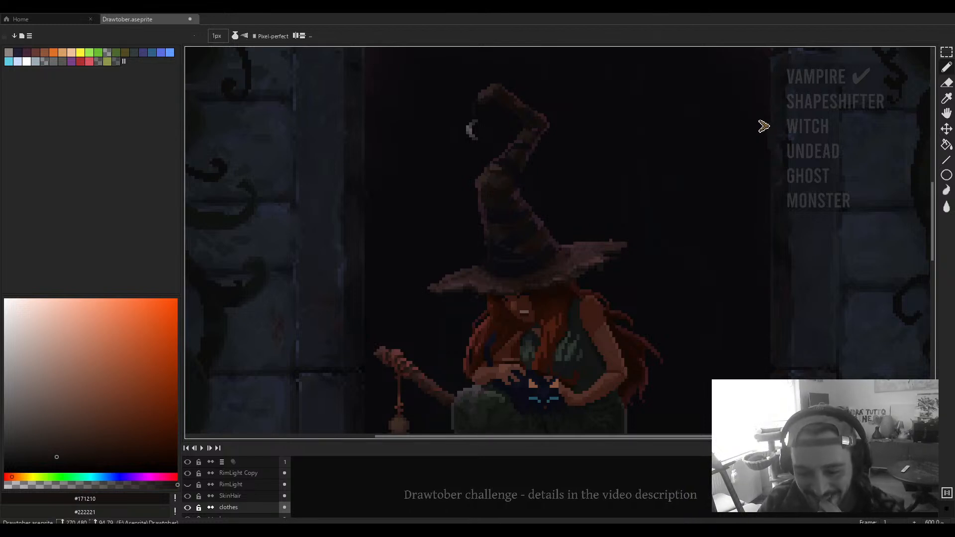
Step: Examine the witch on her broom both up close and as part of the whole doorway scene
{"action": "scroll", "coordinate": [572, 311], "scroll_direction": "down", "scroll_amount": 3}
{"action": "scroll", "coordinate": [572, 311], "scroll_direction": "up", "scroll_amount": 1}
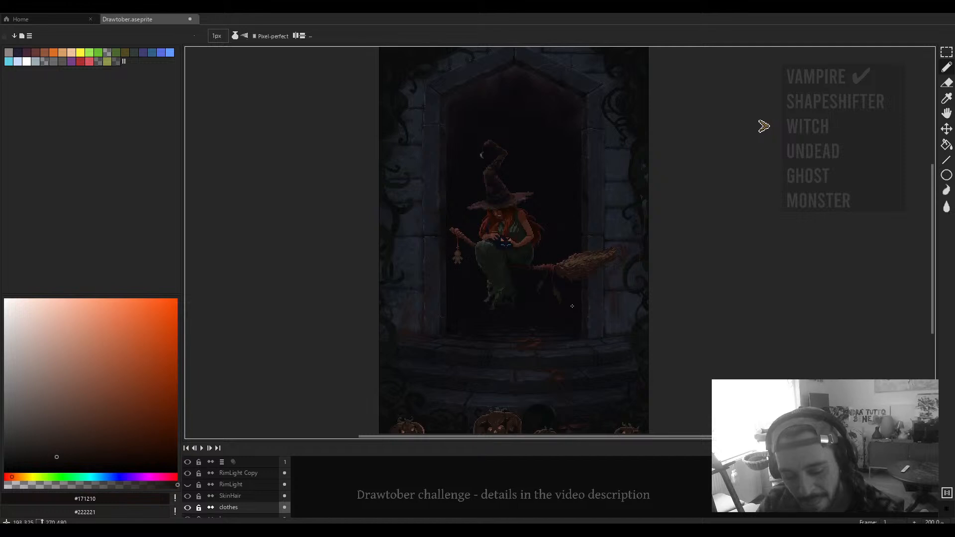
{"action": "left_click_drag", "start_coordinate": [579, 291], "coordinate": [599, 293]}
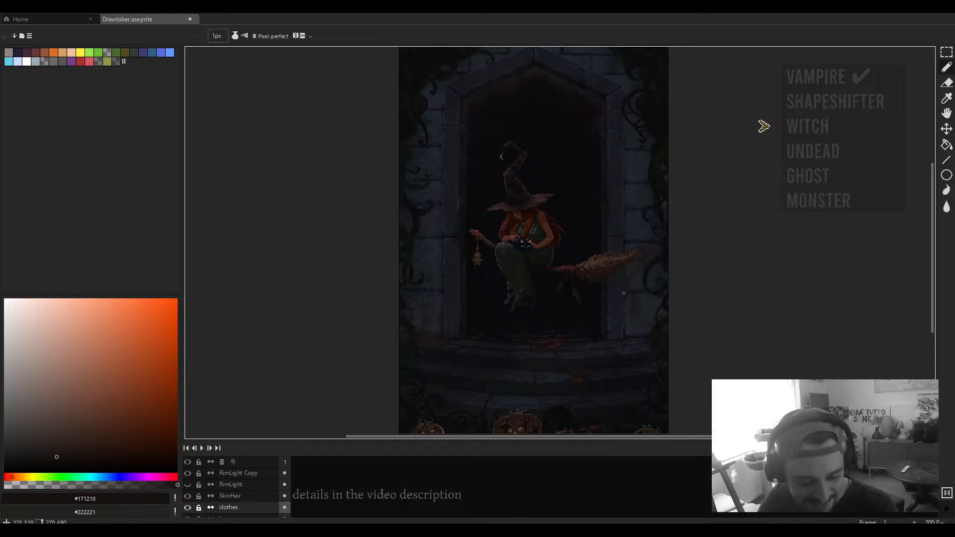
{"action": "scroll", "coordinate": [547, 259], "scroll_direction": "up", "scroll_amount": 3}
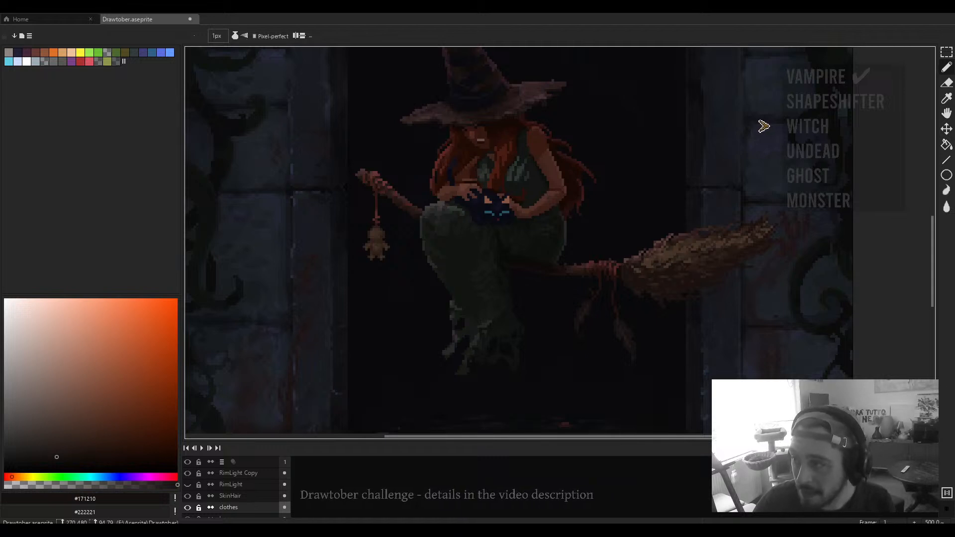
{"action": "scroll", "coordinate": [492, 343], "scroll_direction": "down", "scroll_amount": 3}
{"action": "left_click_drag", "start_coordinate": [492, 344], "coordinate": [475, 344]}
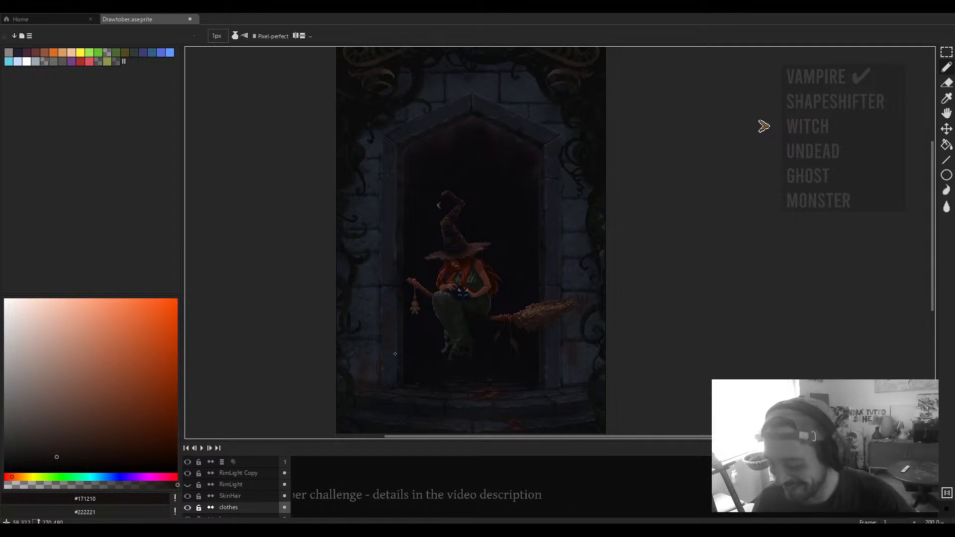
{"action": "left_click_drag", "start_coordinate": [428, 332], "coordinate": [459, 307]}
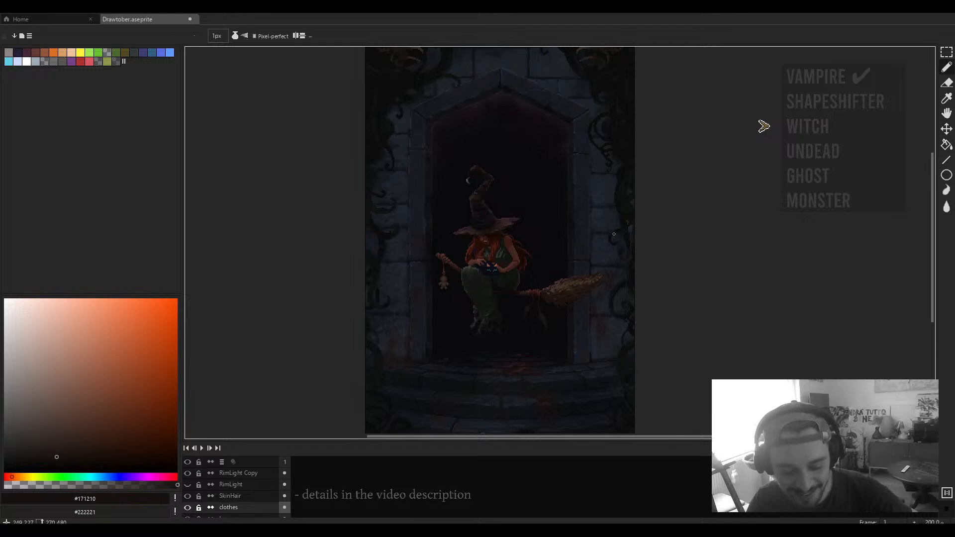
{"action": "scroll", "coordinate": [541, 247], "scroll_direction": "up", "scroll_amount": 1}
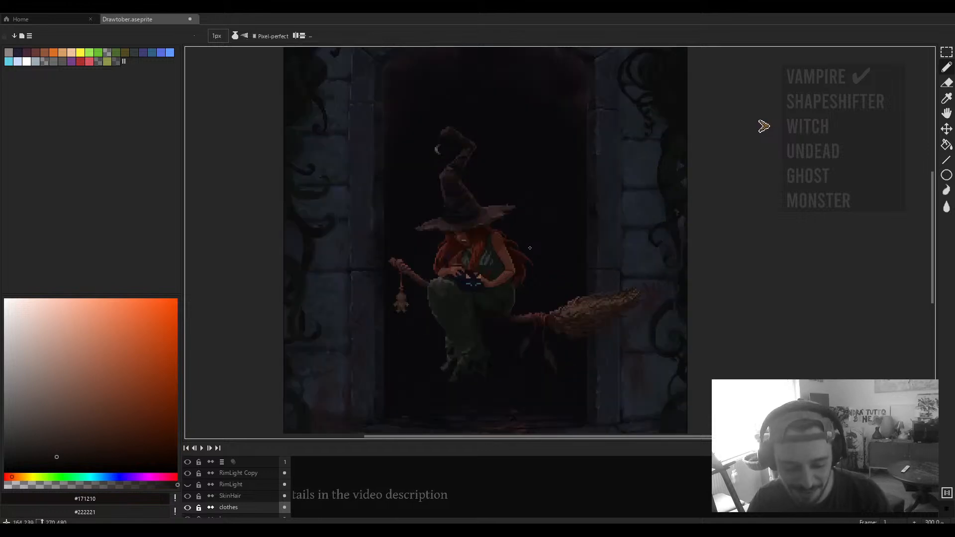
{"action": "scroll", "coordinate": [539, 252], "scroll_direction": "down", "scroll_amount": 4}
{"action": "scroll", "coordinate": [508, 259], "scroll_direction": "up", "scroll_amount": 4}
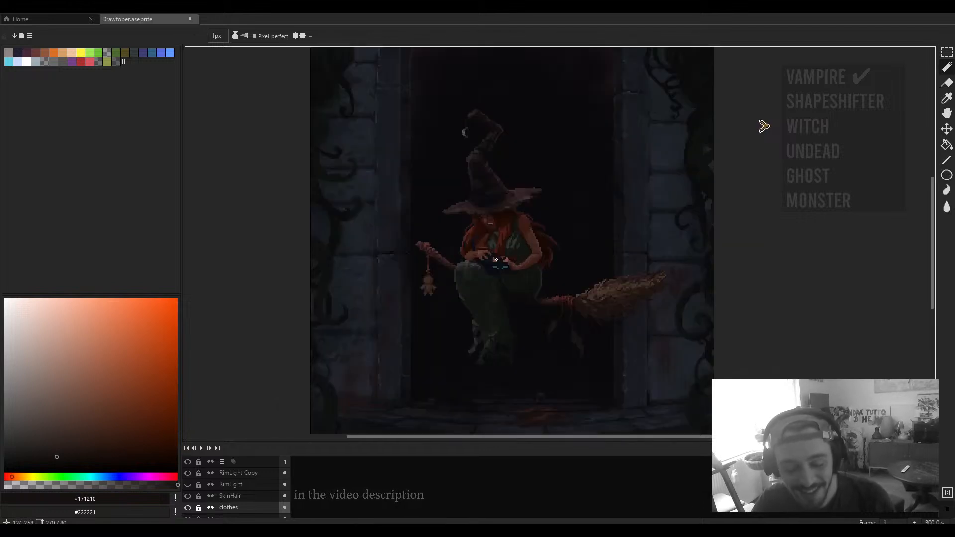
{"action": "left_click_drag", "start_coordinate": [508, 258], "coordinate": [510, 276]}
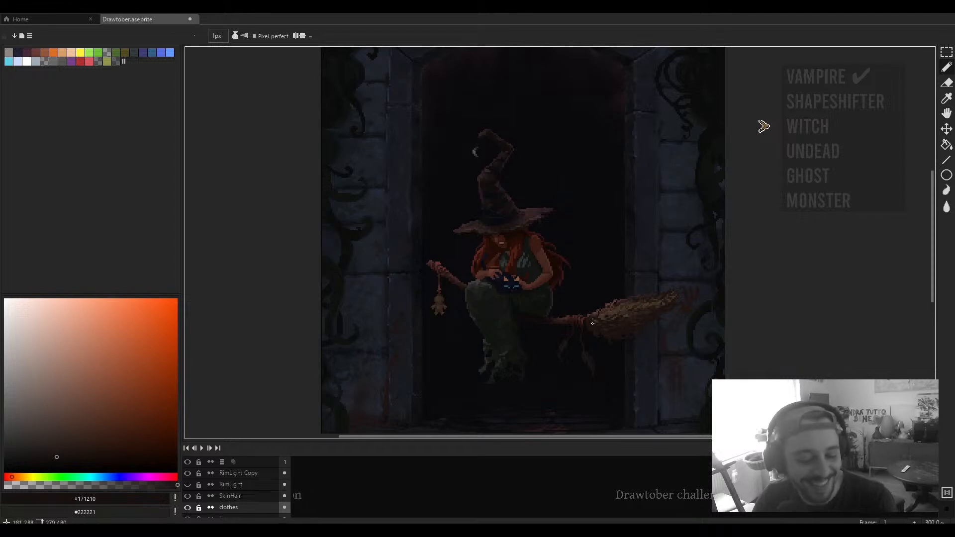
{"action": "scroll", "coordinate": [592, 326], "scroll_direction": "right", "scroll_amount": 2}
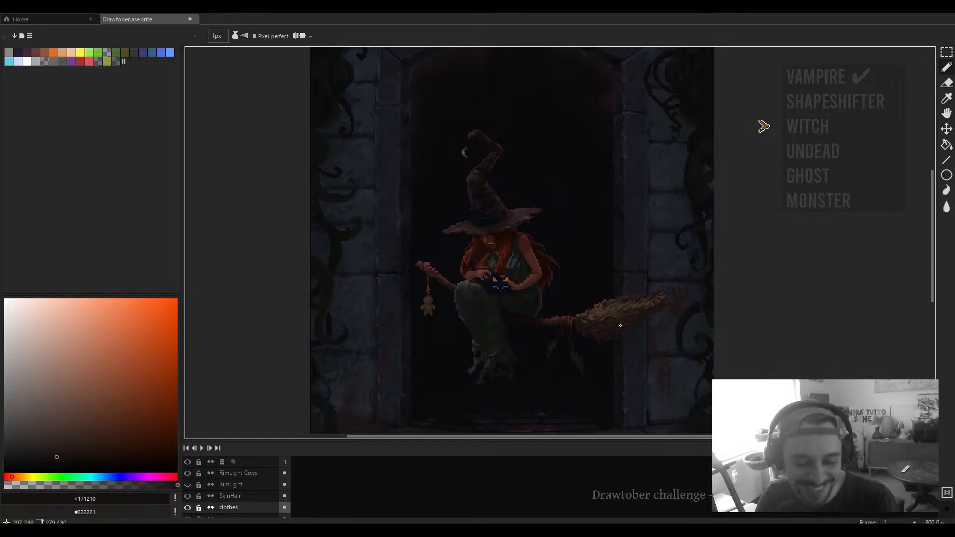
{"action": "scroll", "coordinate": [604, 318], "scroll_direction": "down", "scroll_amount": 1}
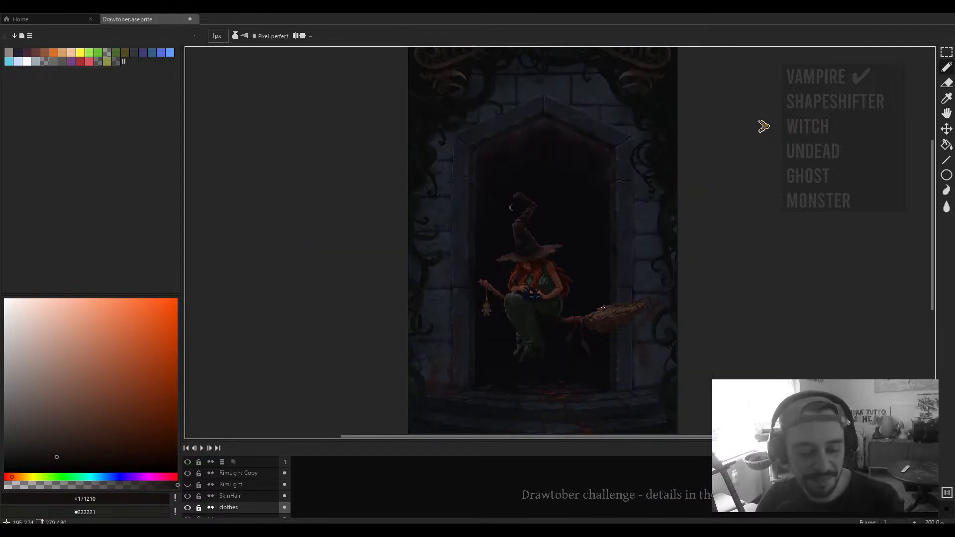
{"action": "scroll", "coordinate": [602, 309], "scroll_direction": "right", "scroll_amount": 3}
{"action": "scroll", "coordinate": [513, 303], "scroll_direction": "down", "scroll_amount": 3}
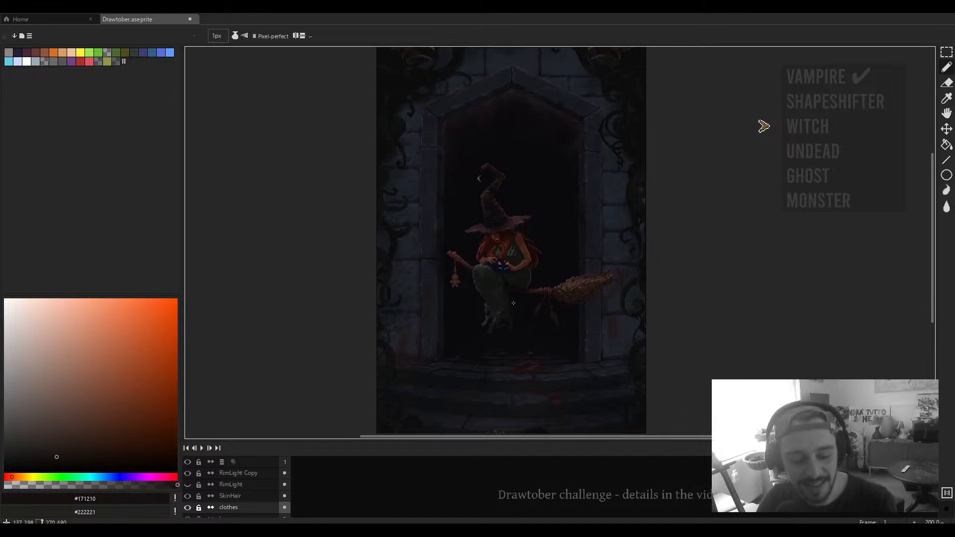
{"action": "scroll", "coordinate": [514, 303], "scroll_direction": "up", "scroll_amount": 1}
{"action": "scroll", "coordinate": [508, 293], "scroll_direction": "down", "scroll_amount": 1}
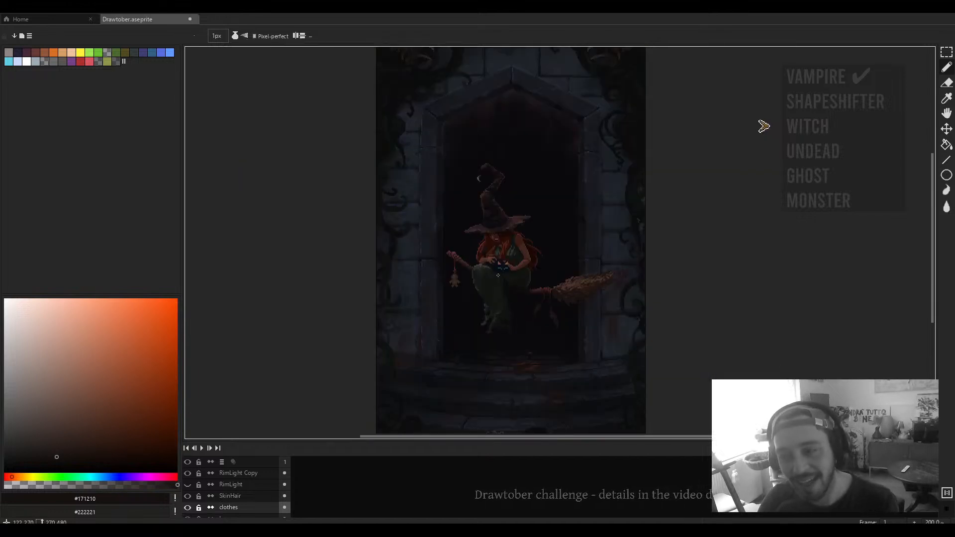
{"action": "scroll", "coordinate": [543, 307], "scroll_direction": "down", "scroll_amount": 1}
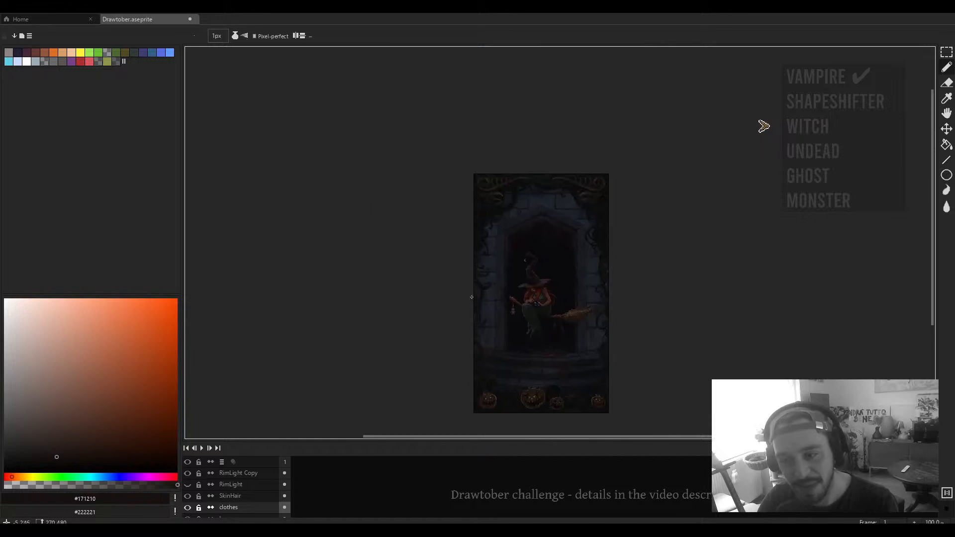
{"action": "scroll", "coordinate": [530, 284], "scroll_direction": "up", "scroll_amount": 1}
{"action": "scroll", "coordinate": [525, 259], "scroll_direction": "down", "scroll_amount": 3}
{"action": "scroll", "coordinate": [521, 245], "scroll_direction": "up", "scroll_amount": 3}
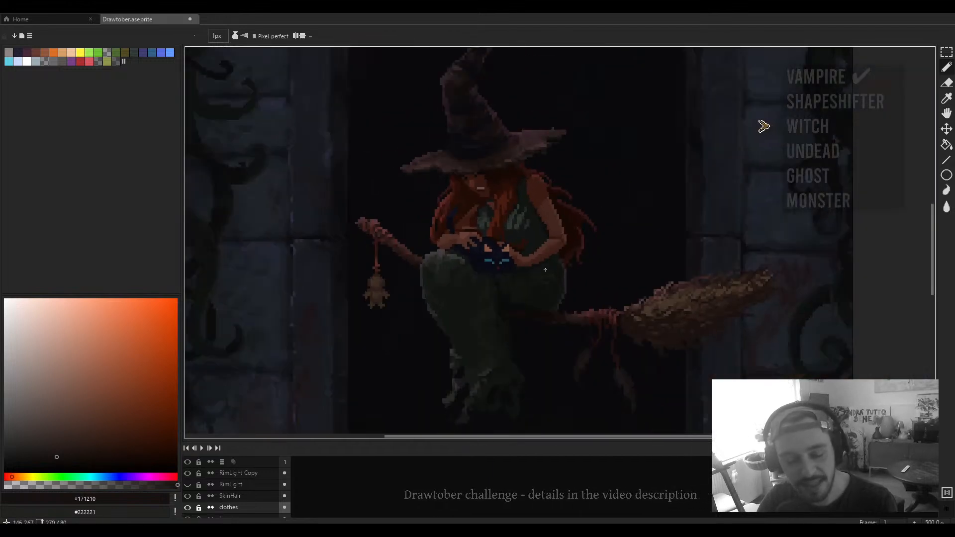
Step: Preview the artwork full screen to examine the witch's face, hair, clothes and cat, and return to the editing workspace
{"action": "key", "text": "F11"}
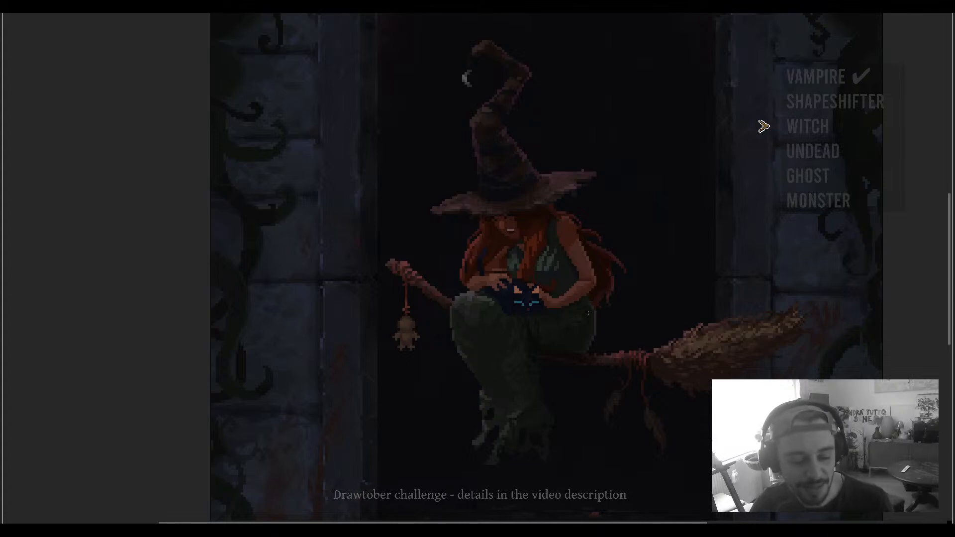
{"action": "scroll", "coordinate": [594, 307], "scroll_direction": "down", "scroll_amount": 2}
{"action": "scroll", "coordinate": [592, 316], "scroll_direction": "right", "scroll_amount": 2}
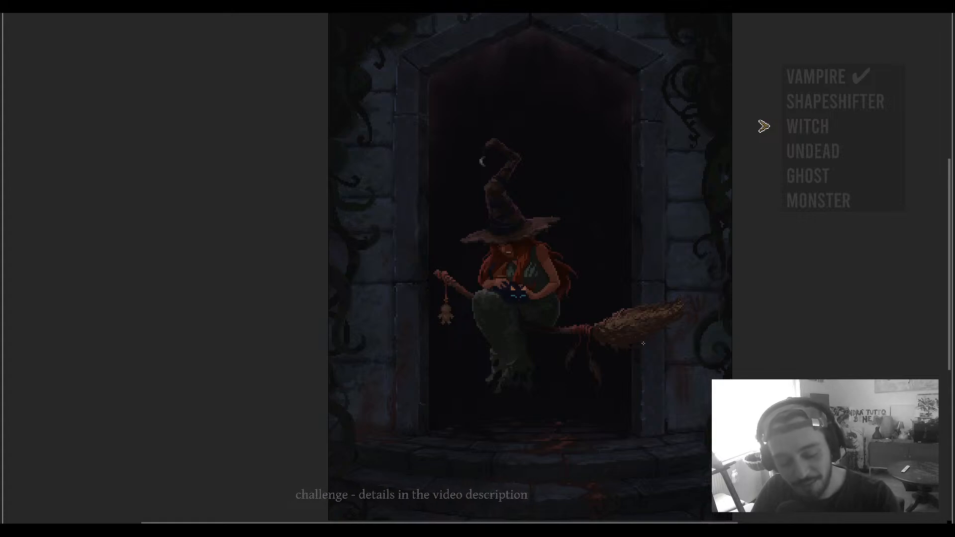
{"action": "scroll", "coordinate": [644, 343], "scroll_direction": "up", "scroll_amount": 5}
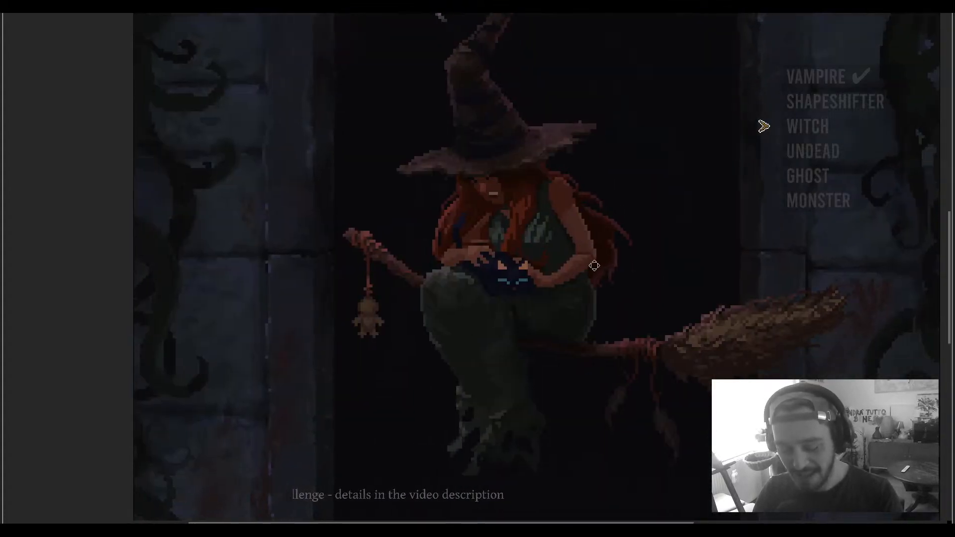
{"action": "left_click_drag", "start_coordinate": [594, 265], "coordinate": [589, 297]}
{"action": "scroll", "coordinate": [559, 269], "scroll_direction": "up", "scroll_amount": 3}
{"action": "scroll", "coordinate": [556, 268], "scroll_direction": "down", "scroll_amount": 3}
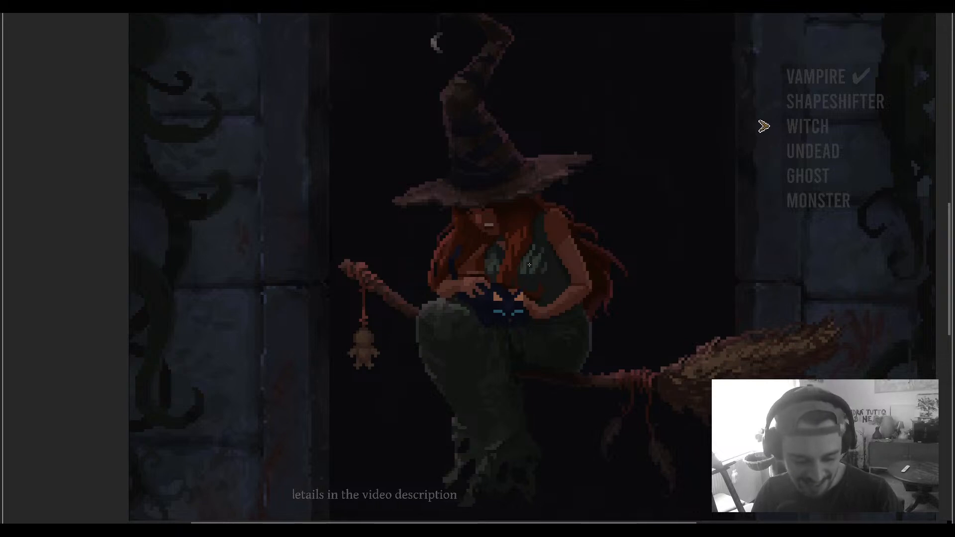
{"action": "scroll", "coordinate": [529, 264], "scroll_direction": "up", "scroll_amount": 5}
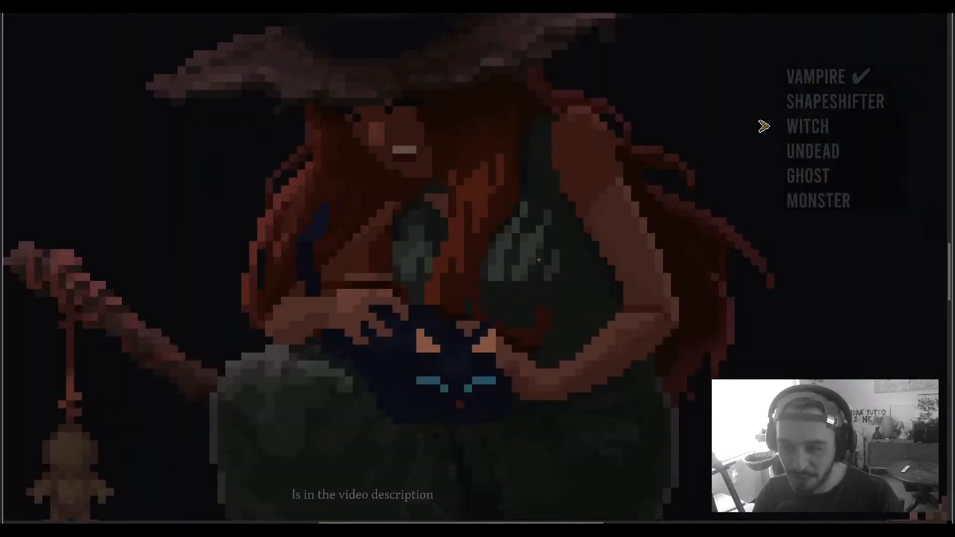
{"action": "scroll", "coordinate": [539, 260], "scroll_direction": "down", "scroll_amount": 5}
{"action": "scroll", "coordinate": [543, 277], "scroll_direction": "up", "scroll_amount": 2}
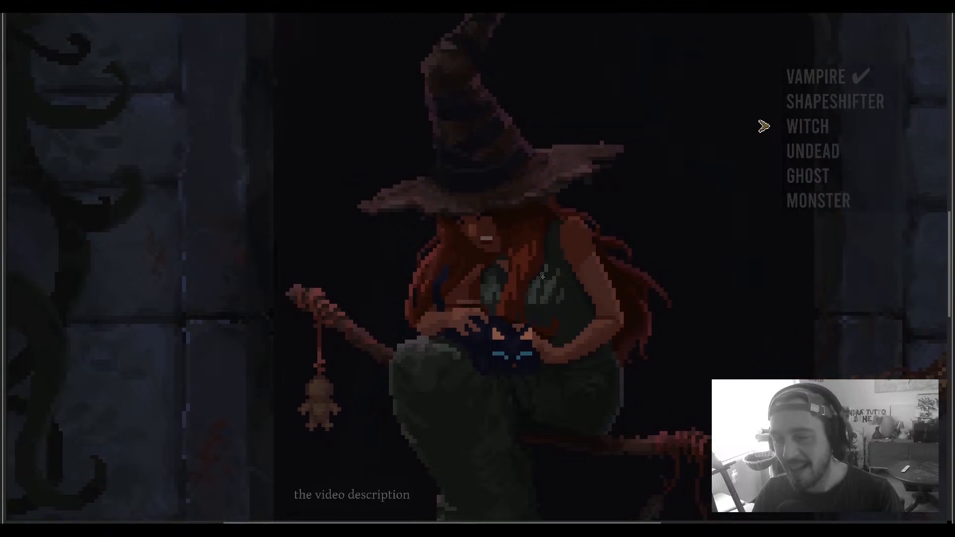
{"action": "scroll", "coordinate": [545, 277], "scroll_direction": "down", "scroll_amount": 3}
{"action": "key", "text": "ctrl+f"}
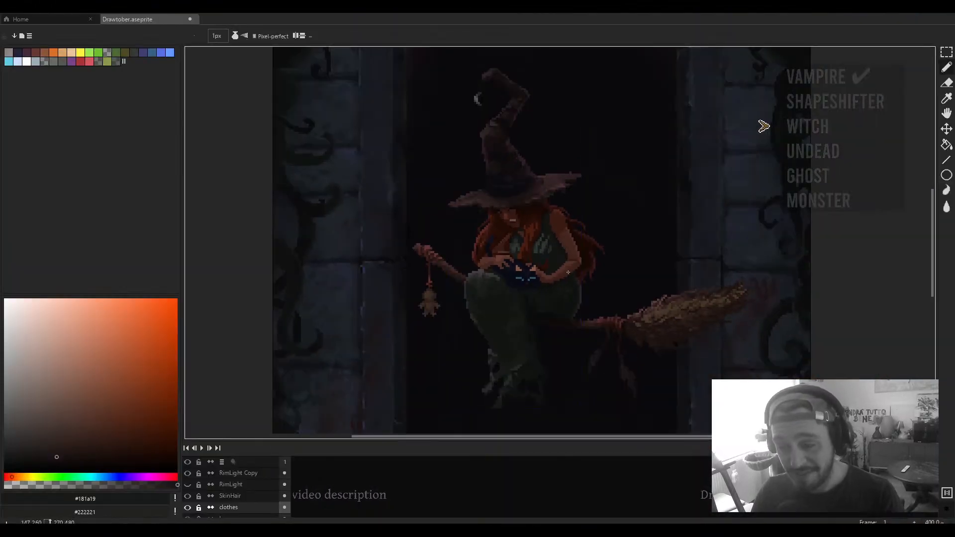
Step: Put the witch's layers, from RimLight Copy down to brum, into a new layer group
{"action": "scroll", "coordinate": [568, 273], "scroll_direction": "down", "scroll_amount": 1}
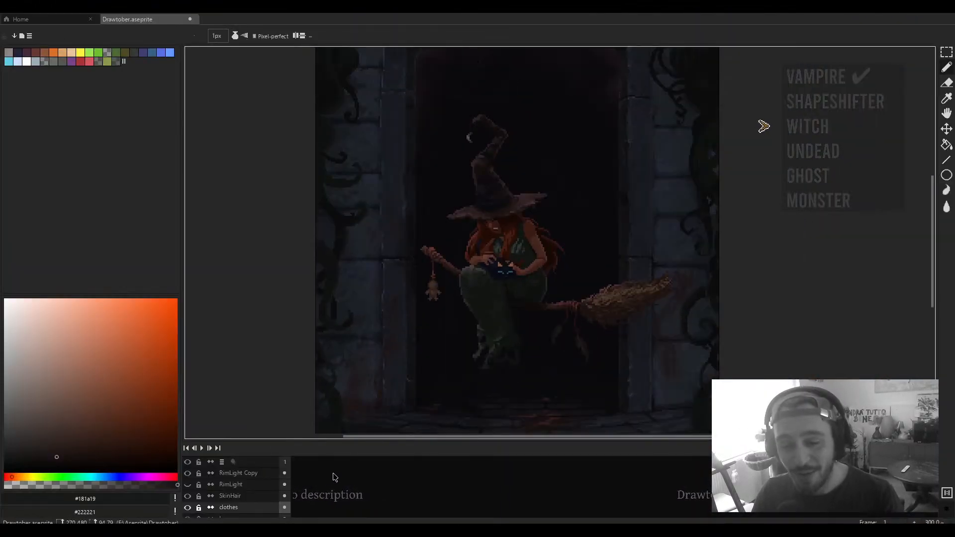
{"action": "left_click_drag", "start_coordinate": [366, 440], "coordinate": [397, 349]}
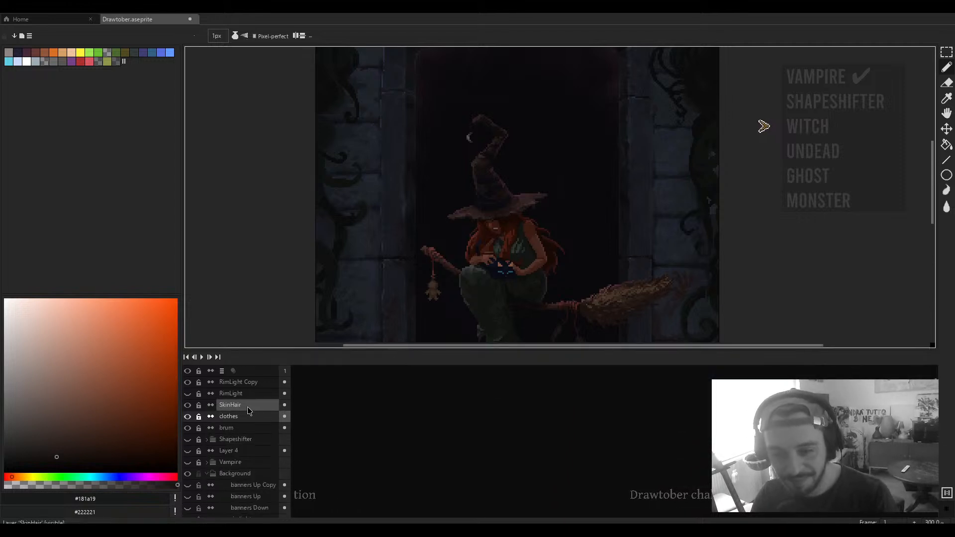
{"action": "key", "text": "Down"}
{"action": "left_click", "coordinate": [251, 382], "text": "shift"}
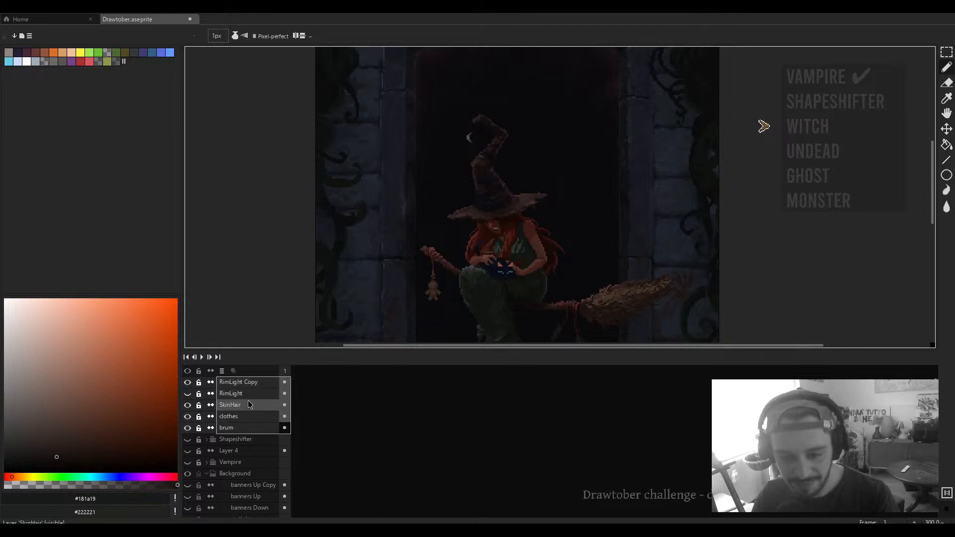
{"action": "right_click", "coordinate": [254, 389]}
{"action": "mouse_move", "coordinate": [292, 410]}
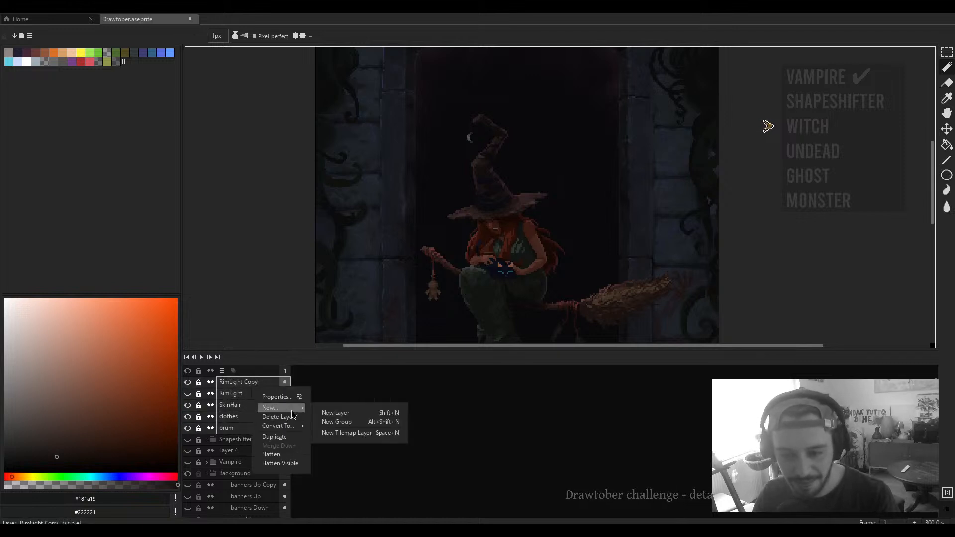
{"action": "left_click", "coordinate": [334, 420]}
Step: Rename the new layer group Witch_1 and collapse it
{"action": "double_click", "coordinate": [229, 383]}
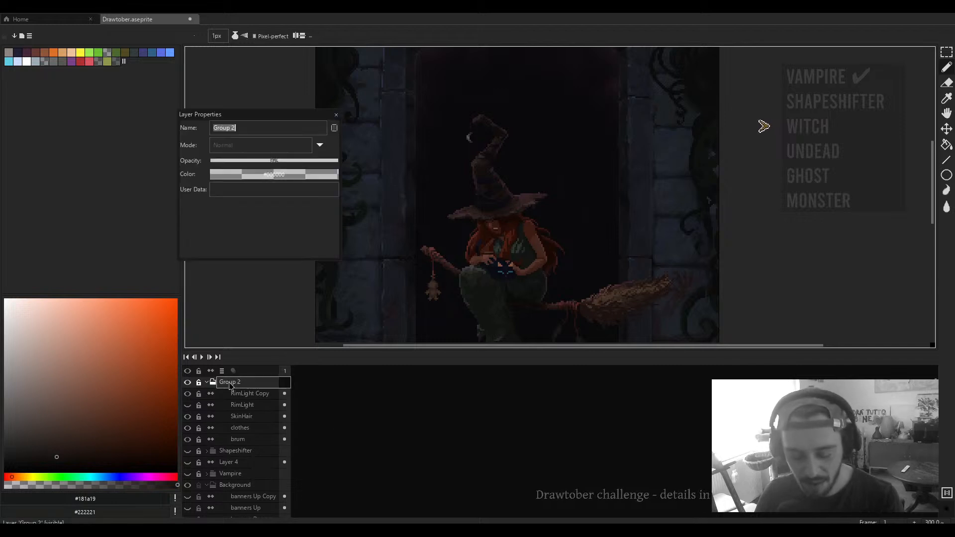
{"action": "type", "text": "Witch_"}
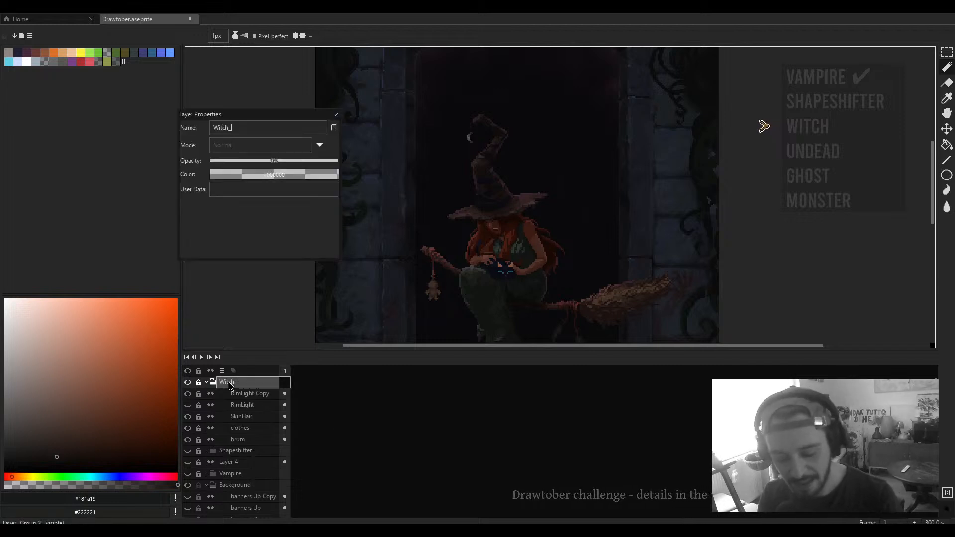
{"action": "type", "text": "1"}
{"action": "key", "text": "Return"}
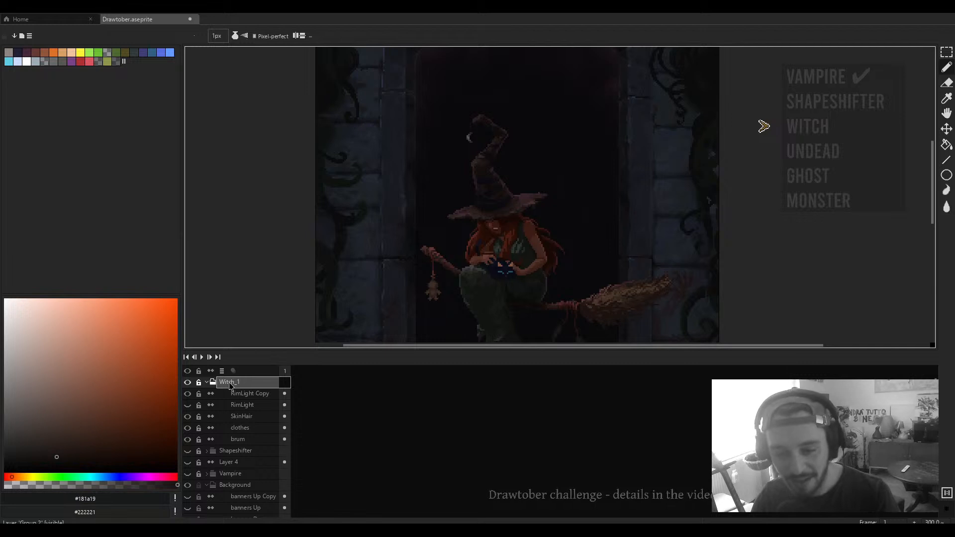
{"action": "left_click", "coordinate": [207, 383]}
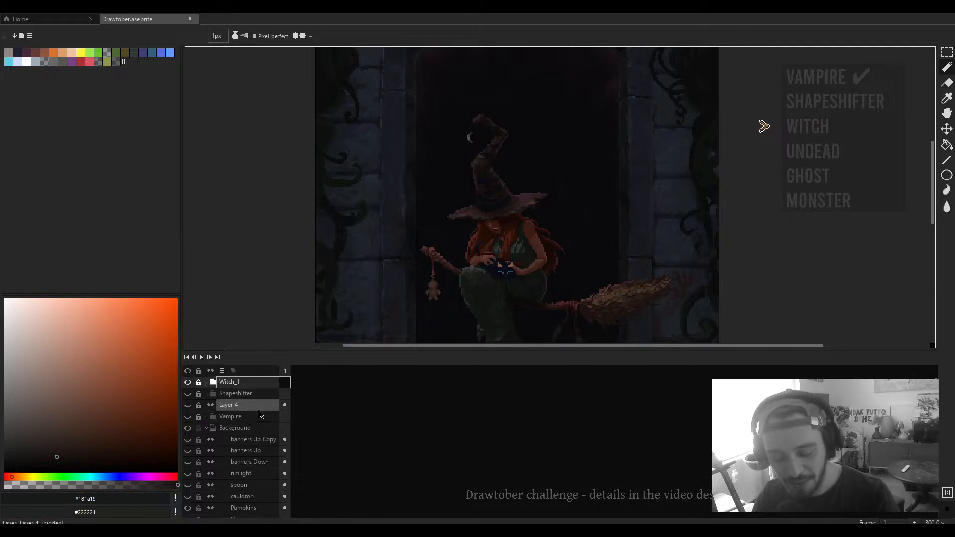
Step: Add a new empty layer above the Witch_1 group, hide that group and shrink the timeline to enlarge the canvas
{"action": "key", "text": "shift+n"}
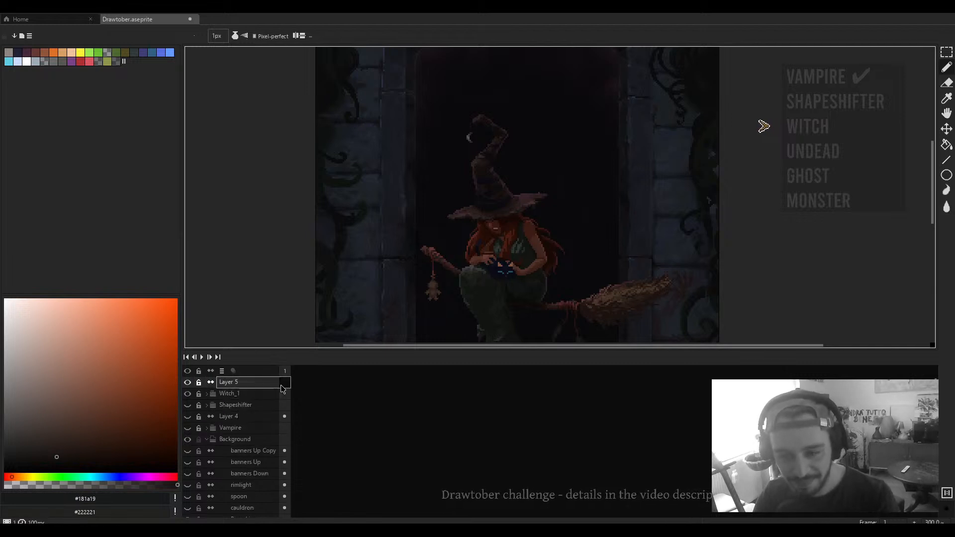
{"action": "left_click", "coordinate": [188, 393]}
{"action": "left_click_drag", "start_coordinate": [537, 354], "coordinate": [537, 460]}
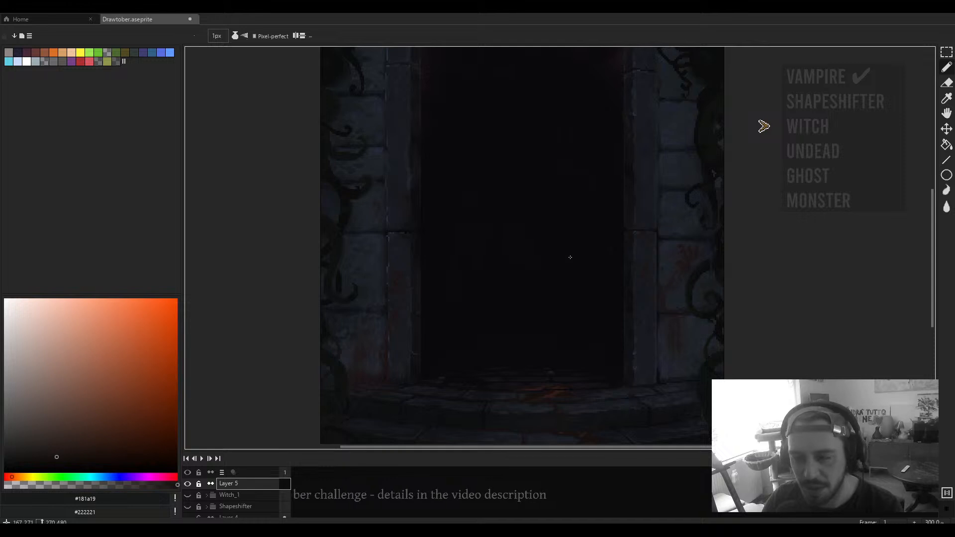
{"action": "scroll", "coordinate": [551, 262], "scroll_direction": "down", "scroll_amount": 1}
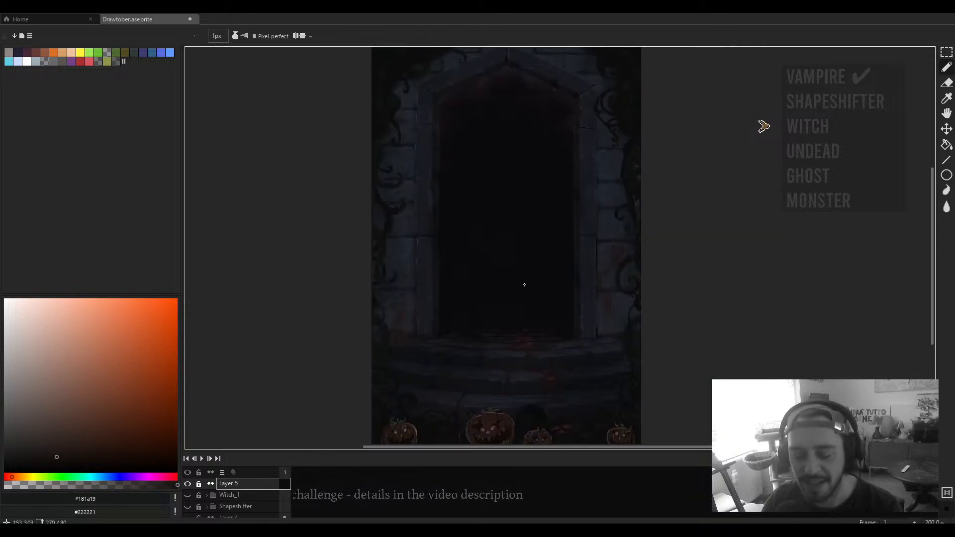
{"action": "scroll", "coordinate": [525, 284], "scroll_direction": "up", "scroll_amount": 1}
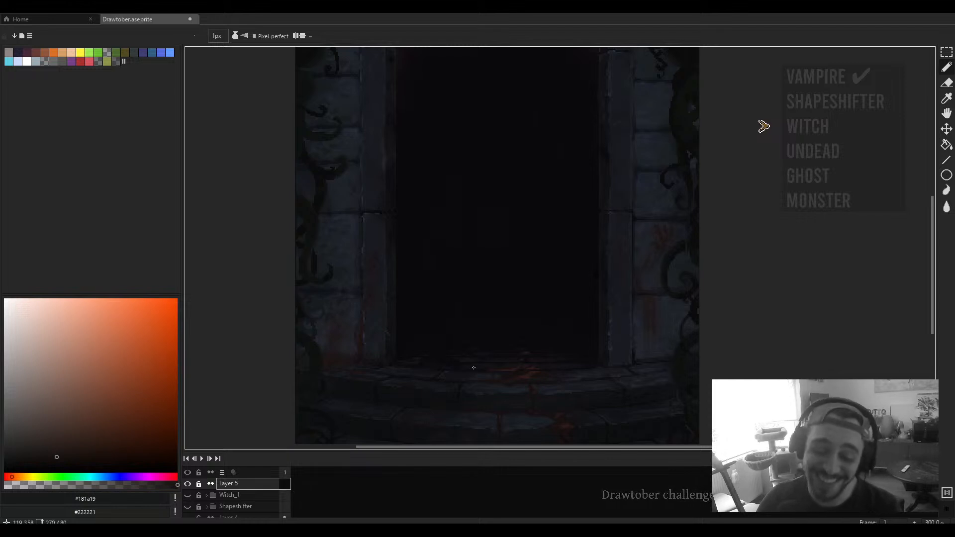
{"action": "scroll", "coordinate": [468, 372], "scroll_direction": "down", "scroll_amount": 1}
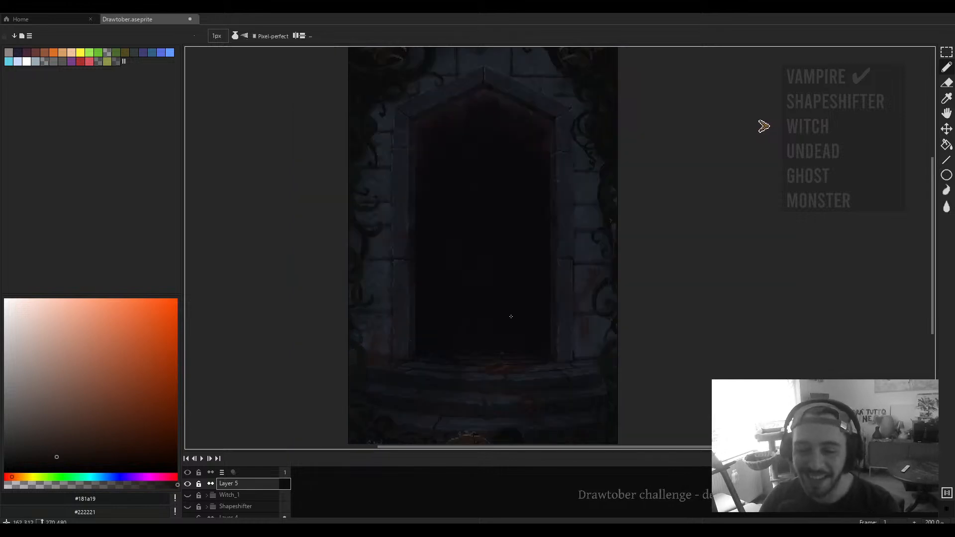
{"action": "scroll", "coordinate": [491, 316], "scroll_direction": "up", "scroll_amount": 1}
{"action": "scroll", "coordinate": [478, 278], "scroll_direction": "down", "scroll_amount": 1}
{"action": "left_click_drag", "start_coordinate": [465, 330], "coordinate": [486, 344]}
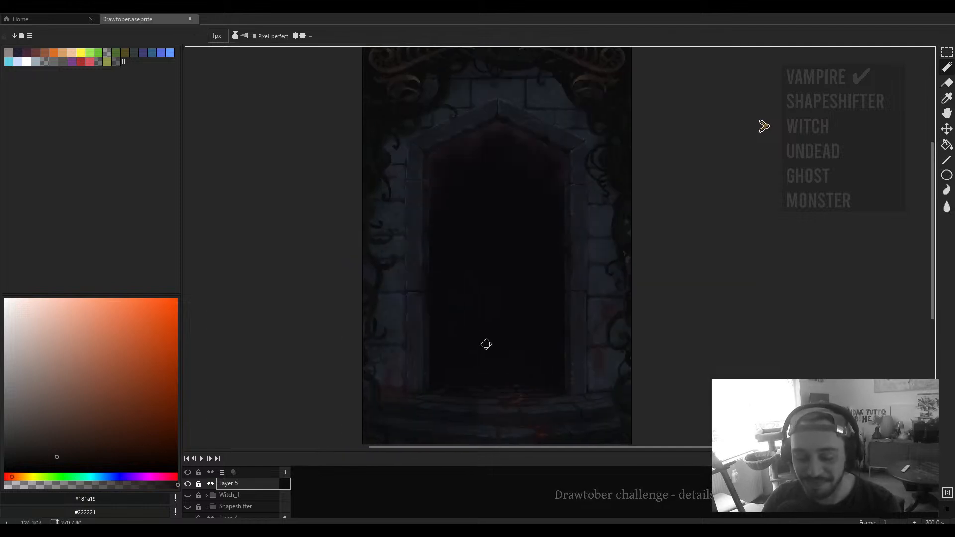
Step: Choose a dark brown drawing colour, HSV 17°, 36, 24, and enlarge the pencil brush to 8 px
{"action": "left_click", "coordinate": [67, 430]}
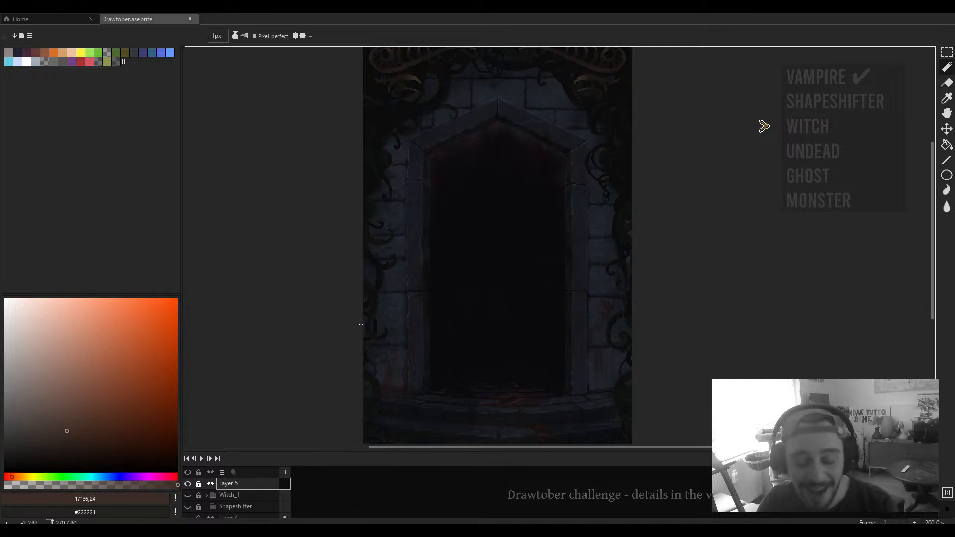
{"action": "left_click_drag", "start_coordinate": [496, 260], "coordinate": [476, 247]}
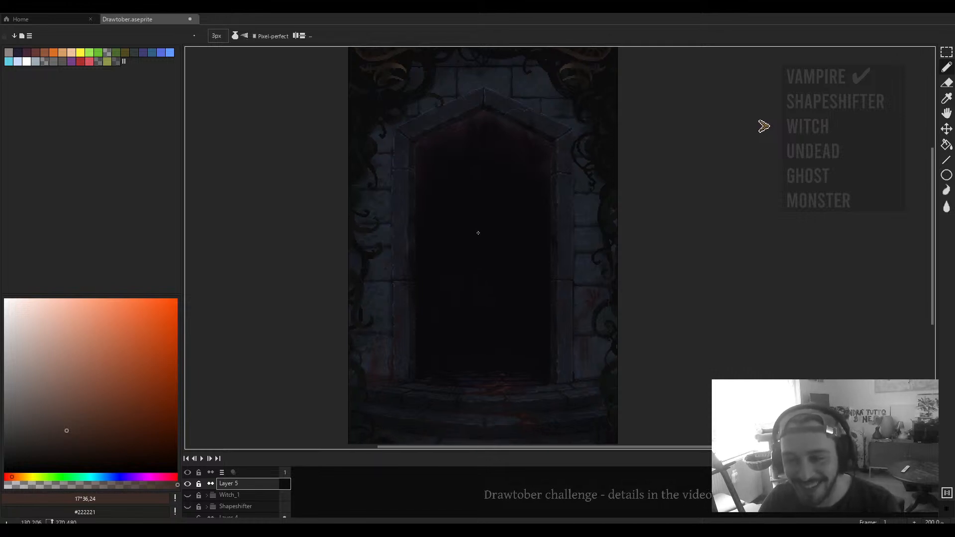
{"action": "scroll", "coordinate": [479, 233], "scroll_direction": "down", "scroll_amount": 1}
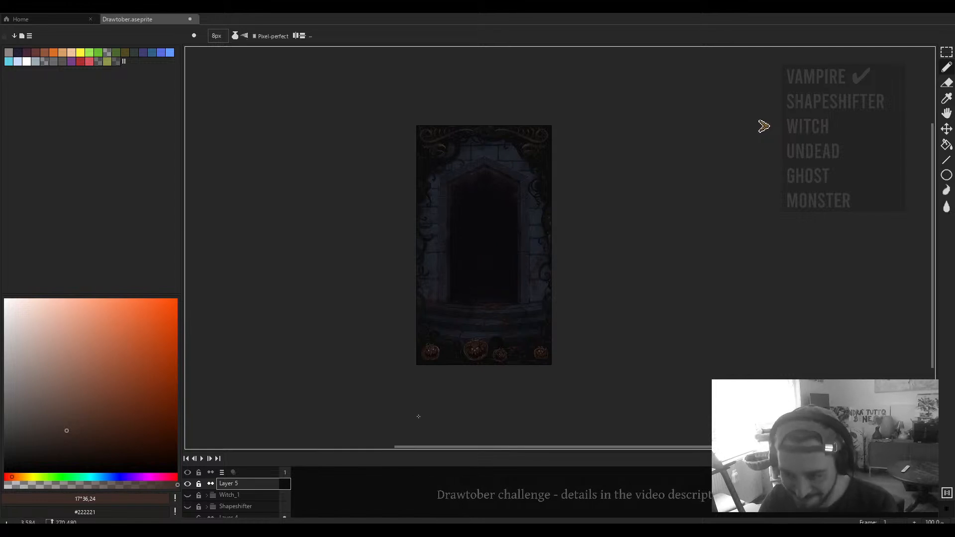
Step: Show the Witch_1 group to review the first witch in the doorway, and hide the group again
{"action": "left_click", "coordinate": [187, 495]}
{"action": "scroll", "coordinate": [566, 276], "scroll_direction": "up", "scroll_amount": 2}
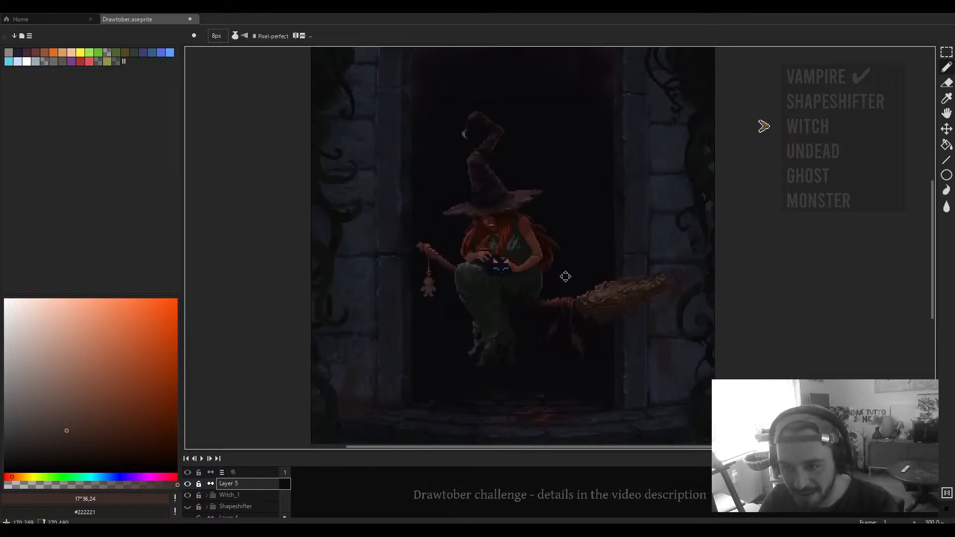
{"action": "left_click_drag", "start_coordinate": [565, 277], "coordinate": [549, 279]}
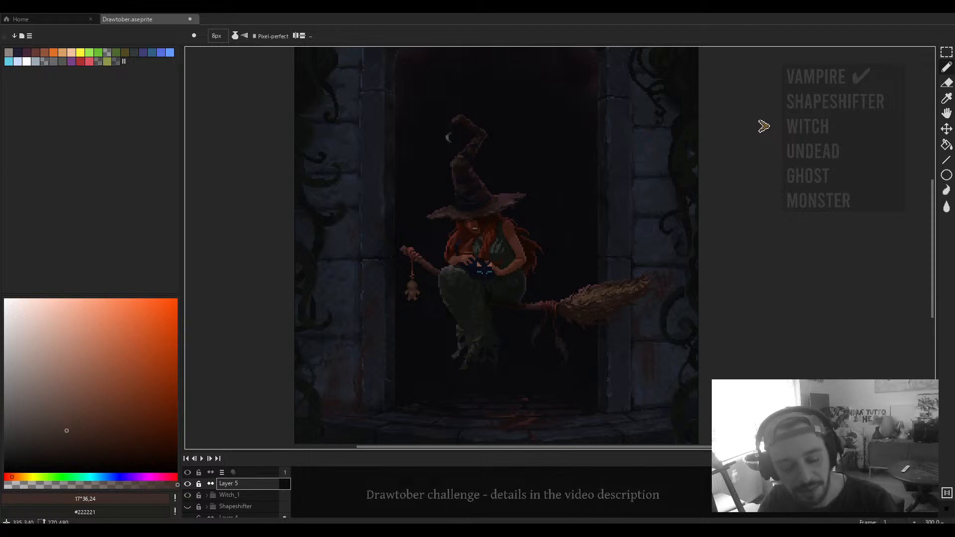
{"action": "left_click", "coordinate": [188, 495]}
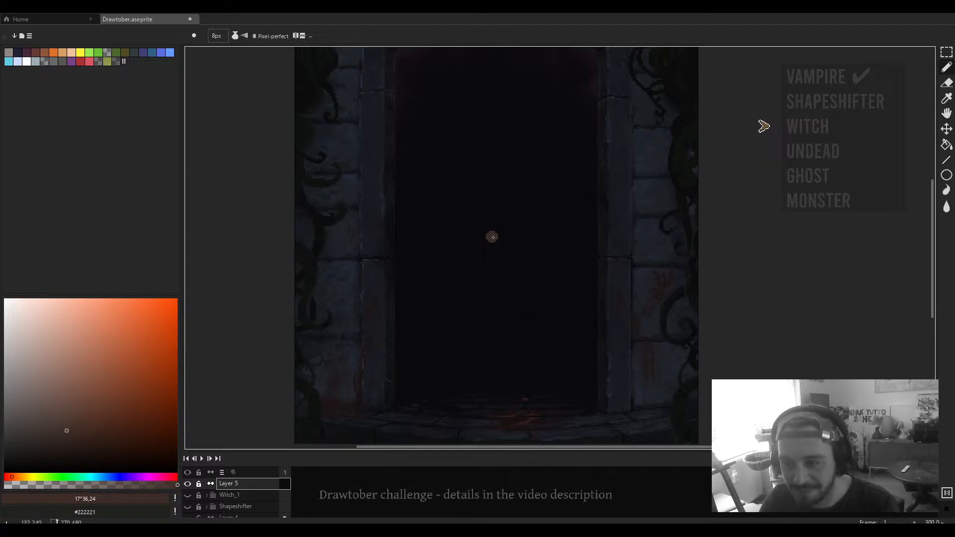
Step: Shift the drawing colour's hue to a dark green, HSV 101°, 36, 24, and reduce the pencil brush to 3 px
{"action": "left_click", "coordinate": [53, 476]}
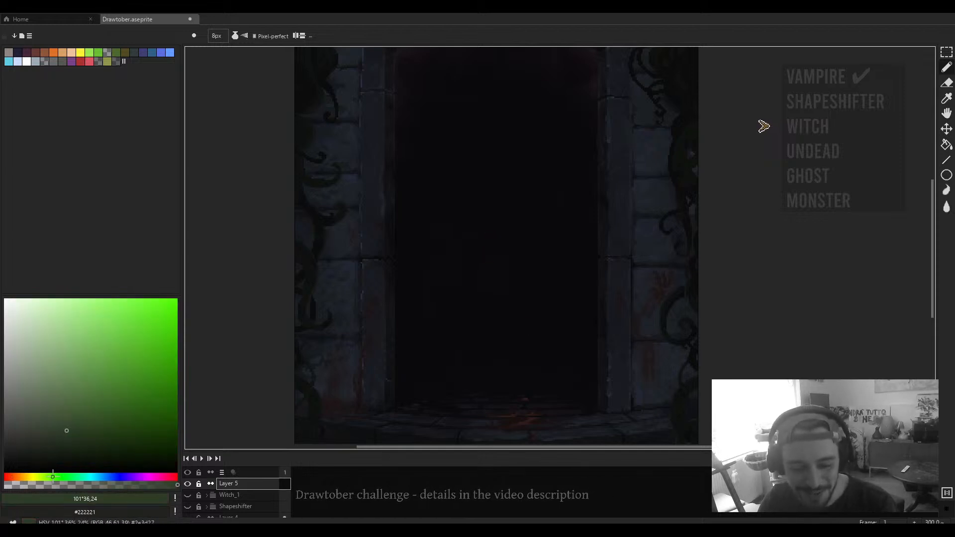
{"action": "key", "text": "minus"}
{"action": "key", "text": "minus"}
{"action": "key", "text": "minus"}
{"action": "key", "text": "minus"}
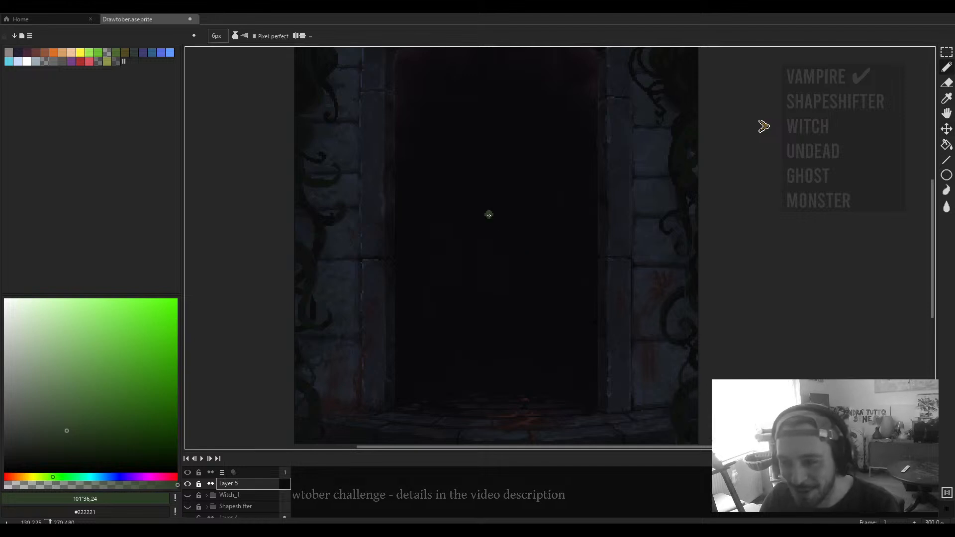
{"action": "key", "text": "minus"}
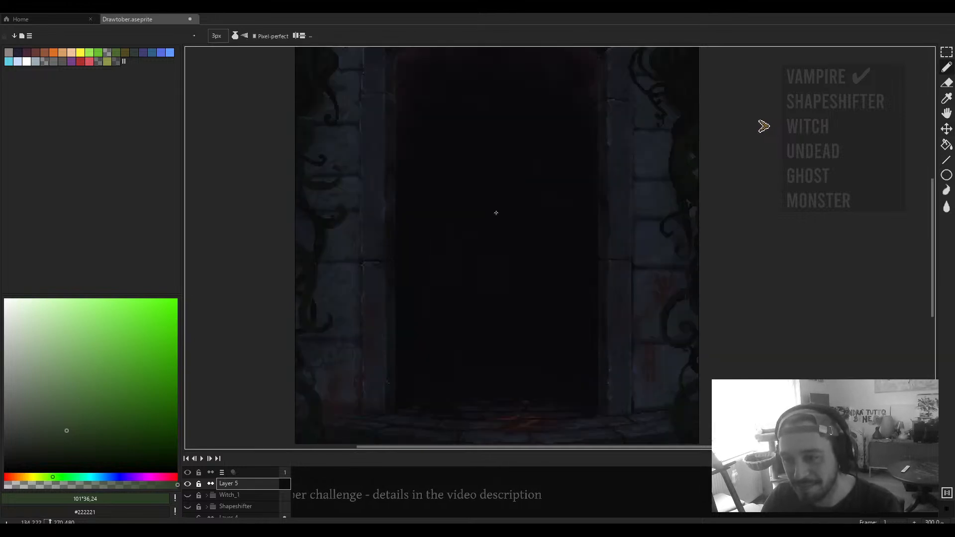
{"action": "left_click_drag", "start_coordinate": [494, 214], "coordinate": [494, 187]}
{"action": "scroll", "coordinate": [461, 194], "scroll_direction": "down", "scroll_amount": 2}
{"action": "scroll", "coordinate": [470, 193], "scroll_direction": "up", "scroll_amount": 2}
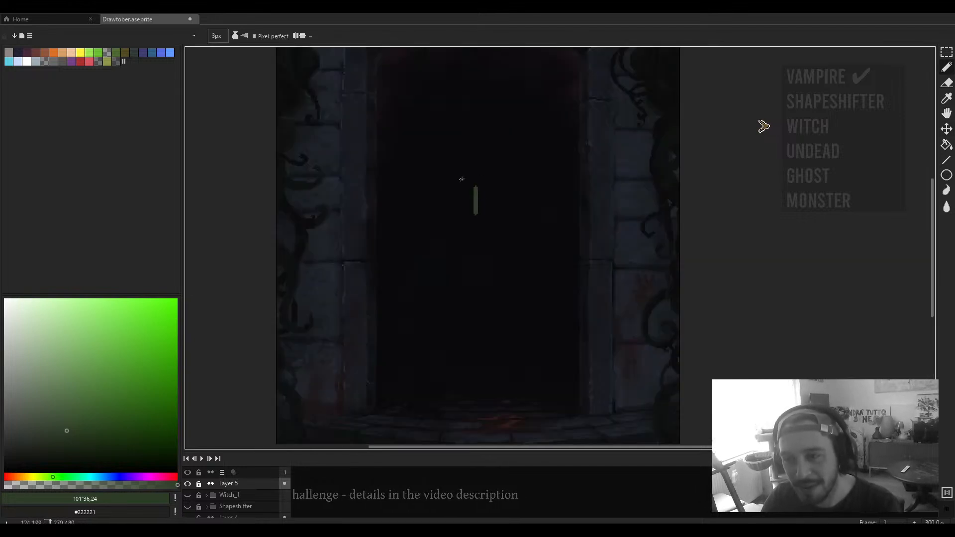
{"action": "key", "text": "ctrl+z"}
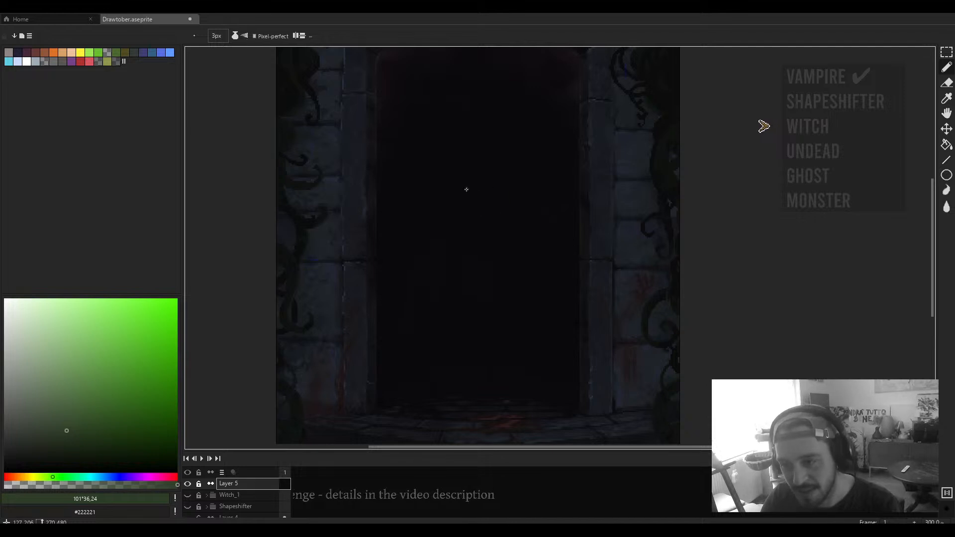
Step: Sketch a pointed hood outline with a flat diamond-shaped face opening in the upper middle of the doorway on Layer 5
{"action": "left_click_drag", "start_coordinate": [489, 185], "coordinate": [437, 209]}
{"action": "key", "text": "ctrl"}
{"action": "key", "text": "ctrl+z"}
{"action": "mouse_move", "coordinate": [482, 185]}
{"action": "left_mouse_down"}
{"action": "mouse_move", "coordinate": [419, 209]}
{"action": "mouse_move", "coordinate": [500, 217]}
{"action": "mouse_move", "coordinate": [529, 205]}
{"action": "mouse_move", "coordinate": [477, 187]}
{"action": "left_mouse_up"}
{"action": "mouse_move", "coordinate": [536, 199]}
{"action": "left_mouse_down"}
{"action": "mouse_move", "coordinate": [499, 148]}
{"action": "mouse_move", "coordinate": [461, 148]}
{"action": "mouse_move", "coordinate": [435, 164]}
{"action": "mouse_move", "coordinate": [424, 205]}
{"action": "mouse_move", "coordinate": [441, 160]}
{"action": "mouse_move", "coordinate": [474, 148]}
{"action": "mouse_move", "coordinate": [533, 196]}
{"action": "left_mouse_up"}
{"action": "key", "text": "ctrl+z"}
{"action": "scroll", "coordinate": [512, 196], "scroll_direction": "down", "scroll_amount": 3}
{"action": "scroll", "coordinate": [505, 196], "scroll_direction": "up", "scroll_amount": 4}
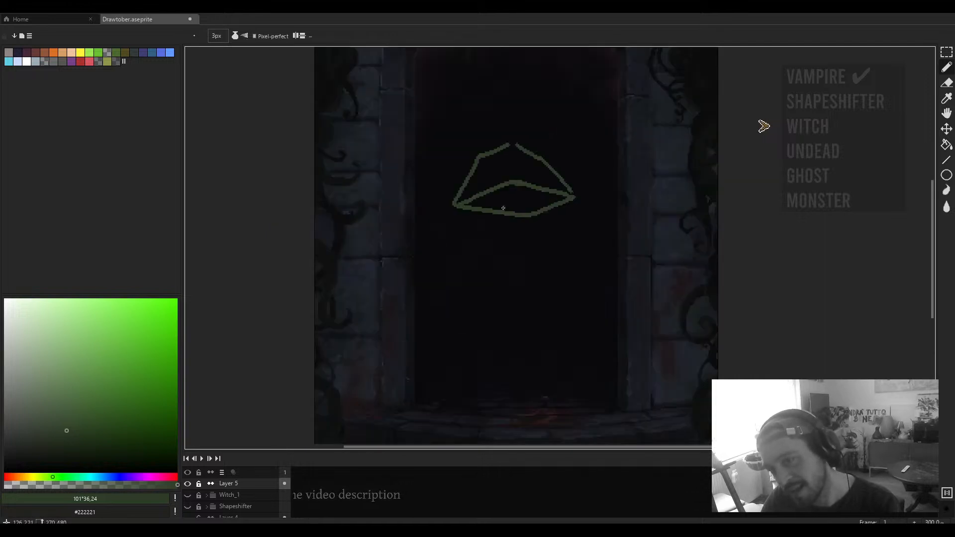
{"action": "scroll", "coordinate": [498, 196], "scroll_direction": "down", "scroll_amount": 1}
{"action": "mouse_move", "coordinate": [466, 167]}
{"action": "left_mouse_down"}
{"action": "mouse_move", "coordinate": [463, 178]}
{"action": "mouse_move", "coordinate": [559, 175]}
{"action": "left_mouse_up"}
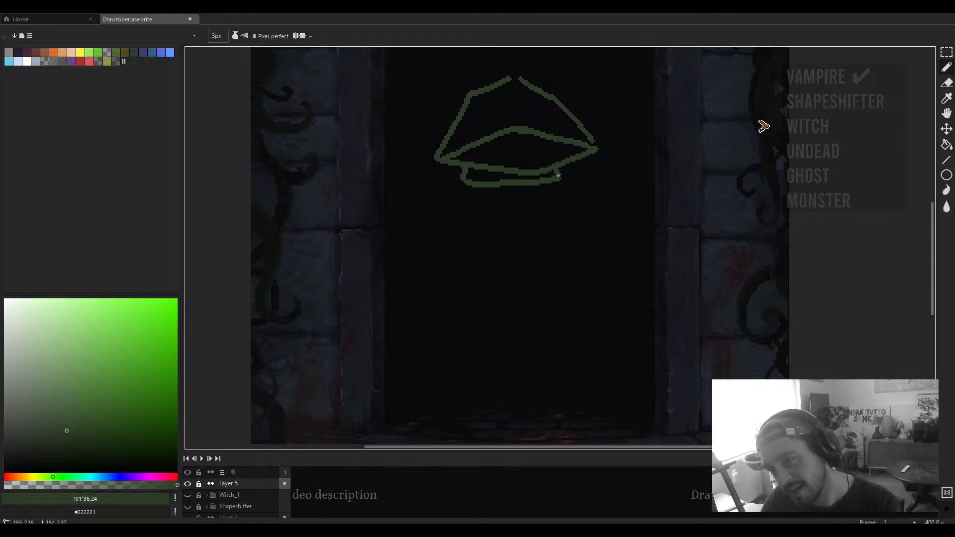
{"action": "scroll", "coordinate": [559, 175], "scroll_direction": "down", "scroll_amount": 2}
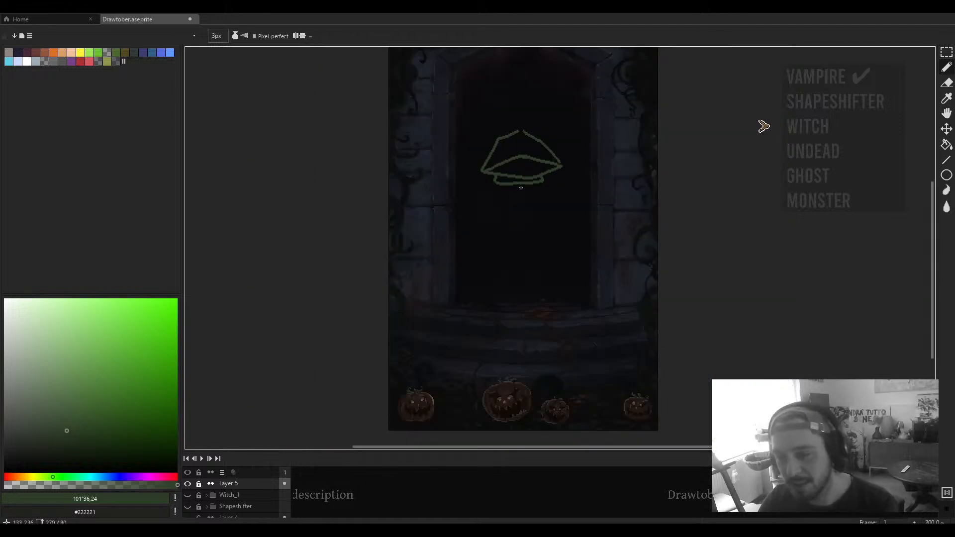
{"action": "scroll", "coordinate": [518, 140], "scroll_direction": "up", "scroll_amount": 2}
{"action": "key", "text": "ctrl+z"}
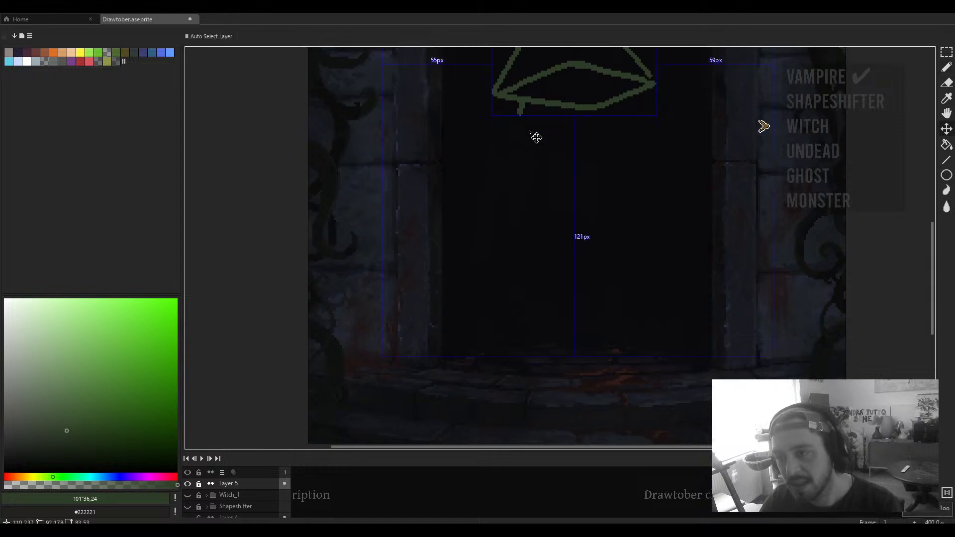
Step: Sketch the large egg-shaped body outline from both lower edges of the hood down to the doorstep
{"action": "scroll", "coordinate": [535, 137], "scroll_direction": "down", "scroll_amount": 1}
{"action": "mouse_move", "coordinate": [514, 109]}
{"action": "left_mouse_down"}
{"action": "mouse_move", "coordinate": [490, 140]}
{"action": "mouse_move", "coordinate": [481, 199]}
{"action": "mouse_move", "coordinate": [503, 261]}
{"action": "left_mouse_up"}
{"action": "mouse_move", "coordinate": [614, 104]}
{"action": "left_mouse_down"}
{"action": "mouse_move", "coordinate": [636, 135]}
{"action": "mouse_move", "coordinate": [647, 189]}
{"action": "mouse_move", "coordinate": [628, 278]}
{"action": "mouse_move", "coordinate": [576, 303]}
{"action": "mouse_move", "coordinate": [541, 297]}
{"action": "mouse_move", "coordinate": [512, 272]}
{"action": "left_mouse_up"}
{"action": "scroll", "coordinate": [554, 249], "scroll_direction": "down", "scroll_amount": 2}
{"action": "scroll", "coordinate": [554, 202], "scroll_direction": "up", "scroll_amount": 1}
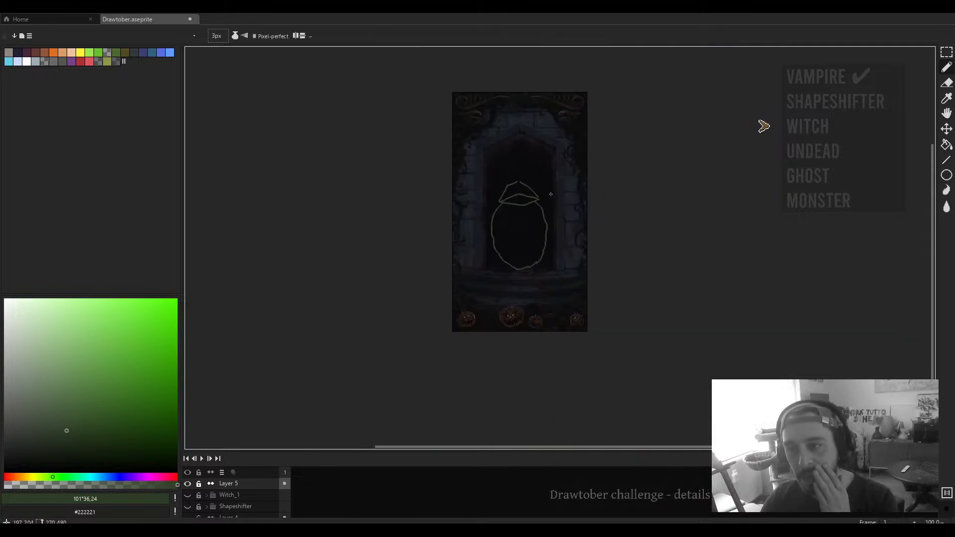
{"action": "left_click_drag", "start_coordinate": [539, 150], "coordinate": [536, 294]}
{"action": "key", "text": "ctrl+z"}
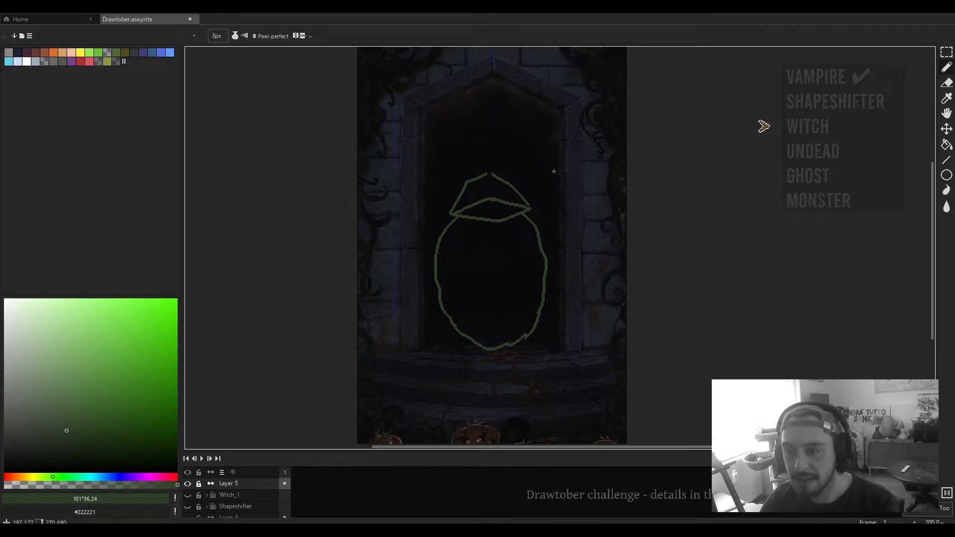
{"action": "left_click_drag", "start_coordinate": [550, 156], "coordinate": [526, 335]}
{"action": "key", "text": "ctrl+z"}
{"action": "mouse_move", "coordinate": [541, 156]}
{"action": "left_mouse_down"}
{"action": "mouse_move", "coordinate": [540, 131]}
{"action": "mouse_move", "coordinate": [547, 149]}
{"action": "mouse_move", "coordinate": [522, 331]}
{"action": "left_mouse_up"}
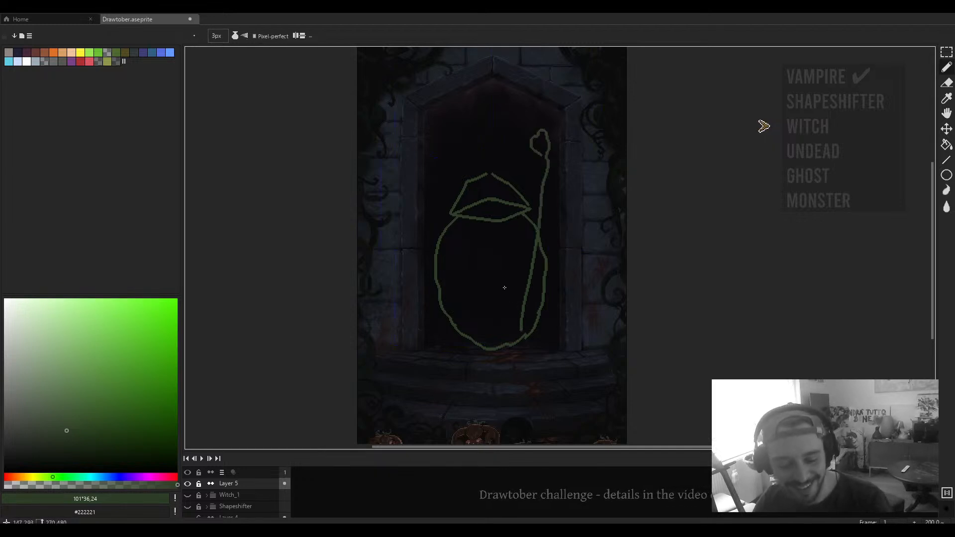
{"action": "key", "text": "ctrl+z"}
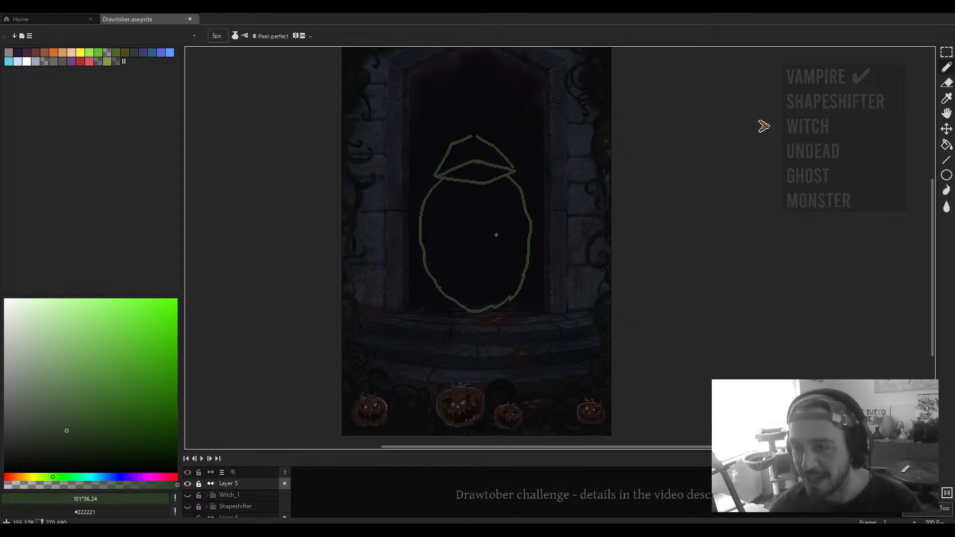
Step: Add jagged, ragged cloth ends to both lower sides of the body outline
{"action": "scroll", "coordinate": [512, 284], "scroll_direction": "up", "scroll_amount": 1}
{"action": "mouse_move", "coordinate": [544, 217]}
{"action": "left_mouse_down"}
{"action": "mouse_move", "coordinate": [546, 283]}
{"action": "mouse_move", "coordinate": [514, 321]}
{"action": "left_mouse_up"}
{"action": "left_click_drag", "start_coordinate": [438, 309], "coordinate": [563, 299]}
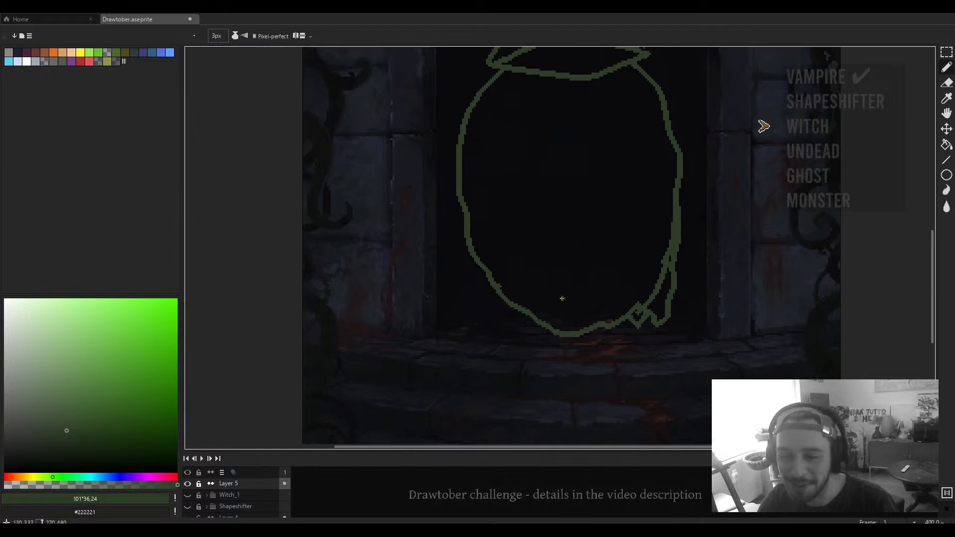
{"action": "mouse_move", "coordinate": [463, 208]}
{"action": "left_mouse_down"}
{"action": "mouse_move", "coordinate": [464, 291]}
{"action": "mouse_move", "coordinate": [487, 314]}
{"action": "mouse_move", "coordinate": [517, 307]}
{"action": "left_mouse_up"}
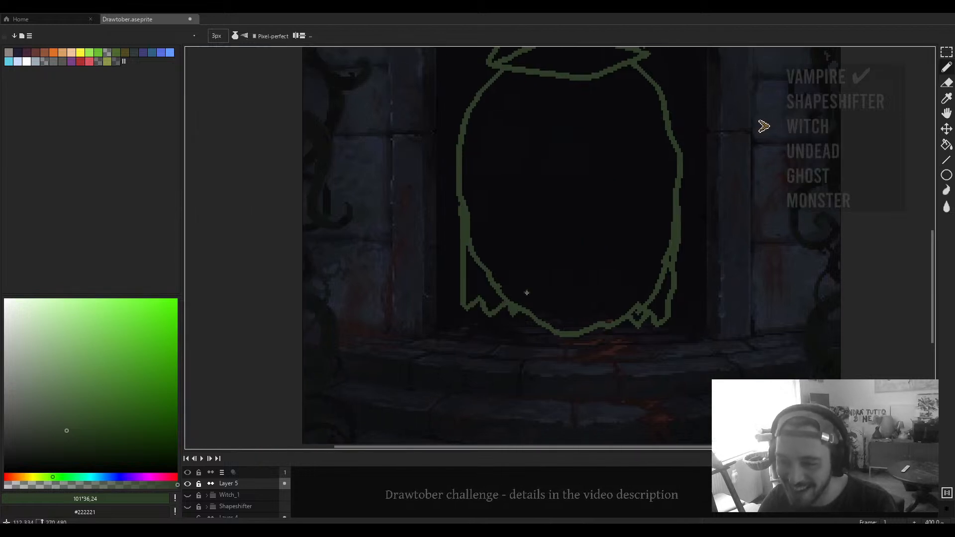
{"action": "scroll", "coordinate": [526, 292], "scroll_direction": "down", "scroll_amount": 4}
{"action": "scroll", "coordinate": [524, 292], "scroll_direction": "up", "scroll_amount": 5}
{"action": "key", "text": "ctrl+z"}
{"action": "mouse_move", "coordinate": [402, 226]}
{"action": "left_mouse_down"}
{"action": "mouse_move", "coordinate": [430, 342]}
{"action": "mouse_move", "coordinate": [442, 333]}
{"action": "mouse_move", "coordinate": [458, 362]}
{"action": "left_mouse_up"}
{"action": "scroll", "coordinate": [472, 345], "scroll_direction": "down", "scroll_amount": 2}
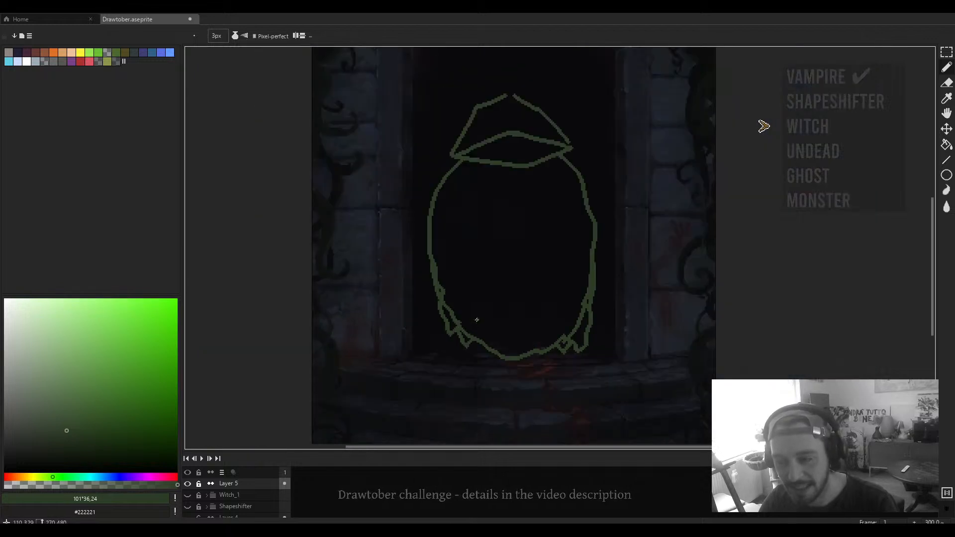
Step: Fill the ragged cloth ends and the whole body shape with the dark green
{"action": "key", "text": "g"}
{"action": "left_click", "coordinate": [451, 326]}
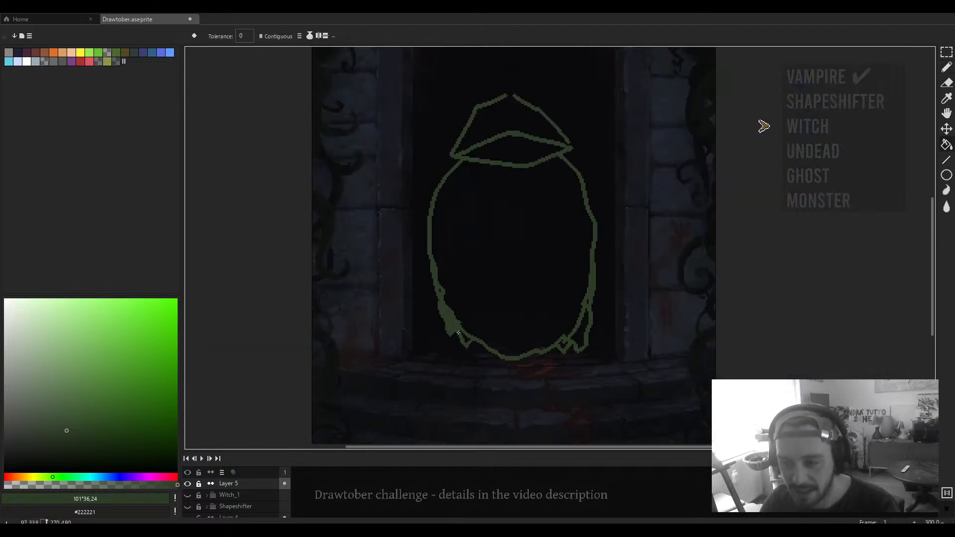
{"action": "left_click", "coordinate": [576, 334]}
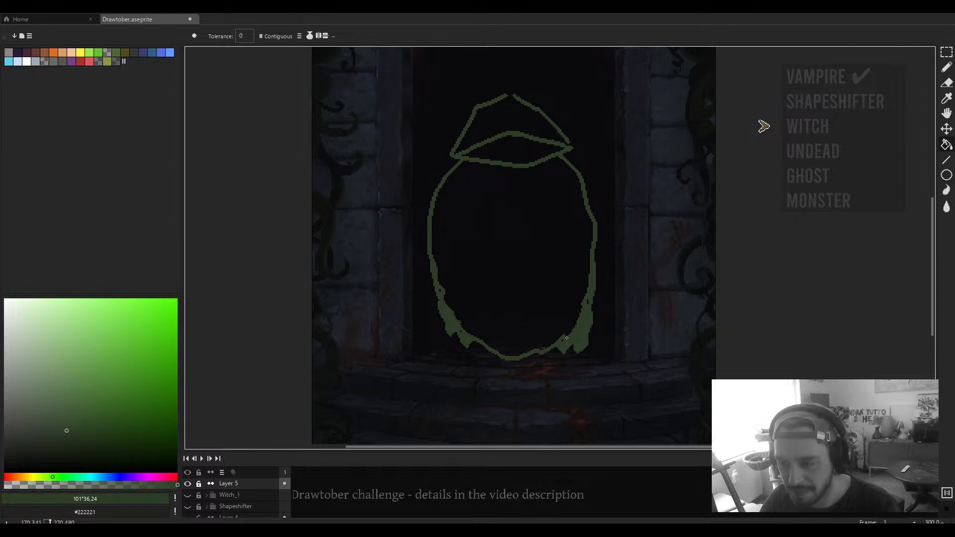
{"action": "left_click", "coordinate": [563, 334]}
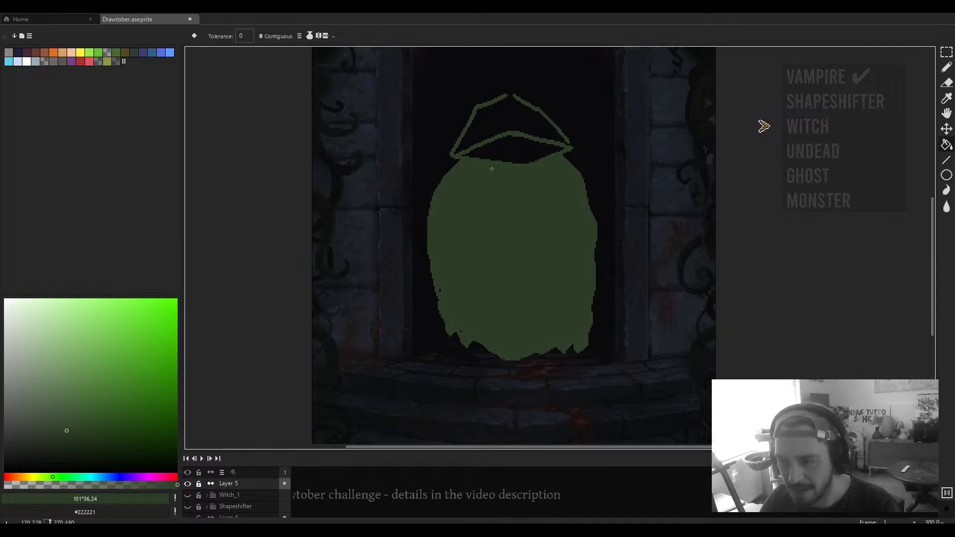
{"action": "left_click", "coordinate": [492, 167]}
{"action": "key", "text": "ctrl+z"}
Step: Close the gap at the hood's tip with the pencil and fill the hood with the dark green
{"action": "key", "text": "b"}
{"action": "scroll", "coordinate": [561, 248], "scroll_direction": "up", "scroll_amount": 2}
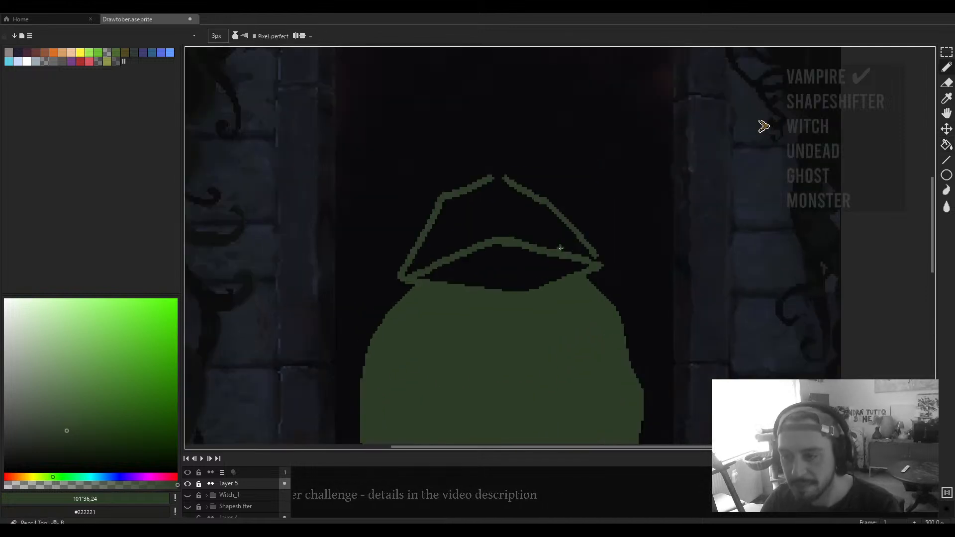
{"action": "scroll", "coordinate": [515, 222], "scroll_direction": "down", "scroll_amount": 2}
{"action": "scroll", "coordinate": [516, 221], "scroll_direction": "up", "scroll_amount": 2}
{"action": "key", "text": "g"}
{"action": "left_click", "coordinate": [518, 217]}
{"action": "scroll", "coordinate": [517, 219], "scroll_direction": "down", "scroll_amount": 4}
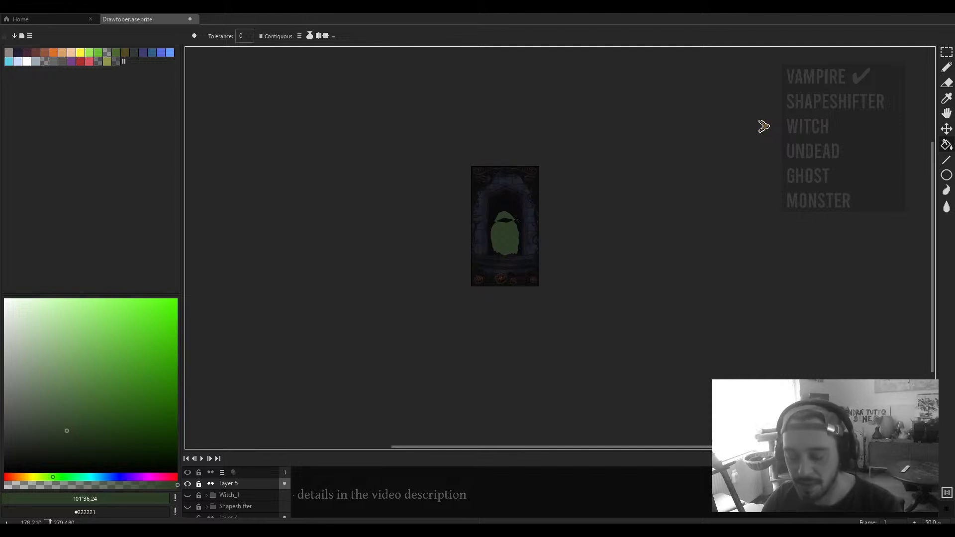
Step: Enlarge the face opening with the eraser at 100% opacity, rounding its upper edge and notching its lower edge, and return to the pencil
{"action": "scroll", "coordinate": [503, 214], "scroll_direction": "up", "scroll_amount": 2}
{"action": "key", "text": "e"}
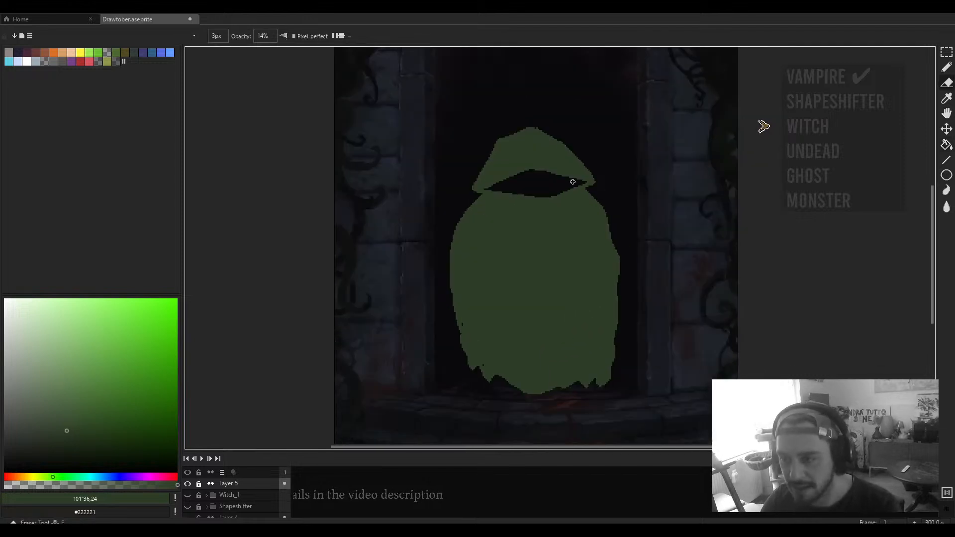
{"action": "scroll", "coordinate": [546, 167], "scroll_direction": "up", "scroll_amount": 1}
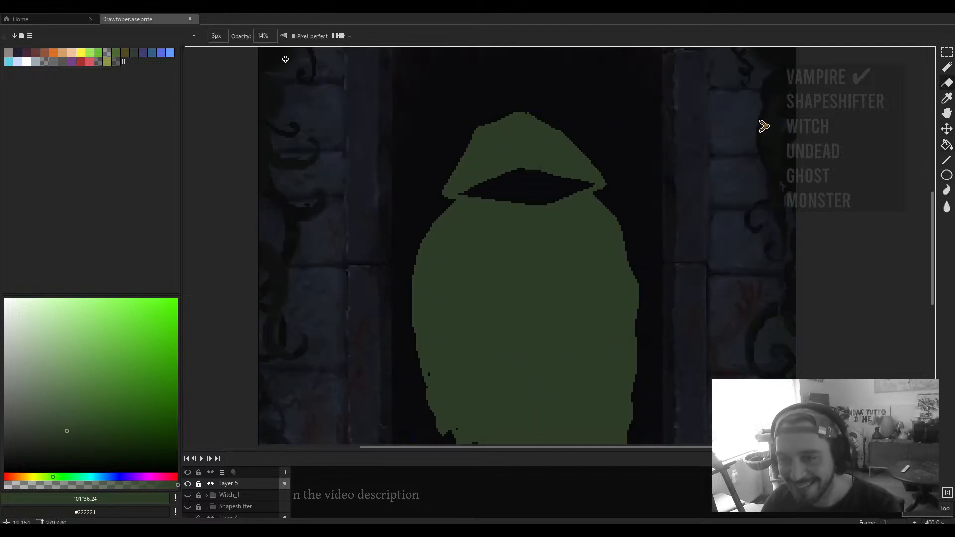
{"action": "left_click_drag", "start_coordinate": [264, 36], "coordinate": [375, 54]}
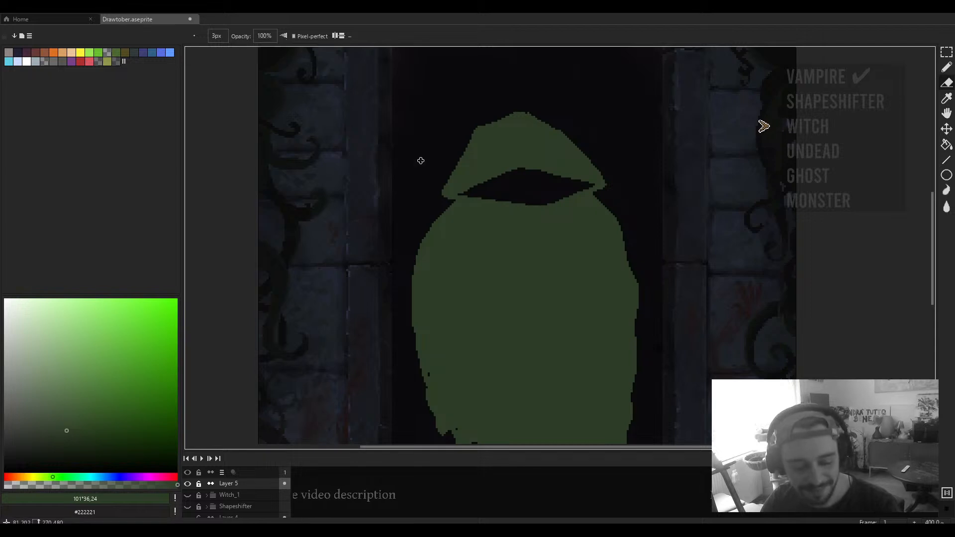
{"action": "scroll", "coordinate": [421, 161], "scroll_direction": "down", "scroll_amount": 1}
{"action": "scroll", "coordinate": [517, 175], "scroll_direction": "up", "scroll_amount": 2}
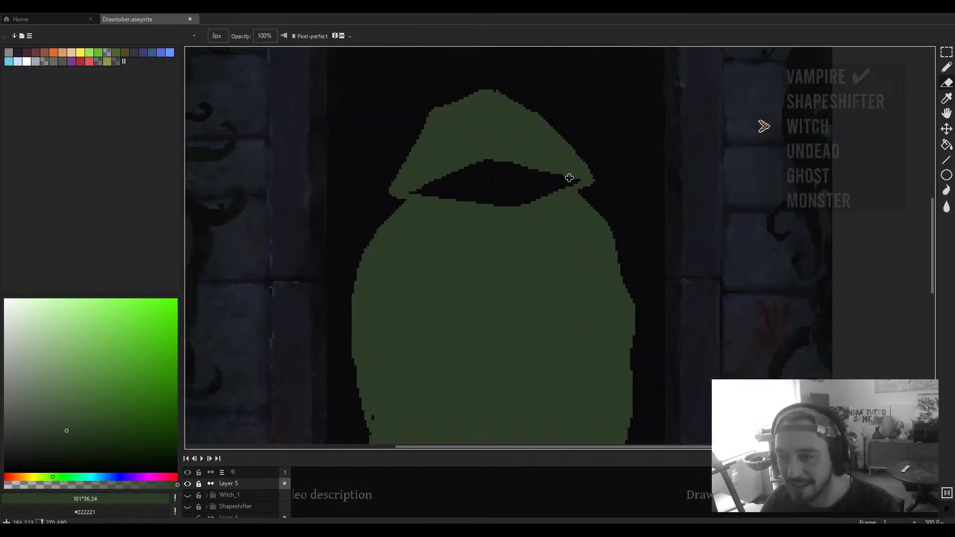
{"action": "left_click_drag", "start_coordinate": [569, 177], "coordinate": [492, 158]}
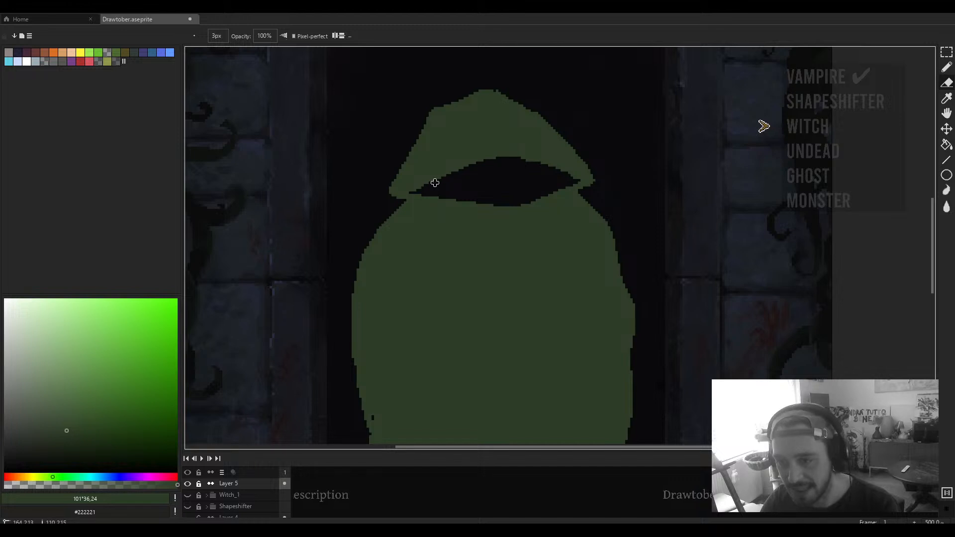
{"action": "mouse_move", "coordinate": [434, 182]}
{"action": "left_mouse_down"}
{"action": "mouse_move", "coordinate": [415, 193]}
{"action": "mouse_move", "coordinate": [504, 205]}
{"action": "left_mouse_up"}
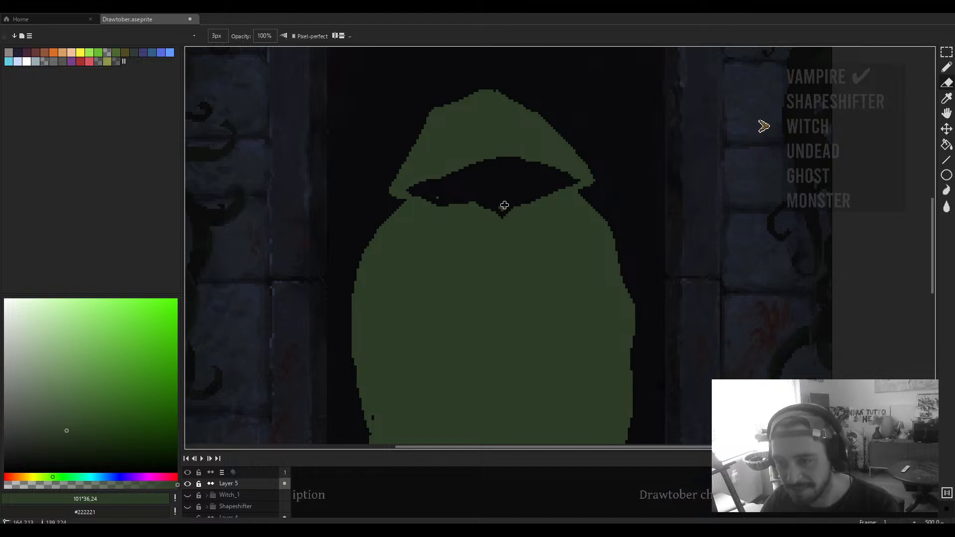
{"action": "scroll", "coordinate": [459, 195], "scroll_direction": "down", "scroll_amount": 3}
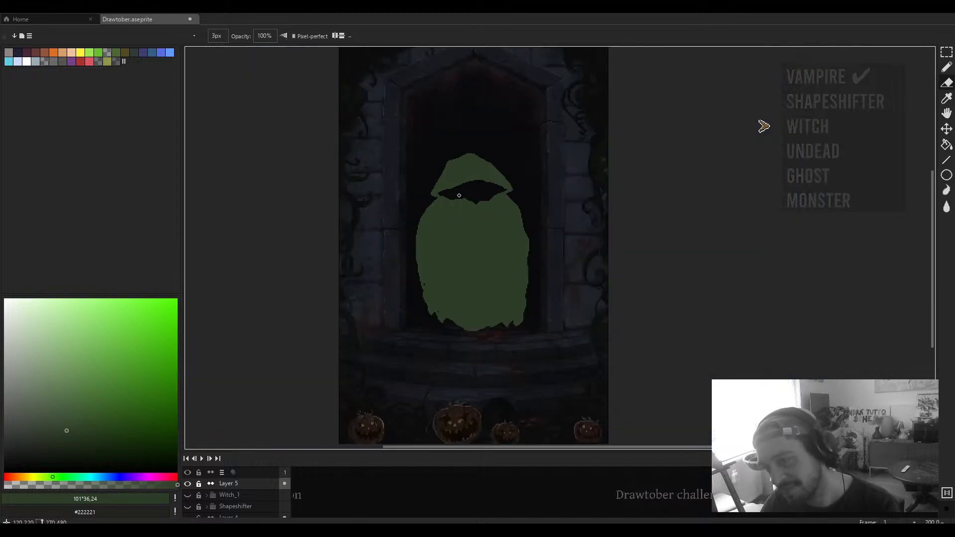
{"action": "key", "text": "b"}
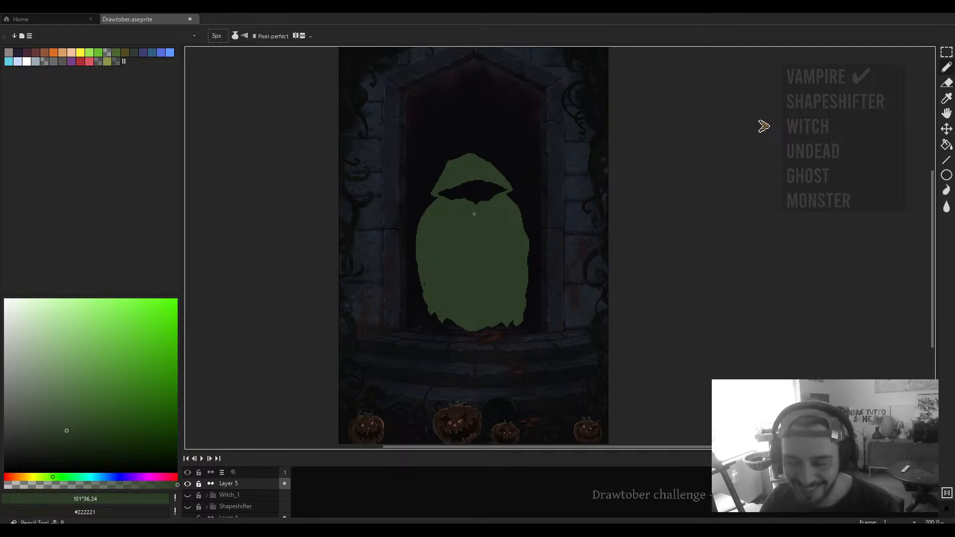
Step: Extend the cloak's lower hem in dark green with the pencil, closing the gaps between the ragged ends into a rounded edge
{"action": "scroll", "coordinate": [474, 214], "scroll_direction": "up", "scroll_amount": 3}
{"action": "scroll", "coordinate": [488, 248], "scroll_direction": "down", "scroll_amount": 4}
{"action": "scroll", "coordinate": [501, 277], "scroll_direction": "up", "scroll_amount": 2}
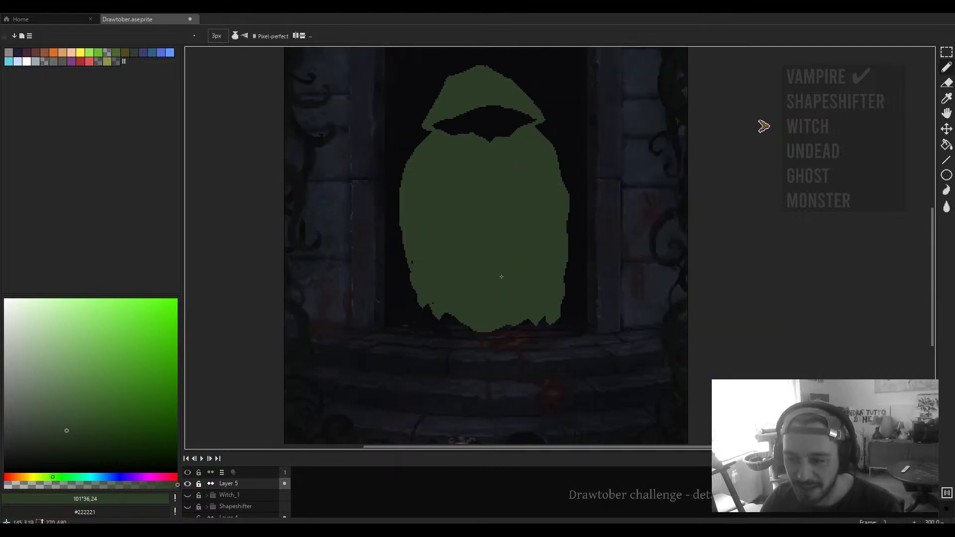
{"action": "mouse_move", "coordinate": [545, 321]}
{"action": "left_mouse_down"}
{"action": "mouse_move", "coordinate": [483, 336]}
{"action": "mouse_move", "coordinate": [432, 313]}
{"action": "left_mouse_up"}
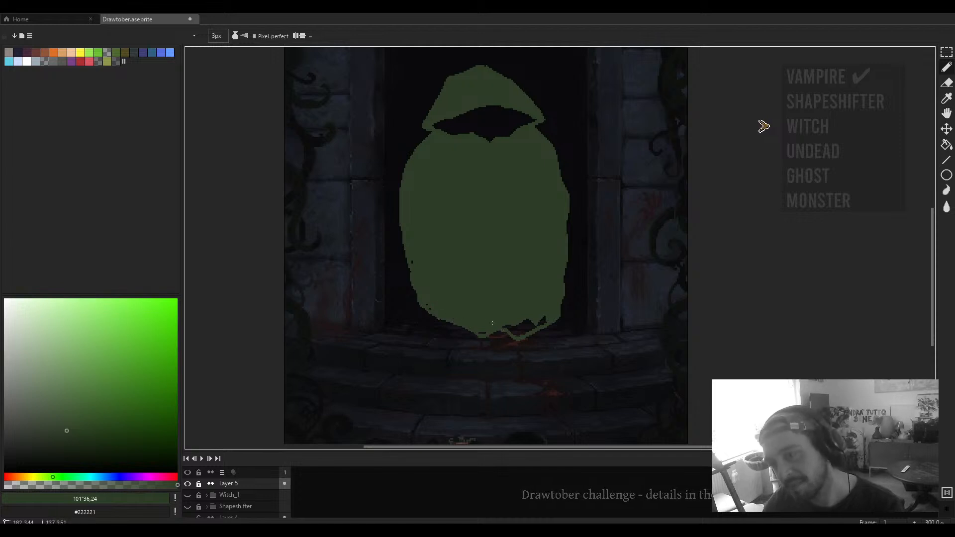
{"action": "left_click_drag", "start_coordinate": [493, 323], "coordinate": [536, 324]}
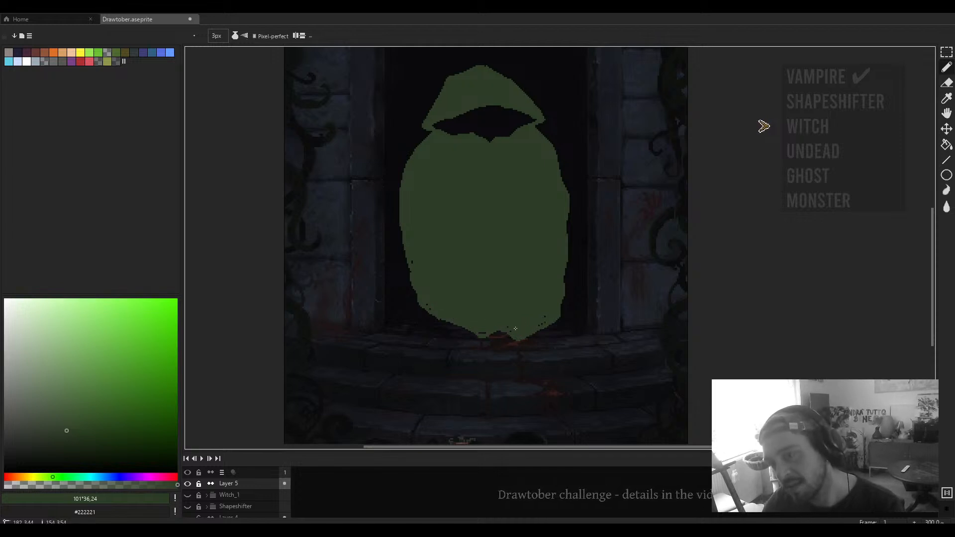
Step: Scale the cloaked silhouette down to 92 × 139 px and place it low in the doorway
{"action": "scroll", "coordinate": [507, 331], "scroll_direction": "down", "scroll_amount": 3}
{"action": "scroll", "coordinate": [503, 309], "scroll_direction": "up", "scroll_amount": 1}
{"action": "left_click_drag", "start_coordinate": [508, 312], "coordinate": [502, 303]}
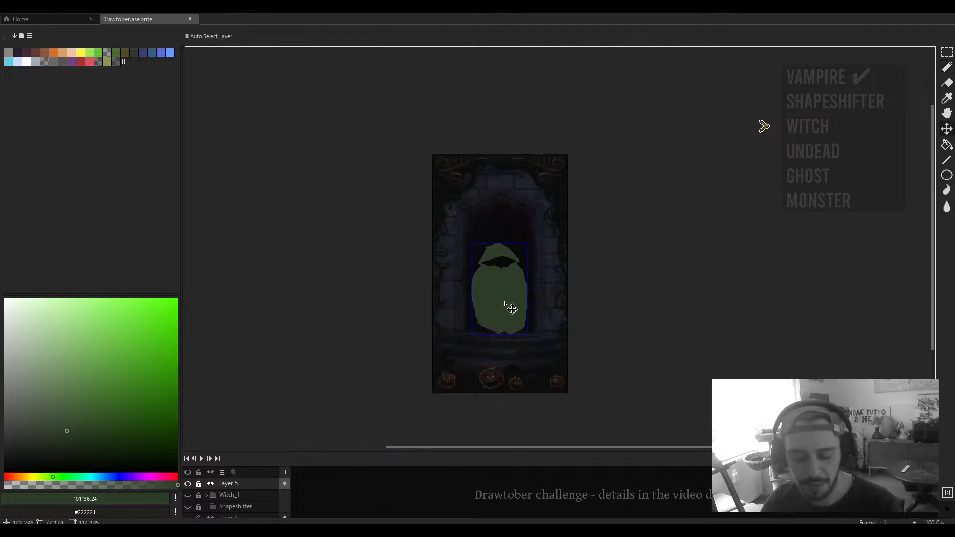
{"action": "key", "text": "ctrl+t"}
{"action": "left_click_drag", "start_coordinate": [531, 240], "coordinate": [519, 254]}
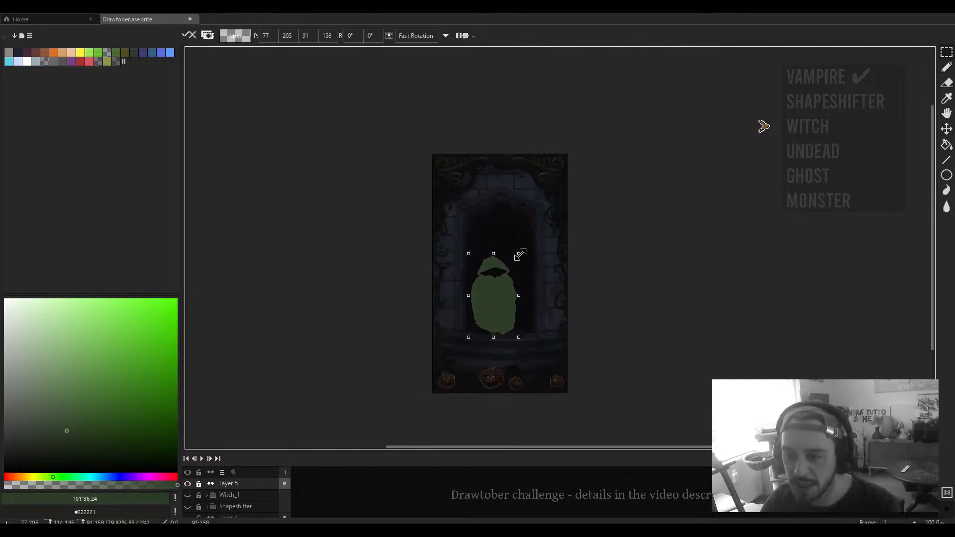
{"action": "mouse_move", "coordinate": [507, 305]}
{"action": "left_mouse_down"}
{"action": "mouse_move", "coordinate": [516, 303]}
{"action": "mouse_move", "coordinate": [507, 298]}
{"action": "left_mouse_up"}
{"action": "left_click_drag", "start_coordinate": [501, 251], "coordinate": [502, 294]}
{"action": "left_click_drag", "start_coordinate": [526, 264], "coordinate": [526, 262]}
{"action": "left_click_drag", "start_coordinate": [508, 301], "coordinate": [508, 294]}
{"action": "scroll", "coordinate": [518, 309], "scroll_direction": "up", "scroll_amount": 2}
{"action": "left_click_drag", "start_coordinate": [575, 243], "coordinate": [588, 250]}
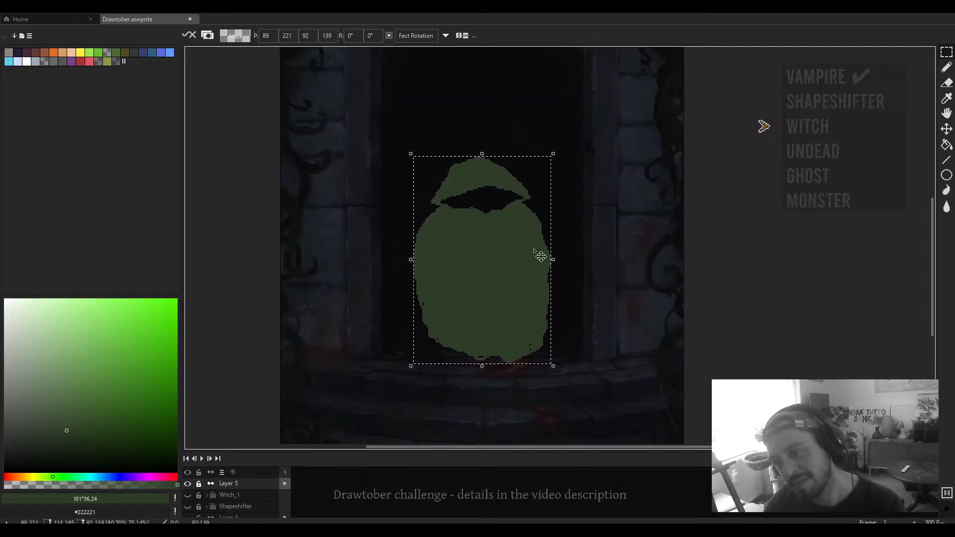
{"action": "left_click", "coordinate": [553, 175]}
Step: Skew the whole silhouette by -4.9° and shift it slightly left in the doorway
{"action": "left_click_drag", "start_coordinate": [580, 138], "coordinate": [375, 386]}
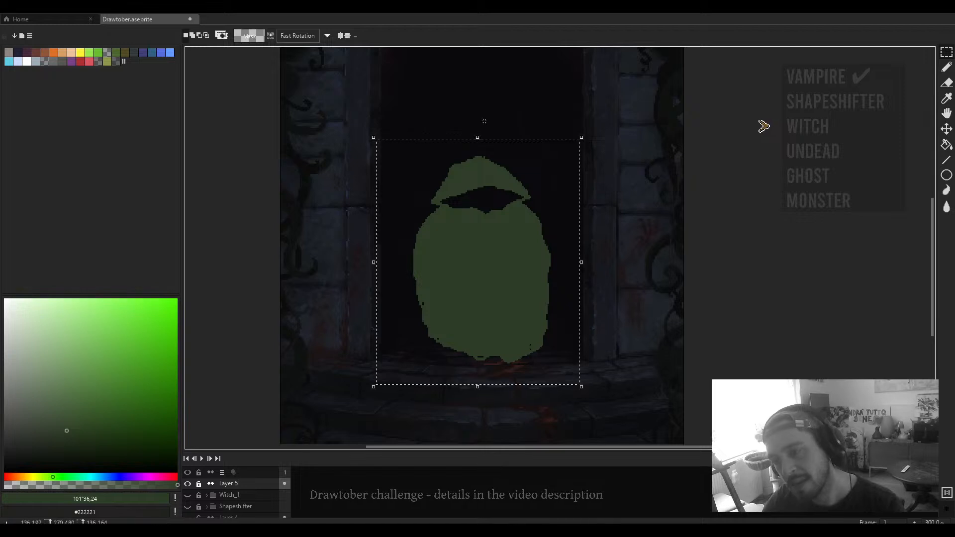
{"action": "left_click_drag", "start_coordinate": [477, 129], "coordinate": [488, 129]}
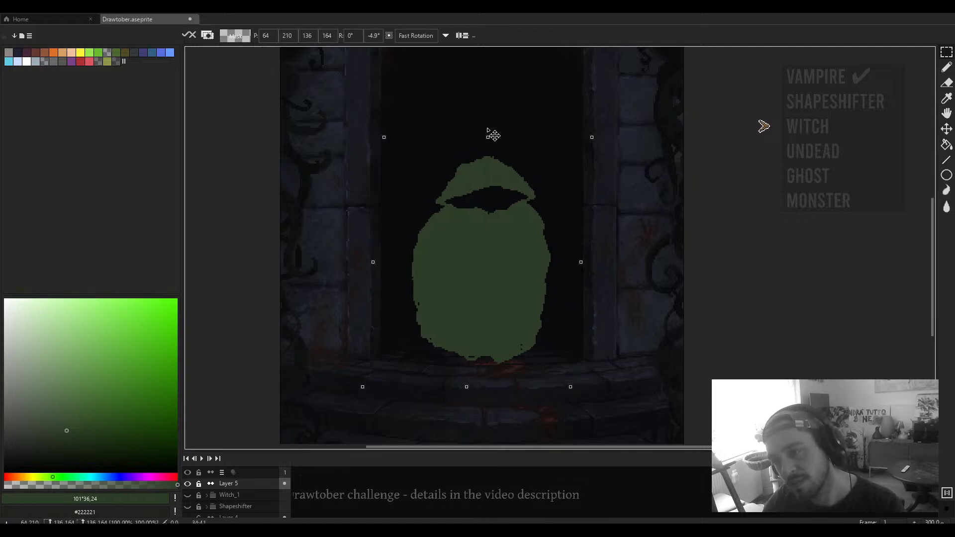
{"action": "left_click", "coordinate": [604, 245]}
{"action": "scroll", "coordinate": [601, 245], "scroll_direction": "down", "scroll_amount": 1}
{"action": "left_click_drag", "start_coordinate": [579, 176], "coordinate": [418, 399]}
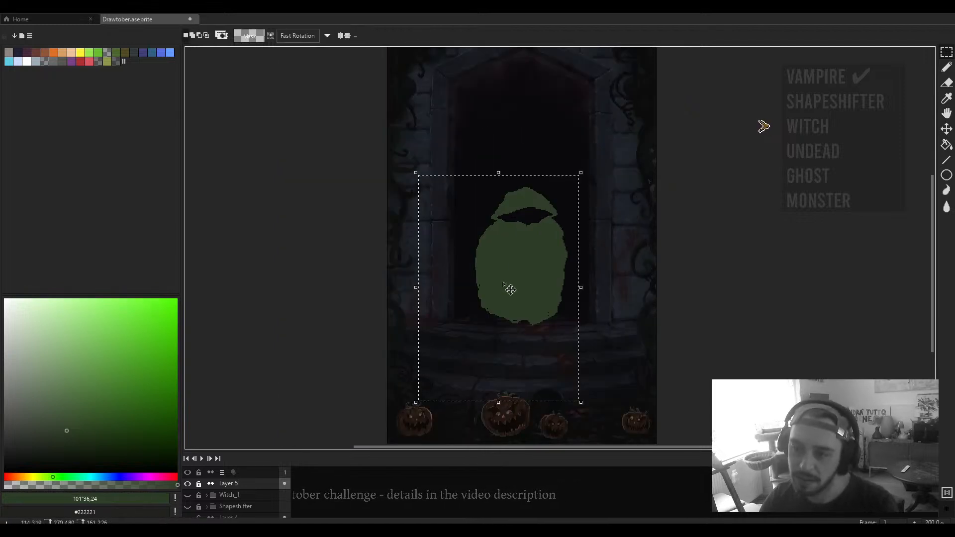
{"action": "left_click_drag", "start_coordinate": [516, 262], "coordinate": [508, 262]}
{"action": "left_click", "coordinate": [600, 268]}
{"action": "left_click_drag", "start_coordinate": [600, 268], "coordinate": [587, 296]}
Step: Choose a dark teal (hue 171°, saturation 60, value 16) and sketch a tall staff with a curled top right of the cloak
{"action": "key", "text": "b"}
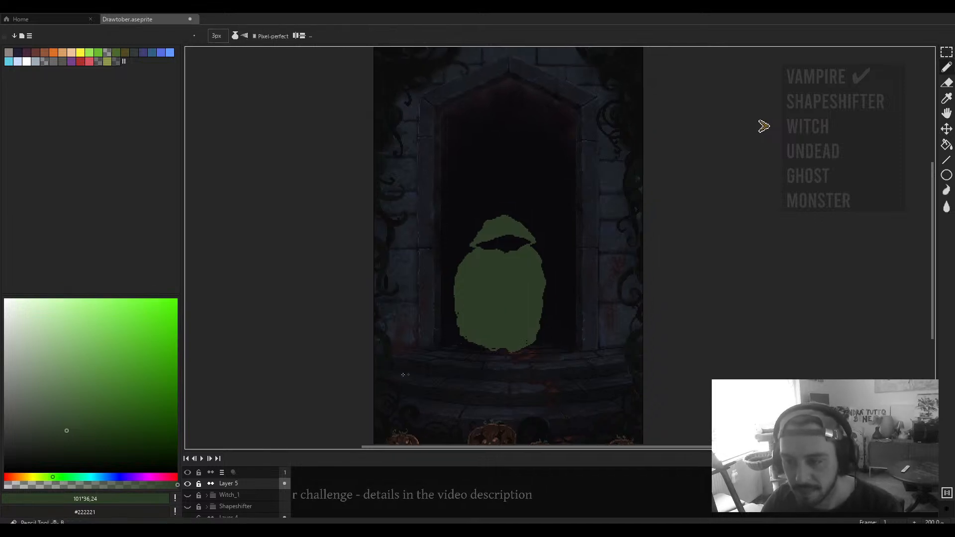
{"action": "left_click", "coordinate": [108, 443]}
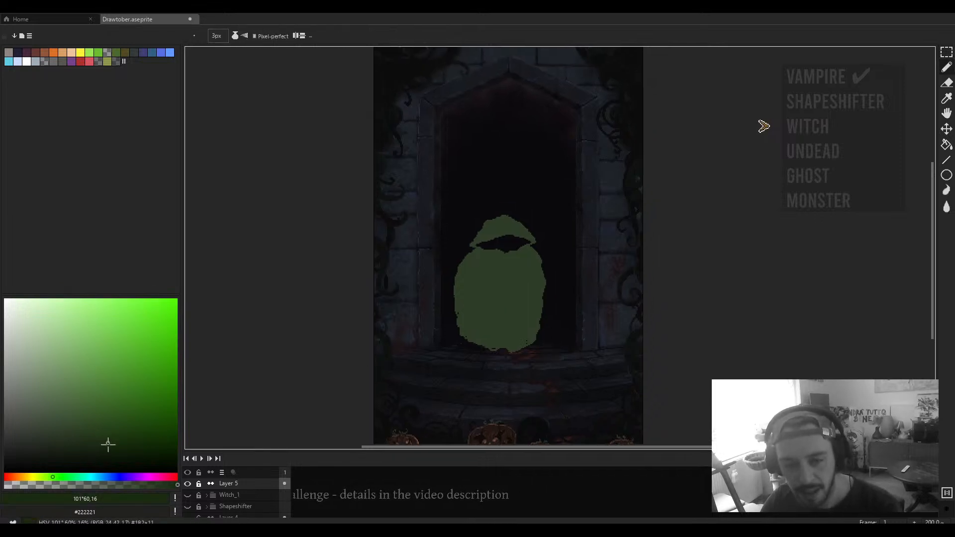
{"action": "left_click", "coordinate": [86, 477]}
{"action": "scroll", "coordinate": [543, 250], "scroll_direction": "up", "scroll_amount": 2}
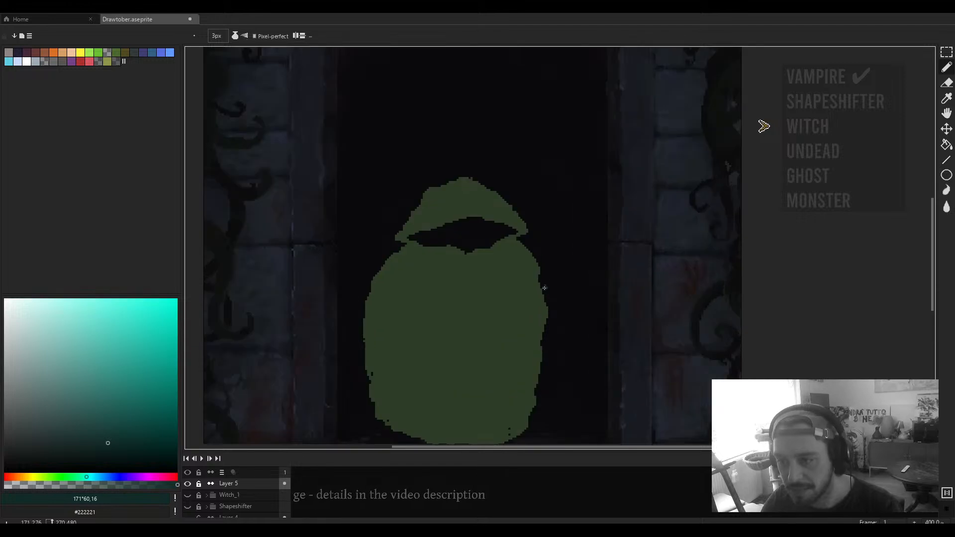
{"action": "scroll", "coordinate": [545, 288], "scroll_direction": "down", "scroll_amount": 3}
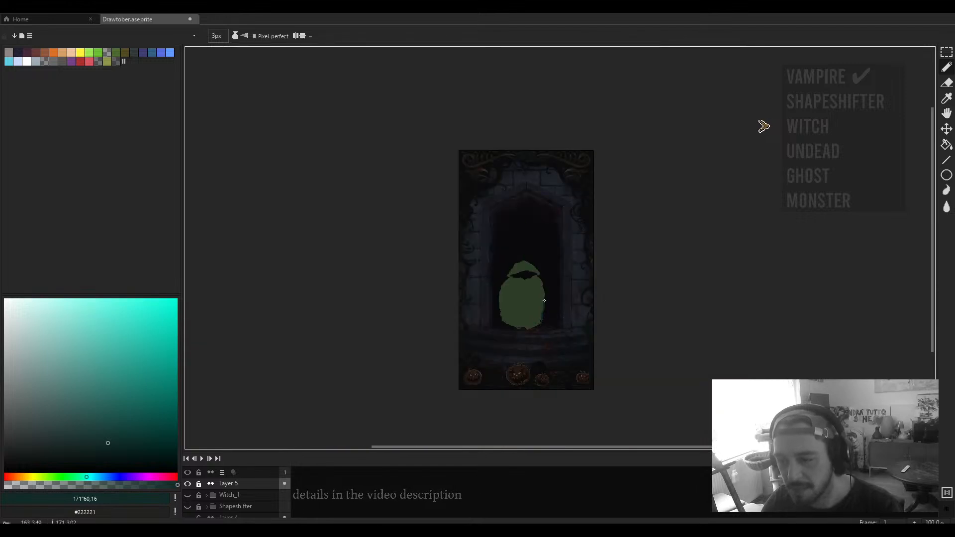
{"action": "key", "text": "ctrl+z"}
{"action": "left_click_drag", "start_coordinate": [545, 325], "coordinate": [547, 301]}
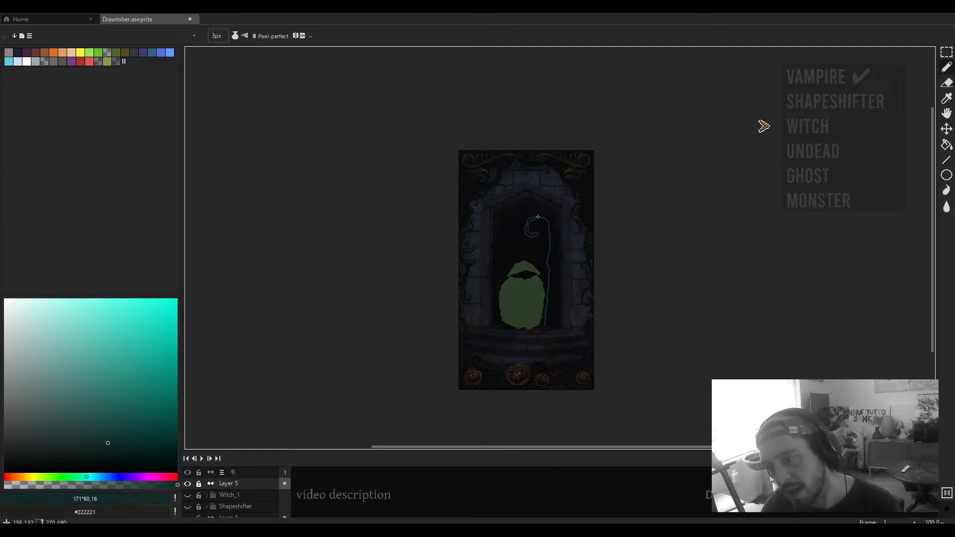
Step: Draw the staff's second contour around the crook and down the wavy shaft, tapering and closing it at the floor
{"action": "scroll", "coordinate": [537, 217], "scroll_direction": "up", "scroll_amount": 3}
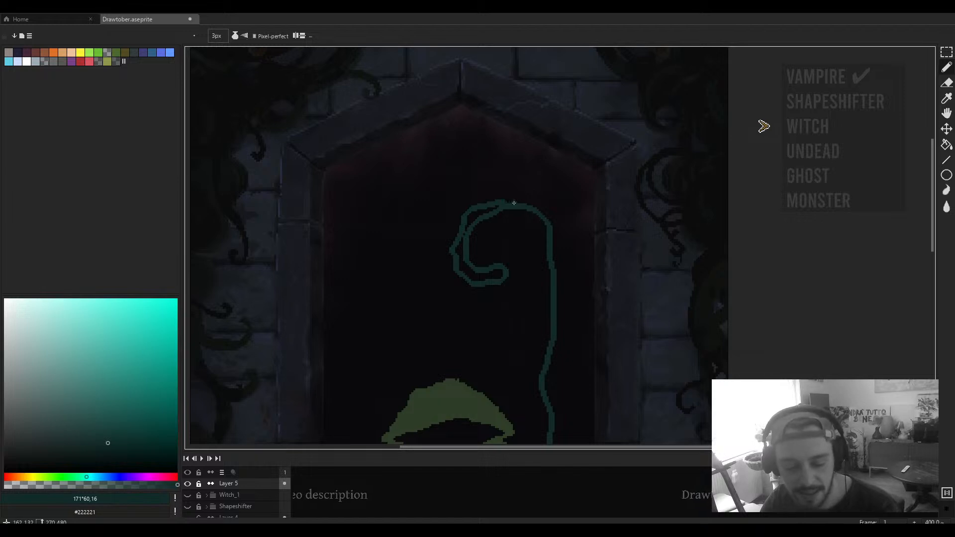
{"action": "mouse_move", "coordinate": [514, 201]}
{"action": "left_mouse_down"}
{"action": "mouse_move", "coordinate": [488, 165]}
{"action": "mouse_move", "coordinate": [510, 152]}
{"action": "mouse_move", "coordinate": [528, 168]}
{"action": "left_mouse_up"}
{"action": "mouse_move", "coordinate": [456, 164]}
{"action": "left_mouse_down"}
{"action": "mouse_move", "coordinate": [480, 147]}
{"action": "mouse_move", "coordinate": [510, 144]}
{"action": "mouse_move", "coordinate": [542, 172]}
{"action": "mouse_move", "coordinate": [558, 206]}
{"action": "mouse_move", "coordinate": [545, 266]}
{"action": "mouse_move", "coordinate": [546, 141]}
{"action": "mouse_move", "coordinate": [535, 230]}
{"action": "left_mouse_up"}
{"action": "scroll", "coordinate": [540, 147], "scroll_direction": "down", "scroll_amount": 1}
{"action": "key", "text": "ctrl+z"}
{"action": "mouse_move", "coordinate": [537, 144]}
{"action": "left_mouse_down"}
{"action": "mouse_move", "coordinate": [530, 229]}
{"action": "mouse_move", "coordinate": [549, 178]}
{"action": "mouse_move", "coordinate": [549, 204]}
{"action": "mouse_move", "coordinate": [535, 321]}
{"action": "left_mouse_up"}
{"action": "scroll", "coordinate": [549, 184], "scroll_direction": "up", "scroll_amount": 1}
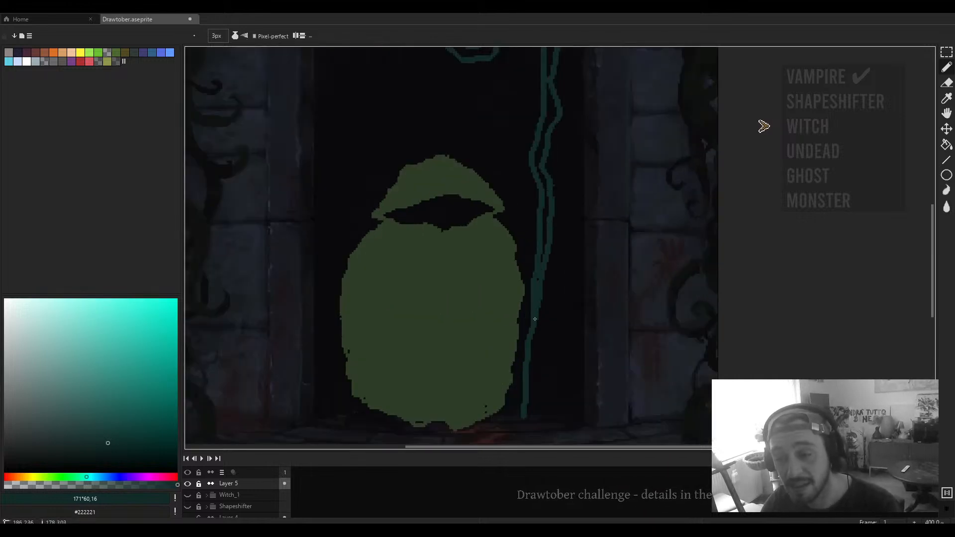
{"action": "scroll", "coordinate": [537, 258], "scroll_direction": "down", "scroll_amount": 4}
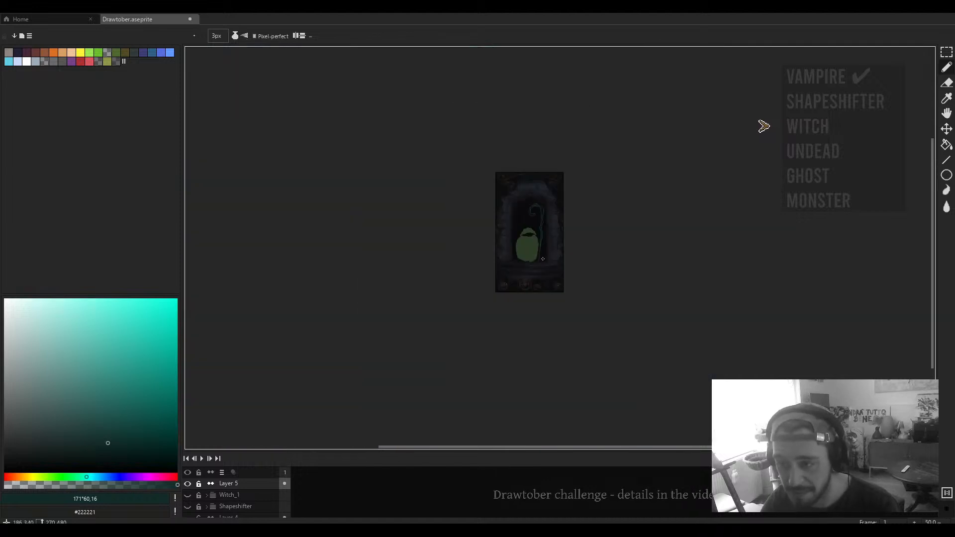
{"action": "scroll", "coordinate": [508, 182], "scroll_direction": "up", "scroll_amount": 3}
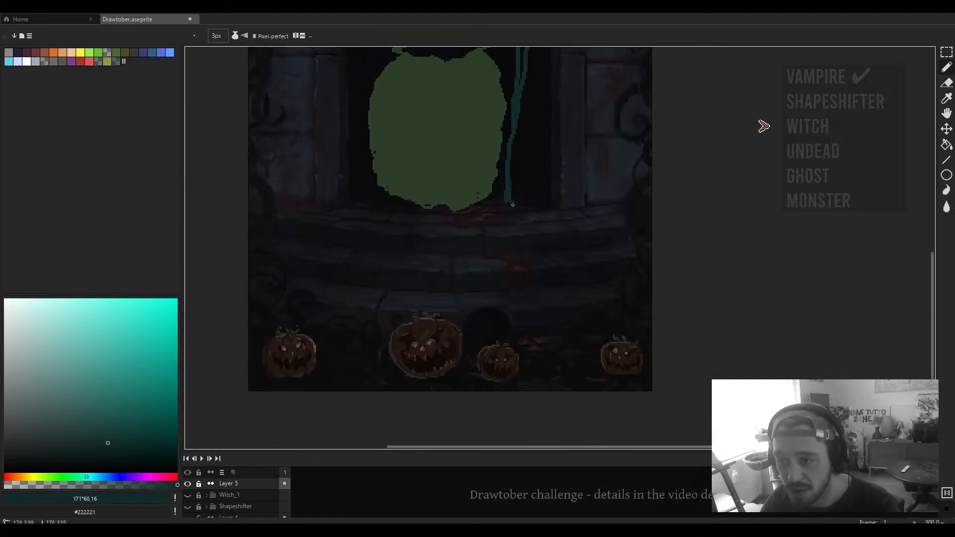
{"action": "scroll", "coordinate": [513, 199], "scroll_direction": "down", "scroll_amount": 3}
{"action": "scroll", "coordinate": [522, 179], "scroll_direction": "up", "scroll_amount": 3}
{"action": "left_click_drag", "start_coordinate": [521, 179], "coordinate": [522, 191]}
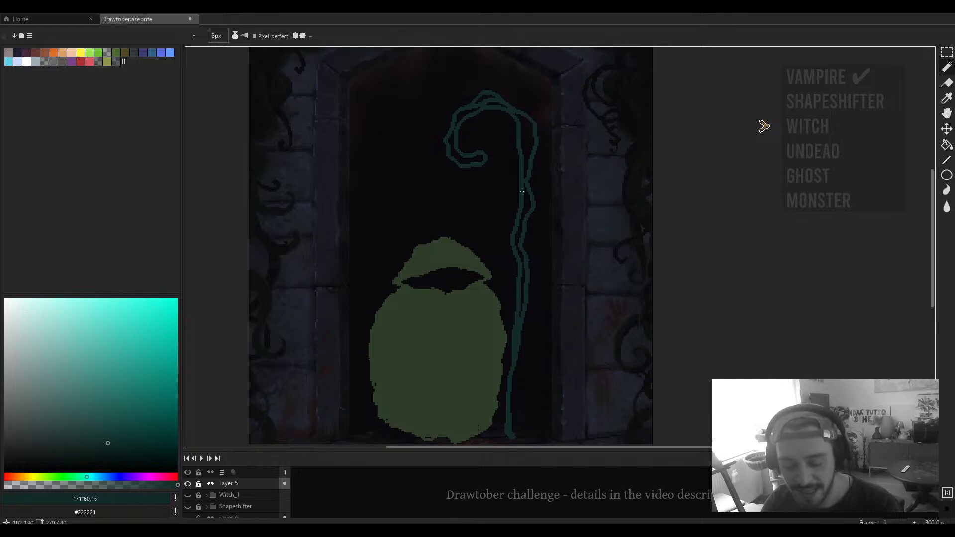
Step: Fill the staff's shaft, curled tip and all gaps in the crook with the dark teal using the Paint Bucket
{"action": "key", "text": "g"}
{"action": "left_click", "coordinate": [524, 198]}
{"action": "left_click", "coordinate": [527, 149]}
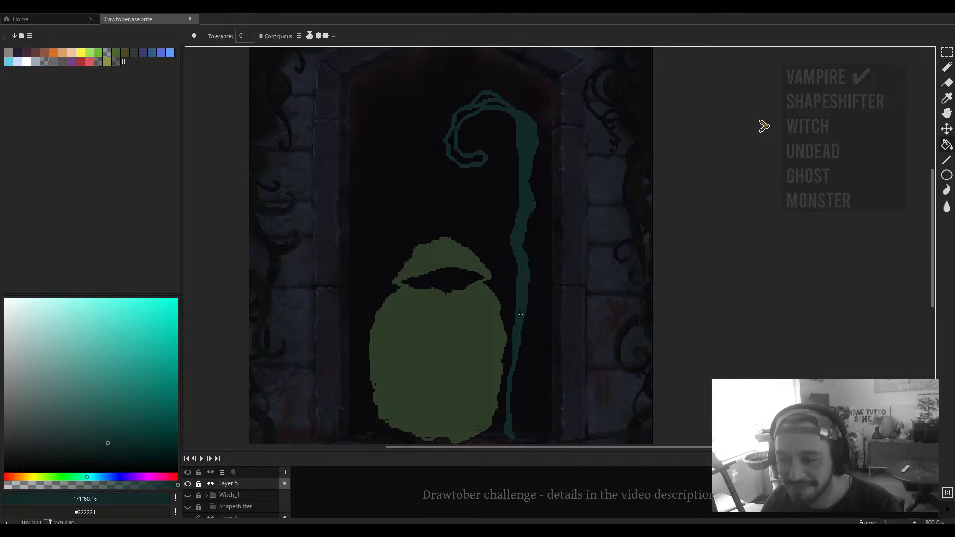
{"action": "left_click", "coordinate": [456, 154]}
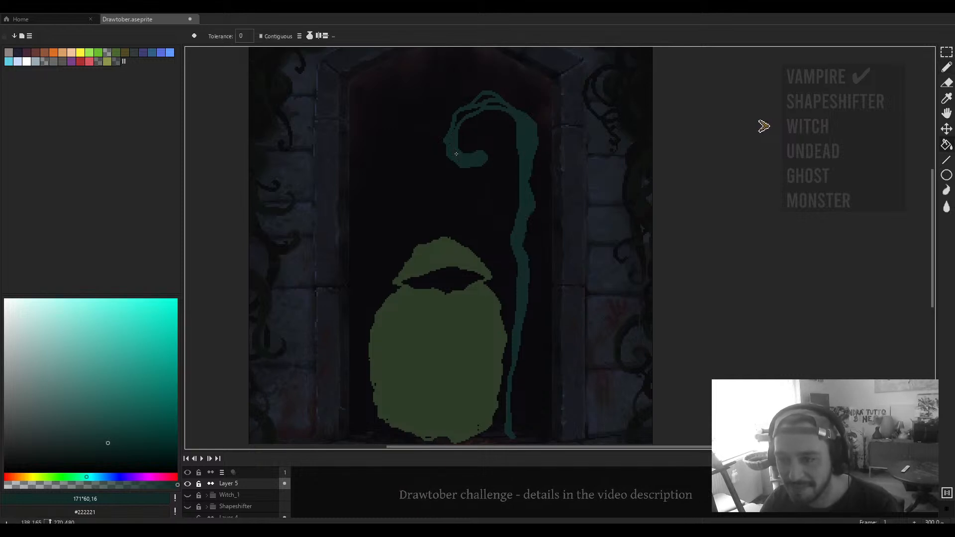
{"action": "left_click", "coordinate": [460, 117]}
{"action": "left_click", "coordinate": [485, 96]}
{"action": "left_click", "coordinate": [494, 104]}
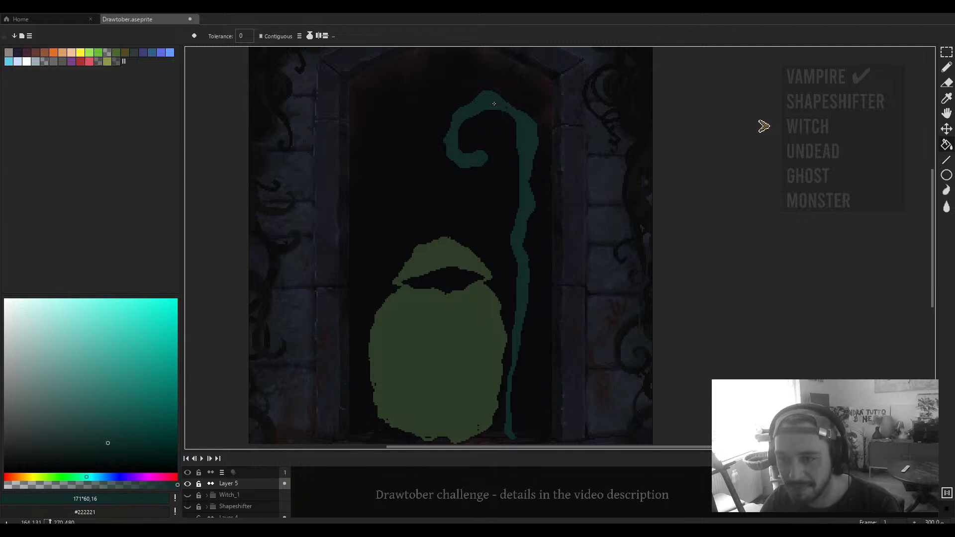
Step: Slim the staff's crook with the 6 px eraser, trimming its outer shoulder, inner curve and curled tip
{"action": "scroll", "coordinate": [506, 108], "scroll_direction": "down", "scroll_amount": 3}
{"action": "scroll", "coordinate": [505, 116], "scroll_direction": "up", "scroll_amount": 3}
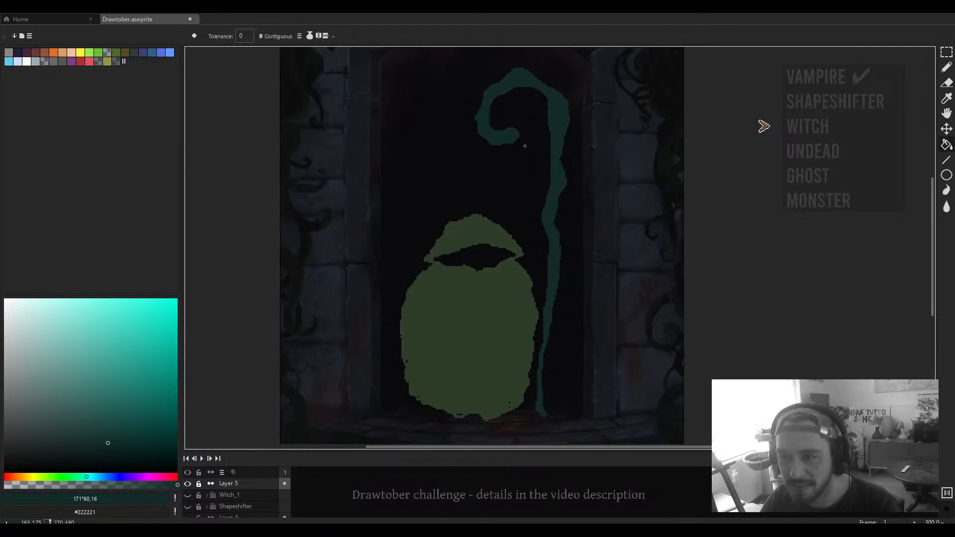
{"action": "left_click_drag", "start_coordinate": [540, 155], "coordinate": [544, 218]}
{"action": "key", "text": "e"}
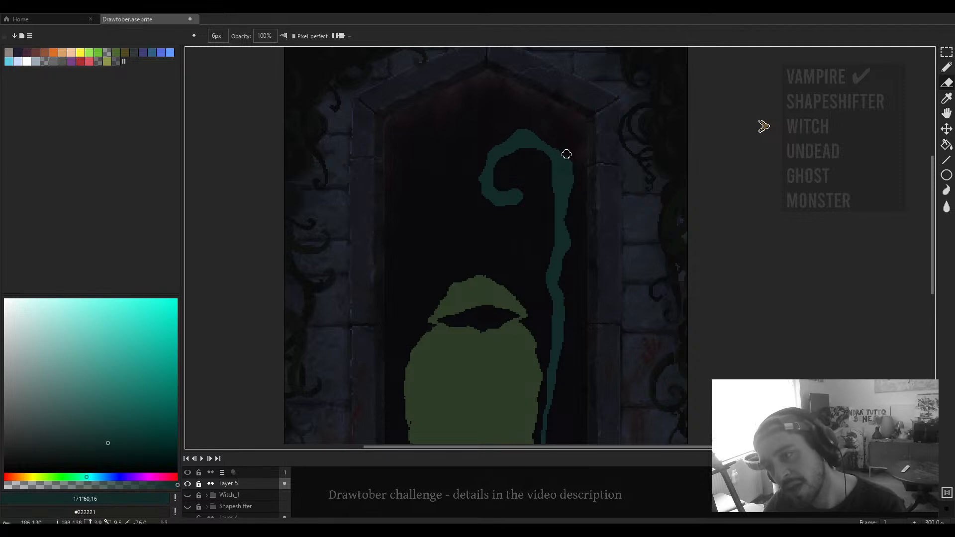
{"action": "left_click_drag", "start_coordinate": [565, 154], "coordinate": [574, 192]}
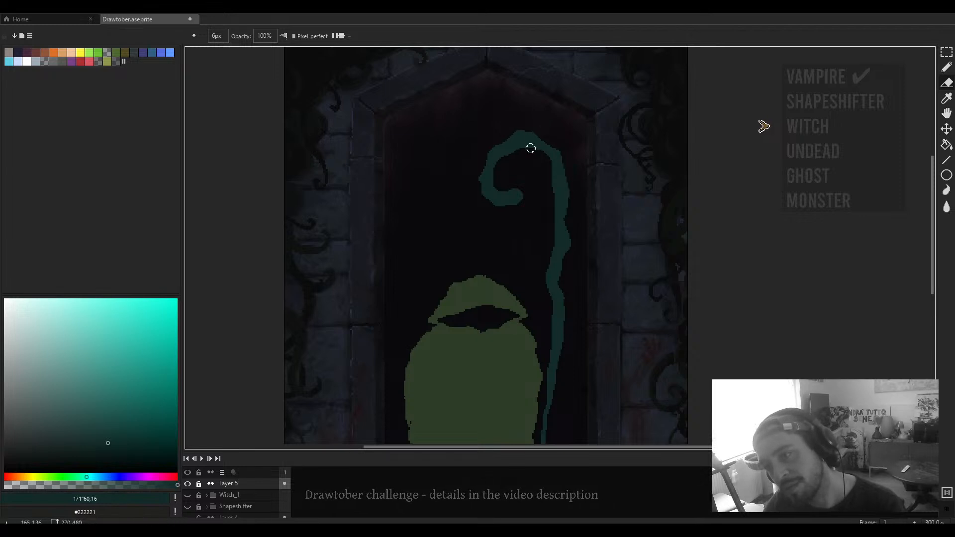
{"action": "mouse_move", "coordinate": [515, 153]}
{"action": "left_mouse_down"}
{"action": "mouse_move", "coordinate": [476, 190]}
{"action": "mouse_move", "coordinate": [503, 209]}
{"action": "mouse_move", "coordinate": [520, 207]}
{"action": "left_mouse_up"}
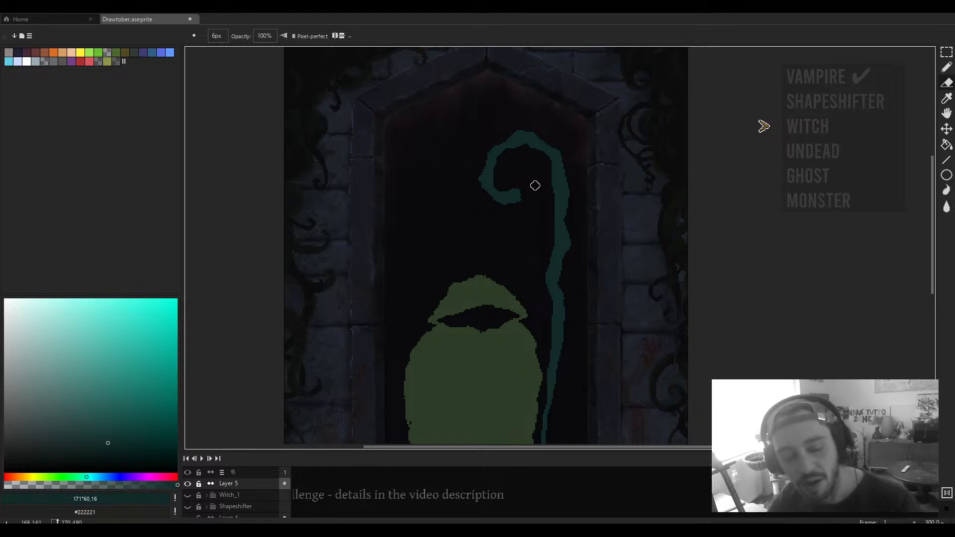
Step: Trim and straighten the left edge of the cloak with the 6 px eraser from shoulder to hem
{"action": "scroll", "coordinate": [532, 187], "scroll_direction": "down", "scroll_amount": 2}
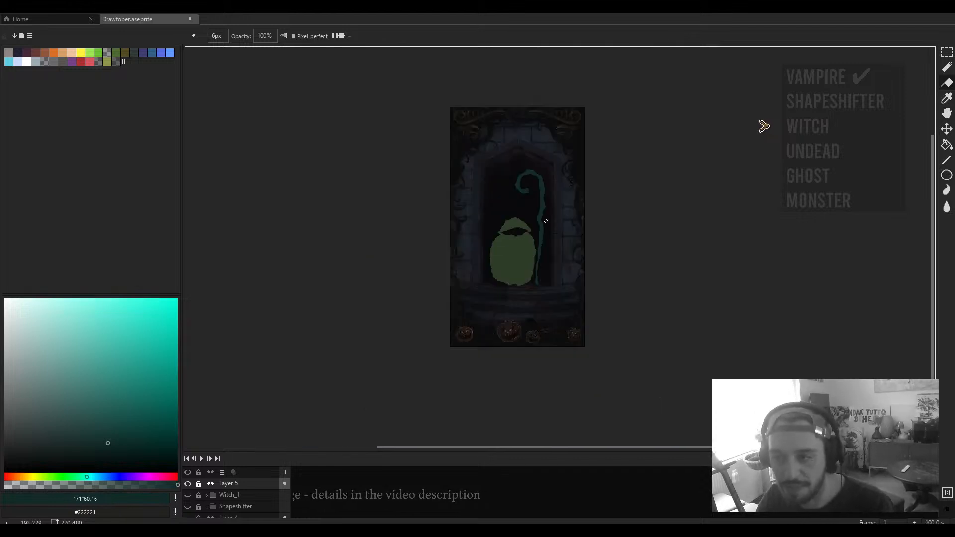
{"action": "scroll", "coordinate": [546, 221], "scroll_direction": "up", "scroll_amount": 2}
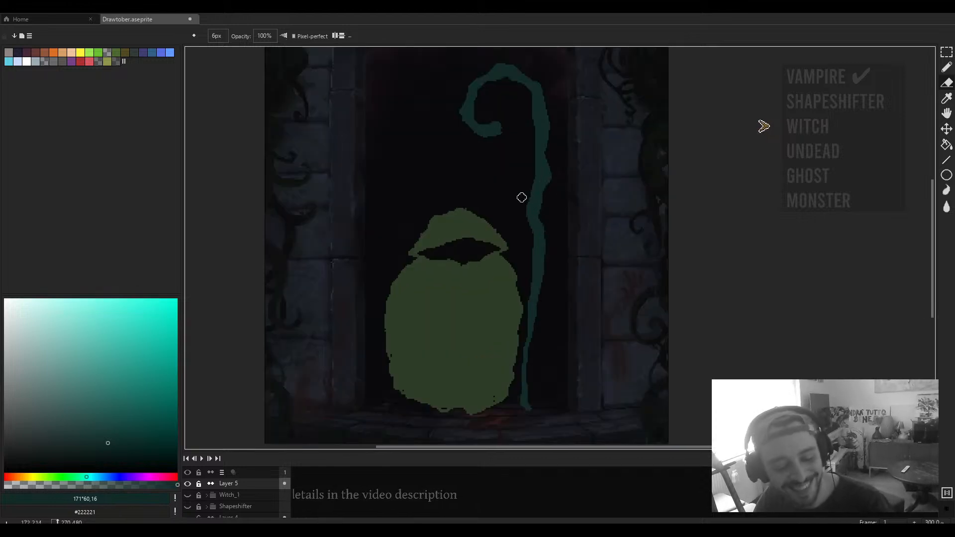
{"action": "scroll", "coordinate": [527, 205], "scroll_direction": "up", "scroll_amount": 1}
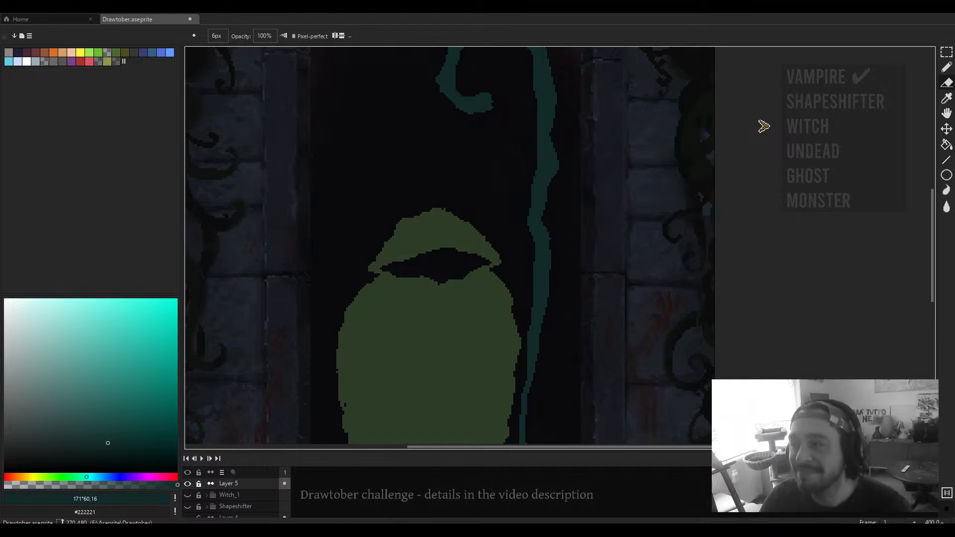
{"action": "scroll", "coordinate": [526, 279], "scroll_direction": "down", "scroll_amount": 3}
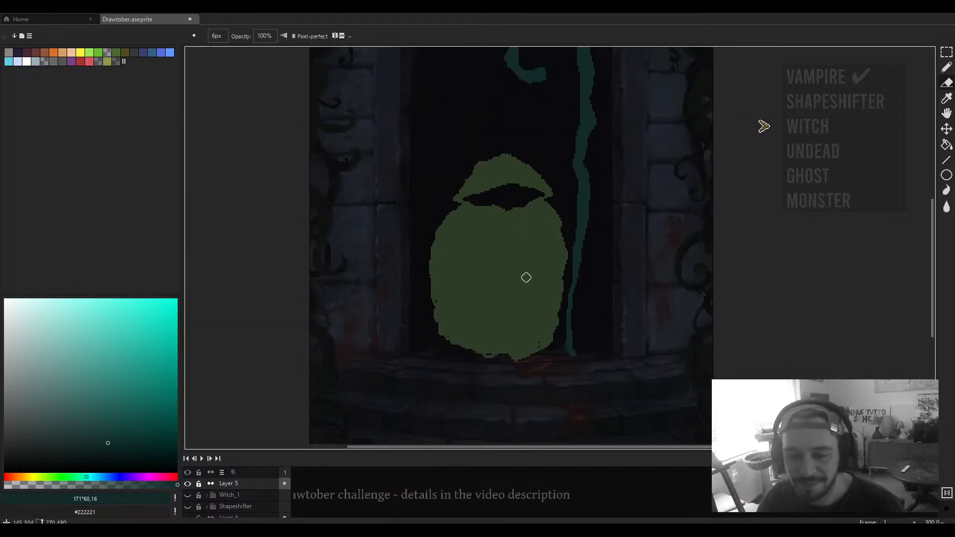
{"action": "scroll", "coordinate": [527, 268], "scroll_direction": "up", "scroll_amount": 2}
{"action": "key", "text": "b"}
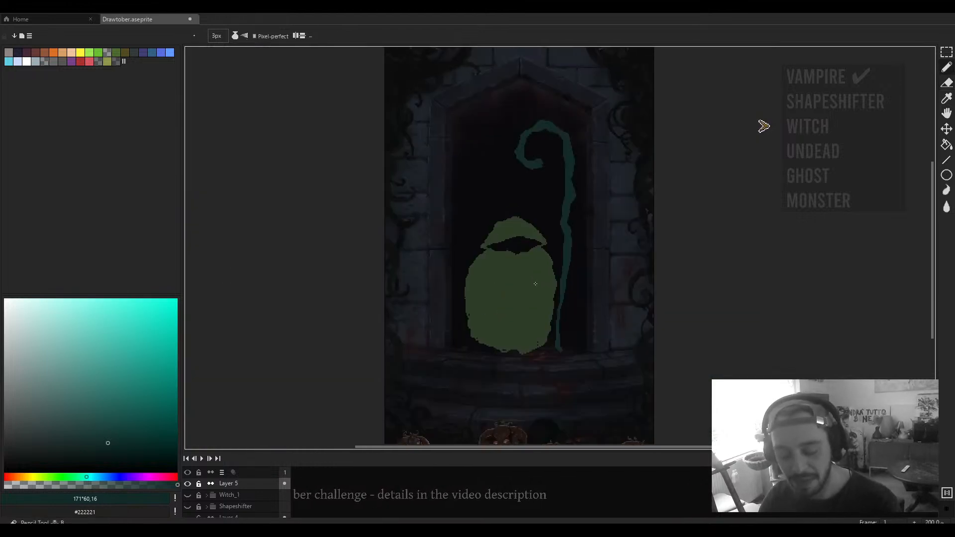
{"action": "scroll", "coordinate": [522, 263], "scroll_direction": "down", "scroll_amount": 2}
{"action": "scroll", "coordinate": [517, 267], "scroll_direction": "up", "scroll_amount": 5}
{"action": "key", "text": "e"}
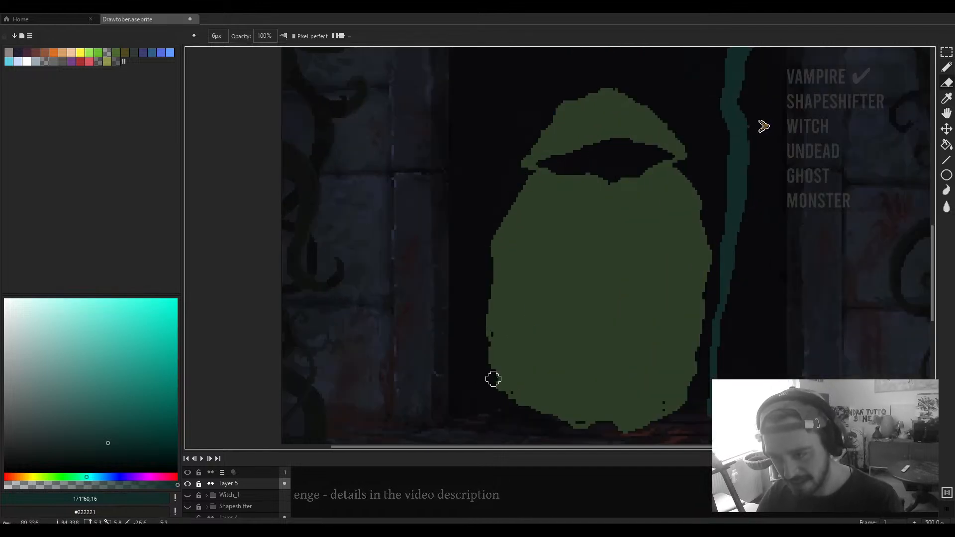
{"action": "scroll", "coordinate": [470, 306], "scroll_direction": "down", "scroll_amount": 1}
{"action": "left_click_drag", "start_coordinate": [469, 307], "coordinate": [467, 304]}
{"action": "left_click_drag", "start_coordinate": [464, 343], "coordinate": [452, 271]}
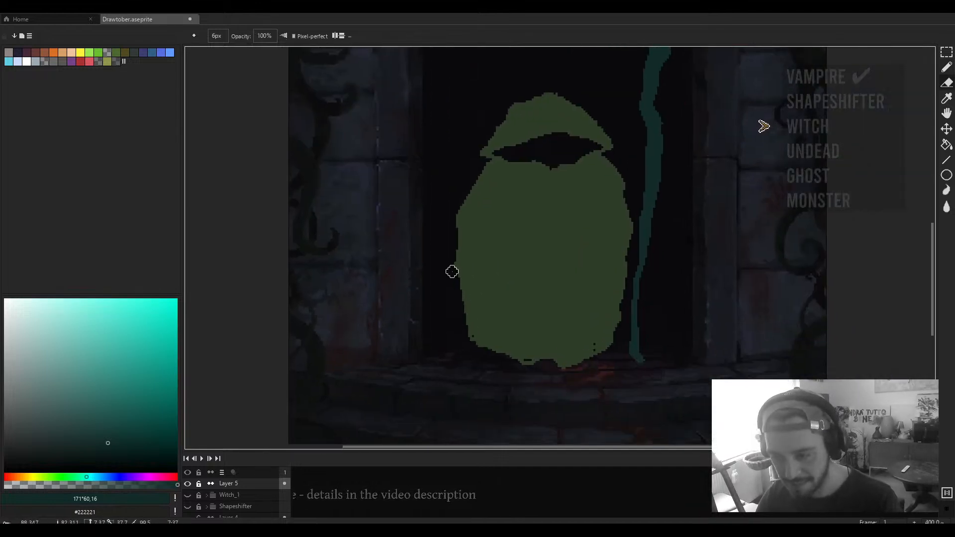
Step: Hide Layer 5 and show the Witch_1 group to examine the earlier witch in the doorway
{"action": "scroll", "coordinate": [415, 361], "scroll_direction": "down", "scroll_amount": 3}
{"action": "left_click", "coordinate": [187, 483]}
{"action": "left_click", "coordinate": [187, 495]}
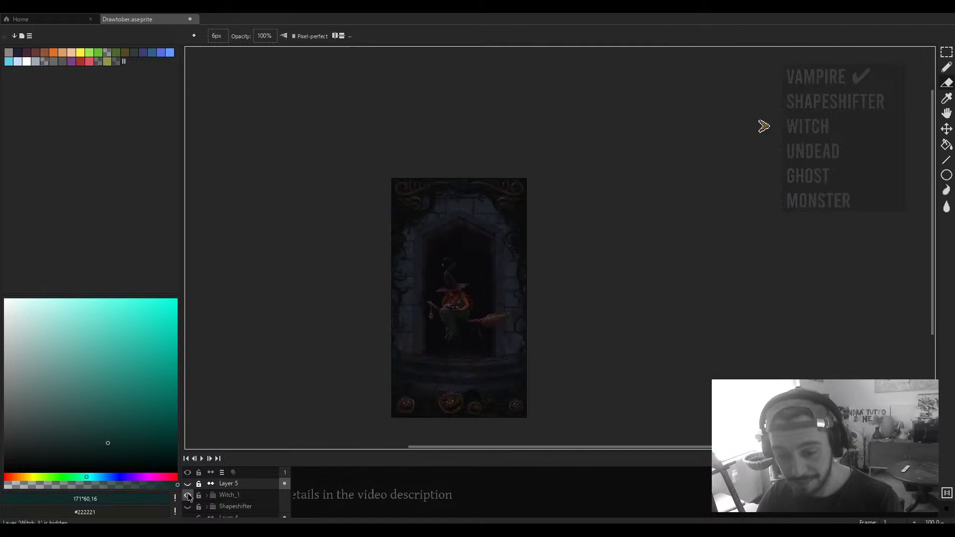
{"action": "scroll", "coordinate": [443, 349], "scroll_direction": "up", "scroll_amount": 1}
{"action": "left_click_drag", "start_coordinate": [485, 321], "coordinate": [475, 306]}
{"action": "key", "text": "ctrl+f"}
{"action": "key", "text": "ctrl+f"}
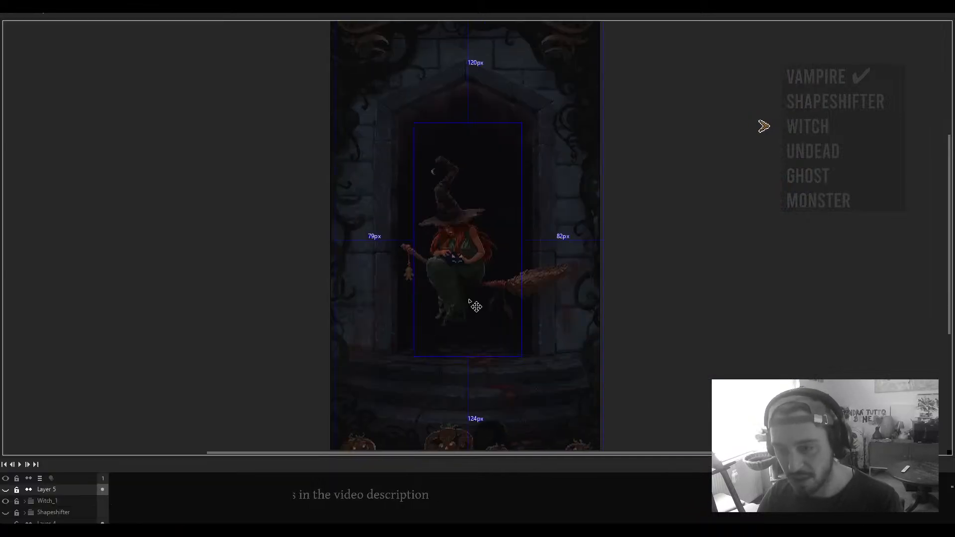
Step: Examine the red-haired witch on the broom, both in close-up detail and within the whole doorway scene
{"action": "scroll", "coordinate": [475, 304], "scroll_direction": "up", "scroll_amount": 1}
{"action": "scroll", "coordinate": [480, 296], "scroll_direction": "up", "scroll_amount": 1}
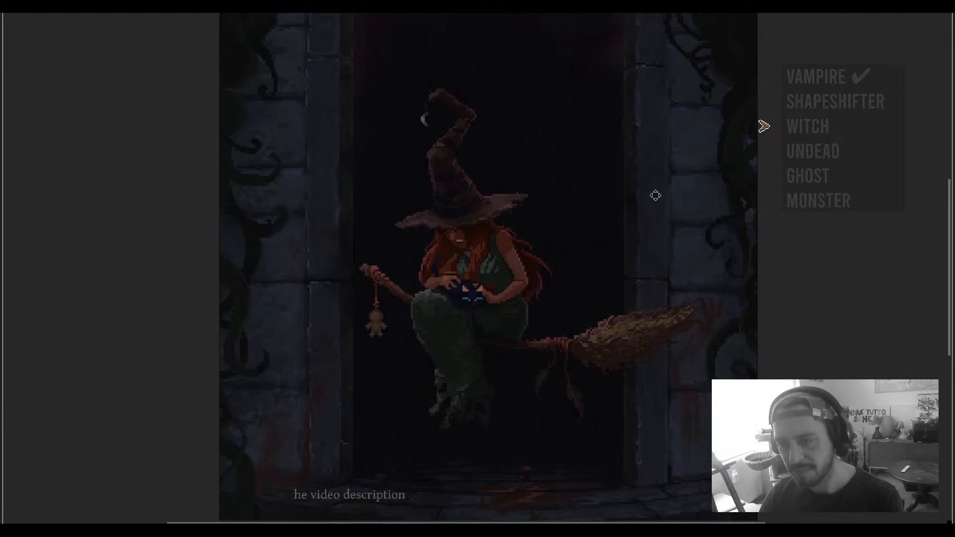
{"action": "mouse_move", "coordinate": [652, 196]}
{"action": "left_mouse_down"}
{"action": "mouse_move", "coordinate": [667, 194]}
{"action": "mouse_move", "coordinate": [659, 203]}
{"action": "left_mouse_up"}
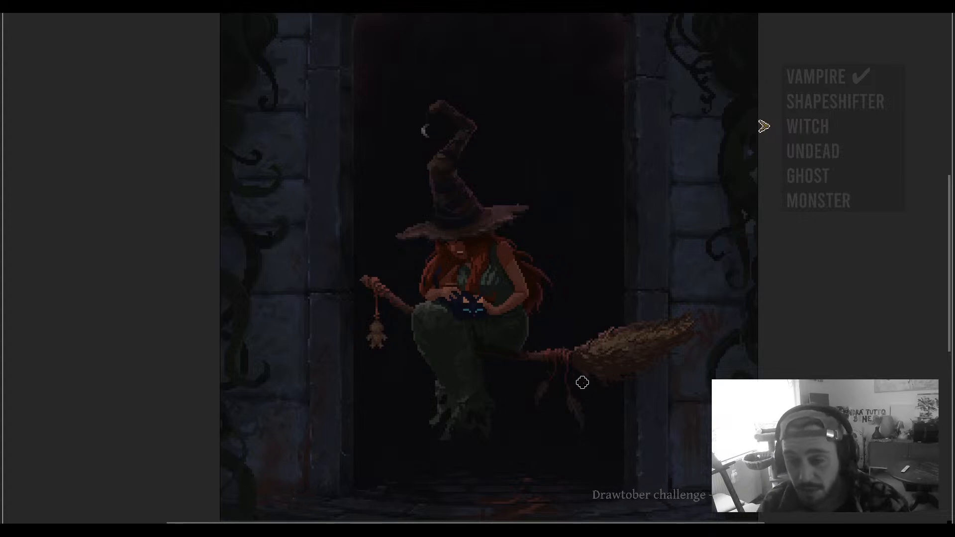
{"action": "left_click", "coordinate": [461, 368]}
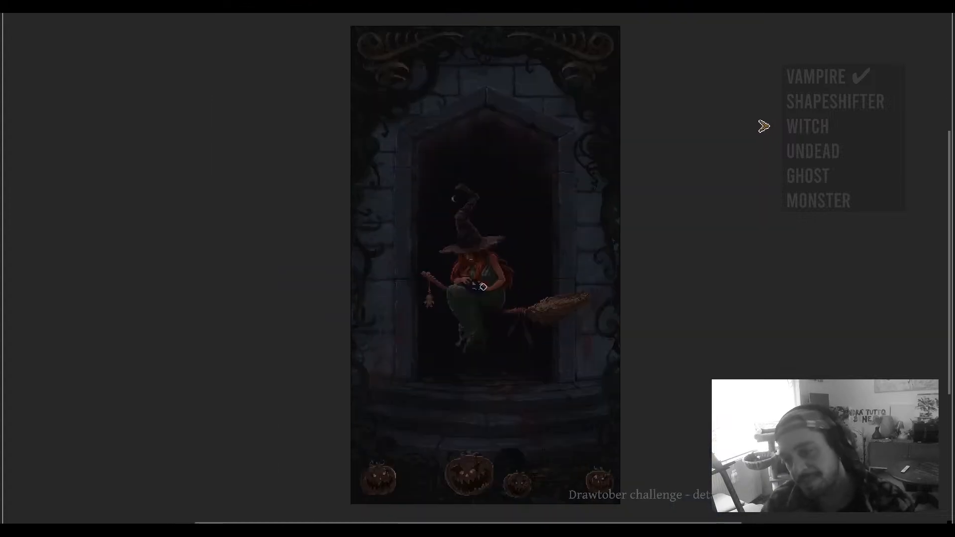
{"action": "left_click", "coordinate": [499, 322]}
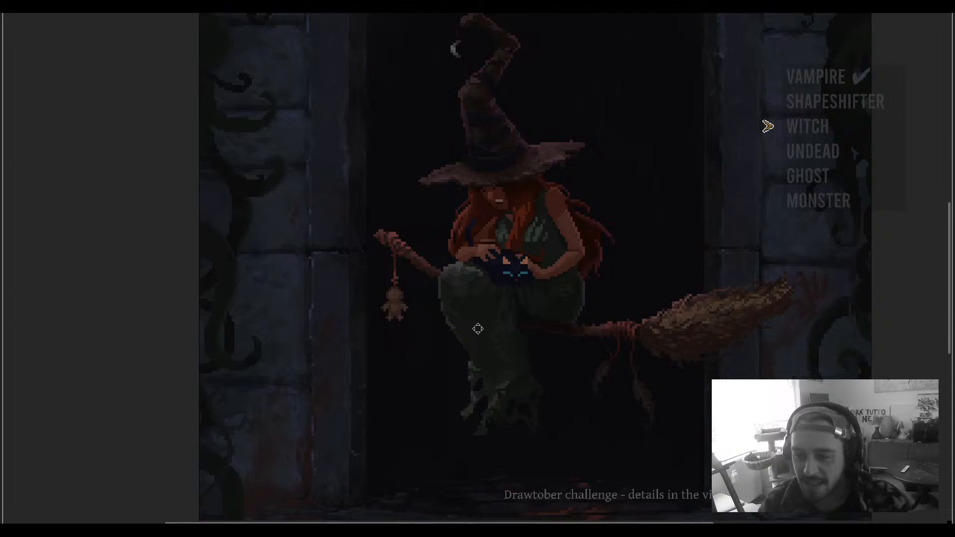
{"action": "left_click_drag", "start_coordinate": [478, 329], "coordinate": [499, 284]}
{"action": "scroll", "coordinate": [499, 285], "scroll_direction": "up", "scroll_amount": 1}
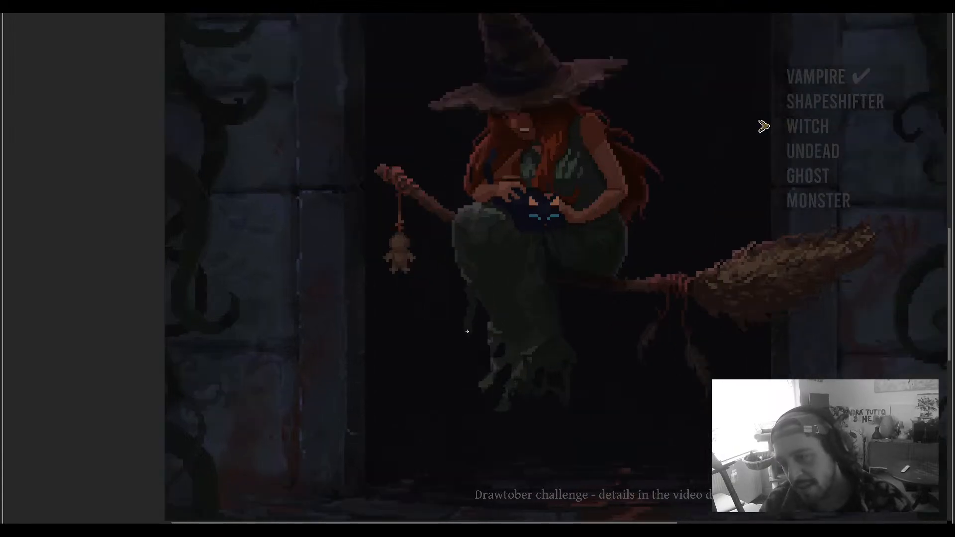
{"action": "scroll", "coordinate": [479, 301], "scroll_direction": "down", "scroll_amount": 1}
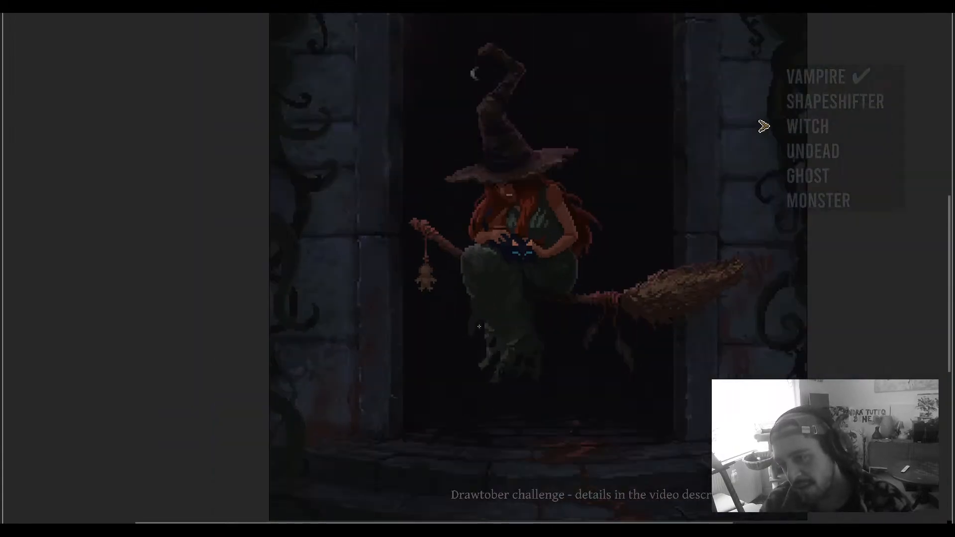
{"action": "scroll", "coordinate": [481, 311], "scroll_direction": "up", "scroll_amount": 1}
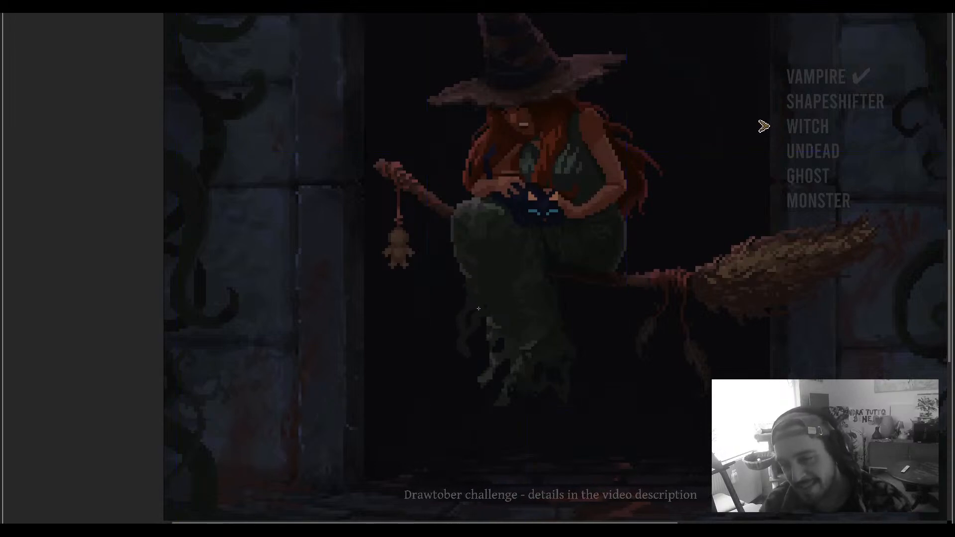
{"action": "scroll", "coordinate": [465, 330], "scroll_direction": "down", "scroll_amount": 1}
{"action": "scroll", "coordinate": [480, 330], "scroll_direction": "up", "scroll_amount": 1}
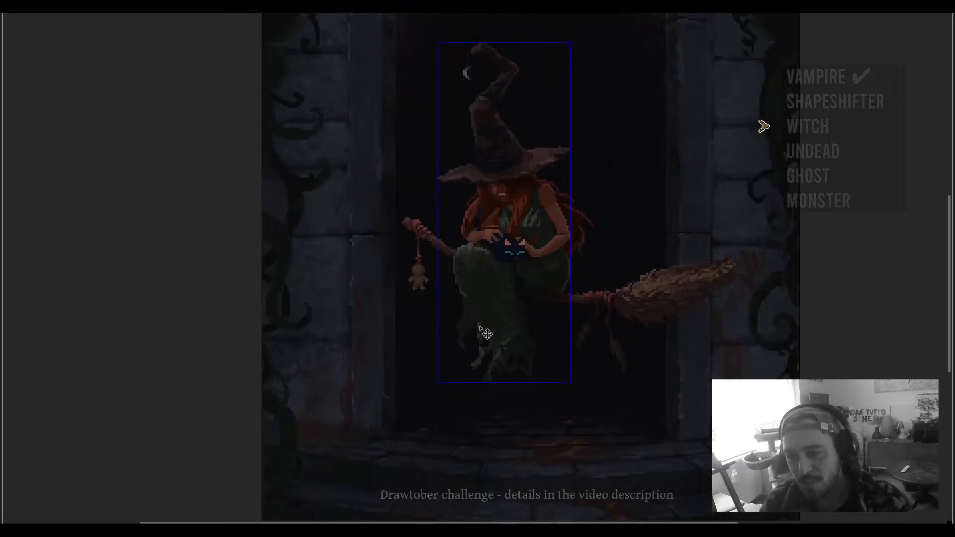
{"action": "scroll", "coordinate": [482, 330], "scroll_direction": "down", "scroll_amount": 1}
{"action": "scroll", "coordinate": [482, 324], "scroll_direction": "up", "scroll_amount": 2}
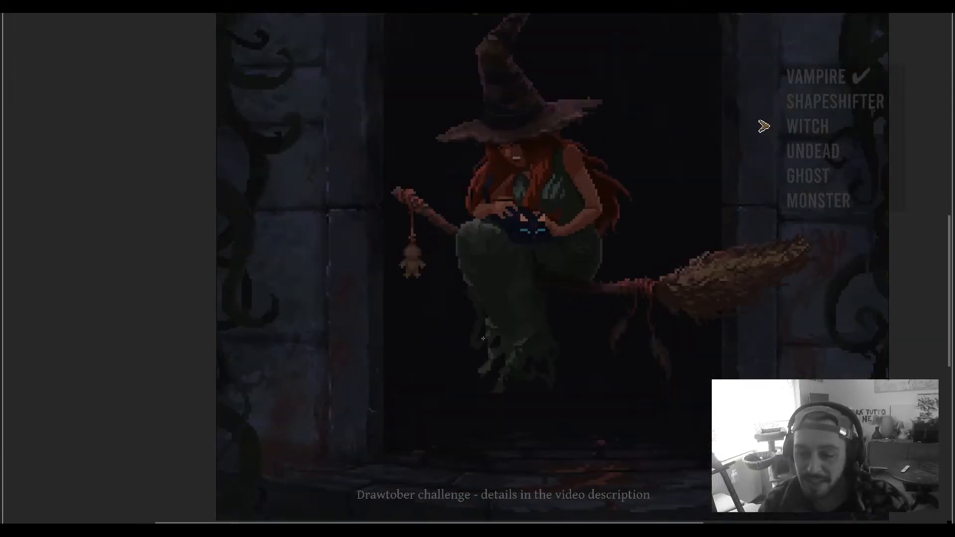
{"action": "scroll", "coordinate": [488, 319], "scroll_direction": "down", "scroll_amount": 1}
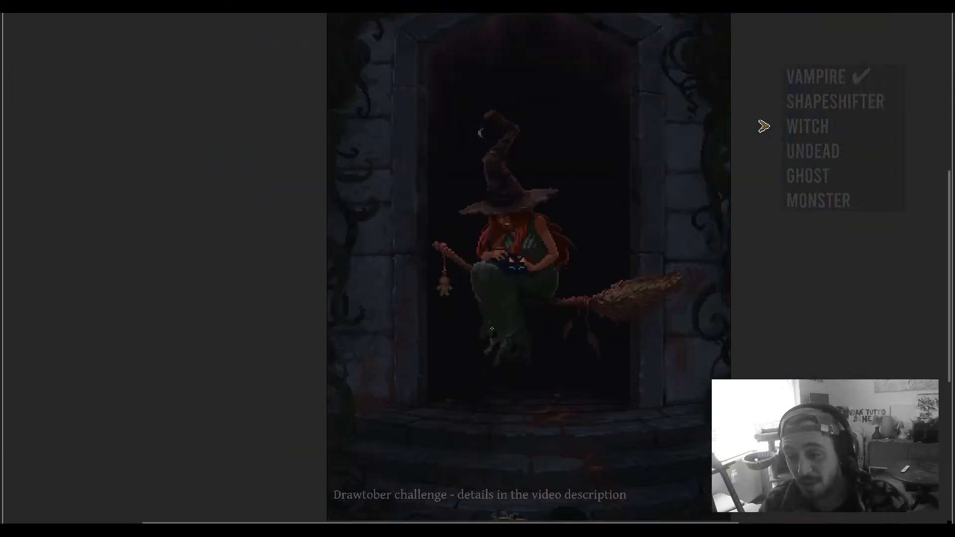
{"action": "scroll", "coordinate": [518, 299], "scroll_direction": "up", "scroll_amount": 2}
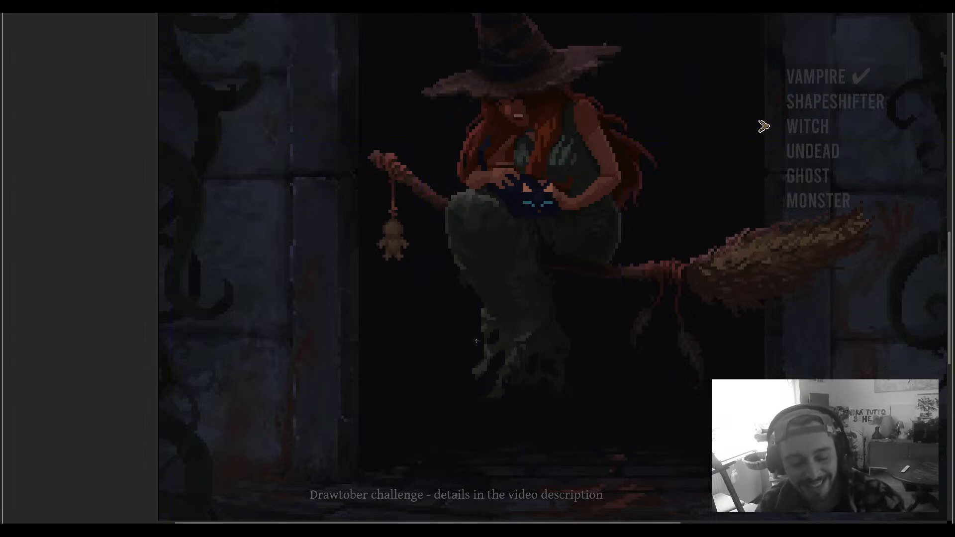
{"action": "scroll", "coordinate": [476, 341], "scroll_direction": "down", "scroll_amount": 2}
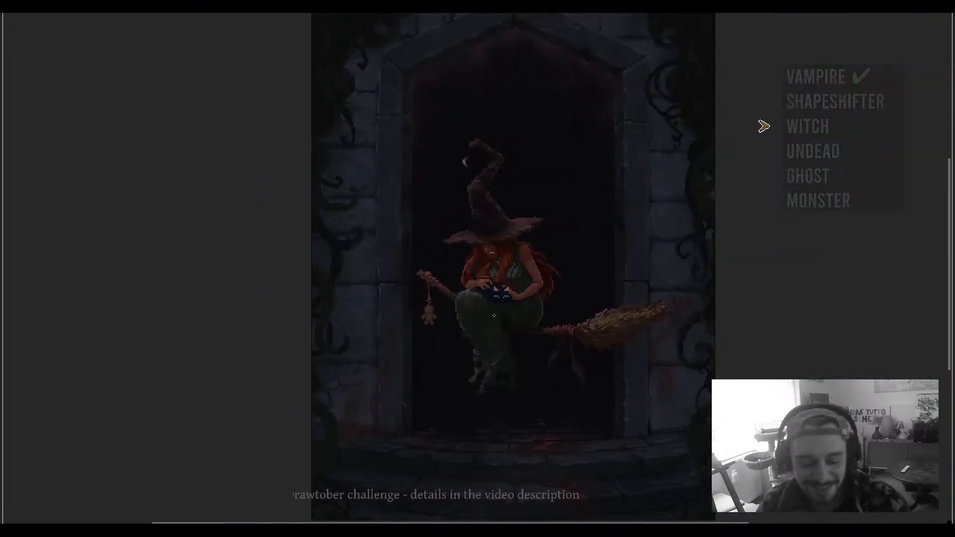
{"action": "left_click_drag", "start_coordinate": [562, 312], "coordinate": [535, 281]}
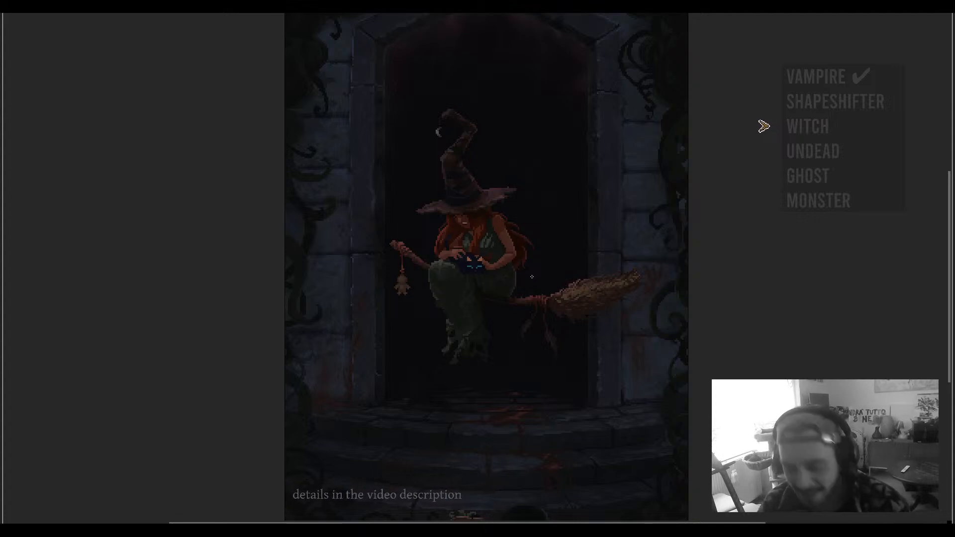
Step: Collapse and hide the Witch_1 group, and make Layer 5 the active, visible layer
{"action": "key", "text": "ctrl+f"}
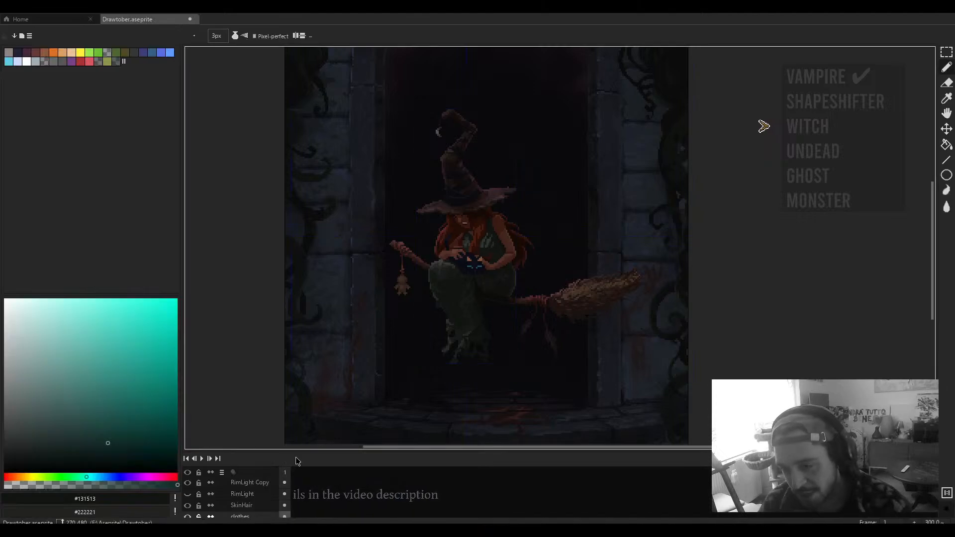
{"action": "left_click_drag", "start_coordinate": [345, 451], "coordinate": [345, 342]}
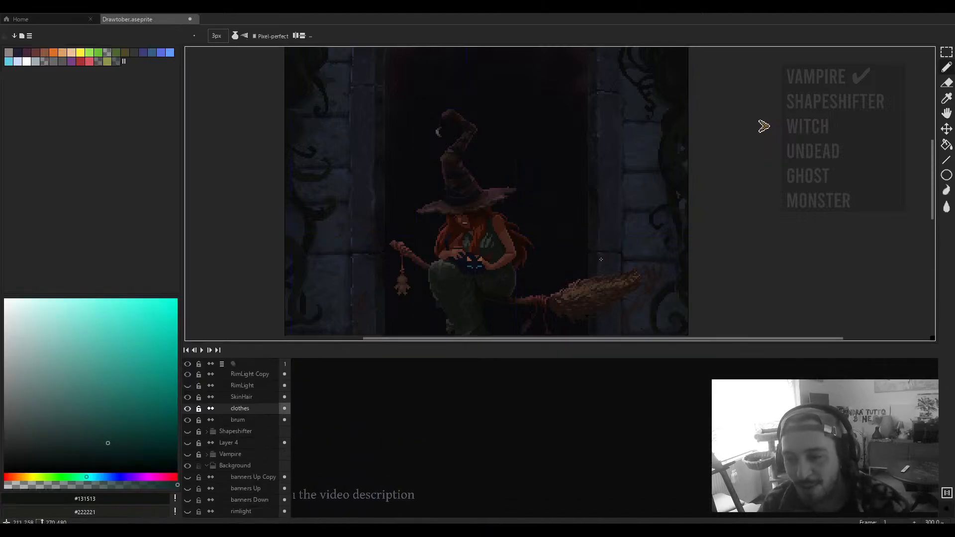
{"action": "scroll", "coordinate": [492, 207], "scroll_direction": "up", "scroll_amount": 1}
{"action": "scroll", "coordinate": [493, 206], "scroll_direction": "up", "scroll_amount": 3}
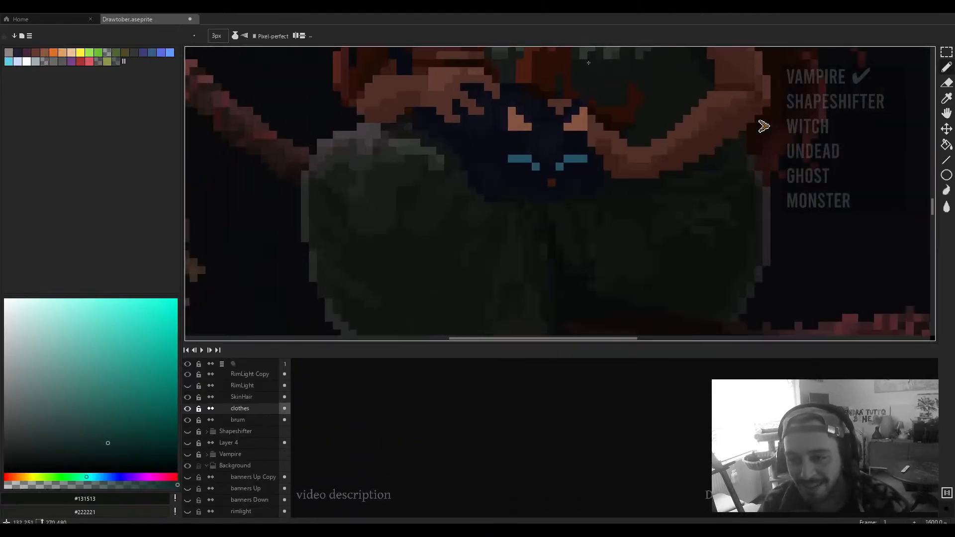
{"action": "scroll", "coordinate": [566, 159], "scroll_direction": "down", "scroll_amount": 5}
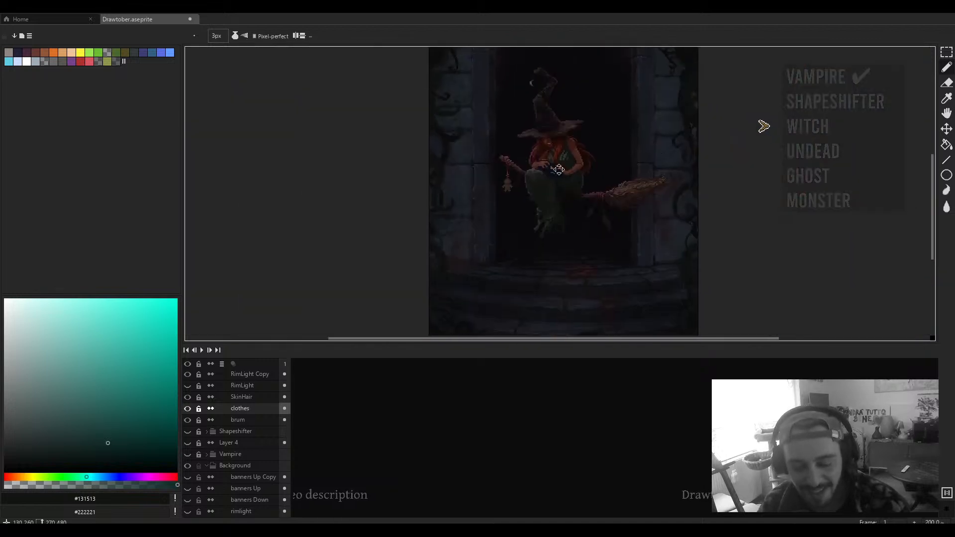
{"action": "scroll", "coordinate": [234, 398], "scroll_direction": "up", "scroll_amount": 2}
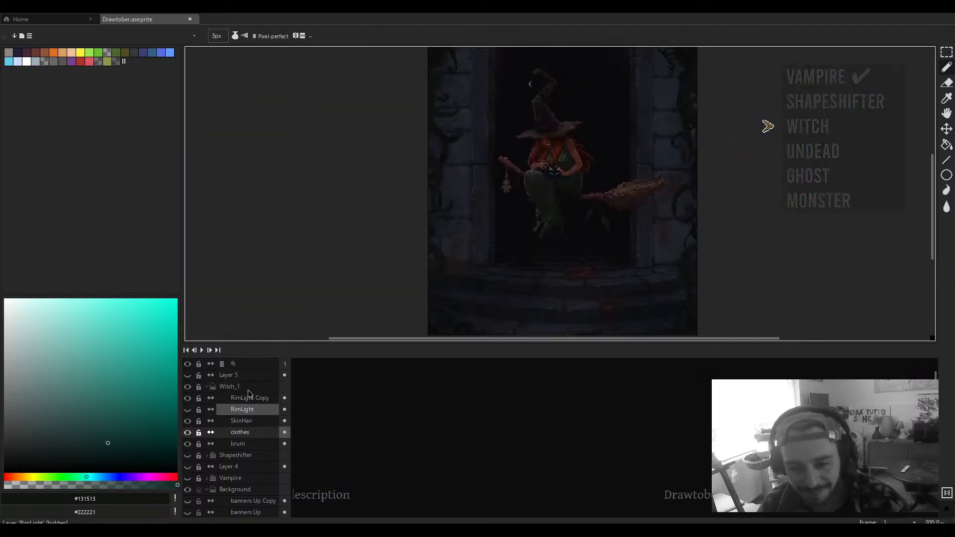
{"action": "left_click", "coordinate": [207, 387]}
{"action": "left_click", "coordinate": [188, 387]}
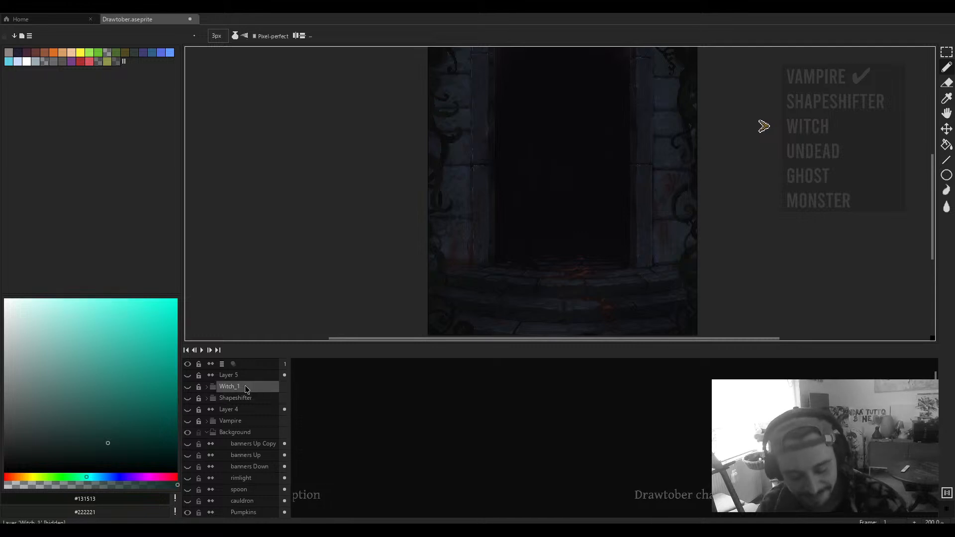
{"action": "left_click", "coordinate": [228, 375]}
{"action": "left_click", "coordinate": [188, 375]}
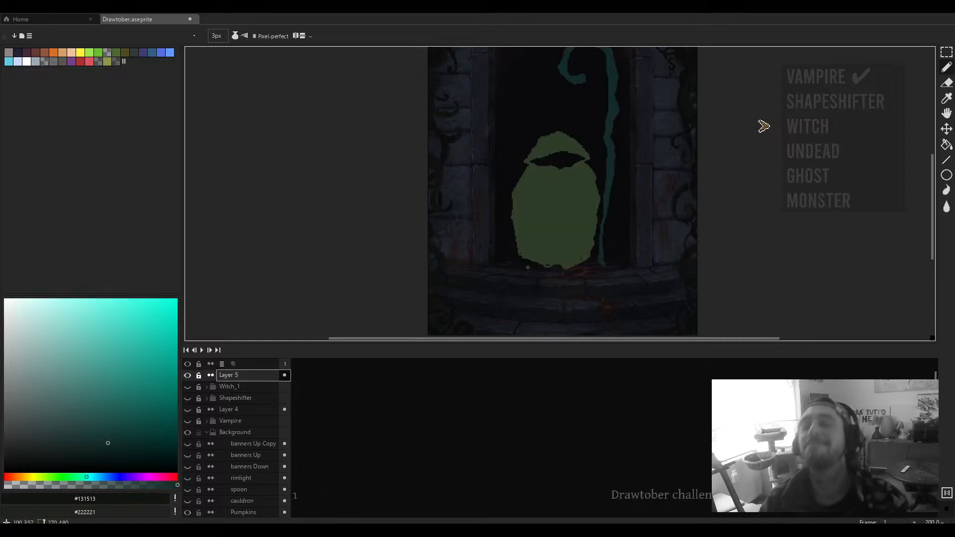
Step: Examine the green hooded silhouette and teal staff against the full doorway, from crook to hem
{"action": "scroll", "coordinate": [547, 240], "scroll_direction": "right", "scroll_amount": 2}
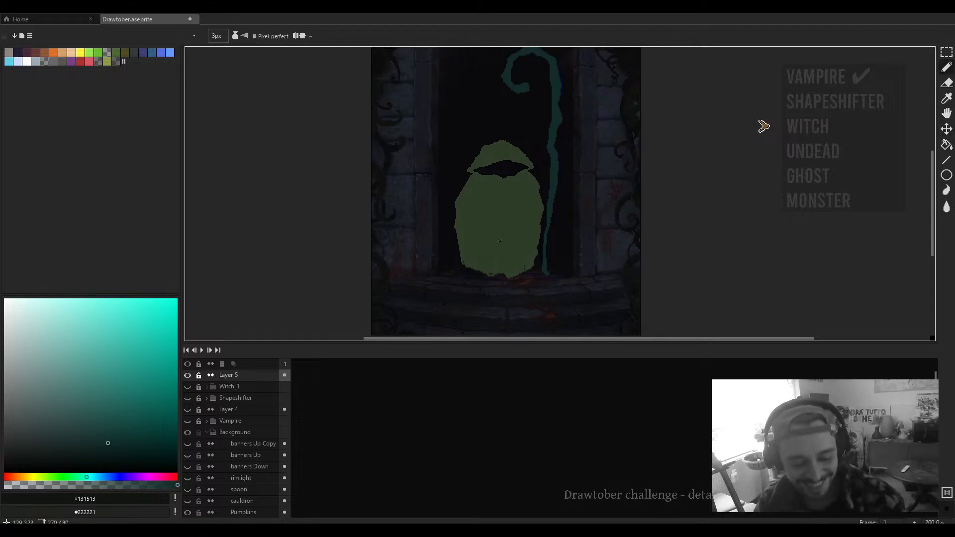
{"action": "key", "text": "ctrl+f"}
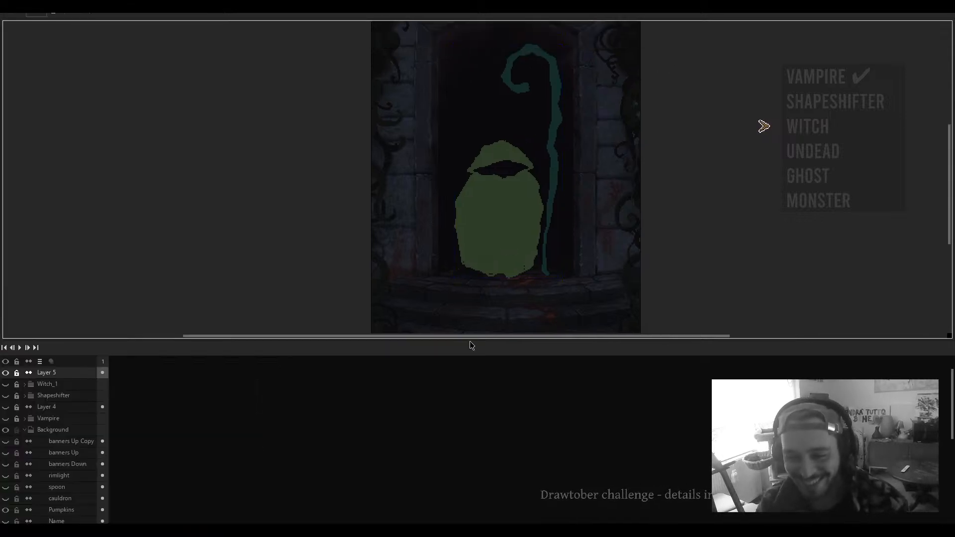
{"action": "left_click_drag", "start_coordinate": [468, 343], "coordinate": [470, 497]}
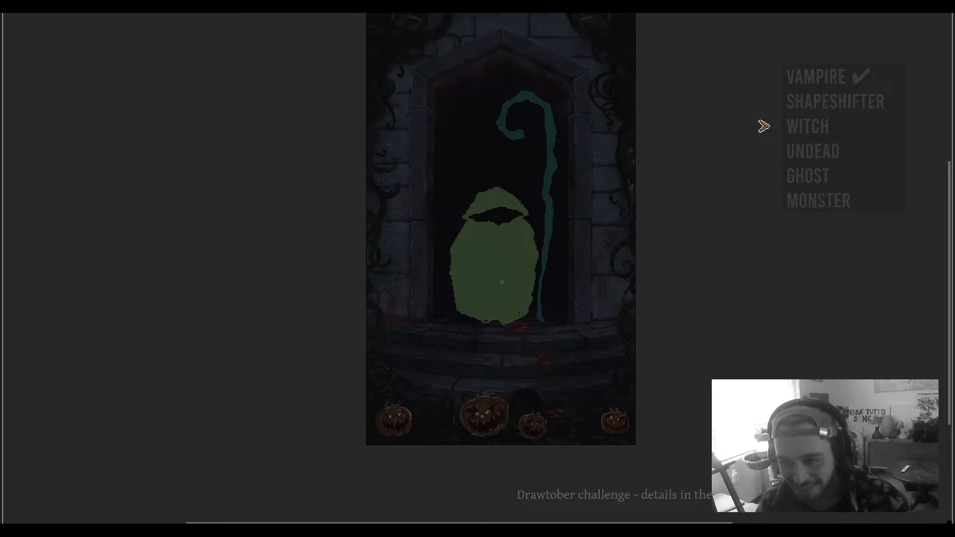
{"action": "scroll", "coordinate": [498, 304], "scroll_direction": "up", "scroll_amount": 1}
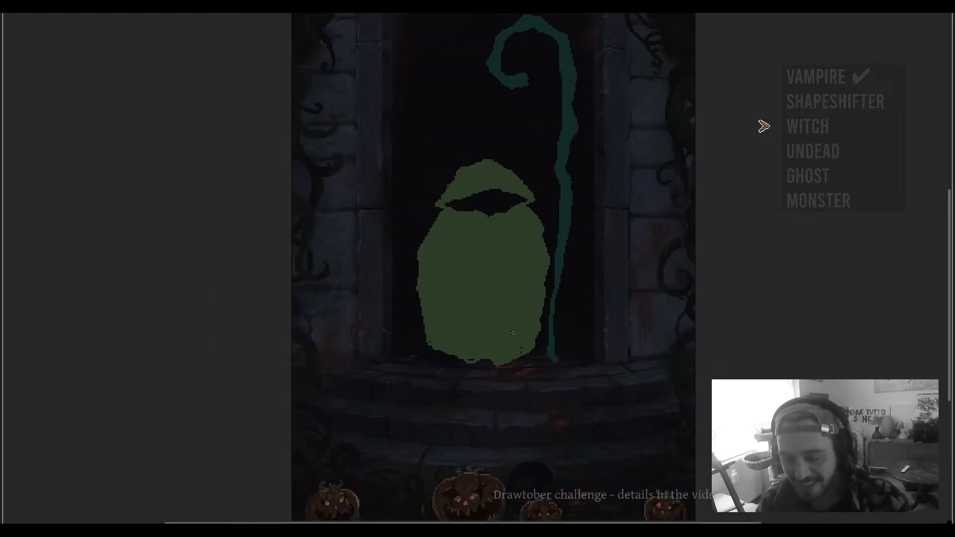
{"action": "left_click_drag", "start_coordinate": [512, 333], "coordinate": [500, 362]}
{"action": "key", "text": "ctrl+f"}
{"action": "key", "text": "ctrl+f"}
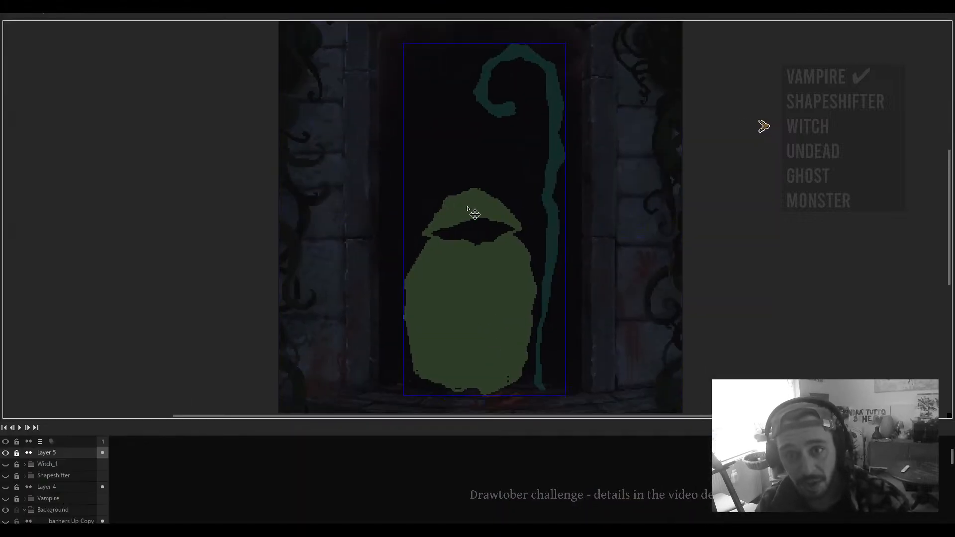
{"action": "key", "text": "Tab"}
{"action": "key", "text": "ctrl+f"}
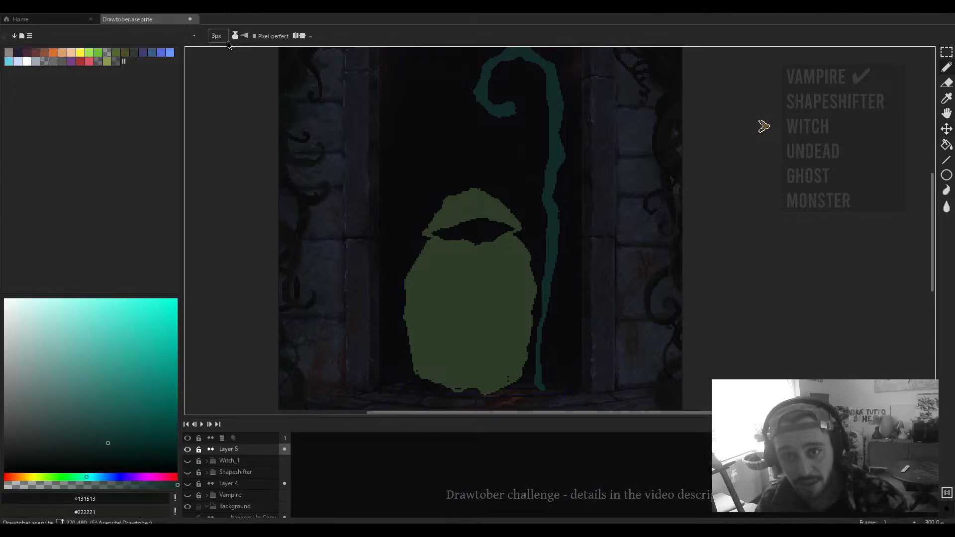
{"action": "left_click_drag", "start_coordinate": [503, 374], "coordinate": [502, 289]}
{"action": "scroll", "coordinate": [502, 290], "scroll_direction": "up", "scroll_amount": 1}
Step: Sample the cloak's green, shift it to a dark brown (HSV 25°, 23, 10) and fill the face opening under the hood with the Paint Bucket
{"action": "left_click", "coordinate": [503, 290], "text": "alt"}
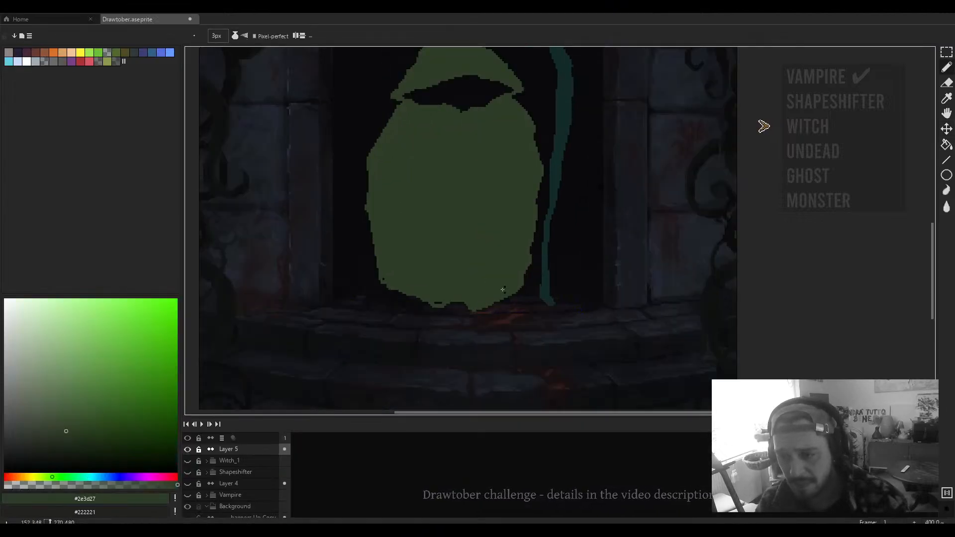
{"action": "scroll", "coordinate": [469, 243], "scroll_direction": "down", "scroll_amount": 2}
{"action": "left_click_drag", "start_coordinate": [456, 220], "coordinate": [463, 277]}
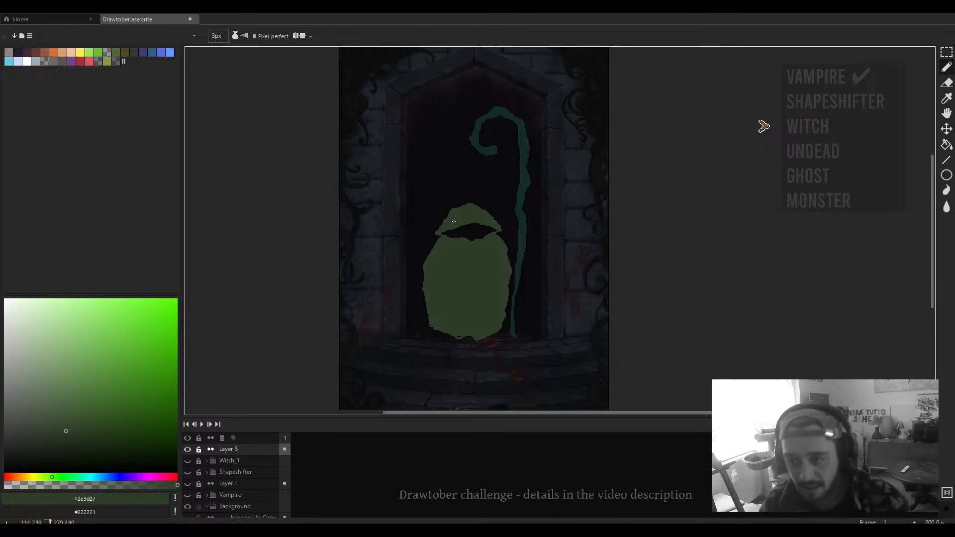
{"action": "scroll", "coordinate": [455, 220], "scroll_direction": "up", "scroll_amount": 2}
{"action": "scroll", "coordinate": [454, 221], "scroll_direction": "down", "scroll_amount": 1}
{"action": "scroll", "coordinate": [453, 221], "scroll_direction": "down", "scroll_amount": 2}
{"action": "scroll", "coordinate": [455, 224], "scroll_direction": "up", "scroll_amount": 3}
{"action": "scroll", "coordinate": [473, 226], "scroll_direction": "down", "scroll_amount": 2}
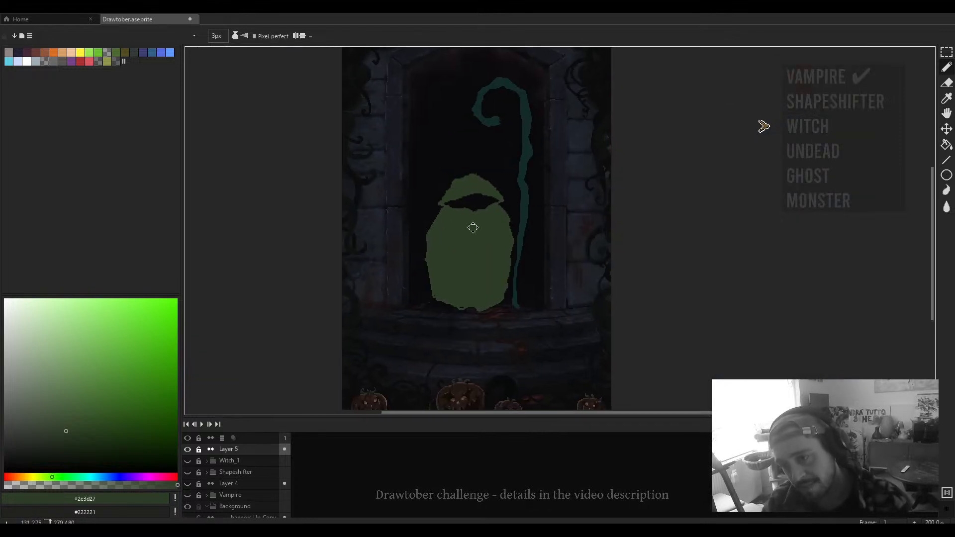
{"action": "scroll", "coordinate": [443, 209], "scroll_direction": "up", "scroll_amount": 2}
{"action": "left_click_drag", "start_coordinate": [443, 208], "coordinate": [436, 246]}
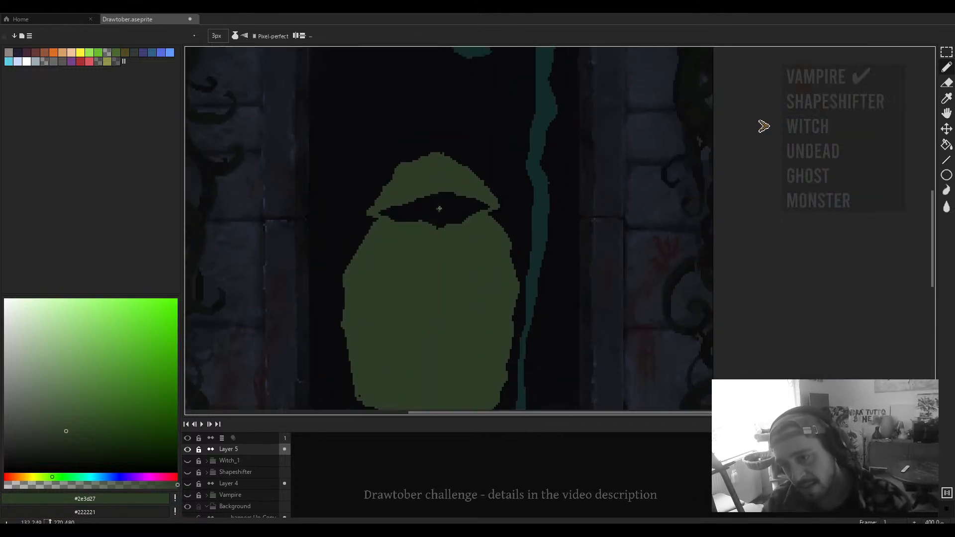
{"action": "left_click", "coordinate": [42, 450]}
{"action": "left_click_drag", "start_coordinate": [52, 477], "coordinate": [16, 477]}
{"action": "left_click", "coordinate": [45, 454]}
{"action": "scroll", "coordinate": [401, 202], "scroll_direction": "up", "scroll_amount": 2}
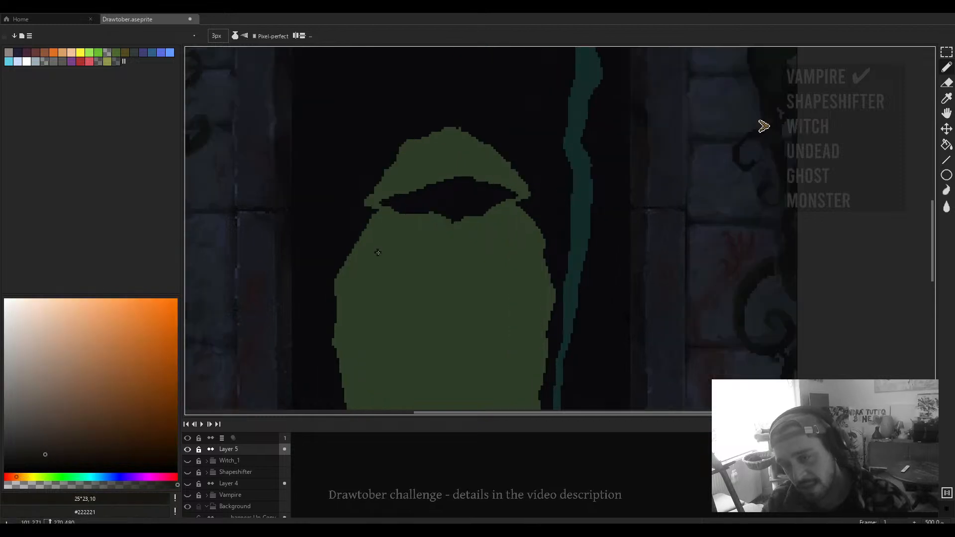
{"action": "left_click_drag", "start_coordinate": [401, 202], "coordinate": [348, 211]}
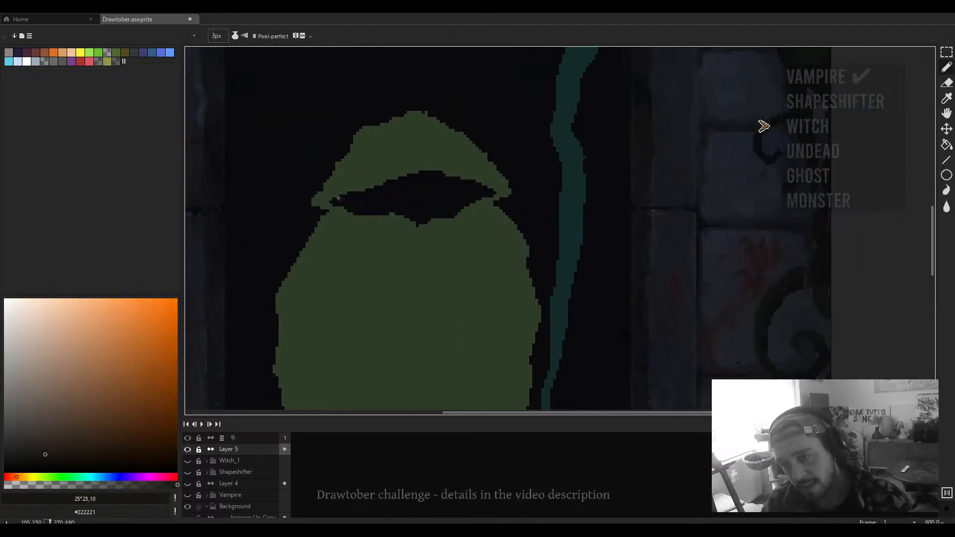
{"action": "key", "text": "g"}
{"action": "left_click", "coordinate": [417, 204]}
{"action": "left_click_drag", "start_coordinate": [423, 199], "coordinate": [418, 208]}
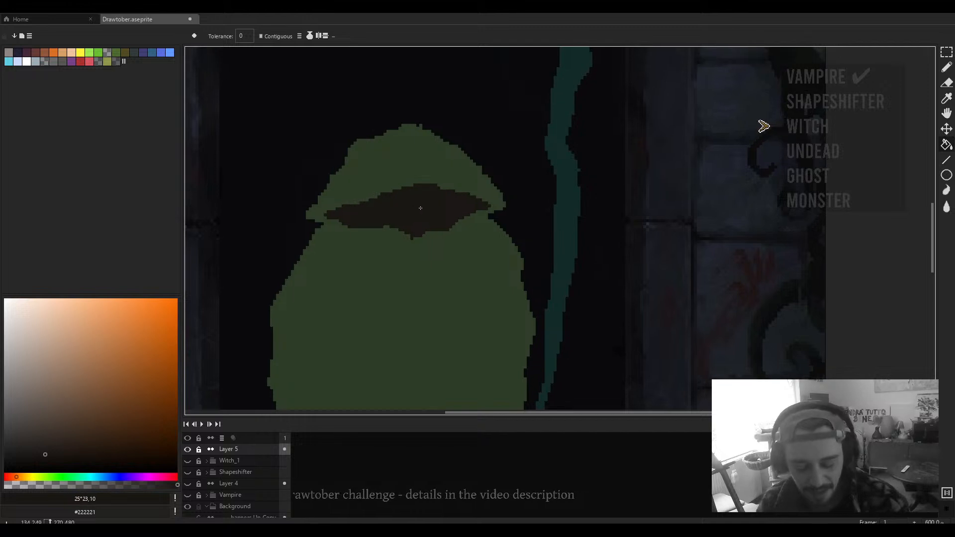
Step: Draw a small pointed face in the middle of the hood opening with the 3 px Pencil in lighter brown (HSV 25°, 34, 15)
{"action": "key", "text": "b"}
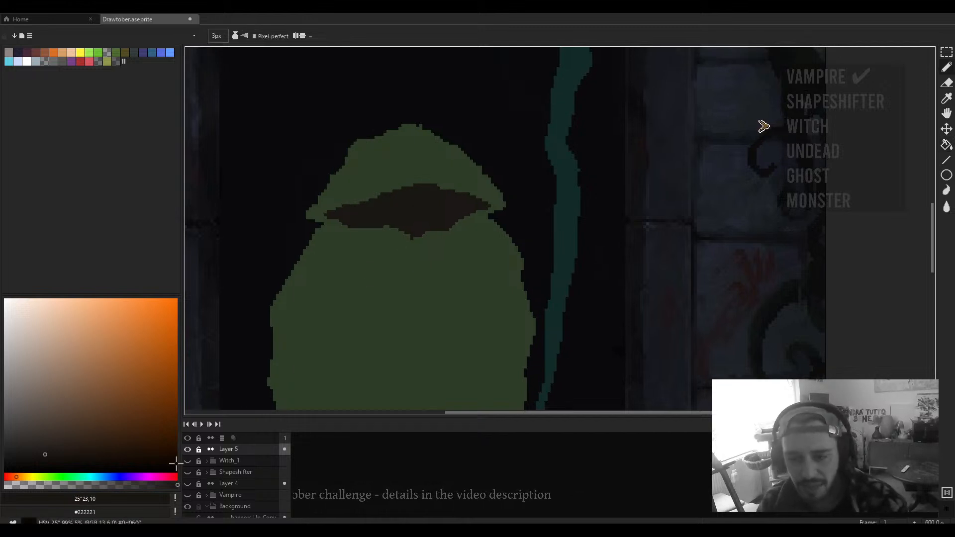
{"action": "left_click", "coordinate": [63, 445]}
{"action": "mouse_move", "coordinate": [408, 211]}
{"action": "left_mouse_down"}
{"action": "mouse_move", "coordinate": [412, 232]}
{"action": "mouse_move", "coordinate": [423, 211]}
{"action": "mouse_move", "coordinate": [426, 227]}
{"action": "left_mouse_up"}
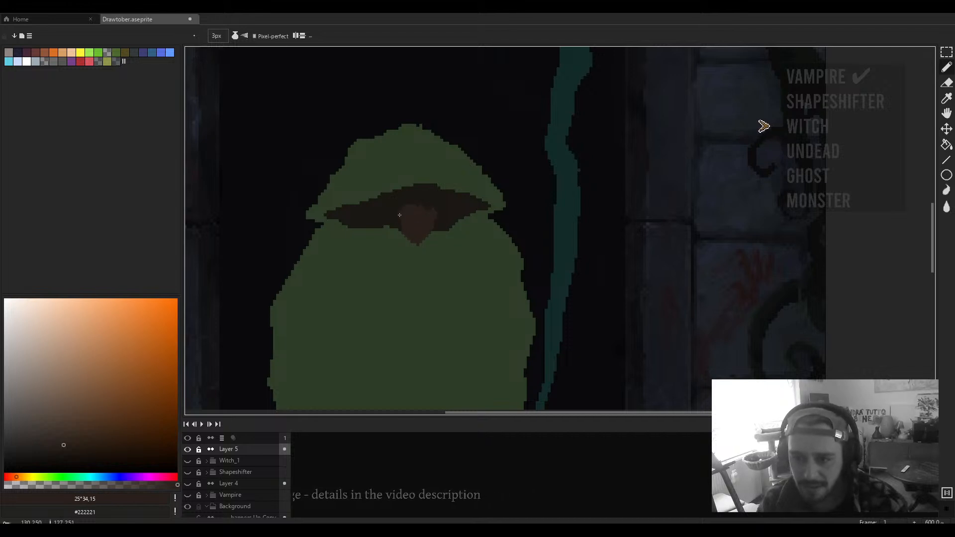
Step: Lengthen the face's chin and paint a rounded nose over it with a 7 px brush in brown and reddish brown
{"action": "scroll", "coordinate": [426, 231], "scroll_direction": "up", "scroll_amount": 1}
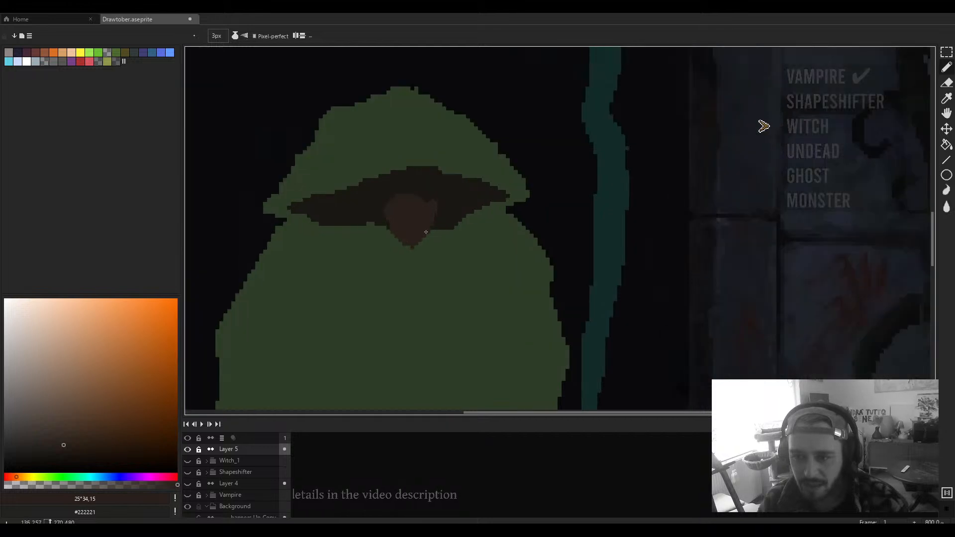
{"action": "left_click_drag", "start_coordinate": [428, 236], "coordinate": [415, 246]}
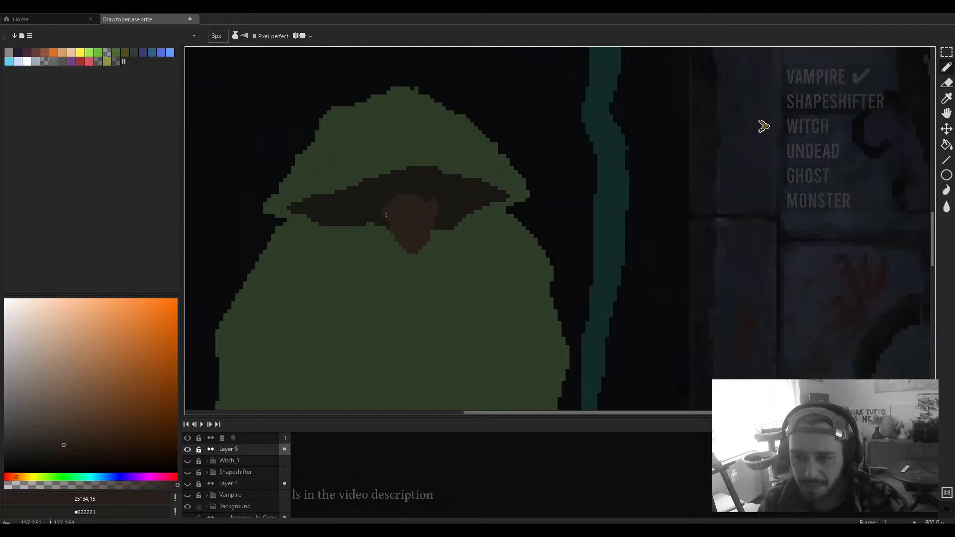
{"action": "left_click", "coordinate": [63, 437]}
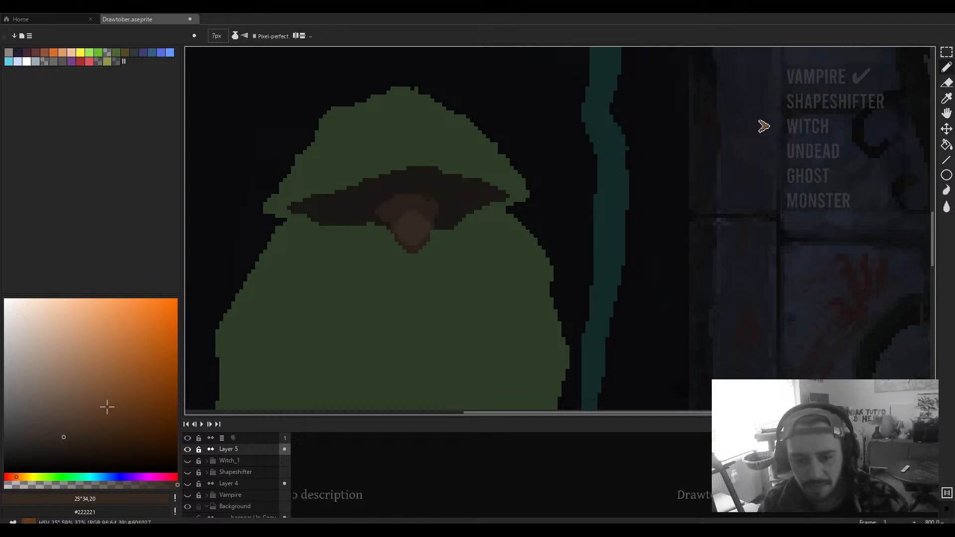
{"action": "left_click", "coordinate": [74, 426]}
{"action": "left_click", "coordinate": [9, 476]}
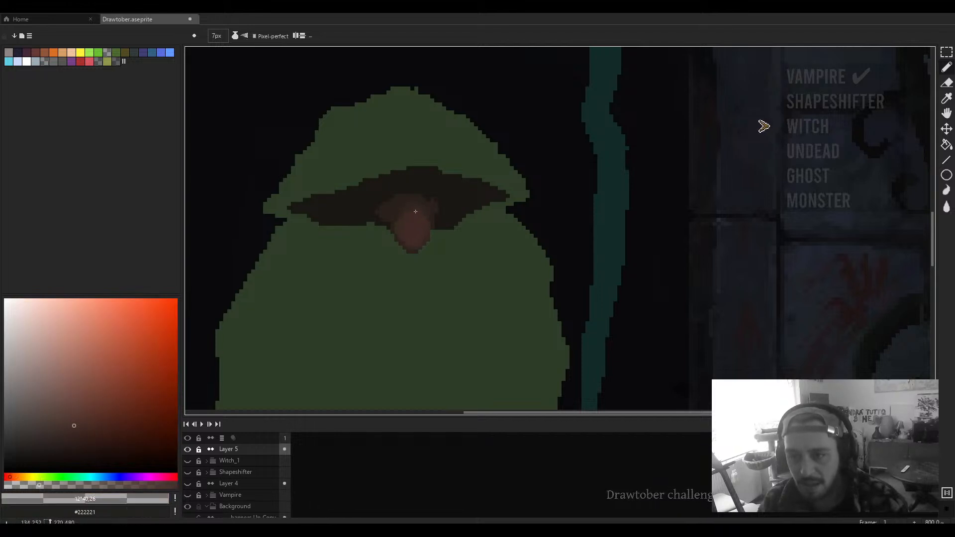
Step: Add a small pale red highlight to the middle of the nose with the semi-transparent Pencil at 3 px
{"action": "left_click", "coordinate": [61, 365]}
{"action": "key", "text": "minus"}
{"action": "key", "text": "minus"}
{"action": "key", "text": "minus"}
{"action": "key", "text": "minus"}
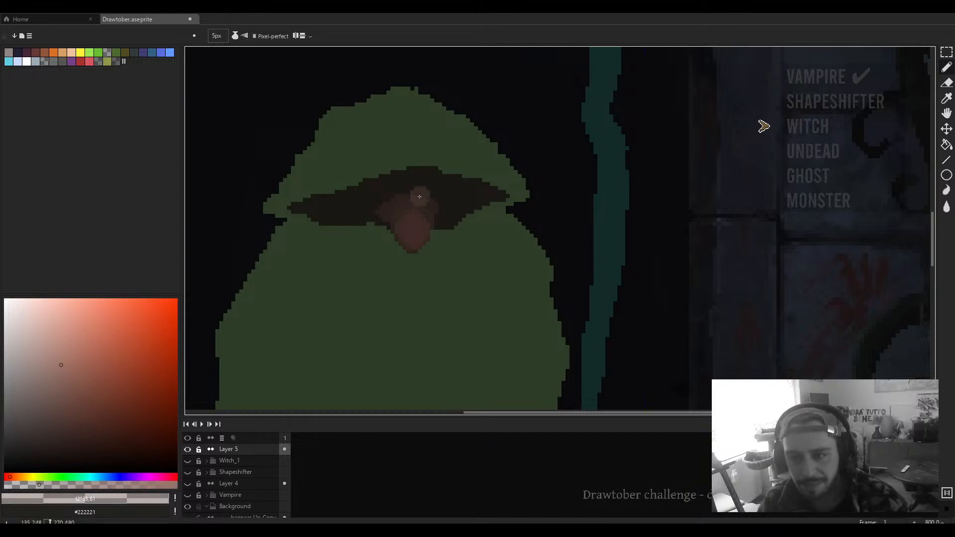
{"action": "scroll", "coordinate": [409, 226], "scroll_direction": "up", "scroll_amount": 3}
{"action": "scroll", "coordinate": [409, 222], "scroll_direction": "down", "scroll_amount": 2}
{"action": "scroll", "coordinate": [421, 220], "scroll_direction": "up", "scroll_amount": 5}
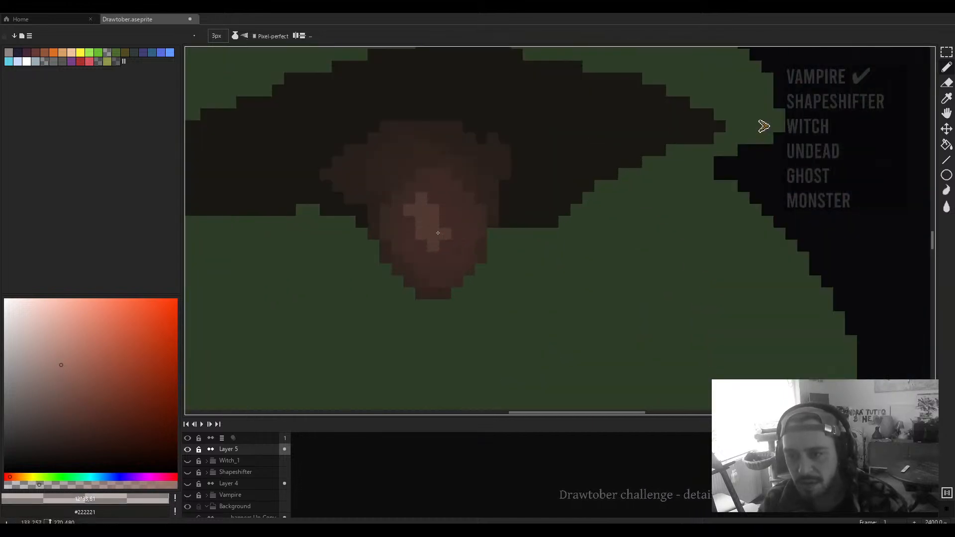
{"action": "scroll", "coordinate": [421, 220], "scroll_direction": "down", "scroll_amount": 5}
{"action": "scroll", "coordinate": [433, 201], "scroll_direction": "up", "scroll_amount": 4}
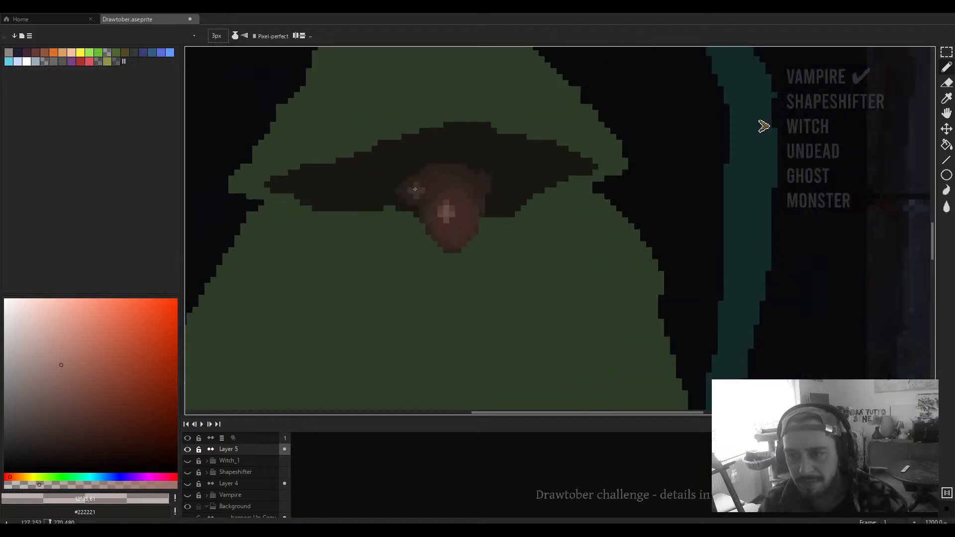
Step: Sample the face brown #28201a and draw crooked strands branching from both sides of the face into the hood shadow
{"action": "mouse_move", "coordinate": [392, 191]}
{"action": "left_mouse_down"}
{"action": "mouse_move", "coordinate": [436, 214]}
{"action": "mouse_move", "coordinate": [427, 213]}
{"action": "mouse_move", "coordinate": [434, 202]}
{"action": "mouse_move", "coordinate": [394, 233]}
{"action": "mouse_move", "coordinate": [345, 212]}
{"action": "left_mouse_up"}
{"action": "left_click", "coordinate": [437, 213], "text": "alt"}
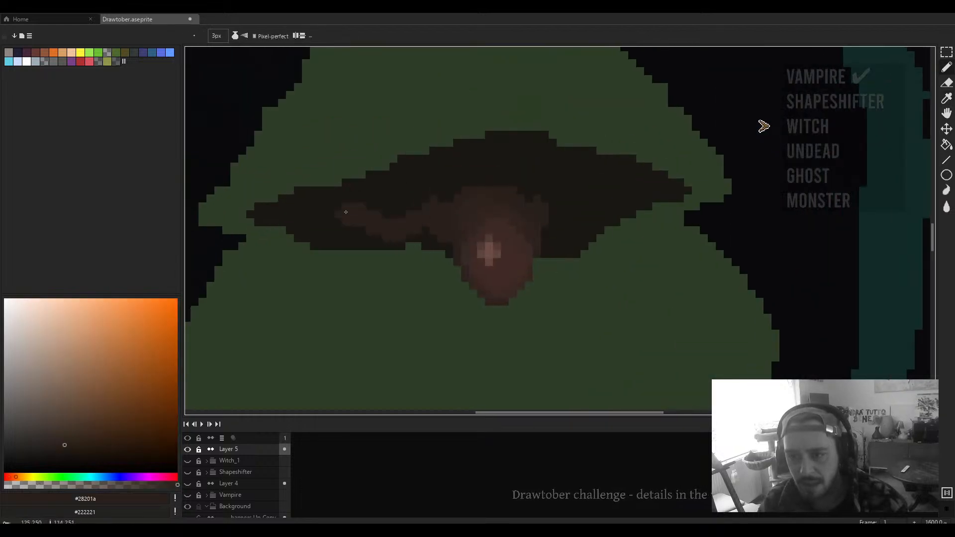
{"action": "left_click_drag", "start_coordinate": [438, 197], "coordinate": [401, 250]}
{"action": "left_click_drag", "start_coordinate": [505, 251], "coordinate": [531, 286]}
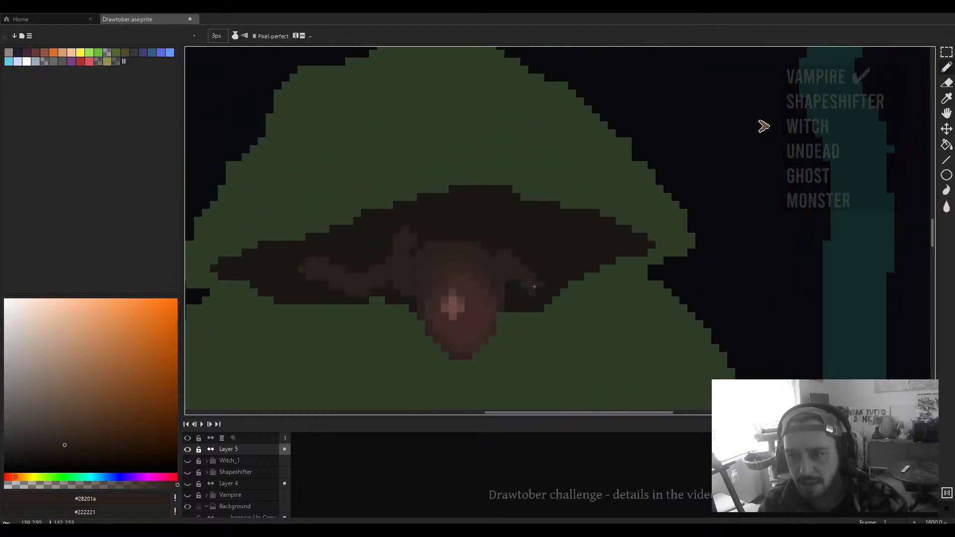
{"action": "left_click_drag", "start_coordinate": [505, 244], "coordinate": [537, 213]}
{"action": "left_click_drag", "start_coordinate": [562, 279], "coordinate": [555, 298]}
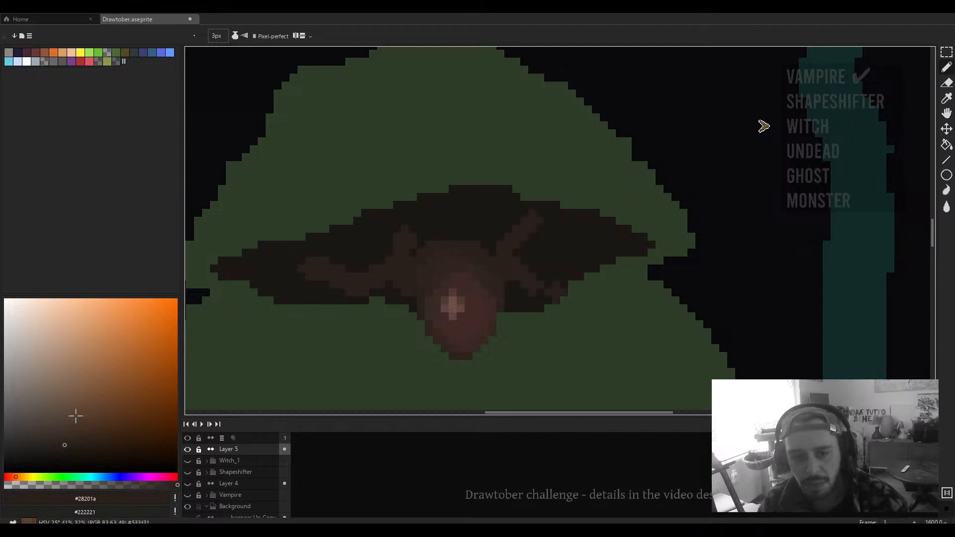
{"action": "left_click", "coordinate": [50, 406]}
{"action": "left_click", "coordinate": [86, 478]}
{"action": "key", "text": "plus"}
{"action": "key", "text": "plus"}
{"action": "key", "text": "plus"}
{"action": "key", "text": "plus"}
{"action": "key", "text": "plus"}
{"action": "key", "text": "plus"}
{"action": "key", "text": "plus"}
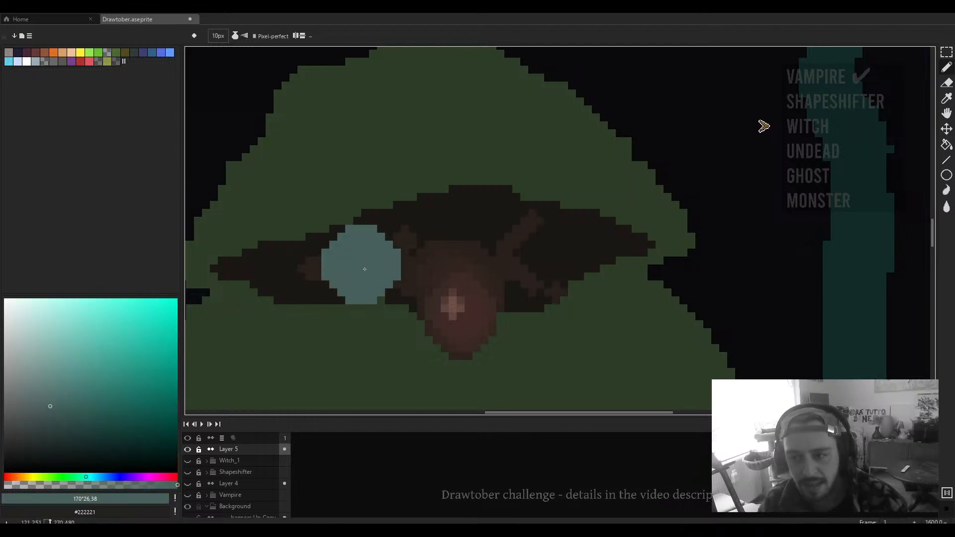
{"action": "left_click", "coordinate": [479, 284], "text": "alt"}
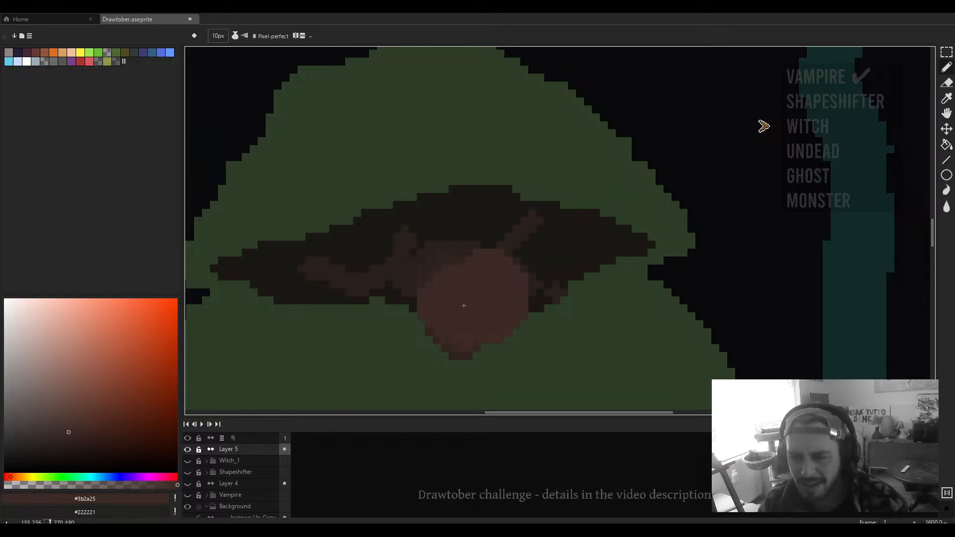
{"action": "key", "text": "v"}
{"action": "key", "text": "ctrl+z"}
{"action": "key", "text": "ctrl+z"}
Step: Paint over the nose and its highlight with the face brown #28201a using an 8 px Pencil
{"action": "left_click", "coordinate": [509, 305], "text": "alt"}
{"action": "key", "text": "minus"}
{"action": "key", "text": "minus"}
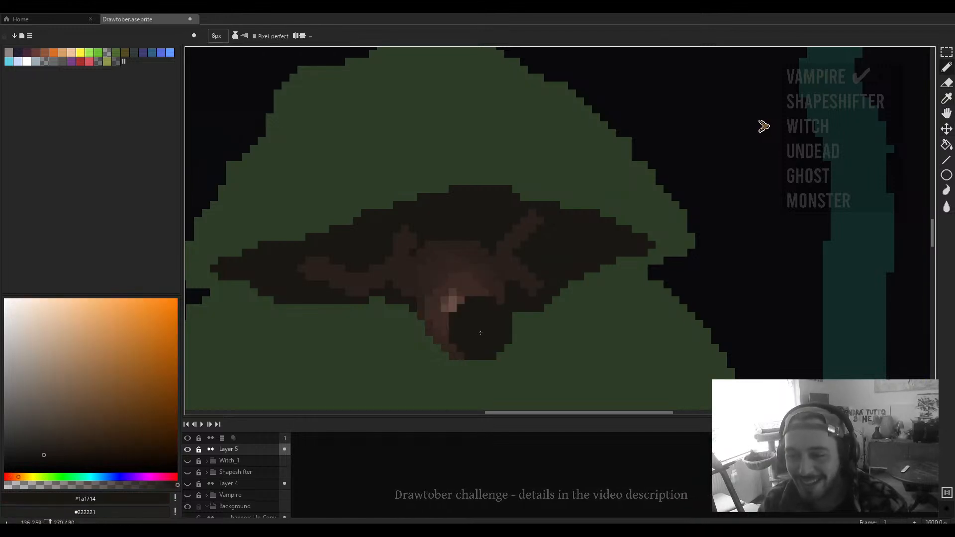
{"action": "left_click", "coordinate": [493, 344], "text": "alt"}
{"action": "mouse_move", "coordinate": [494, 345]}
{"action": "left_mouse_down"}
{"action": "mouse_move", "coordinate": [425, 354]}
{"action": "mouse_move", "coordinate": [505, 345]}
{"action": "mouse_move", "coordinate": [466, 337]}
{"action": "left_mouse_up"}
{"action": "mouse_move", "coordinate": [511, 325]}
{"action": "left_mouse_down"}
{"action": "mouse_move", "coordinate": [481, 307]}
{"action": "mouse_move", "coordinate": [485, 257]}
{"action": "left_mouse_up"}
{"action": "left_click", "coordinate": [471, 292], "text": "alt"}
{"action": "mouse_move", "coordinate": [459, 239]}
{"action": "left_mouse_down"}
{"action": "mouse_move", "coordinate": [458, 272]}
{"action": "mouse_move", "coordinate": [455, 241]}
{"action": "mouse_move", "coordinate": [464, 252]}
{"action": "mouse_move", "coordinate": [455, 243]}
{"action": "mouse_move", "coordinate": [437, 260]}
{"action": "mouse_move", "coordinate": [443, 224]}
{"action": "mouse_move", "coordinate": [427, 240]}
{"action": "mouse_move", "coordinate": [415, 224]}
{"action": "mouse_move", "coordinate": [488, 230]}
{"action": "left_mouse_up"}
Step: Sample the hood shadow colour #1a1714 and paint over the strands and upper edges to trim the face shape
{"action": "scroll", "coordinate": [487, 230], "scroll_direction": "down", "scroll_amount": 4}
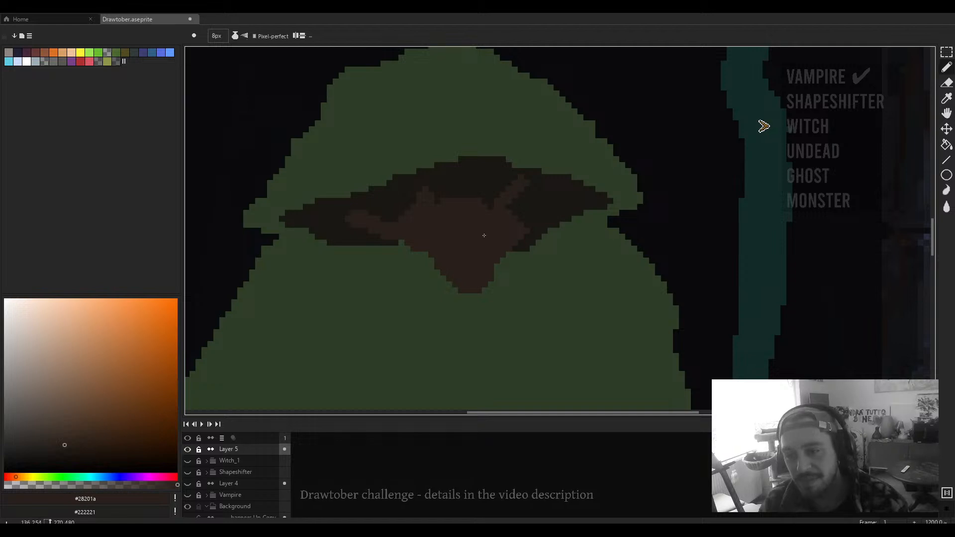
{"action": "scroll", "coordinate": [458, 190], "scroll_direction": "up", "scroll_amount": 3}
{"action": "left_click", "coordinate": [473, 175], "text": "alt"}
{"action": "mouse_move", "coordinate": [366, 202]}
{"action": "left_mouse_down"}
{"action": "mouse_move", "coordinate": [503, 173]}
{"action": "mouse_move", "coordinate": [561, 176]}
{"action": "mouse_move", "coordinate": [579, 202]}
{"action": "mouse_move", "coordinate": [461, 228]}
{"action": "left_mouse_up"}
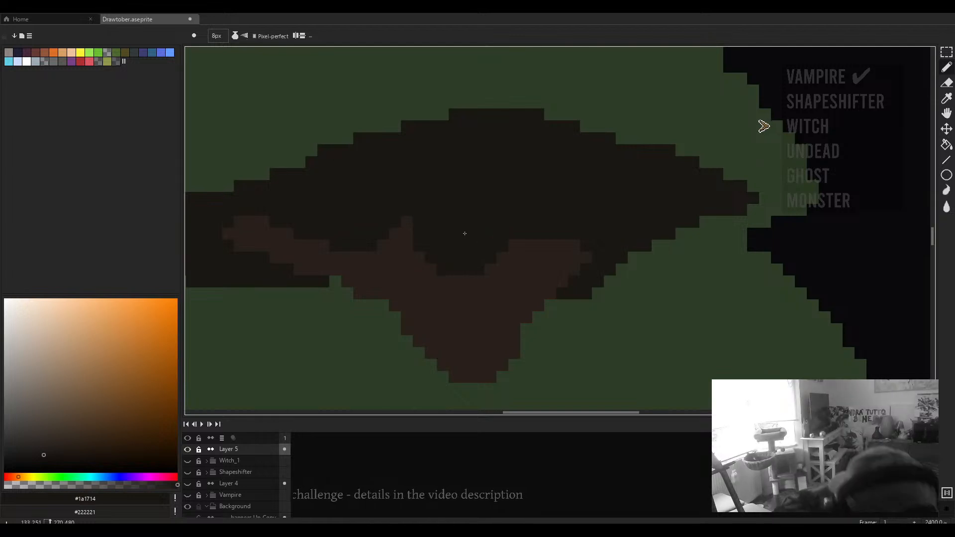
{"action": "scroll", "coordinate": [465, 233], "scroll_direction": "down", "scroll_amount": 5}
{"action": "scroll", "coordinate": [371, 237], "scroll_direction": "up", "scroll_amount": 3}
{"action": "left_click_drag", "start_coordinate": [372, 236], "coordinate": [348, 236]}
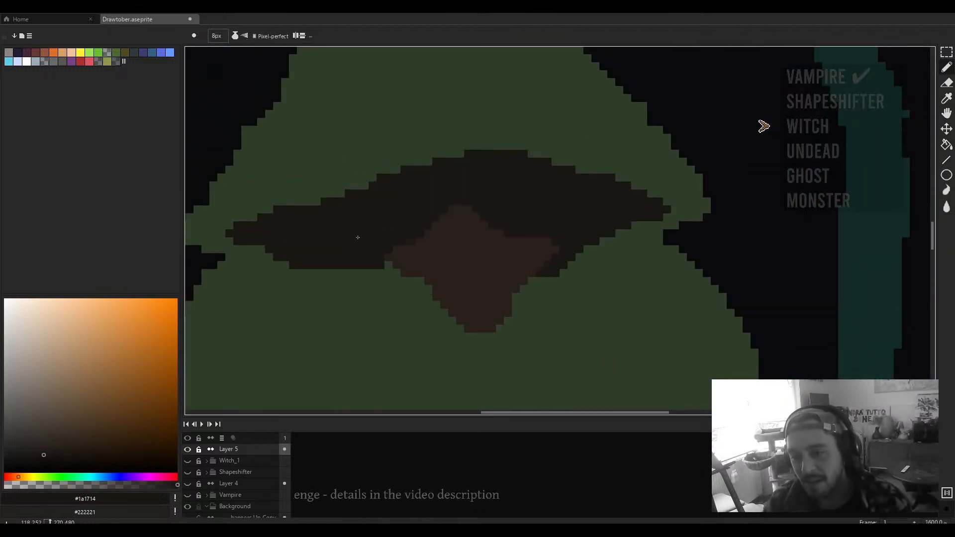
{"action": "left_click_drag", "start_coordinate": [512, 224], "coordinate": [546, 239]}
Step: Round out the top and side of the face with a 5 px Pencil in the face brown #28201a
{"action": "scroll", "coordinate": [537, 228], "scroll_direction": "down", "scroll_amount": 2}
{"action": "scroll", "coordinate": [535, 230], "scroll_direction": "up", "scroll_amount": 4}
{"action": "left_click", "coordinate": [465, 263], "text": "alt"}
{"action": "mouse_move", "coordinate": [465, 263]}
{"action": "left_mouse_down"}
{"action": "mouse_move", "coordinate": [471, 242]}
{"action": "mouse_move", "coordinate": [482, 260]}
{"action": "mouse_move", "coordinate": [456, 243]}
{"action": "mouse_move", "coordinate": [498, 277]}
{"action": "left_mouse_up"}
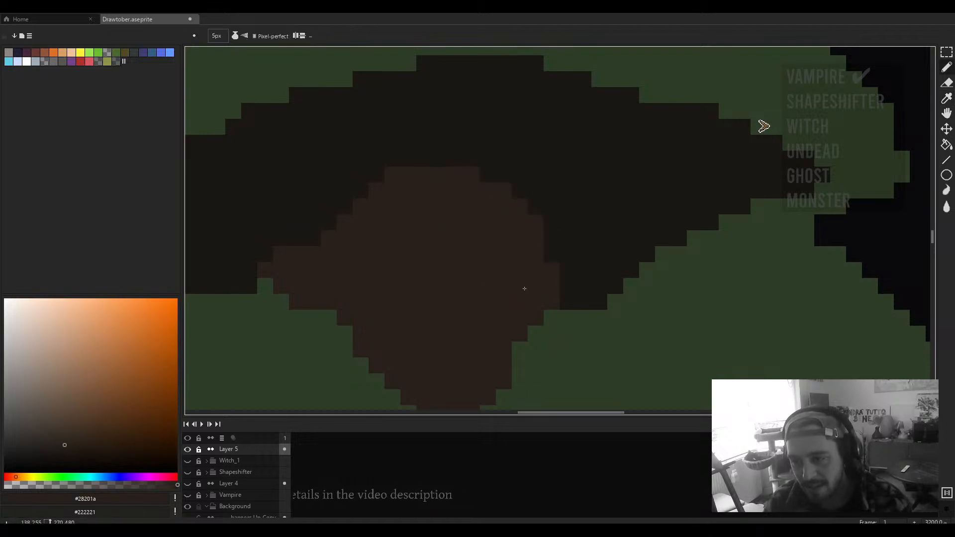
{"action": "scroll", "coordinate": [486, 283], "scroll_direction": "down", "scroll_amount": 4}
{"action": "scroll", "coordinate": [484, 283], "scroll_direction": "up", "scroll_amount": 2}
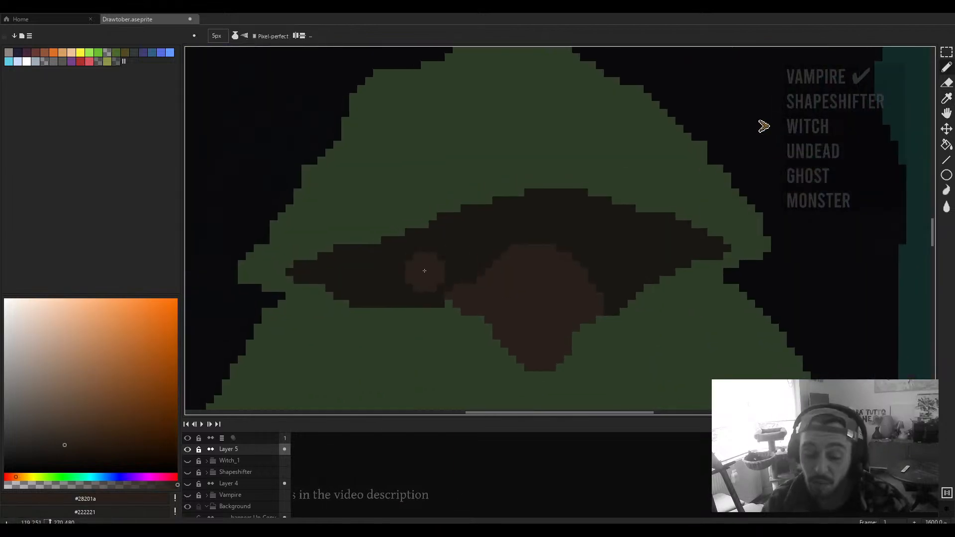
Step: Shade the hood opening on both sides of the face with faint, semi-transparent strokes of #28201a at 5 px
{"action": "scroll", "coordinate": [496, 260], "scroll_direction": "right", "scroll_amount": 2}
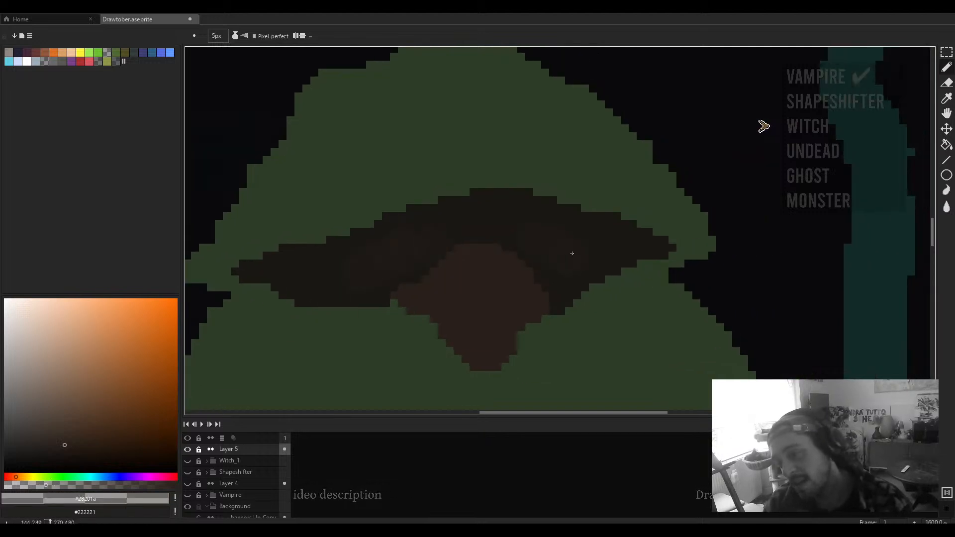
{"action": "scroll", "coordinate": [569, 251], "scroll_direction": "down", "scroll_amount": 4}
{"action": "scroll", "coordinate": [547, 277], "scroll_direction": "down", "scroll_amount": 3}
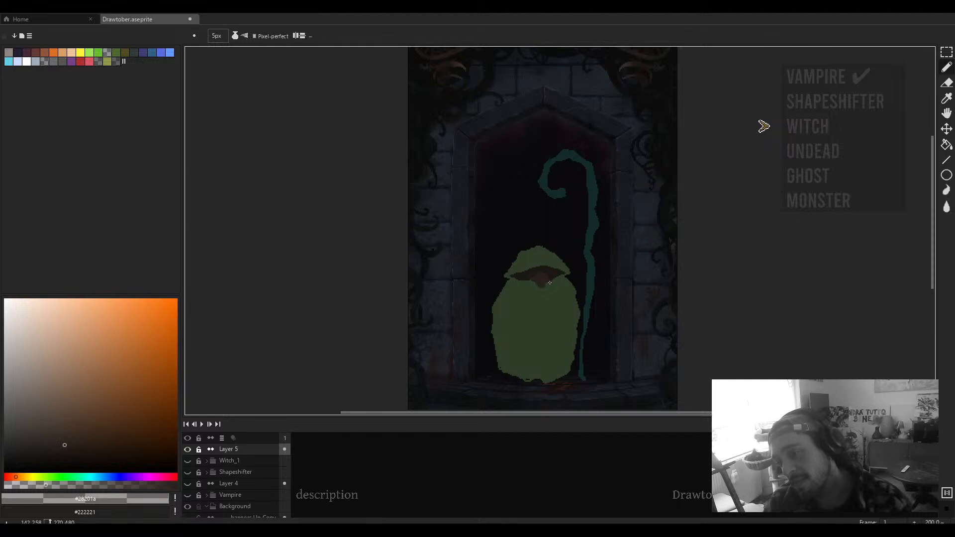
{"action": "left_click_drag", "start_coordinate": [550, 283], "coordinate": [487, 275]}
{"action": "scroll", "coordinate": [481, 283], "scroll_direction": "up", "scroll_amount": 5}
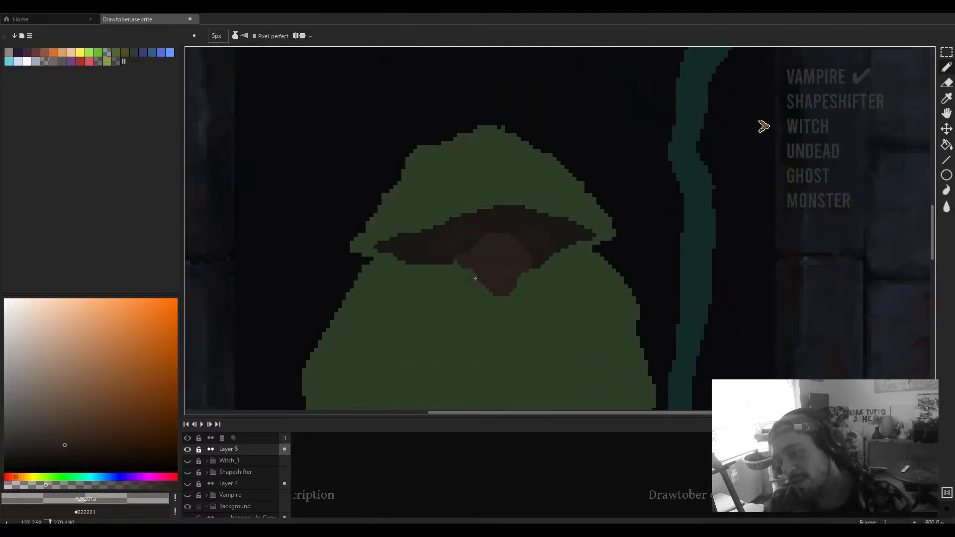
Step: Extend the hood opening downward into a V shape below the chin with the 3 px Pencil in #1a1714
{"action": "left_click", "coordinate": [459, 271], "text": "alt"}
{"action": "key", "text": "minus"}
{"action": "key", "text": "minus"}
{"action": "mouse_move", "coordinate": [419, 262]}
{"action": "left_mouse_down"}
{"action": "mouse_move", "coordinate": [461, 263]}
{"action": "mouse_move", "coordinate": [375, 227]}
{"action": "mouse_move", "coordinate": [410, 246]}
{"action": "mouse_move", "coordinate": [401, 262]}
{"action": "mouse_move", "coordinate": [460, 285]}
{"action": "left_mouse_up"}
{"action": "key", "text": "ctrl"}
{"action": "key", "text": "ctrl+z"}
{"action": "left_click_drag", "start_coordinate": [386, 237], "coordinate": [483, 276]}
{"action": "mouse_move", "coordinate": [472, 261]}
{"action": "left_mouse_down"}
{"action": "mouse_move", "coordinate": [429, 224]}
{"action": "mouse_move", "coordinate": [446, 232]}
{"action": "mouse_move", "coordinate": [449, 252]}
{"action": "mouse_move", "coordinate": [407, 235]}
{"action": "left_mouse_up"}
{"action": "mouse_move", "coordinate": [559, 199]}
{"action": "left_mouse_down"}
{"action": "mouse_move", "coordinate": [524, 223]}
{"action": "mouse_move", "coordinate": [514, 251]}
{"action": "mouse_move", "coordinate": [481, 265]}
{"action": "mouse_move", "coordinate": [492, 251]}
{"action": "mouse_move", "coordinate": [467, 259]}
{"action": "mouse_move", "coordinate": [525, 216]}
{"action": "mouse_move", "coordinate": [506, 246]}
{"action": "mouse_move", "coordinate": [541, 202]}
{"action": "mouse_move", "coordinate": [495, 257]}
{"action": "mouse_move", "coordinate": [506, 234]}
{"action": "mouse_move", "coordinate": [476, 238]}
{"action": "mouse_move", "coordinate": [483, 255]}
{"action": "mouse_move", "coordinate": [466, 214]}
{"action": "left_mouse_up"}
Step: Outline the cloak's front opening with two #1a1714 lines, stepping outward from the collar's point to the hem
{"action": "scroll", "coordinate": [499, 245], "scroll_direction": "down", "scroll_amount": 1}
{"action": "left_click_drag", "start_coordinate": [436, 187], "coordinate": [448, 225]}
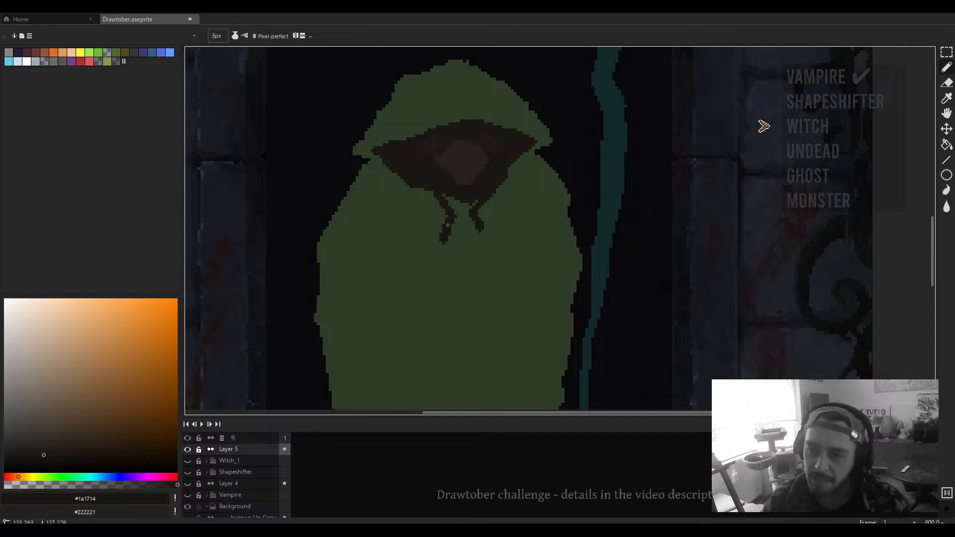
{"action": "scroll", "coordinate": [478, 197], "scroll_direction": "down", "scroll_amount": 1}
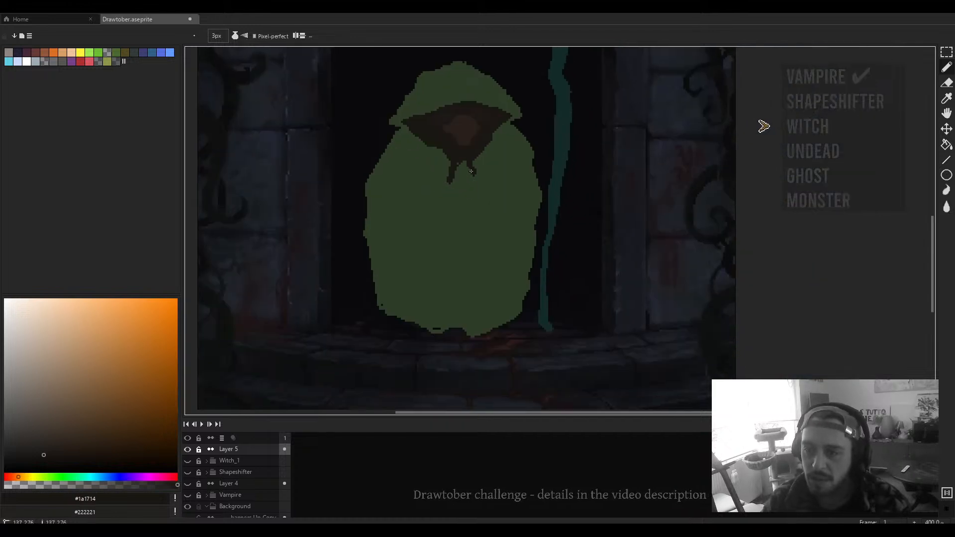
{"action": "mouse_move", "coordinate": [471, 171]}
{"action": "left_mouse_down"}
{"action": "mouse_move", "coordinate": [466, 255]}
{"action": "mouse_move", "coordinate": [487, 320]}
{"action": "mouse_move", "coordinate": [476, 199]}
{"action": "mouse_move", "coordinate": [484, 296]}
{"action": "mouse_move", "coordinate": [496, 296]}
{"action": "mouse_move", "coordinate": [500, 324]}
{"action": "left_mouse_up"}
{"action": "key", "text": "ctrl+z"}
{"action": "left_click_drag", "start_coordinate": [448, 178], "coordinate": [431, 271]}
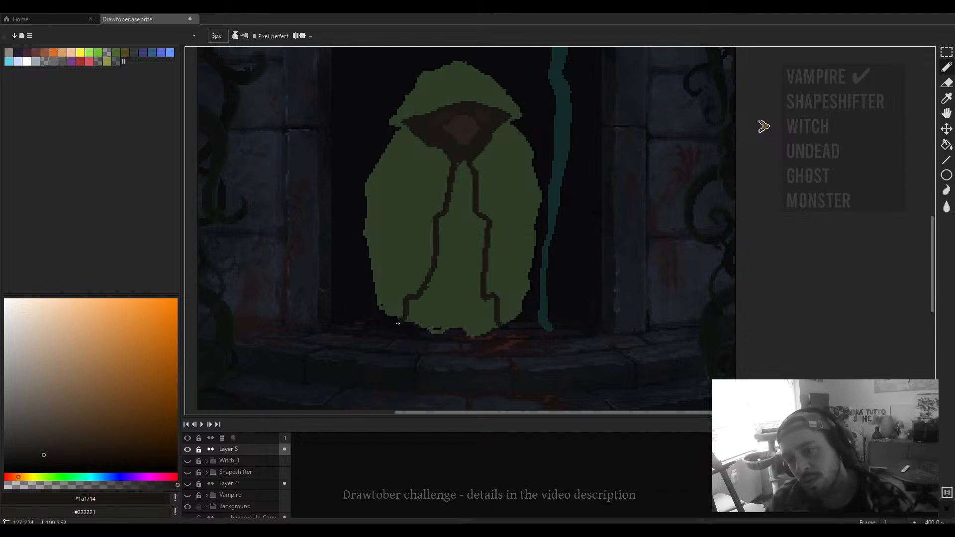
Step: Fill the area between the two cloak opening lines with #1a1714 using the Paint Bucket
{"action": "key", "text": "g"}
{"action": "left_click", "coordinate": [434, 304]}
{"action": "scroll", "coordinate": [436, 302], "scroll_direction": "down", "scroll_amount": 3}
{"action": "scroll", "coordinate": [446, 238], "scroll_direction": "up", "scroll_amount": 5}
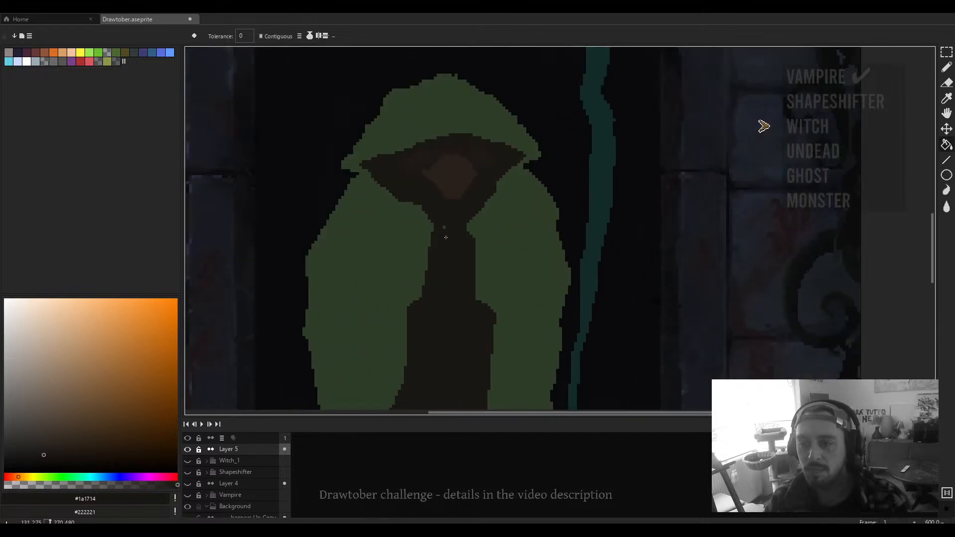
{"action": "scroll", "coordinate": [447, 233], "scroll_direction": "down", "scroll_amount": 6}
{"action": "scroll", "coordinate": [446, 254], "scroll_direction": "up", "scroll_amount": 2}
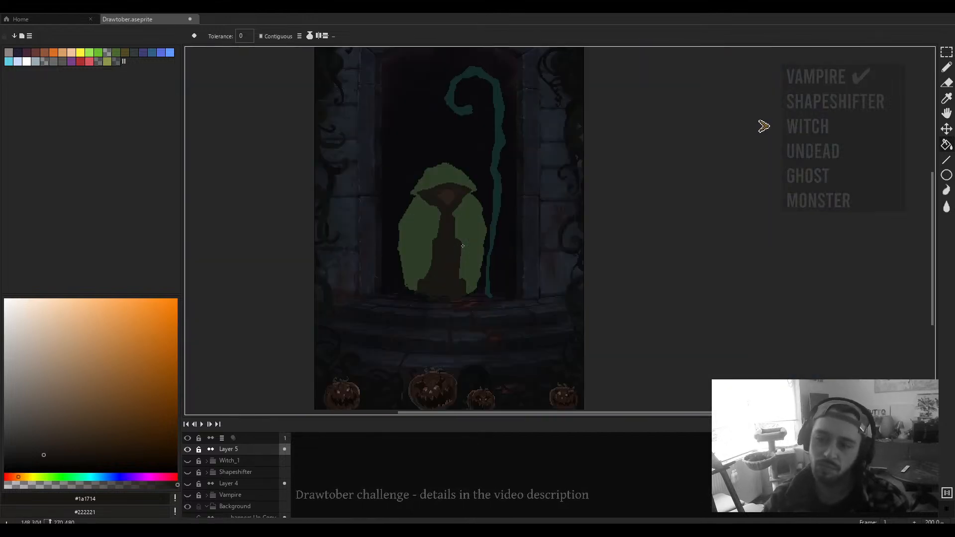
Step: Refill the cloak's front opening with dark blue-grey (HSV 233°, 14, 9) using the Paint Bucket
{"action": "key", "text": "b"}
{"action": "scroll", "coordinate": [445, 254], "scroll_direction": "up", "scroll_amount": 3}
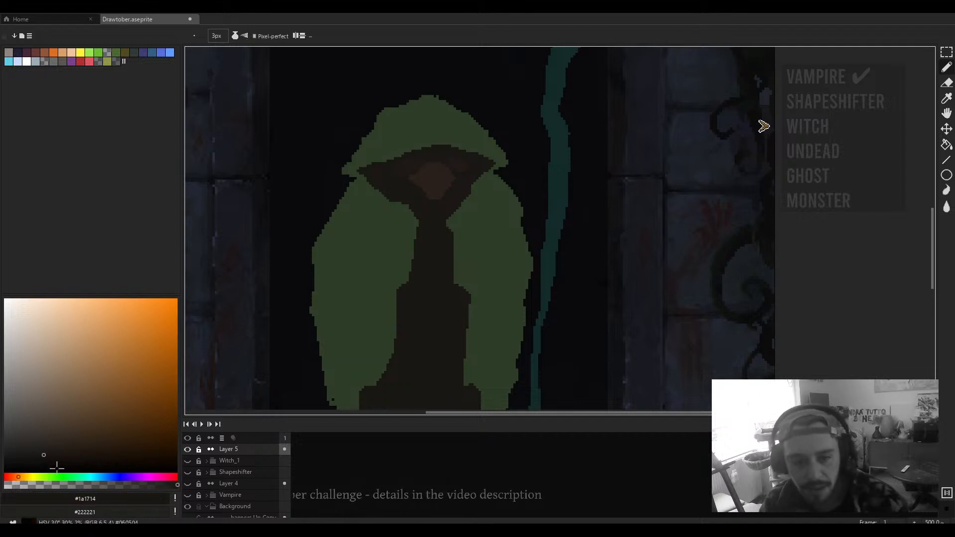
{"action": "left_click", "coordinate": [116, 476]}
{"action": "left_click", "coordinate": [30, 456]}
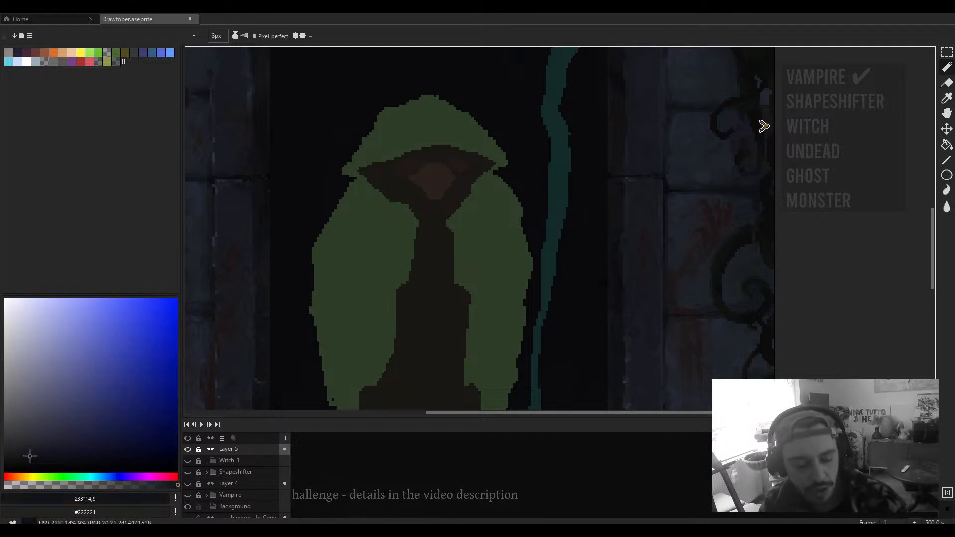
{"action": "scroll", "coordinate": [349, 261], "scroll_direction": "up", "scroll_amount": 1}
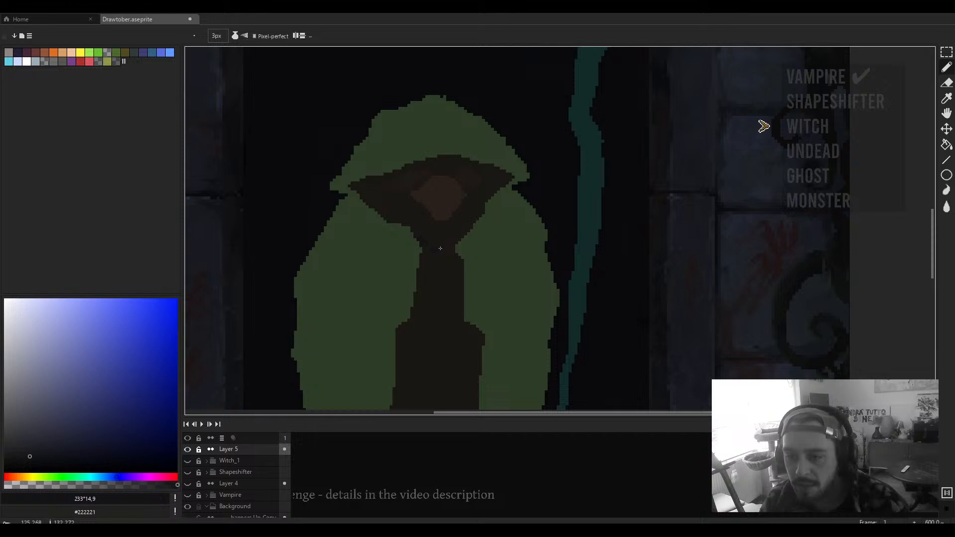
{"action": "scroll", "coordinate": [448, 254], "scroll_direction": "down", "scroll_amount": 1}
{"action": "key", "text": "g"}
{"action": "scroll", "coordinate": [451, 263], "scroll_direction": "down", "scroll_amount": 2}
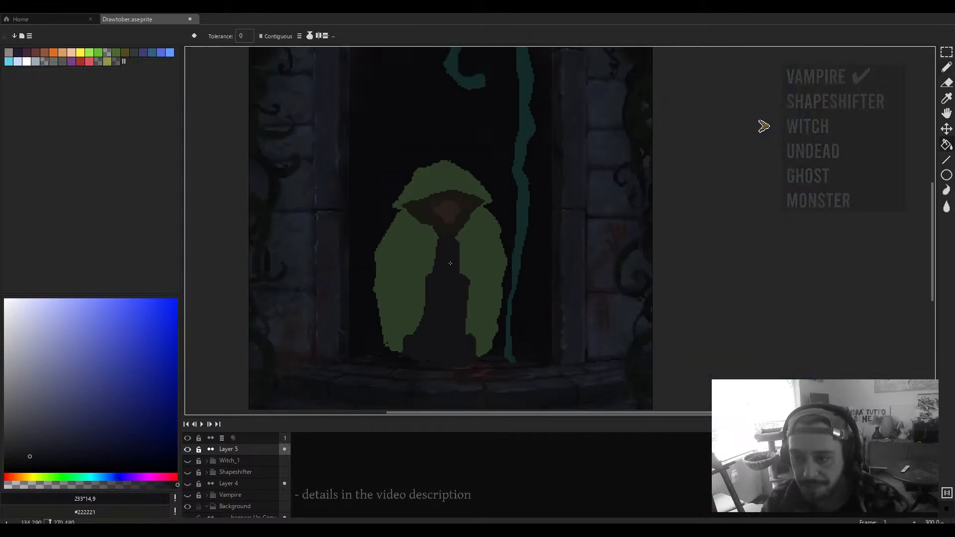
{"action": "scroll", "coordinate": [451, 263], "scroll_direction": "down", "scroll_amount": 2}
{"action": "scroll", "coordinate": [450, 263], "scroll_direction": "up", "scroll_amount": 3}
Step: Select all #2e3d27 green areas of the hood and cloak with the non-contiguous Magic Wand
{"action": "key", "text": "b"}
{"action": "scroll", "coordinate": [476, 233], "scroll_direction": "up", "scroll_amount": 2}
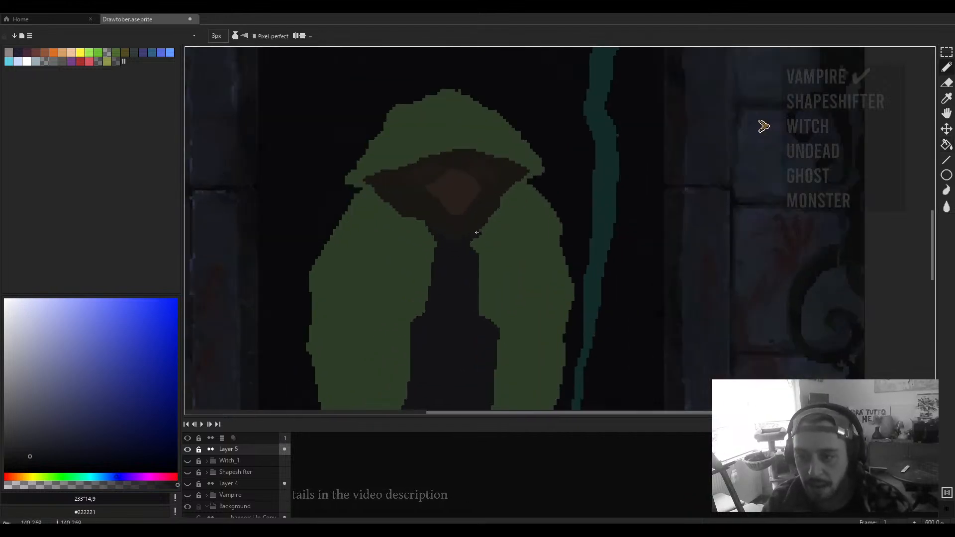
{"action": "scroll", "coordinate": [440, 231], "scroll_direction": "down", "scroll_amount": 2}
{"action": "scroll", "coordinate": [448, 249], "scroll_direction": "up", "scroll_amount": 1}
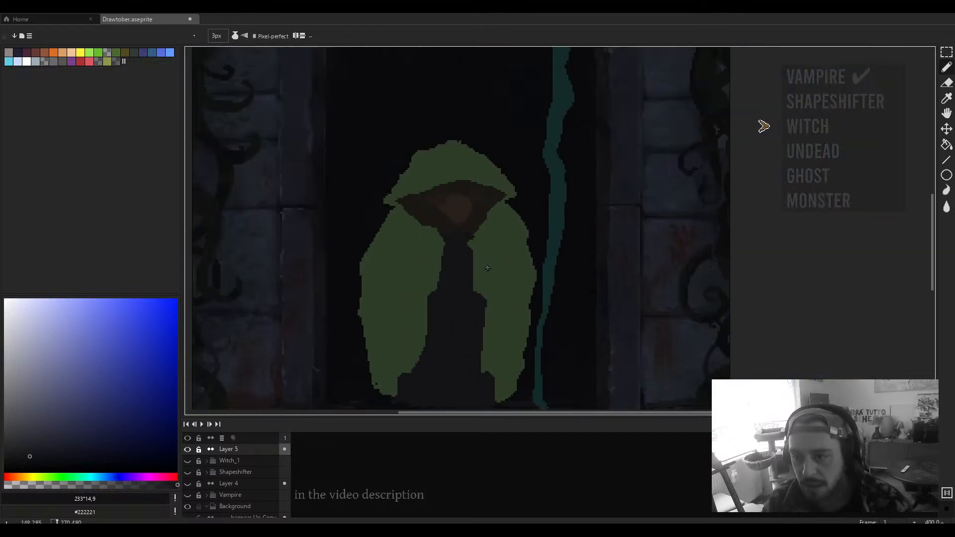
{"action": "left_click", "coordinate": [486, 266], "text": "alt"}
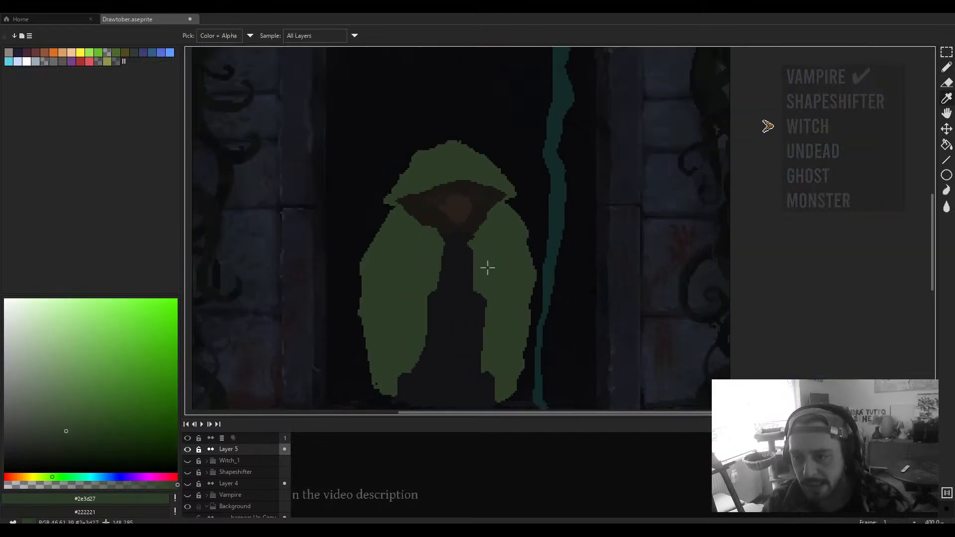
{"action": "key", "text": "w"}
{"action": "left_click", "coordinate": [413, 273]}
{"action": "scroll", "coordinate": [421, 277], "scroll_direction": "down", "scroll_amount": 1}
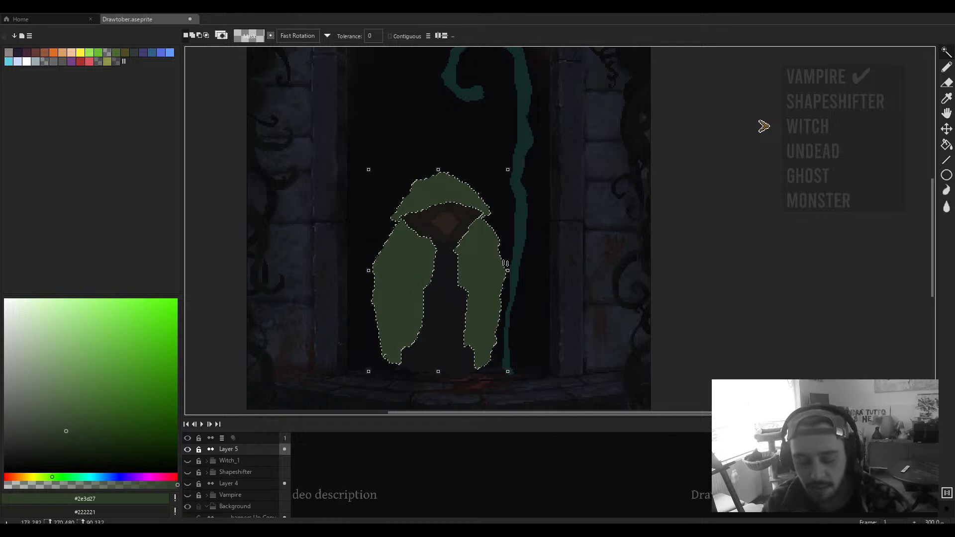
Step: Recolour the selected cloak with Hue/Saturation at hue -67, saturation -24 and value -53, then deselect it
{"action": "key", "text": "ctrl+u"}
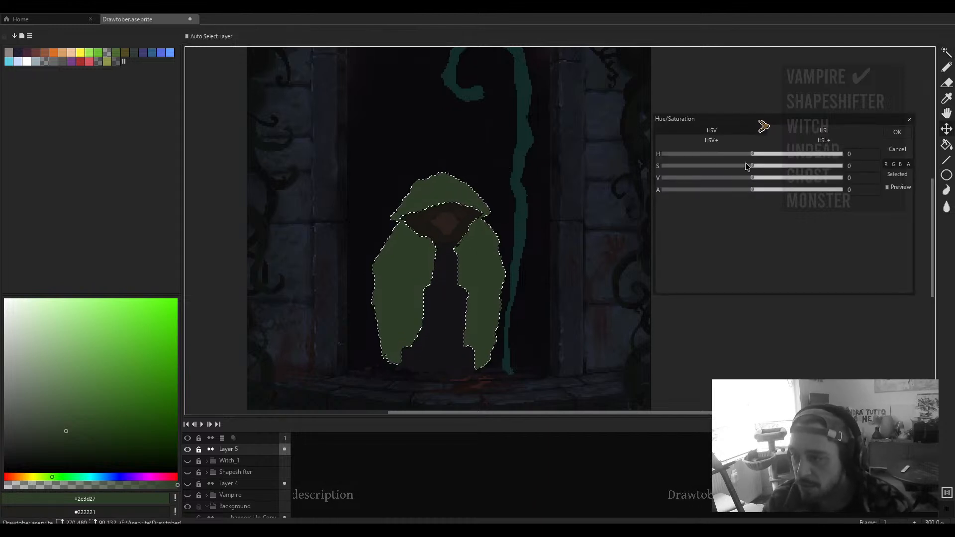
{"action": "key", "text": "h"}
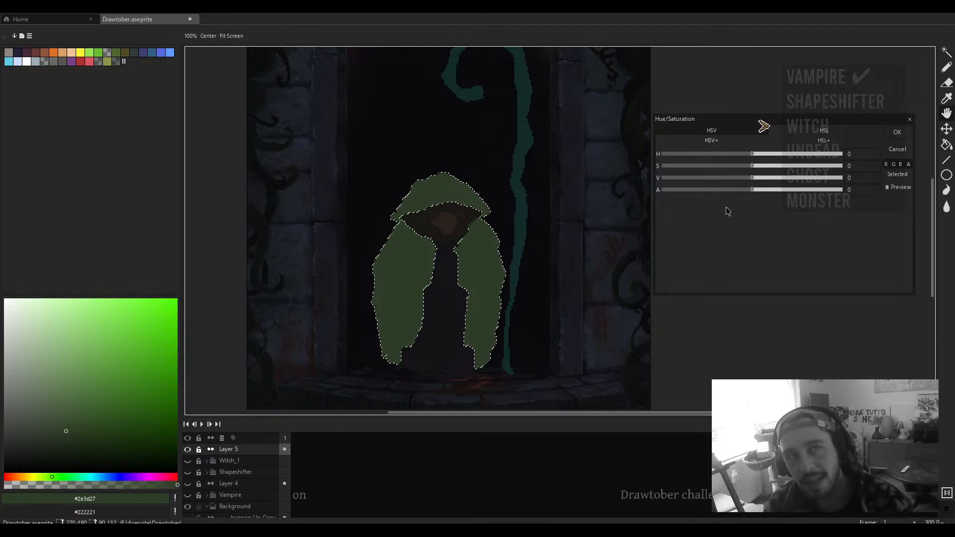
{"action": "scroll", "coordinate": [739, 155], "scroll_direction": "up", "scroll_amount": 1}
{"action": "left_click_drag", "start_coordinate": [756, 154], "coordinate": [706, 177]}
{"action": "left_click", "coordinate": [722, 155]}
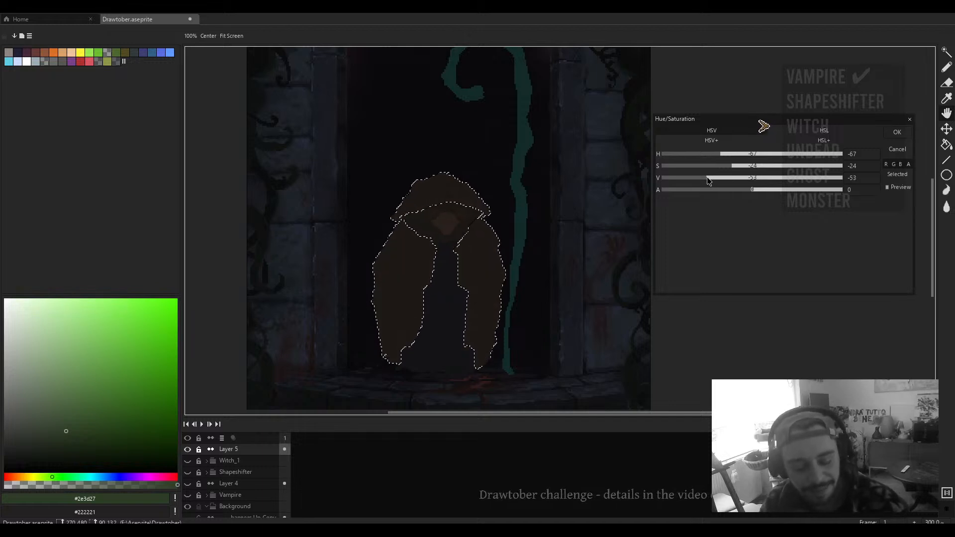
{"action": "scroll", "coordinate": [507, 168], "scroll_direction": "down", "scroll_amount": 1}
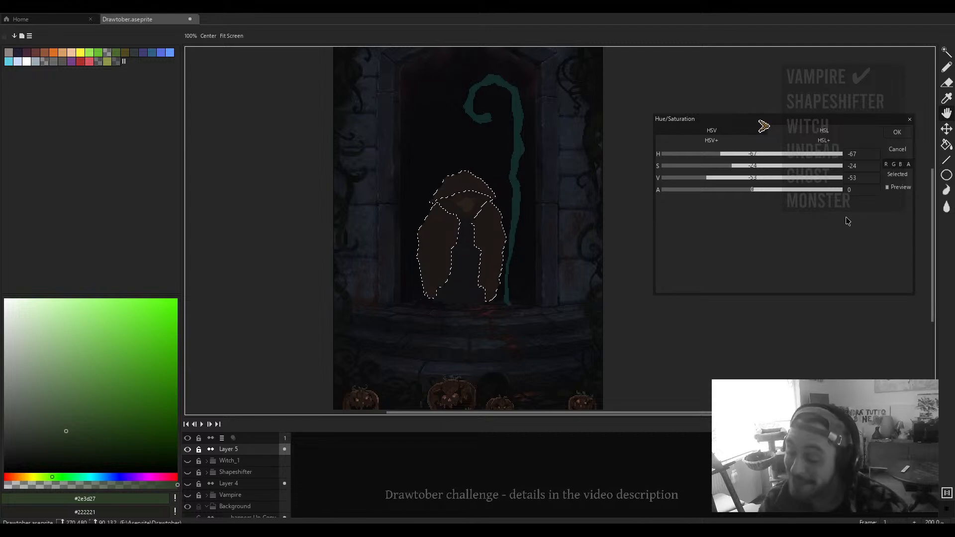
{"action": "left_click", "coordinate": [897, 132]}
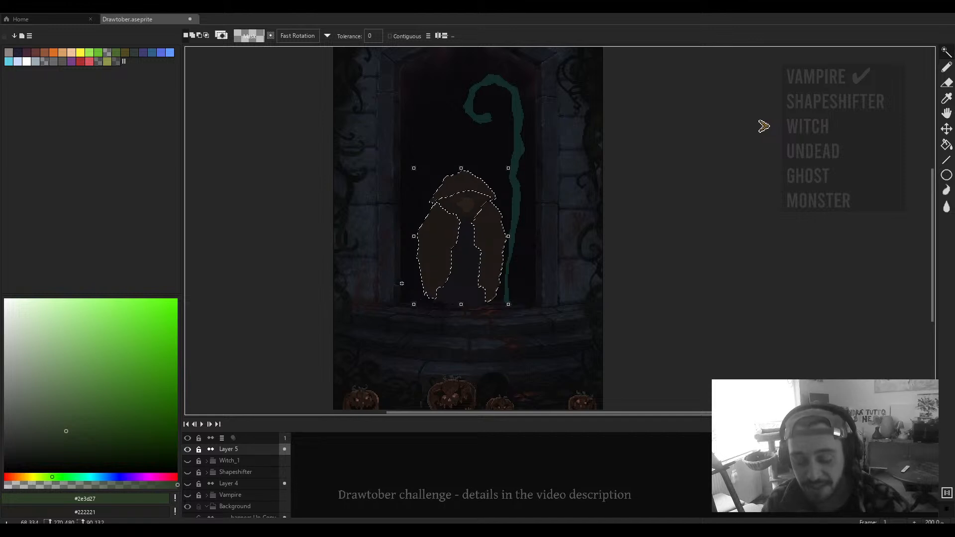
{"action": "key", "text": "ctrl+d"}
Step: Sample the cloak's brown #1d1915 for the 3 px Pencil
{"action": "scroll", "coordinate": [473, 251], "scroll_direction": "up", "scroll_amount": 1}
{"action": "left_click_drag", "start_coordinate": [473, 251], "coordinate": [493, 264]}
{"action": "key", "text": "b"}
{"action": "scroll", "coordinate": [467, 233], "scroll_direction": "up", "scroll_amount": 4}
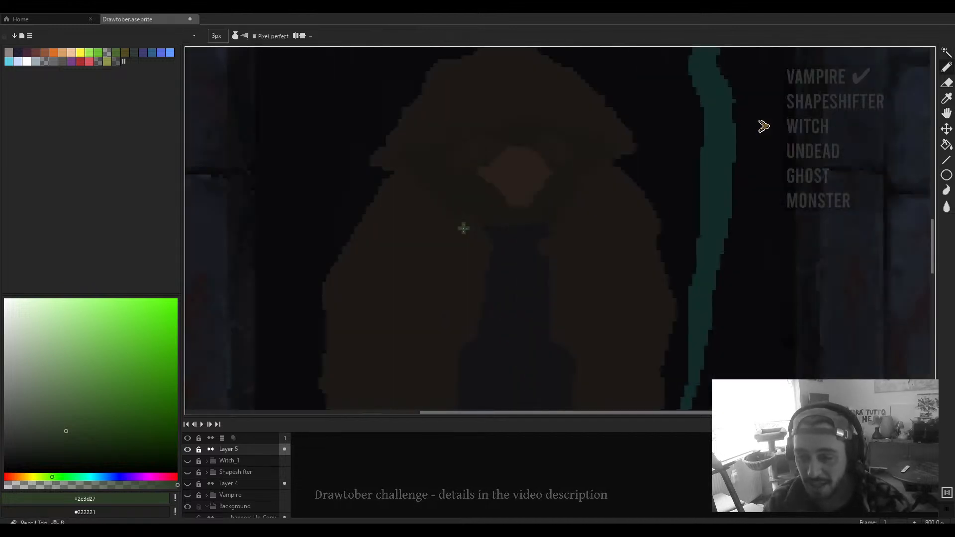
{"action": "scroll", "coordinate": [475, 228], "scroll_direction": "down", "scroll_amount": 2}
{"action": "key", "text": "alt"}
{"action": "left_click", "coordinate": [455, 236]}
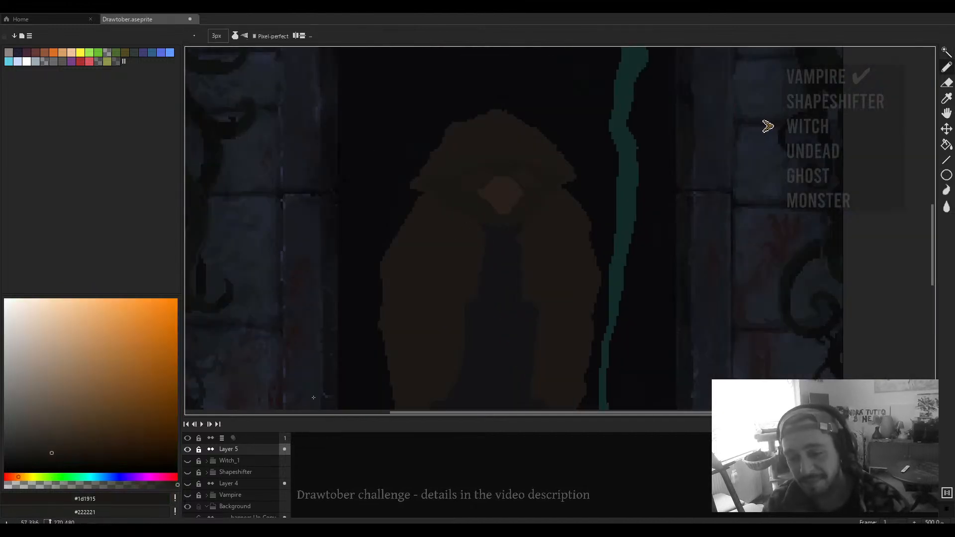
Step: Compare the hooded figure with the finished broom witch by swapping the visibility of Layer 5 and Witch_1, then restore Layer 5
{"action": "left_click_drag", "start_coordinate": [187, 449], "coordinate": [190, 464]}
{"action": "left_click", "coordinate": [187, 461]}
{"action": "scroll", "coordinate": [481, 308], "scroll_direction": "down", "scroll_amount": 2}
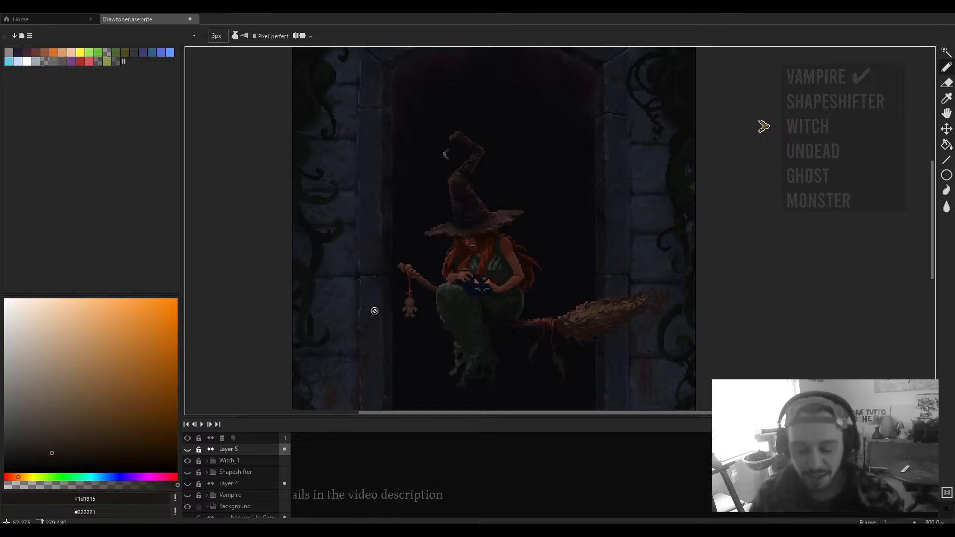
{"action": "left_click", "coordinate": [193, 463]}
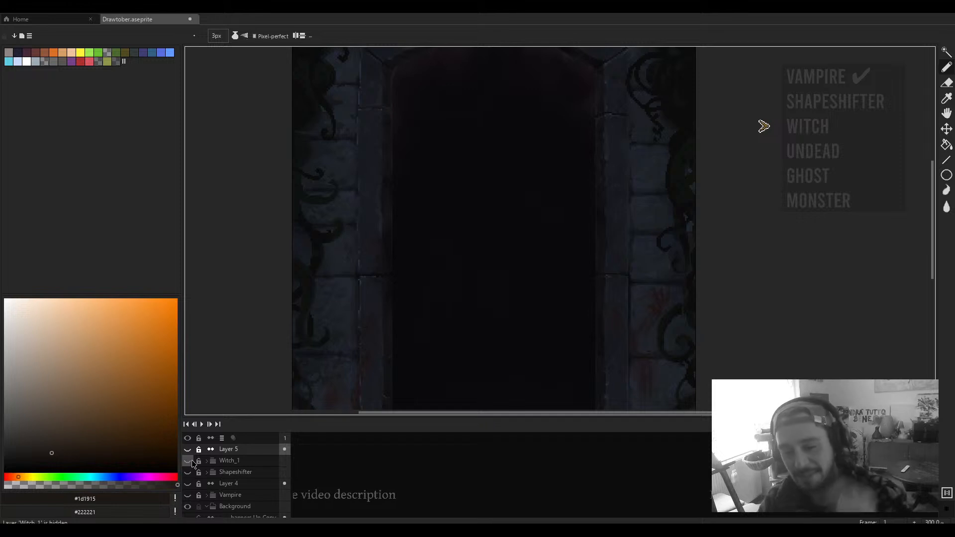
{"action": "left_click", "coordinate": [193, 462]}
{"action": "scroll", "coordinate": [496, 287], "scroll_direction": "down", "scroll_amount": 2}
{"action": "scroll", "coordinate": [496, 287], "scroll_direction": "up", "scroll_amount": 1}
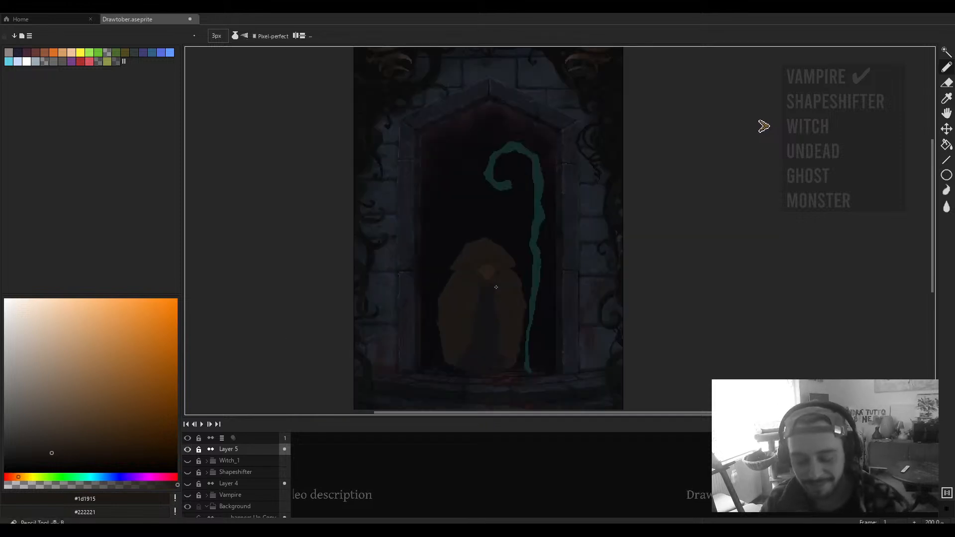
Step: Shade beneath the chin and along the robe's left edge with the Pencil and Paint Bucket in darker blue-grey (HSV 240°, 11, 6)
{"action": "scroll", "coordinate": [496, 287], "scroll_direction": "up", "scroll_amount": 2}
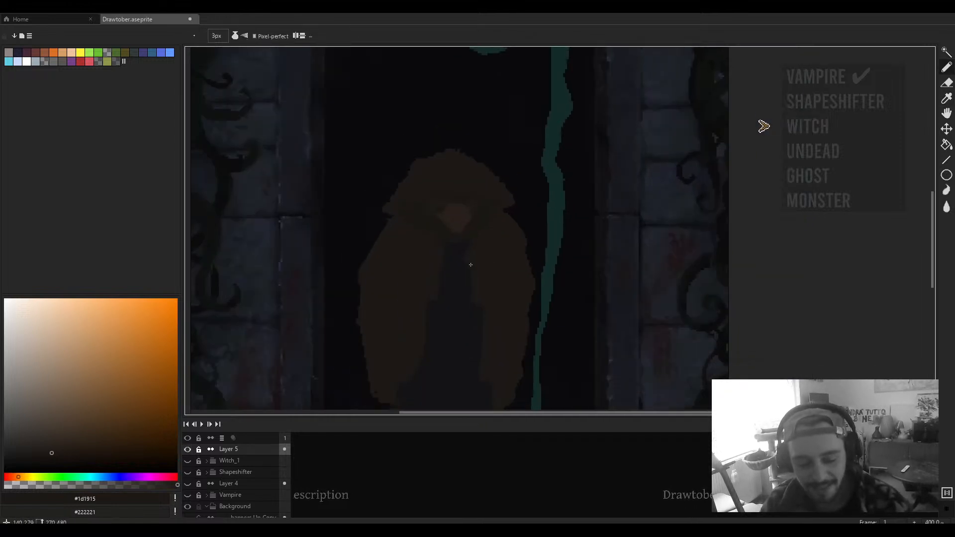
{"action": "scroll", "coordinate": [471, 264], "scroll_direction": "up", "scroll_amount": 1}
{"action": "left_click", "coordinate": [461, 284], "text": "alt"}
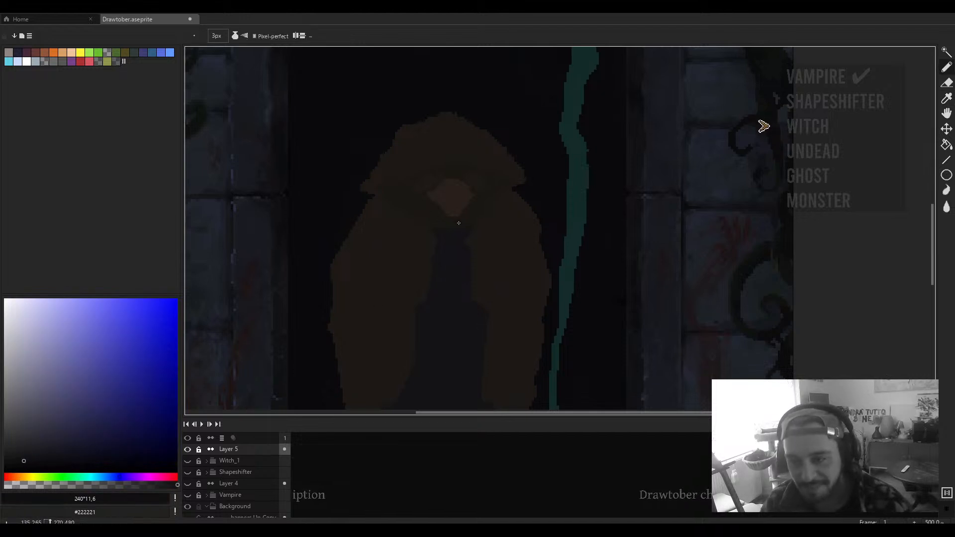
{"action": "scroll", "coordinate": [459, 223], "scroll_direction": "up", "scroll_amount": 1}
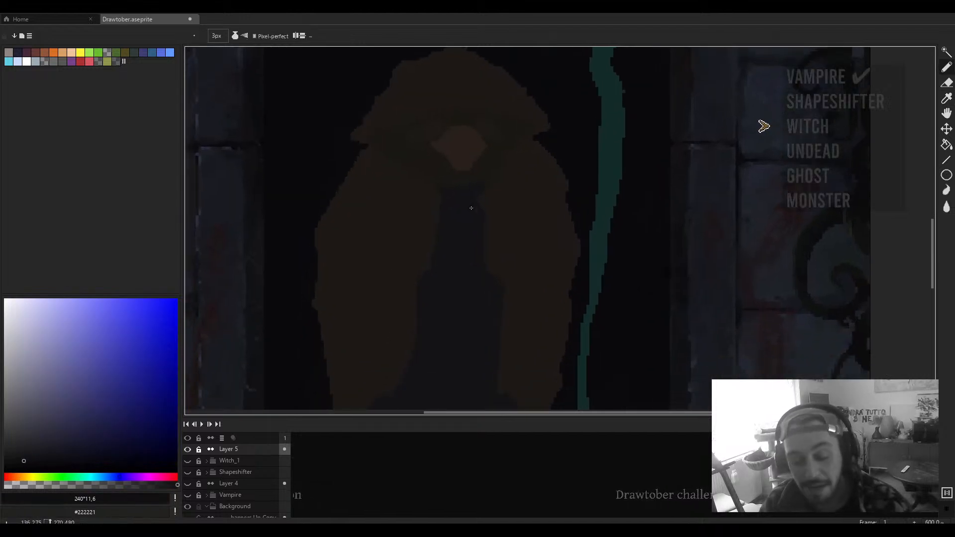
{"action": "left_click_drag", "start_coordinate": [479, 205], "coordinate": [485, 178]}
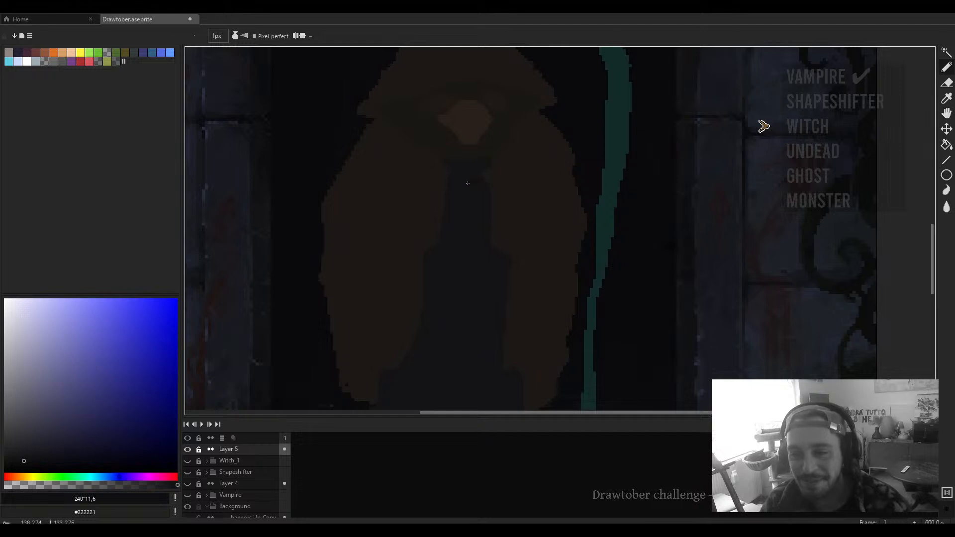
{"action": "left_click_drag", "start_coordinate": [442, 284], "coordinate": [474, 182]}
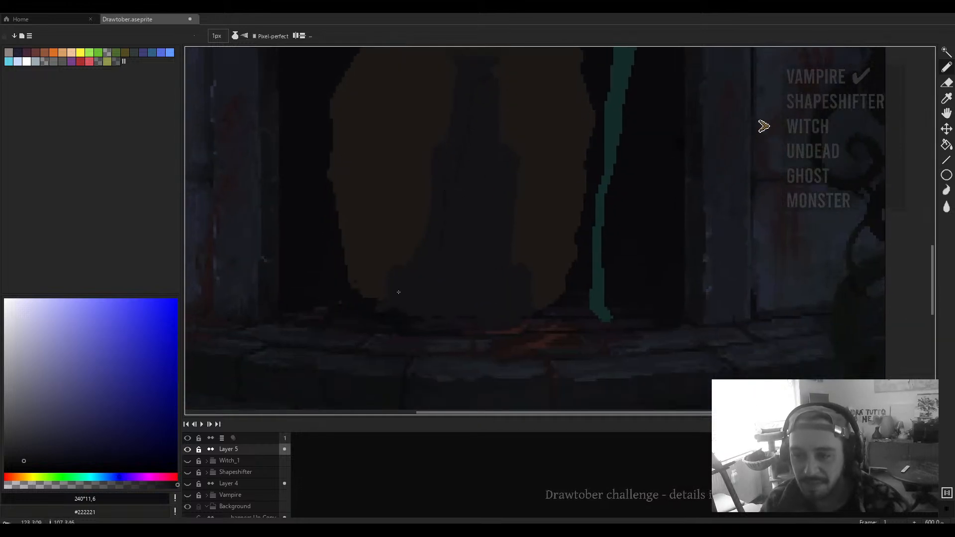
{"action": "key", "text": "g"}
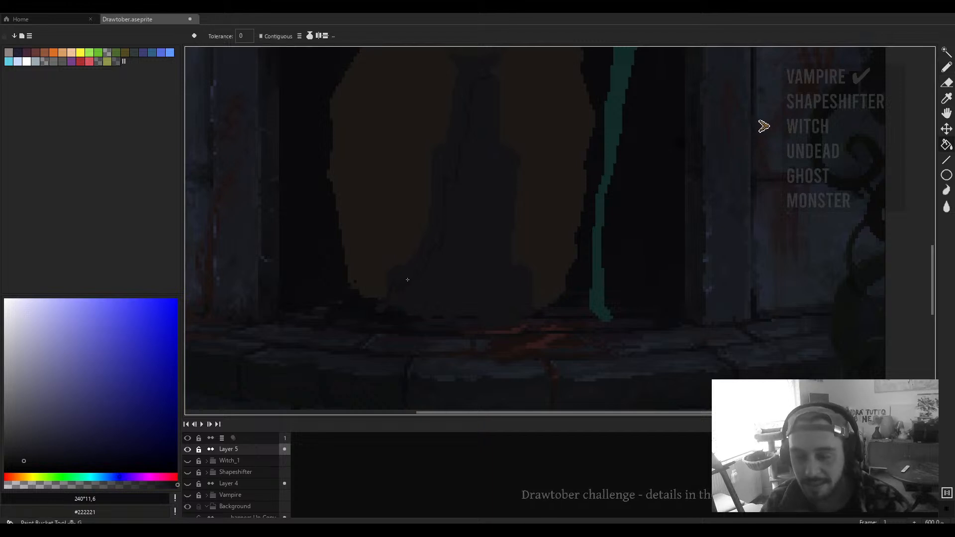
Step: Add a matching HSV 240°, 11, 6 shadow strip along the robe's right edge from collar to hem
{"action": "scroll", "coordinate": [444, 224], "scroll_direction": "down", "scroll_amount": 3}
{"action": "scroll", "coordinate": [469, 159], "scroll_direction": "up", "scroll_amount": 1}
{"action": "key", "text": "b"}
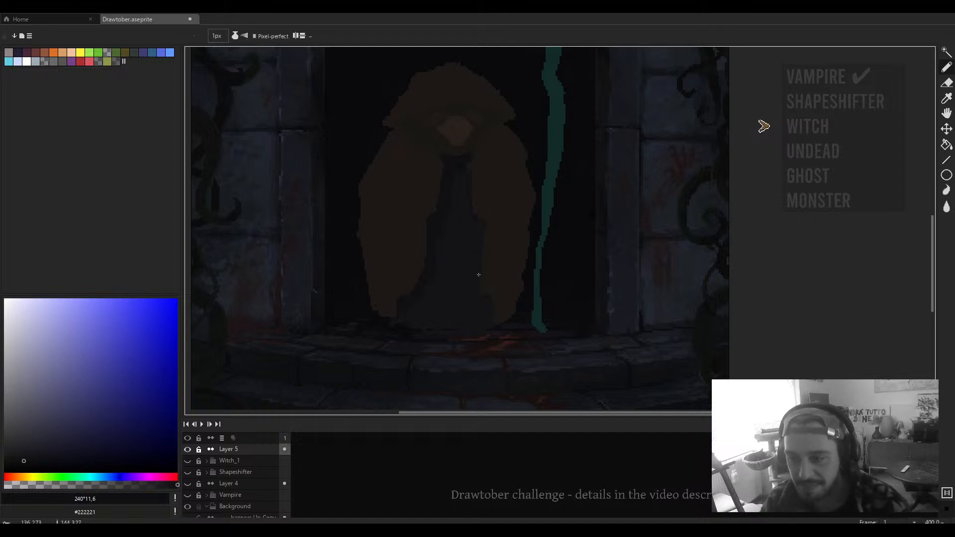
{"action": "scroll", "coordinate": [490, 329], "scroll_direction": "up", "scroll_amount": 2}
{"action": "key", "text": "g"}
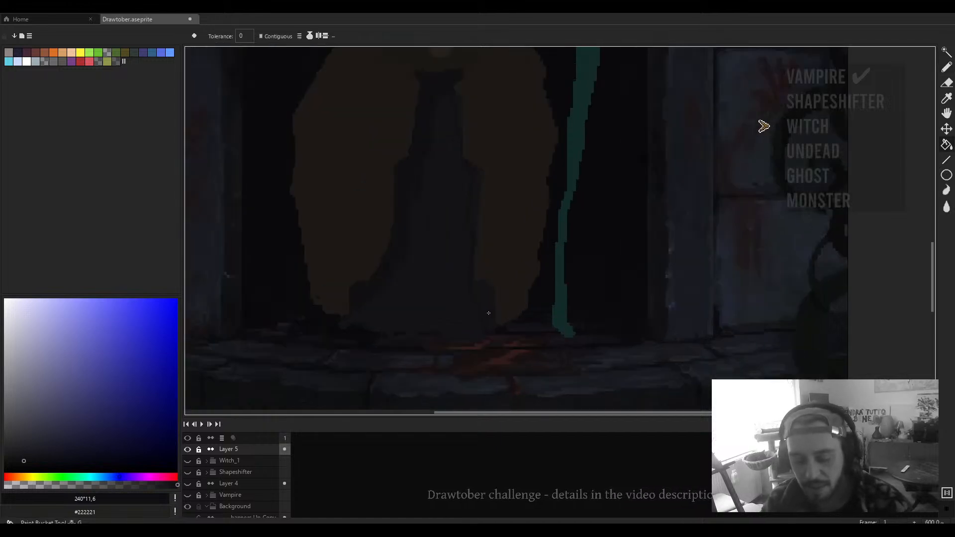
{"action": "left_click_drag", "start_coordinate": [476, 157], "coordinate": [482, 212]}
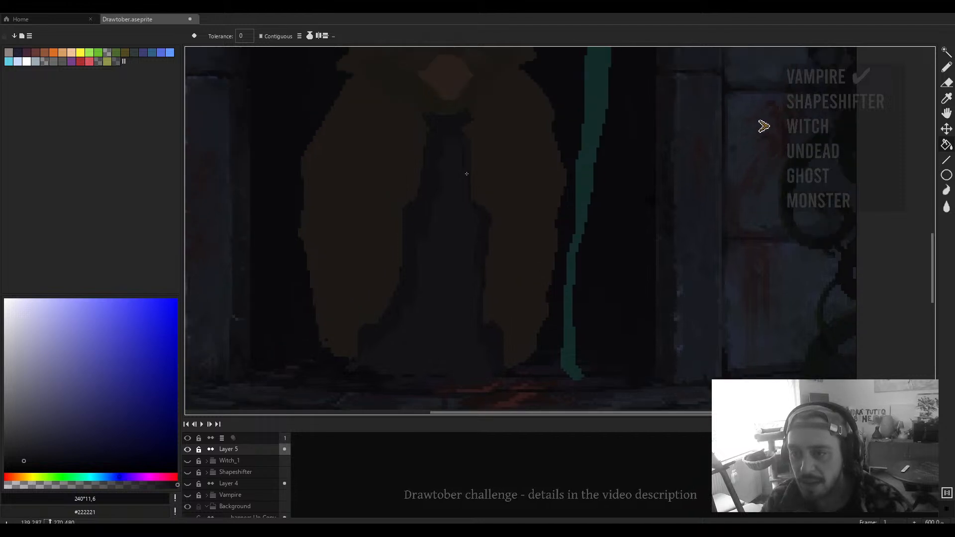
Step: Draw a dark horizontal shadow band across the robe's waist in HSV 240°, 11, 6
{"action": "scroll", "coordinate": [467, 173], "scroll_direction": "down", "scroll_amount": 2}
{"action": "scroll", "coordinate": [477, 199], "scroll_direction": "up", "scroll_amount": 3}
{"action": "key", "text": "b"}
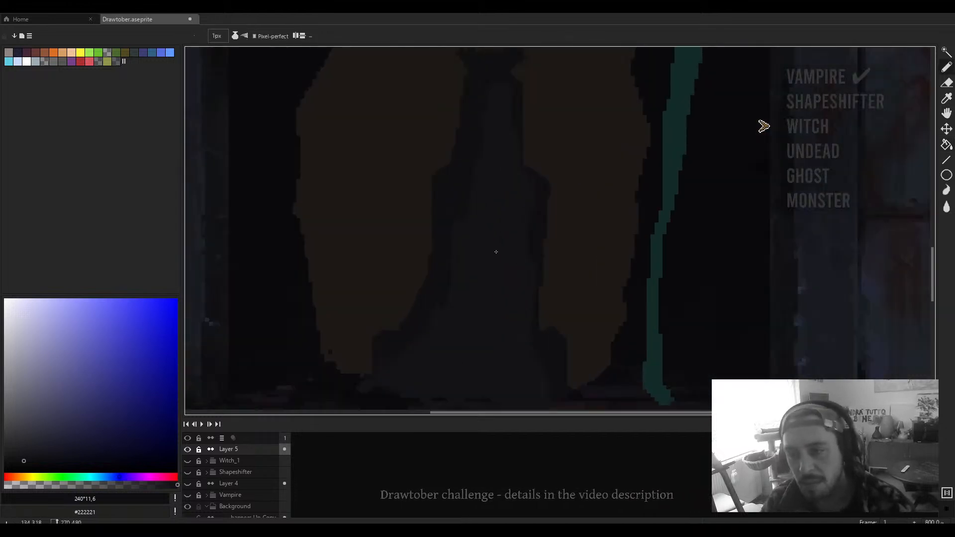
{"action": "scroll", "coordinate": [496, 251], "scroll_direction": "up", "scroll_amount": 2}
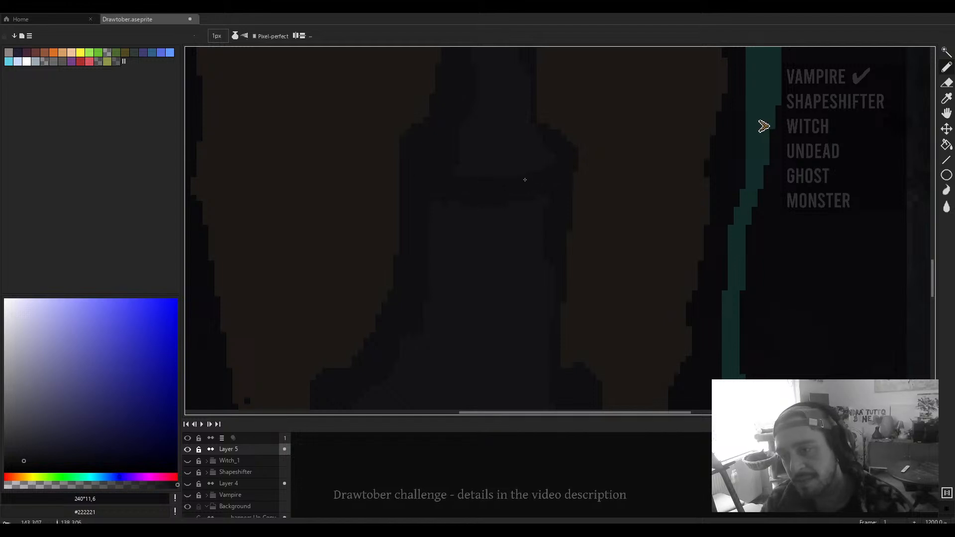
{"action": "scroll", "coordinate": [525, 180], "scroll_direction": "down", "scroll_amount": 3}
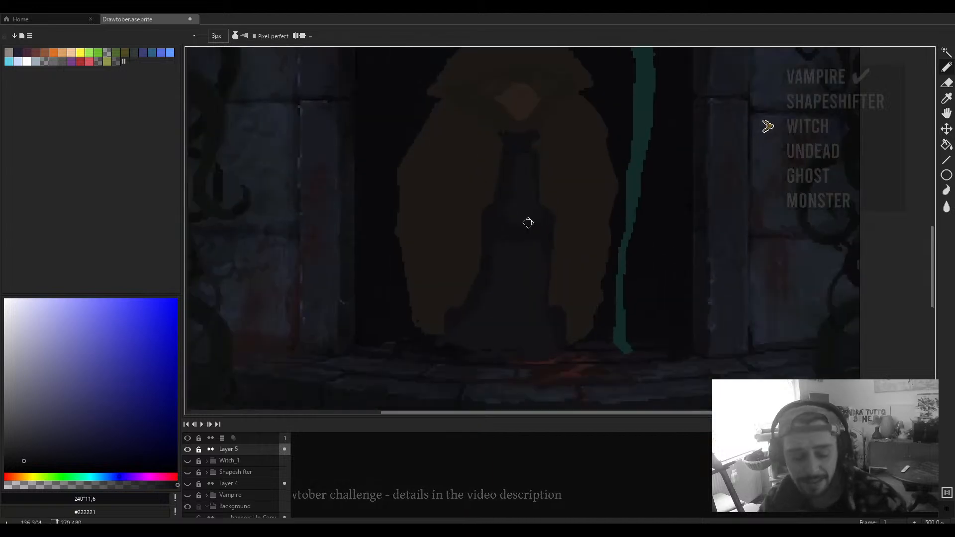
Step: Paint a belt across the robe's waist with the 3 px Pencil in dark brown (HSV 30°, 29, 7), darkened from the cloak colour
{"action": "left_click", "coordinate": [550, 219], "text": "alt"}
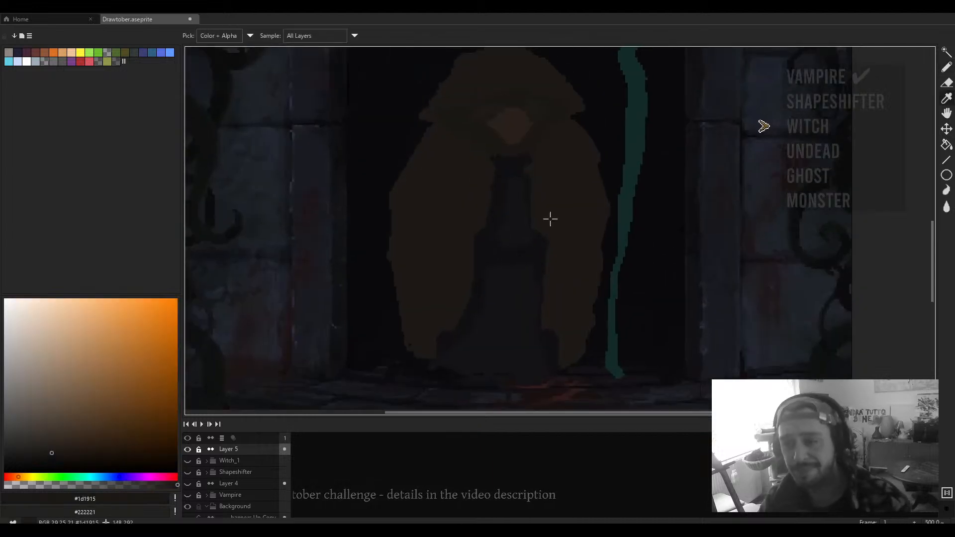
{"action": "left_click", "coordinate": [54, 458]}
{"action": "scroll", "coordinate": [550, 253], "scroll_direction": "up", "scroll_amount": 1}
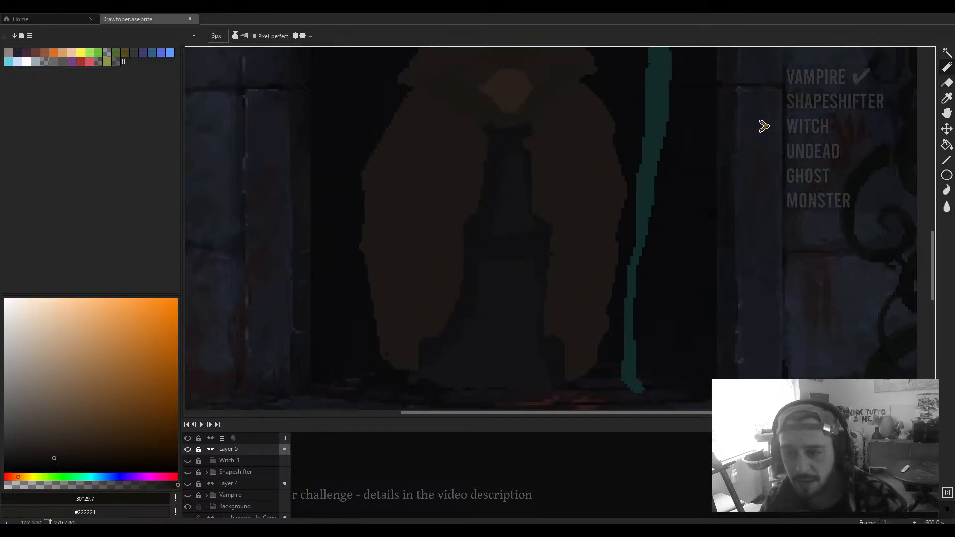
{"action": "scroll", "coordinate": [550, 254], "scroll_direction": "up", "scroll_amount": 1}
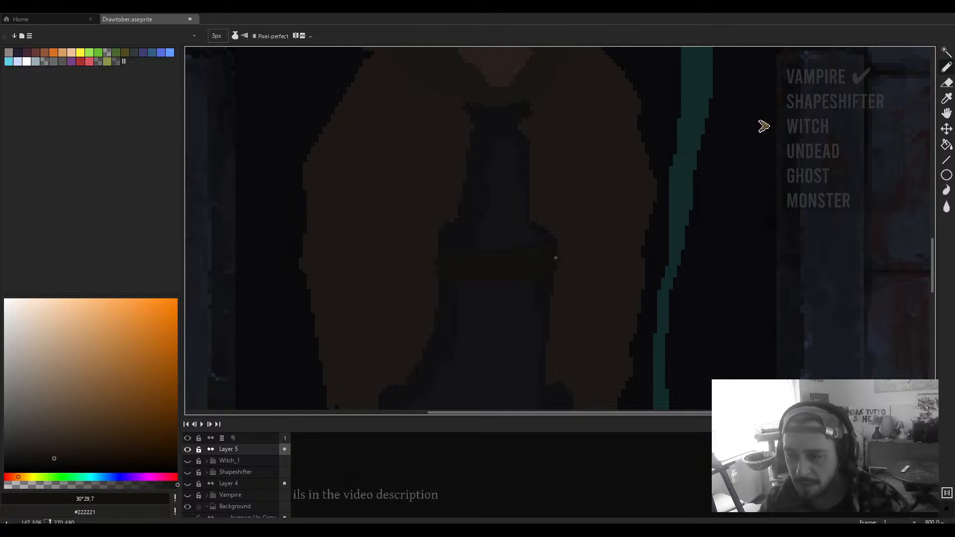
Step: Tidy both ends of the belt against the cloak with the 3 px Pencil, using cloak brown #1d1915 and belt brown #14110e
{"action": "scroll", "coordinate": [552, 252], "scroll_direction": "up", "scroll_amount": 3}
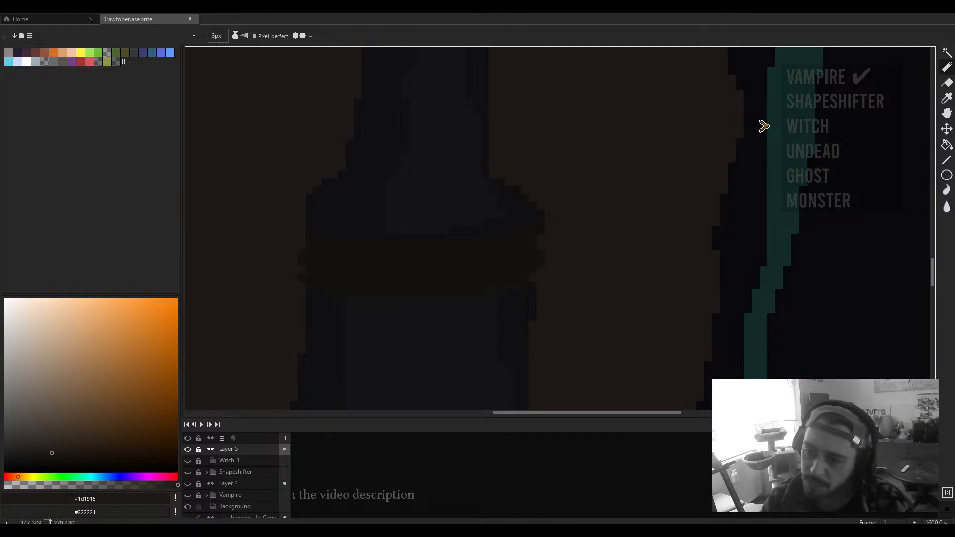
{"action": "left_click_drag", "start_coordinate": [643, 188], "coordinate": [642, 203]}
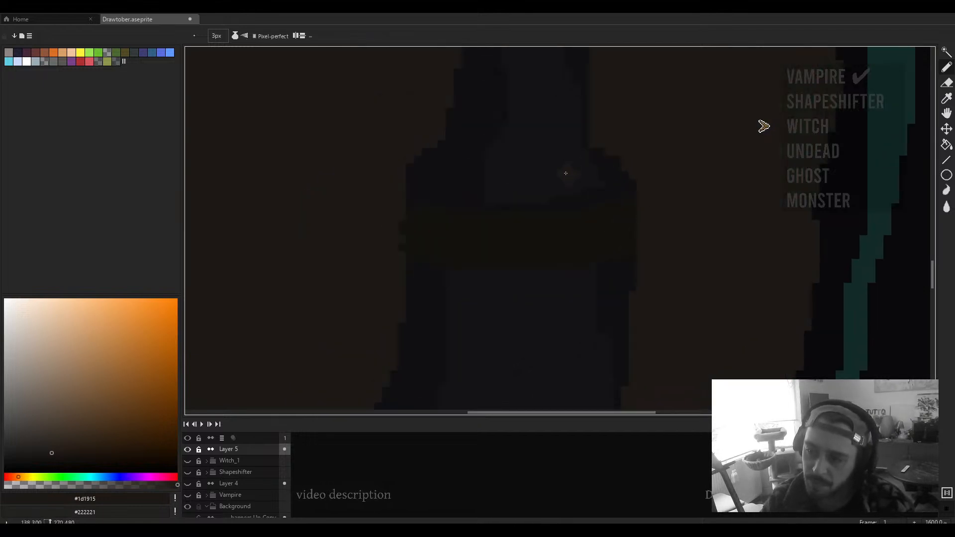
{"action": "scroll", "coordinate": [405, 284], "scroll_direction": "down", "scroll_amount": 4}
{"action": "scroll", "coordinate": [440, 242], "scroll_direction": "up", "scroll_amount": 3}
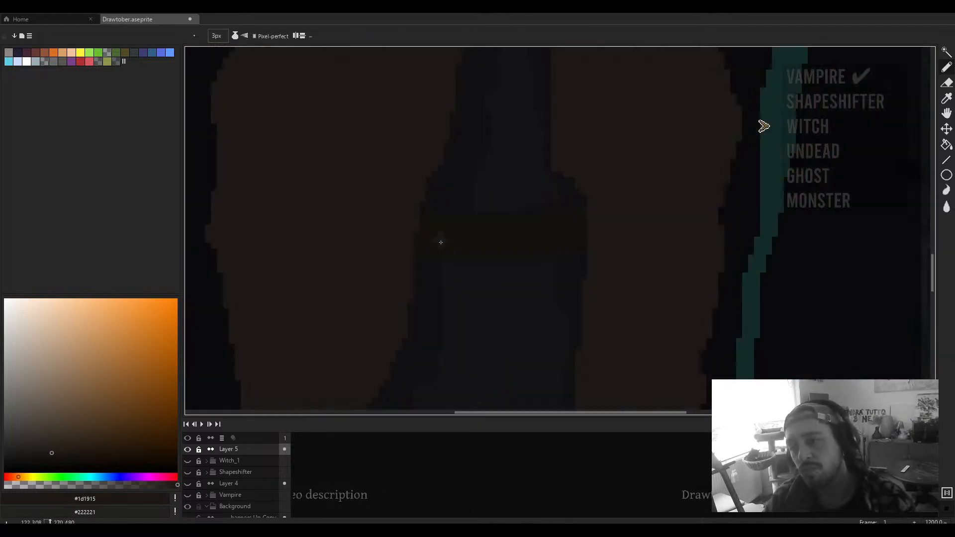
{"action": "scroll", "coordinate": [441, 242], "scroll_direction": "up", "scroll_amount": 1}
{"action": "left_click", "coordinate": [430, 217], "text": "alt"}
{"action": "scroll", "coordinate": [463, 216], "scroll_direction": "down", "scroll_amount": 1}
{"action": "scroll", "coordinate": [448, 227], "scroll_direction": "up", "scroll_amount": 1}
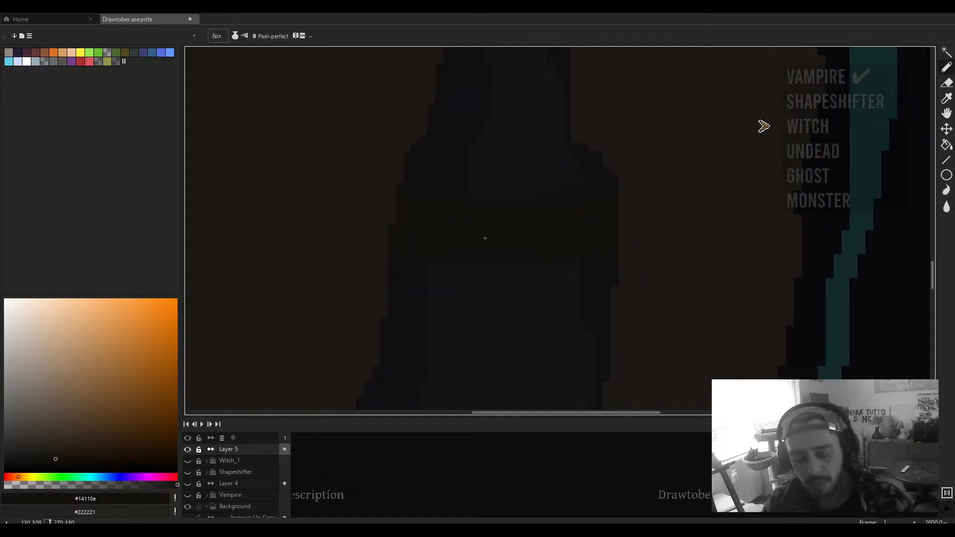
{"action": "left_click", "coordinate": [408, 214], "text": "alt"}
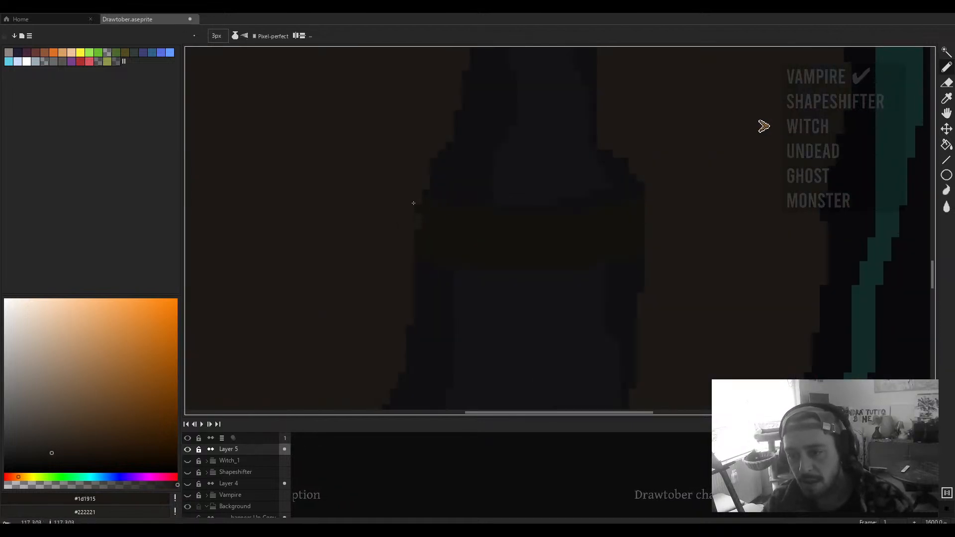
{"action": "left_click", "coordinate": [413, 206]}
Step: Select the belt with the Magic Wand and set the Pencil colour to a lighter brown, HSV 30°, 29, 13
{"action": "left_click_drag", "start_coordinate": [505, 249], "coordinate": [464, 268]}
{"action": "key", "text": "w"}
{"action": "left_click", "coordinate": [479, 274]}
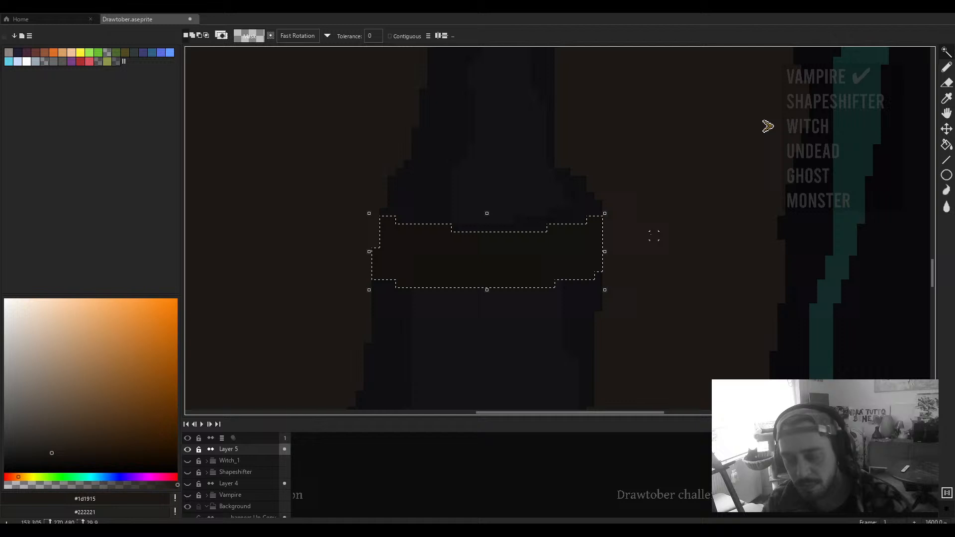
{"action": "key", "text": "b"}
{"action": "left_click", "coordinate": [472, 239], "text": "alt"}
{"action": "left_click", "coordinate": [56, 449]}
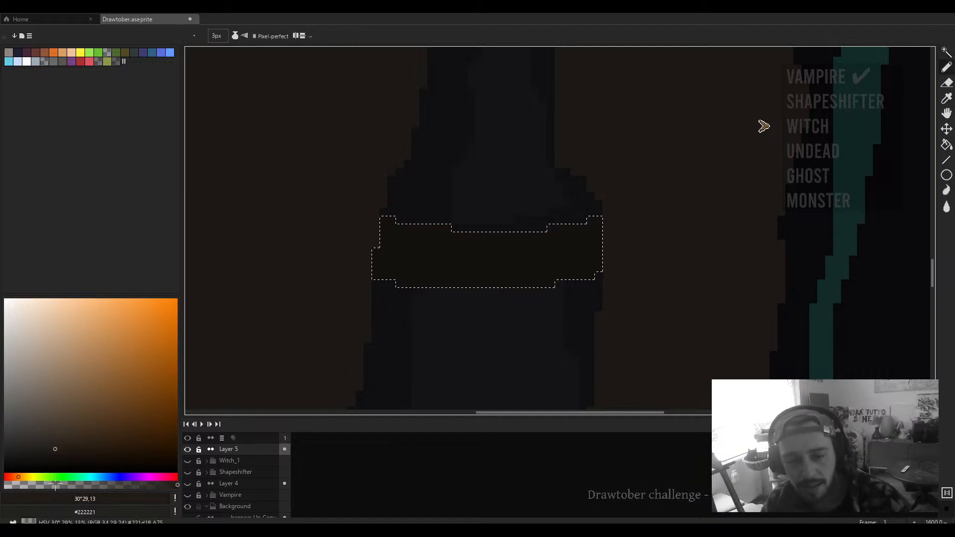
Step: Try a vertical highlight across the belt's centre with the Pencil at 9 px and 5 px
{"action": "key", "text": "plus"}
{"action": "left_click_drag", "start_coordinate": [492, 239], "coordinate": [493, 297]}
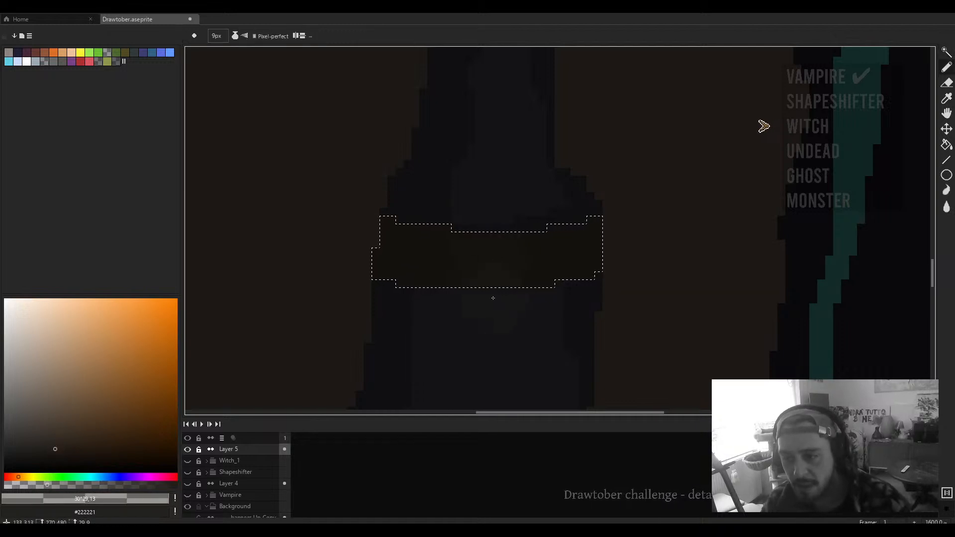
{"action": "key", "text": "minus"}
{"action": "key", "text": "minus"}
{"action": "key", "text": "minus"}
{"action": "key", "text": "minus"}
{"action": "left_click_drag", "start_coordinate": [504, 243], "coordinate": [511, 310]}
{"action": "key", "text": "ctrl+z"}
{"action": "key", "text": "ctrl+z"}
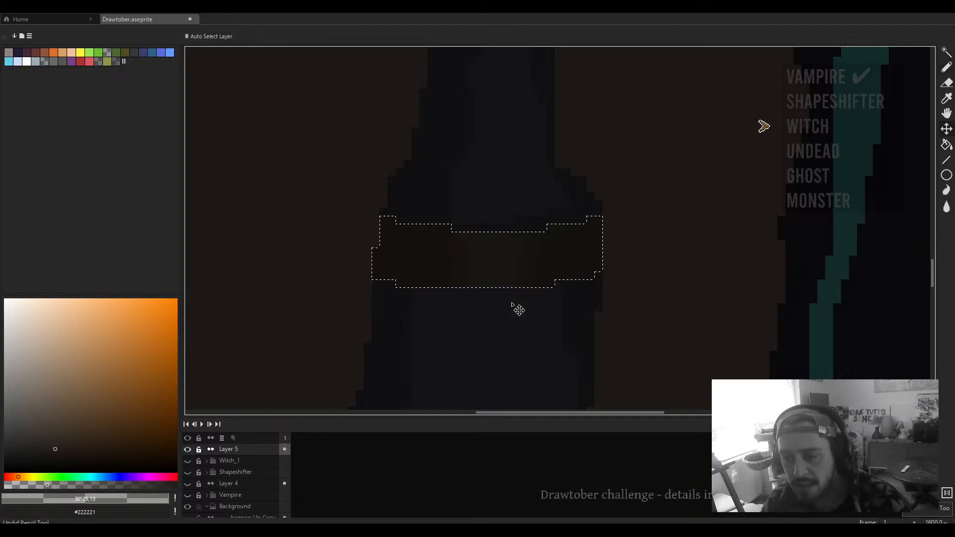
Step: Paint a vertical highlight on the belt's left part with the 5 px Pencil, plus a brighter 3 px core in HSV 30°, 34, 14
{"action": "left_click_drag", "start_coordinate": [446, 241], "coordinate": [442, 288]}
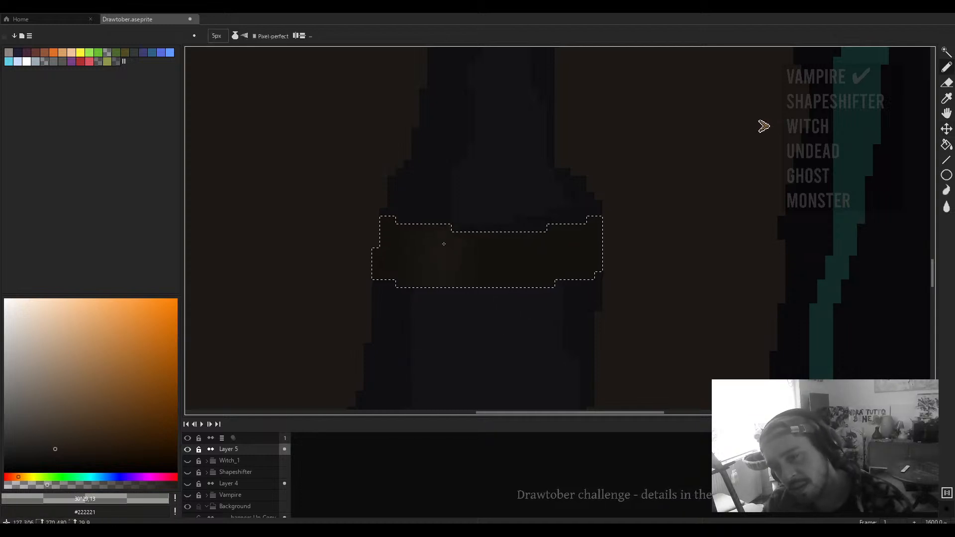
{"action": "scroll", "coordinate": [438, 314], "scroll_direction": "down", "scroll_amount": 1}
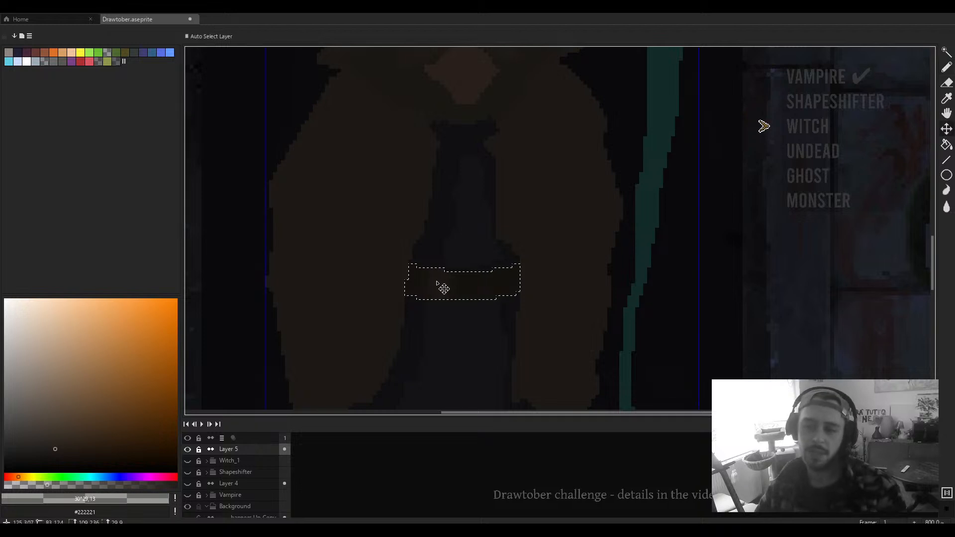
{"action": "key", "text": "minus"}
{"action": "key", "text": "minus"}
{"action": "scroll", "coordinate": [432, 278], "scroll_direction": "up", "scroll_amount": 3}
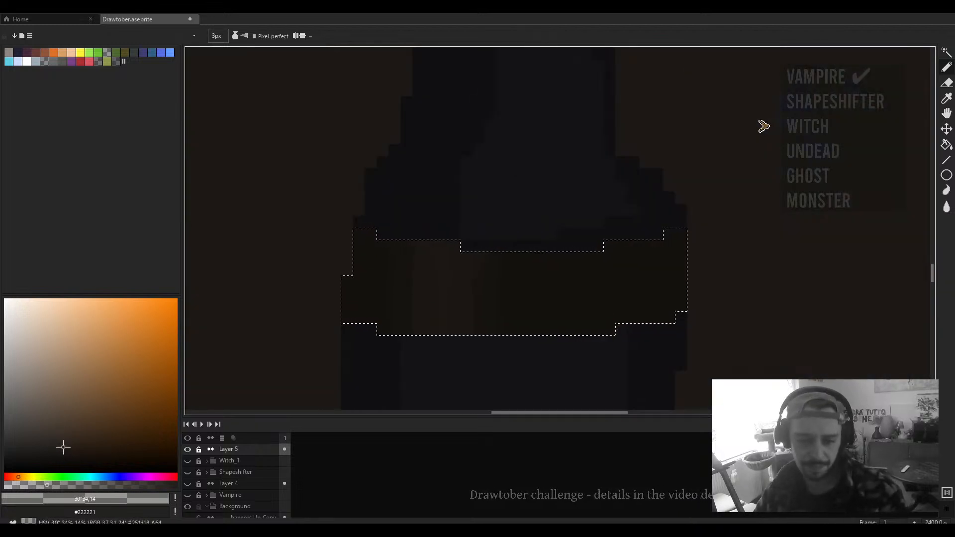
{"action": "scroll", "coordinate": [566, 280], "scroll_direction": "down", "scroll_amount": 2}
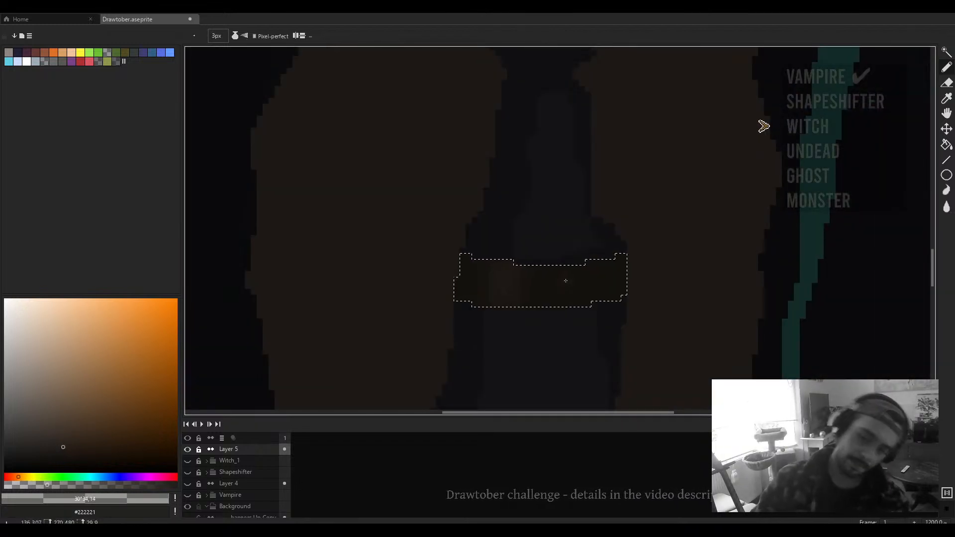
Step: Blend the edges of the belt highlight with the 3 px Pencil, sampling the in-between browns #171410 and #1b1713
{"action": "scroll", "coordinate": [481, 263], "scroll_direction": "down", "scroll_amount": 5}
{"action": "scroll", "coordinate": [481, 263], "scroll_direction": "down", "scroll_amount": 1}
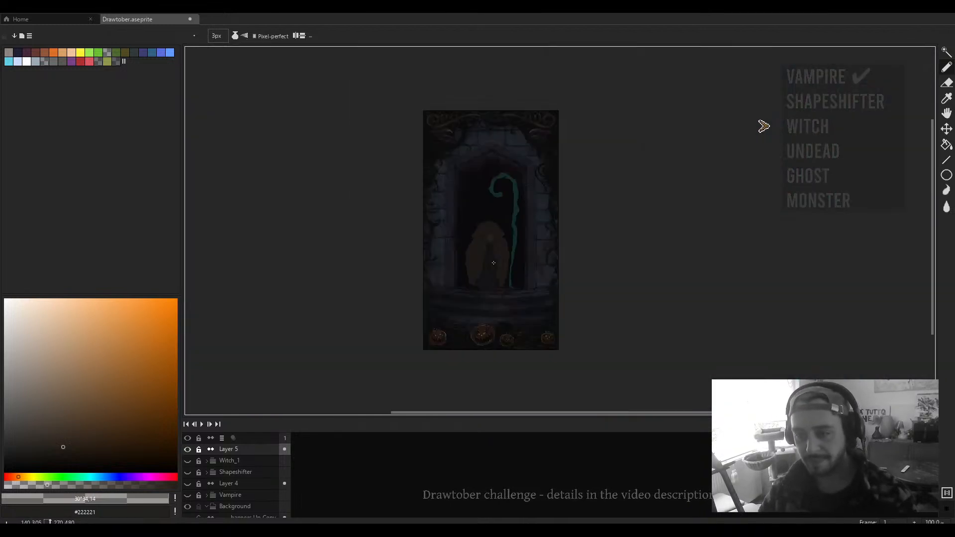
{"action": "scroll", "coordinate": [480, 259], "scroll_direction": "up", "scroll_amount": 6}
{"action": "left_click", "coordinate": [479, 253], "text": "alt"}
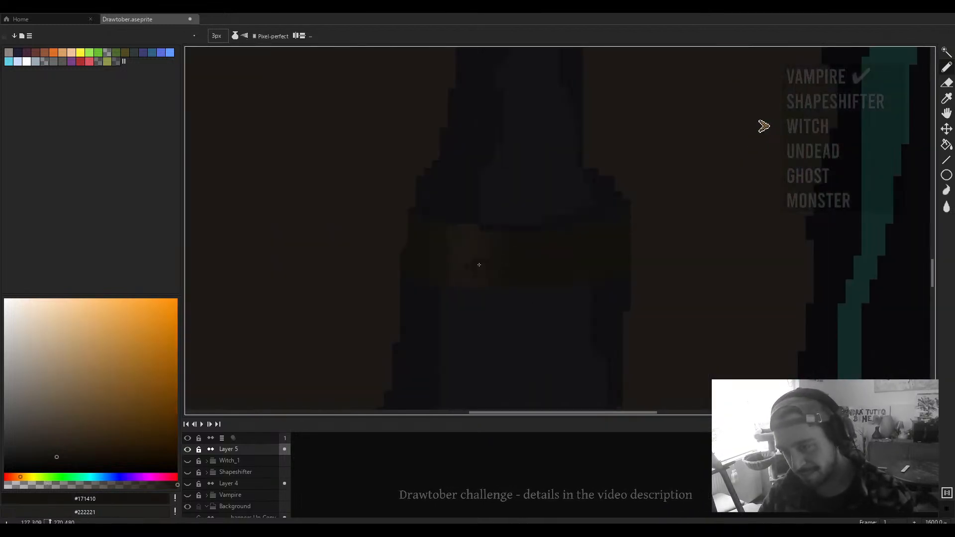
{"action": "left_click", "coordinate": [477, 249], "text": "alt"}
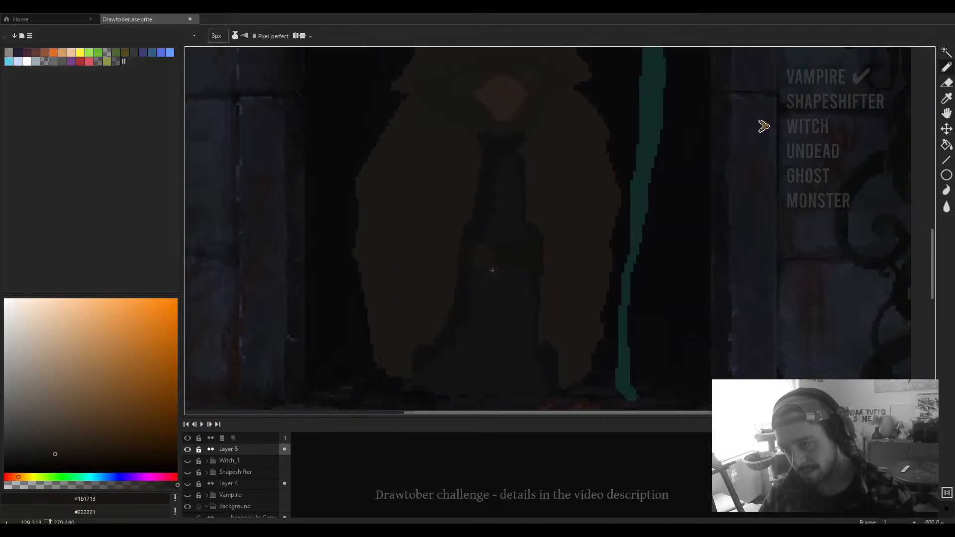
{"action": "left_click", "coordinate": [488, 267], "text": "alt"}
Step: Paint a cast-shadow strip on the robe directly below the belt with the 3 px Pencil in sampled robe shadow #0f0f11
{"action": "scroll", "coordinate": [482, 269], "scroll_direction": "up", "scroll_amount": 2}
{"action": "key", "text": "i"}
{"action": "left_click", "coordinate": [571, 263], "text": "alt"}
{"action": "scroll", "coordinate": [570, 263], "scroll_direction": "up", "scroll_amount": 1}
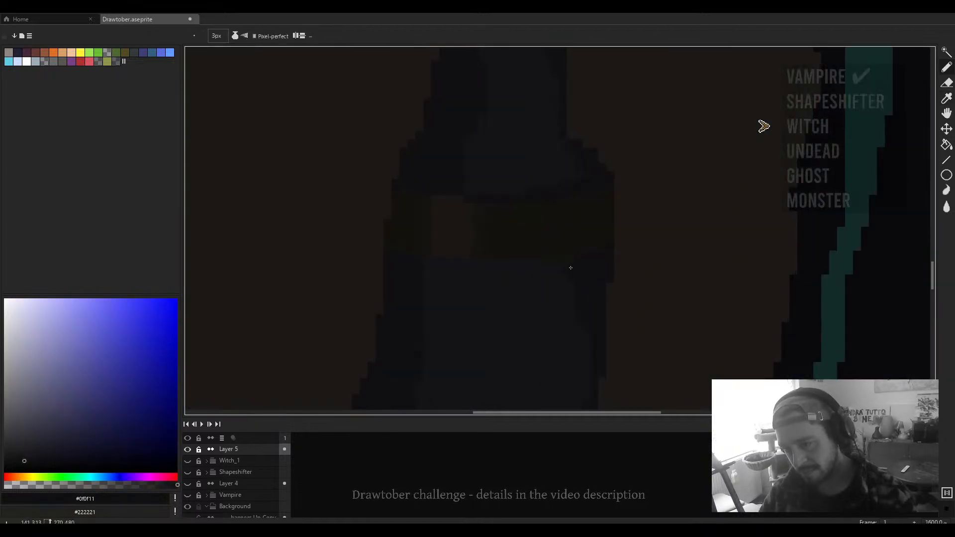
{"action": "left_click_drag", "start_coordinate": [445, 272], "coordinate": [437, 271]}
{"action": "scroll", "coordinate": [560, 275], "scroll_direction": "down", "scroll_amount": 4}
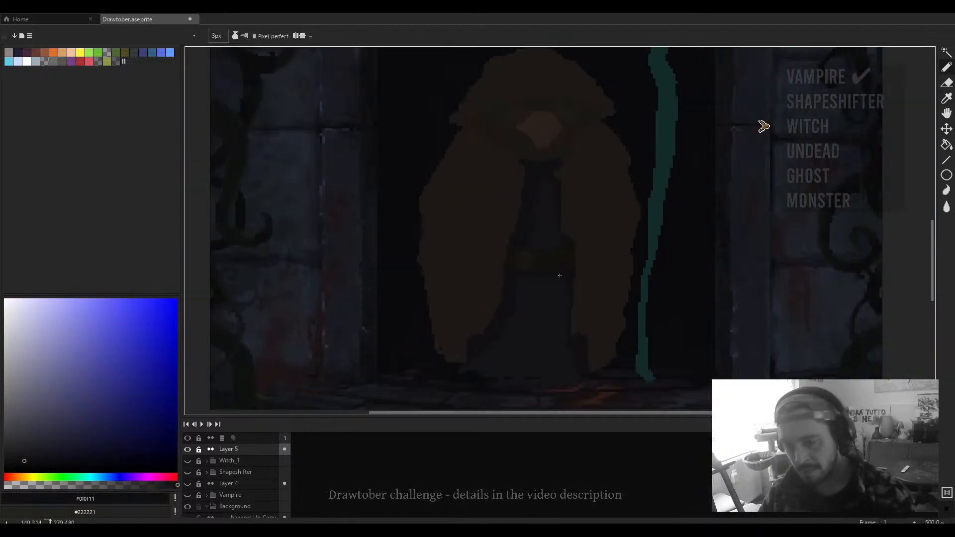
{"action": "scroll", "coordinate": [559, 275], "scroll_direction": "up", "scroll_amount": 4}
{"action": "left_click_drag", "start_coordinate": [538, 276], "coordinate": [449, 276]}
{"action": "scroll", "coordinate": [497, 277], "scroll_direction": "down", "scroll_amount": 4}
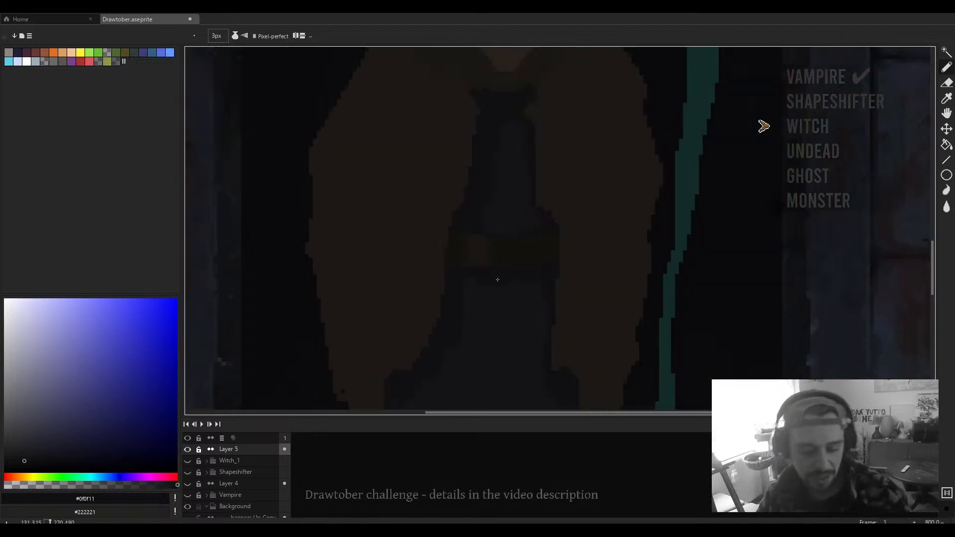
{"action": "scroll", "coordinate": [503, 277], "scroll_direction": "up", "scroll_amount": 4}
{"action": "scroll", "coordinate": [506, 277], "scroll_direction": "down", "scroll_amount": 3}
{"action": "scroll", "coordinate": [508, 277], "scroll_direction": "down", "scroll_amount": 1}
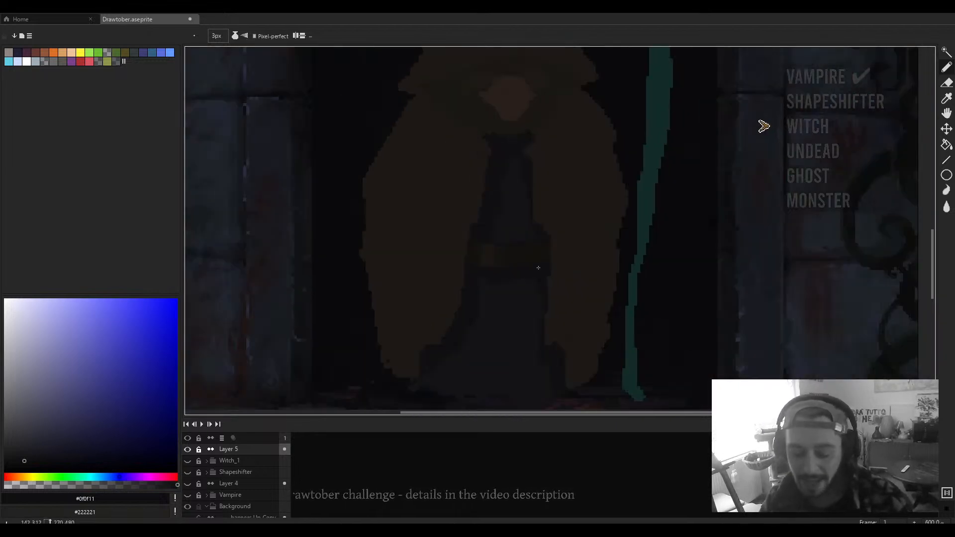
Step: Darken the top edge of the belt highlight with the 1 px Pencil in sampled belt brown #14110e
{"action": "scroll", "coordinate": [538, 267], "scroll_direction": "down", "scroll_amount": 3}
{"action": "scroll", "coordinate": [515, 259], "scroll_direction": "up", "scroll_amount": 7}
{"action": "left_click", "coordinate": [520, 228], "text": "alt"}
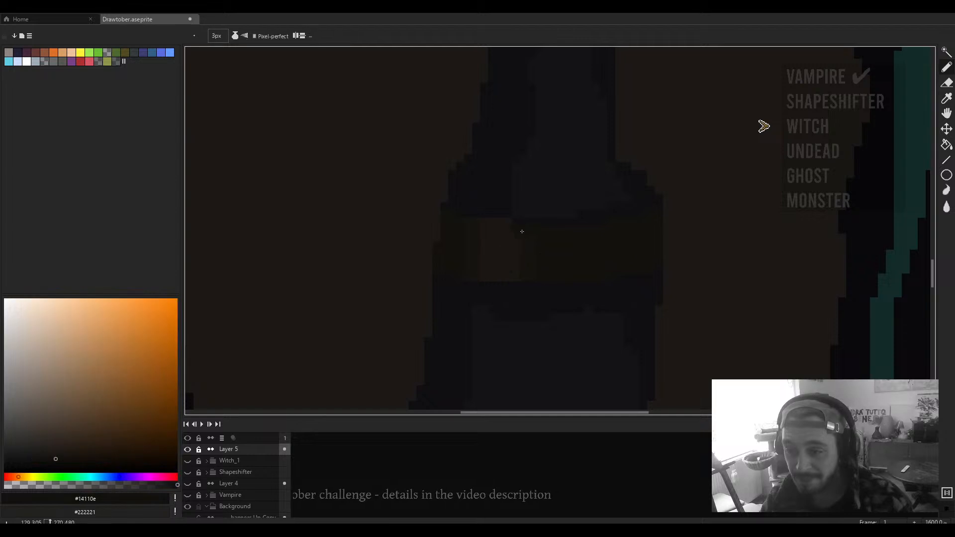
{"action": "key", "text": "minus"}
{"action": "key", "text": "minus"}
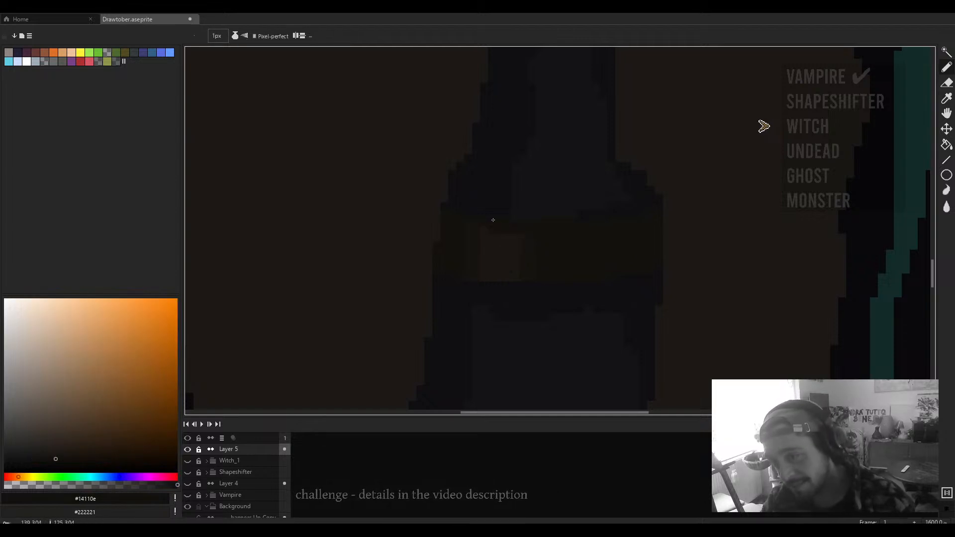
Step: Shade both ends of the belt in HSV 30°, 19, 4, outlining with the 1 px Pencil and filling with the Paint Bucket
{"action": "scroll", "coordinate": [453, 212], "scroll_direction": "down", "scroll_amount": 3}
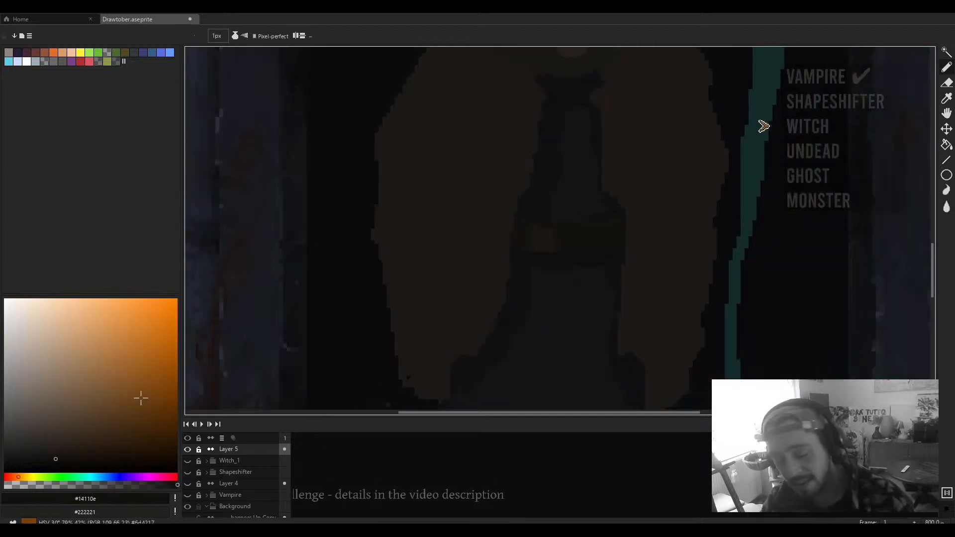
{"action": "left_click", "coordinate": [38, 464]}
{"action": "scroll", "coordinate": [453, 194], "scroll_direction": "up", "scroll_amount": 3}
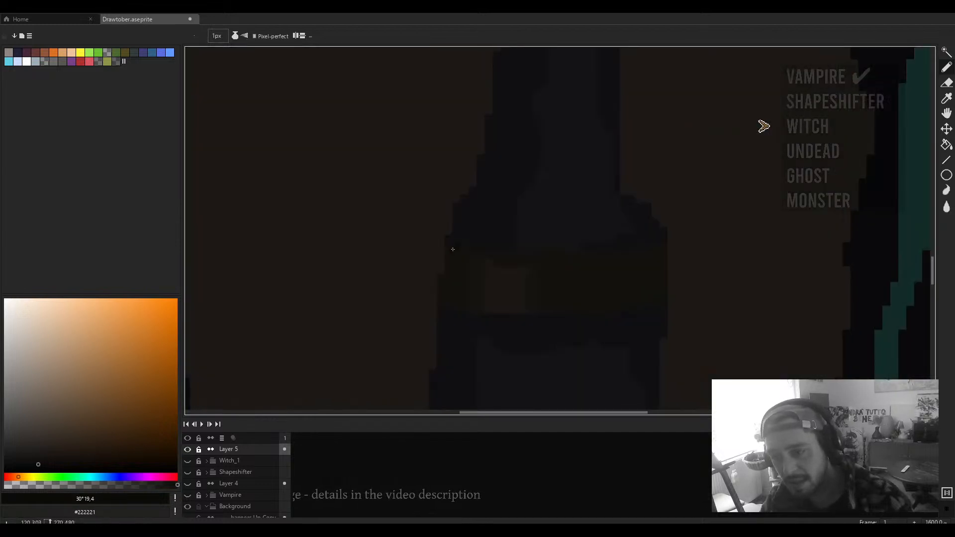
{"action": "key", "text": "ctrl+z"}
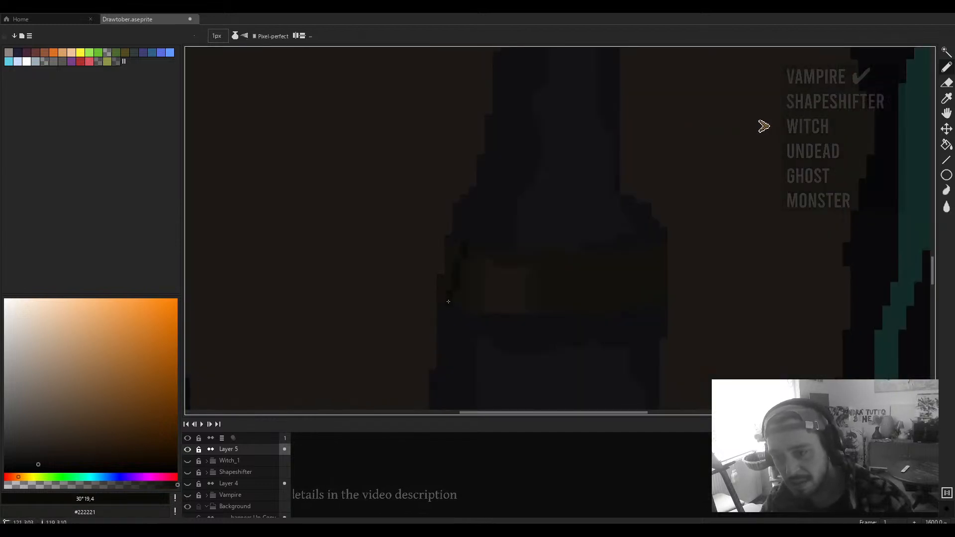
{"action": "scroll", "coordinate": [497, 274], "scroll_direction": "right", "scroll_amount": 3}
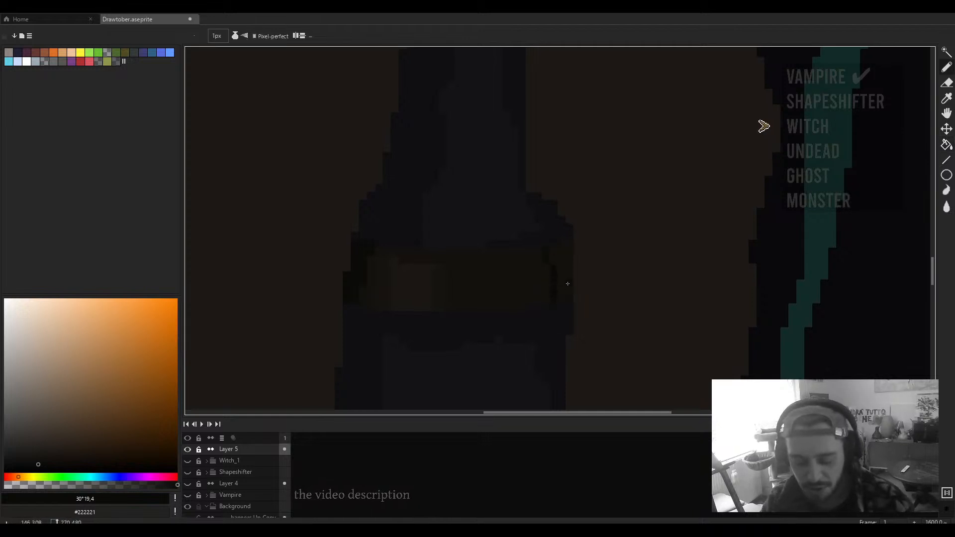
{"action": "key", "text": "g"}
{"action": "scroll", "coordinate": [558, 288], "scroll_direction": "down", "scroll_amount": 6}
{"action": "scroll", "coordinate": [561, 276], "scroll_direction": "up", "scroll_amount": 6}
Step: Select the dark shading at both belt ends with the Magic Wand and raise its Hue/Saturation value (V) by 36
{"action": "key", "text": "v"}
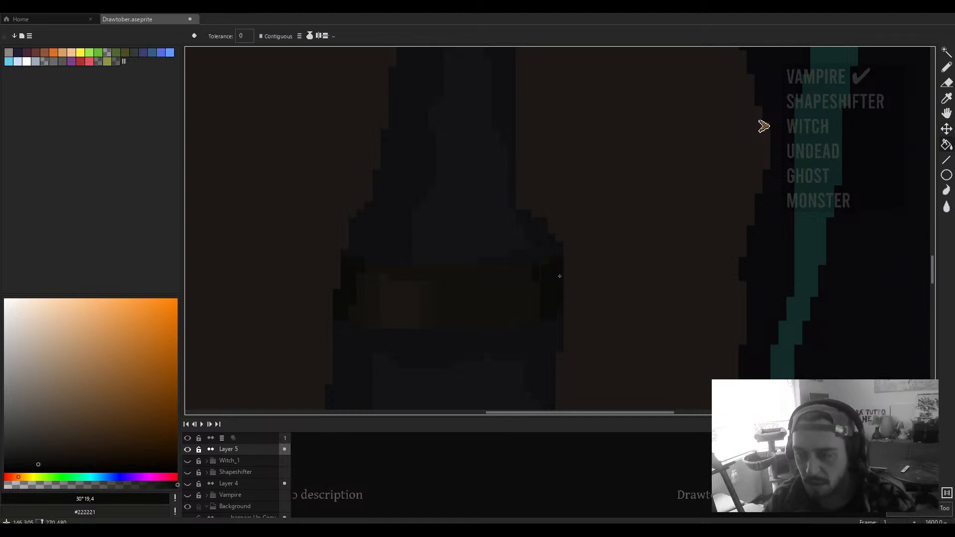
{"action": "key", "text": "w"}
{"action": "left_click", "coordinate": [562, 288]}
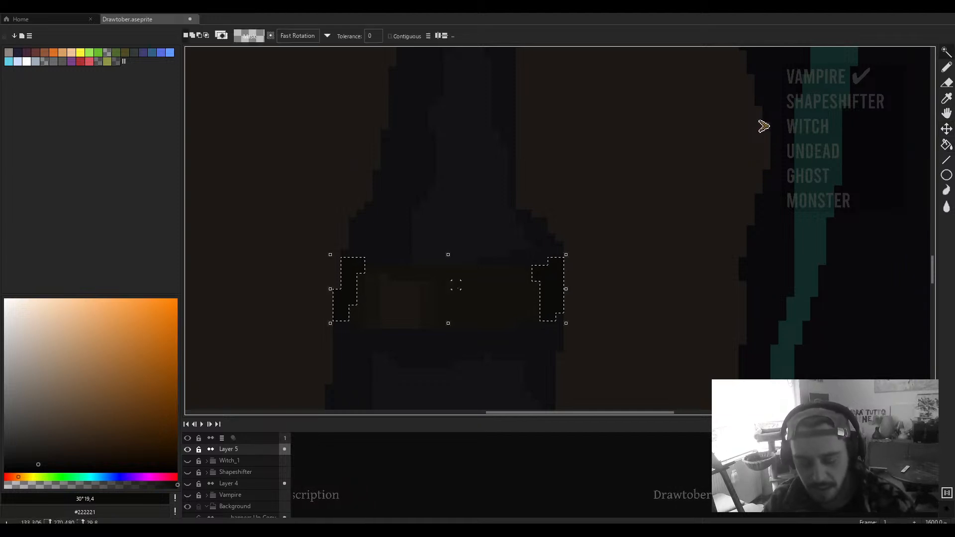
{"action": "key", "text": "ctrl+u"}
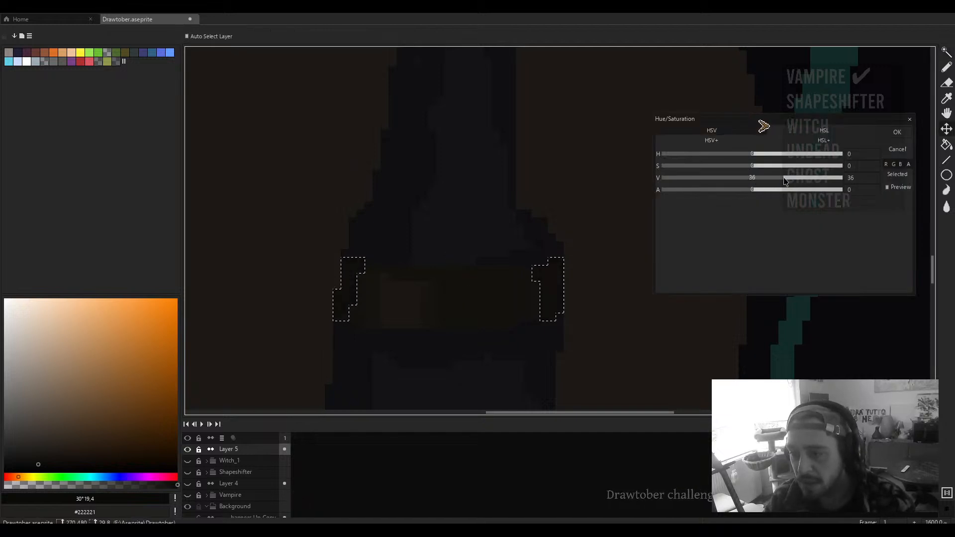
{"action": "left_click", "coordinate": [897, 132]}
{"action": "scroll", "coordinate": [560, 236], "scroll_direction": "down", "scroll_amount": 6}
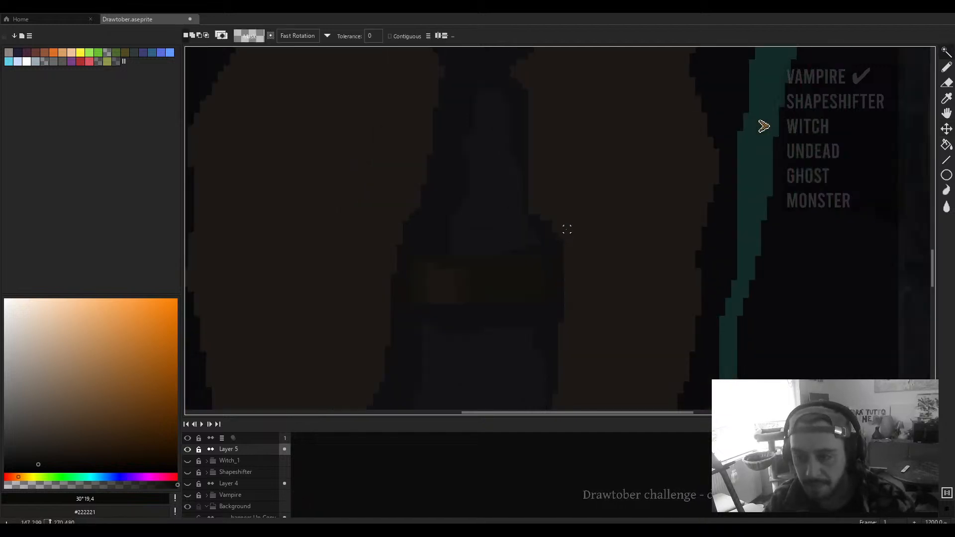
Step: Refine the belt's highlight and shading transitions with the 1 px Pencil, using sampled browns #14110e and #100f0c
{"action": "scroll", "coordinate": [547, 227], "scroll_direction": "up", "scroll_amount": 7}
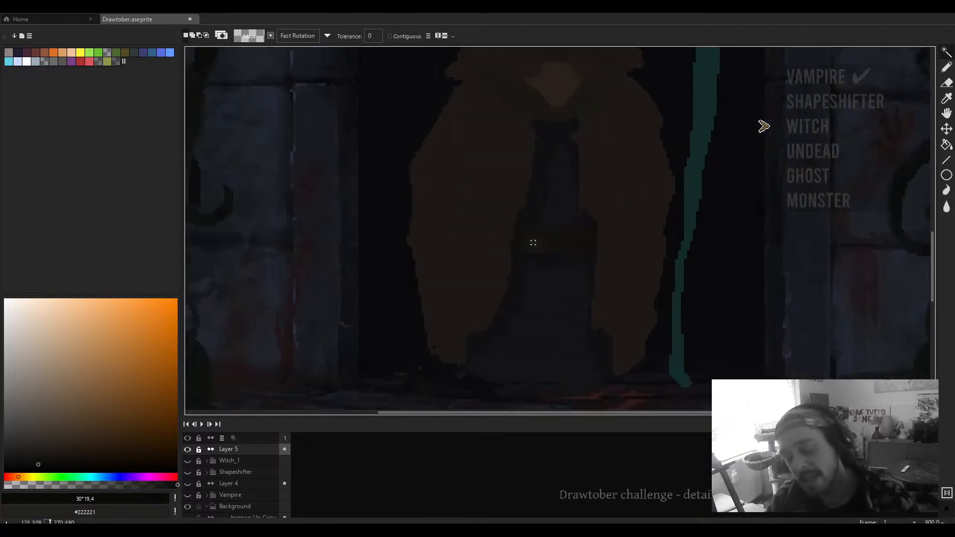
{"action": "key", "text": "i"}
{"action": "left_click", "coordinate": [572, 257]}
{"action": "key", "text": "b"}
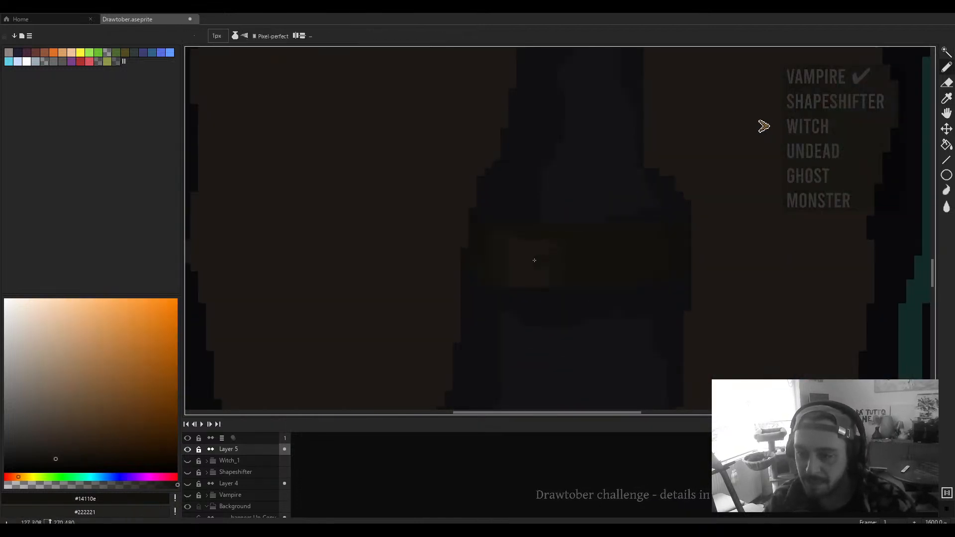
{"action": "scroll", "coordinate": [478, 256], "scroll_direction": "down", "scroll_amount": 6}
{"action": "scroll", "coordinate": [587, 253], "scroll_direction": "up", "scroll_amount": 6}
{"action": "key", "text": "i"}
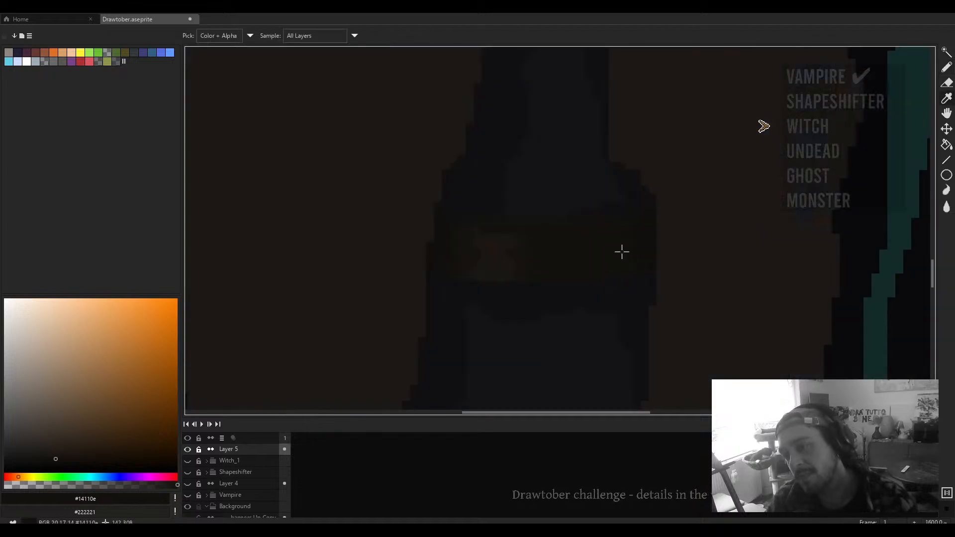
{"action": "left_click", "coordinate": [548, 254]}
{"action": "key", "text": "b"}
{"action": "scroll", "coordinate": [626, 246], "scroll_direction": "down", "scroll_amount": 4}
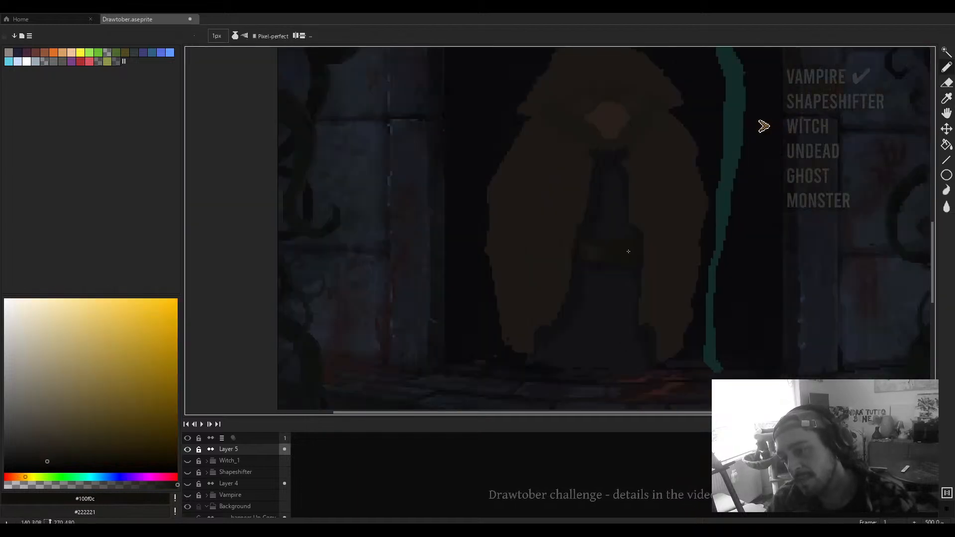
Step: Paint the upper and lower arcs of the belt buckle with the 3 px Pencil in HSV 45°, 18, 14
{"action": "left_click", "coordinate": [59, 443]}
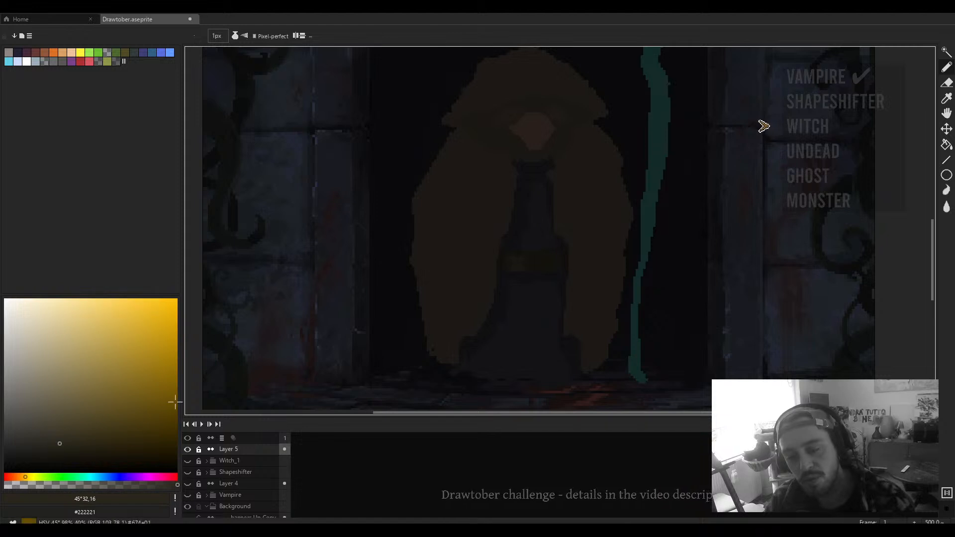
{"action": "scroll", "coordinate": [547, 259], "scroll_direction": "down", "scroll_amount": 2}
{"action": "scroll", "coordinate": [519, 274], "scroll_direction": "up", "scroll_amount": 4}
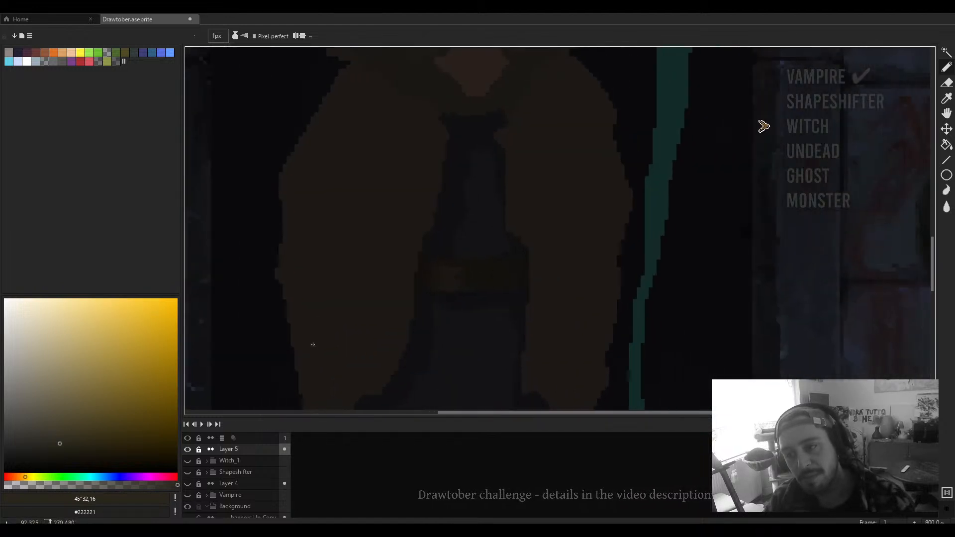
{"action": "left_click", "coordinate": [35, 447]}
{"action": "key", "text": "plus"}
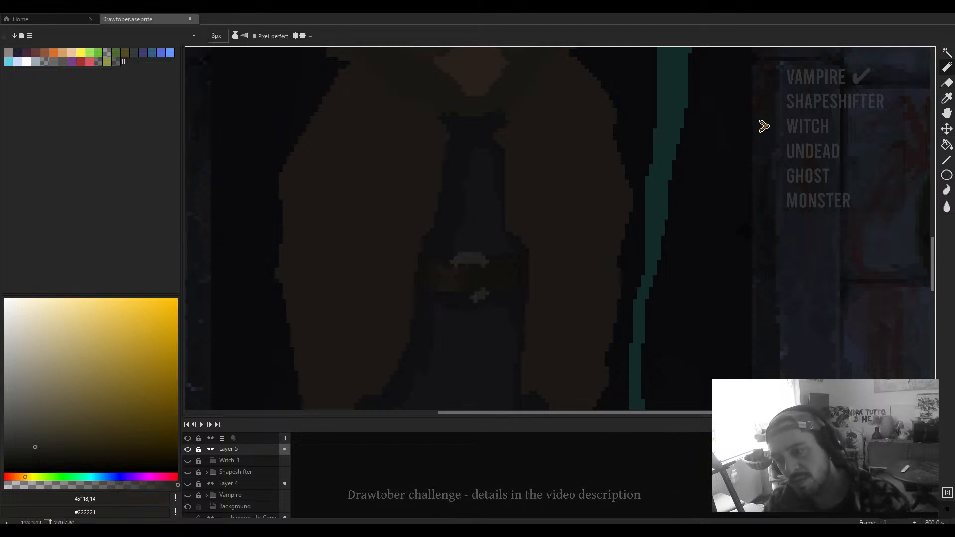
{"action": "scroll", "coordinate": [507, 297], "scroll_direction": "down", "scroll_amount": 4}
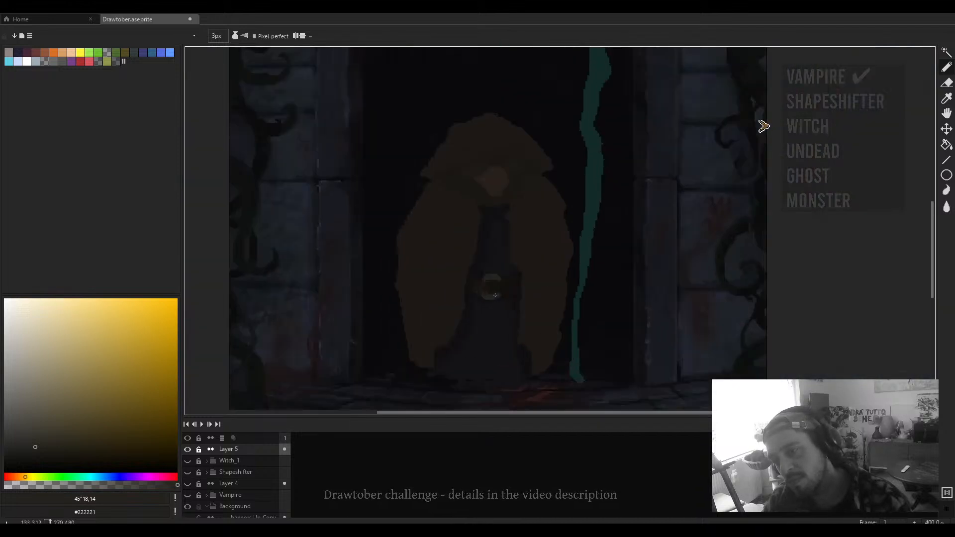
{"action": "scroll", "coordinate": [468, 304], "scroll_direction": "up", "scroll_amount": 7}
{"action": "scroll", "coordinate": [513, 303], "scroll_direction": "down", "scroll_amount": 5}
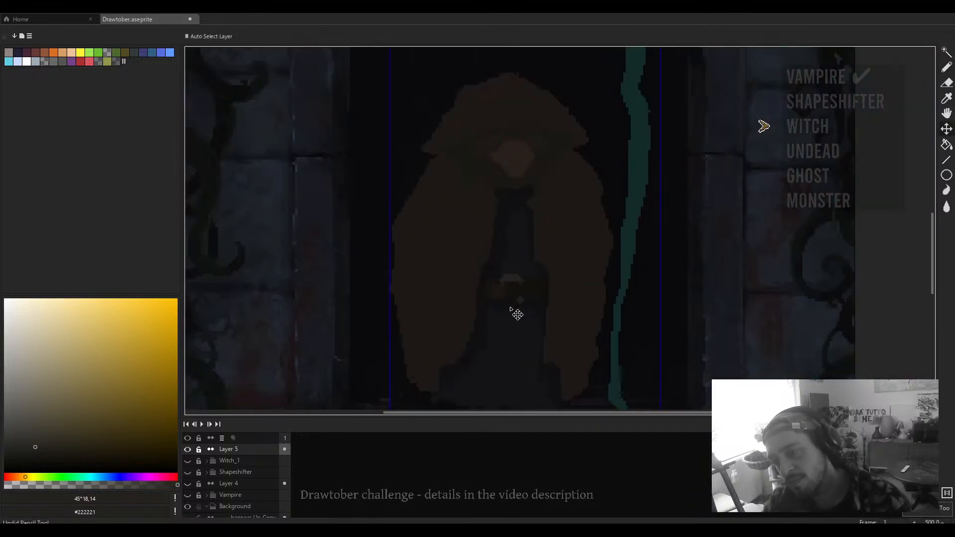
{"action": "scroll", "coordinate": [516, 302], "scroll_direction": "up", "scroll_amount": 4}
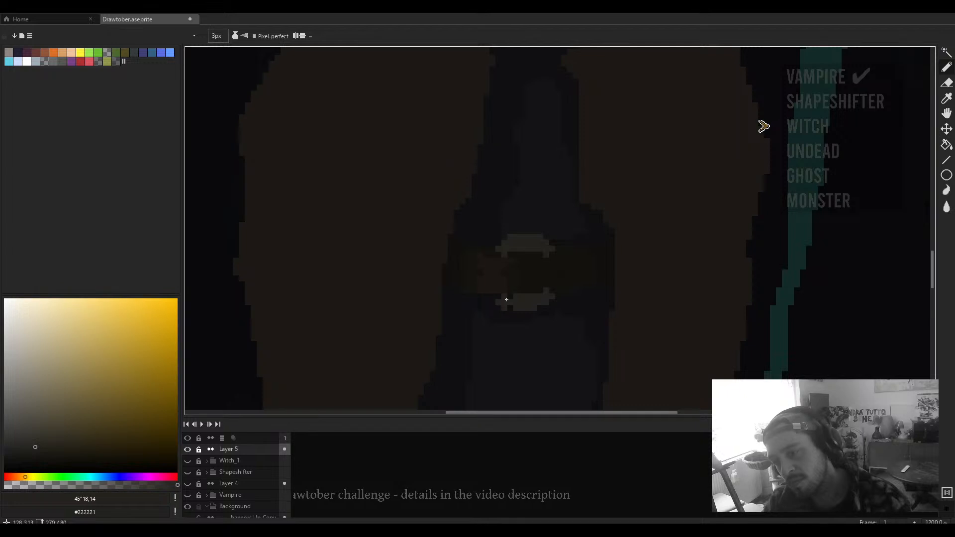
{"action": "scroll", "coordinate": [506, 299], "scroll_direction": "down", "scroll_amount": 8}
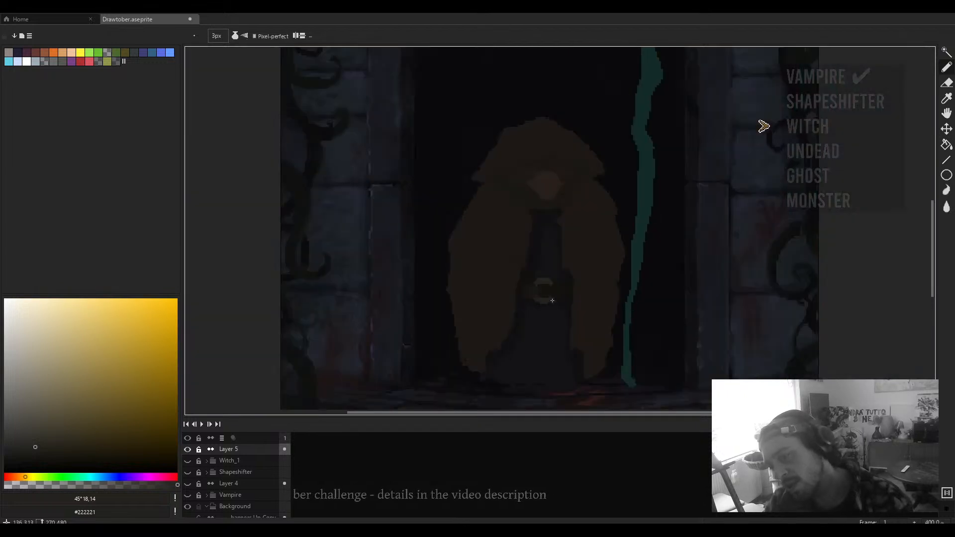
Step: Add the buckle's prong and close its sides with the 1 px Pencil in the same grey-brown
{"action": "scroll", "coordinate": [554, 299], "scroll_direction": "up", "scroll_amount": 12}
{"action": "key", "text": "minus"}
{"action": "key", "text": "minus"}
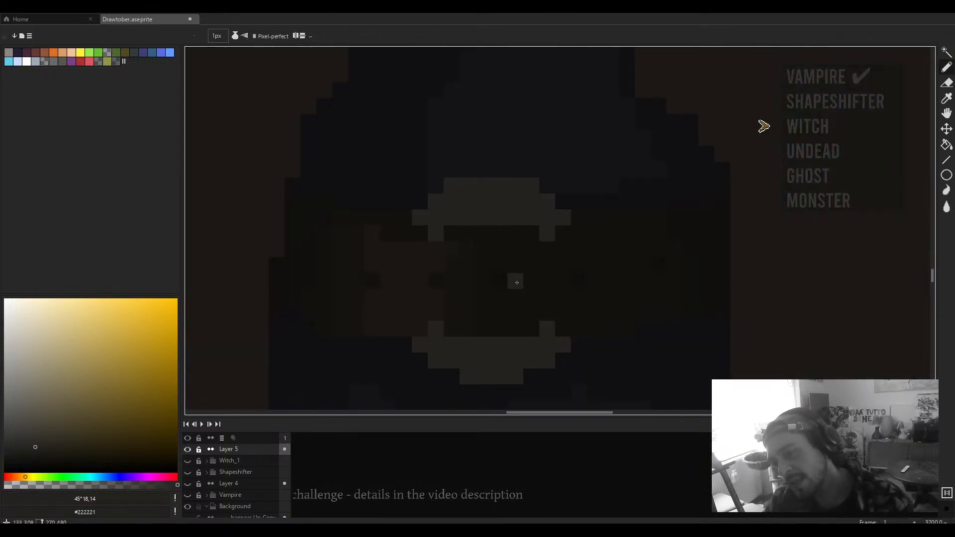
{"action": "scroll", "coordinate": [498, 276], "scroll_direction": "down", "scroll_amount": 5}
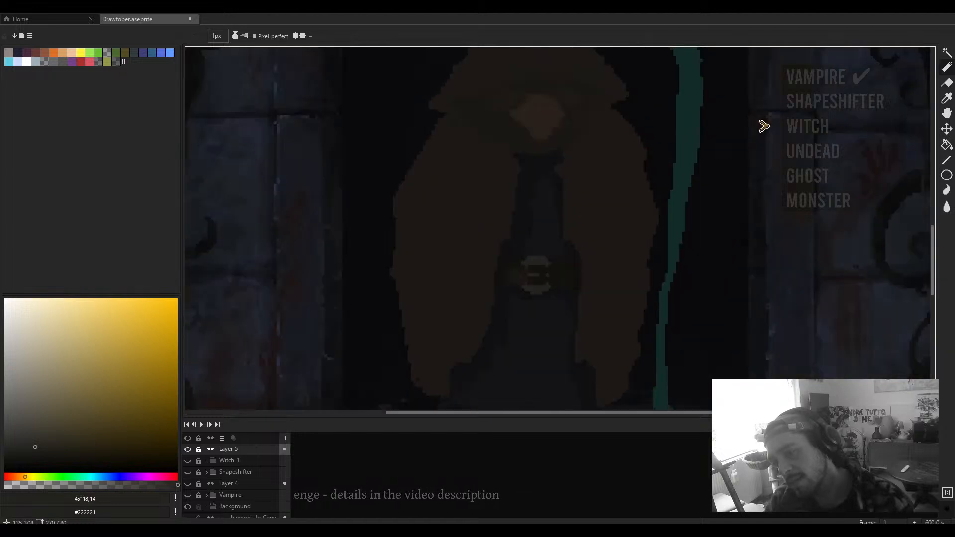
{"action": "scroll", "coordinate": [548, 273], "scroll_direction": "up", "scroll_amount": 1}
{"action": "scroll", "coordinate": [551, 274], "scroll_direction": "up", "scroll_amount": 3}
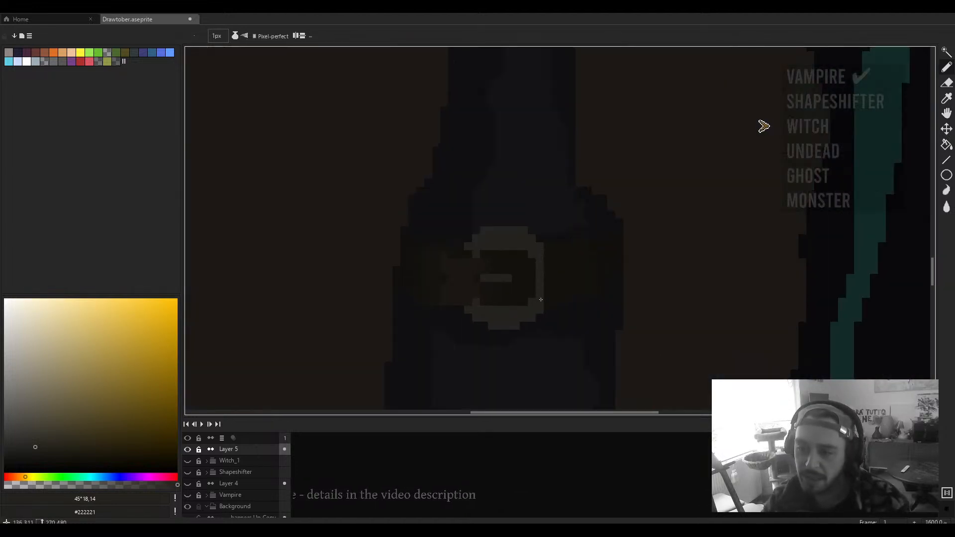
{"action": "scroll", "coordinate": [532, 279], "scroll_direction": "down", "scroll_amount": 7}
{"action": "scroll", "coordinate": [537, 257], "scroll_direction": "up", "scroll_amount": 2}
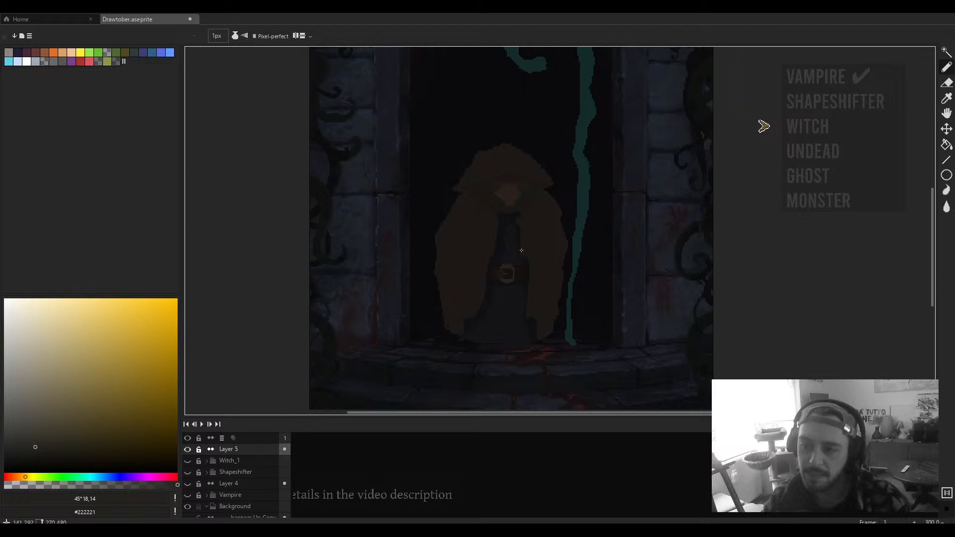
Step: Outline the hood's inner shadow on both sides of the face with the 1 px Pencil in HSV 30°, 22, 6 and fill it with the Paint Bucket
{"action": "scroll", "coordinate": [506, 257], "scroll_direction": "up", "scroll_amount": 2}
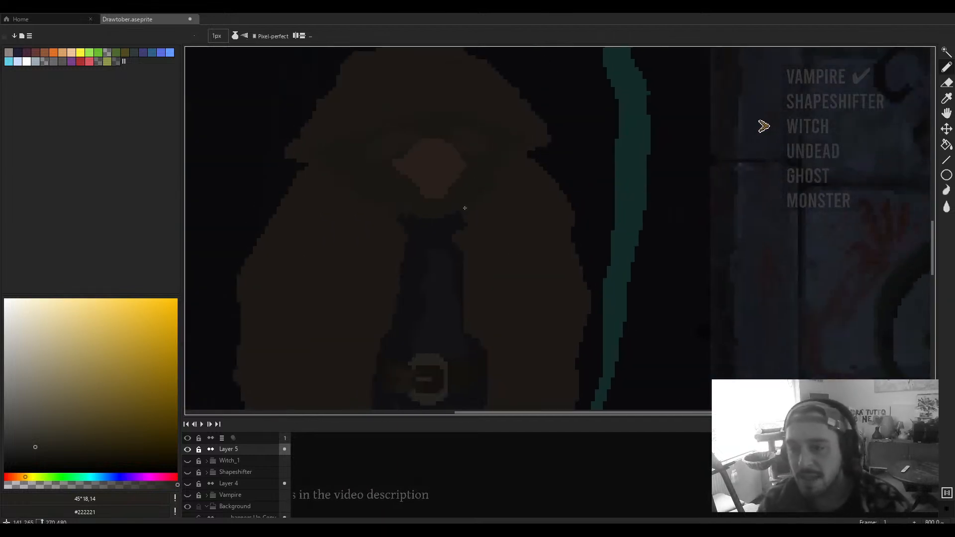
{"action": "left_click", "coordinate": [427, 221], "text": "alt"}
{"action": "left_click", "coordinate": [43, 461]}
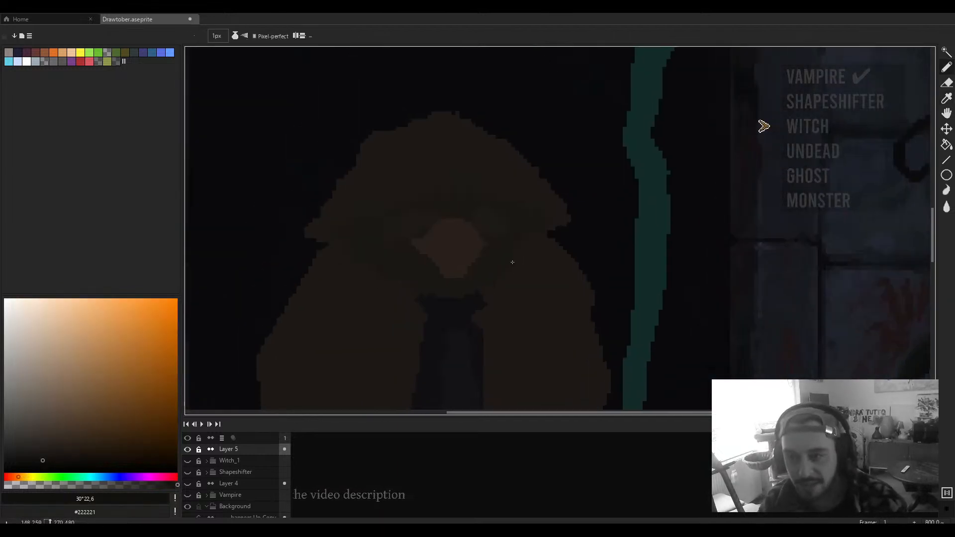
{"action": "scroll", "coordinate": [481, 293], "scroll_direction": "up", "scroll_amount": 2}
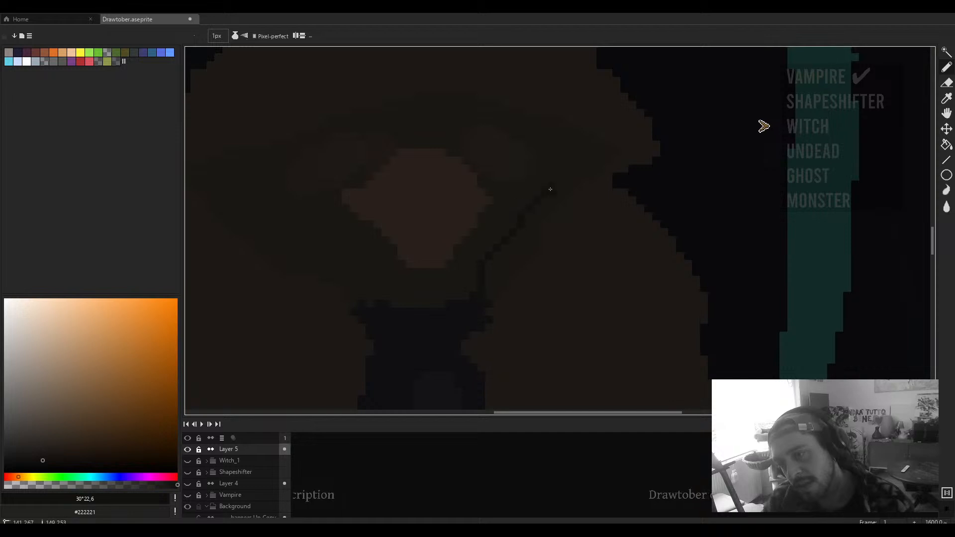
{"action": "left_click_drag", "start_coordinate": [393, 270], "coordinate": [471, 261]}
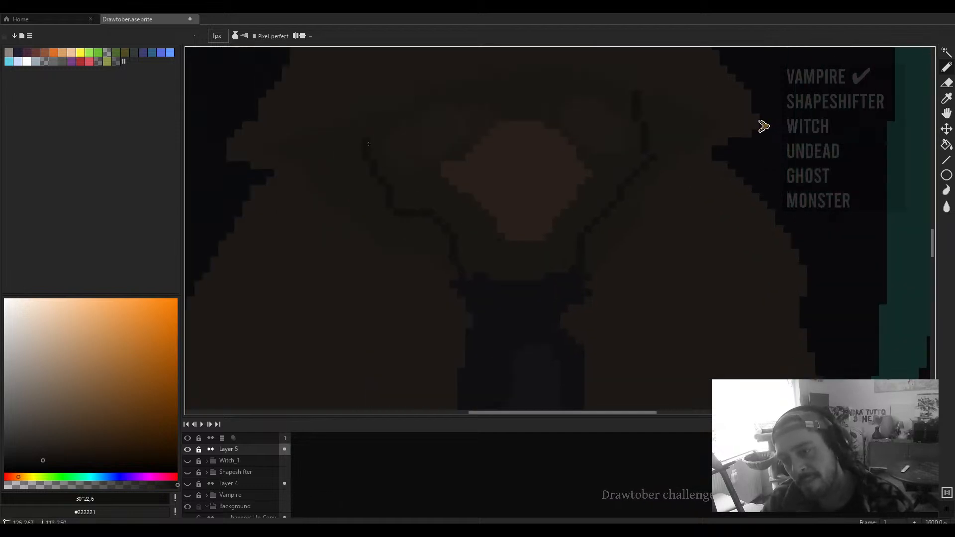
{"action": "key", "text": "g"}
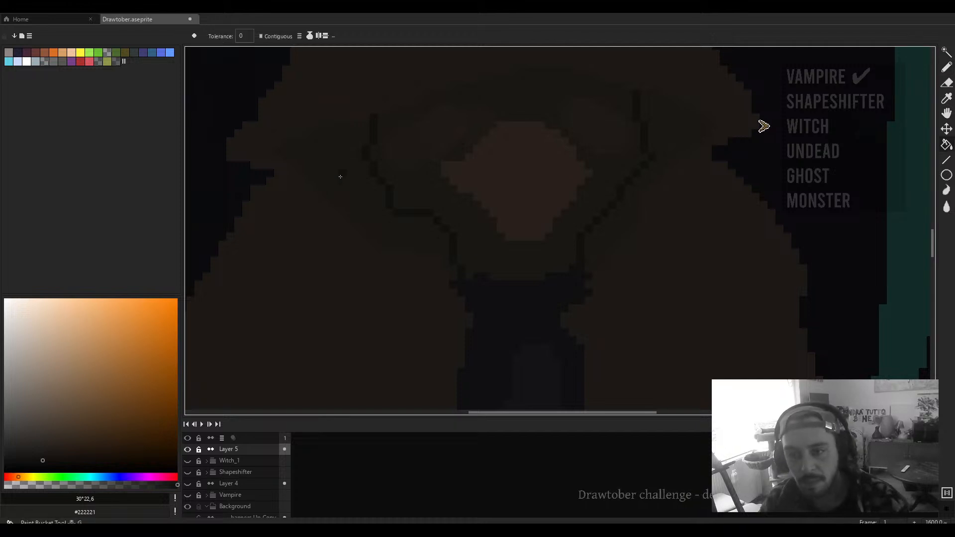
{"action": "scroll", "coordinate": [646, 172], "scroll_direction": "down", "scroll_amount": 2}
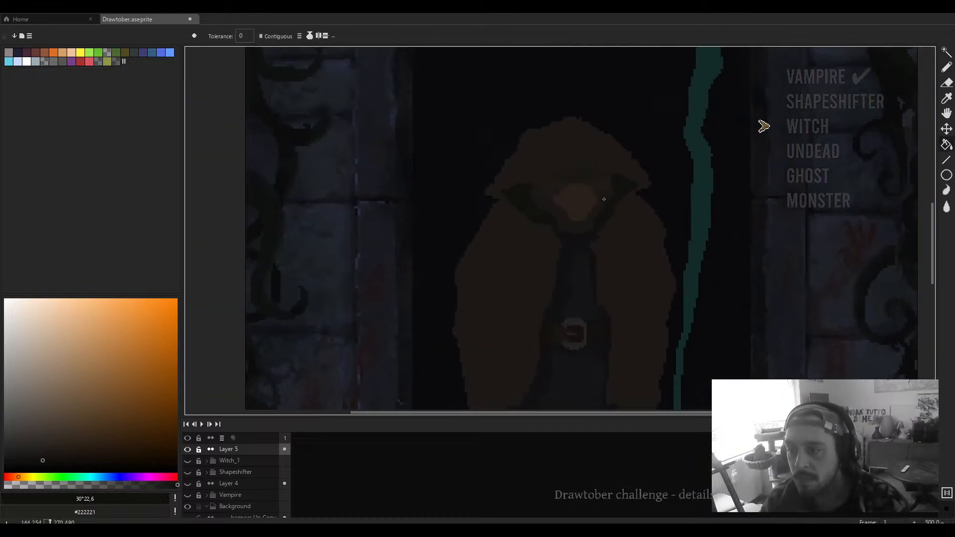
{"action": "scroll", "coordinate": [572, 218], "scroll_direction": "up", "scroll_amount": 1}
Step: Widen the dark hood shadow towards the face on both sides with the 4 px Pencil
{"action": "key", "text": "b"}
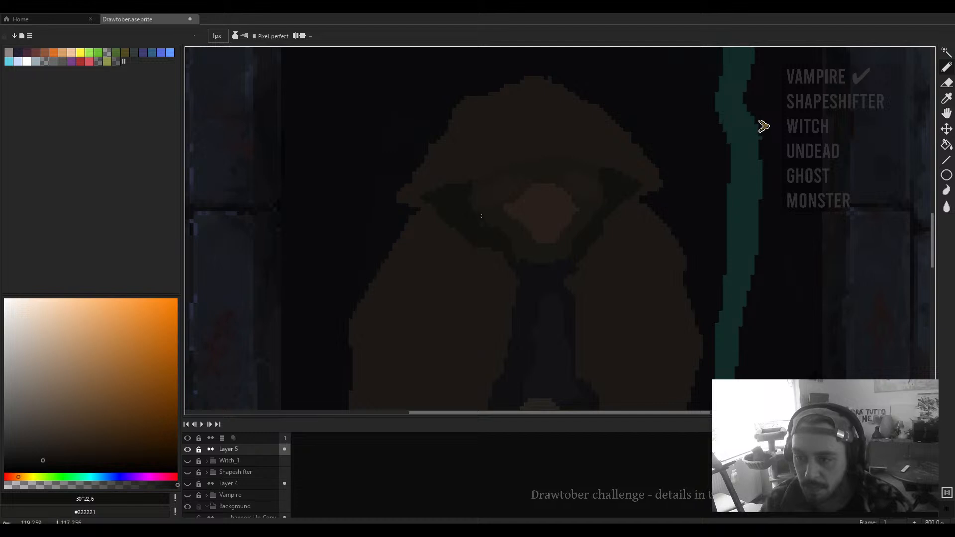
{"action": "scroll", "coordinate": [482, 216], "scroll_direction": "up", "scroll_amount": 1}
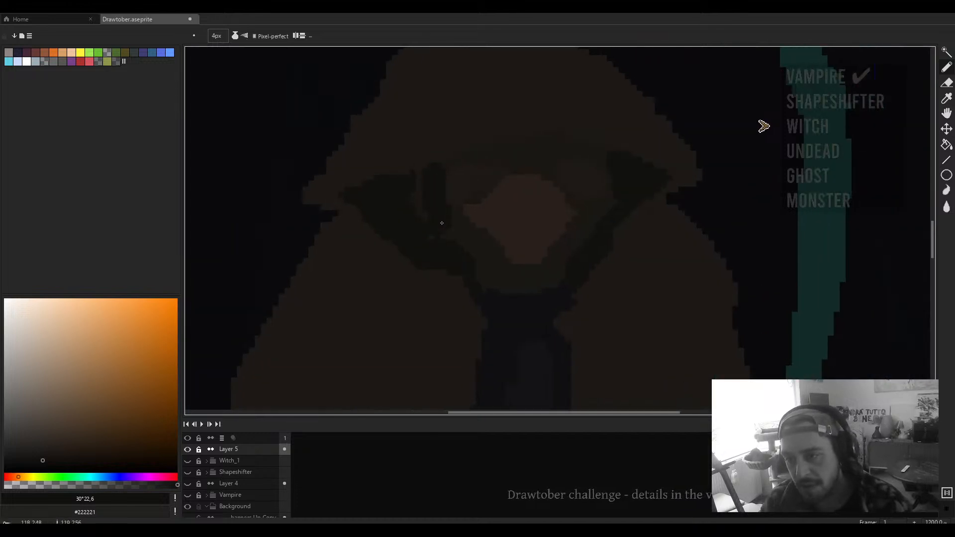
{"action": "left_click_drag", "start_coordinate": [611, 182], "coordinate": [519, 211]}
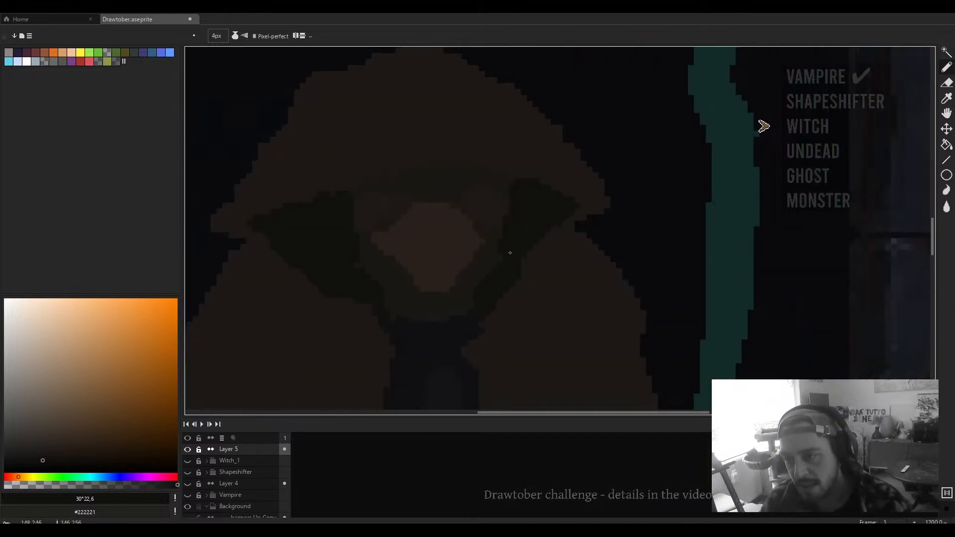
{"action": "scroll", "coordinate": [510, 252], "scroll_direction": "down", "scroll_amount": 4}
Step: Trim the nose with the 4 px Pencil in #1a1714 and paint the brow and mouth area in #1f1a16
{"action": "scroll", "coordinate": [508, 271], "scroll_direction": "up", "scroll_amount": 3}
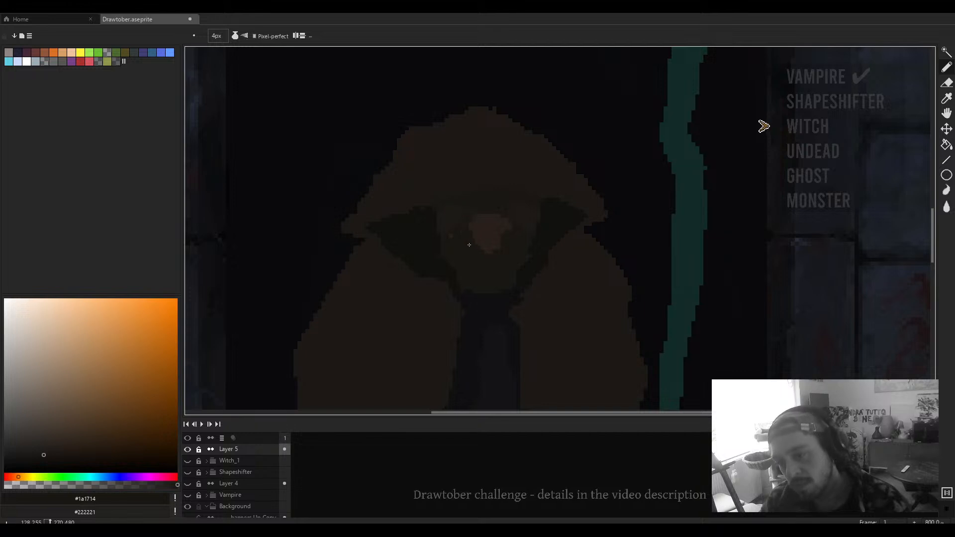
{"action": "left_click", "coordinate": [482, 226], "text": "alt"}
{"action": "scroll", "coordinate": [500, 225], "scroll_direction": "up", "scroll_amount": 2}
{"action": "left_click", "coordinate": [527, 253], "text": "alt"}
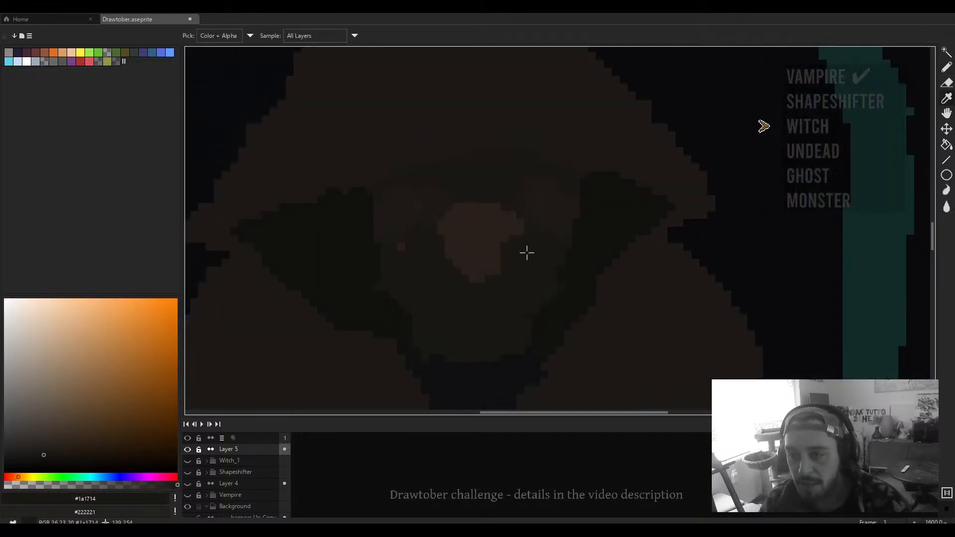
{"action": "left_click", "coordinate": [496, 212], "text": "alt"}
{"action": "scroll", "coordinate": [493, 214], "scroll_direction": "down", "scroll_amount": 3}
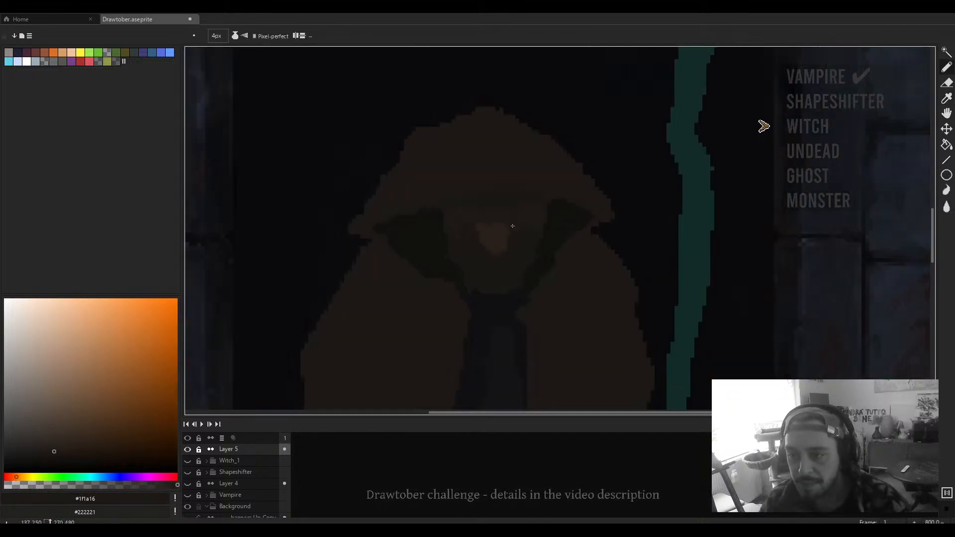
{"action": "scroll", "coordinate": [512, 239], "scroll_direction": "up", "scroll_amount": 3}
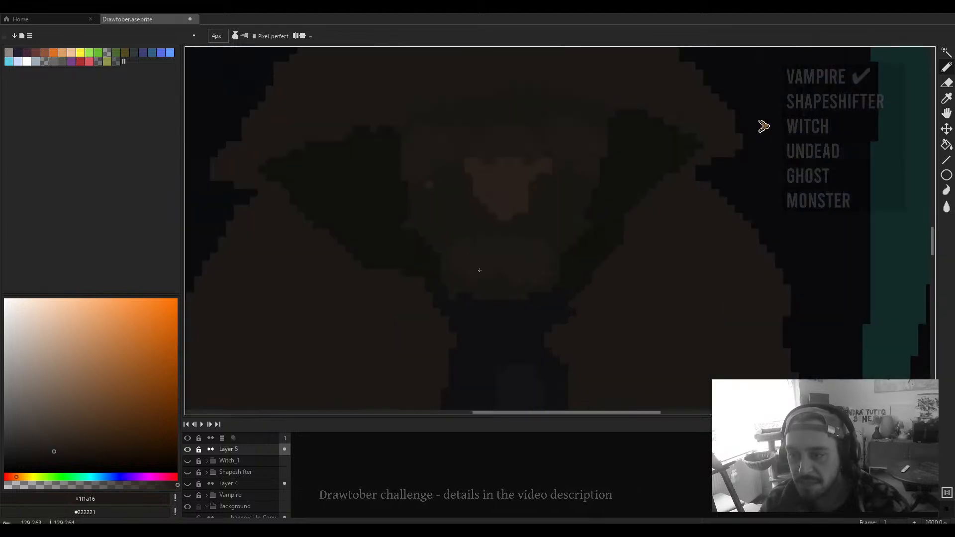
Step: Draw a row of uneven upper teeth in the mouth with the 1 px Pencil in the sampled nose color #28201a
{"action": "left_click", "coordinate": [510, 199], "text": "alt"}
{"action": "key", "text": "minus"}
{"action": "key", "text": "minus"}
{"action": "key", "text": "minus"}
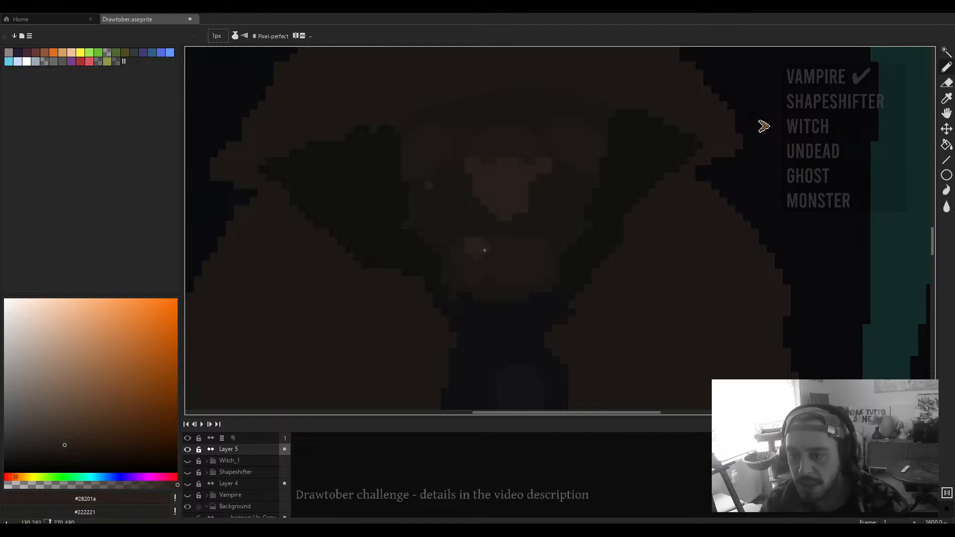
{"action": "scroll", "coordinate": [484, 251], "scroll_direction": "up", "scroll_amount": 3}
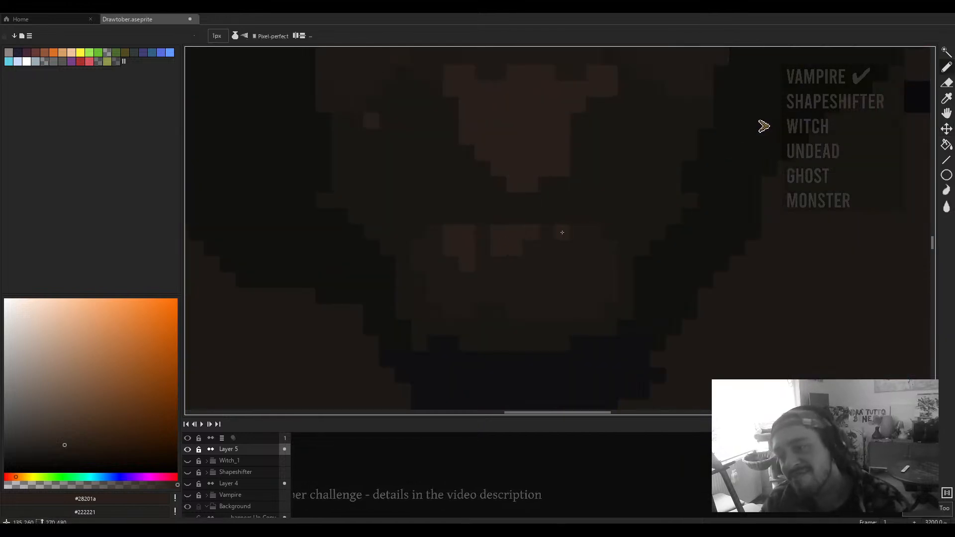
{"action": "left_click_drag", "start_coordinate": [562, 232], "coordinate": [557, 241]}
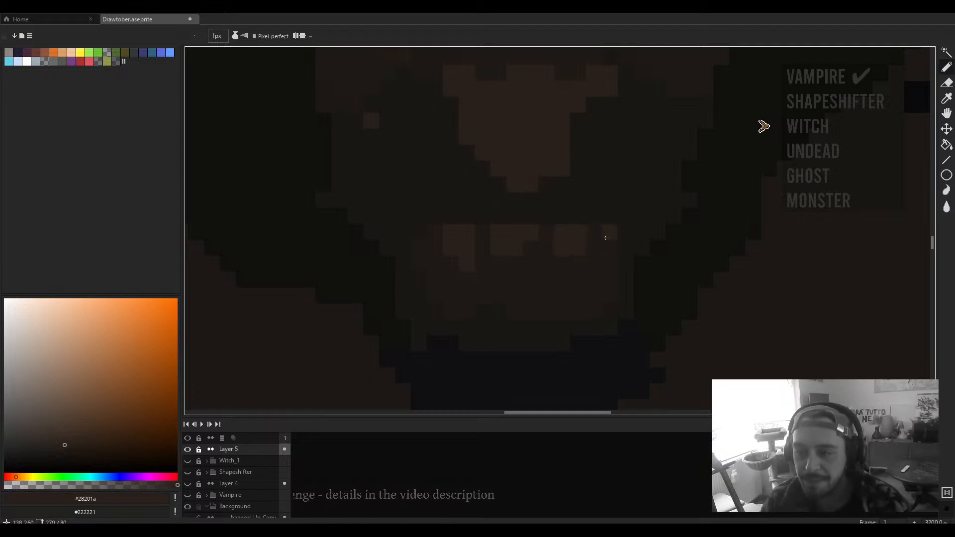
{"action": "scroll", "coordinate": [605, 234], "scroll_direction": "down", "scroll_amount": 5}
{"action": "scroll", "coordinate": [605, 249], "scroll_direction": "up", "scroll_amount": 5}
{"action": "scroll", "coordinate": [606, 247], "scroll_direction": "down", "scroll_amount": 5}
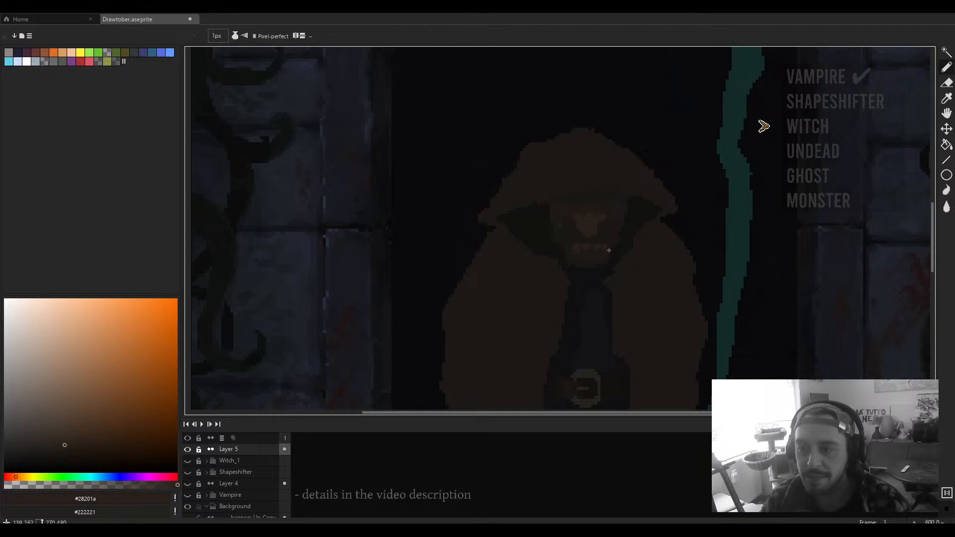
{"action": "scroll", "coordinate": [591, 242], "scroll_direction": "up", "scroll_amount": 5}
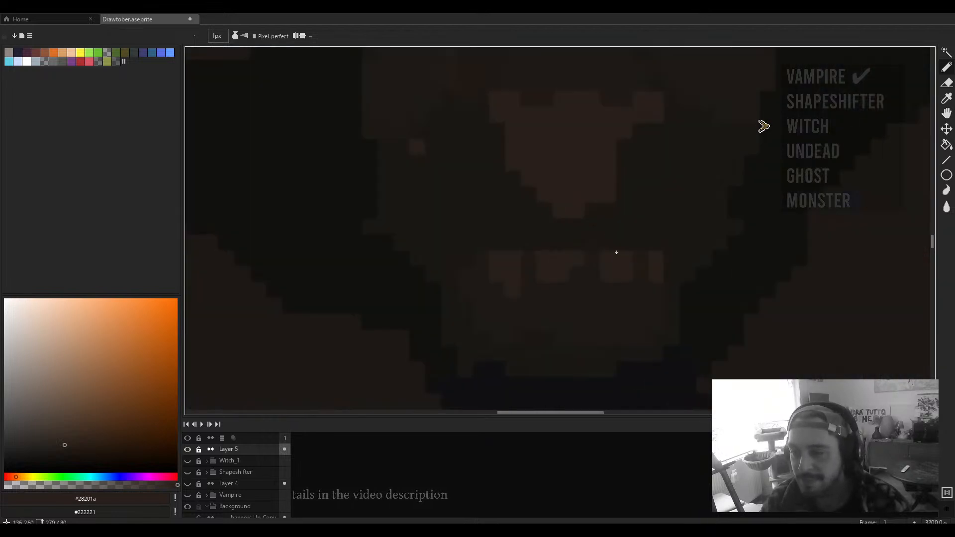
{"action": "scroll", "coordinate": [571, 248], "scroll_direction": "down", "scroll_amount": 4}
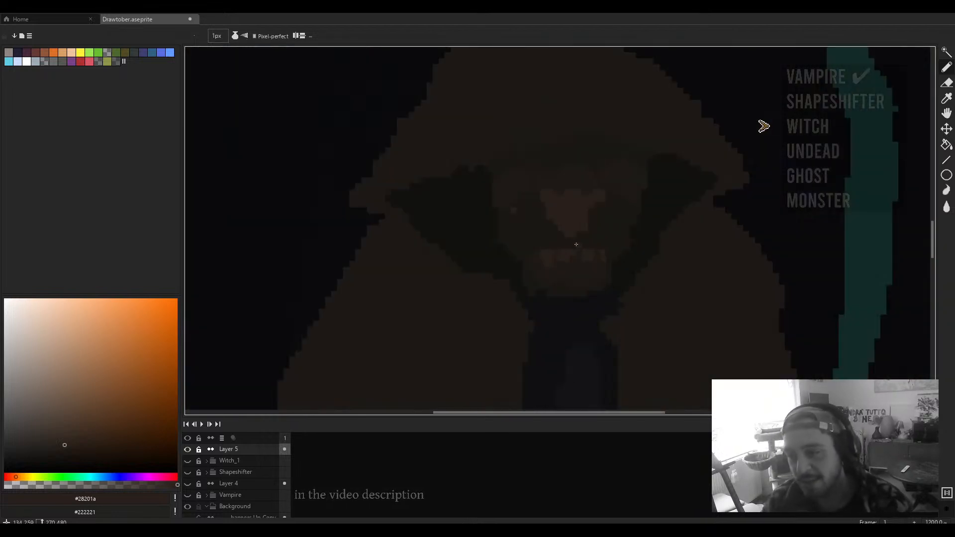
Step: Shorten and blunt the tip of the nose with the 1 px Pencil in sampled face brown #1a1714
{"action": "scroll", "coordinate": [572, 241], "scroll_direction": "up", "scroll_amount": 3}
{"action": "left_click", "coordinate": [597, 264], "text": "alt"}
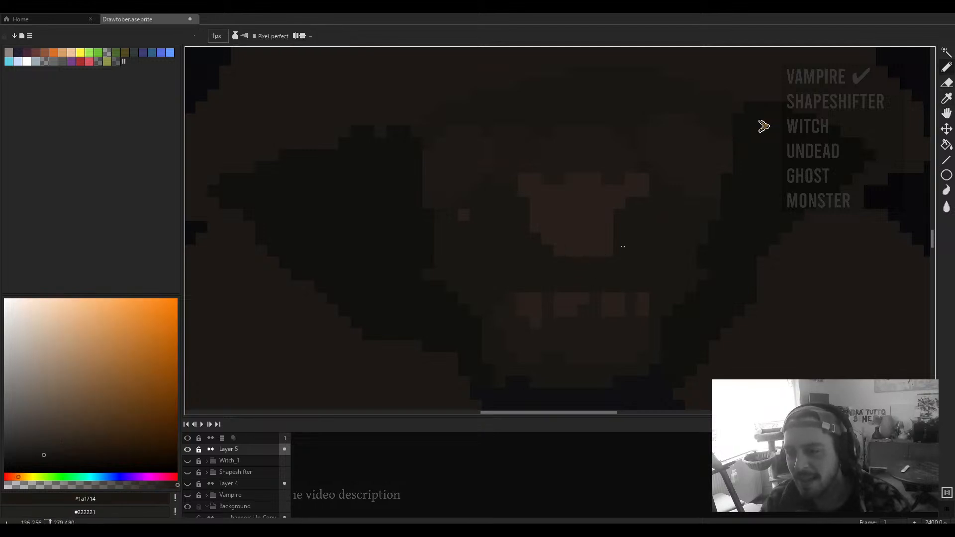
{"action": "scroll", "coordinate": [623, 246], "scroll_direction": "down", "scroll_amount": 6}
{"action": "scroll", "coordinate": [612, 246], "scroll_direction": "up", "scroll_amount": 5}
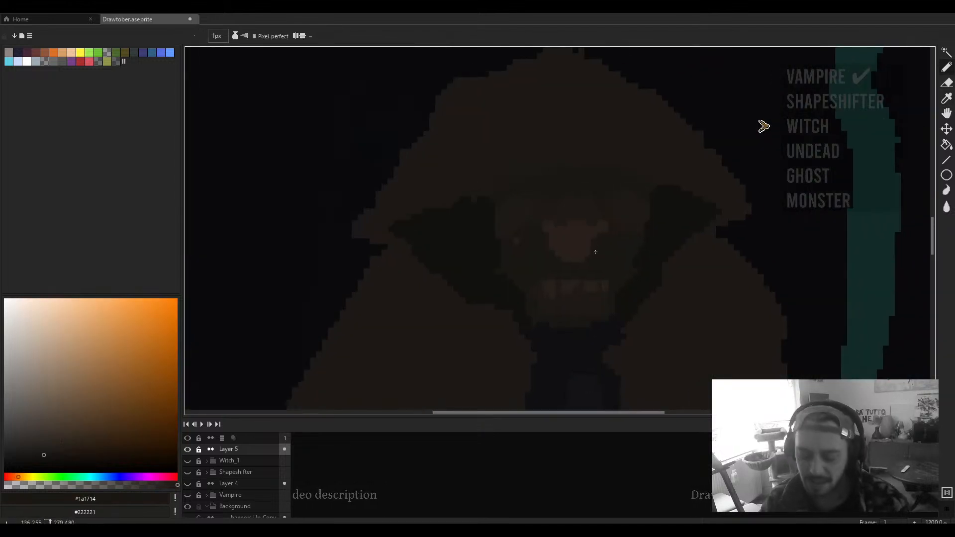
Step: Select the 16 × 12 px nose and eye area with the Rectangular Marquee and move it 2 px down and 1 px right
{"action": "key", "text": "m"}
{"action": "left_click_drag", "start_coordinate": [613, 187], "coordinate": [562, 263]}
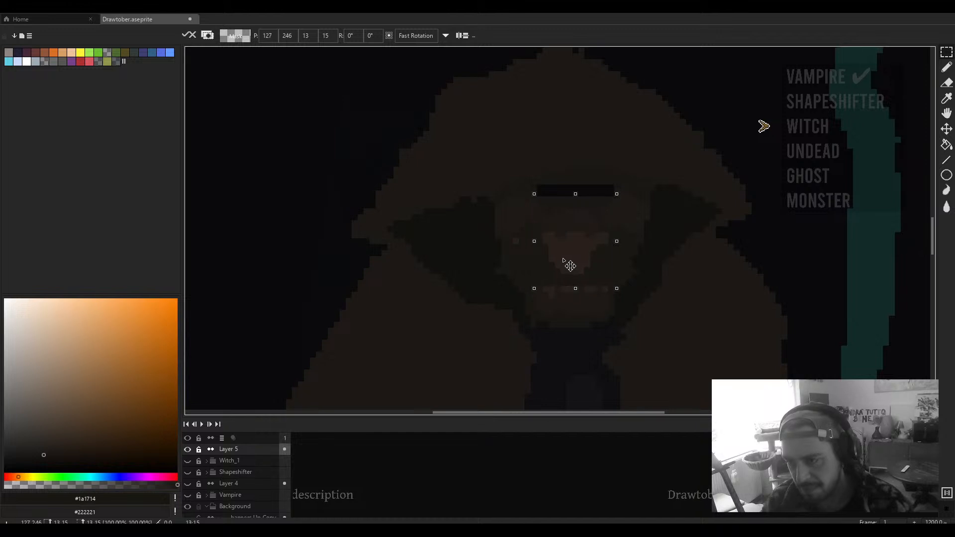
{"action": "key", "text": "ctrl+d"}
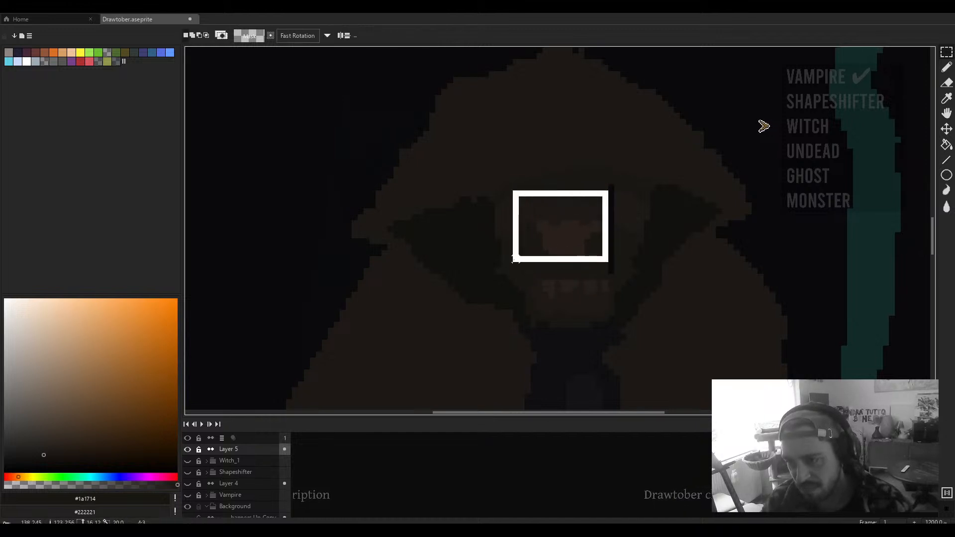
{"action": "left_click_drag", "start_coordinate": [565, 231], "coordinate": [566, 243]}
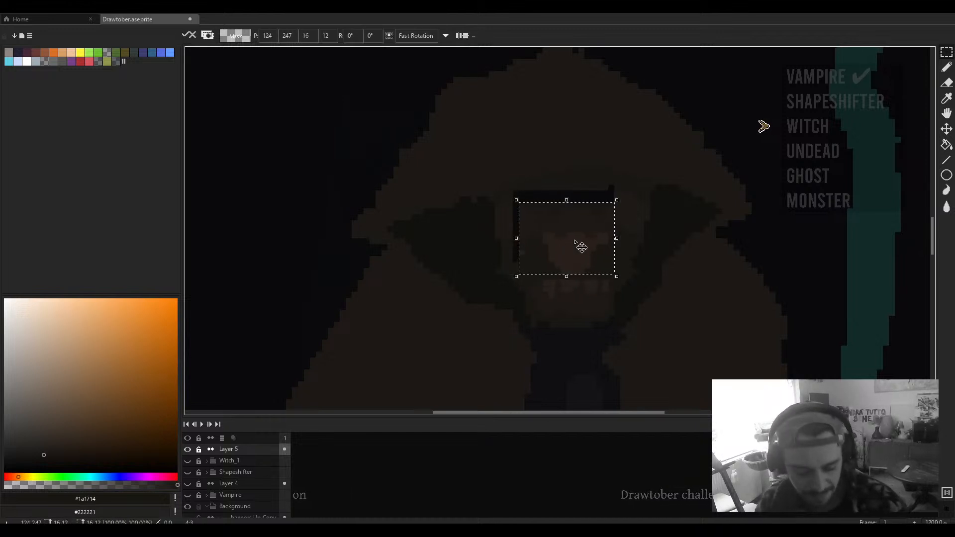
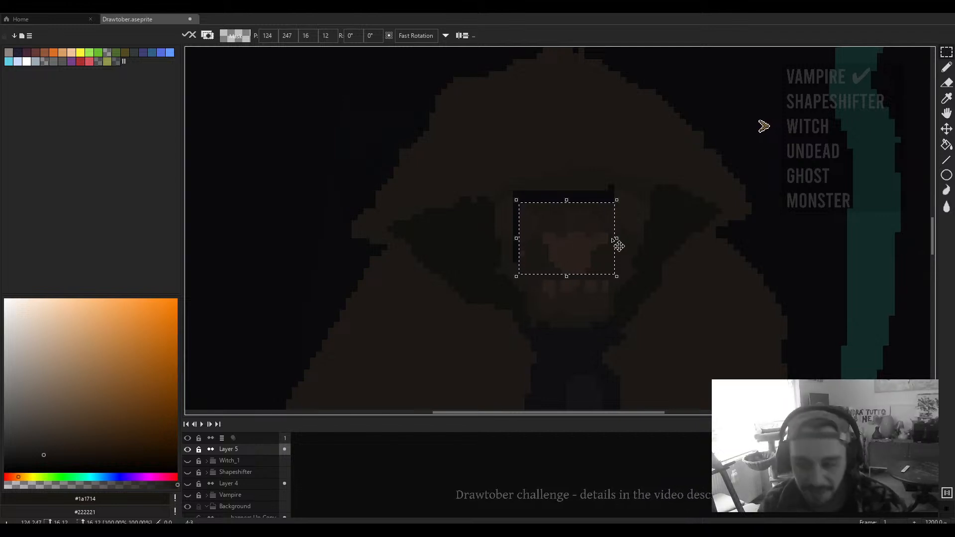
{"action": "left_click", "coordinate": [636, 253]}
{"action": "left_click_drag", "start_coordinate": [573, 248], "coordinate": [561, 255]}
Step: Fill the empty gaps above and beside the moved nose area with the 1 px Pencil in #1a1714
{"action": "key", "text": "b"}
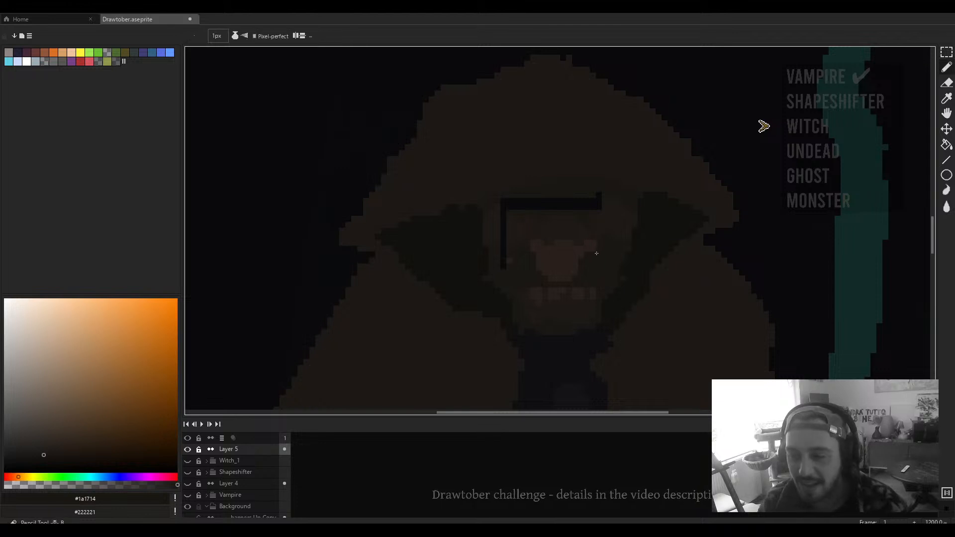
{"action": "scroll", "coordinate": [504, 263], "scroll_direction": "up", "scroll_amount": 3}
{"action": "mouse_move", "coordinate": [504, 263]}
{"action": "left_mouse_down"}
{"action": "mouse_move", "coordinate": [504, 139]}
{"action": "mouse_move", "coordinate": [690, 132]}
{"action": "left_mouse_up"}
{"action": "left_click", "coordinate": [693, 134]}
{"action": "left_click", "coordinate": [599, 134], "text": "shift"}
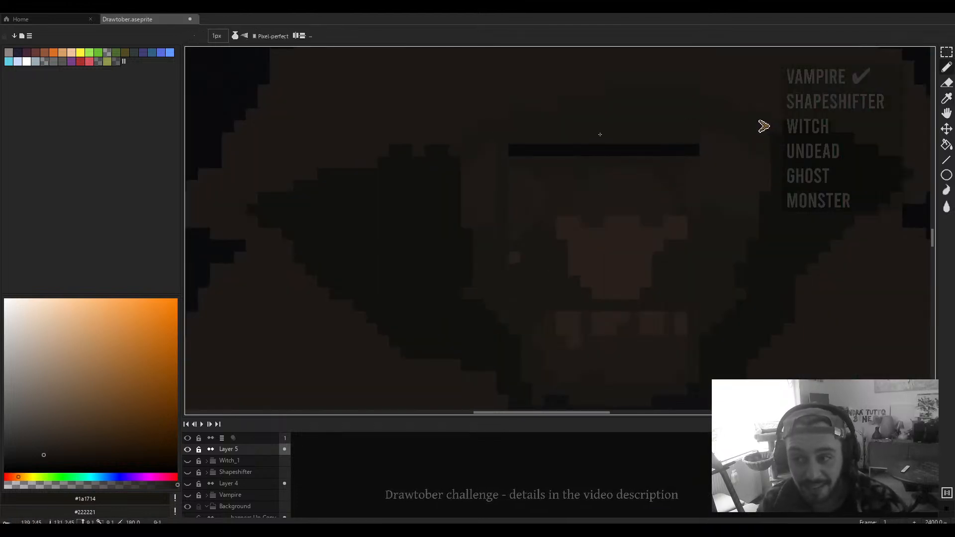
{"action": "left_click", "coordinate": [512, 151]}
{"action": "left_click", "coordinate": [694, 154], "text": "shift"}
{"action": "scroll", "coordinate": [622, 175], "scroll_direction": "down", "scroll_amount": 3}
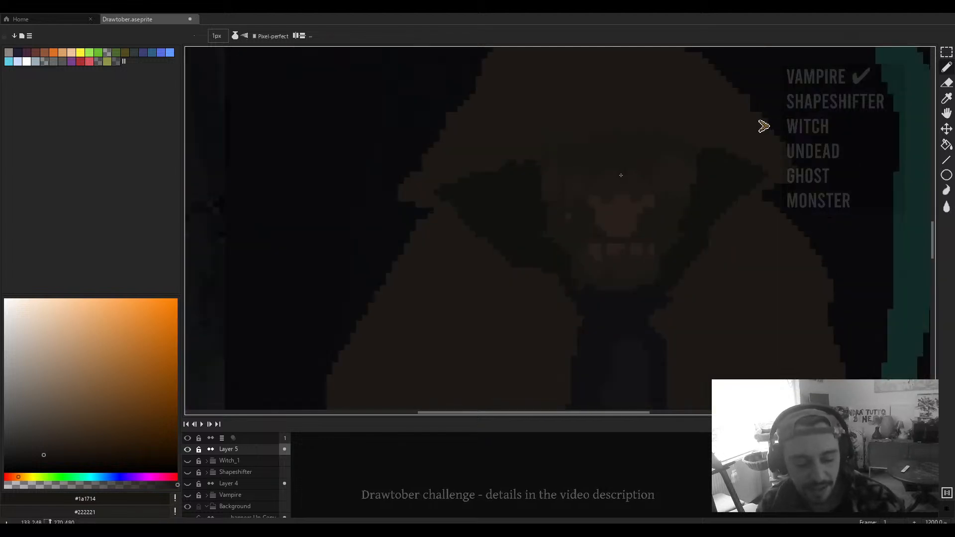
Step: Paint over the witch's forehead beneath the hood with the 5 px Pencil in #1a1714
{"action": "key", "text": "plus"}
{"action": "key", "text": "plus"}
{"action": "key", "text": "plus"}
{"action": "key", "text": "plus"}
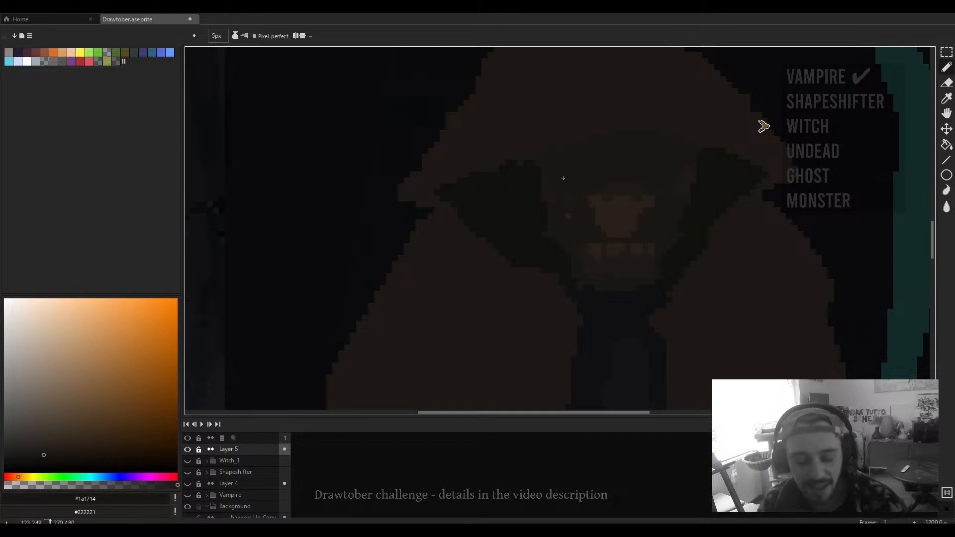
{"action": "left_click_drag", "start_coordinate": [638, 169], "coordinate": [595, 177]}
{"action": "scroll", "coordinate": [578, 178], "scroll_direction": "down", "scroll_amount": 5}
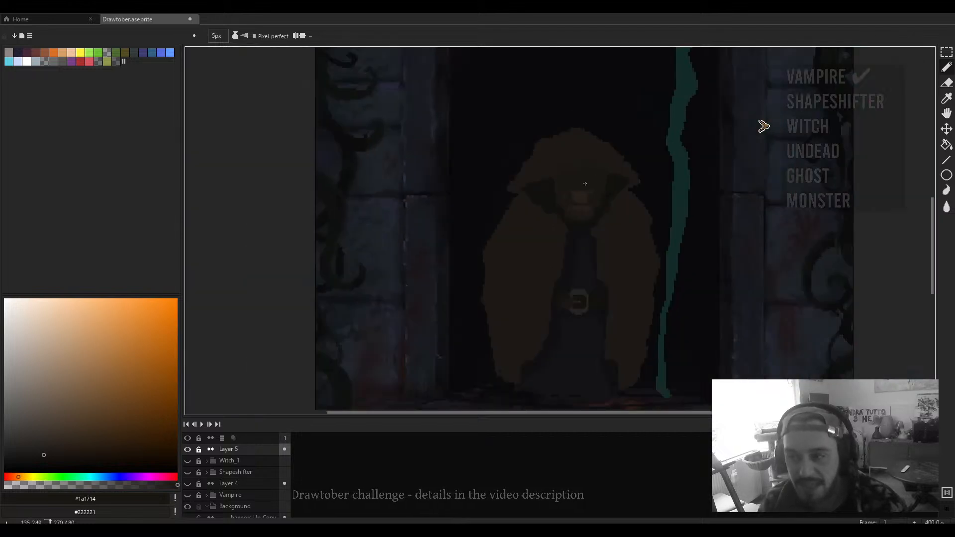
{"action": "scroll", "coordinate": [602, 188], "scroll_direction": "up", "scroll_amount": 5}
Step: Narrow the cheeks and jaw by extending the hood shadow inward with the 2 px Pencil in sampled #11100e
{"action": "key", "text": "minus"}
{"action": "key", "text": "minus"}
{"action": "key", "text": "minus"}
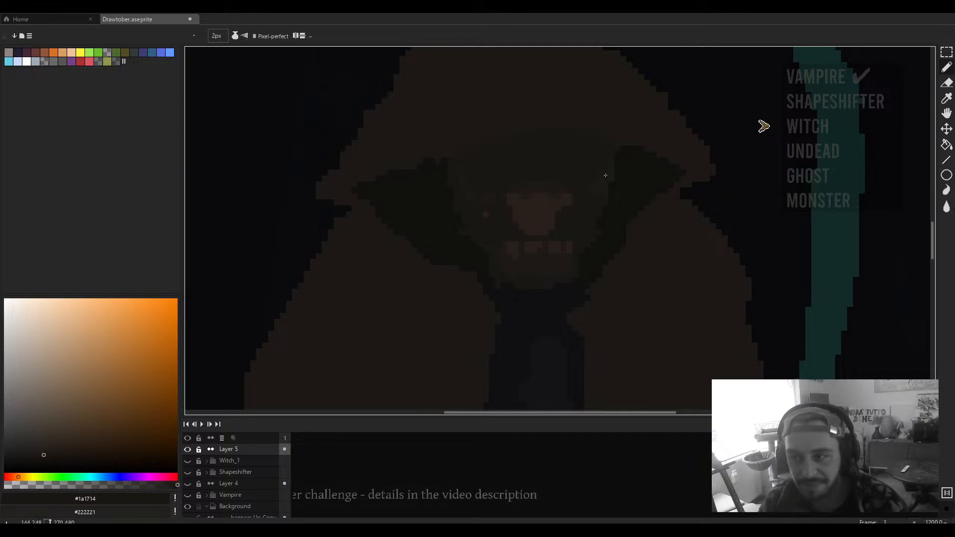
{"action": "scroll", "coordinate": [606, 175], "scroll_direction": "down", "scroll_amount": 4}
{"action": "scroll", "coordinate": [544, 207], "scroll_direction": "up", "scroll_amount": 4}
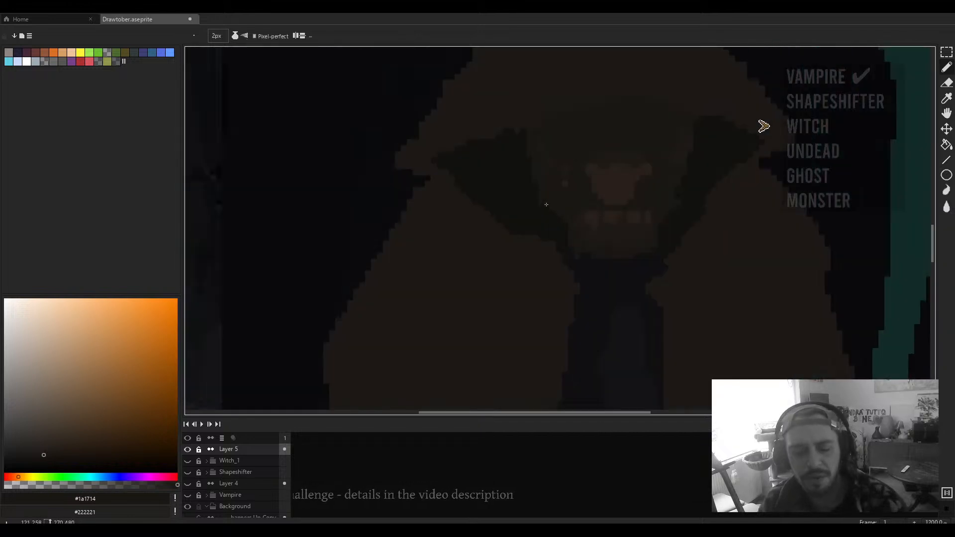
{"action": "left_click", "coordinate": [541, 207], "text": "alt"}
{"action": "scroll", "coordinate": [540, 207], "scroll_direction": "up", "scroll_amount": 3}
{"action": "scroll", "coordinate": [536, 195], "scroll_direction": "down", "scroll_amount": 4}
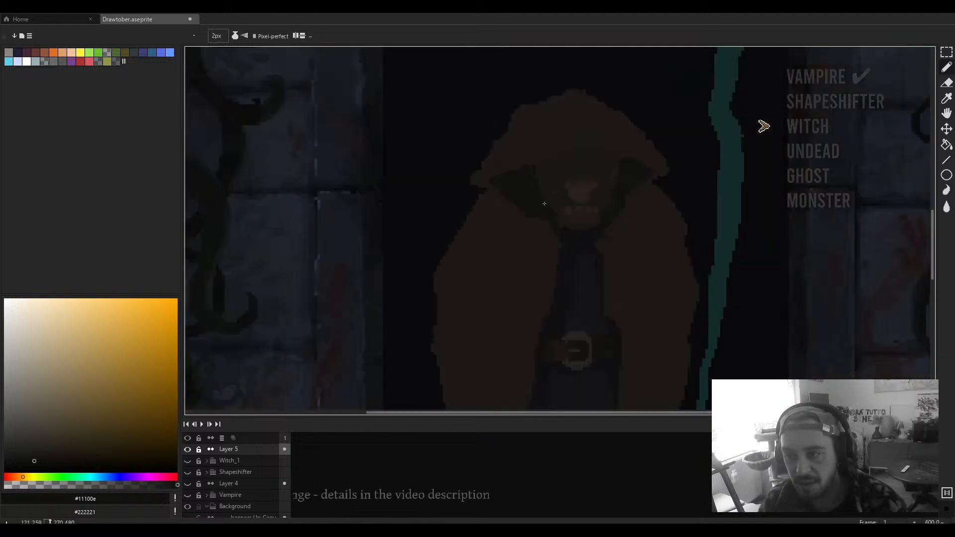
{"action": "scroll", "coordinate": [546, 213], "scroll_direction": "up", "scroll_amount": 4}
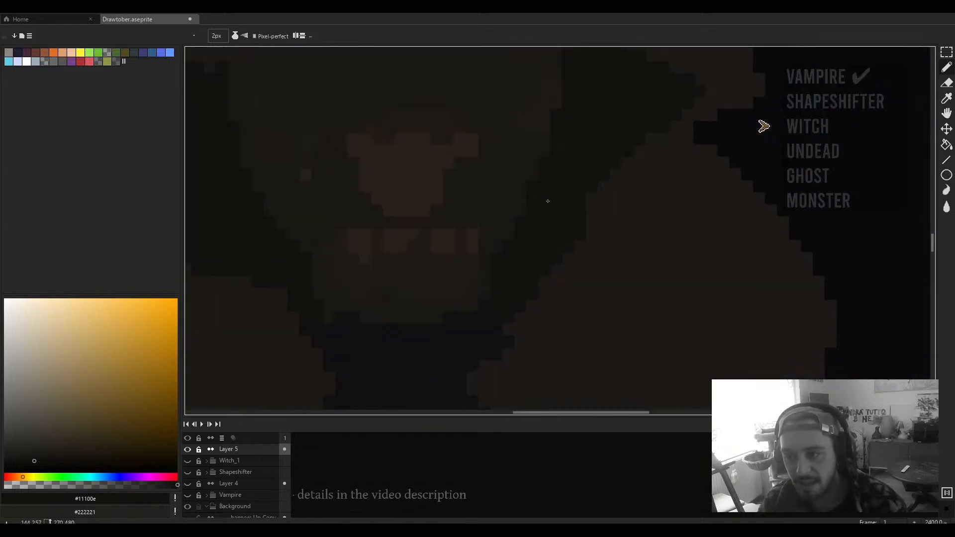
{"action": "scroll", "coordinate": [548, 201], "scroll_direction": "down", "scroll_amount": 4}
{"action": "scroll", "coordinate": [482, 243], "scroll_direction": "up", "scroll_amount": 4}
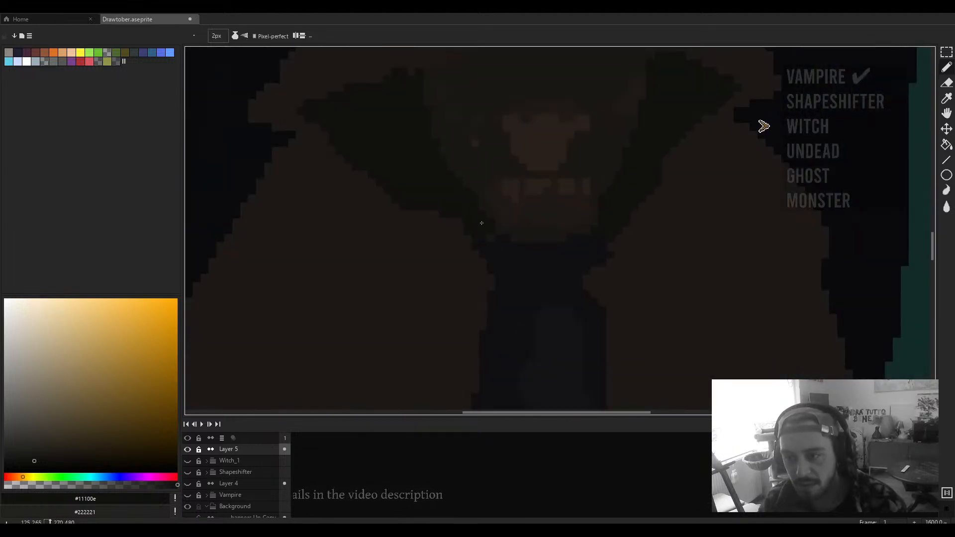
{"action": "scroll", "coordinate": [483, 243], "scroll_direction": "down", "scroll_amount": 4}
{"action": "scroll", "coordinate": [502, 229], "scroll_direction": "up", "scroll_amount": 4}
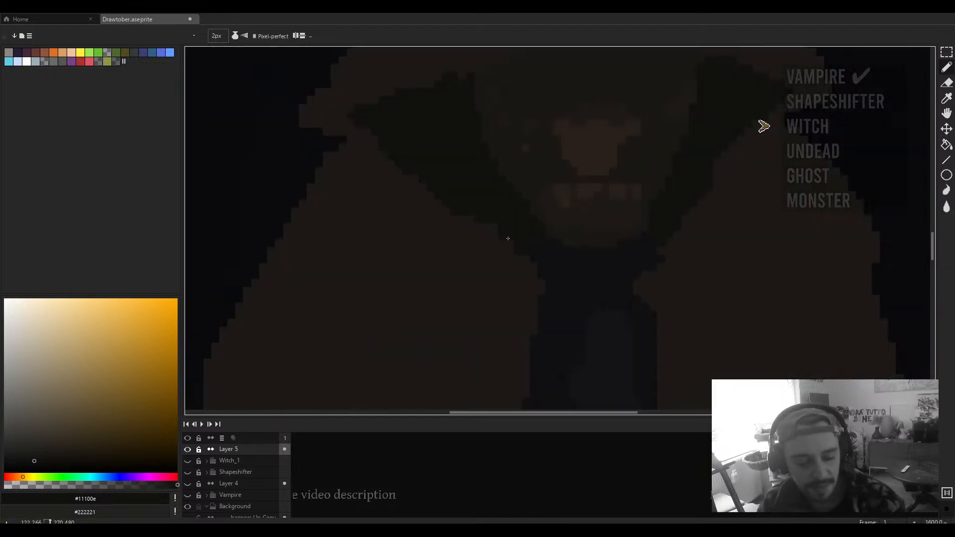
{"action": "scroll", "coordinate": [522, 229], "scroll_direction": "down", "scroll_amount": 4}
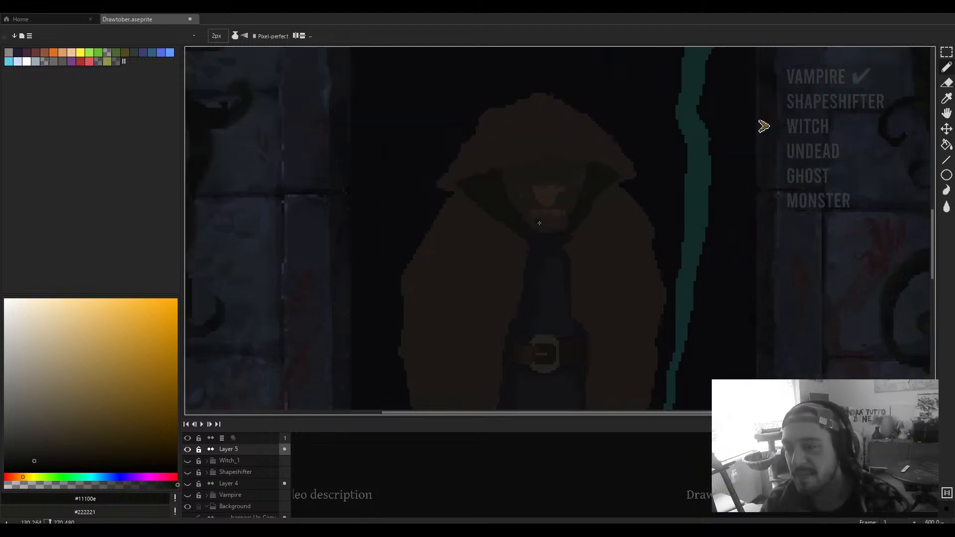
Step: Blunt the left point of the hood shadow and reshape its edge with the 2 px Pencil in sampled cloak brown #1d1915
{"action": "scroll", "coordinate": [539, 223], "scroll_direction": "up", "scroll_amount": 3}
{"action": "left_click", "coordinate": [435, 231], "text": "alt"}
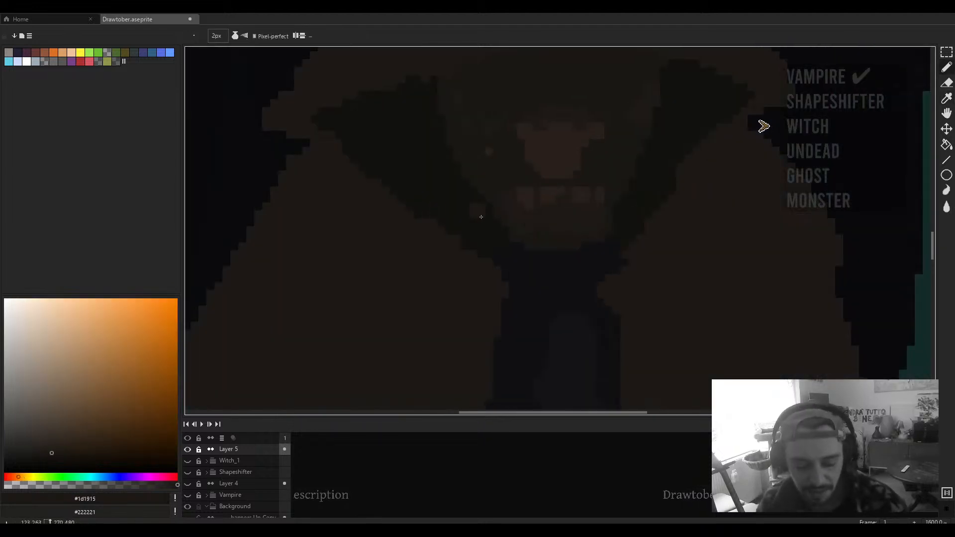
{"action": "scroll", "coordinate": [428, 224], "scroll_direction": "down", "scroll_amount": 2}
{"action": "scroll", "coordinate": [422, 250], "scroll_direction": "up", "scroll_amount": 2}
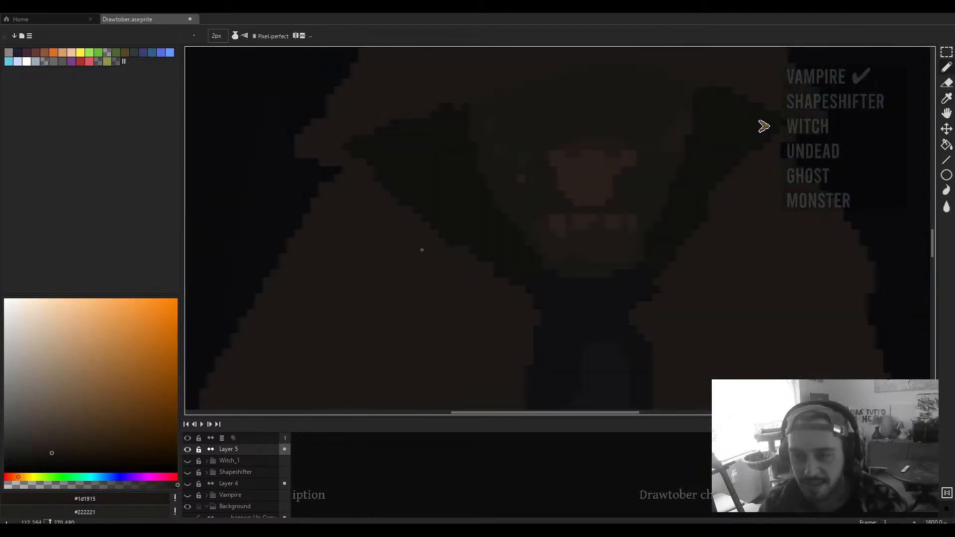
{"action": "mouse_move", "coordinate": [390, 169]}
{"action": "left_mouse_down"}
{"action": "mouse_move", "coordinate": [428, 215]}
{"action": "mouse_move", "coordinate": [394, 184]}
{"action": "mouse_move", "coordinate": [379, 140]}
{"action": "mouse_move", "coordinate": [352, 166]}
{"action": "mouse_move", "coordinate": [349, 150]}
{"action": "mouse_move", "coordinate": [361, 211]}
{"action": "mouse_move", "coordinate": [381, 216]}
{"action": "mouse_move", "coordinate": [376, 182]}
{"action": "mouse_move", "coordinate": [383, 228]}
{"action": "left_mouse_up"}
Step: Trim the hood's outer outline on both sides into a narrower shape with the 6 px Eraser
{"action": "key", "text": "e"}
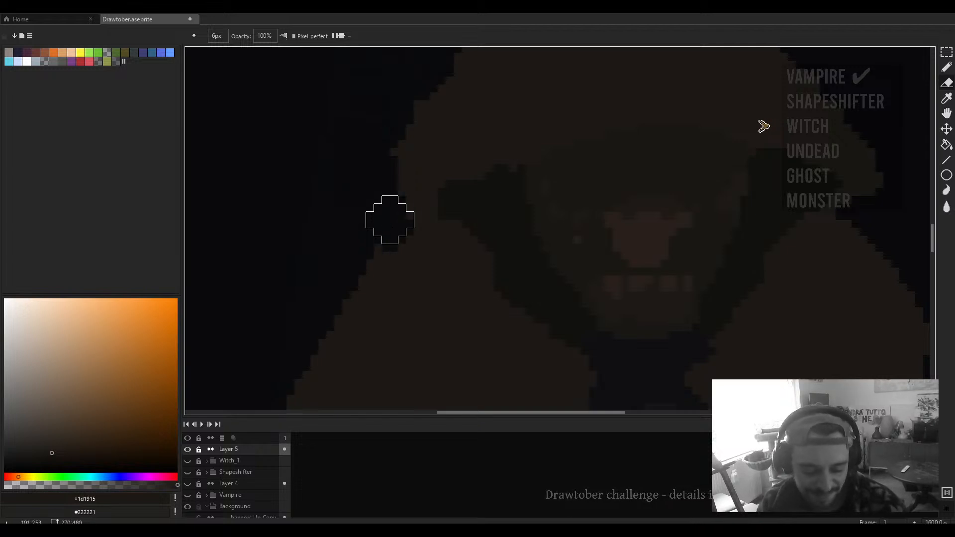
{"action": "left_click_drag", "start_coordinate": [388, 164], "coordinate": [388, 158]}
{"action": "scroll", "coordinate": [622, 194], "scroll_direction": "down", "scroll_amount": 3}
{"action": "scroll", "coordinate": [604, 238], "scroll_direction": "up", "scroll_amount": 1}
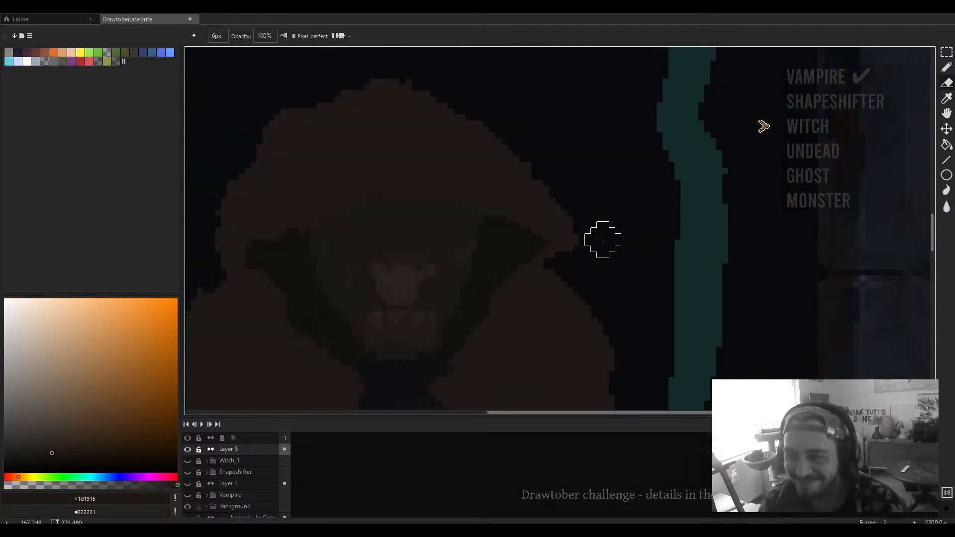
{"action": "scroll", "coordinate": [579, 217], "scroll_direction": "down", "scroll_amount": 3}
{"action": "scroll", "coordinate": [580, 218], "scroll_direction": "down", "scroll_amount": 2}
{"action": "scroll", "coordinate": [485, 199], "scroll_direction": "up", "scroll_amount": 5}
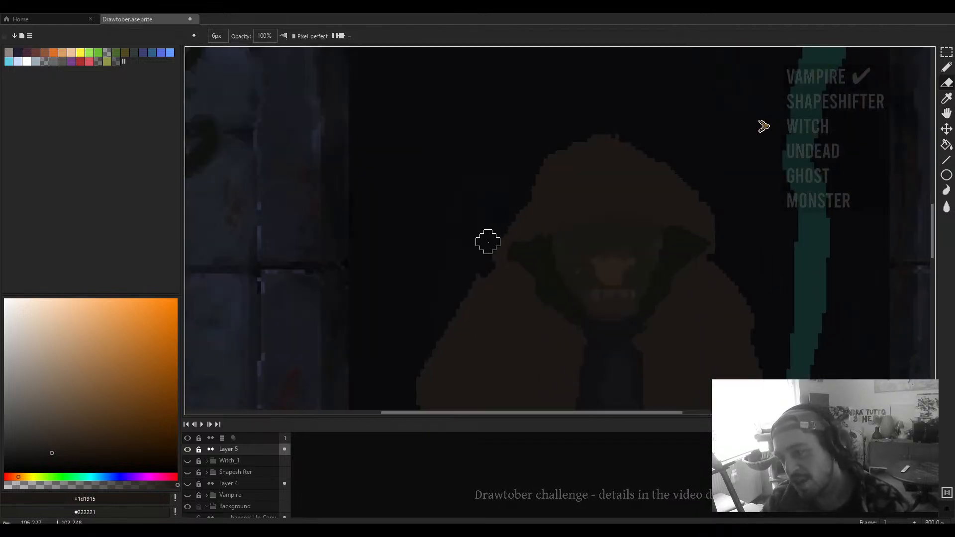
{"action": "scroll", "coordinate": [590, 208], "scroll_direction": "right", "scroll_amount": 2}
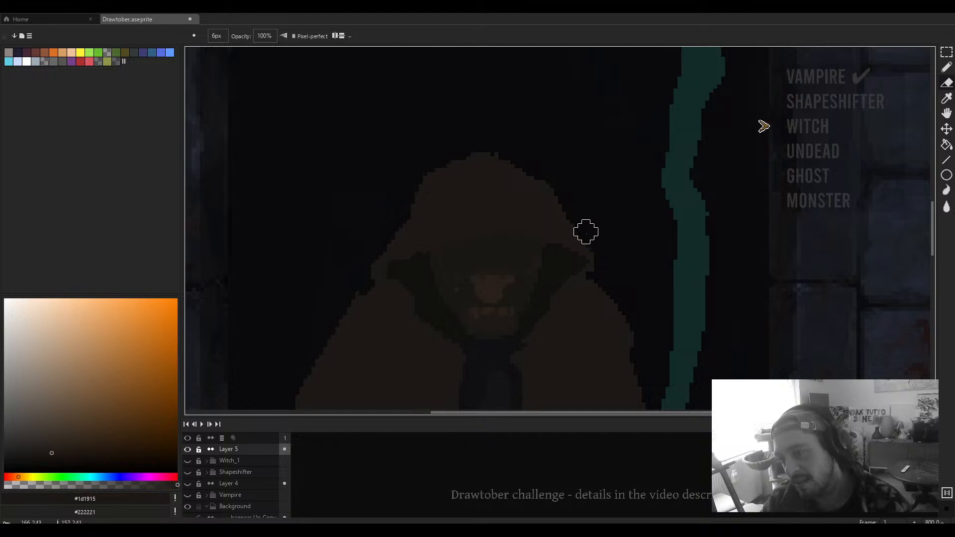
{"action": "scroll", "coordinate": [548, 164], "scroll_direction": "up", "scroll_amount": 2}
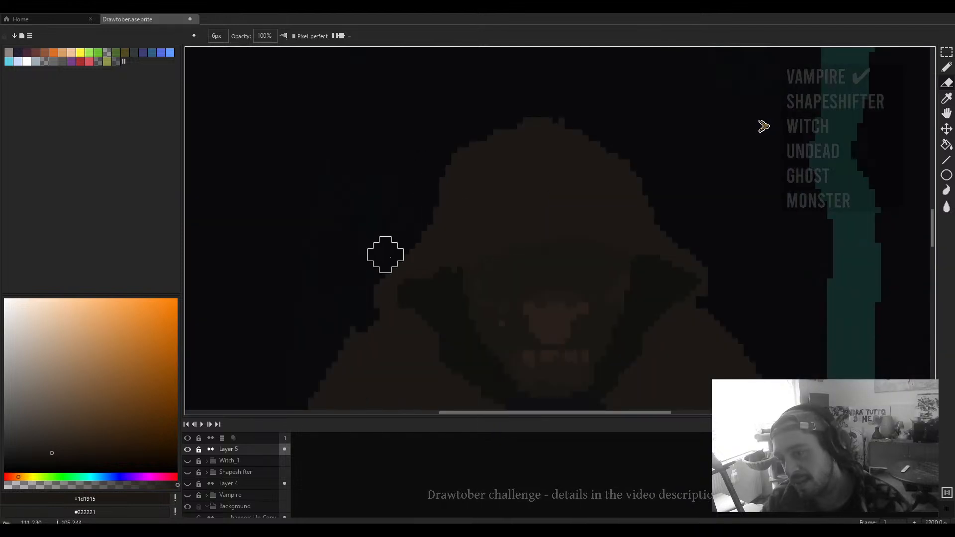
{"action": "scroll", "coordinate": [522, 206], "scroll_direction": "right", "scroll_amount": 2}
{"action": "scroll", "coordinate": [574, 242], "scroll_direction": "down", "scroll_amount": 6}
{"action": "scroll", "coordinate": [574, 242], "scroll_direction": "up", "scroll_amount": 1}
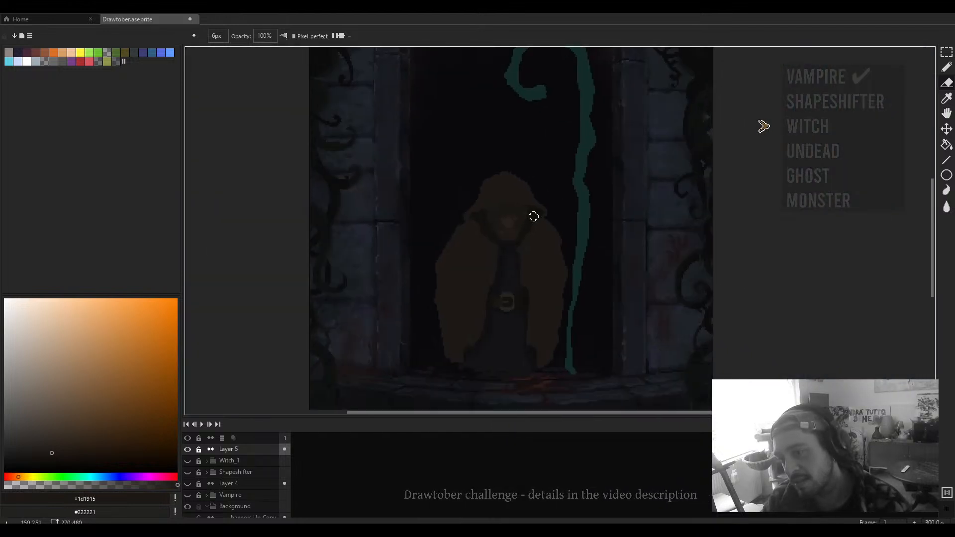
{"action": "key", "text": "e"}
{"action": "scroll", "coordinate": [547, 249], "scroll_direction": "up", "scroll_amount": 2}
{"action": "mouse_move", "coordinate": [513, 241]}
{"action": "left_mouse_down"}
{"action": "mouse_move", "coordinate": [543, 180]}
{"action": "mouse_move", "coordinate": [489, 156]}
{"action": "mouse_move", "coordinate": [488, 141]}
{"action": "mouse_move", "coordinate": [536, 115]}
{"action": "left_mouse_up"}
{"action": "key", "text": "ctrl+z"}
{"action": "mouse_move", "coordinate": [557, 148]}
{"action": "left_mouse_down"}
{"action": "mouse_move", "coordinate": [511, 151]}
{"action": "mouse_move", "coordinate": [570, 162]}
{"action": "mouse_move", "coordinate": [577, 213]}
{"action": "mouse_move", "coordinate": [555, 243]}
{"action": "mouse_move", "coordinate": [540, 213]}
{"action": "left_mouse_up"}
{"action": "scroll", "coordinate": [561, 241], "scroll_direction": "down", "scroll_amount": 2}
{"action": "key", "text": "ctrl+z"}
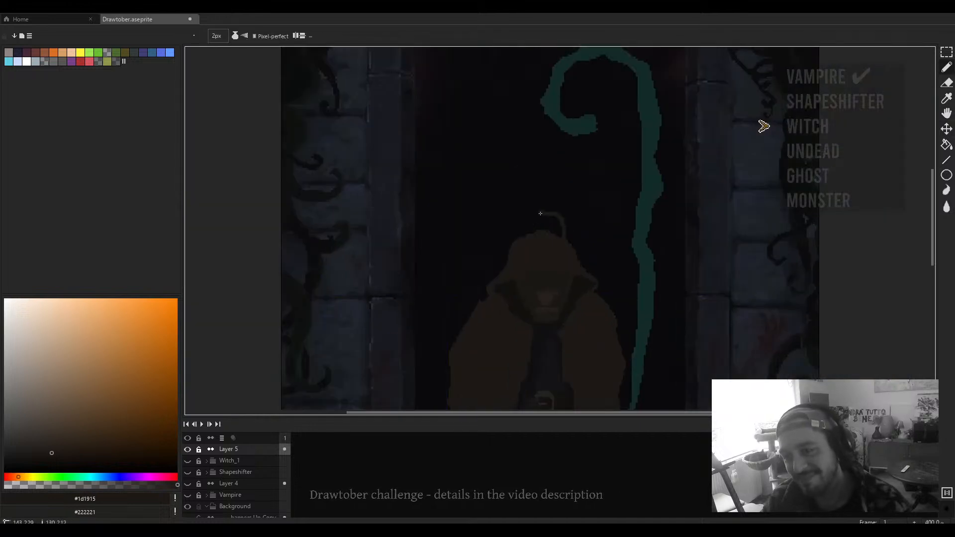
{"action": "scroll", "coordinate": [506, 251], "scroll_direction": "down", "scroll_amount": 3}
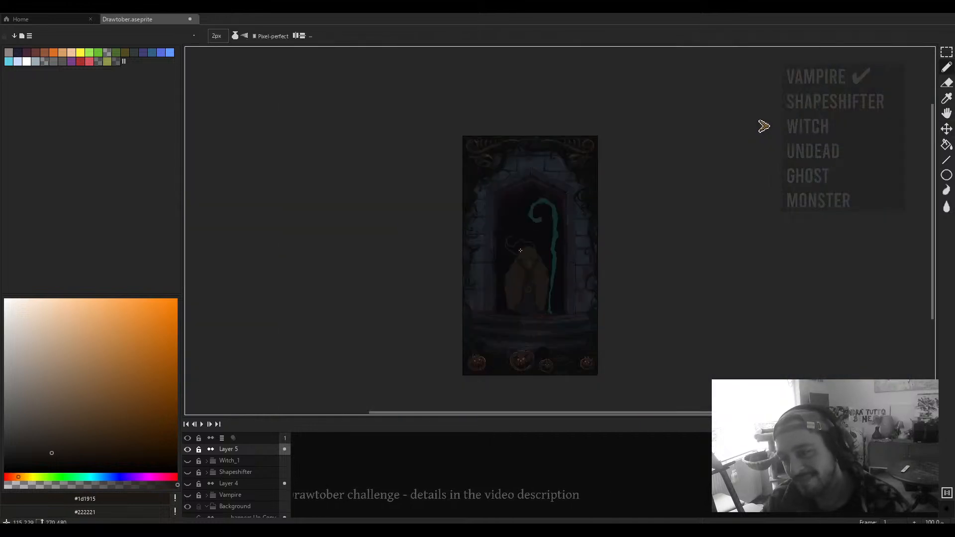
{"action": "scroll", "coordinate": [521, 237], "scroll_direction": "up", "scroll_amount": 2}
{"action": "key", "text": "ctrl+z"}
{"action": "left_click_drag", "start_coordinate": [553, 243], "coordinate": [538, 218]}
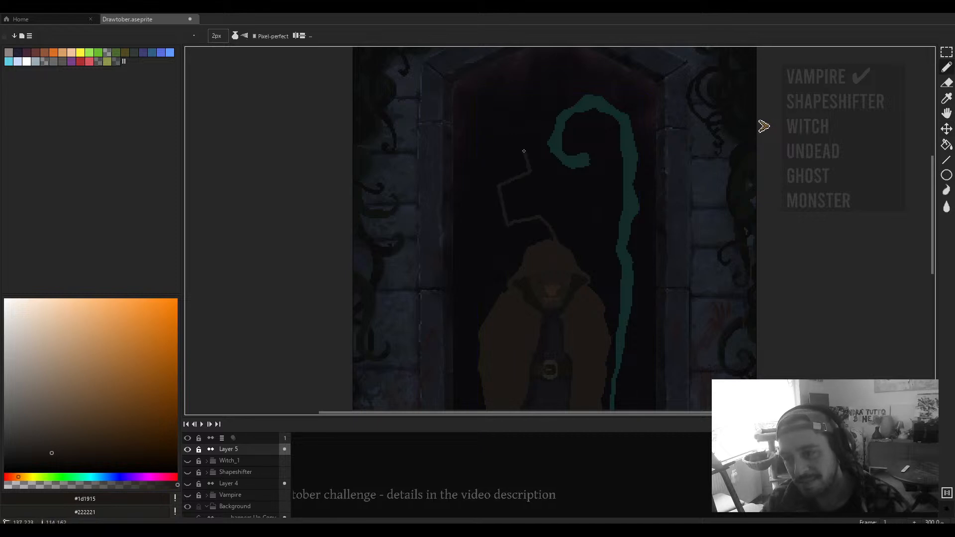
{"action": "scroll", "coordinate": [551, 243], "scroll_direction": "up", "scroll_amount": 1}
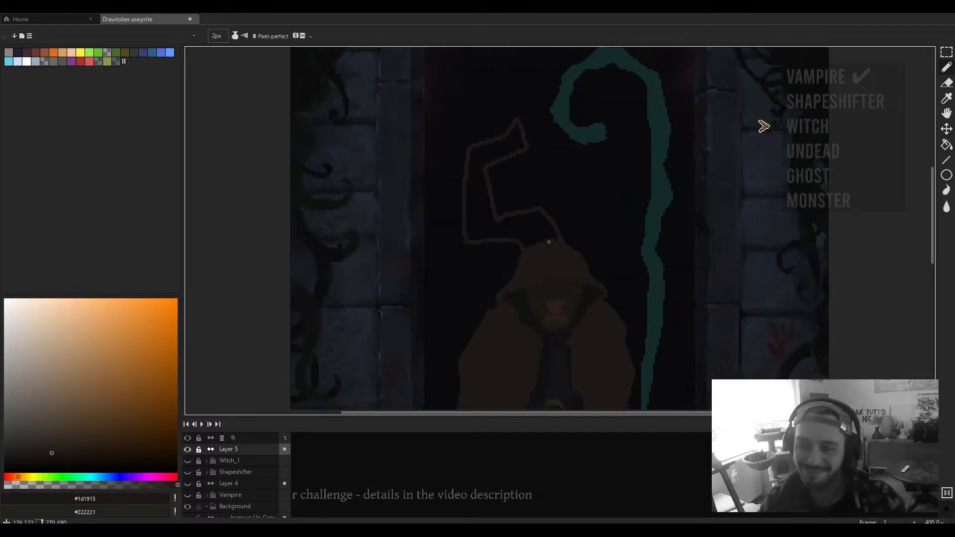
{"action": "key", "text": "ctrl+z"}
Step: Outline a tall cone about 50 px high on top of the hood and fill it with cloak brown #1d1915
{"action": "left_click_drag", "start_coordinate": [527, 249], "coordinate": [578, 252]}
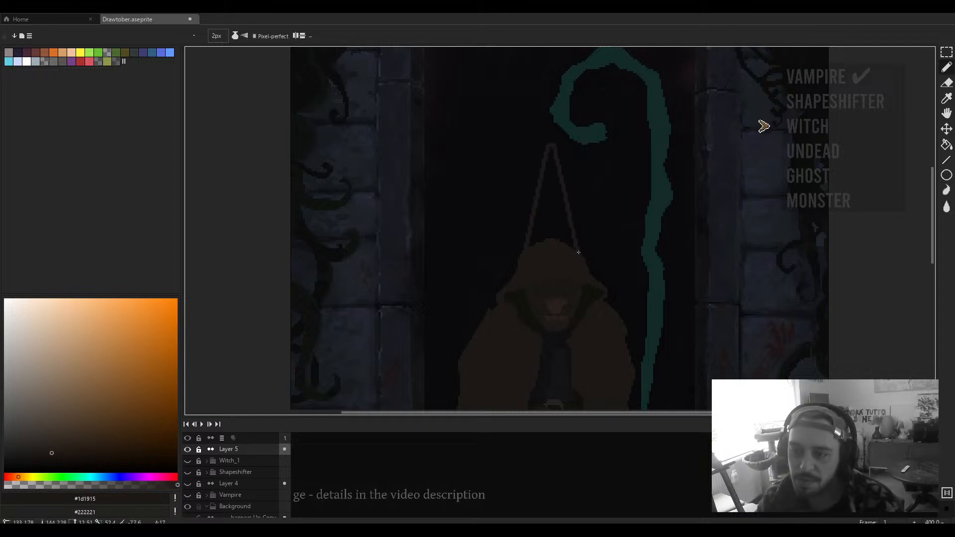
{"action": "key", "text": "g"}
{"action": "left_click", "coordinate": [572, 239]}
{"action": "scroll", "coordinate": [573, 240], "scroll_direction": "down", "scroll_amount": 4}
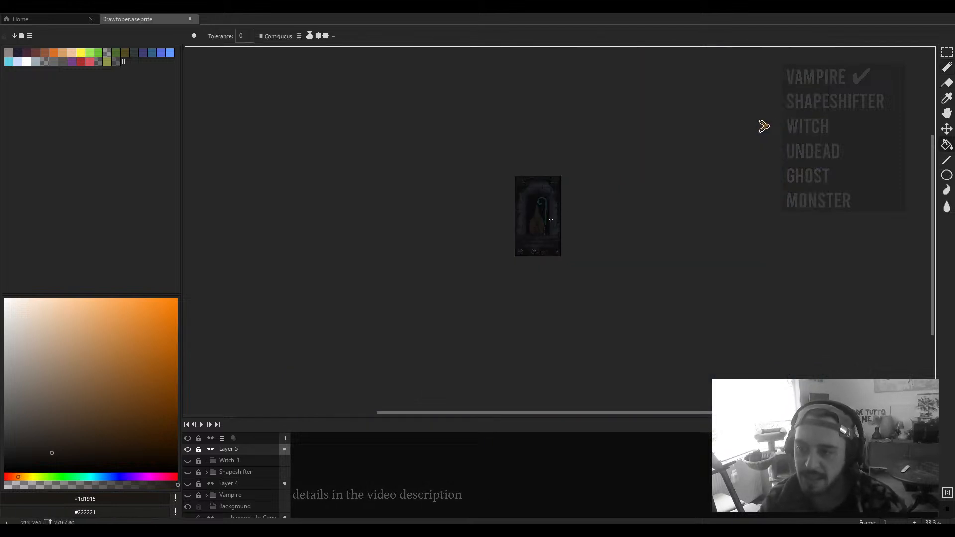
{"action": "scroll", "coordinate": [544, 218], "scroll_direction": "up", "scroll_amount": 2}
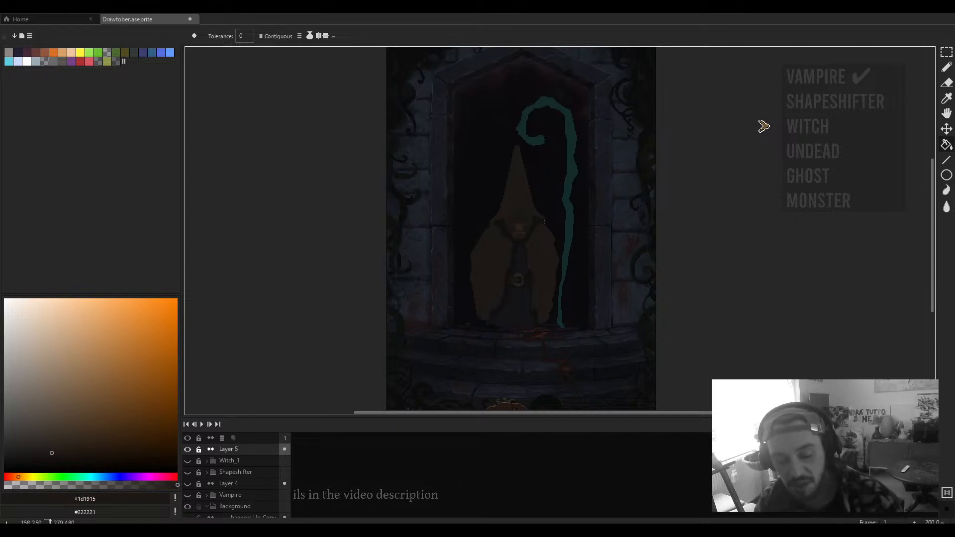
Step: Try a dark hooked stroke on the cloak beside the neck with the 2 px Pencil in sampled #11100e
{"action": "key", "text": "b"}
{"action": "scroll", "coordinate": [517, 219], "scroll_direction": "up", "scroll_amount": 3}
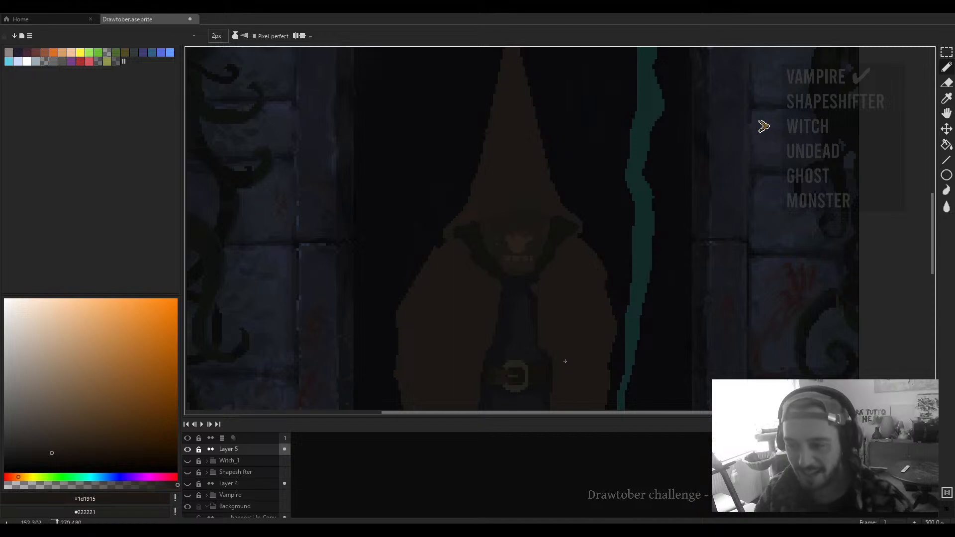
{"action": "scroll", "coordinate": [517, 284], "scroll_direction": "down", "scroll_amount": 1}
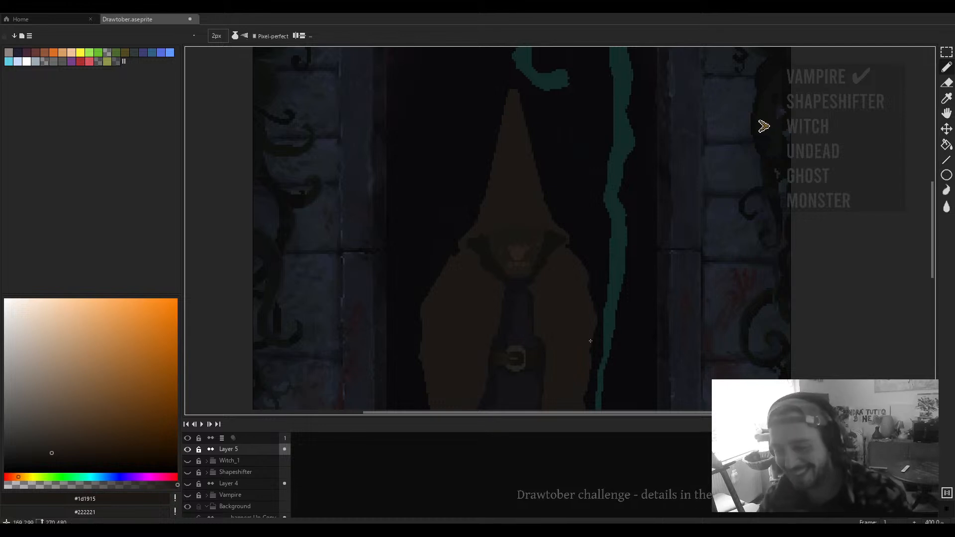
{"action": "scroll", "coordinate": [545, 303], "scroll_direction": "down", "scroll_amount": 1}
{"action": "scroll", "coordinate": [531, 275], "scroll_direction": "up", "scroll_amount": 3}
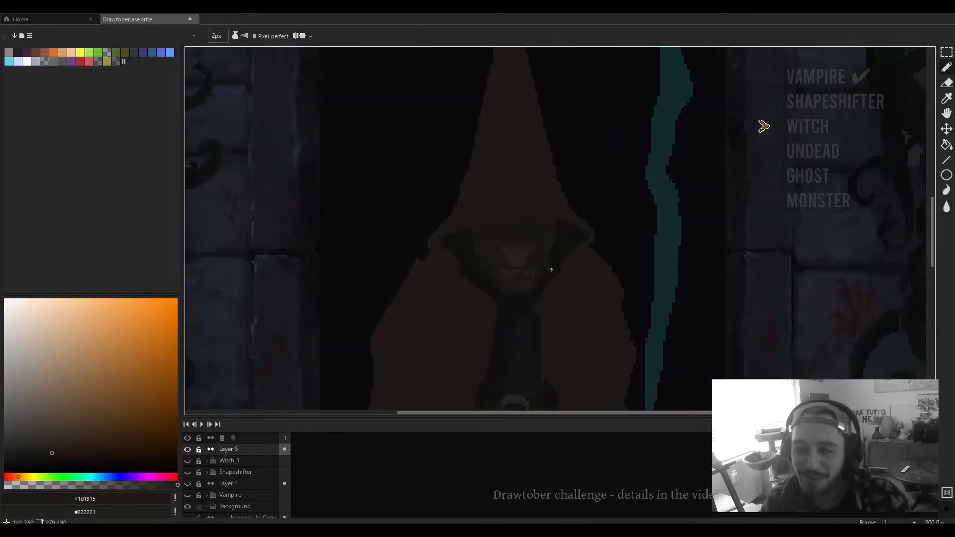
{"action": "left_click", "coordinate": [551, 269], "text": "alt"}
{"action": "scroll", "coordinate": [516, 293], "scroll_direction": "up", "scroll_amount": 3}
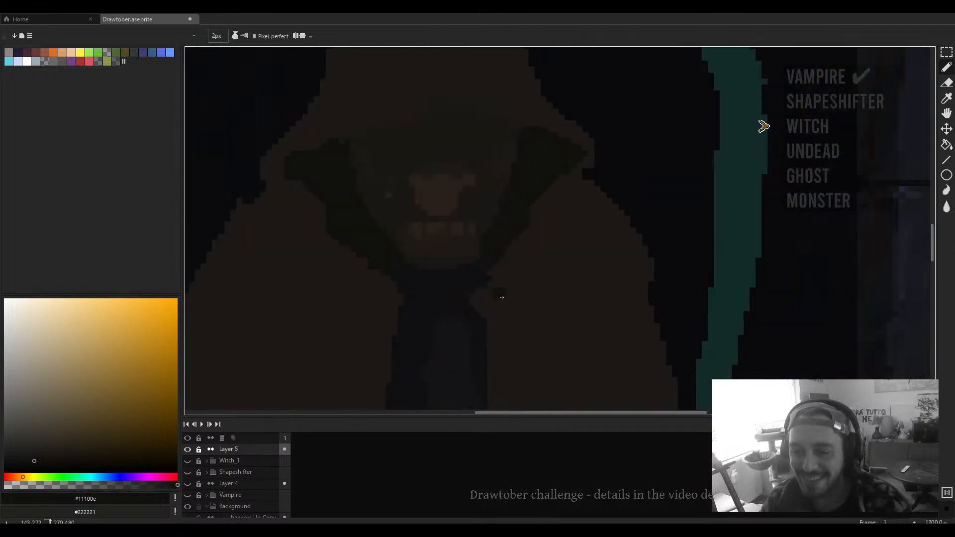
{"action": "scroll", "coordinate": [499, 290], "scroll_direction": "down", "scroll_amount": 1}
{"action": "scroll", "coordinate": [499, 288], "scroll_direction": "up", "scroll_amount": 1}
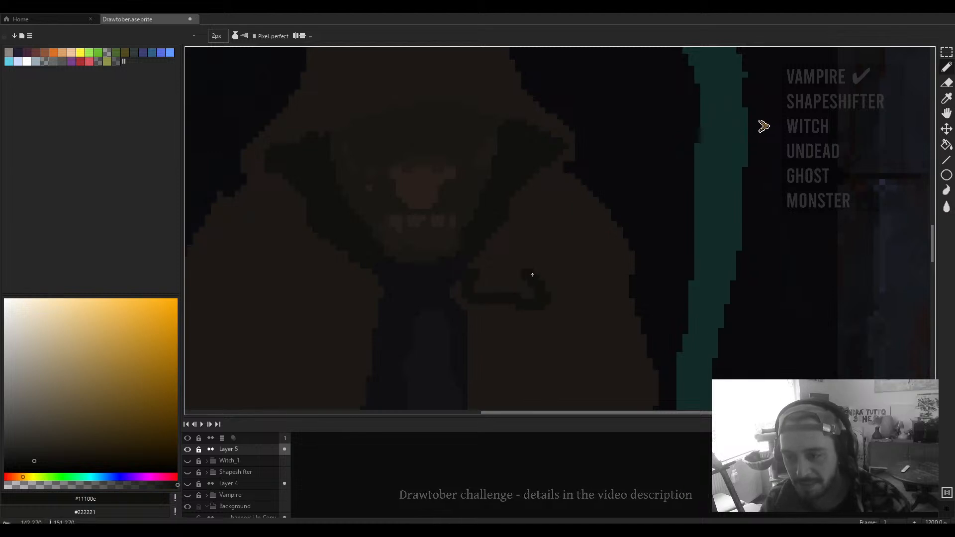
{"action": "scroll", "coordinate": [532, 267], "scroll_direction": "down", "scroll_amount": 4}
{"action": "left_click", "coordinate": [501, 193], "text": "alt"}
{"action": "scroll", "coordinate": [501, 193], "scroll_direction": "up", "scroll_amount": 2}
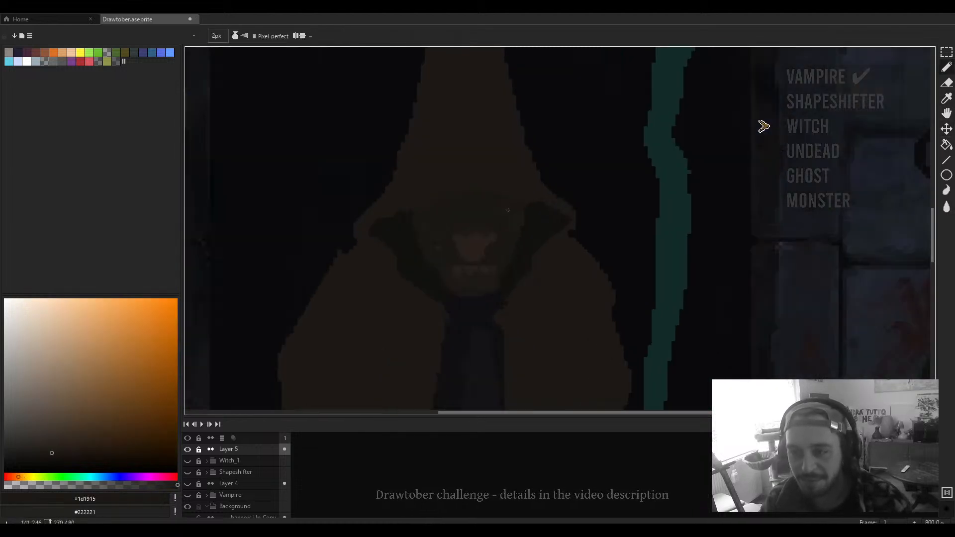
Step: Try a zigzag line across the forehead with the 2 px Pencil in sampled #11100e and undo it
{"action": "left_click", "coordinate": [485, 216], "text": "alt"}
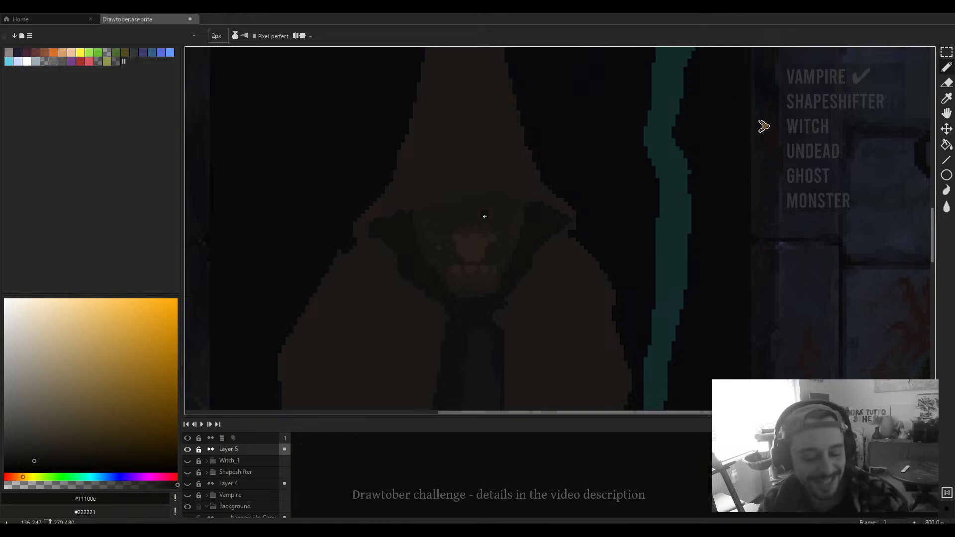
{"action": "scroll", "coordinate": [497, 184], "scroll_direction": "up", "scroll_amount": 1}
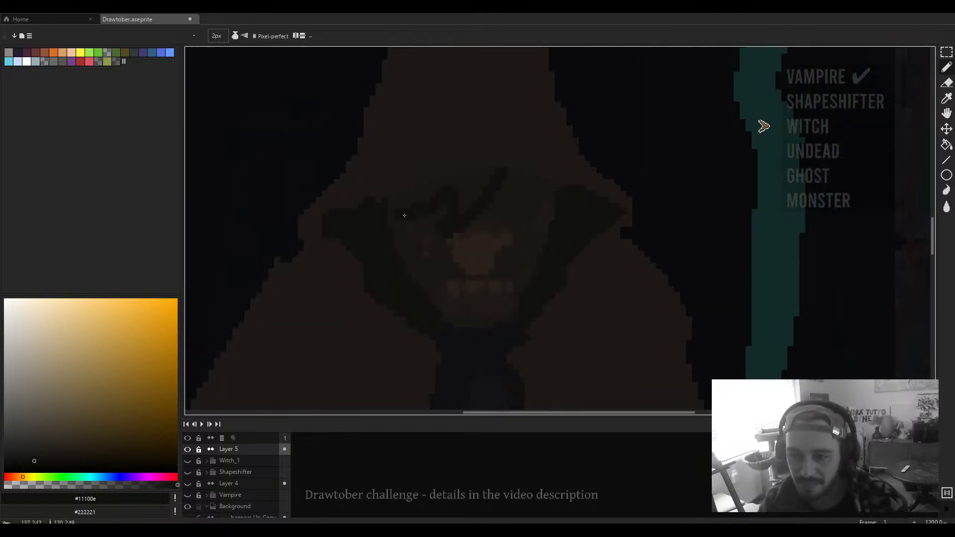
{"action": "scroll", "coordinate": [457, 203], "scroll_direction": "down", "scroll_amount": 3}
{"action": "scroll", "coordinate": [459, 204], "scroll_direction": "up", "scroll_amount": 3}
{"action": "key", "text": "ctrl+z"}
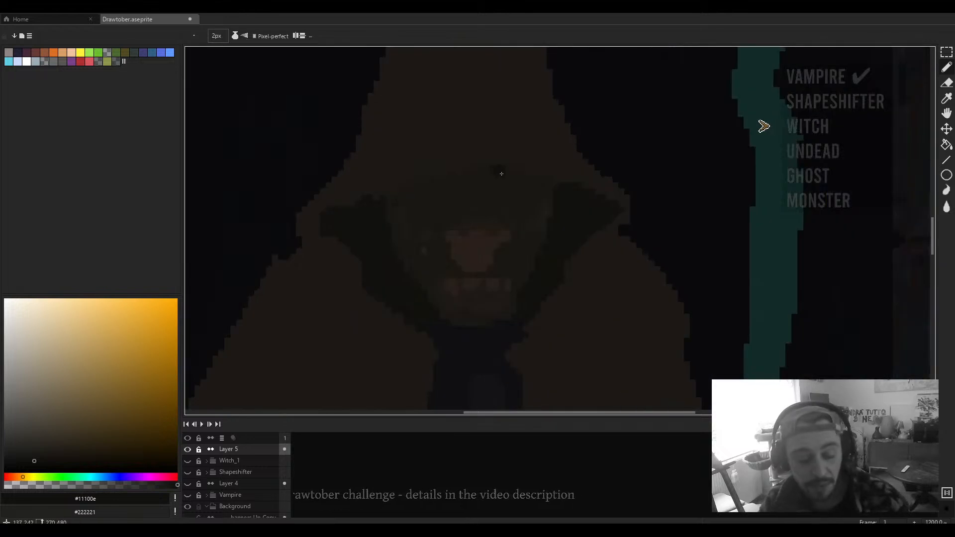
Step: Try a dark parted fringe sweeping over both sides of the forehead with the 2 px Pencil in #11100e
{"action": "scroll", "coordinate": [398, 241], "scroll_direction": "down", "scroll_amount": 3}
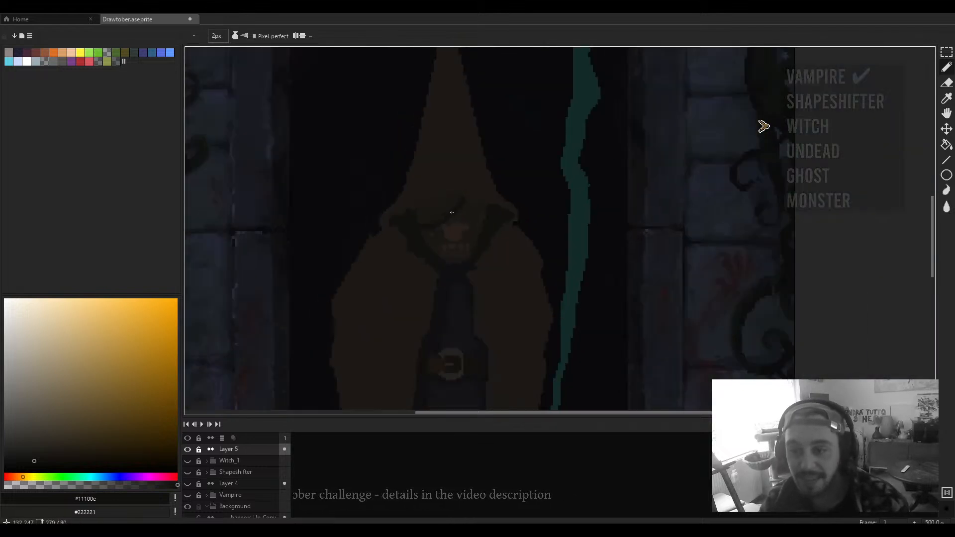
{"action": "scroll", "coordinate": [469, 196], "scroll_direction": "up", "scroll_amount": 3}
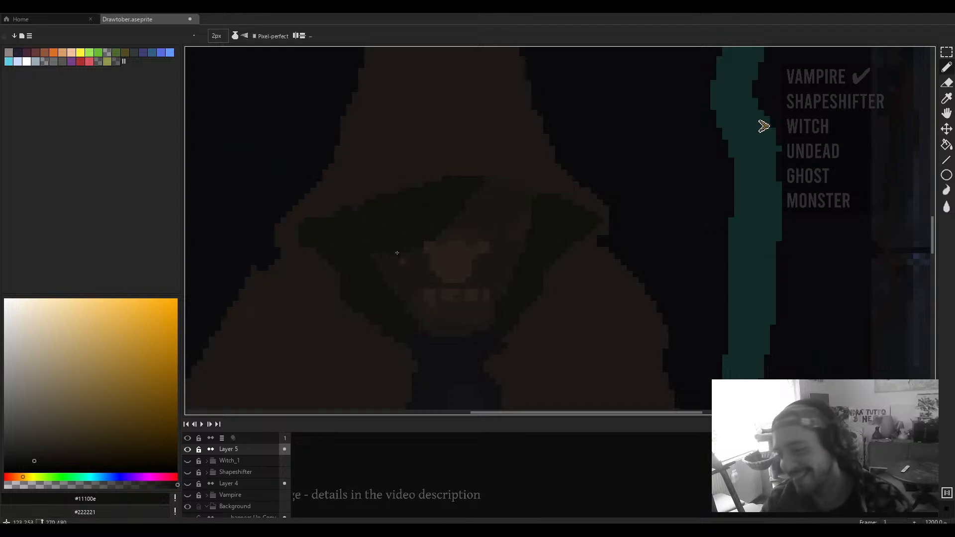
{"action": "scroll", "coordinate": [401, 252], "scroll_direction": "down", "scroll_amount": 3}
{"action": "scroll", "coordinate": [452, 240], "scroll_direction": "up", "scroll_amount": 1}
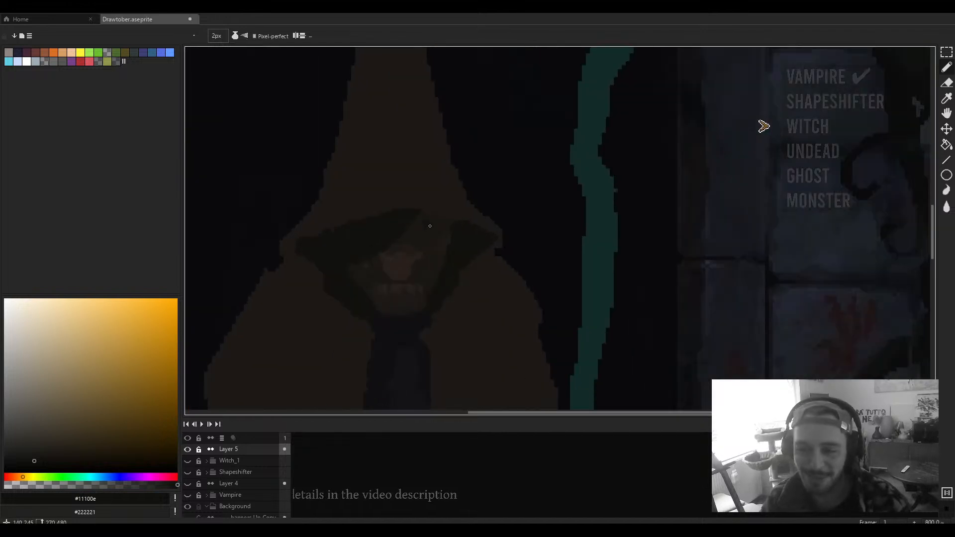
{"action": "scroll", "coordinate": [430, 226], "scroll_direction": "up", "scroll_amount": 1}
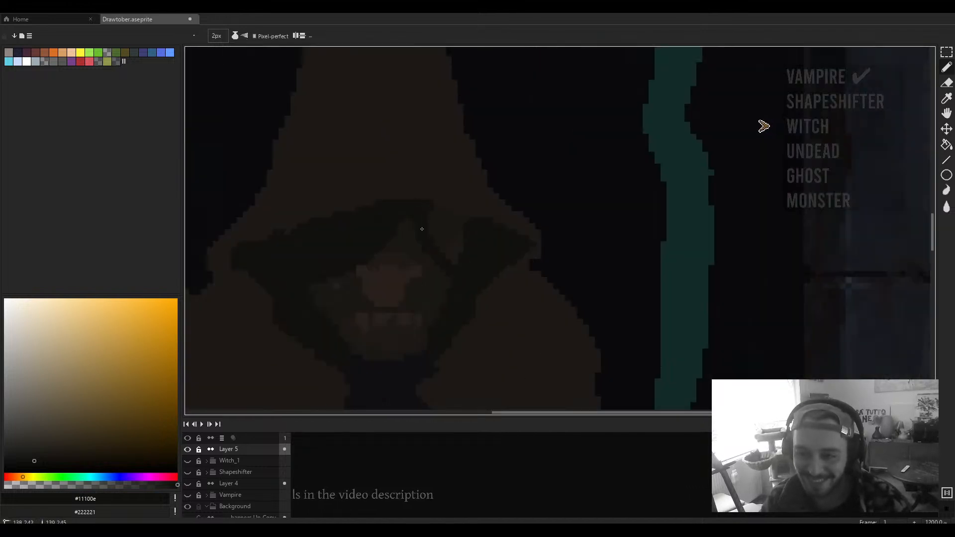
{"action": "scroll", "coordinate": [422, 229], "scroll_direction": "down", "scroll_amount": 3}
{"action": "scroll", "coordinate": [450, 239], "scroll_direction": "up", "scroll_amount": 3}
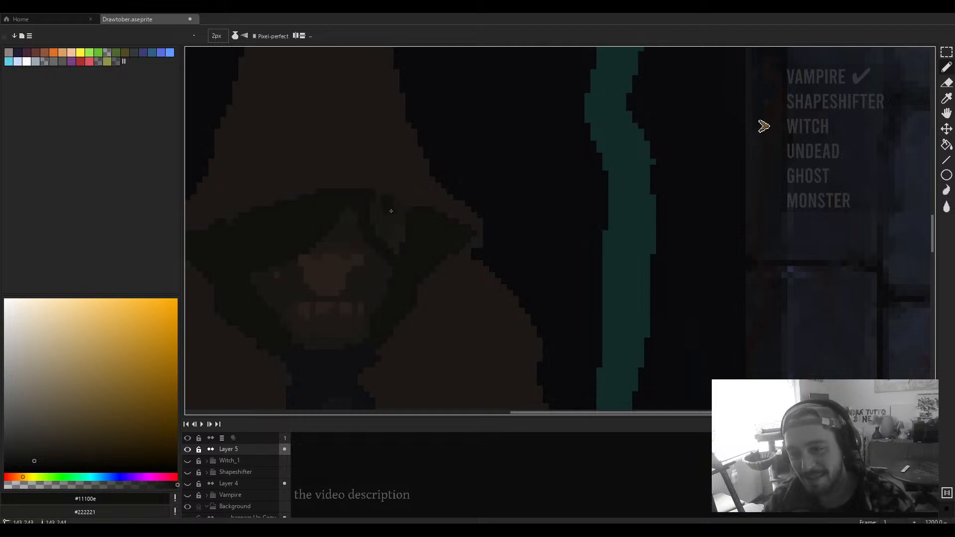
{"action": "scroll", "coordinate": [391, 211], "scroll_direction": "down", "scroll_amount": 4}
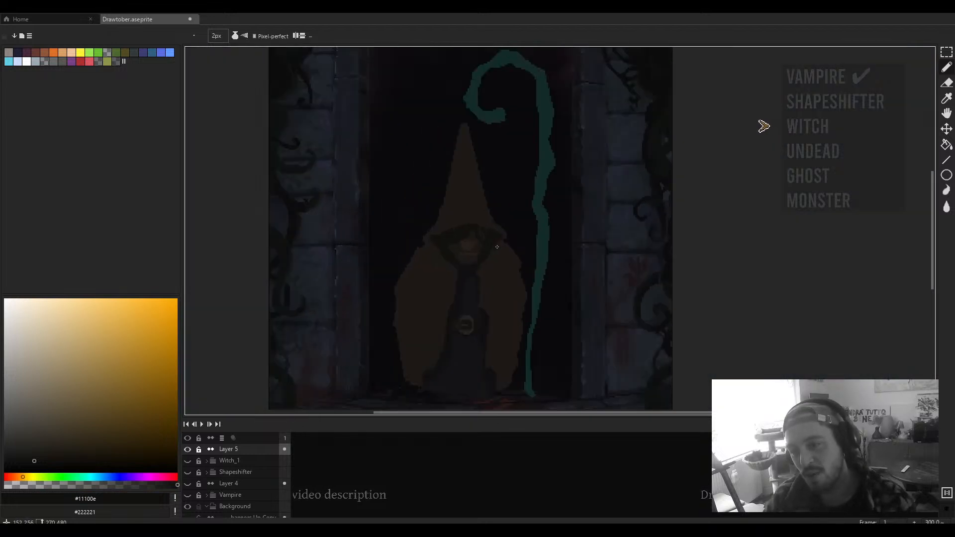
Step: Undo the dark fringe strokes on the forehead
{"action": "scroll", "coordinate": [497, 247], "scroll_direction": "down", "scroll_amount": 2}
{"action": "scroll", "coordinate": [495, 250], "scroll_direction": "up", "scroll_amount": 4}
{"action": "key", "text": "v"}
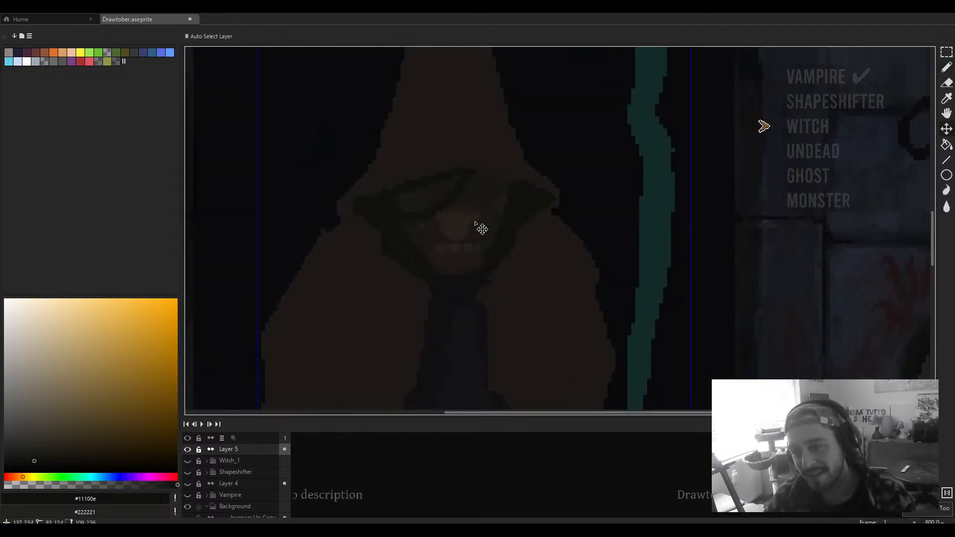
{"action": "key", "text": "b"}
{"action": "key", "text": "v"}
{"action": "key", "text": "b"}
{"action": "scroll", "coordinate": [475, 179], "scroll_direction": "up", "scroll_amount": 1}
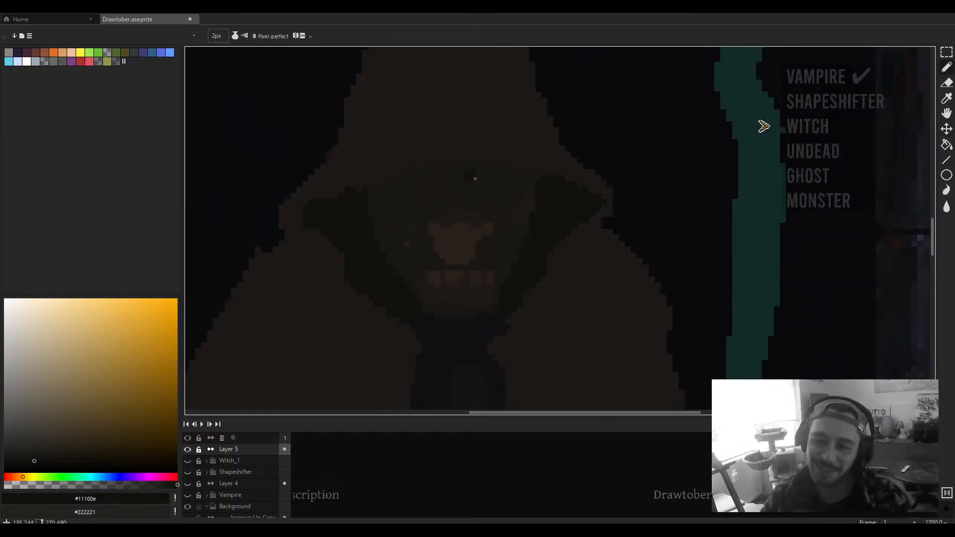
Step: Paint a wavy-edged brow shadow across the forehead in a darker shade of the sampled cloak brown #1d1915 and fill it
{"action": "left_click", "coordinate": [476, 178], "text": "alt"}
{"action": "scroll", "coordinate": [475, 179], "scroll_direction": "down", "scroll_amount": 3}
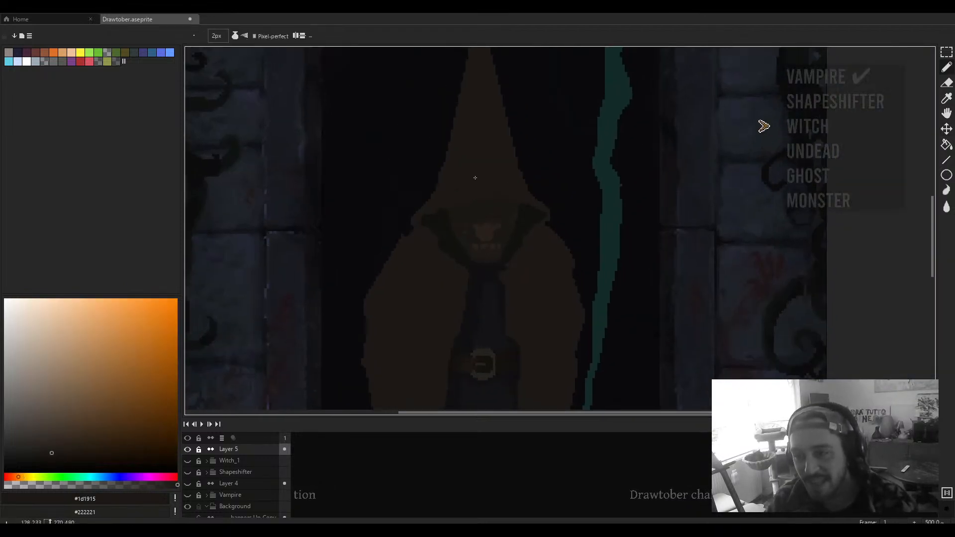
{"action": "scroll", "coordinate": [475, 177], "scroll_direction": "up", "scroll_amount": 4}
{"action": "left_click", "coordinate": [46, 457]}
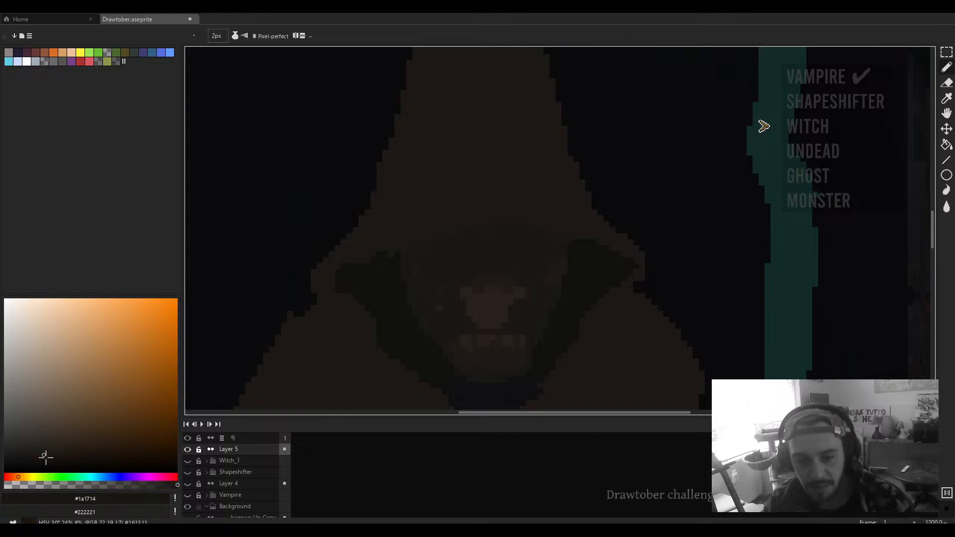
{"action": "scroll", "coordinate": [591, 257], "scroll_direction": "up", "scroll_amount": 3}
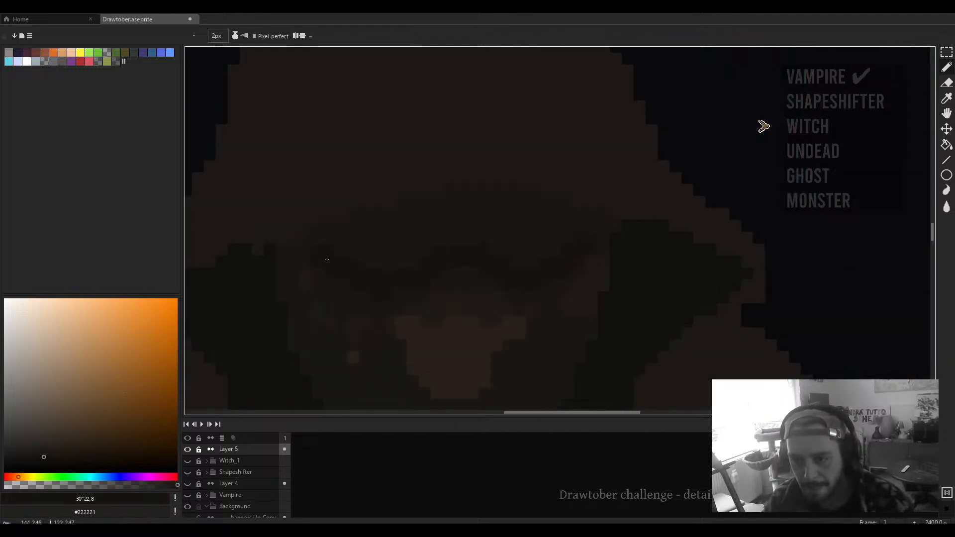
{"action": "scroll", "coordinate": [404, 230], "scroll_direction": "down", "scroll_amount": 6}
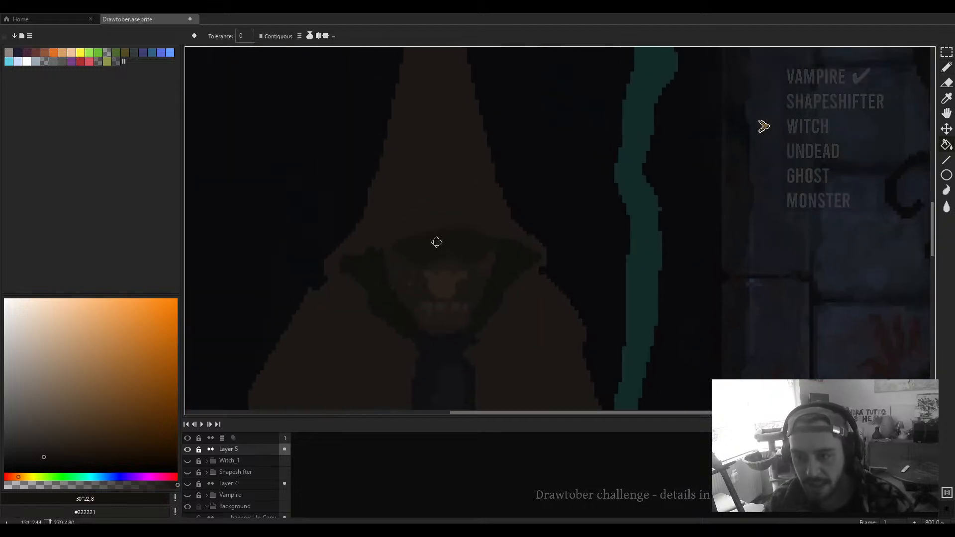
Step: Adjust the brow shadow's placement under the hood by selecting rectangular areas of it and nudging them slightly downward
{"action": "key", "text": "m"}
{"action": "scroll", "coordinate": [522, 227], "scroll_direction": "up", "scroll_amount": 2}
{"action": "left_click_drag", "start_coordinate": [541, 190], "coordinate": [301, 316]}
{"action": "left_click", "coordinate": [443, 298]}
{"action": "scroll", "coordinate": [422, 343], "scroll_direction": "up", "scroll_amount": 2}
{"action": "left_click_drag", "start_coordinate": [506, 196], "coordinate": [356, 300]}
{"action": "left_click", "coordinate": [530, 236]}
{"action": "left_click_drag", "start_coordinate": [539, 133], "coordinate": [274, 205]}
{"action": "left_click_drag", "start_coordinate": [464, 144], "coordinate": [466, 151]}
{"action": "left_click", "coordinate": [555, 141]}
{"action": "left_click_drag", "start_coordinate": [537, 134], "coordinate": [341, 194]}
{"action": "left_click", "coordinate": [560, 178]}
{"action": "scroll", "coordinate": [563, 179], "scroll_direction": "down", "scroll_amount": 5}
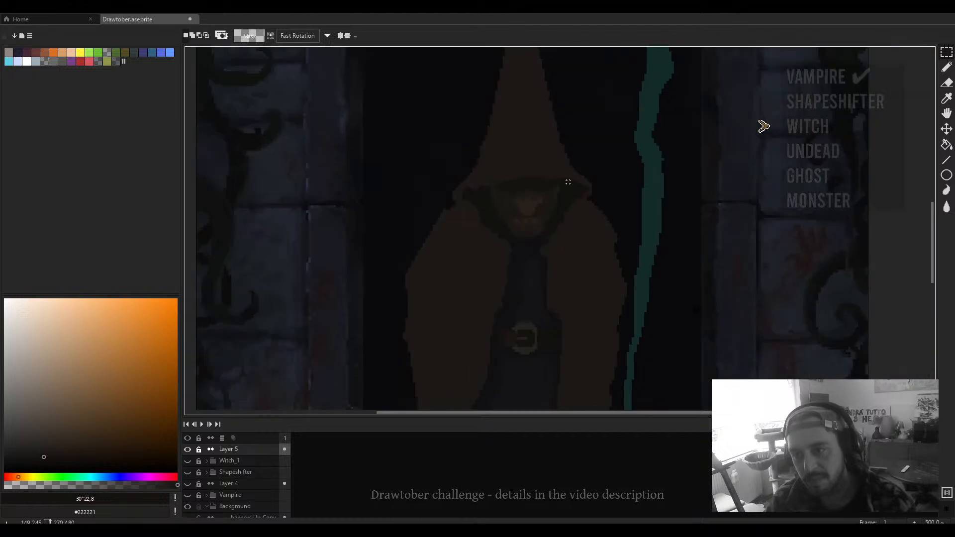
Step: Thin the upper part of the hood's cone by trimming both edges near the tip with the 6 px Eraser
{"action": "key", "text": "b"}
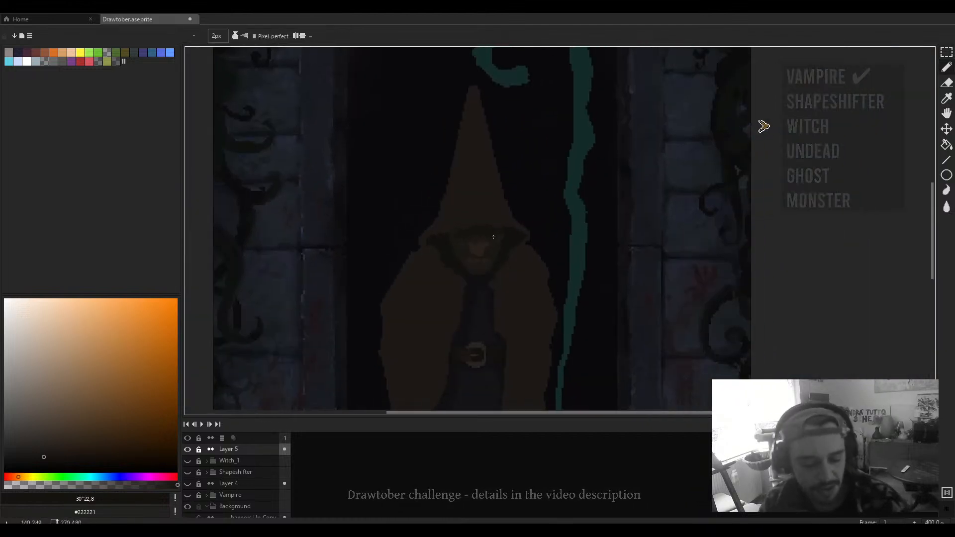
{"action": "scroll", "coordinate": [502, 234], "scroll_direction": "down", "scroll_amount": 3}
{"action": "scroll", "coordinate": [501, 234], "scroll_direction": "up", "scroll_amount": 3}
{"action": "key", "text": "e"}
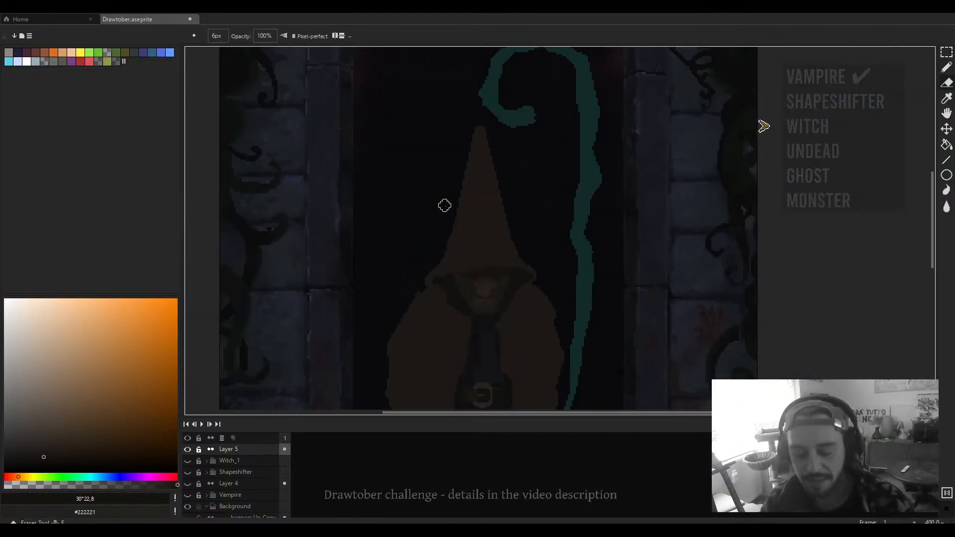
{"action": "scroll", "coordinate": [447, 214], "scroll_direction": "up", "scroll_amount": 2}
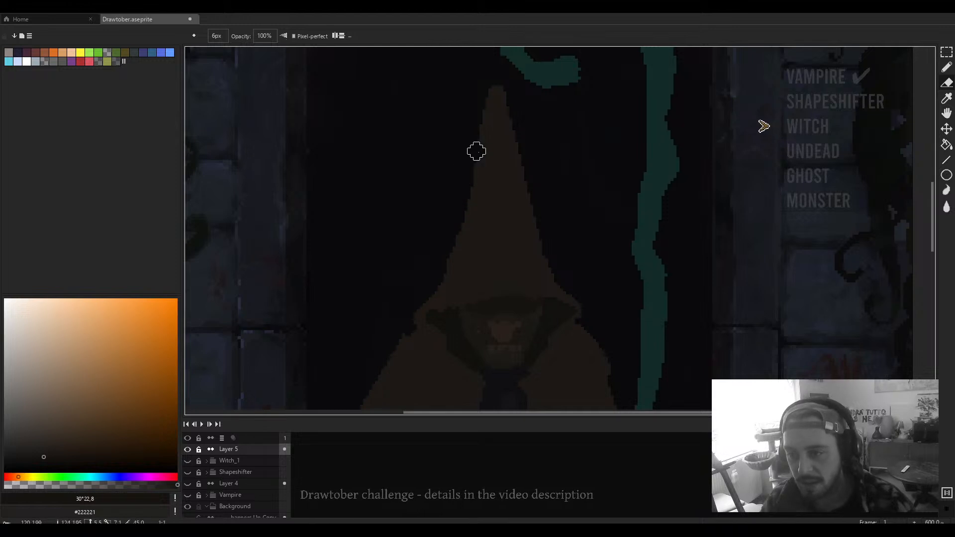
{"action": "scroll", "coordinate": [486, 242], "scroll_direction": "down", "scroll_amount": 1}
{"action": "scroll", "coordinate": [483, 209], "scroll_direction": "up", "scroll_amount": 1}
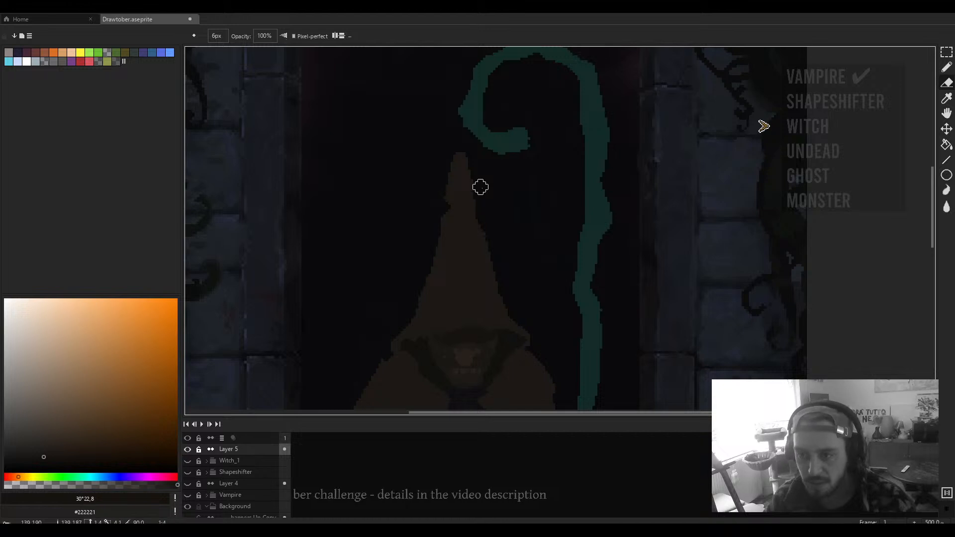
{"action": "scroll", "coordinate": [500, 209], "scroll_direction": "down", "scroll_amount": 2}
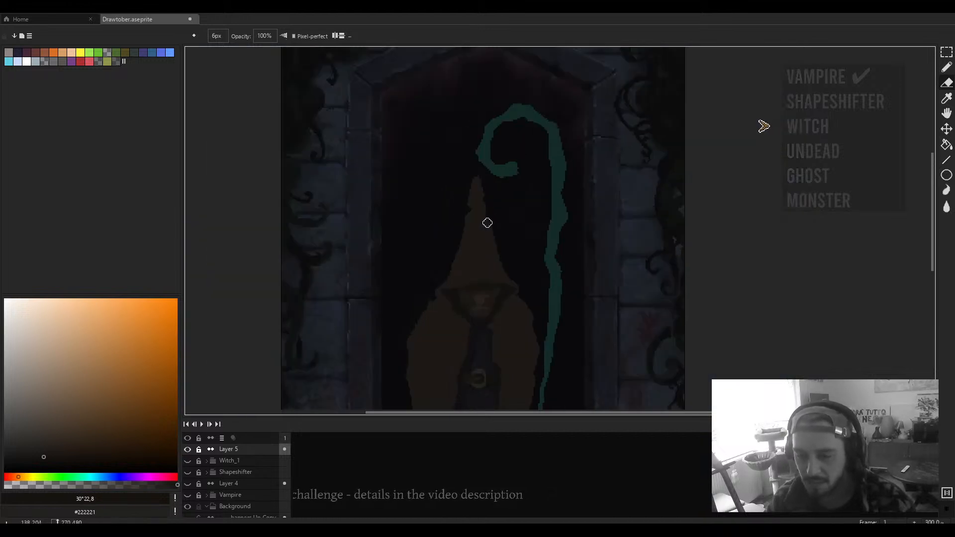
{"action": "scroll", "coordinate": [454, 202], "scroll_direction": "up", "scroll_amount": 4}
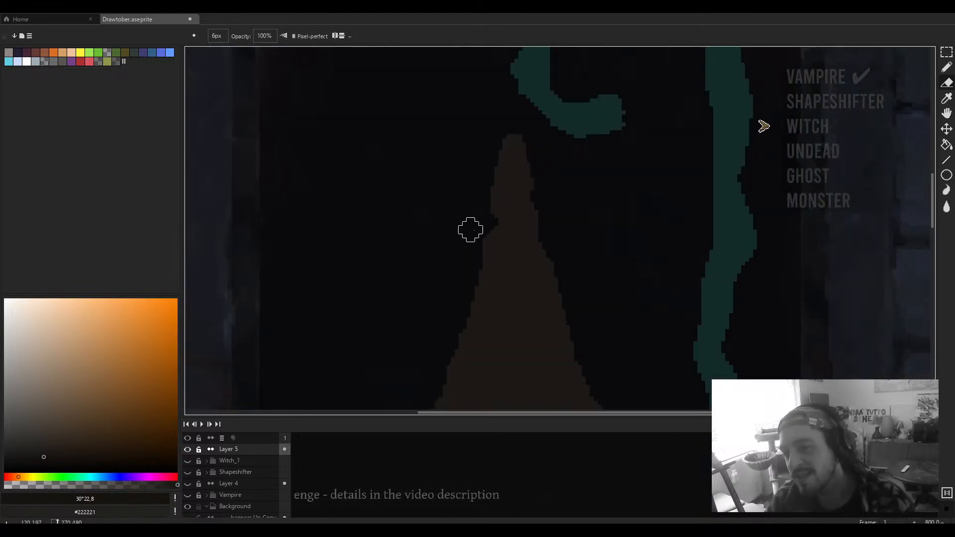
{"action": "scroll", "coordinate": [473, 237], "scroll_direction": "down", "scroll_amount": 7}
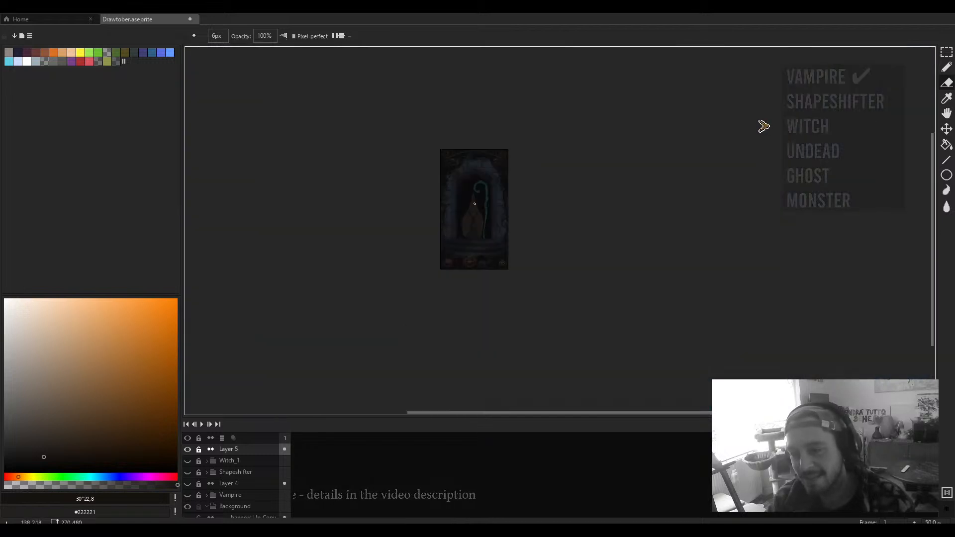
Step: Trim the hood's outer corner on the staff side with the 6 px Eraser
{"action": "scroll", "coordinate": [481, 208], "scroll_direction": "up", "scroll_amount": 8}
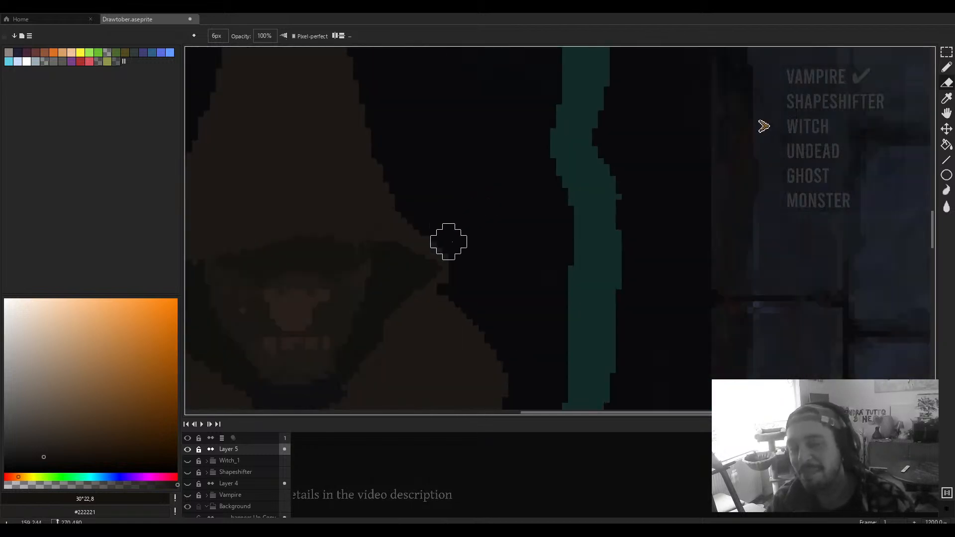
{"action": "scroll", "coordinate": [448, 239], "scroll_direction": "up", "scroll_amount": 1}
{"action": "left_click", "coordinate": [465, 210]}
{"action": "left_click", "coordinate": [459, 203]}
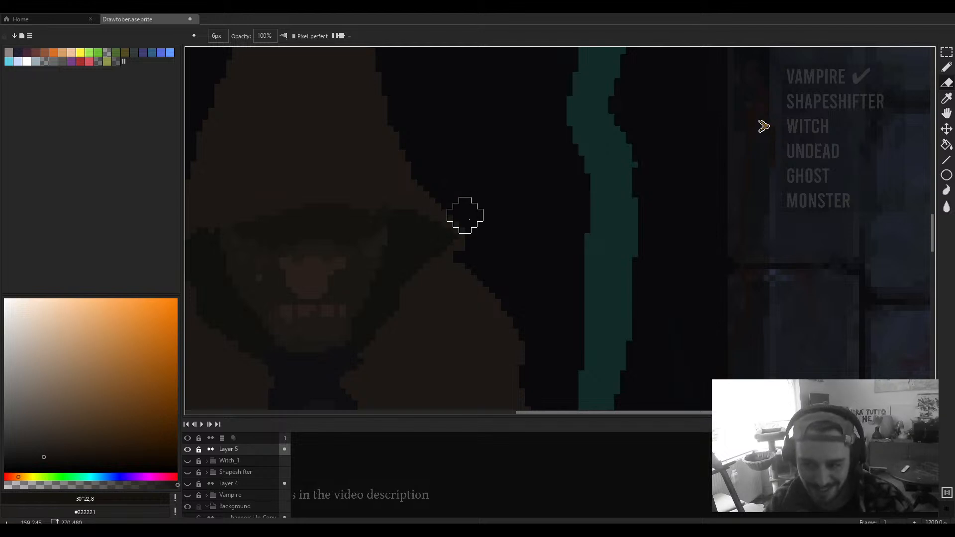
{"action": "left_click", "coordinate": [465, 215]}
Step: Trim the hood's opposite corner and smooth its transition into the shoulder with the 6 px Eraser
{"action": "left_click_drag", "start_coordinate": [471, 258], "coordinate": [563, 228]}
{"action": "left_click_drag", "start_coordinate": [371, 207], "coordinate": [458, 207]}
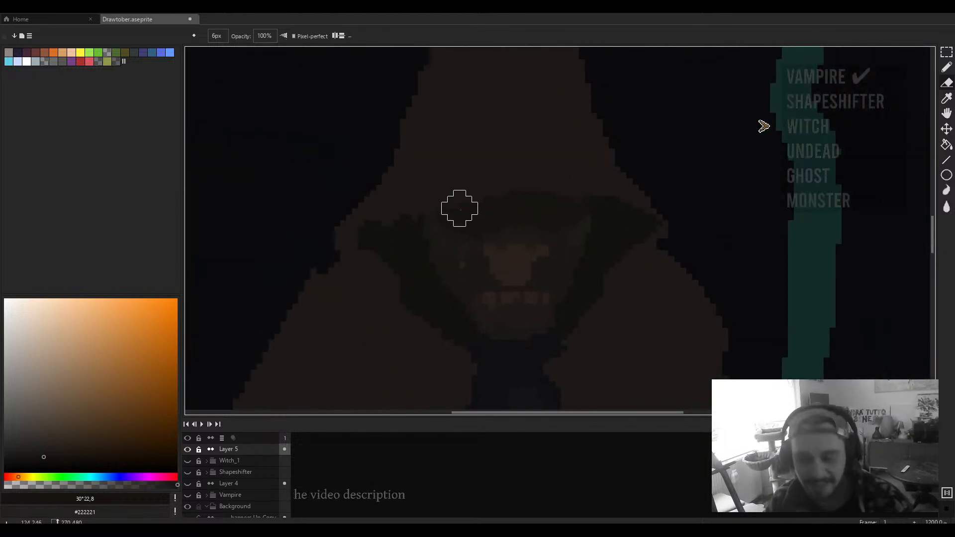
{"action": "scroll", "coordinate": [359, 200], "scroll_direction": "down", "scroll_amount": 1}
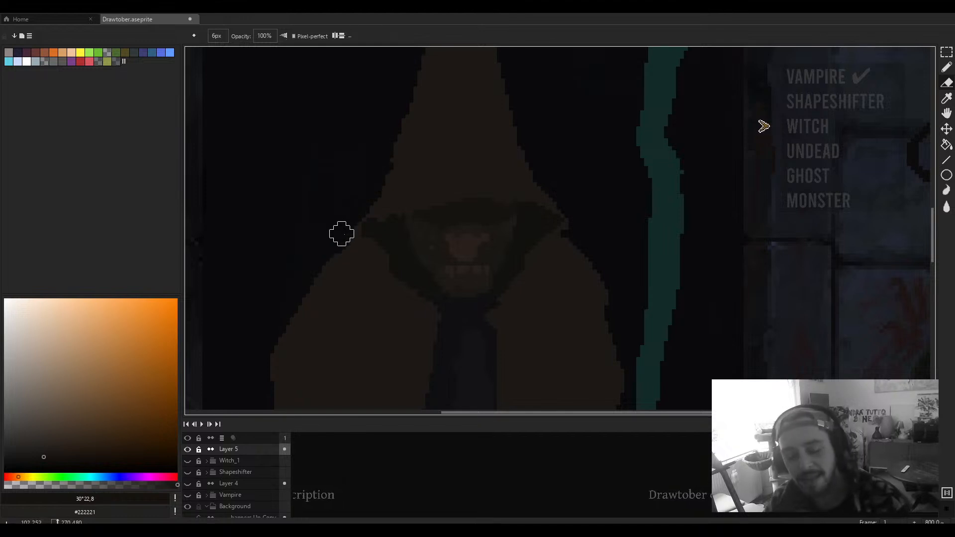
{"action": "left_click_drag", "start_coordinate": [333, 262], "coordinate": [367, 255]}
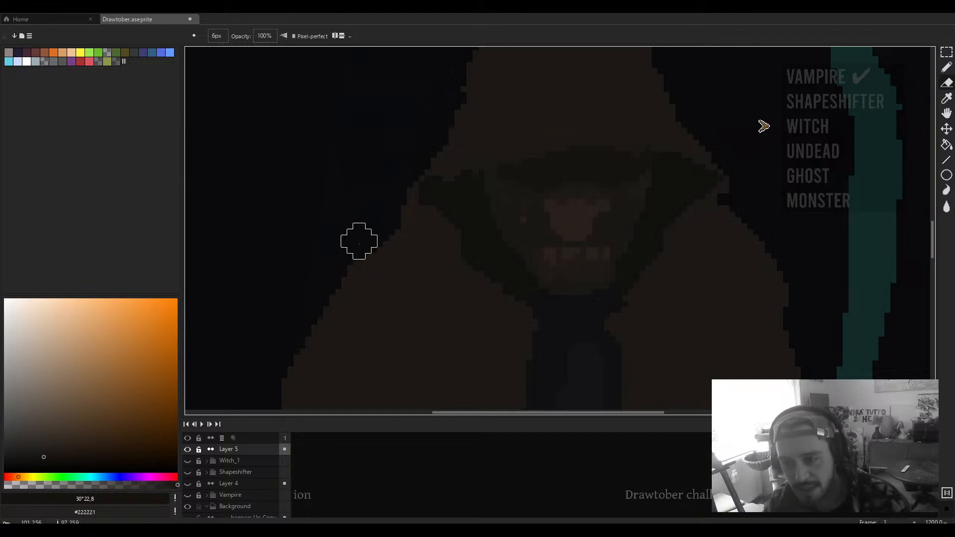
{"action": "scroll", "coordinate": [354, 236], "scroll_direction": "down", "scroll_amount": 2}
{"action": "scroll", "coordinate": [344, 232], "scroll_direction": "up", "scroll_amount": 2}
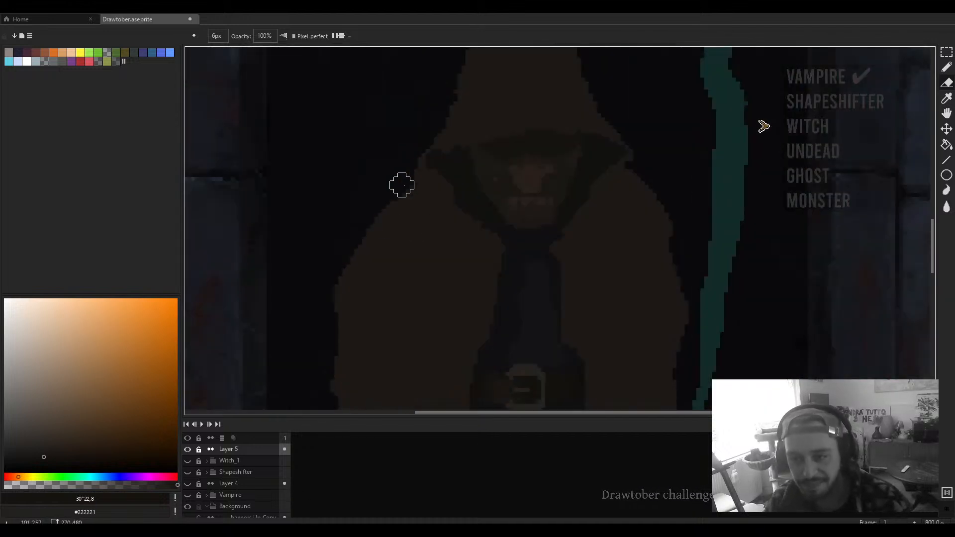
Step: Trim the cloak's shoulder and upper sleeve on the side opposite the staff with the 6 px Eraser
{"action": "scroll", "coordinate": [373, 249], "scroll_direction": "down", "scroll_amount": 3}
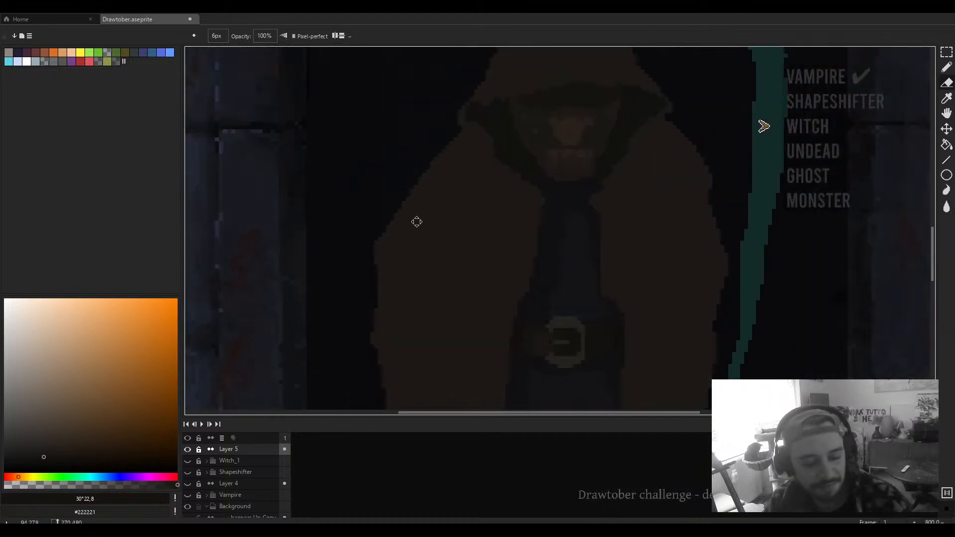
{"action": "scroll", "coordinate": [398, 199], "scroll_direction": "left", "scroll_amount": 2}
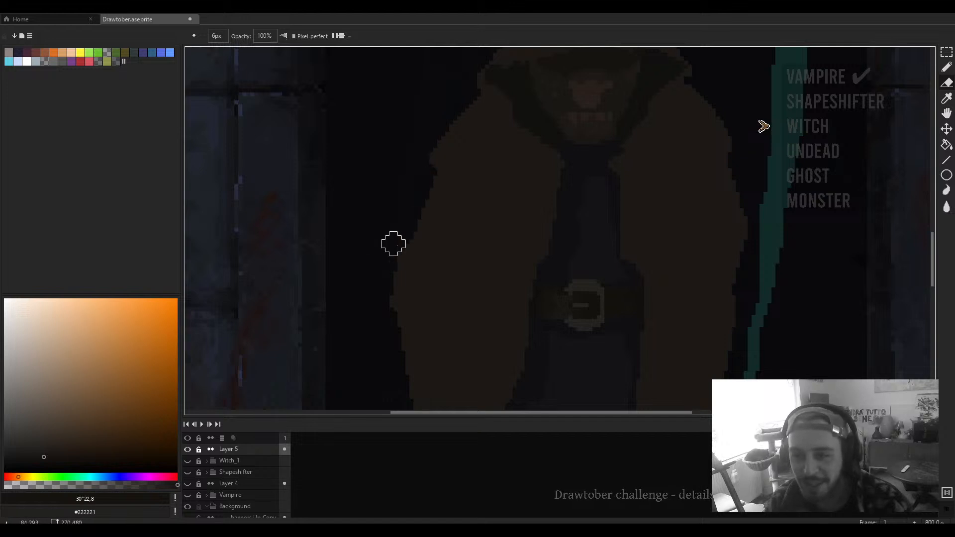
{"action": "scroll", "coordinate": [382, 214], "scroll_direction": "up", "scroll_amount": 2}
{"action": "scroll", "coordinate": [382, 213], "scroll_direction": "right", "scroll_amount": 4}
{"action": "scroll", "coordinate": [437, 244], "scroll_direction": "right", "scroll_amount": 1}
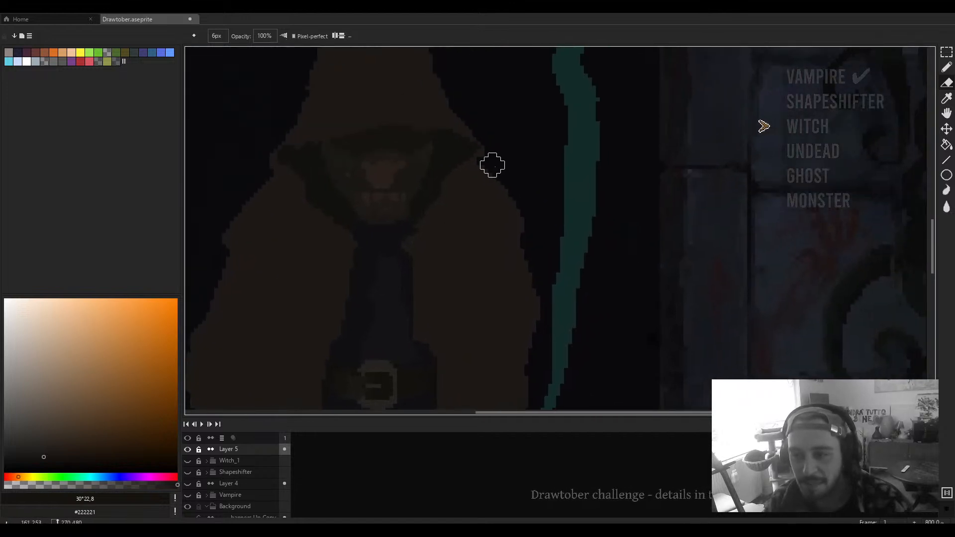
Step: Reduce the Eraser to 3 px and trim the cloak's edge around the staff-side shoulder
{"action": "mouse_move", "coordinate": [532, 265]}
{"action": "left_mouse_down"}
{"action": "mouse_move", "coordinate": [484, 198]}
{"action": "mouse_move", "coordinate": [483, 267]}
{"action": "left_mouse_up"}
{"action": "key", "text": "minus"}
{"action": "key", "text": "minus"}
{"action": "key", "text": "minus"}
{"action": "mouse_move", "coordinate": [471, 177]}
{"action": "left_mouse_down"}
{"action": "mouse_move", "coordinate": [490, 235]}
{"action": "mouse_move", "coordinate": [512, 191]}
{"action": "left_mouse_up"}
{"action": "scroll", "coordinate": [477, 271], "scroll_direction": "down", "scroll_amount": 4}
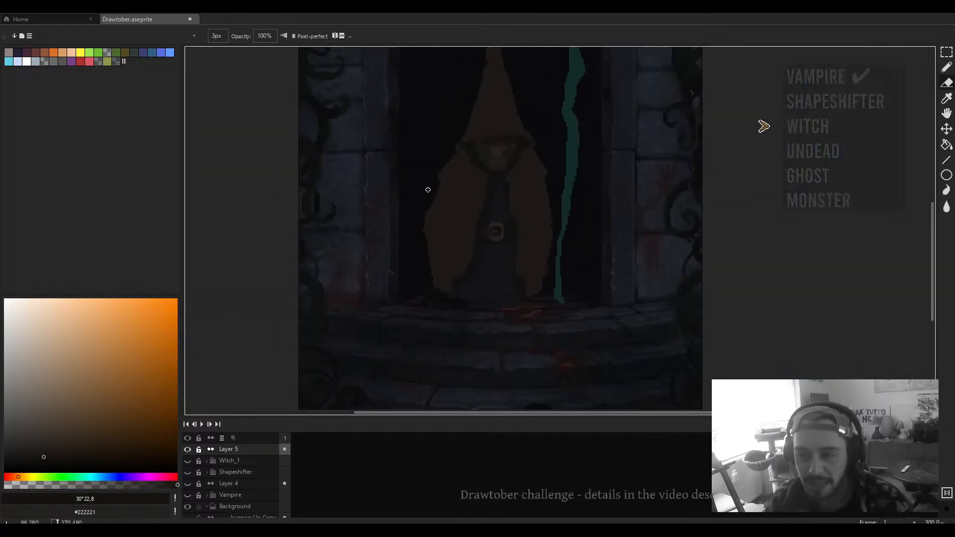
Step: Smooth the outer edge of the sleeve opposite the staff into a rounder curve with the 3 px Eraser
{"action": "scroll", "coordinate": [437, 185], "scroll_direction": "up", "scroll_amount": 1}
{"action": "scroll", "coordinate": [437, 182], "scroll_direction": "up", "scroll_amount": 2}
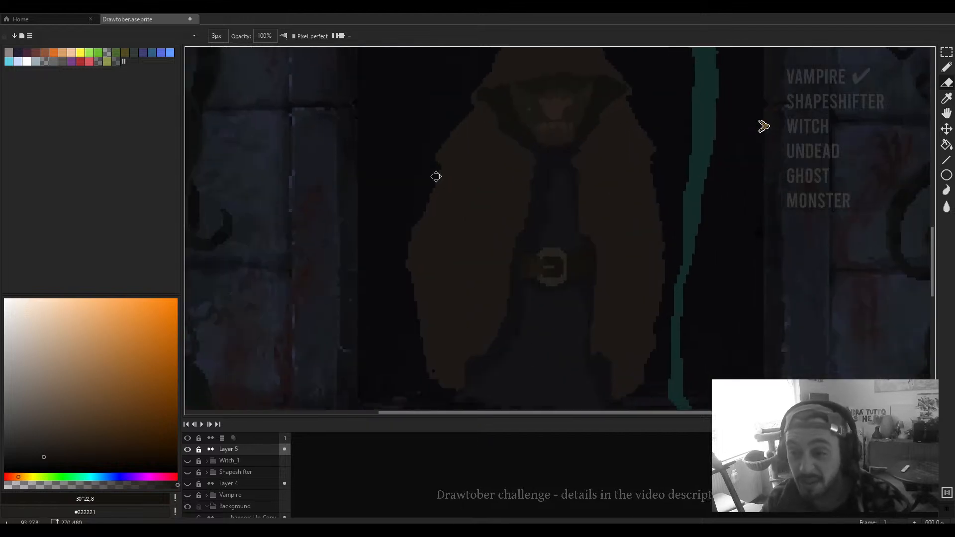
{"action": "left_click_drag", "start_coordinate": [431, 162], "coordinate": [407, 246]}
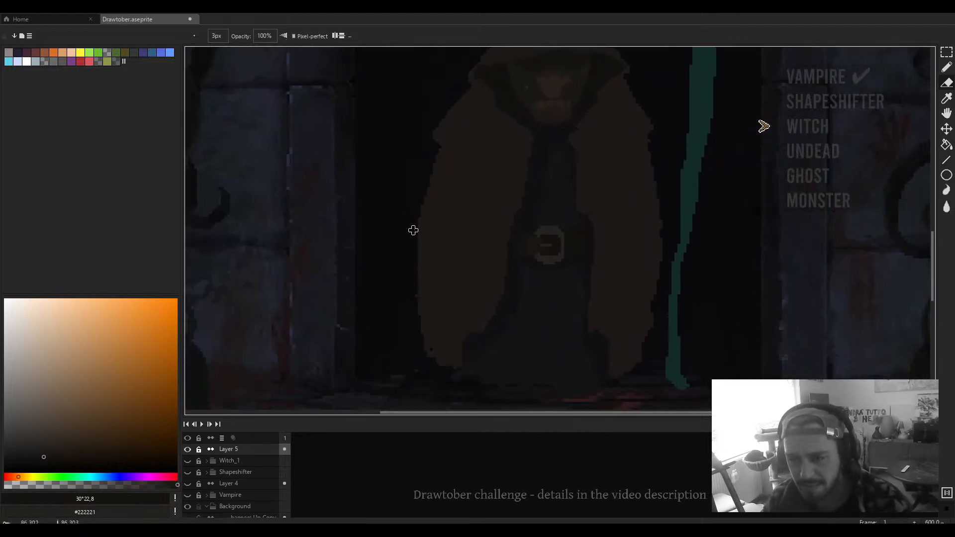
{"action": "scroll", "coordinate": [559, 252], "scroll_direction": "down", "scroll_amount": 2}
{"action": "scroll", "coordinate": [514, 216], "scroll_direction": "up", "scroll_amount": 1}
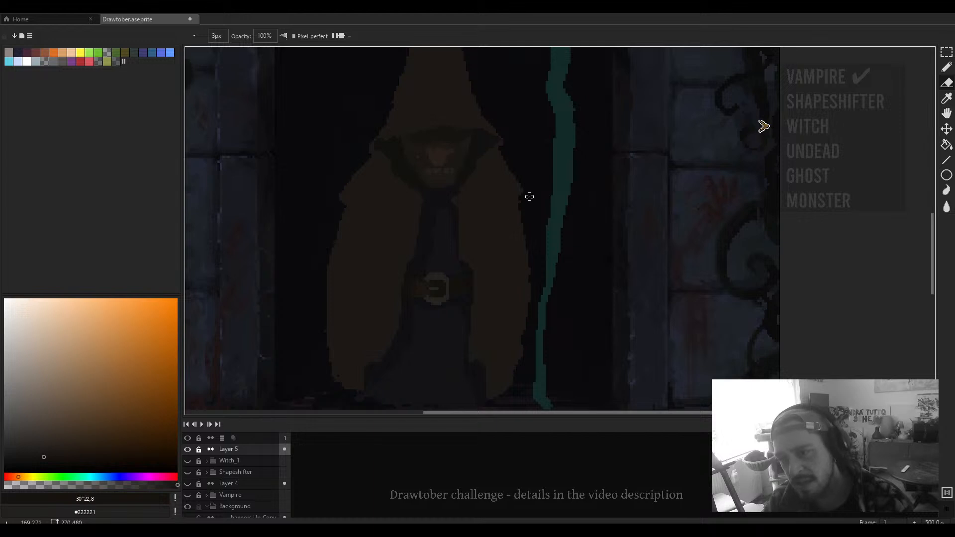
Step: Trim the outer edge of the staff-side sleeve below the shoulder with the 3 px Eraser
{"action": "mouse_move", "coordinate": [530, 197]}
{"action": "left_mouse_down"}
{"action": "mouse_move", "coordinate": [448, 207]}
{"action": "mouse_move", "coordinate": [428, 157]}
{"action": "mouse_move", "coordinate": [452, 179]}
{"action": "mouse_move", "coordinate": [490, 175]}
{"action": "mouse_move", "coordinate": [507, 293]}
{"action": "left_mouse_up"}
{"action": "scroll", "coordinate": [439, 181], "scroll_direction": "up", "scroll_amount": 1}
{"action": "scroll", "coordinate": [409, 154], "scroll_direction": "up", "scroll_amount": 1}
{"action": "scroll", "coordinate": [444, 180], "scroll_direction": "down", "scroll_amount": 2}
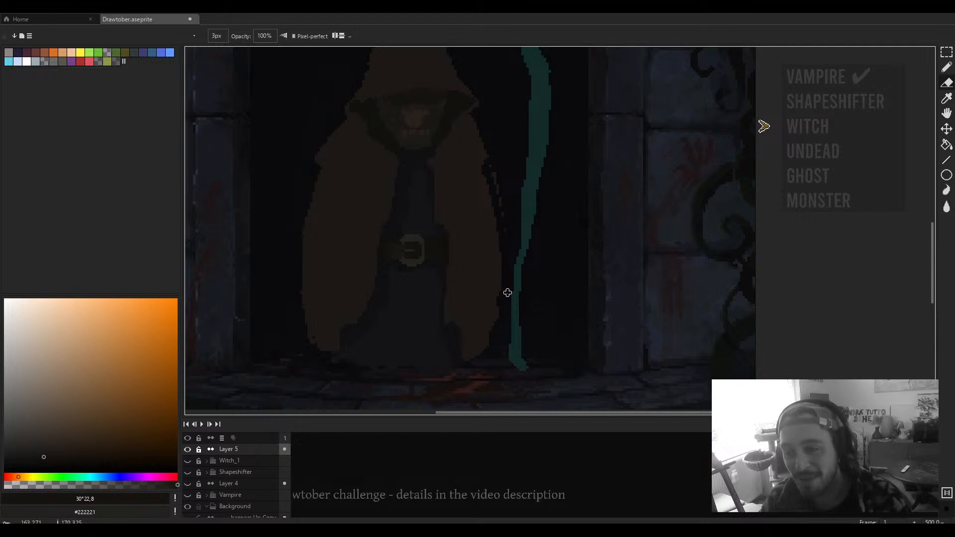
{"action": "scroll", "coordinate": [507, 245], "scroll_direction": "down", "scroll_amount": 4}
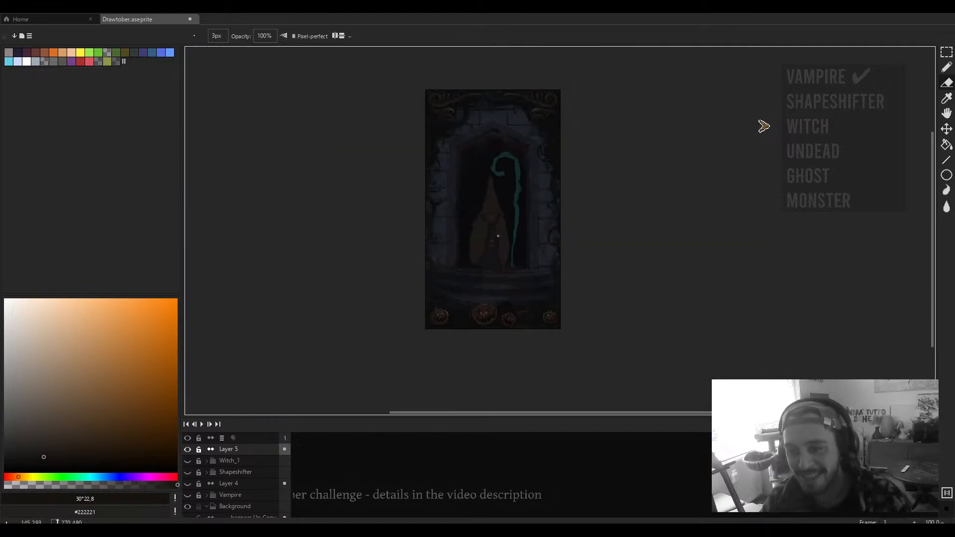
{"action": "scroll", "coordinate": [498, 236], "scroll_direction": "up", "scroll_amount": 3}
{"action": "left_click_drag", "start_coordinate": [502, 193], "coordinate": [504, 211]}
Step: Outline a wavy shadow fold from the staff-side shoulder to the belt with the 1 px Pencil in #11100e and fill it
{"action": "key", "text": "b"}
{"action": "scroll", "coordinate": [504, 211], "scroll_direction": "up", "scroll_amount": 4}
{"action": "left_click", "coordinate": [492, 171], "text": "alt"}
{"action": "left_click_drag", "start_coordinate": [540, 261], "coordinate": [530, 201]}
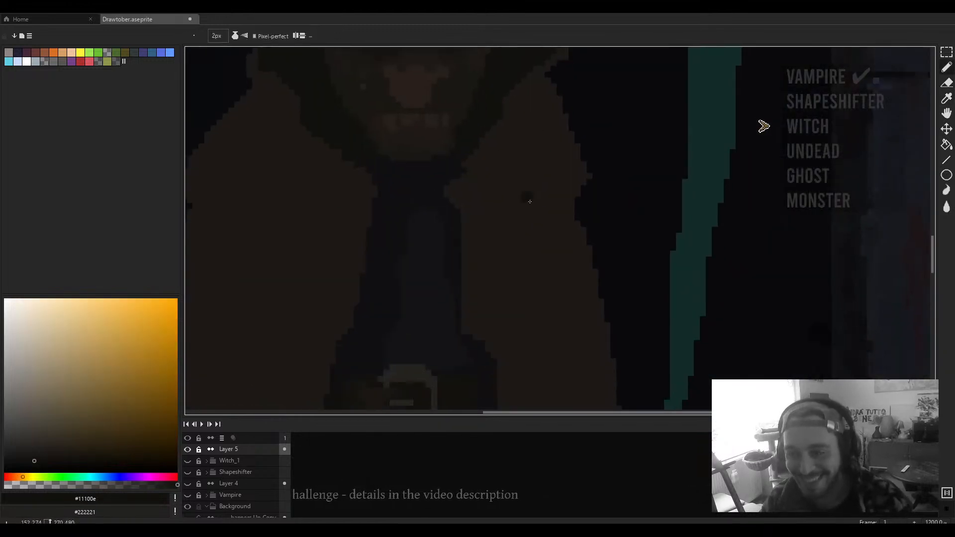
{"action": "key", "text": "minus"}
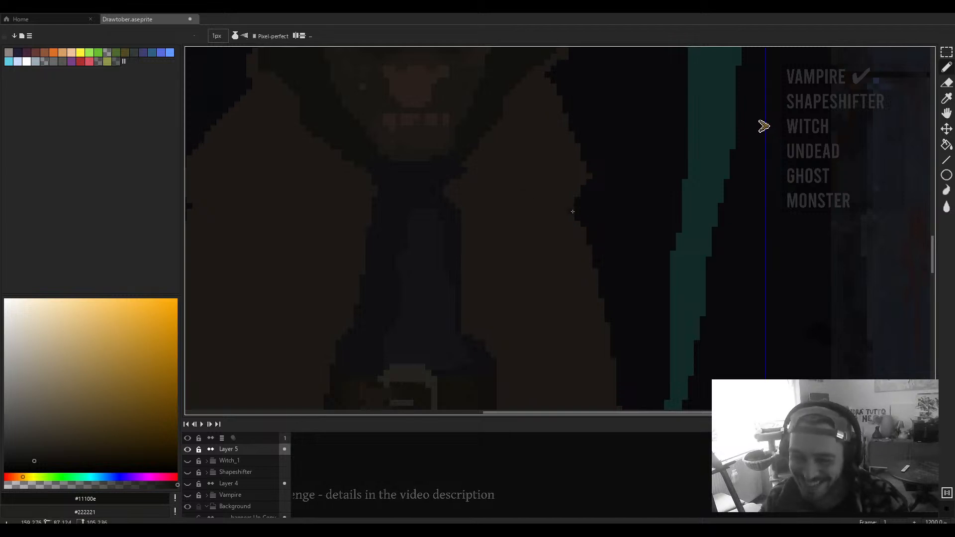
{"action": "scroll", "coordinate": [544, 243], "scroll_direction": "down", "scroll_amount": 4}
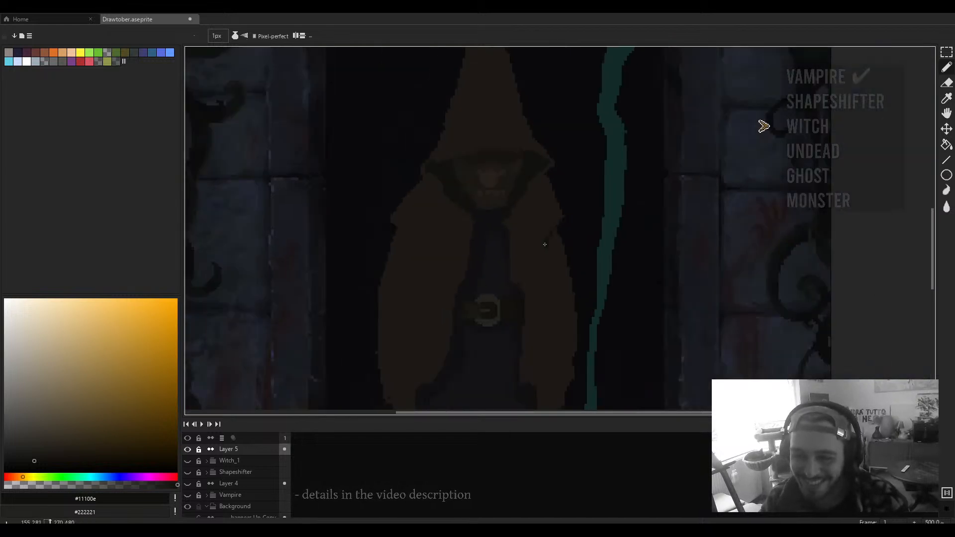
{"action": "scroll", "coordinate": [499, 202], "scroll_direction": "up", "scroll_amount": 2}
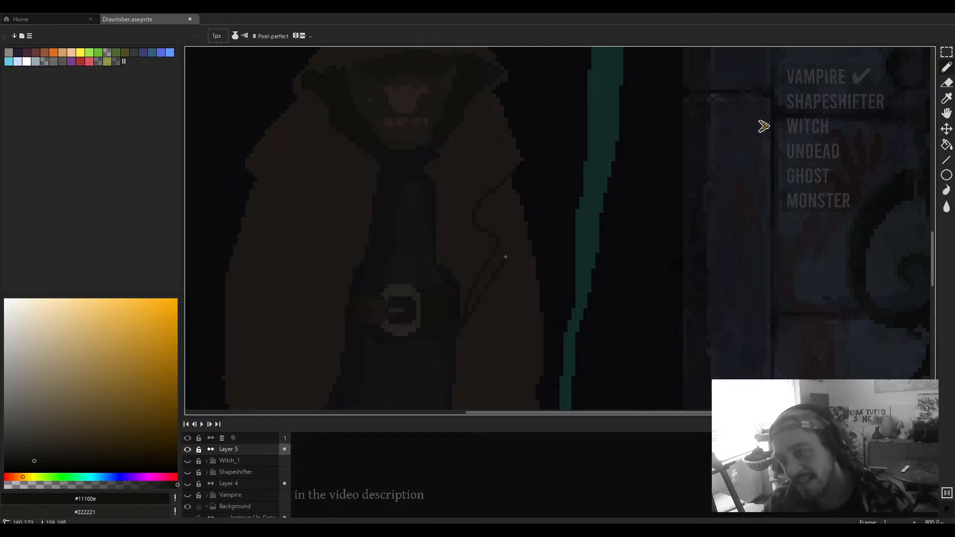
{"action": "key", "text": "g"}
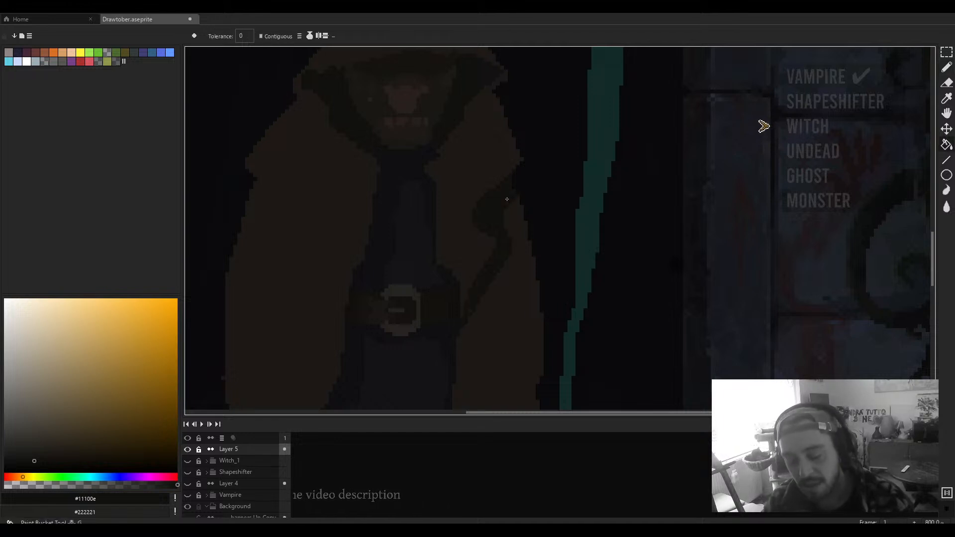
{"action": "scroll", "coordinate": [499, 214], "scroll_direction": "down", "scroll_amount": 3}
{"action": "scroll", "coordinate": [486, 229], "scroll_direction": "down", "scroll_amount": 3}
{"action": "scroll", "coordinate": [468, 234], "scroll_direction": "up", "scroll_amount": 4}
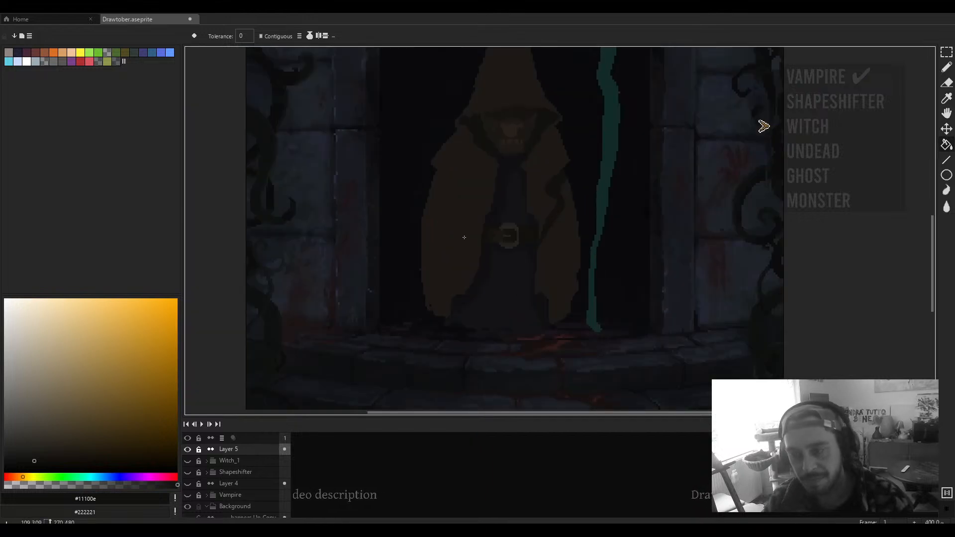
Step: Outline a matching wavy fold from the opposite shoulder down to the belt with the 1 px Pencil, undoing an unwanted stroke
{"action": "key", "text": "b"}
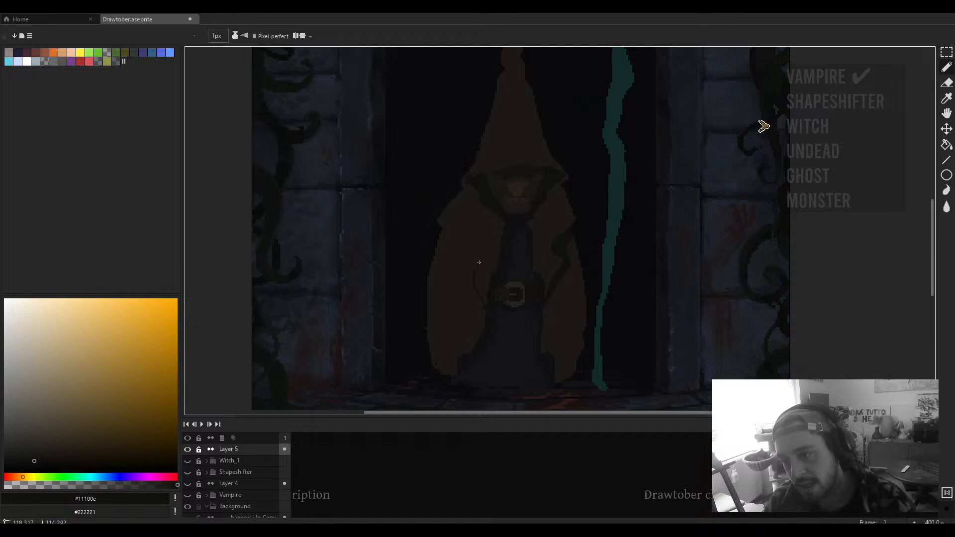
{"action": "key", "text": "v"}
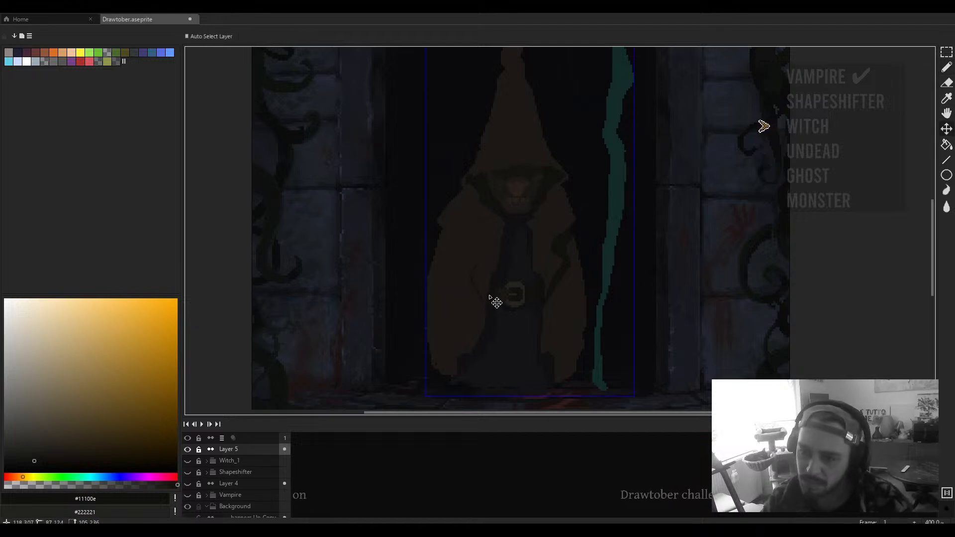
{"action": "key", "text": "b"}
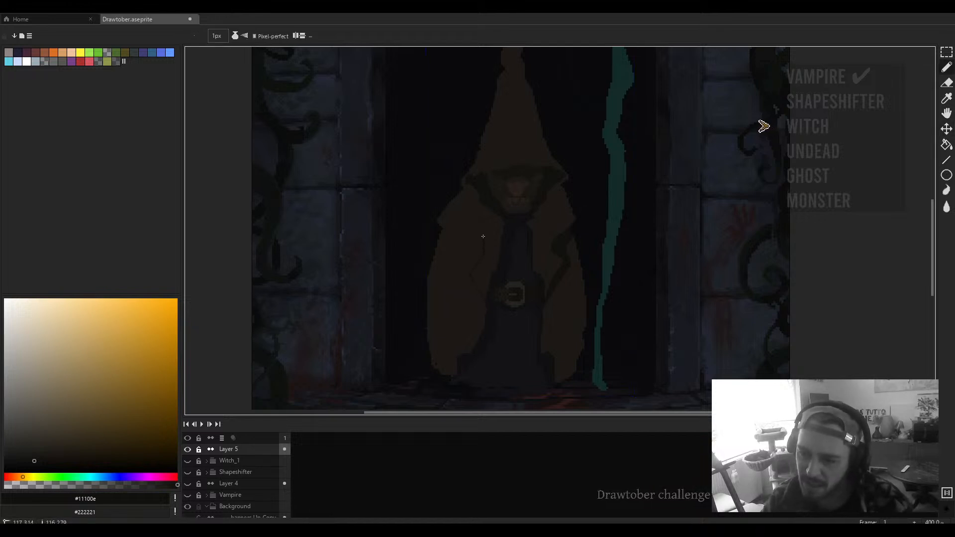
{"action": "left_click_drag", "start_coordinate": [484, 236], "coordinate": [450, 214]}
{"action": "key", "text": "ctrl+z"}
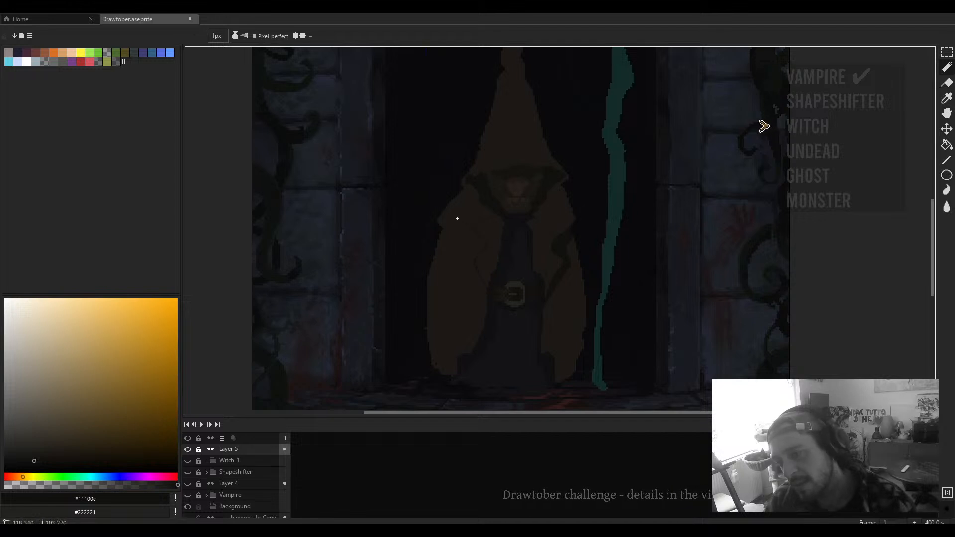
{"action": "scroll", "coordinate": [457, 219], "scroll_direction": "down", "scroll_amount": 3}
{"action": "scroll", "coordinate": [474, 237], "scroll_direction": "up", "scroll_amount": 4}
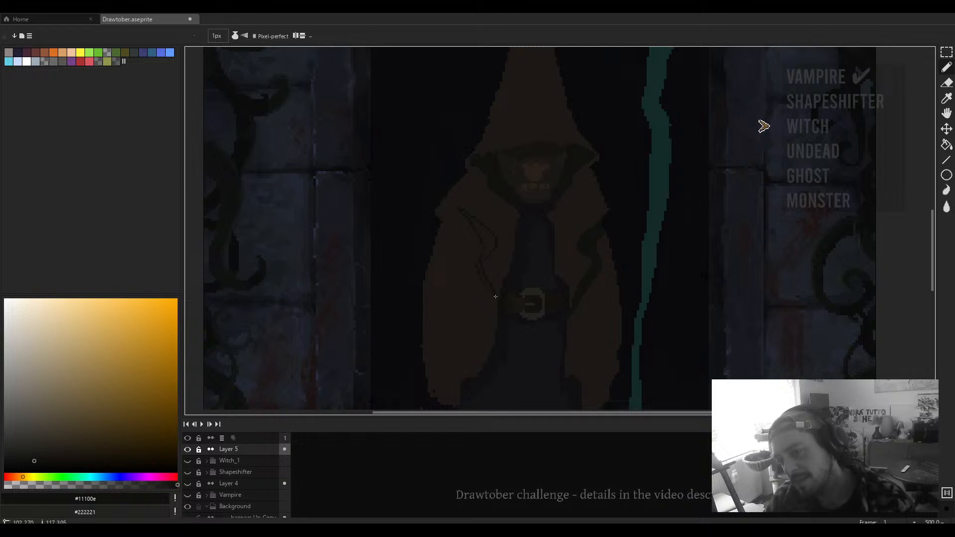
Step: Try filling the outlined fold opposite the staff with #11100e, and undo the fill and its outer outline
{"action": "key", "text": "g"}
{"action": "scroll", "coordinate": [481, 261], "scroll_direction": "up", "scroll_amount": 5}
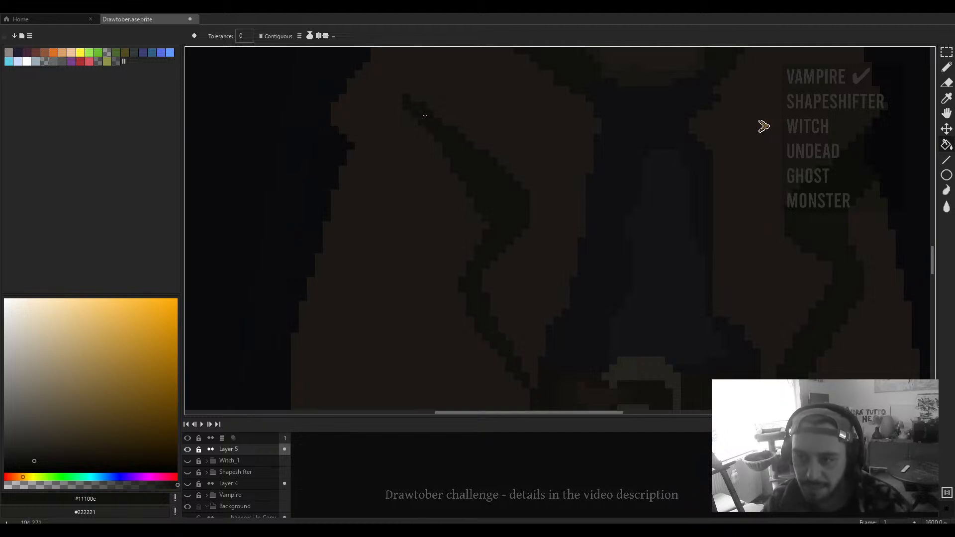
{"action": "scroll", "coordinate": [425, 115], "scroll_direction": "down", "scroll_amount": 6}
{"action": "scroll", "coordinate": [458, 169], "scroll_direction": "up", "scroll_amount": 3}
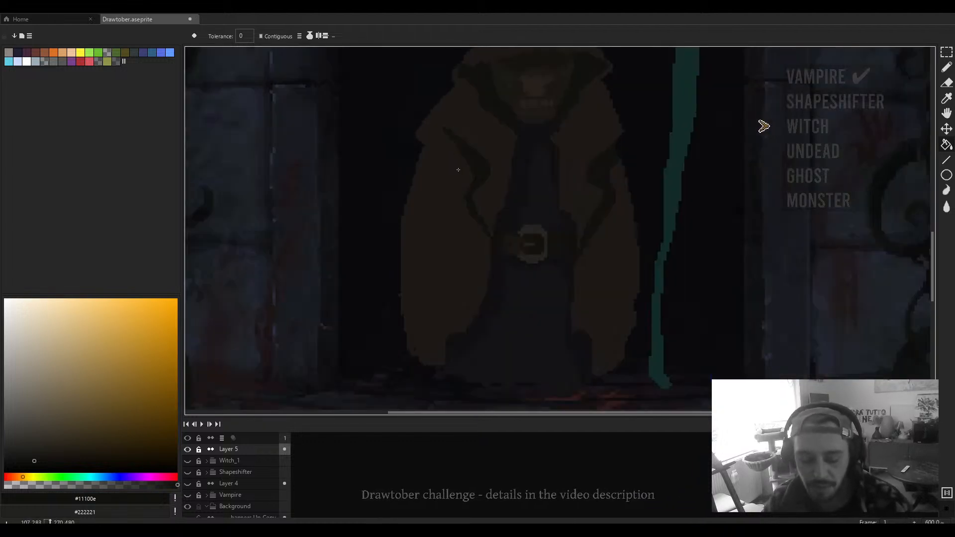
{"action": "key", "text": "v"}
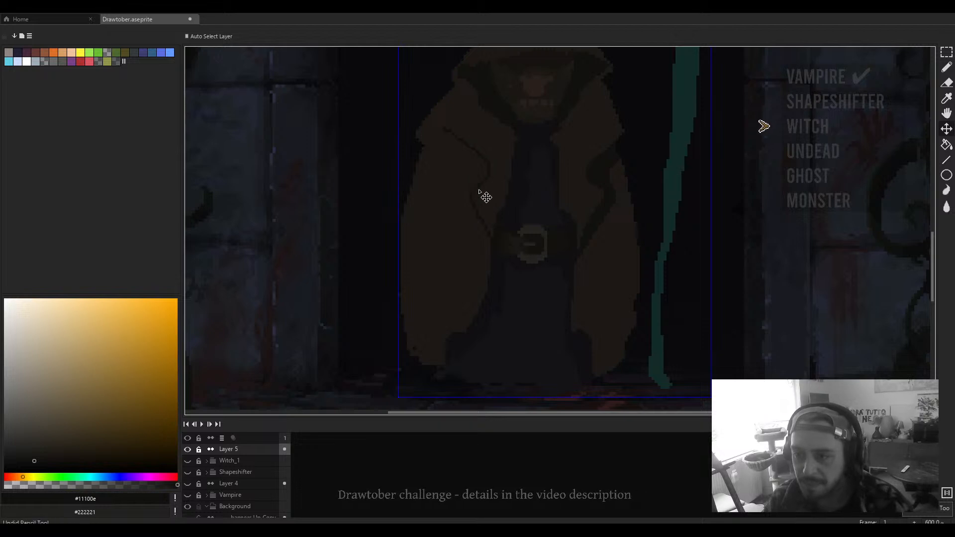
{"action": "key", "text": "ctrl+z"}
Step: Extend the remaining fold line to the notch in the shoulder opposite the staff with the 1 px Pencil
{"action": "left_click_drag", "start_coordinate": [480, 193], "coordinate": [507, 222]}
{"action": "key", "text": "b"}
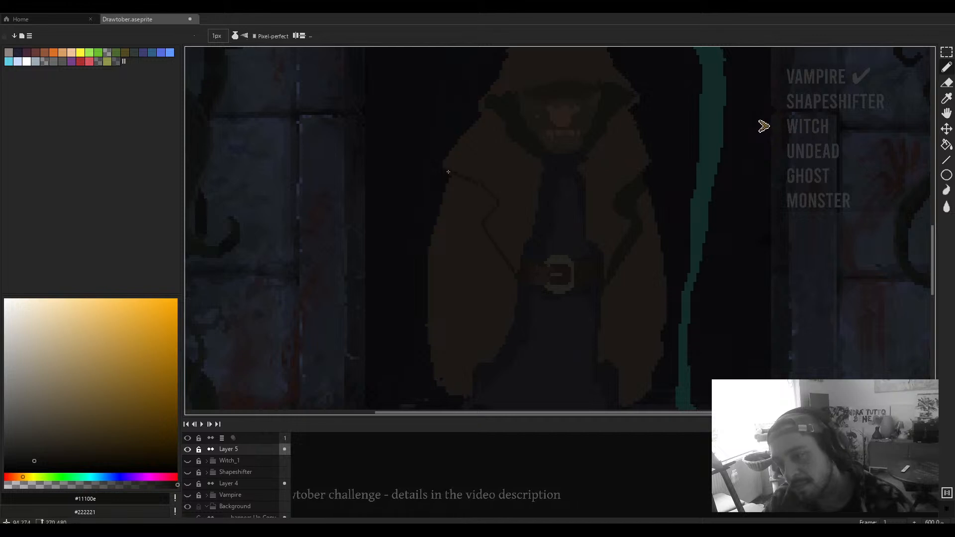
{"action": "scroll", "coordinate": [448, 172], "scroll_direction": "down", "scroll_amount": 1}
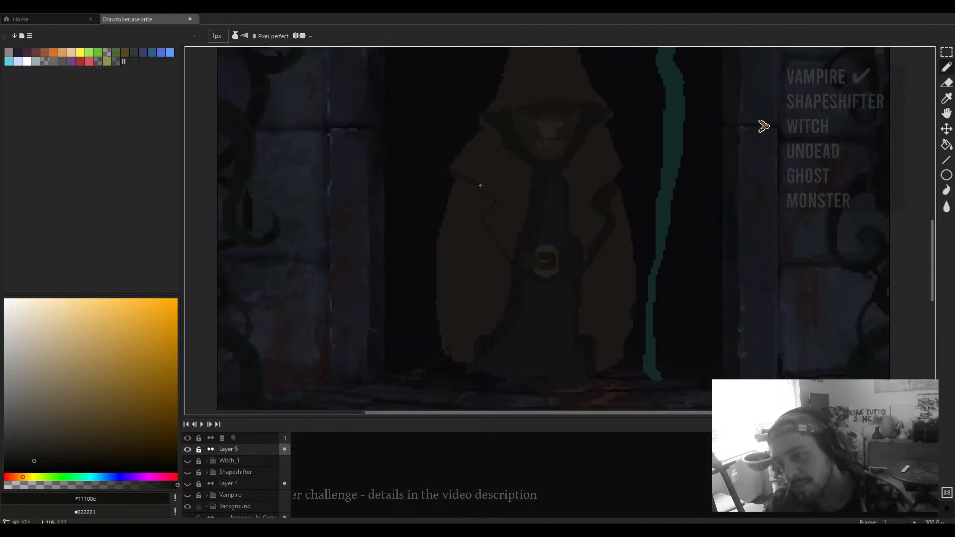
Step: Outline a shadow band along the cape's upper left fold in #11100e and fill it with a 3 px brush
{"action": "scroll", "coordinate": [462, 178], "scroll_direction": "up", "scroll_amount": 2}
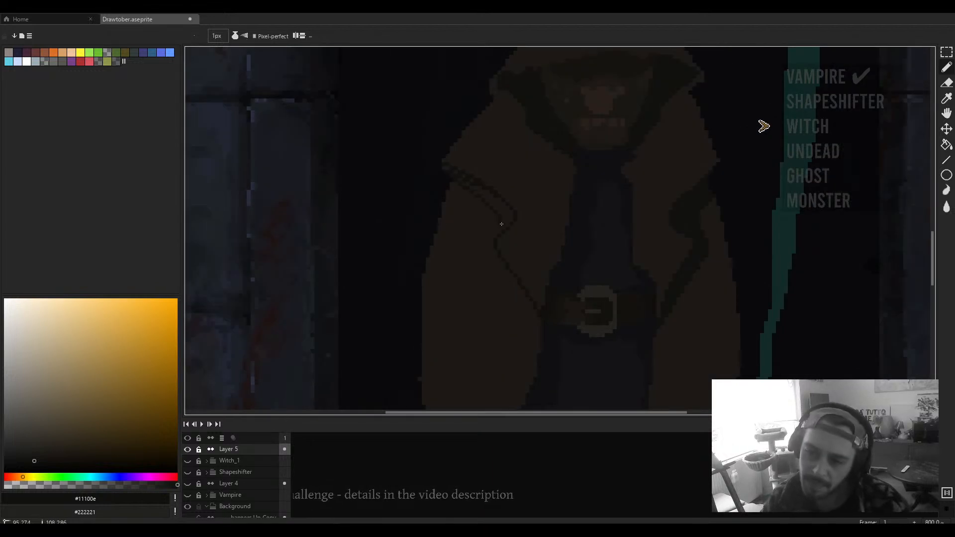
{"action": "scroll", "coordinate": [508, 216], "scroll_direction": "up", "scroll_amount": 2}
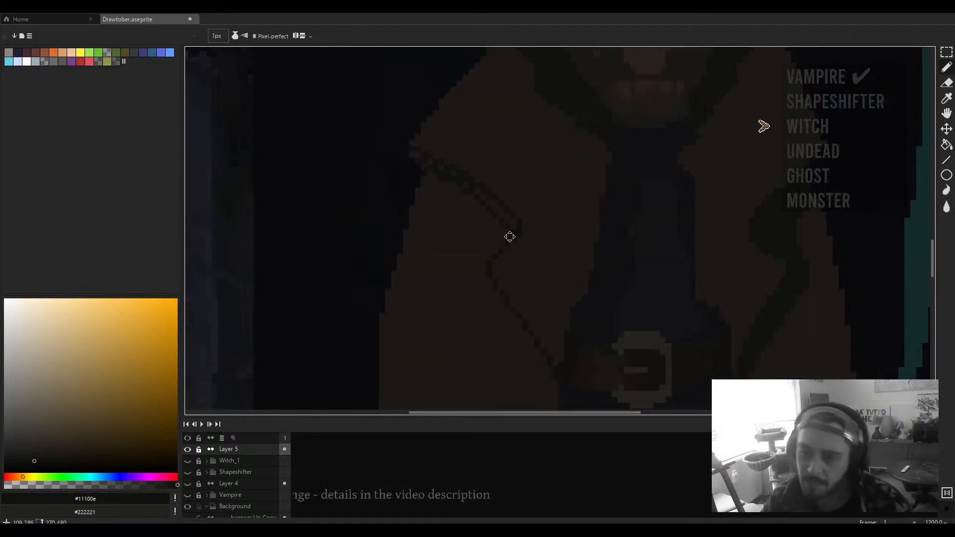
{"action": "key", "text": "plus"}
{"action": "key", "text": "plus"}
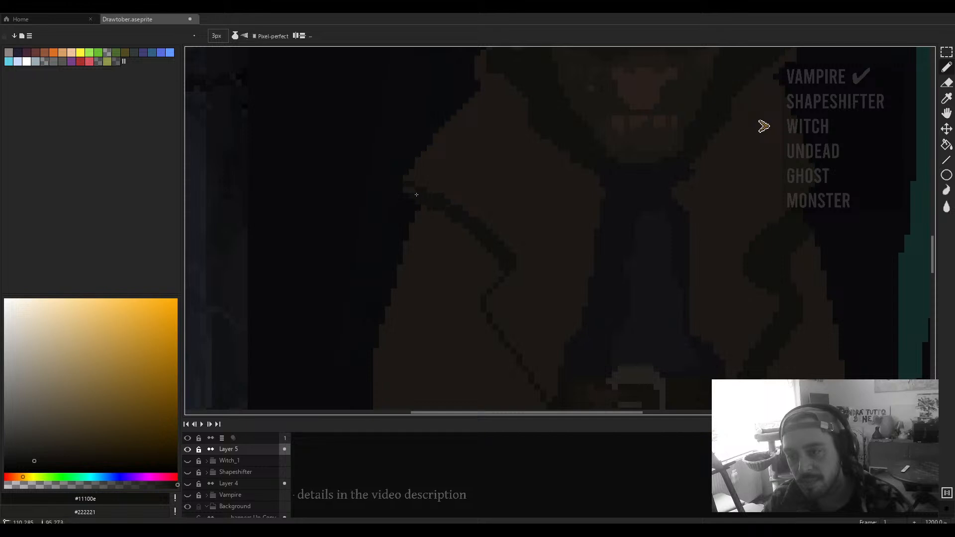
Step: Trim the upper left fold's shadow band to a thinner line with the cape brown #1d1915
{"action": "scroll", "coordinate": [417, 194], "scroll_direction": "down", "scroll_amount": 5}
{"action": "scroll", "coordinate": [413, 180], "scroll_direction": "up", "scroll_amount": 3}
{"action": "left_click", "coordinate": [413, 177], "text": "alt"}
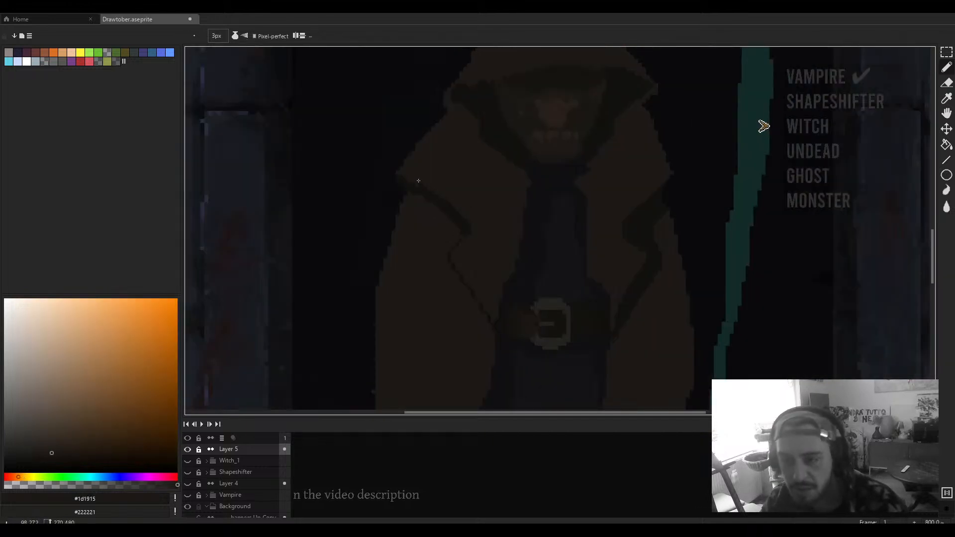
{"action": "scroll", "coordinate": [418, 180], "scroll_direction": "up", "scroll_amount": 1}
{"action": "scroll", "coordinate": [511, 268], "scroll_direction": "down", "scroll_amount": 4}
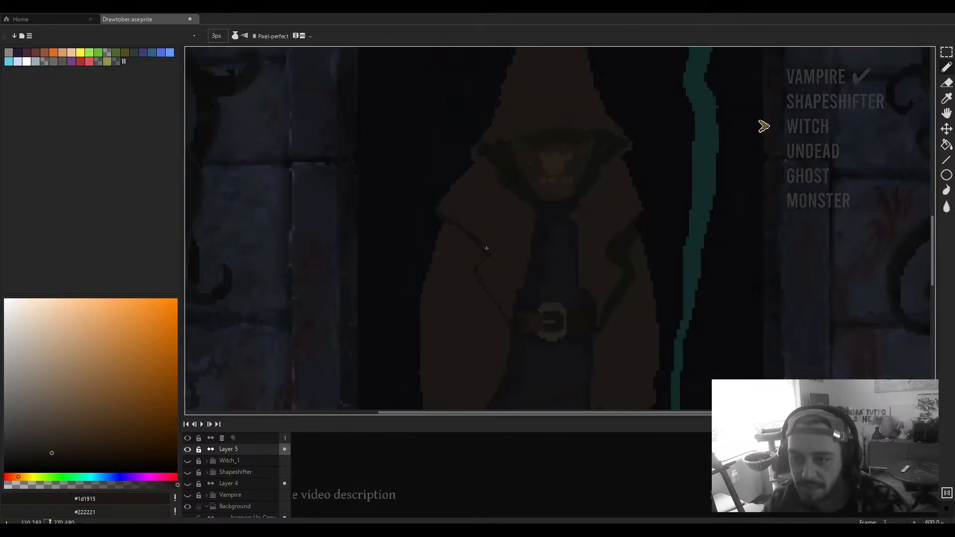
Step: Thicken the shadow under the left shoulder in #11100e, extending it out to the cape's outer edge
{"action": "scroll", "coordinate": [486, 248], "scroll_direction": "up", "scroll_amount": 4}
{"action": "left_click", "coordinate": [473, 248], "text": "alt"}
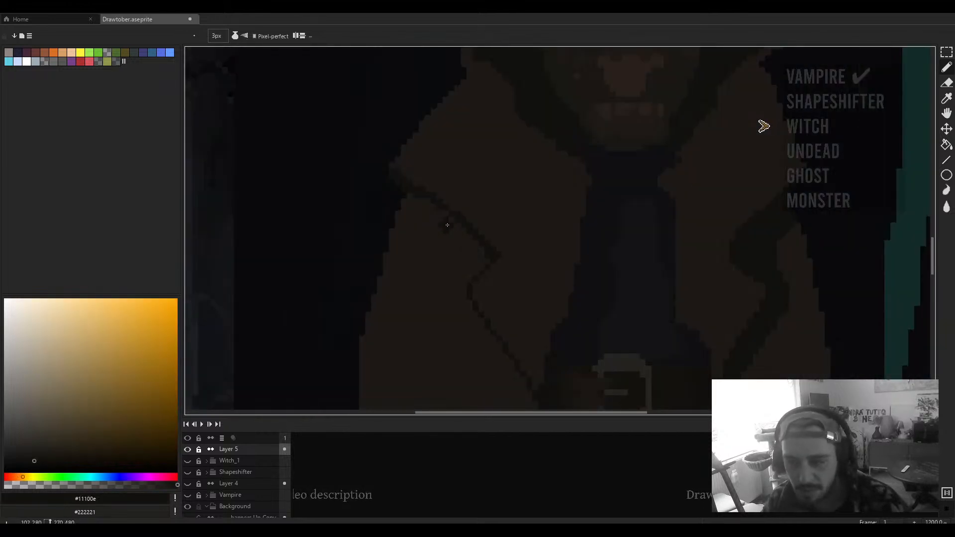
{"action": "mouse_move", "coordinate": [427, 199]}
{"action": "left_mouse_down"}
{"action": "mouse_move", "coordinate": [488, 263]}
{"action": "mouse_move", "coordinate": [475, 249]}
{"action": "mouse_move", "coordinate": [622, 275]}
{"action": "left_mouse_up"}
{"action": "scroll", "coordinate": [473, 245], "scroll_direction": "down", "scroll_amount": 4}
{"action": "scroll", "coordinate": [483, 252], "scroll_direction": "up", "scroll_amount": 4}
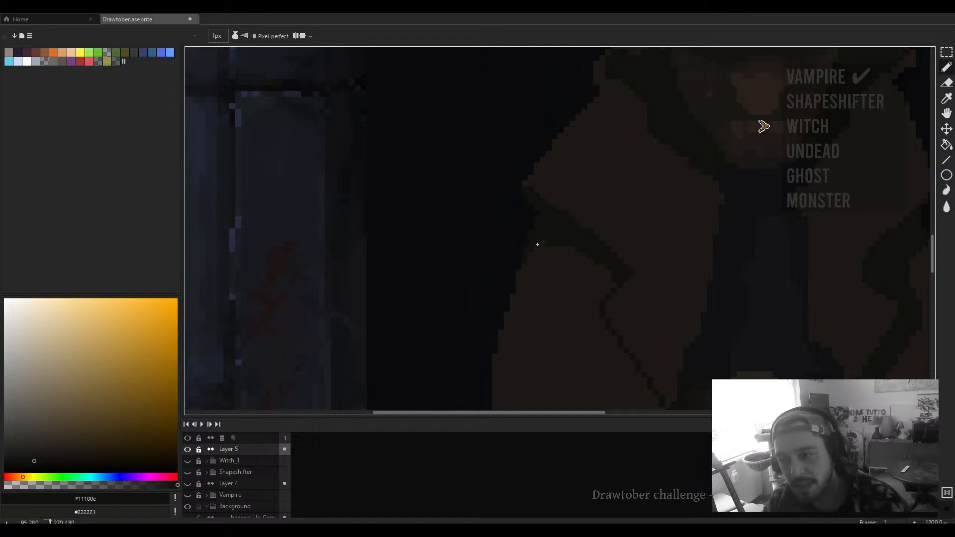
Step: Outline and fill the left fold's shadow down to the belt in #11100e, and widen the bend at its middle
{"action": "scroll", "coordinate": [575, 244], "scroll_direction": "down", "scroll_amount": 4}
{"action": "scroll", "coordinate": [501, 219], "scroll_direction": "up", "scroll_amount": 5}
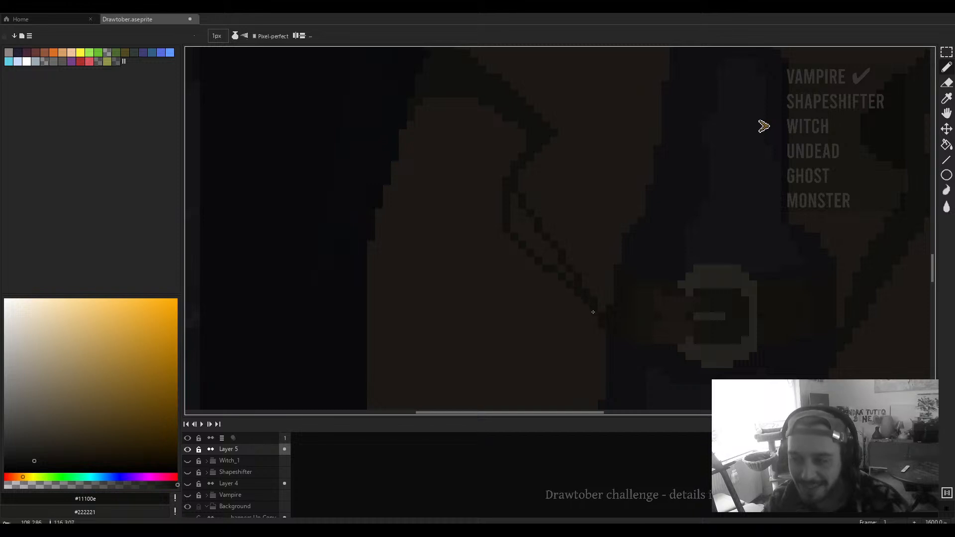
{"action": "left_click_drag", "start_coordinate": [553, 260], "coordinate": [519, 223]}
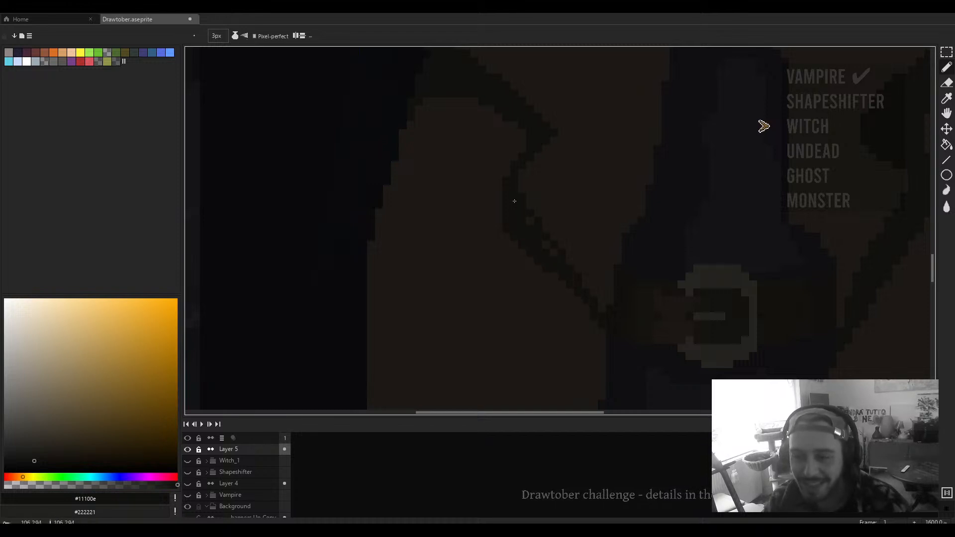
{"action": "scroll", "coordinate": [552, 259], "scroll_direction": "down", "scroll_amount": 6}
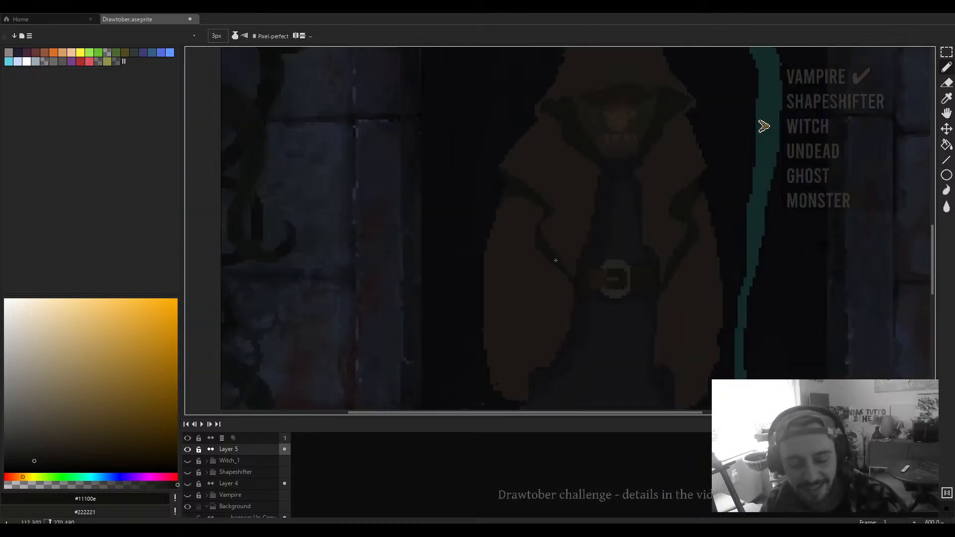
{"action": "scroll", "coordinate": [512, 249], "scroll_direction": "down", "scroll_amount": 2}
{"action": "scroll", "coordinate": [540, 275], "scroll_direction": "up", "scroll_amount": 5}
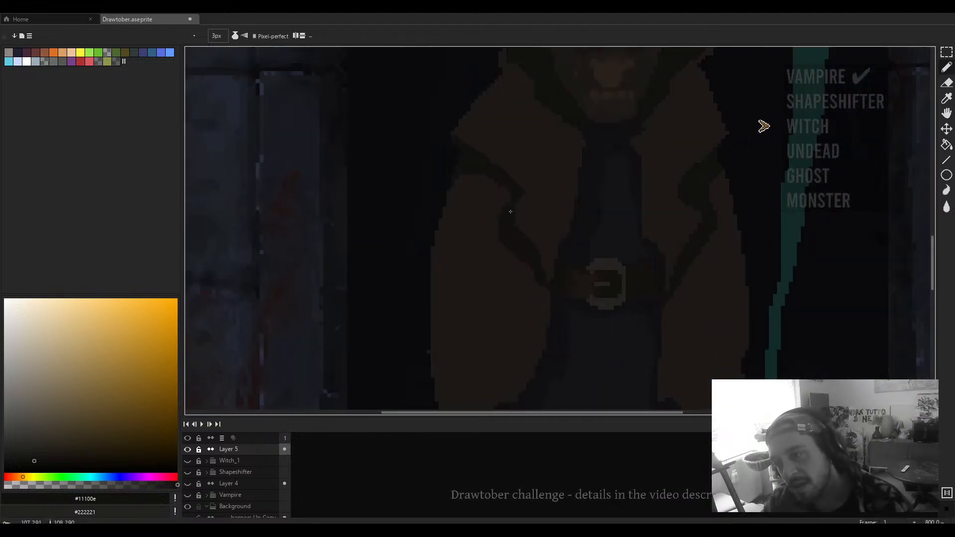
{"action": "left_click_drag", "start_coordinate": [520, 184], "coordinate": [541, 254]}
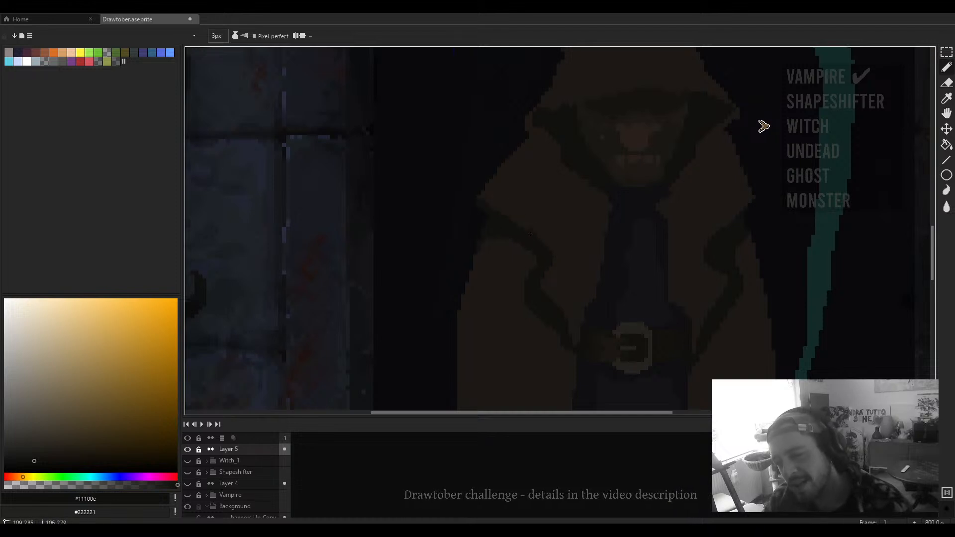
Step: Smooth the inner edges of the left and right fold shadows with the cape brown #1d1915 and a 3 px brush
{"action": "scroll", "coordinate": [496, 214], "scroll_direction": "up", "scroll_amount": 1}
{"action": "left_click", "coordinate": [526, 211], "text": "alt"}
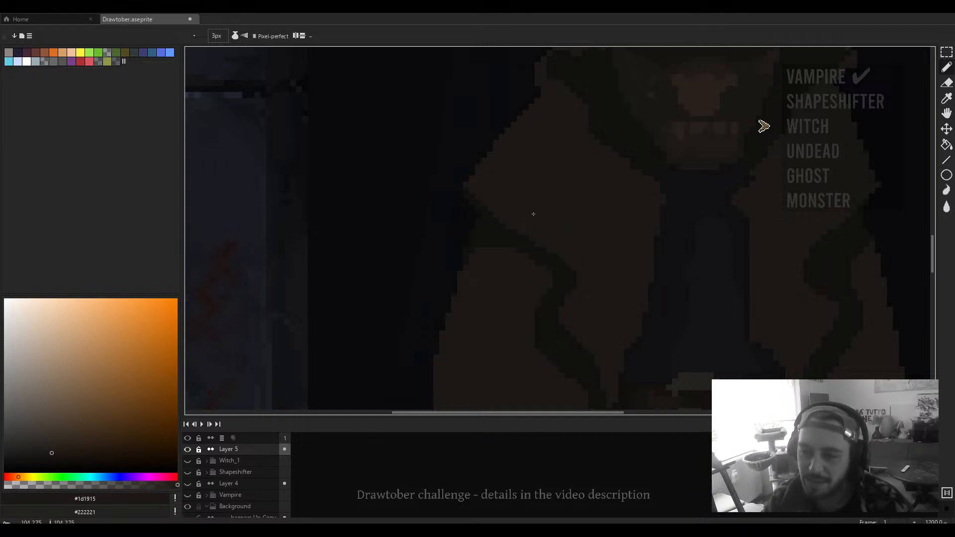
{"action": "left_click_drag", "start_coordinate": [581, 280], "coordinate": [531, 264]}
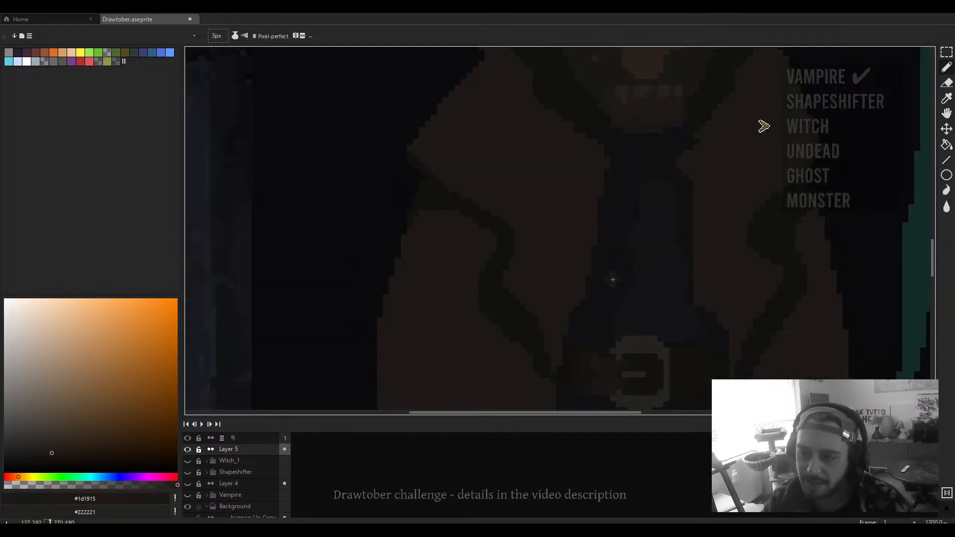
{"action": "left_click_drag", "start_coordinate": [627, 275], "coordinate": [488, 265]}
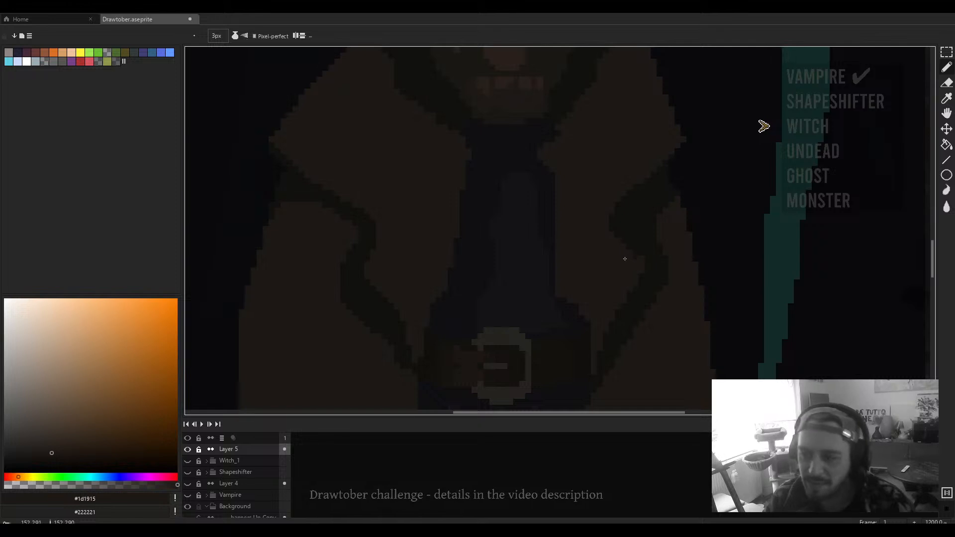
{"action": "scroll", "coordinate": [609, 213], "scroll_direction": "down", "scroll_amount": 2}
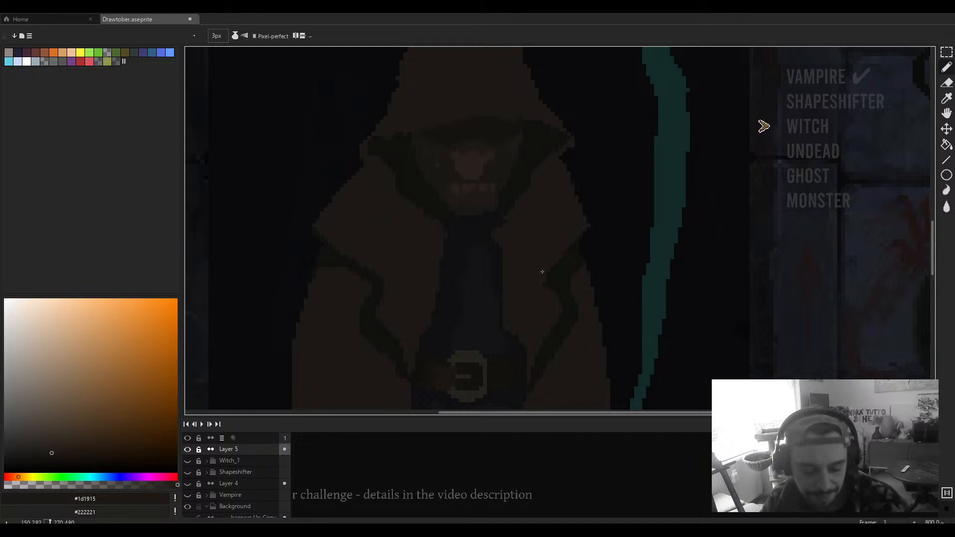
{"action": "scroll", "coordinate": [541, 271], "scroll_direction": "down", "scroll_amount": 2}
{"action": "scroll", "coordinate": [542, 272], "scroll_direction": "up", "scroll_amount": 4}
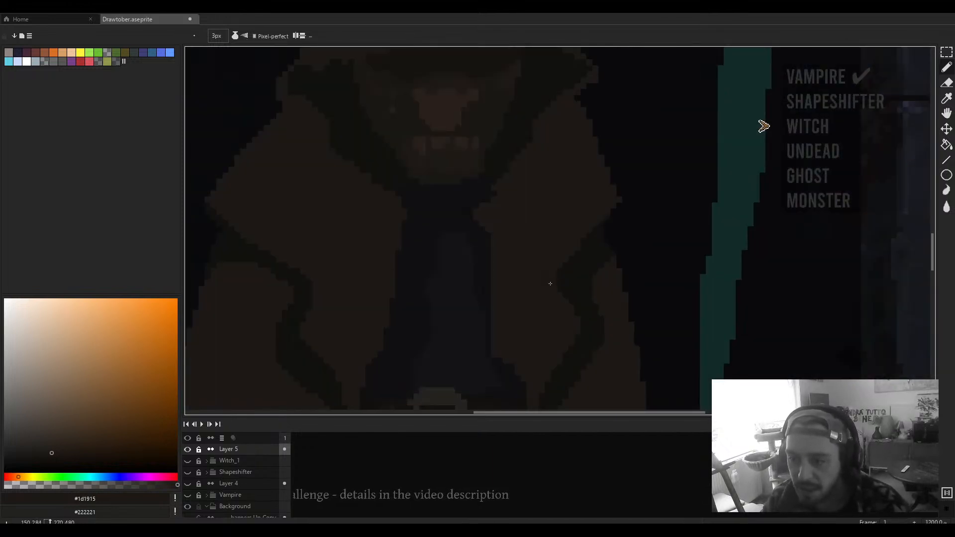
{"action": "scroll", "coordinate": [556, 267], "scroll_direction": "down", "scroll_amount": 6}
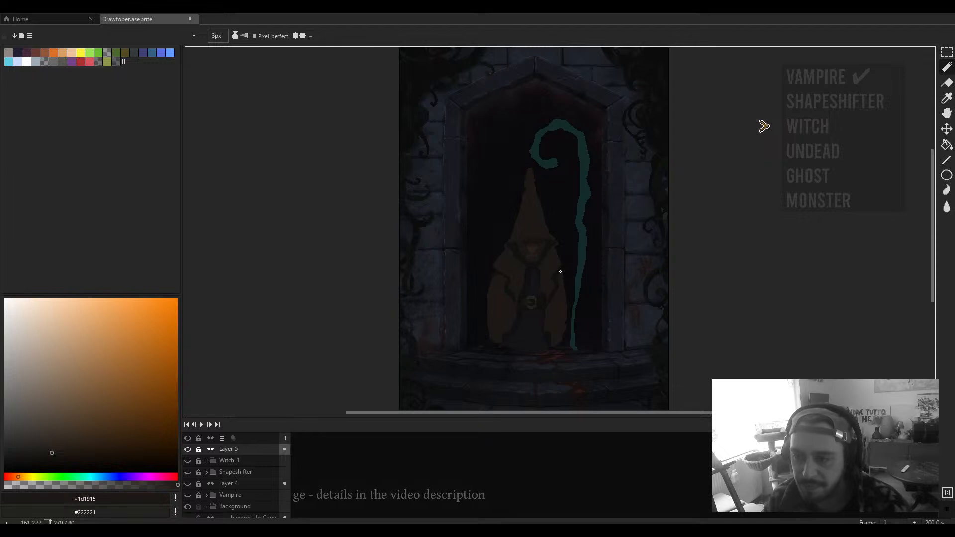
Step: Erase the cape's silhouette beneath both sides of the hood with a 3 px eraser to form inward notches above the shoulders
{"action": "key", "text": "b"}
{"action": "scroll", "coordinate": [433, 269], "scroll_direction": "up", "scroll_amount": 2}
{"action": "scroll", "coordinate": [436, 216], "scroll_direction": "up", "scroll_amount": 1}
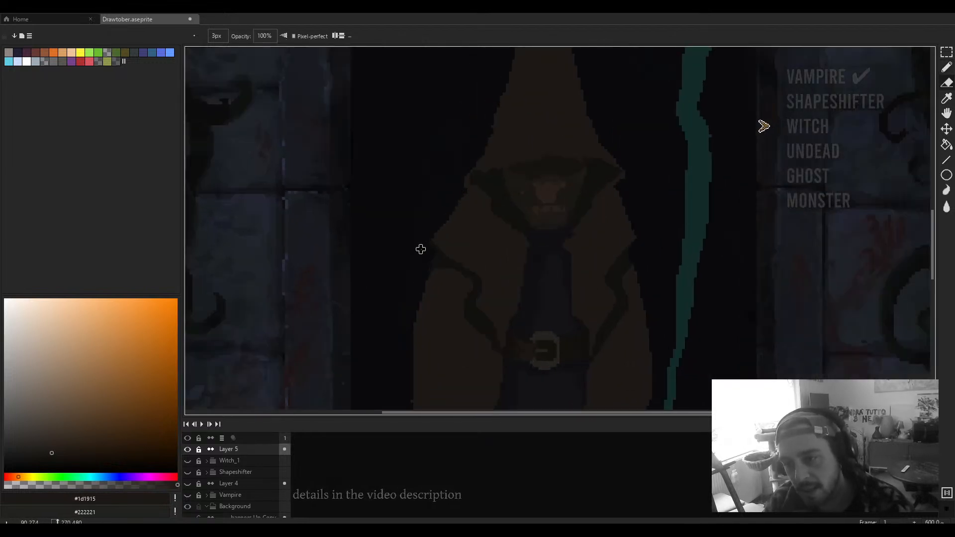
{"action": "scroll", "coordinate": [421, 249], "scroll_direction": "right", "scroll_amount": 3}
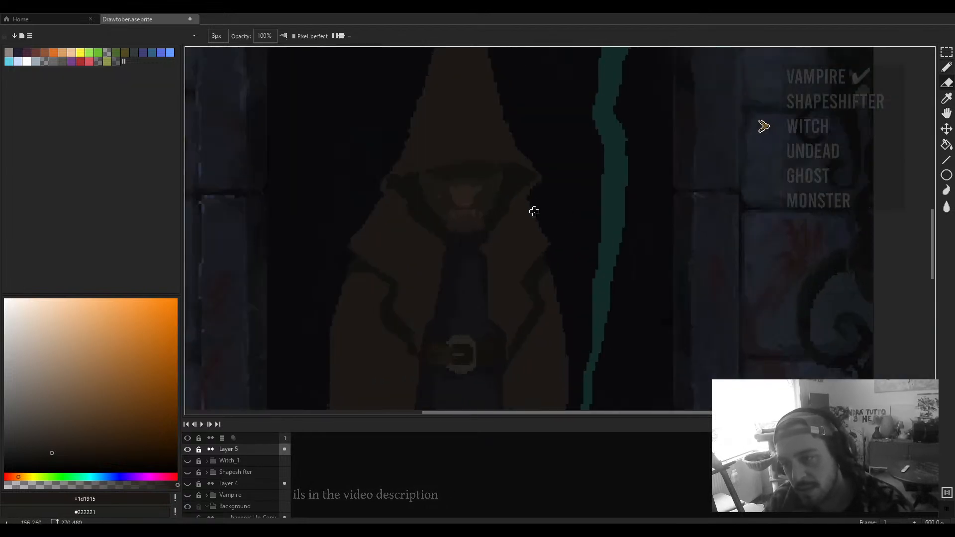
{"action": "scroll", "coordinate": [521, 222], "scroll_direction": "left", "scroll_amount": 2}
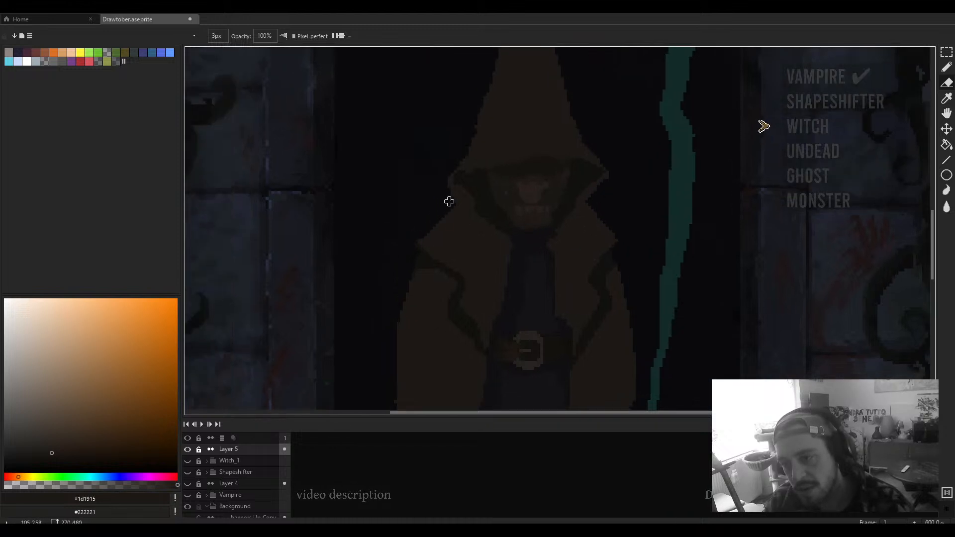
{"action": "scroll", "coordinate": [437, 178], "scroll_direction": "down", "scroll_amount": 3}
{"action": "scroll", "coordinate": [521, 215], "scroll_direction": "up", "scroll_amount": 4}
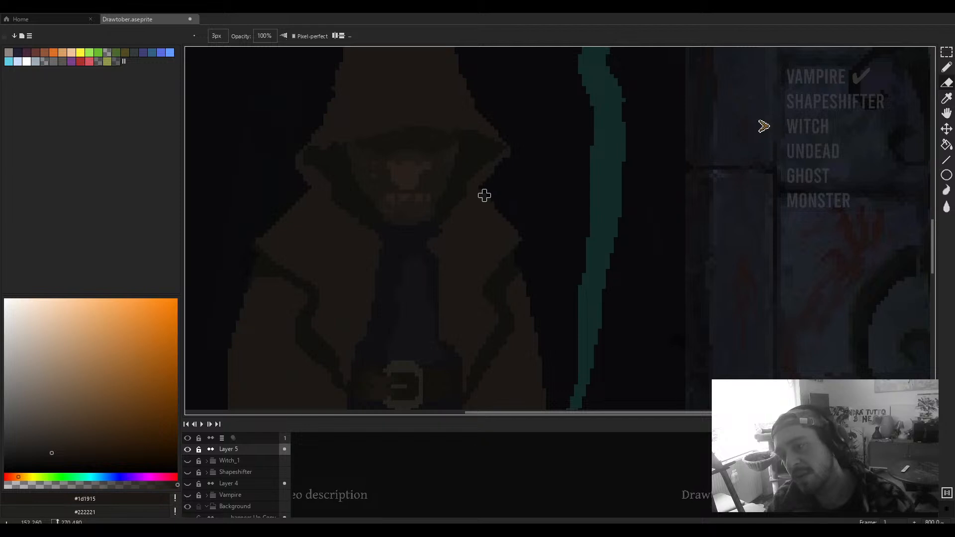
{"action": "scroll", "coordinate": [481, 196], "scroll_direction": "left", "scroll_amount": 4}
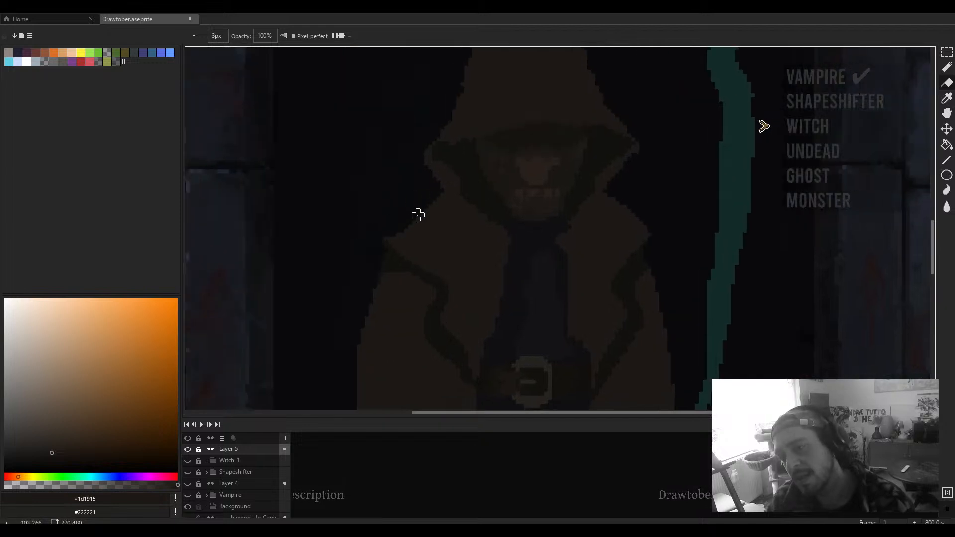
{"action": "scroll", "coordinate": [418, 191], "scroll_direction": "up", "scroll_amount": 2}
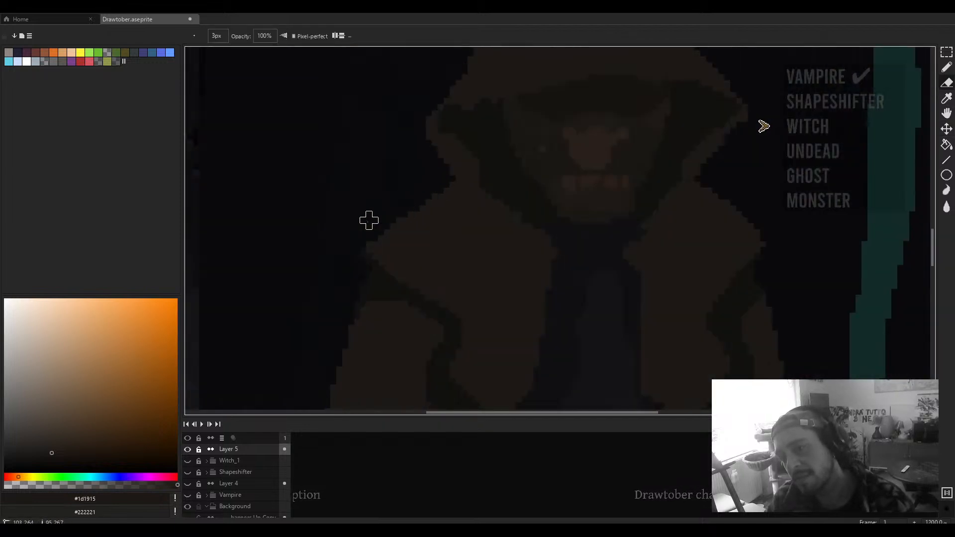
{"action": "scroll", "coordinate": [369, 220], "scroll_direction": "down", "scroll_amount": 2}
{"action": "scroll", "coordinate": [548, 203], "scroll_direction": "up", "scroll_amount": 2}
{"action": "scroll", "coordinate": [551, 186], "scroll_direction": "down", "scroll_amount": 6}
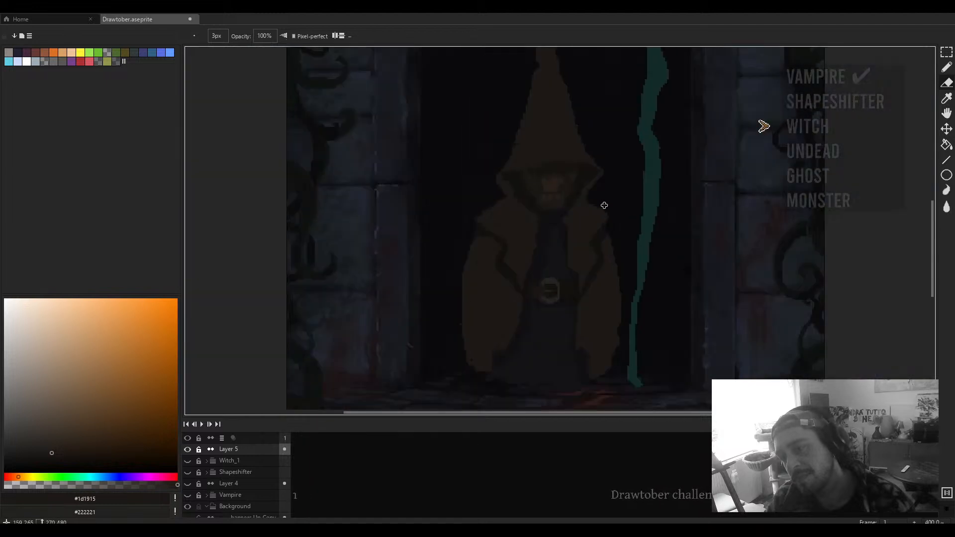
Step: Select the face's skin and shadow tones by colour with the Magic Wand and inspect the selection for missed pixels
{"action": "scroll", "coordinate": [536, 223], "scroll_direction": "up", "scroll_amount": 3}
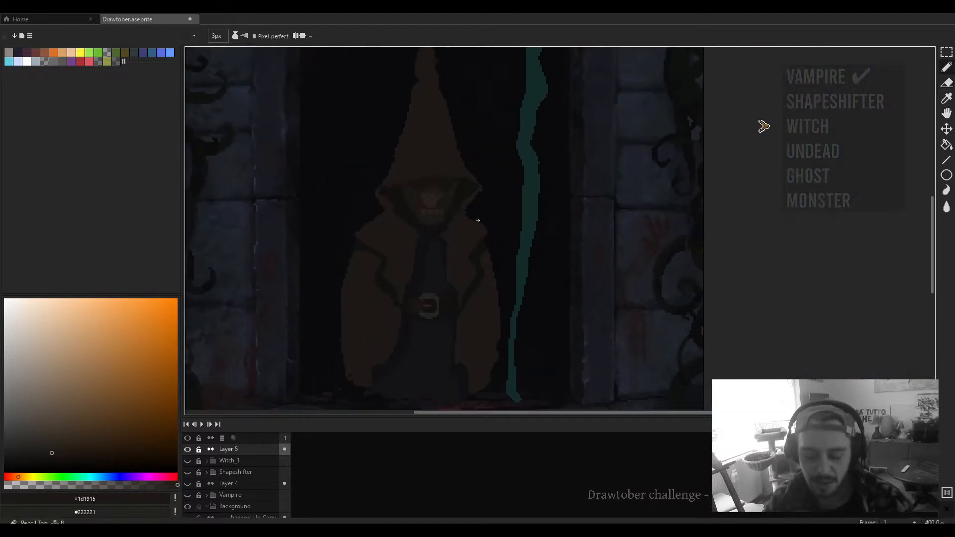
{"action": "scroll", "coordinate": [379, 192], "scroll_direction": "up", "scroll_amount": 4}
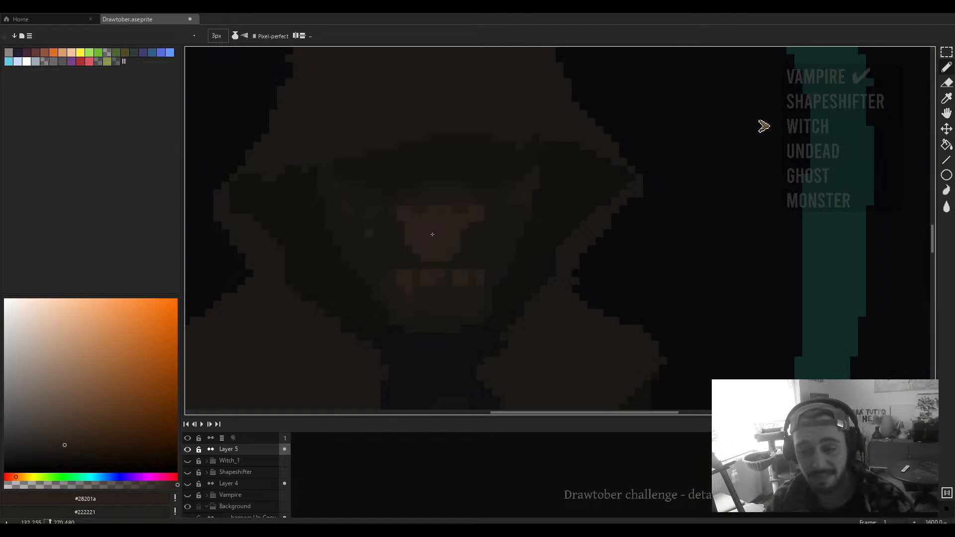
{"action": "key", "text": "w"}
{"action": "left_click", "coordinate": [435, 242]}
{"action": "left_click", "coordinate": [433, 194], "text": "shift"}
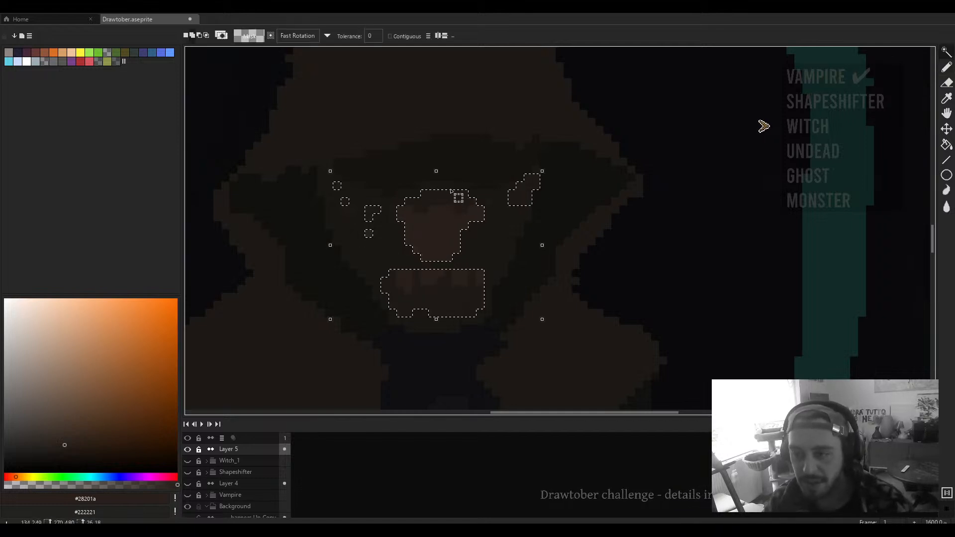
{"action": "left_click", "coordinate": [488, 192], "text": "shift"}
{"action": "left_click", "coordinate": [480, 169], "text": "shift"}
{"action": "scroll", "coordinate": [492, 220], "scroll_direction": "down", "scroll_amount": 3}
{"action": "scroll", "coordinate": [436, 229], "scroll_direction": "up", "scroll_amount": 5}
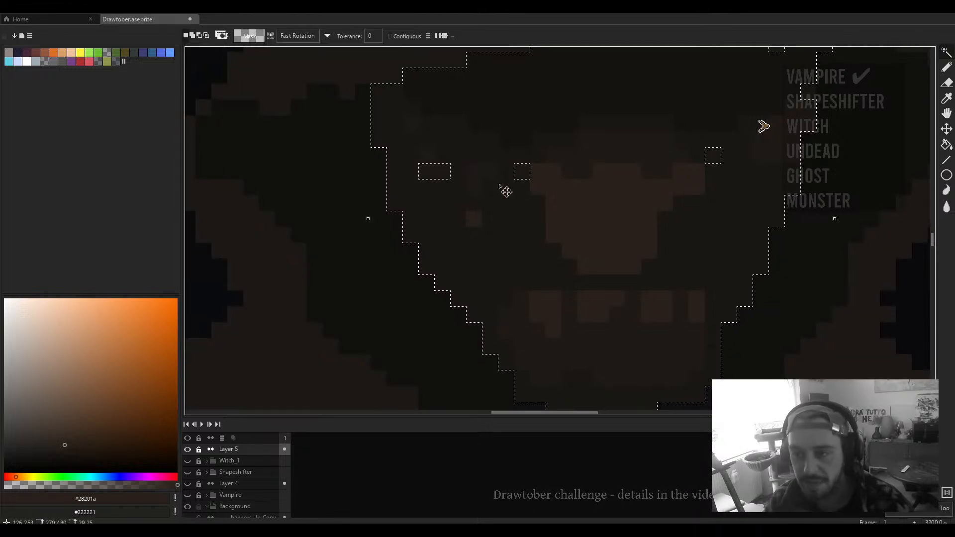
{"action": "left_click_drag", "start_coordinate": [505, 190], "coordinate": [492, 242]}
{"action": "scroll", "coordinate": [493, 243], "scroll_direction": "down", "scroll_amount": 3}
{"action": "scroll", "coordinate": [470, 241], "scroll_direction": "up", "scroll_amount": 6}
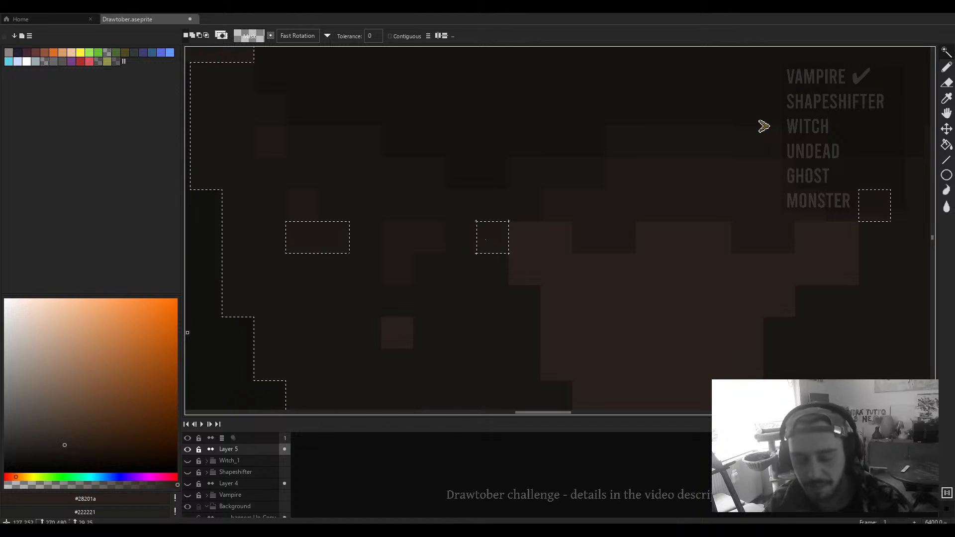
Step: Paint over the stray unselected pixels around the nose and cheek with #1a1714 and a 1 px brush
{"action": "key", "text": "b"}
{"action": "left_click", "coordinate": [477, 277], "text": "alt"}
{"action": "left_click", "coordinate": [521, 238]}
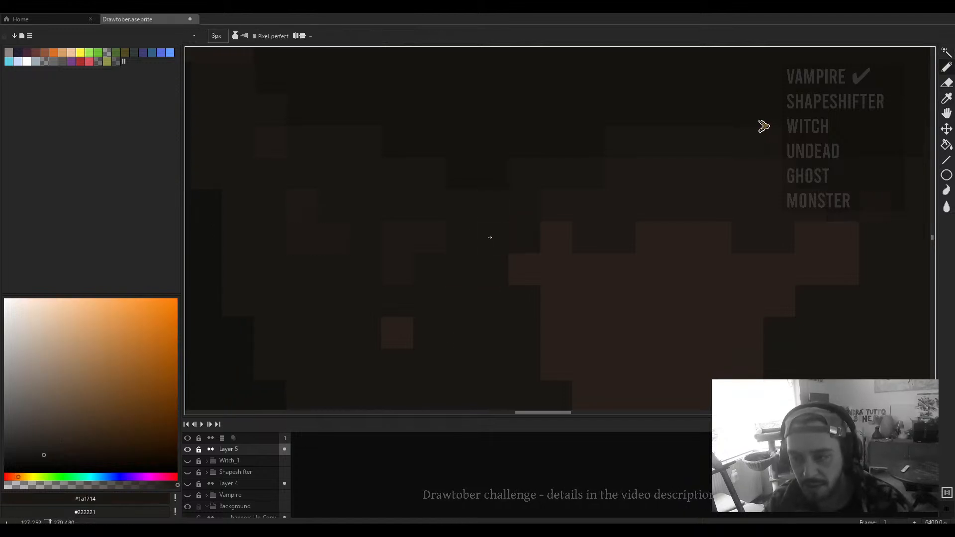
{"action": "key", "text": "ctrl+z"}
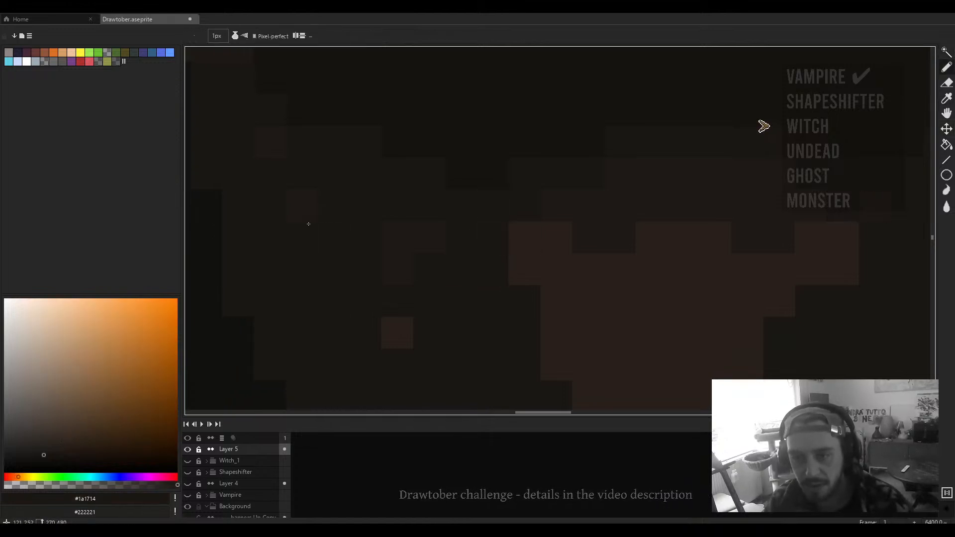
Step: Select the whole face inside the hood, adding each of its tones with the Magic Wand
{"action": "scroll", "coordinate": [420, 211], "scroll_direction": "down", "scroll_amount": 3}
{"action": "scroll", "coordinate": [585, 209], "scroll_direction": "down", "scroll_amount": 1}
{"action": "key", "text": "w"}
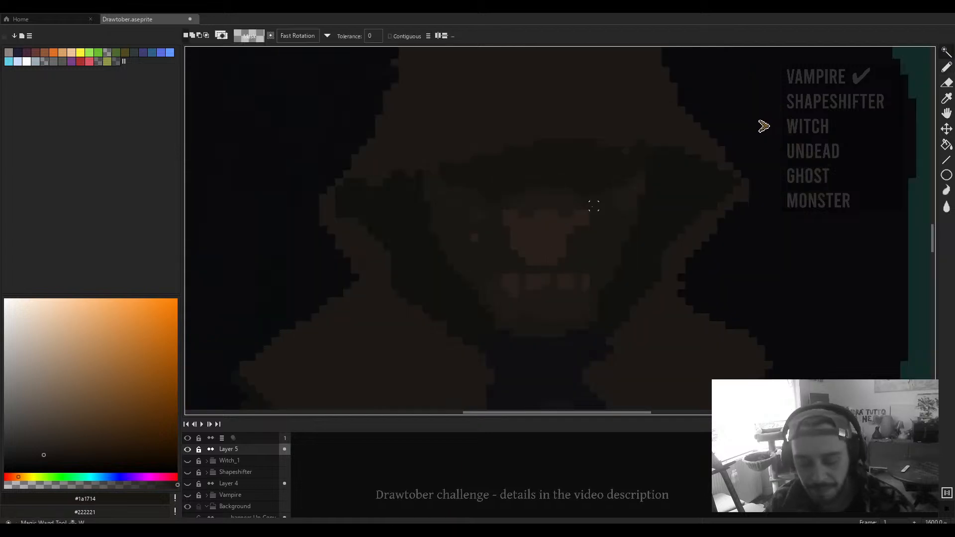
{"action": "left_click", "coordinate": [547, 195]}
{"action": "left_click", "coordinate": [561, 199], "text": "shift"}
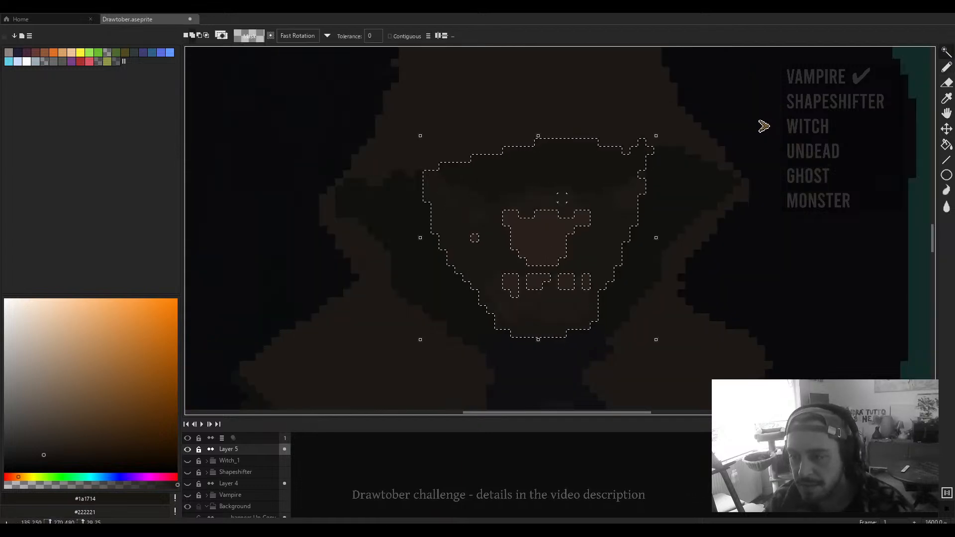
{"action": "scroll", "coordinate": [562, 357], "scroll_direction": "down", "scroll_amount": 3}
{"action": "scroll", "coordinate": [523, 298], "scroll_direction": "up", "scroll_amount": 3}
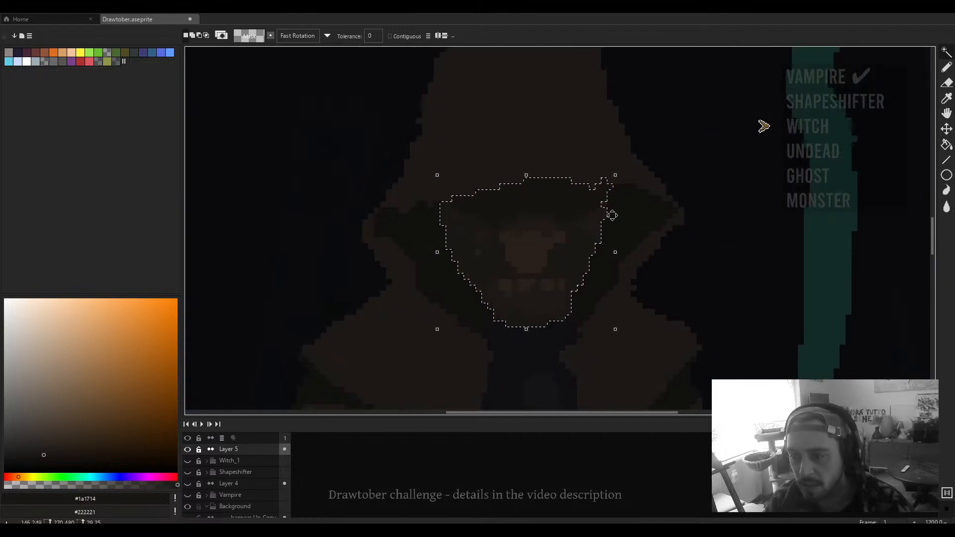
Step: Adjust the selected face's colour with Hue/Saturation, setting hue to -7, saturation to 28 and value to 6
{"action": "key", "text": "ctrl+u"}
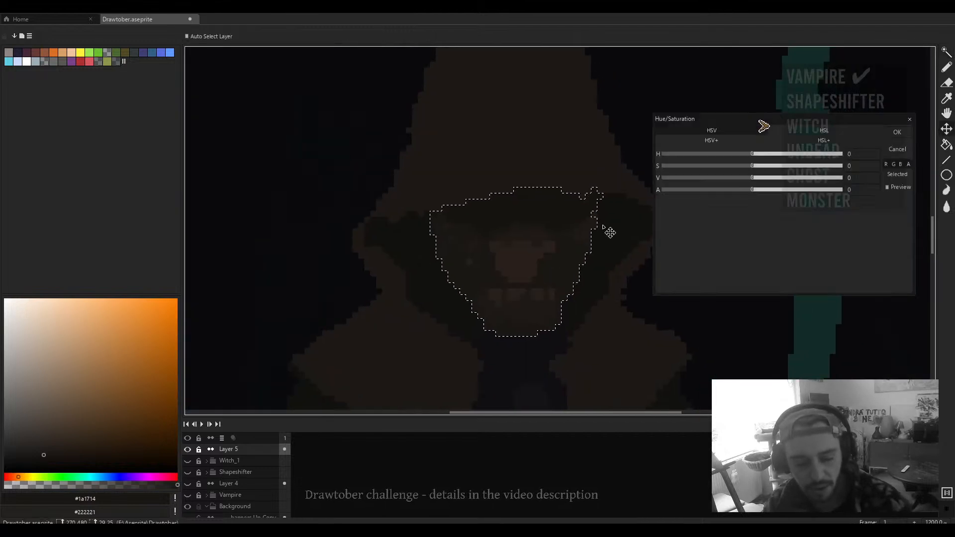
{"action": "left_click", "coordinate": [757, 179]}
{"action": "left_click_drag", "start_coordinate": [758, 177], "coordinate": [772, 167]}
{"action": "left_click_drag", "start_coordinate": [769, 177], "coordinate": [751, 159]}
{"action": "scroll", "coordinate": [527, 229], "scroll_direction": "down", "scroll_amount": 4}
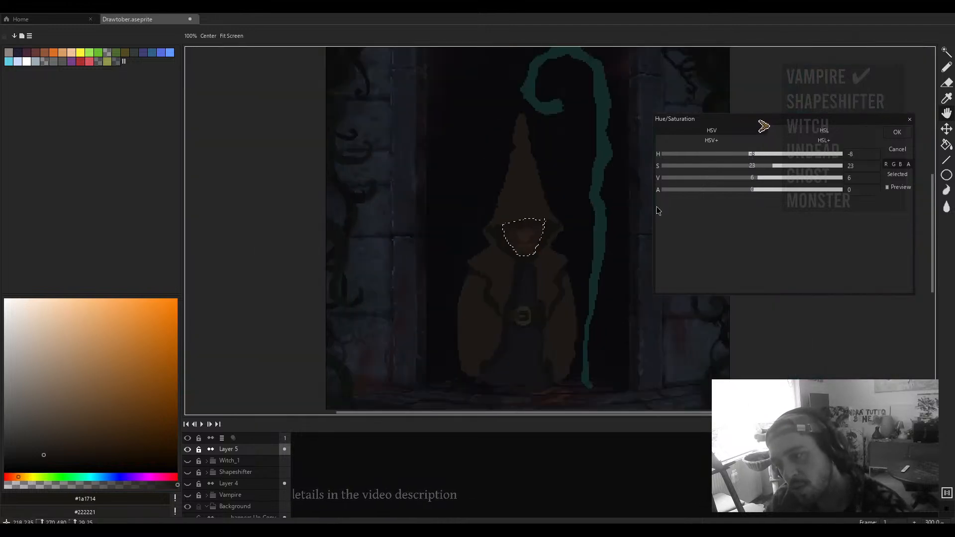
{"action": "left_click", "coordinate": [745, 155]}
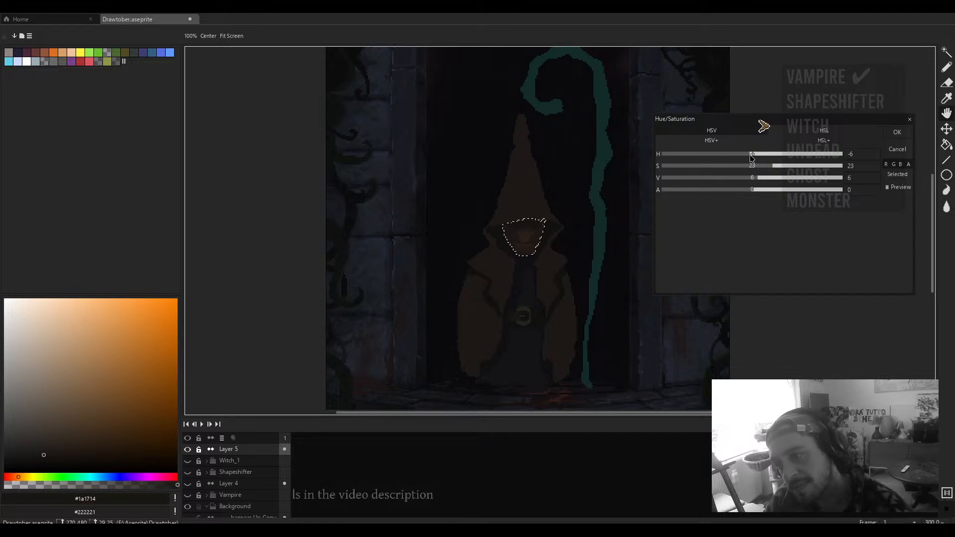
{"action": "left_click", "coordinate": [750, 155]}
{"action": "left_click", "coordinate": [772, 167]}
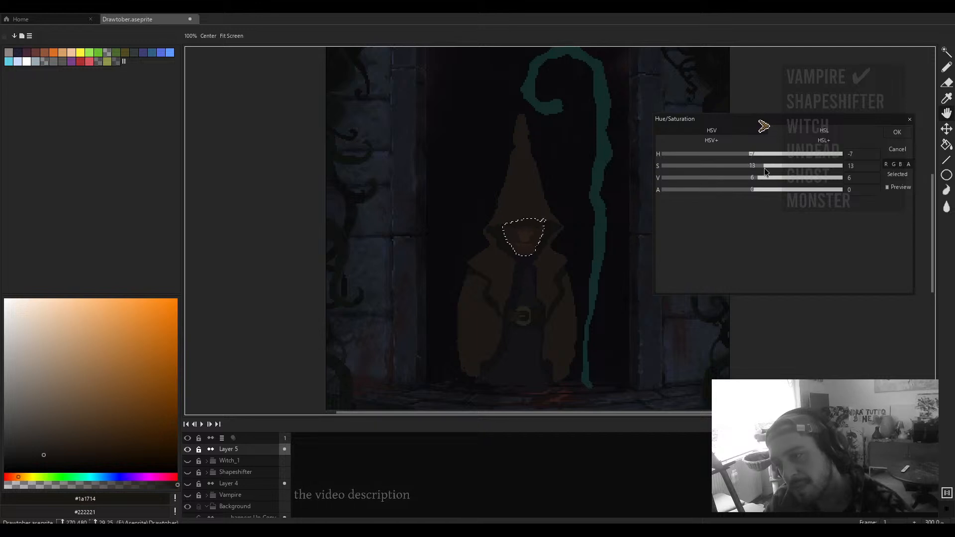
{"action": "left_click", "coordinate": [897, 132]}
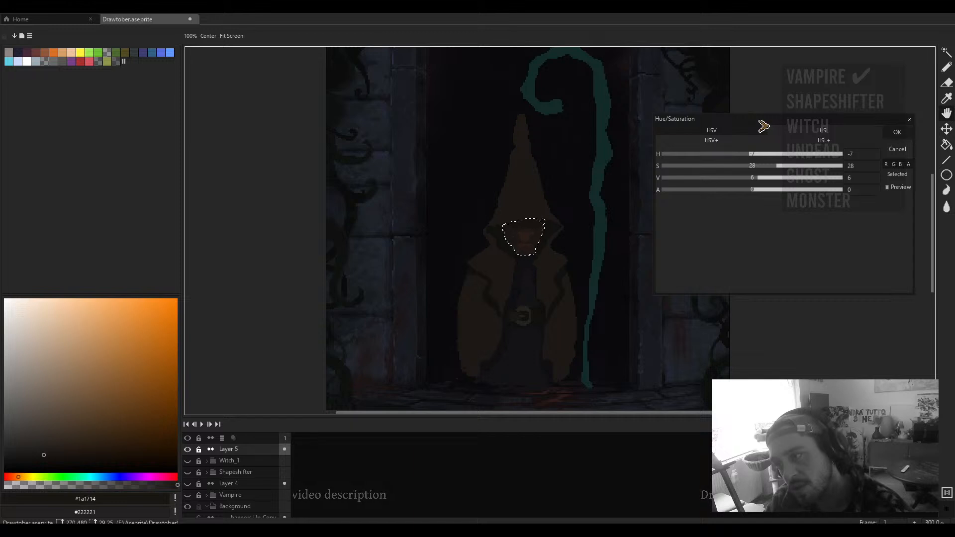
Step: Brighten the selected face with a Color Curve that lifts the dark tones and steepens the line up to the highlights
{"action": "key", "text": "ctrl+m"}
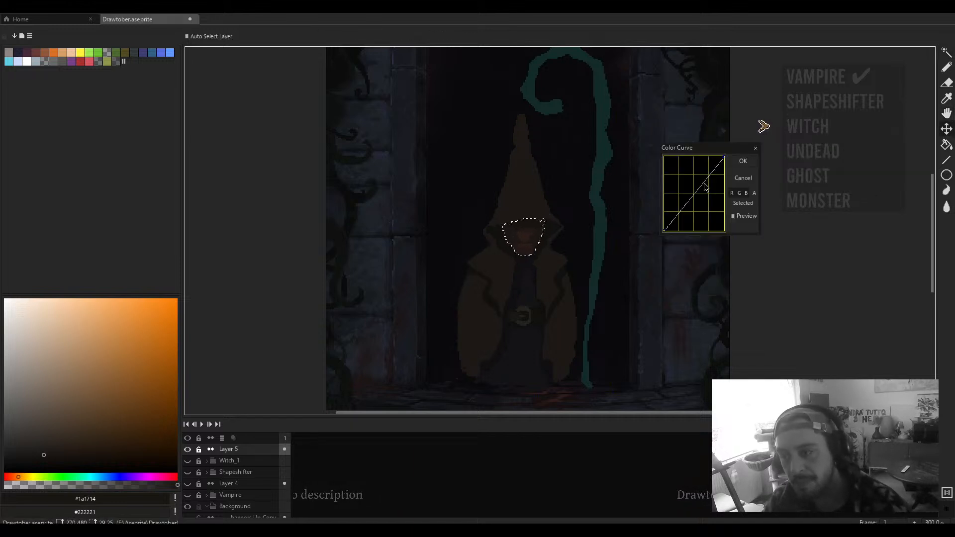
{"action": "left_click_drag", "start_coordinate": [676, 219], "coordinate": [676, 223]}
{"action": "left_click_drag", "start_coordinate": [725, 157], "coordinate": [679, 180]}
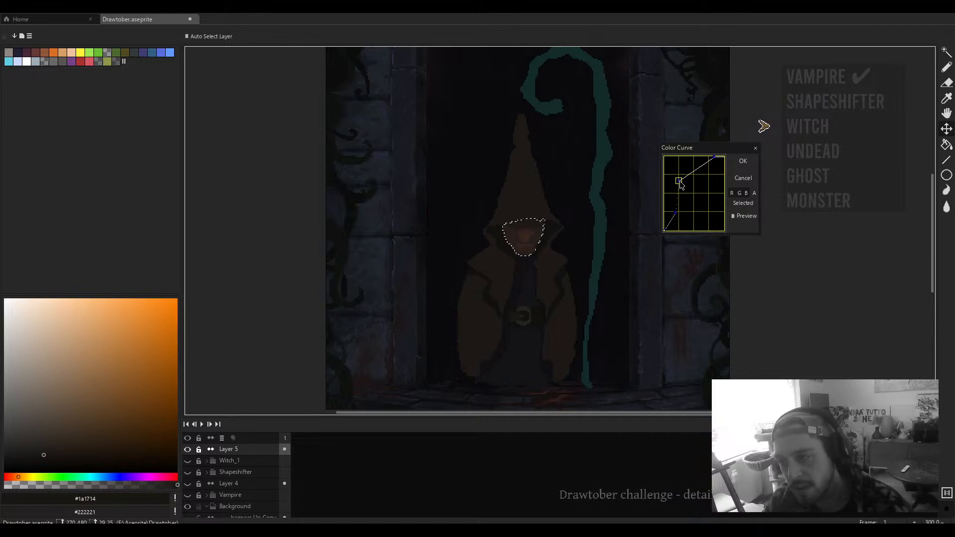
{"action": "scroll", "coordinate": [515, 243], "scroll_direction": "up", "scroll_amount": 3}
{"action": "left_click_drag", "start_coordinate": [584, 213], "coordinate": [522, 241]}
{"action": "scroll", "coordinate": [522, 241], "scroll_direction": "up", "scroll_amount": 2}
{"action": "mouse_move", "coordinate": [679, 181]}
{"action": "left_mouse_down"}
{"action": "mouse_move", "coordinate": [692, 204]}
{"action": "mouse_move", "coordinate": [684, 212]}
{"action": "mouse_move", "coordinate": [686, 191]}
{"action": "left_mouse_up"}
{"action": "left_click_drag", "start_coordinate": [676, 213], "coordinate": [677, 204]}
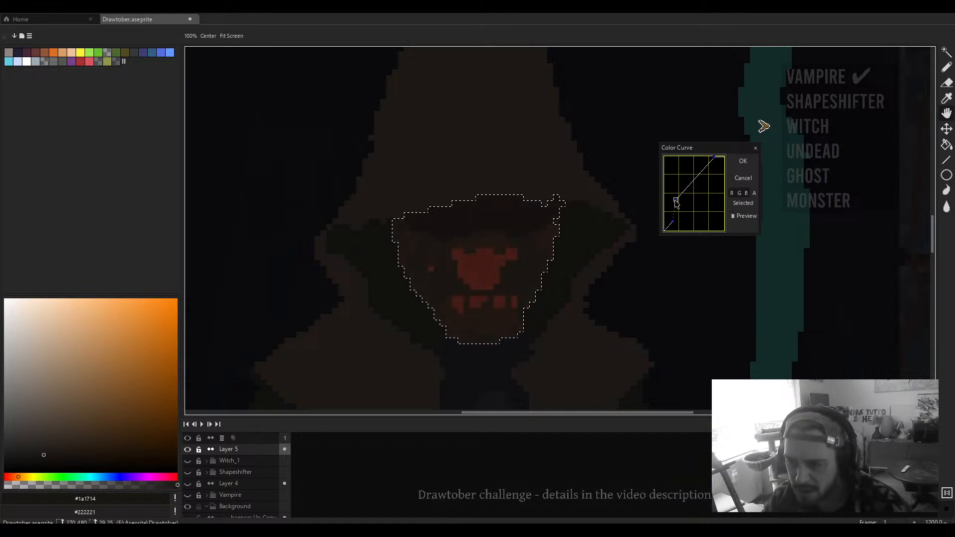
{"action": "left_click_drag", "start_coordinate": [672, 224], "coordinate": [678, 204]}
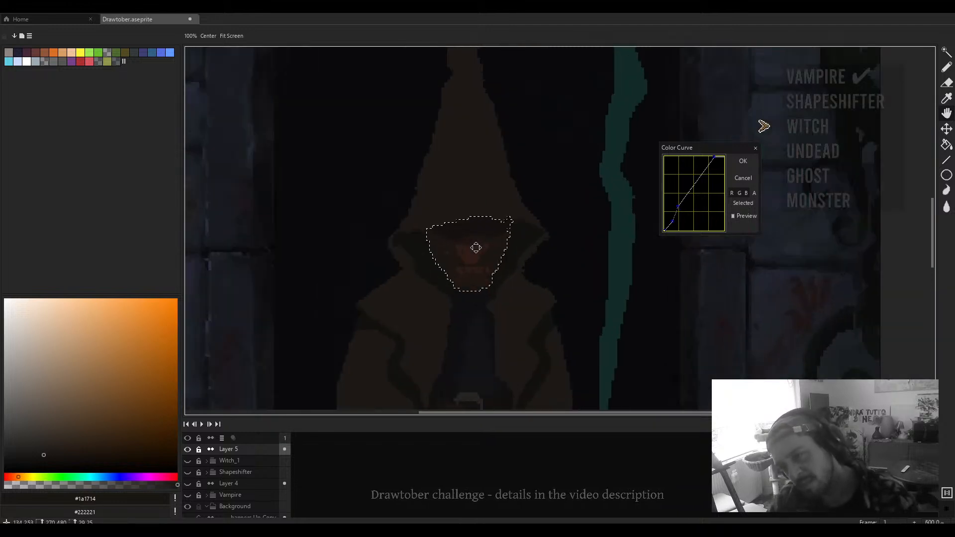
{"action": "left_click", "coordinate": [741, 160]}
Step: Lower the selected face's saturation slightly with Hue/Saturation and deselect the face
{"action": "key", "text": "ctrl+u"}
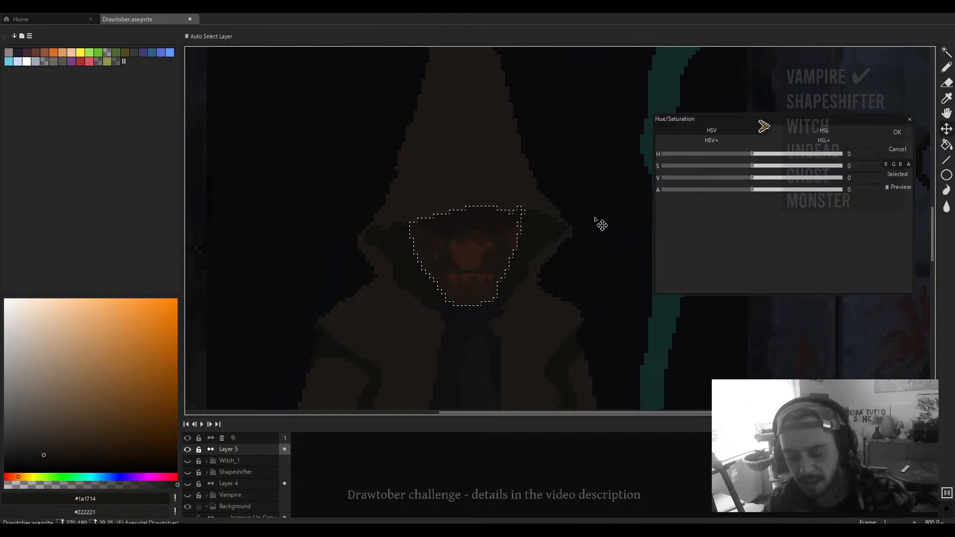
{"action": "left_click_drag", "start_coordinate": [753, 180], "coordinate": [738, 166]}
{"action": "scroll", "coordinate": [488, 234], "scroll_direction": "down", "scroll_amount": 4}
{"action": "left_click", "coordinate": [897, 132]}
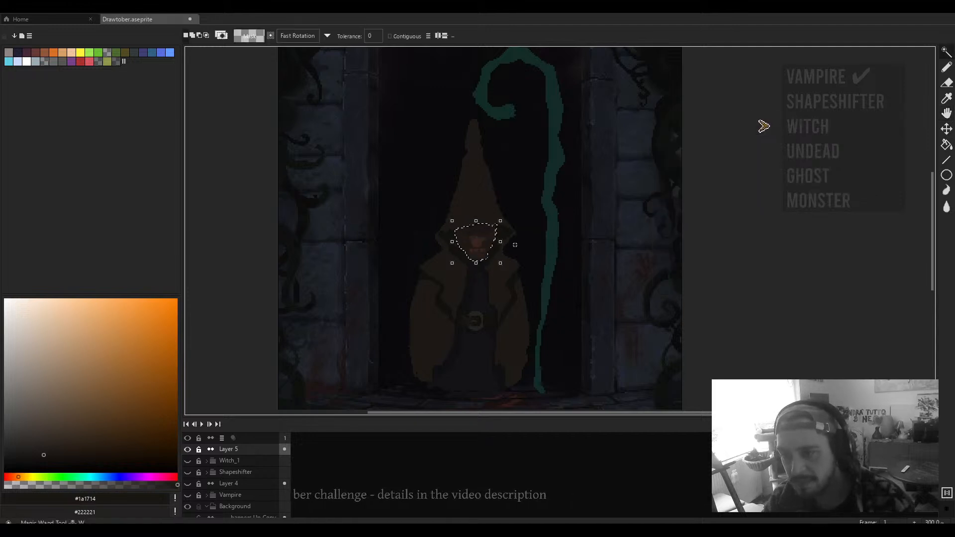
{"action": "scroll", "coordinate": [499, 248], "scroll_direction": "down", "scroll_amount": 1}
{"action": "scroll", "coordinate": [500, 249], "scroll_direction": "up", "scroll_amount": 4}
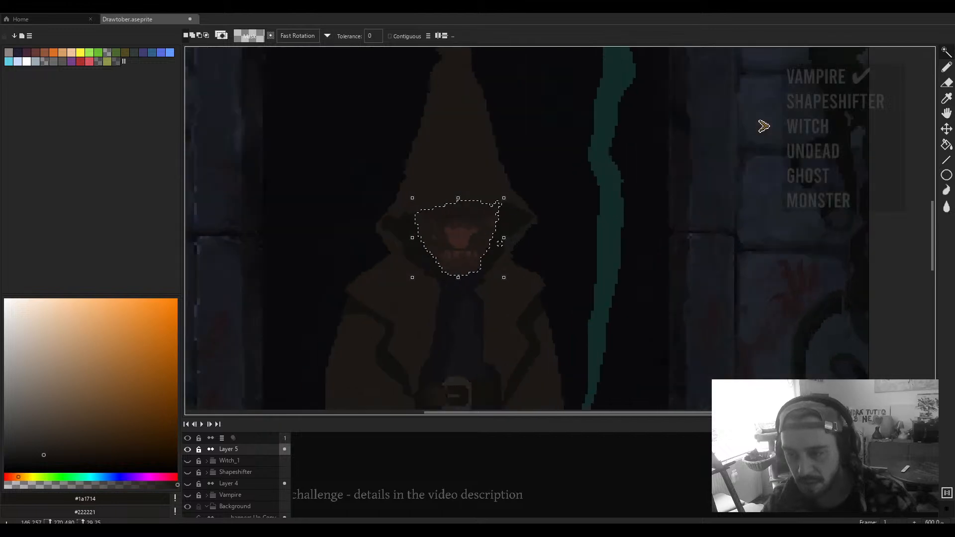
{"action": "scroll", "coordinate": [491, 243], "scroll_direction": "down", "scroll_amount": 5}
{"action": "scroll", "coordinate": [490, 244], "scroll_direction": "up", "scroll_amount": 7}
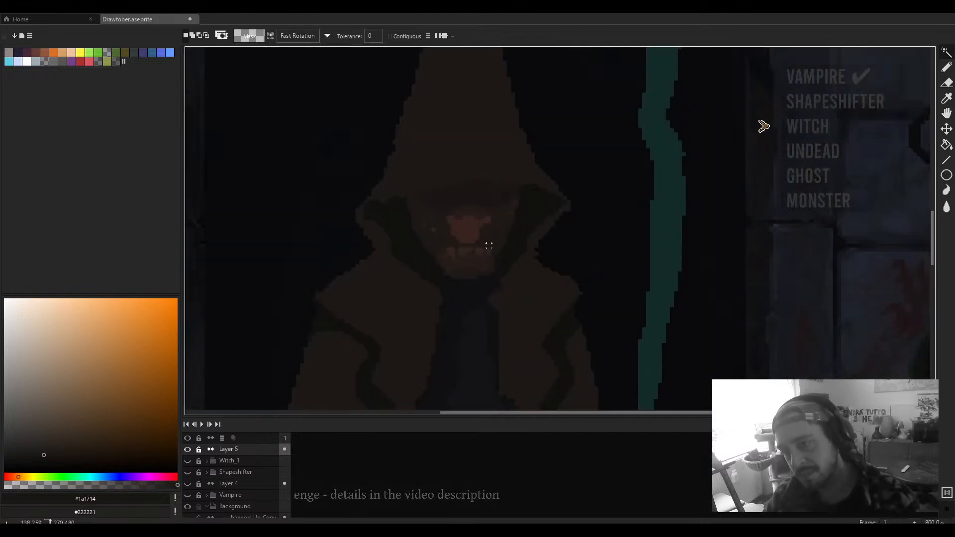
Step: Paint #191513 shadows down both sides of the nose toward the mouth with a 1 px brush
{"action": "key", "text": "b"}
{"action": "scroll", "coordinate": [492, 226], "scroll_direction": "up", "scroll_amount": 4}
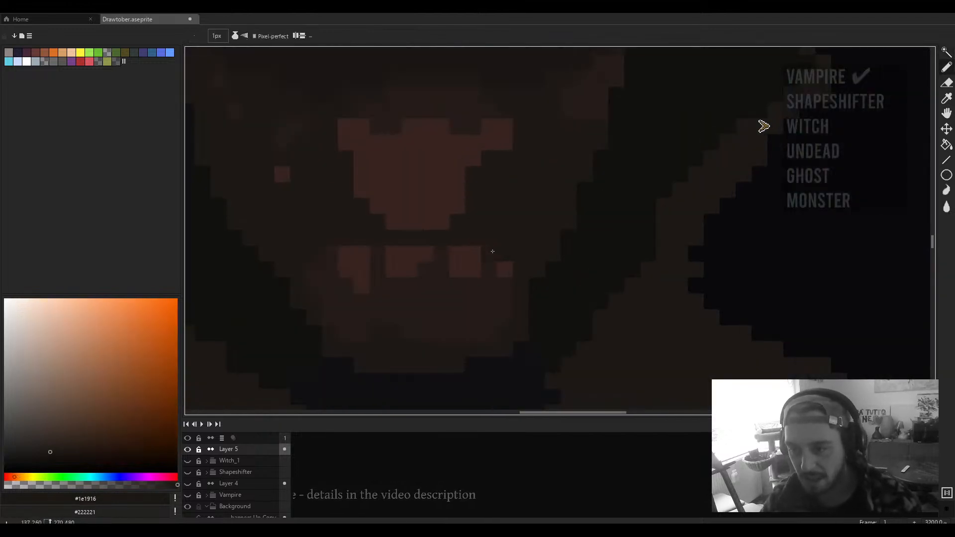
{"action": "scroll", "coordinate": [366, 251], "scroll_direction": "down", "scroll_amount": 3}
{"action": "left_click_drag", "start_coordinate": [415, 207], "coordinate": [473, 220]}
{"action": "left_click", "coordinate": [389, 291], "text": "alt"}
{"action": "scroll", "coordinate": [391, 289], "scroll_direction": "up", "scroll_amount": 2}
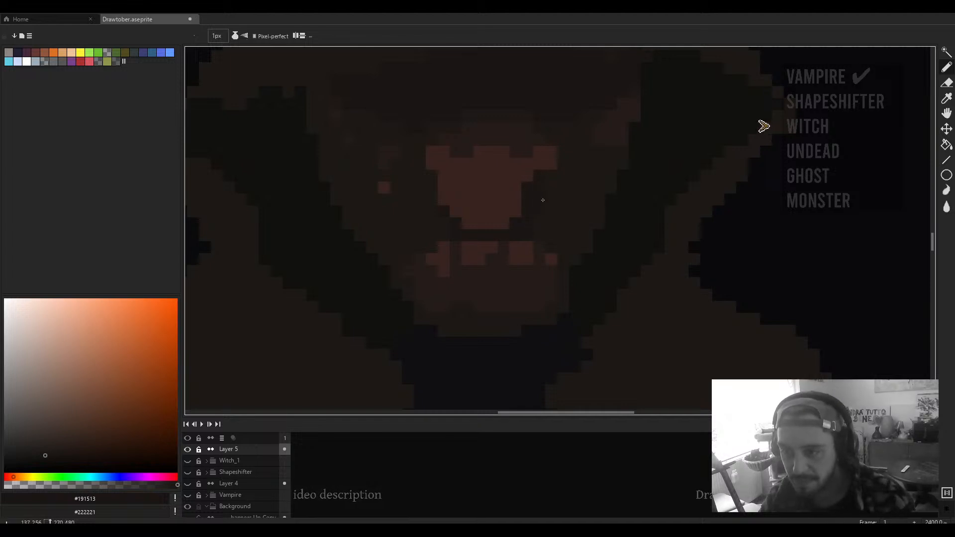
{"action": "scroll", "coordinate": [545, 224], "scroll_direction": "down", "scroll_amount": 2}
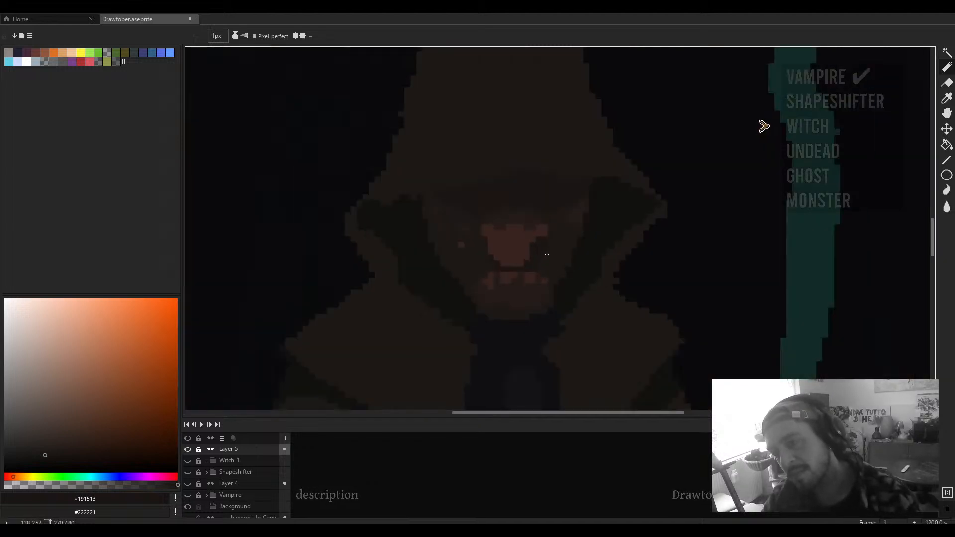
{"action": "scroll", "coordinate": [492, 238], "scroll_direction": "up", "scroll_amount": 2}
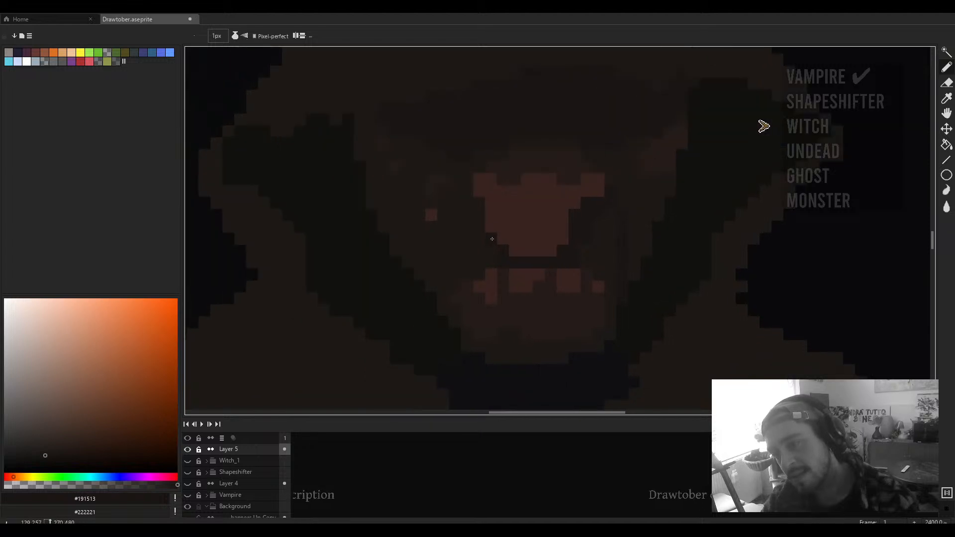
{"action": "scroll", "coordinate": [492, 239], "scroll_direction": "down", "scroll_amount": 2}
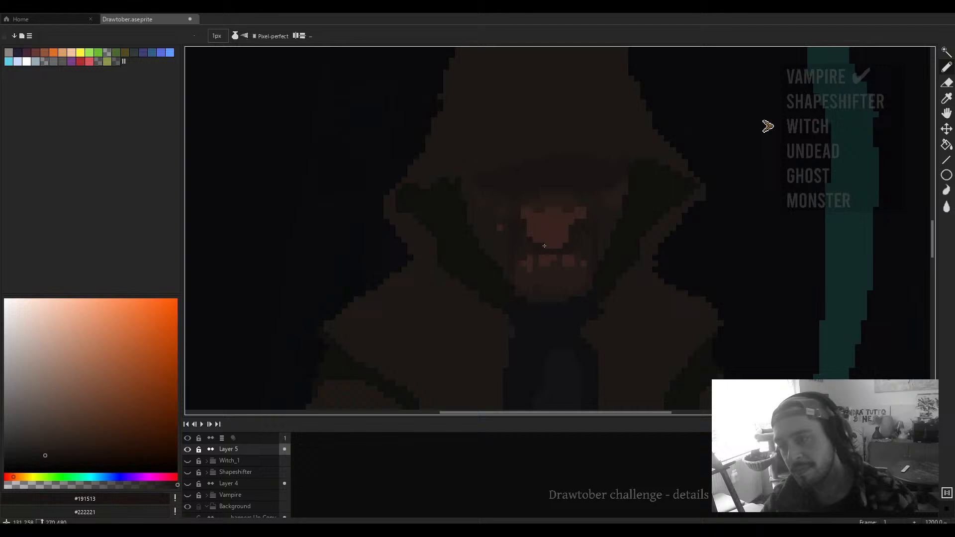
Step: Paint a tapering #37241f highlight down the face's left cheek with the 1 px brush
{"action": "left_click", "coordinate": [508, 213], "text": "alt"}
{"action": "scroll", "coordinate": [508, 213], "scroll_direction": "up", "scroll_amount": 2}
{"action": "mouse_move", "coordinate": [484, 193]}
{"action": "left_mouse_down"}
{"action": "mouse_move", "coordinate": [476, 221]}
{"action": "mouse_move", "coordinate": [477, 205]}
{"action": "left_mouse_up"}
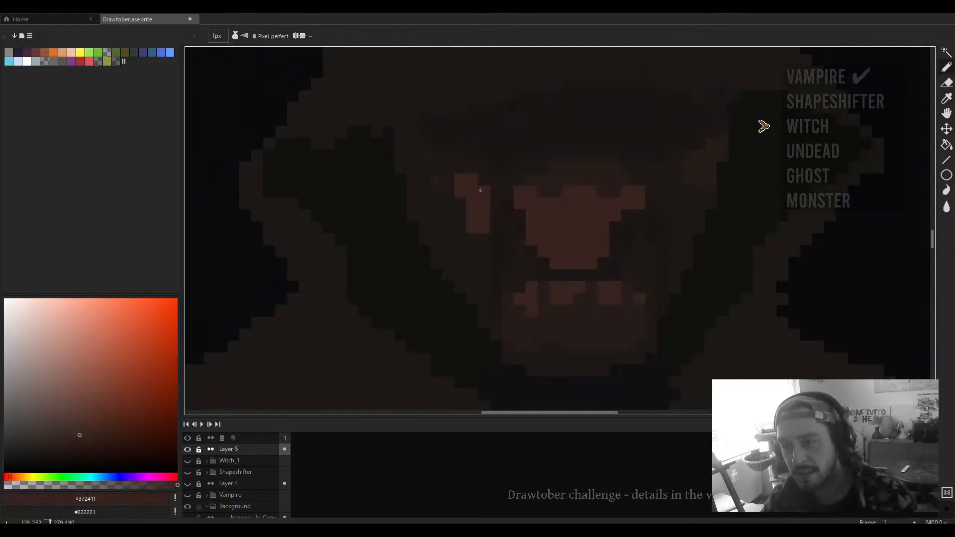
{"action": "scroll", "coordinate": [507, 183], "scroll_direction": "down", "scroll_amount": 5}
{"action": "scroll", "coordinate": [565, 251], "scroll_direction": "up", "scroll_amount": 3}
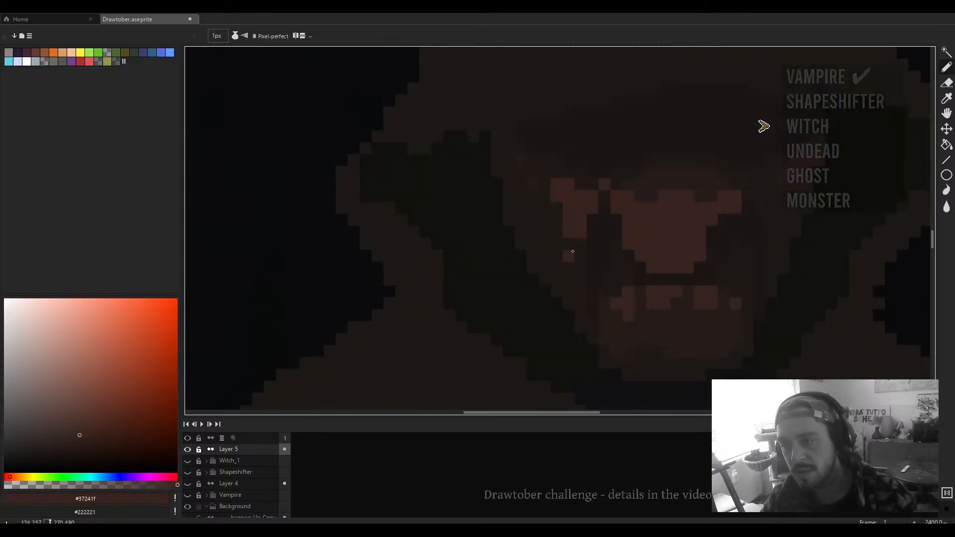
{"action": "left_click_drag", "start_coordinate": [565, 251], "coordinate": [577, 273]}
Step: Paint a matching #37241f highlight down the right cheek and widen the tops of both cheek highlights outward
{"action": "scroll", "coordinate": [643, 246], "scroll_direction": "down", "scroll_amount": 2}
{"action": "mouse_move", "coordinate": [643, 246]}
{"action": "left_mouse_down"}
{"action": "mouse_move", "coordinate": [546, 271]}
{"action": "mouse_move", "coordinate": [527, 292]}
{"action": "mouse_move", "coordinate": [523, 251]}
{"action": "left_mouse_up"}
{"action": "scroll", "coordinate": [546, 271], "scroll_direction": "up", "scroll_amount": 2}
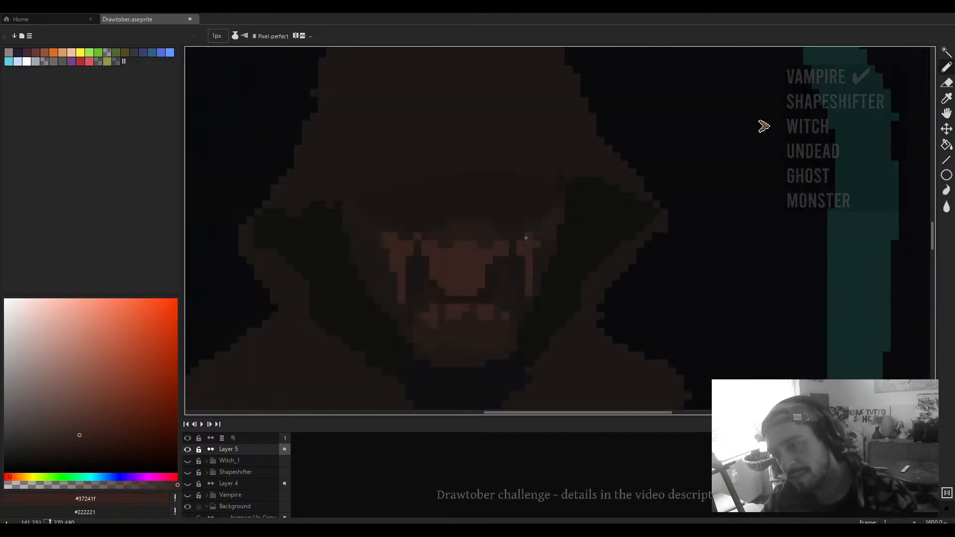
{"action": "scroll", "coordinate": [539, 232], "scroll_direction": "down", "scroll_amount": 2}
{"action": "scroll", "coordinate": [520, 230], "scroll_direction": "up", "scroll_amount": 2}
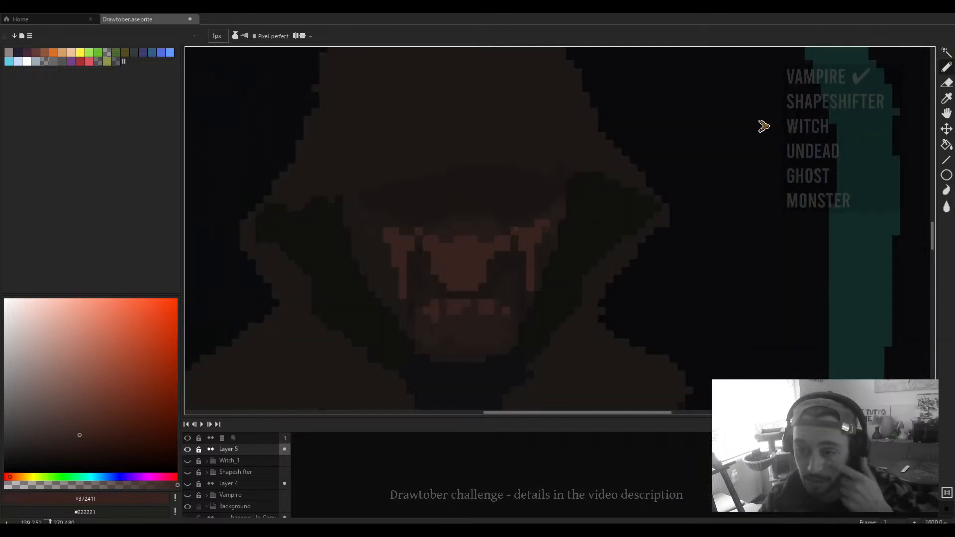
{"action": "scroll", "coordinate": [385, 231], "scroll_direction": "down", "scroll_amount": 1}
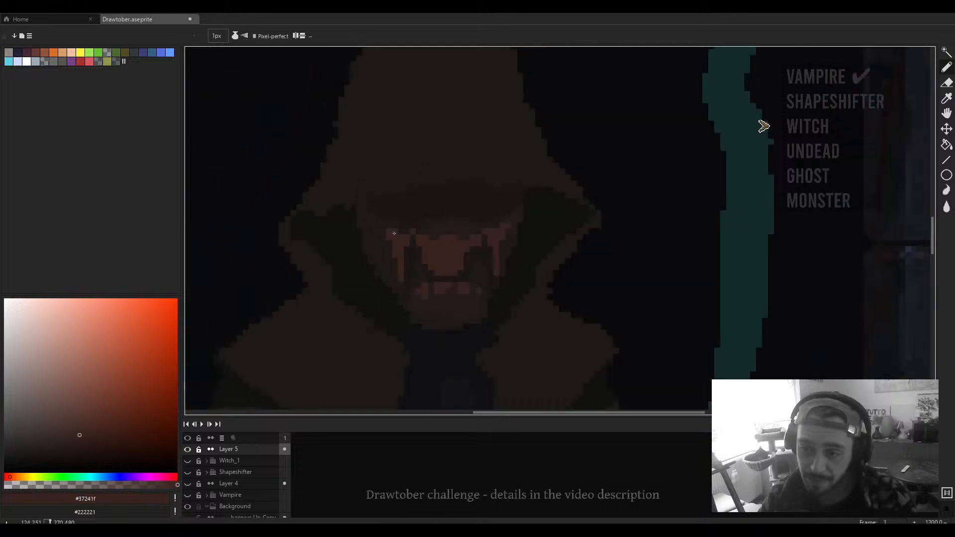
{"action": "scroll", "coordinate": [398, 236], "scroll_direction": "up", "scroll_amount": 3}
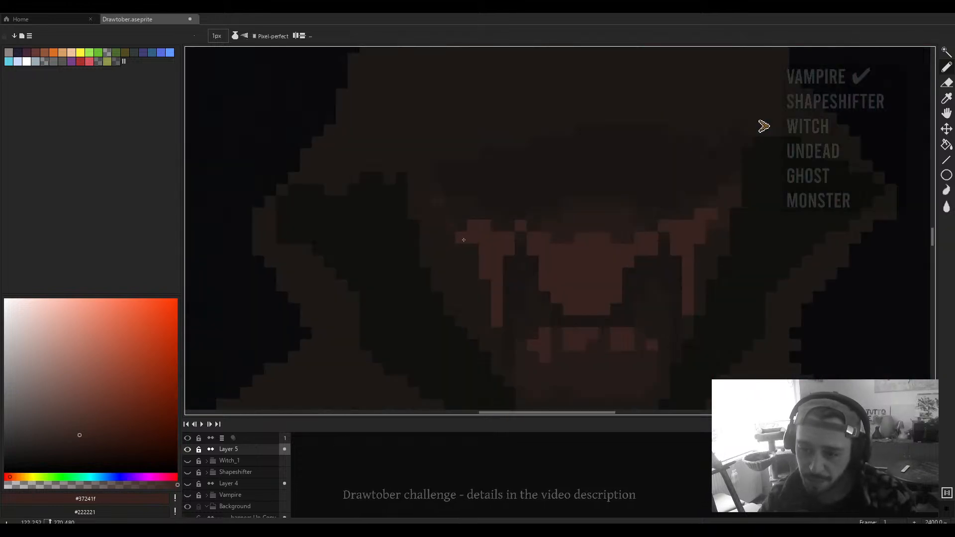
{"action": "scroll", "coordinate": [423, 240], "scroll_direction": "down", "scroll_amount": 3}
{"action": "scroll", "coordinate": [422, 240], "scroll_direction": "down", "scroll_amount": 2}
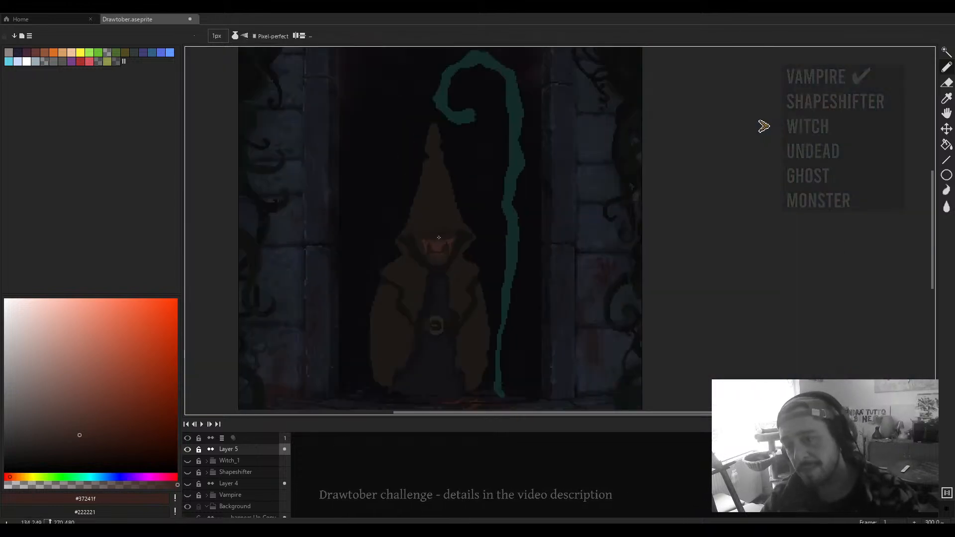
Step: Darken the corners of the mouth with single #191513 pixels, curving the mouth line downward at both ends
{"action": "scroll", "coordinate": [447, 242], "scroll_direction": "up", "scroll_amount": 8}
{"action": "left_click", "coordinate": [448, 242], "text": "alt"}
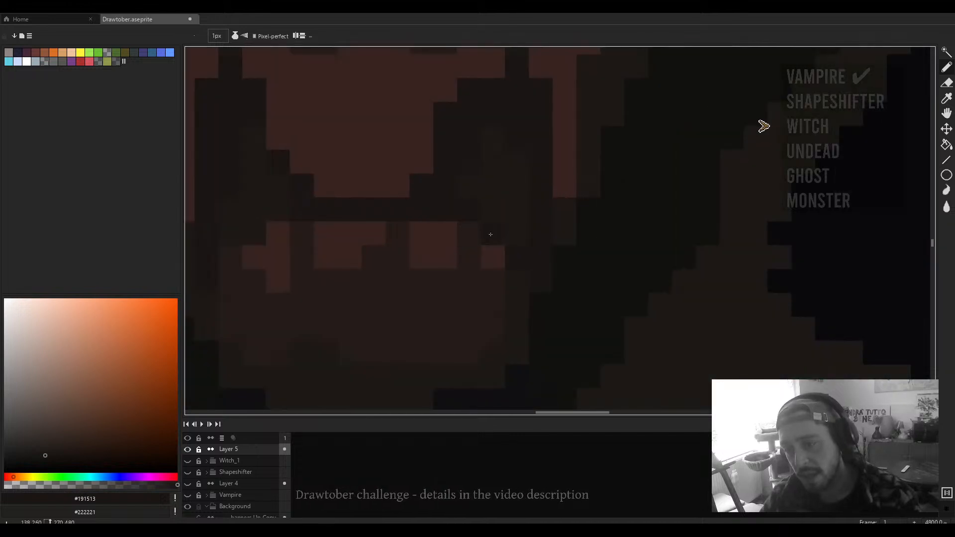
{"action": "left_click_drag", "start_coordinate": [457, 297], "coordinate": [612, 267]}
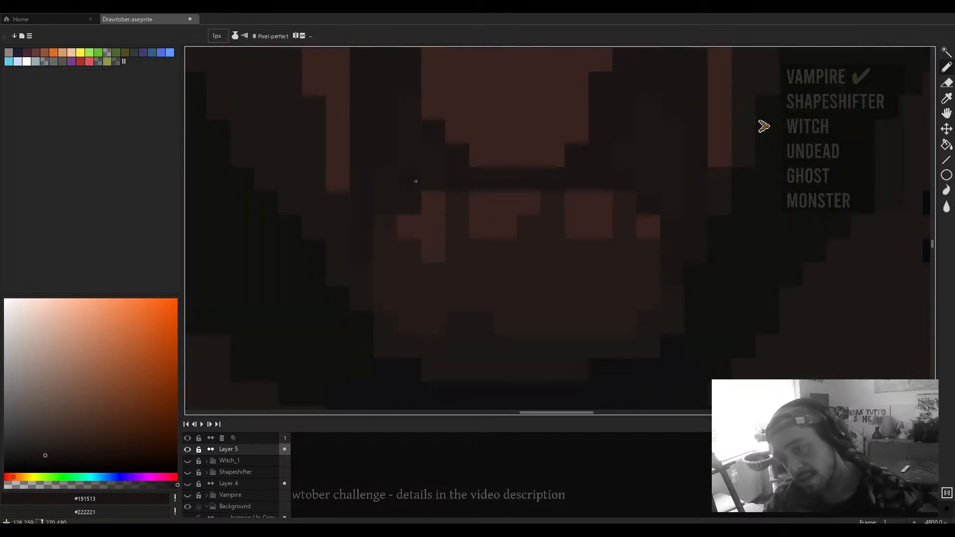
{"action": "left_click", "coordinate": [411, 222]}
{"action": "key", "text": "ctrl+z"}
{"action": "left_click", "coordinate": [394, 209]}
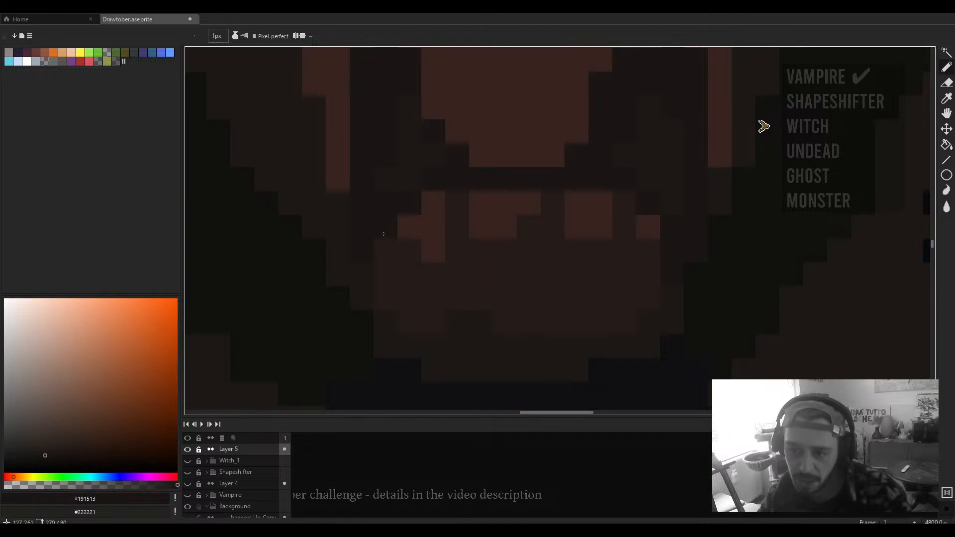
Step: Paint the inner hood lining inward along both sides of the face with its own dark tone #11100e
{"action": "scroll", "coordinate": [388, 233], "scroll_direction": "down", "scroll_amount": 6}
{"action": "scroll", "coordinate": [403, 235], "scroll_direction": "down", "scroll_amount": 6}
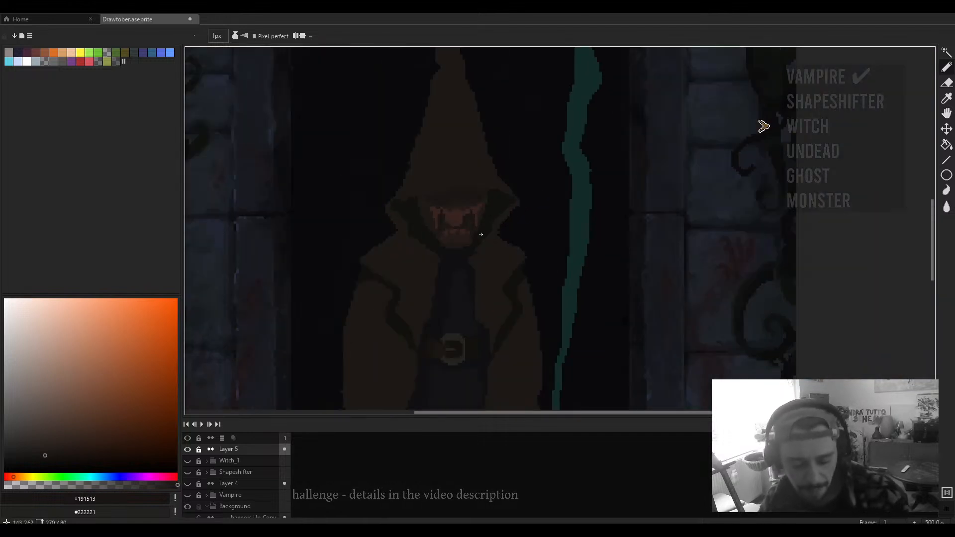
{"action": "scroll", "coordinate": [475, 231], "scroll_direction": "up", "scroll_amount": 6}
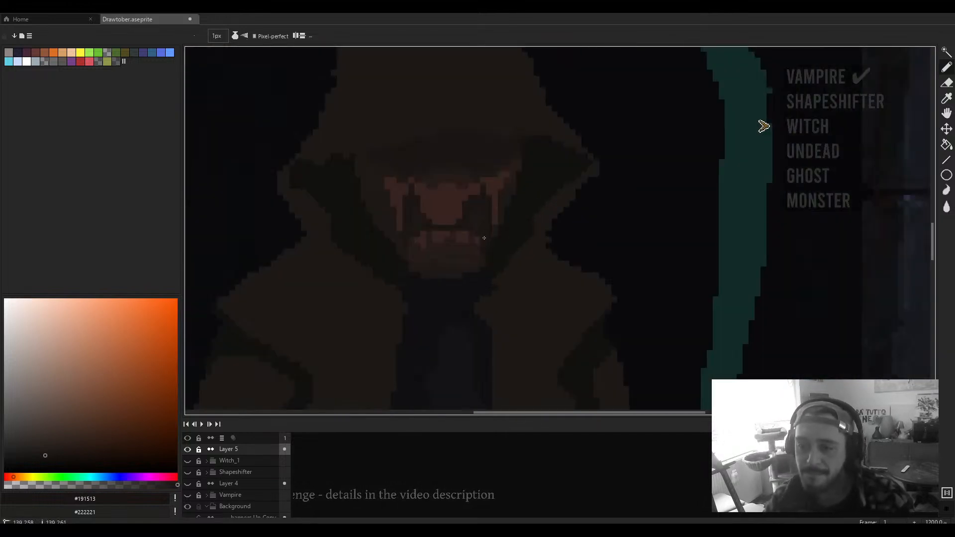
{"action": "scroll", "coordinate": [484, 238], "scroll_direction": "down", "scroll_amount": 5}
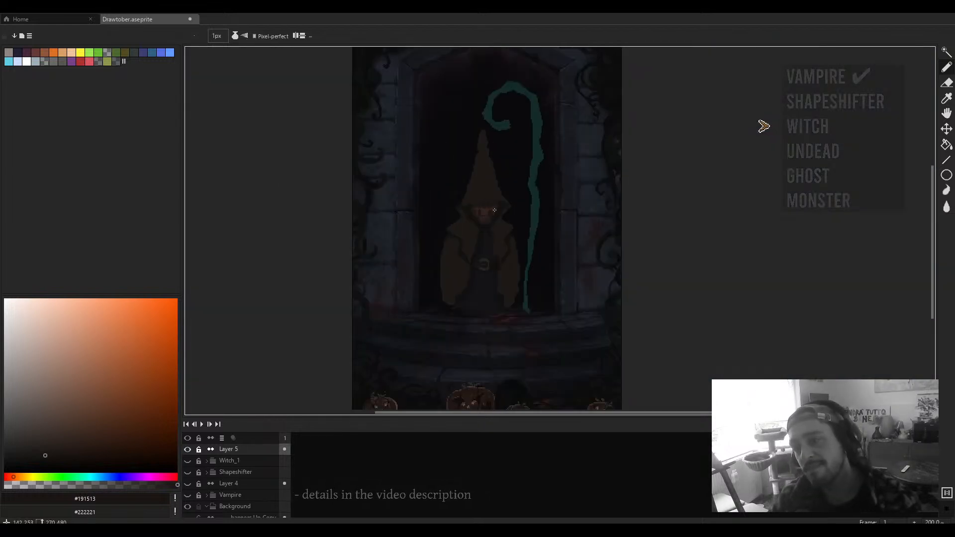
{"action": "scroll", "coordinate": [494, 210], "scroll_direction": "up", "scroll_amount": 4}
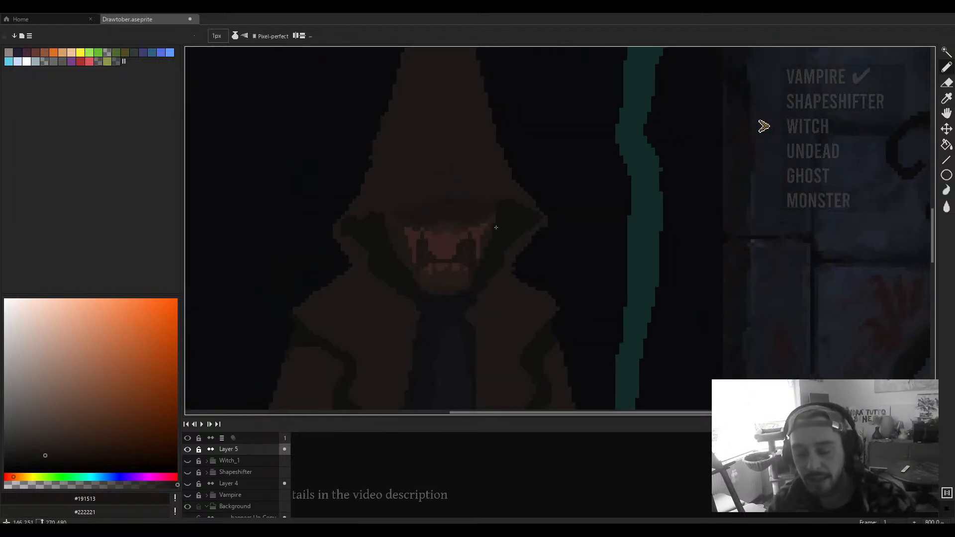
{"action": "left_click", "coordinate": [496, 227], "text": "alt"}
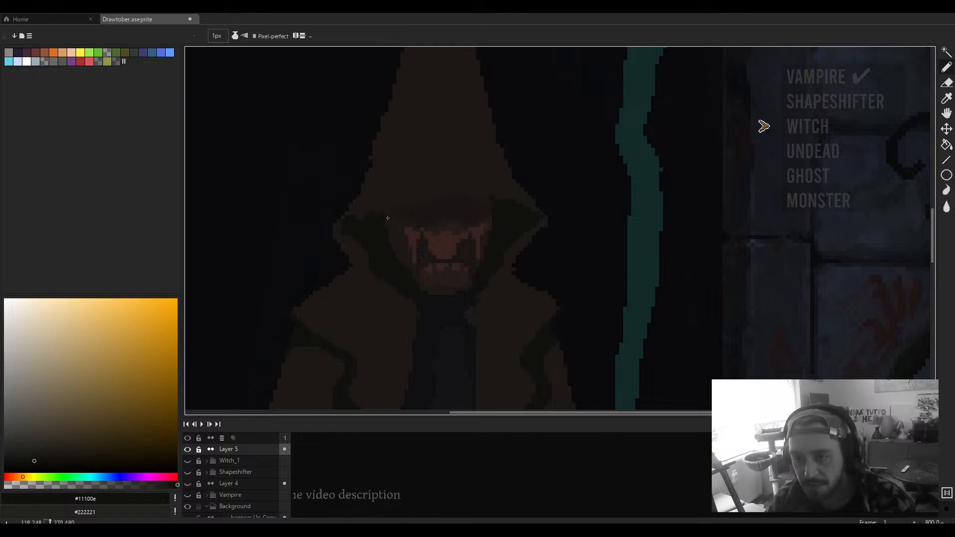
{"action": "scroll", "coordinate": [393, 228], "scroll_direction": "down", "scroll_amount": 3}
{"action": "scroll", "coordinate": [401, 242], "scroll_direction": "up", "scroll_amount": 5}
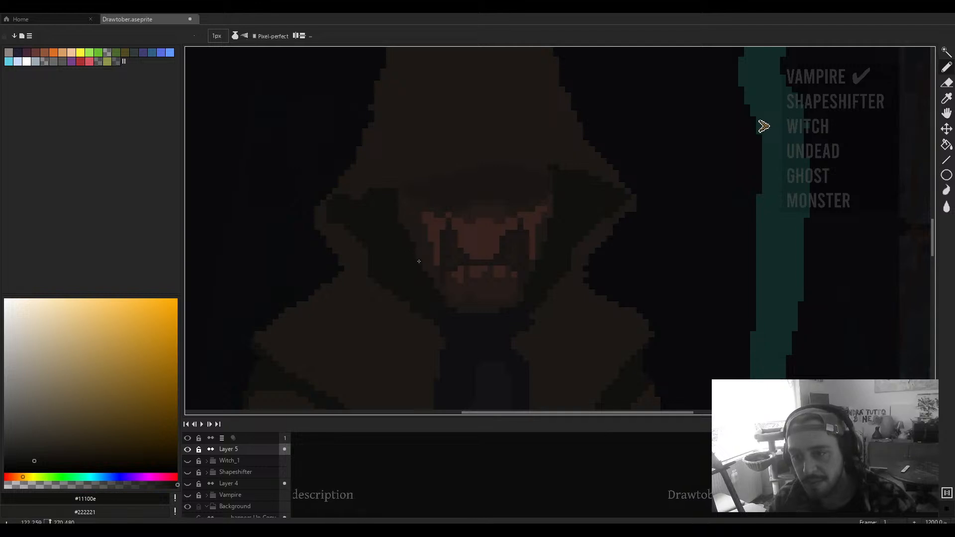
{"action": "scroll", "coordinate": [424, 231], "scroll_direction": "down", "scroll_amount": 5}
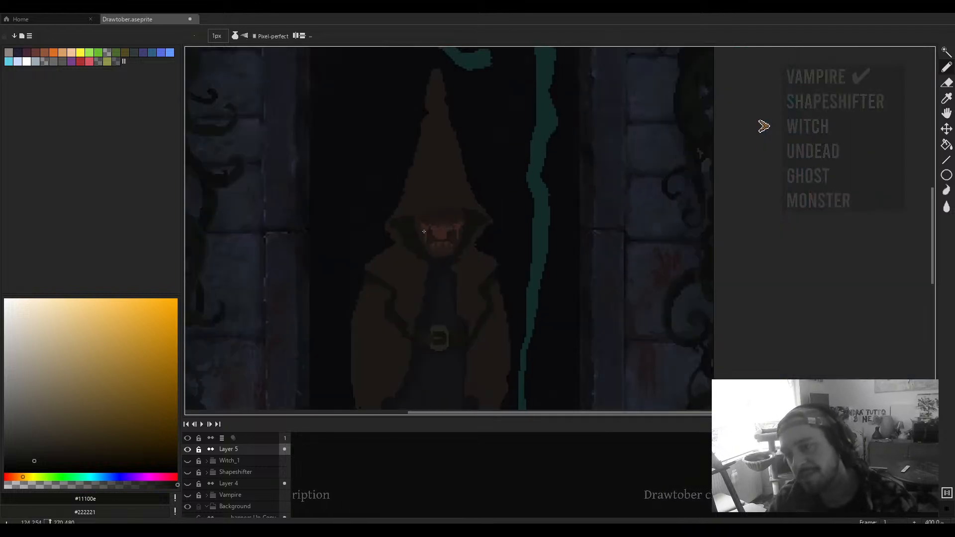
Step: Sample #1e1916 from the face's shadow and extend the face's right edge outward over the hood lining
{"action": "scroll", "coordinate": [424, 231], "scroll_direction": "up", "scroll_amount": 3}
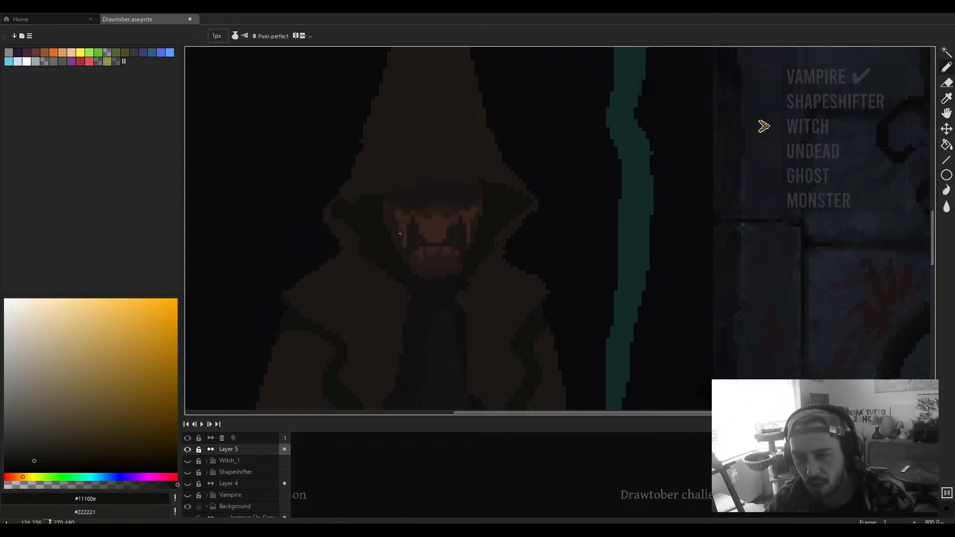
{"action": "scroll", "coordinate": [400, 233], "scroll_direction": "up", "scroll_amount": 3}
{"action": "left_click", "coordinate": [486, 292], "text": "alt"}
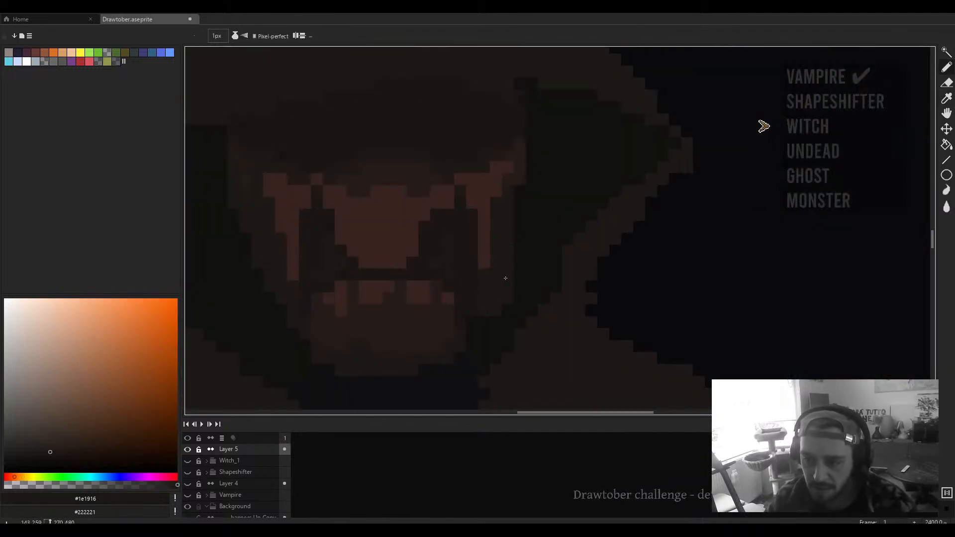
{"action": "left_click_drag", "start_coordinate": [518, 276], "coordinate": [519, 225]}
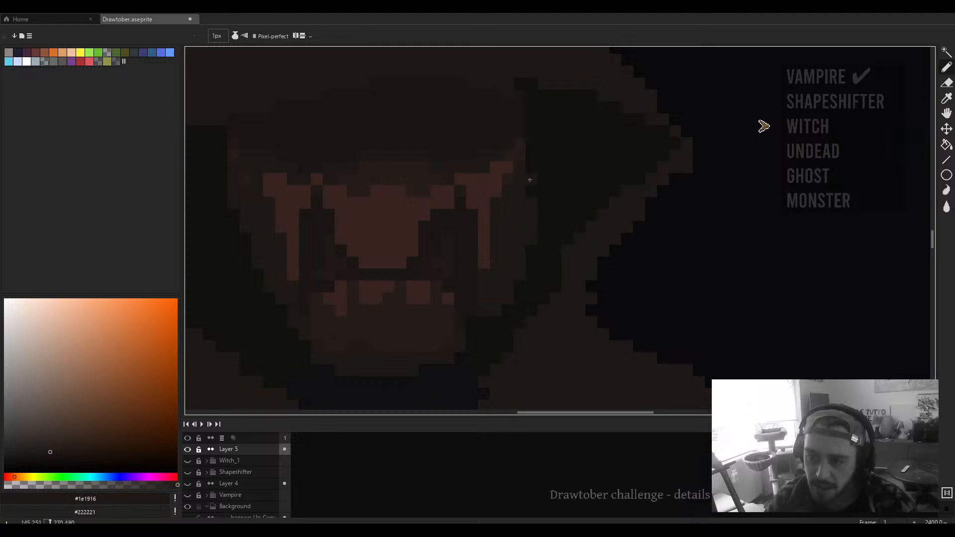
{"action": "left_click_drag", "start_coordinate": [378, 216], "coordinate": [505, 241]}
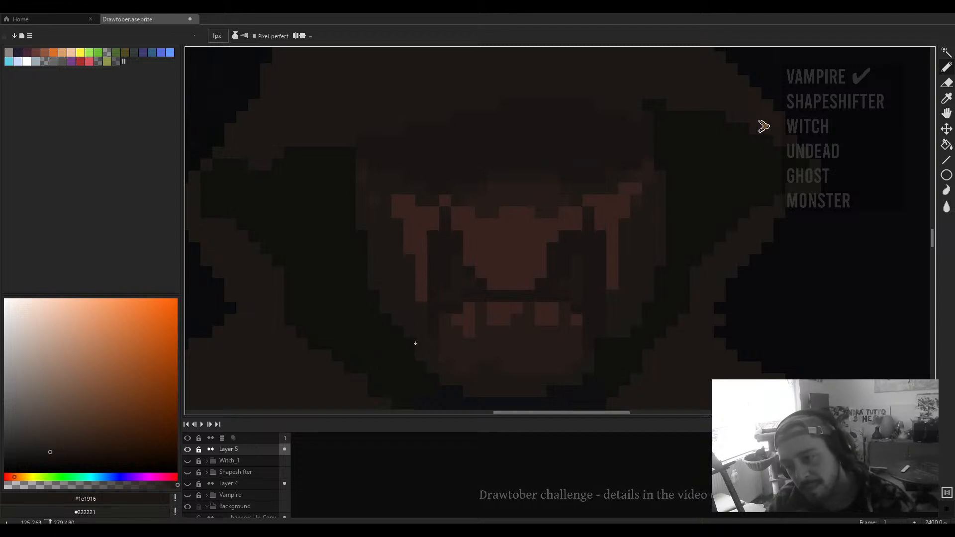
Step: Straighten the face's left edge against the hood lining with #1e1916 and clean up the lining's upper right corner
{"action": "scroll", "coordinate": [377, 294], "scroll_direction": "down", "scroll_amount": 5}
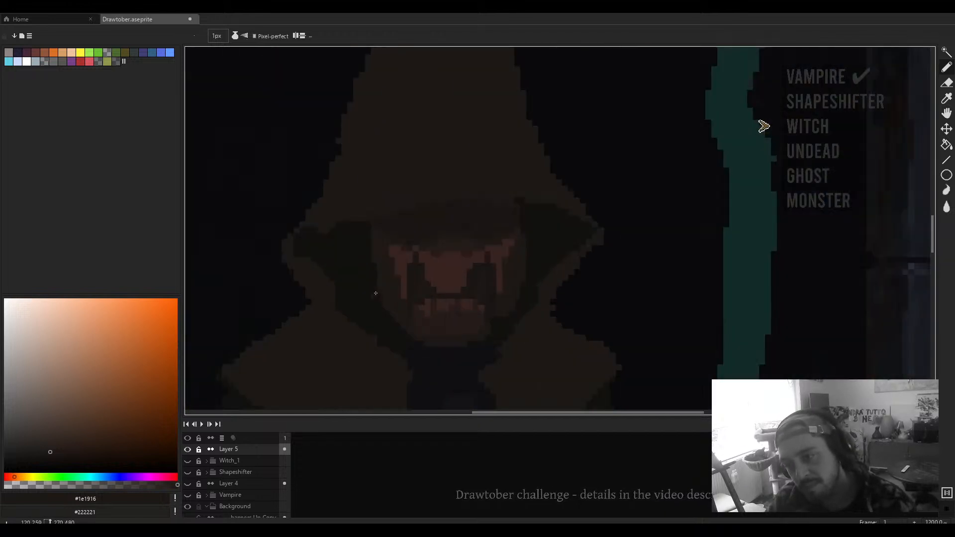
{"action": "scroll", "coordinate": [378, 298], "scroll_direction": "up", "scroll_amount": 5}
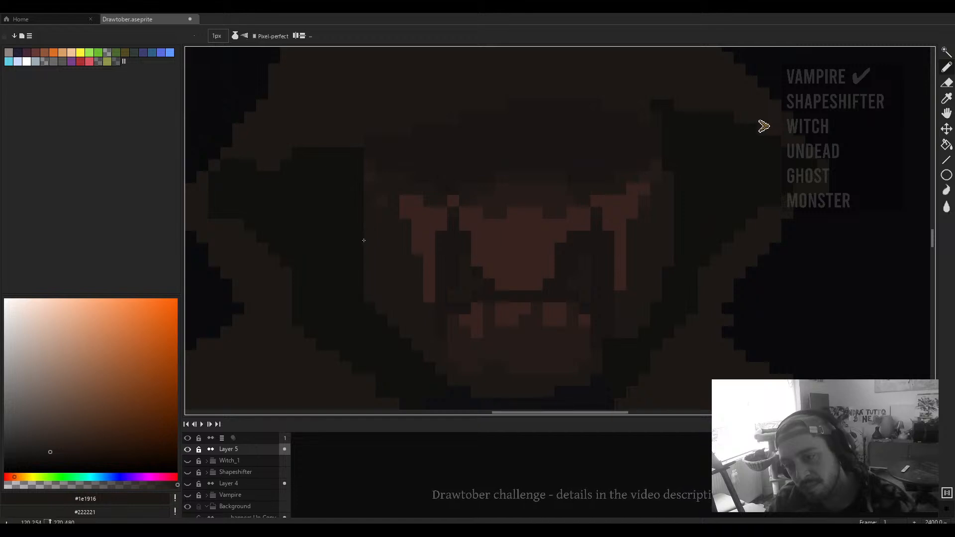
{"action": "scroll", "coordinate": [434, 211], "scroll_direction": "down", "scroll_amount": 5}
{"action": "scroll", "coordinate": [477, 211], "scroll_direction": "up", "scroll_amount": 4}
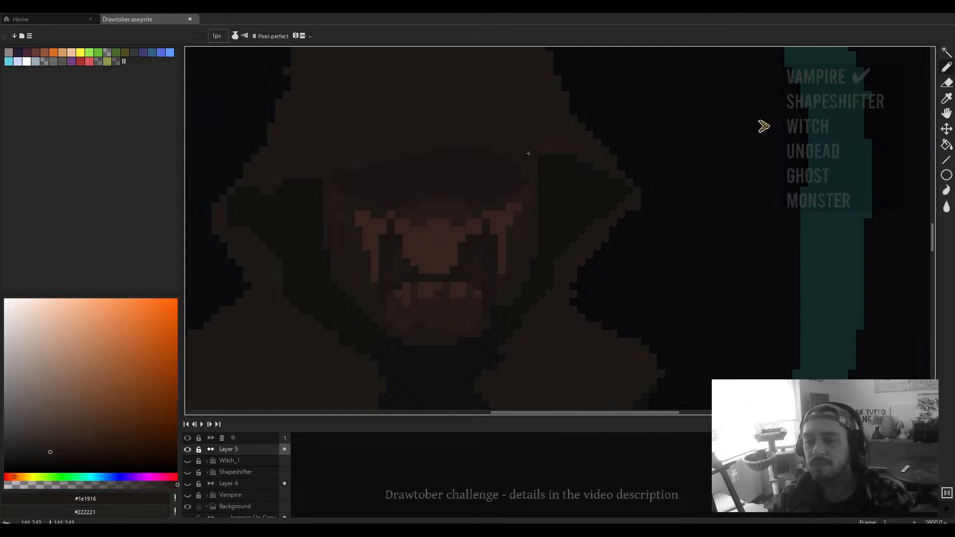
{"action": "scroll", "coordinate": [528, 153], "scroll_direction": "down", "scroll_amount": 6}
{"action": "scroll", "coordinate": [522, 227], "scroll_direction": "up", "scroll_amount": 6}
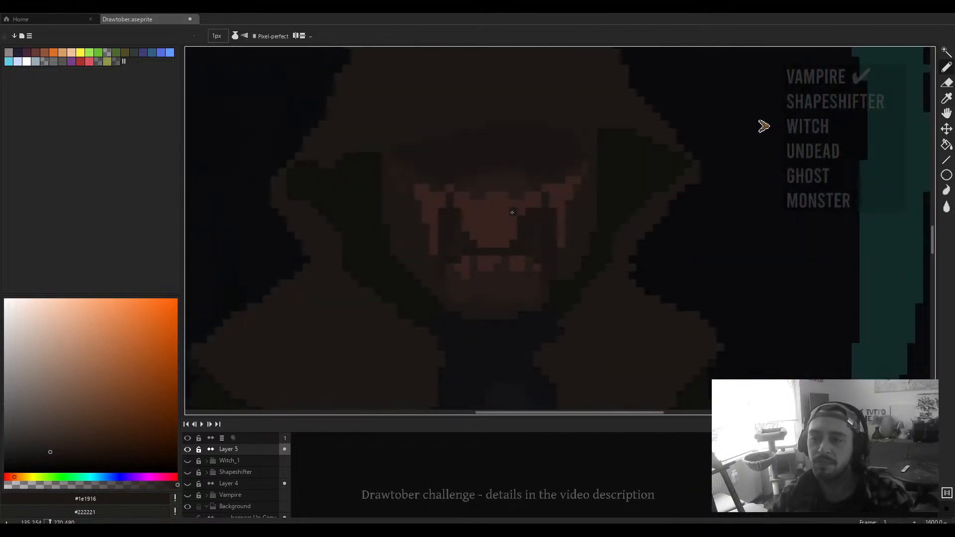
Step: Mix a dark muted blue of HSV 192, 28, 16 and add a new top layer named Hair
{"action": "left_click", "coordinate": [97, 477]}
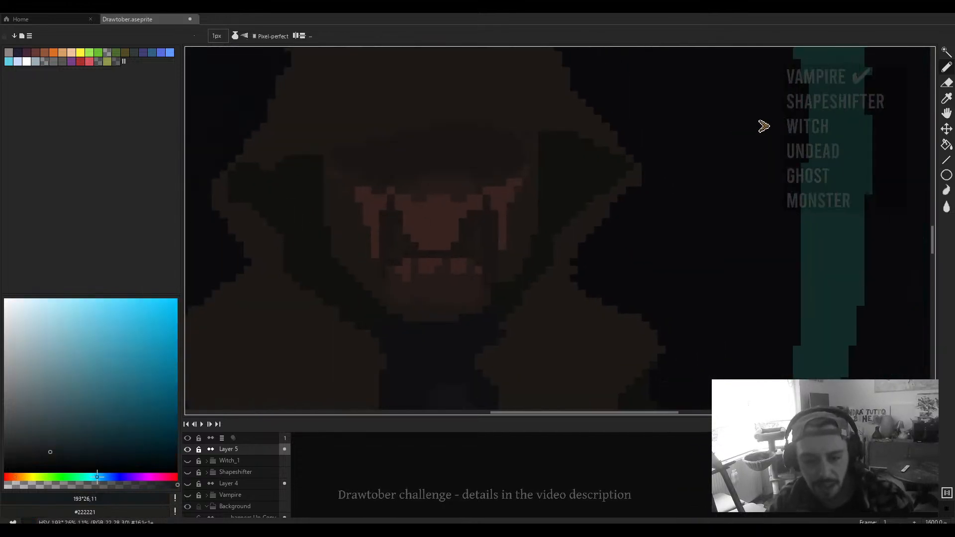
{"action": "left_click", "coordinate": [53, 444]}
{"action": "scroll", "coordinate": [451, 315], "scroll_direction": "down", "scroll_amount": 4}
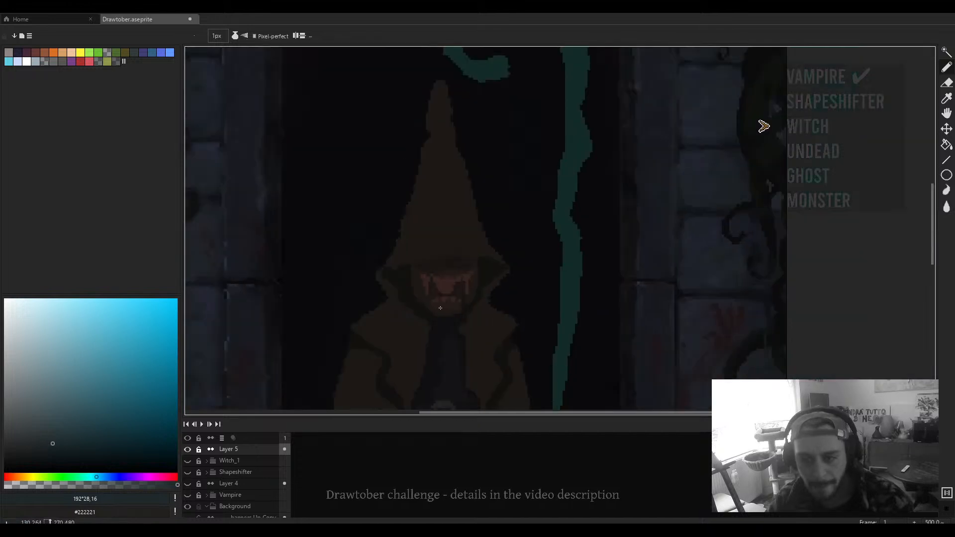
{"action": "key", "text": "shift+n"}
{"action": "double_click", "coordinate": [237, 450]}
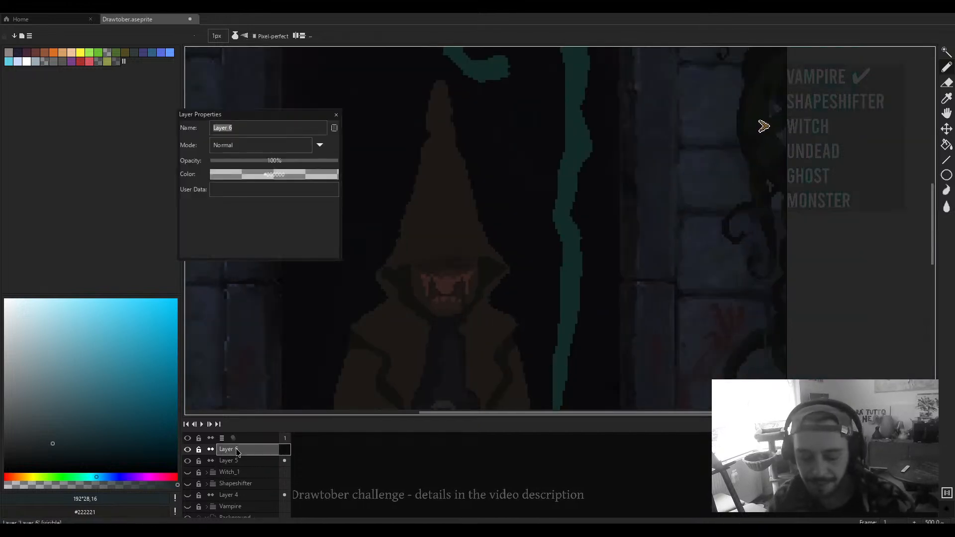
{"action": "type", "text": "Hair"}
{"action": "key", "text": "Return"}
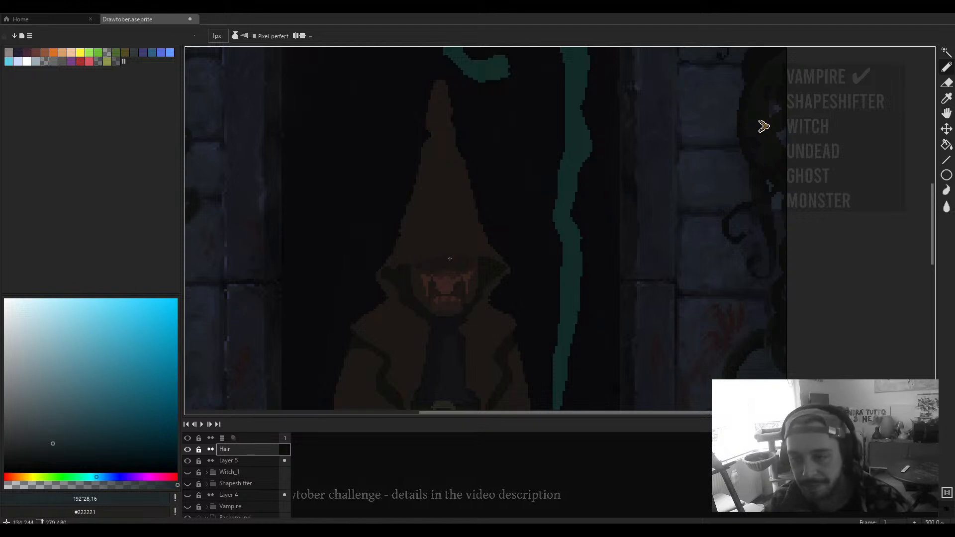
Step: Outline the left lock of hair from under the hood's brim down past the cheek, bulging over the shoulder
{"action": "scroll", "coordinate": [403, 113], "scroll_direction": "up", "scroll_amount": 5}
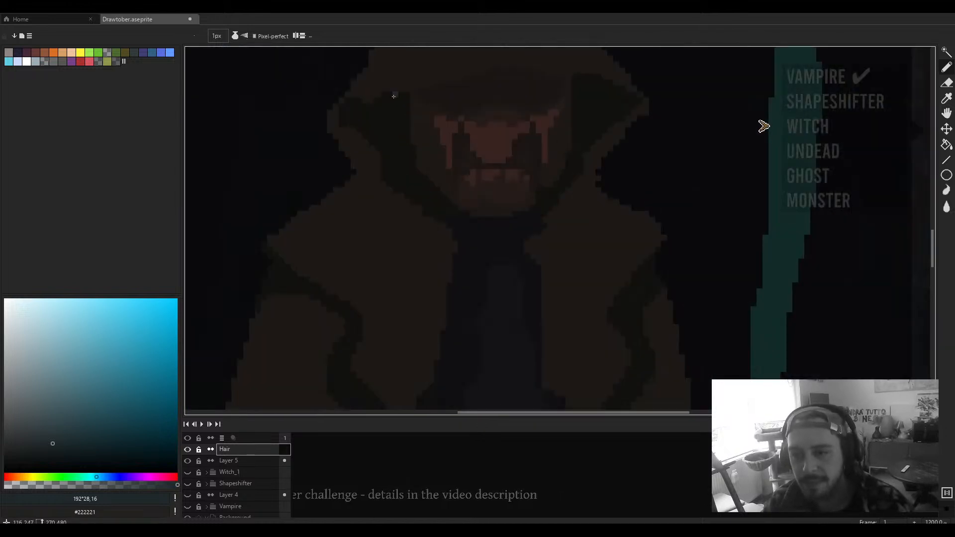
{"action": "left_click_drag", "start_coordinate": [395, 95], "coordinate": [402, 184]}
{"action": "key", "text": "ctrl+z"}
{"action": "mouse_move", "coordinate": [401, 93]}
{"action": "left_mouse_down"}
{"action": "mouse_move", "coordinate": [398, 156]}
{"action": "mouse_move", "coordinate": [407, 177]}
{"action": "mouse_move", "coordinate": [368, 224]}
{"action": "mouse_move", "coordinate": [395, 284]}
{"action": "mouse_move", "coordinate": [428, 291]}
{"action": "mouse_move", "coordinate": [432, 237]}
{"action": "mouse_move", "coordinate": [460, 259]}
{"action": "mouse_move", "coordinate": [479, 255]}
{"action": "mouse_move", "coordinate": [467, 217]}
{"action": "mouse_move", "coordinate": [422, 159]}
{"action": "mouse_move", "coordinate": [424, 88]}
{"action": "left_mouse_up"}
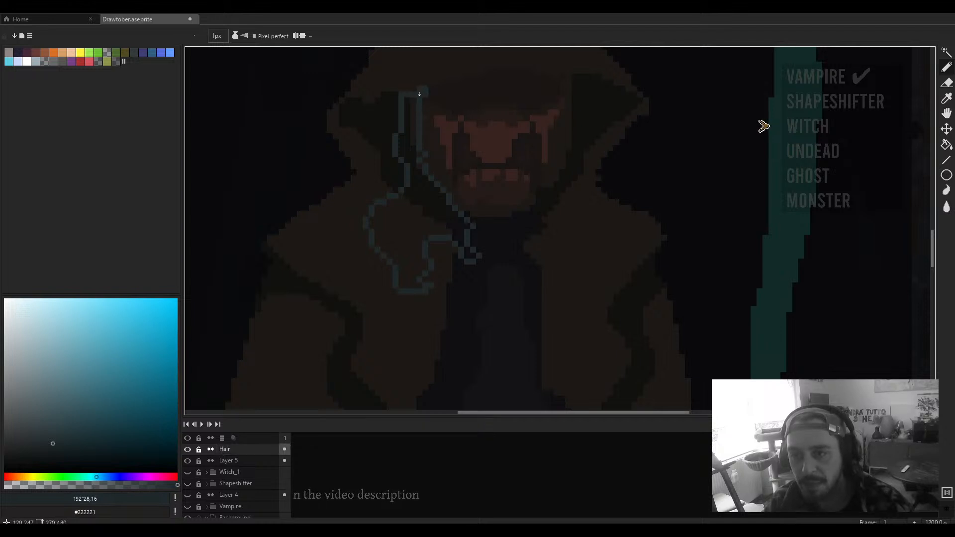
Step: Outline the right lock of hair with a fringe strand across the brow, running down beside the jaw to a tapered end
{"action": "mouse_move", "coordinate": [538, 87]}
{"action": "left_mouse_down"}
{"action": "mouse_move", "coordinate": [419, 177]}
{"action": "mouse_move", "coordinate": [421, 203]}
{"action": "mouse_move", "coordinate": [450, 200]}
{"action": "mouse_move", "coordinate": [427, 202]}
{"action": "mouse_move", "coordinate": [441, 201]}
{"action": "left_mouse_up"}
{"action": "key", "text": "ctrl+z"}
{"action": "left_click_drag", "start_coordinate": [431, 166], "coordinate": [456, 197]}
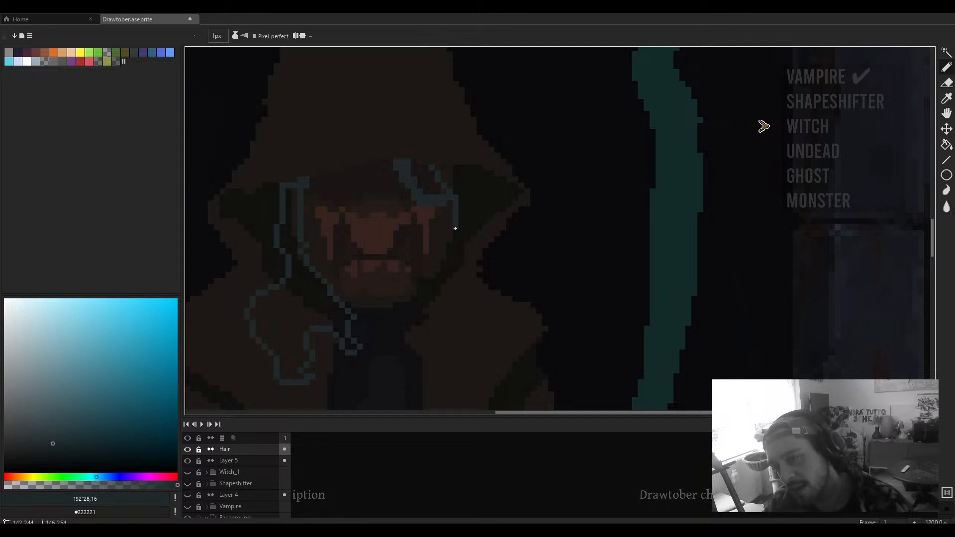
{"action": "mouse_move", "coordinate": [435, 272]}
{"action": "left_mouse_down"}
{"action": "mouse_move", "coordinate": [426, 332]}
{"action": "mouse_move", "coordinate": [488, 187]}
{"action": "mouse_move", "coordinate": [480, 174]}
{"action": "mouse_move", "coordinate": [461, 193]}
{"action": "mouse_move", "coordinate": [473, 253]}
{"action": "left_mouse_up"}
{"action": "left_click_drag", "start_coordinate": [483, 181], "coordinate": [469, 220]}
{"action": "mouse_move", "coordinate": [474, 211]}
{"action": "left_mouse_down"}
{"action": "mouse_move", "coordinate": [480, 199]}
{"action": "mouse_move", "coordinate": [488, 207]}
{"action": "mouse_move", "coordinate": [491, 241]}
{"action": "left_mouse_up"}
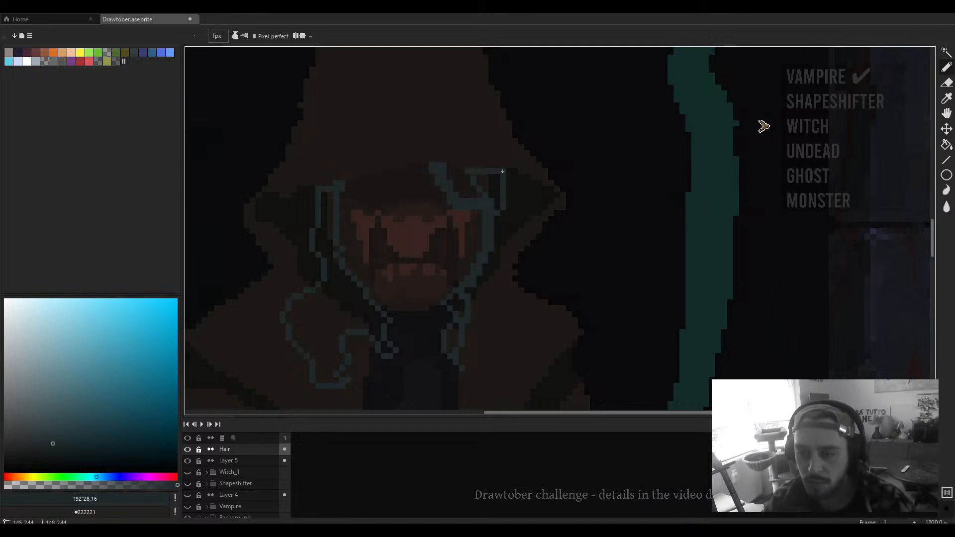
Step: Fill the outlined left and right hair locks with the dark blue using the Paint Bucket
{"action": "key", "text": "g"}
{"action": "left_click", "coordinate": [490, 186]}
{"action": "left_click", "coordinate": [455, 306]}
{"action": "left_click", "coordinate": [454, 335]}
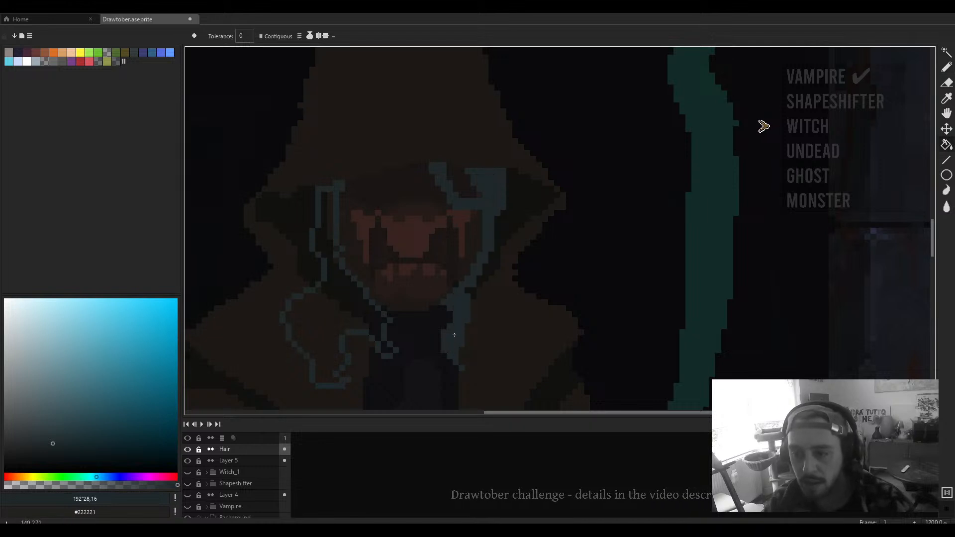
{"action": "left_click", "coordinate": [379, 326]}
{"action": "left_click_drag", "start_coordinate": [393, 343], "coordinate": [448, 344]}
Step: Widen the lower right lock with a filled tuft flaring outward over the shoulder and start a strand at the left temple
{"action": "scroll", "coordinate": [439, 341], "scroll_direction": "down", "scroll_amount": 8}
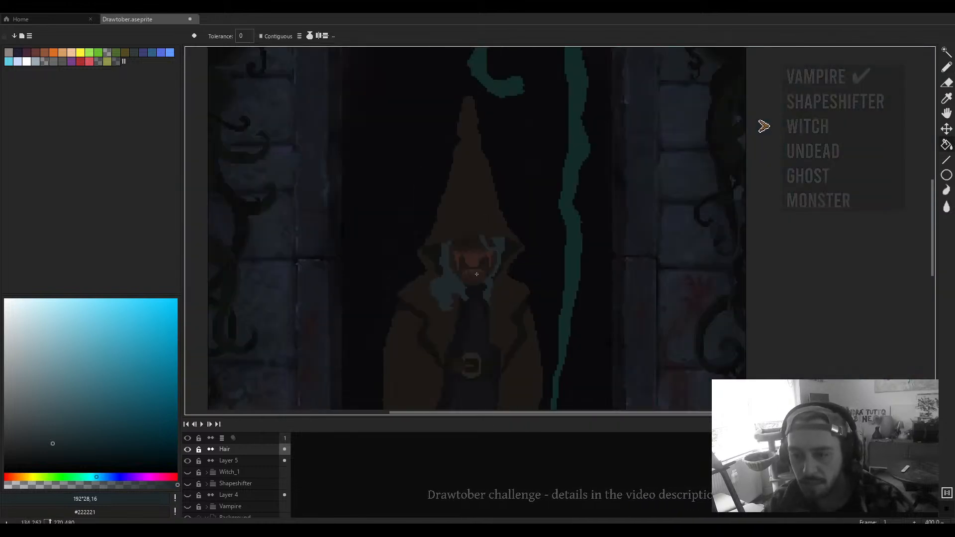
{"action": "scroll", "coordinate": [488, 276], "scroll_direction": "up", "scroll_amount": 9}
{"action": "key", "text": "b"}
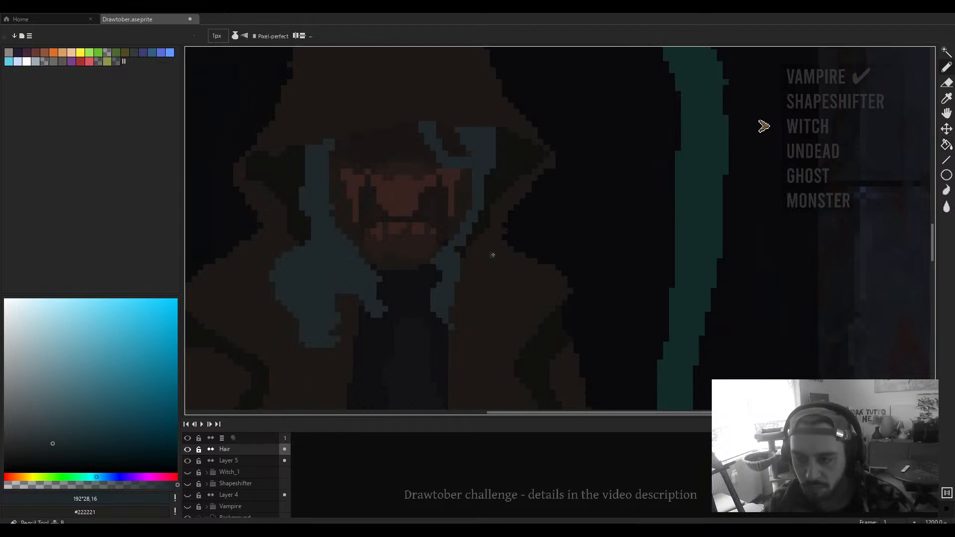
{"action": "mouse_move", "coordinate": [473, 170]}
{"action": "left_mouse_down"}
{"action": "mouse_move", "coordinate": [493, 185]}
{"action": "mouse_move", "coordinate": [481, 232]}
{"action": "mouse_move", "coordinate": [496, 251]}
{"action": "mouse_move", "coordinate": [479, 257]}
{"action": "mouse_move", "coordinate": [460, 248]}
{"action": "mouse_move", "coordinate": [452, 206]}
{"action": "mouse_move", "coordinate": [466, 208]}
{"action": "mouse_move", "coordinate": [439, 219]}
{"action": "left_mouse_up"}
{"action": "key", "text": "g"}
{"action": "scroll", "coordinate": [452, 206], "scroll_direction": "down", "scroll_amount": 7}
{"action": "scroll", "coordinate": [459, 205], "scroll_direction": "up", "scroll_amount": 5}
{"action": "key", "text": "b"}
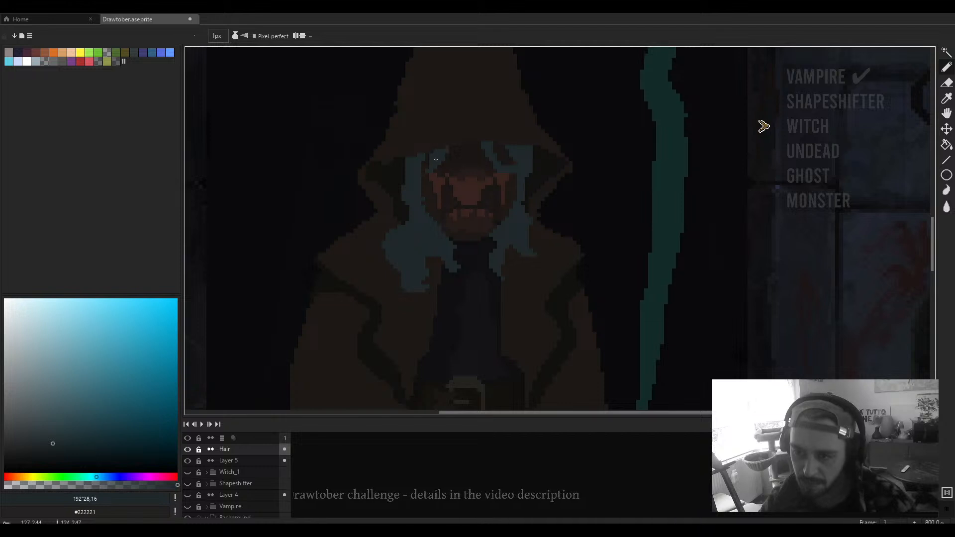
Step: Paint thin loose strands from the left lock across the forehead and down over the left cheek
{"action": "scroll", "coordinate": [428, 172], "scroll_direction": "down", "scroll_amount": 2}
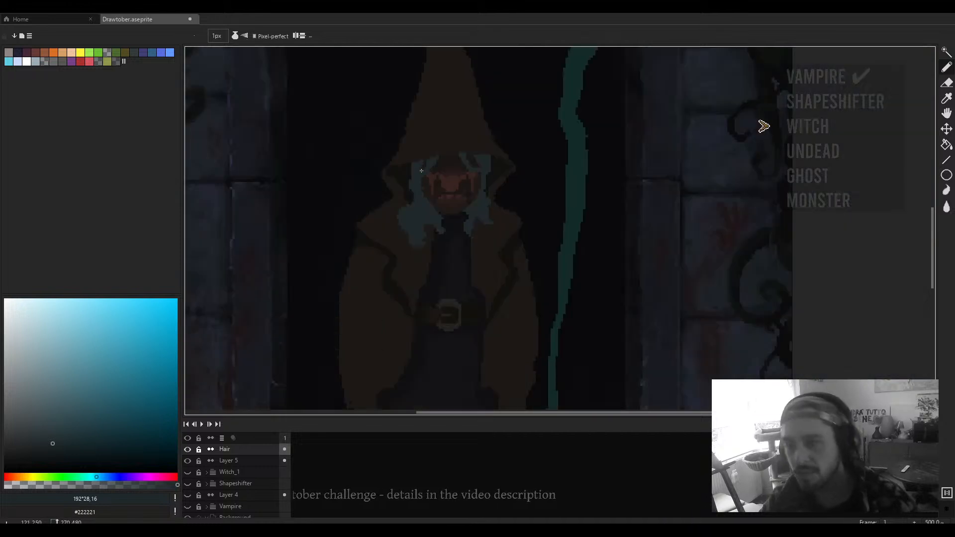
{"action": "scroll", "coordinate": [436, 168], "scroll_direction": "up", "scroll_amount": 5}
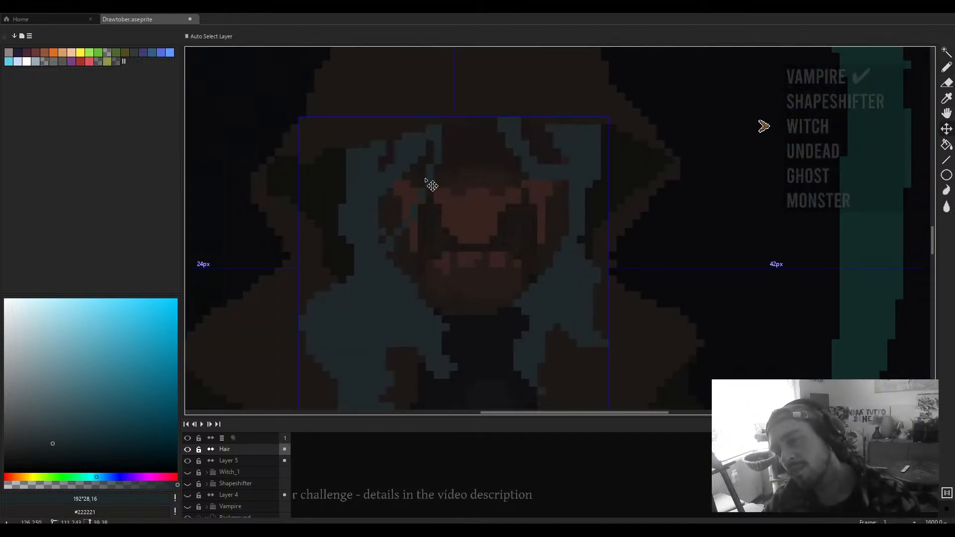
{"action": "mouse_move", "coordinate": [445, 140]}
{"action": "left_mouse_down"}
{"action": "mouse_move", "coordinate": [402, 220]}
{"action": "mouse_move", "coordinate": [376, 238]}
{"action": "left_mouse_up"}
{"action": "scroll", "coordinate": [402, 223], "scroll_direction": "down", "scroll_amount": 10}
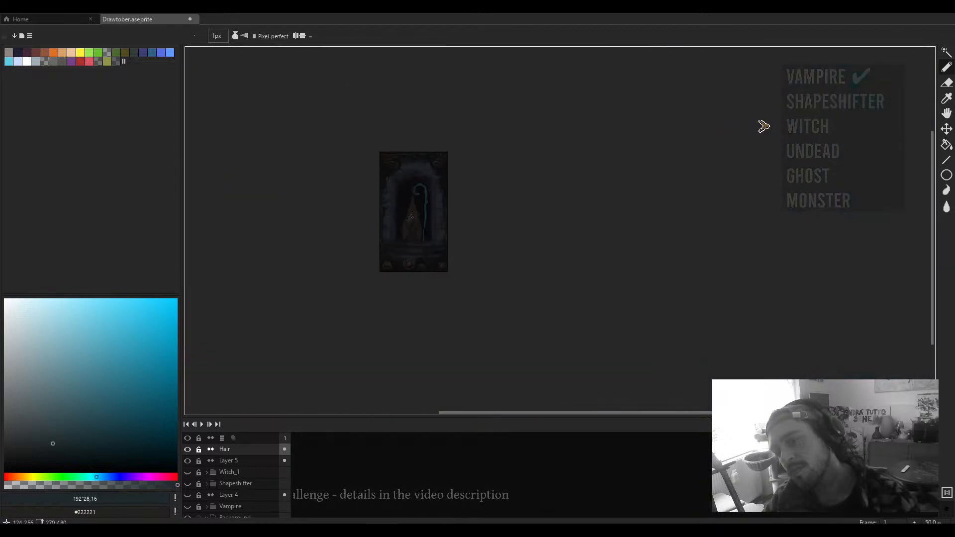
{"action": "scroll", "coordinate": [408, 200], "scroll_direction": "up", "scroll_amount": 6}
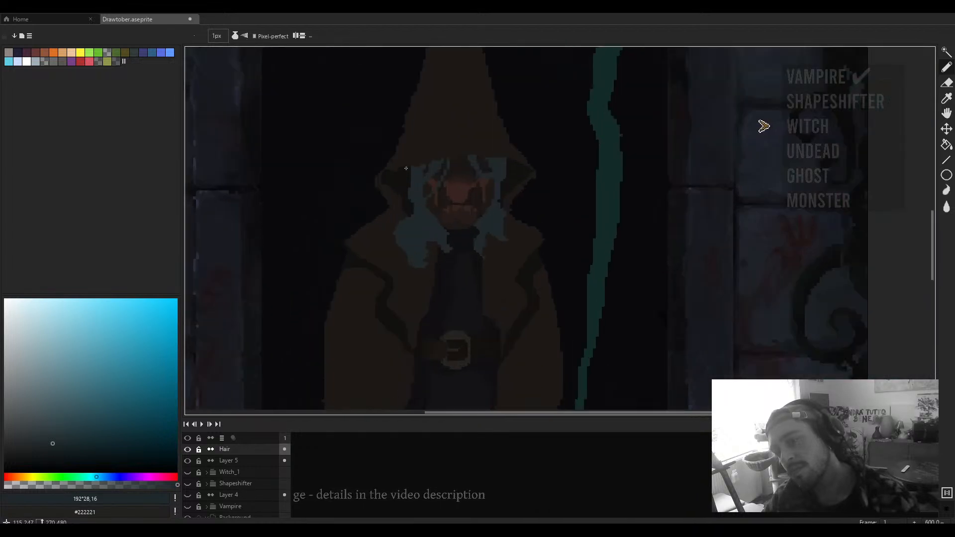
{"action": "key", "text": "ctrl+z"}
Step: Draw a thin curl along the outer lower edge of the left lock, undoing the stray stroke
{"action": "mouse_move", "coordinate": [411, 196]}
{"action": "left_mouse_down"}
{"action": "mouse_move", "coordinate": [410, 214]}
{"action": "mouse_move", "coordinate": [423, 207]}
{"action": "left_mouse_up"}
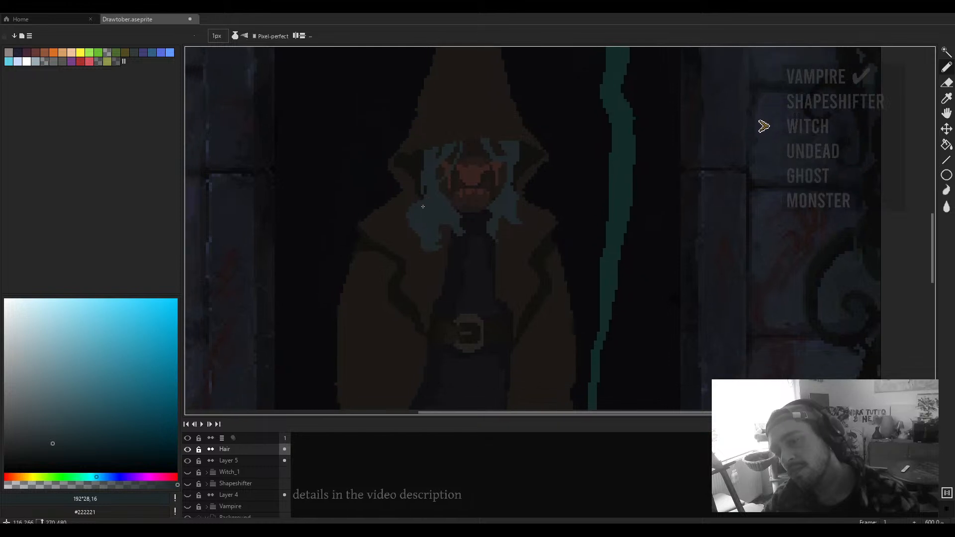
{"action": "mouse_move", "coordinate": [425, 247]}
{"action": "left_mouse_down"}
{"action": "mouse_move", "coordinate": [430, 214]}
{"action": "mouse_move", "coordinate": [410, 204]}
{"action": "left_mouse_up"}
{"action": "key", "text": "ctrl+z"}
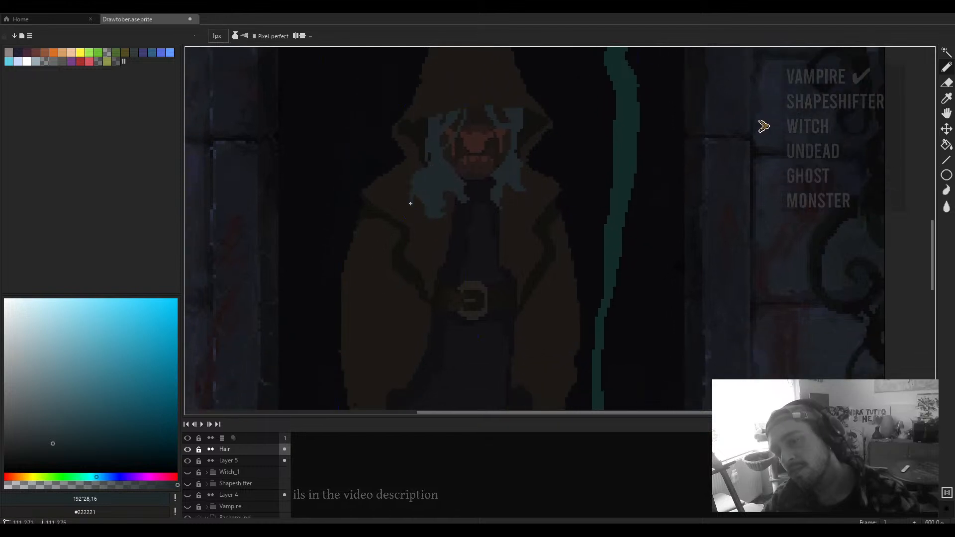
{"action": "scroll", "coordinate": [431, 210], "scroll_direction": "up", "scroll_amount": 2}
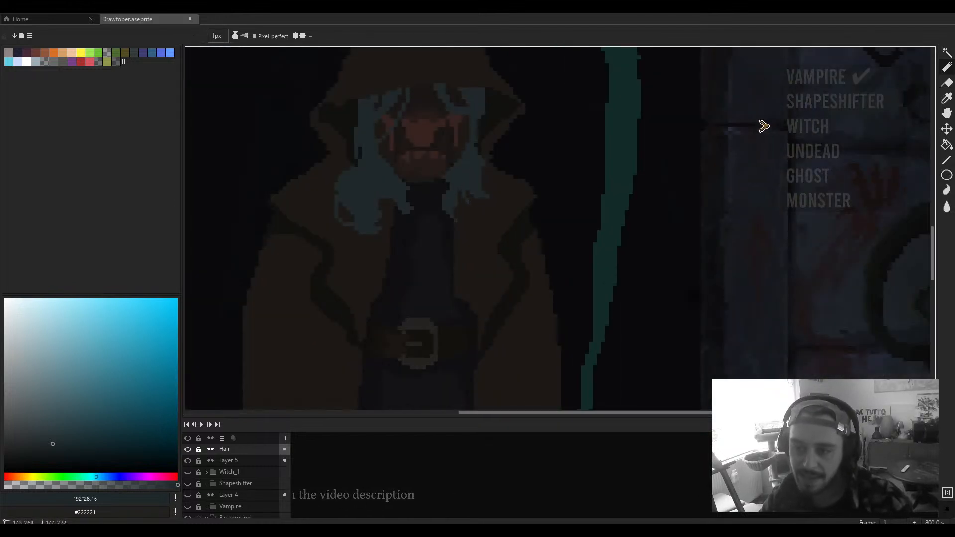
Step: Draw thin curling wisps at the lower end of the right lock, sweeping outward over the shoulder
{"action": "left_click_drag", "start_coordinate": [469, 221], "coordinate": [471, 214]}
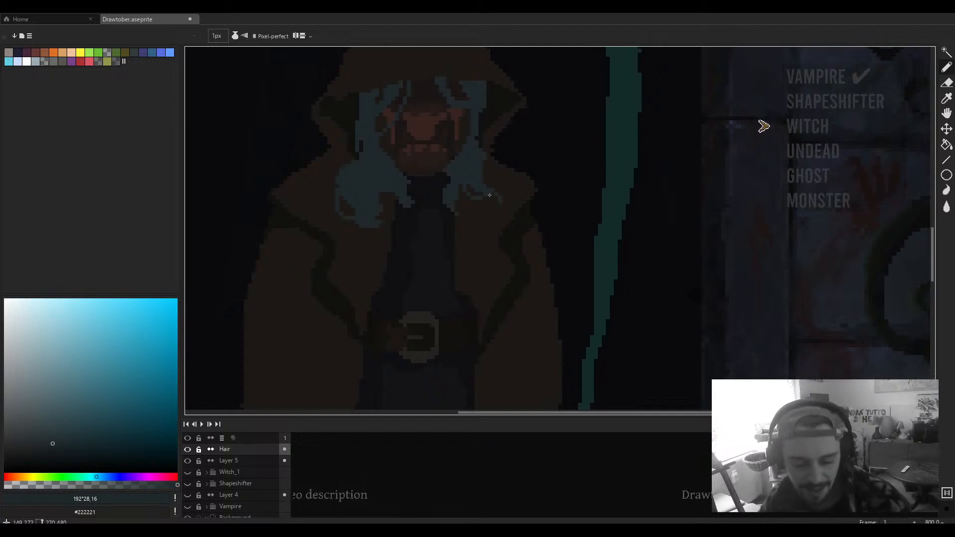
{"action": "scroll", "coordinate": [471, 212], "scroll_direction": "up", "scroll_amount": 3}
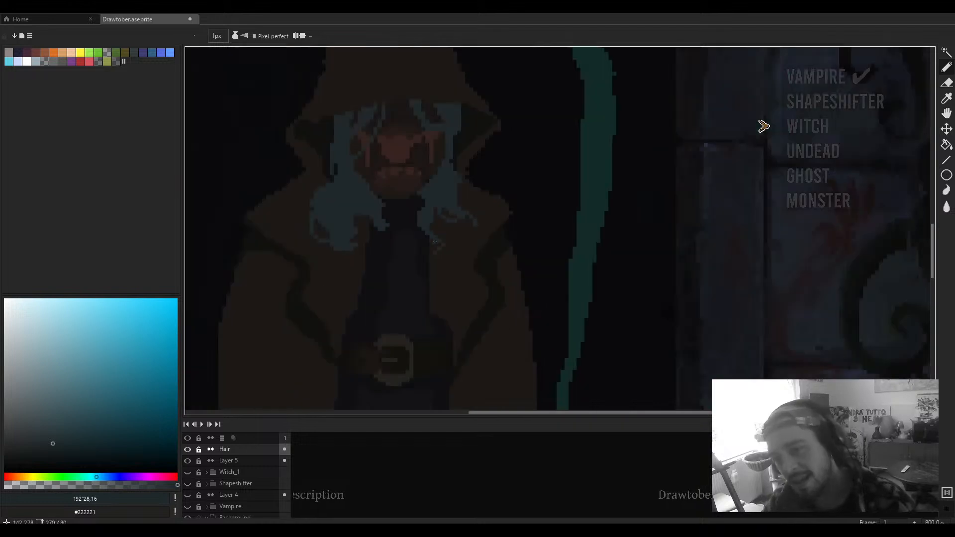
{"action": "scroll", "coordinate": [437, 260], "scroll_direction": "down", "scroll_amount": 3}
{"action": "scroll", "coordinate": [439, 255], "scroll_direction": "down", "scroll_amount": 2}
{"action": "scroll", "coordinate": [433, 262], "scroll_direction": "up", "scroll_amount": 4}
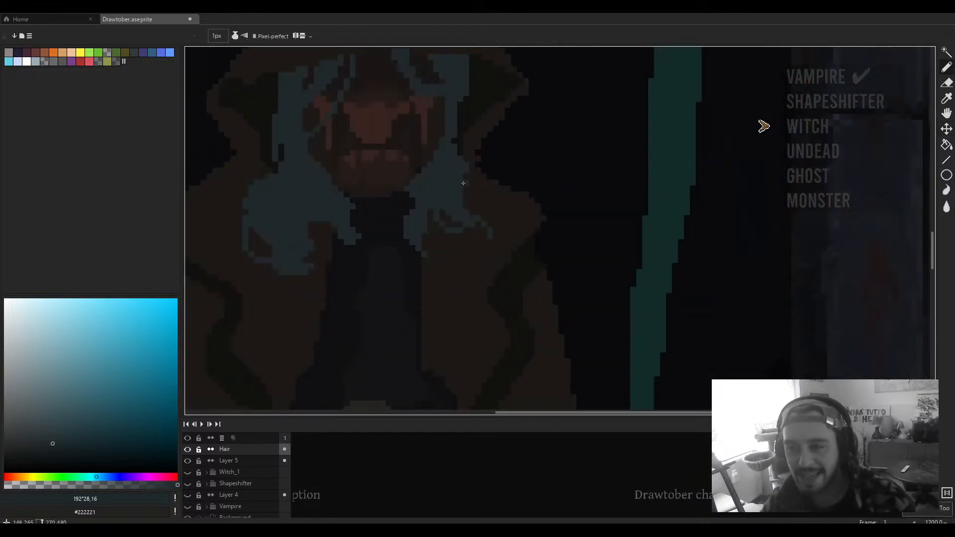
Step: Add a short stray wisp along the outer side of the right lock, above its curled end
{"action": "scroll", "coordinate": [468, 195], "scroll_direction": "down", "scroll_amount": 4}
{"action": "scroll", "coordinate": [409, 214], "scroll_direction": "up", "scroll_amount": 5}
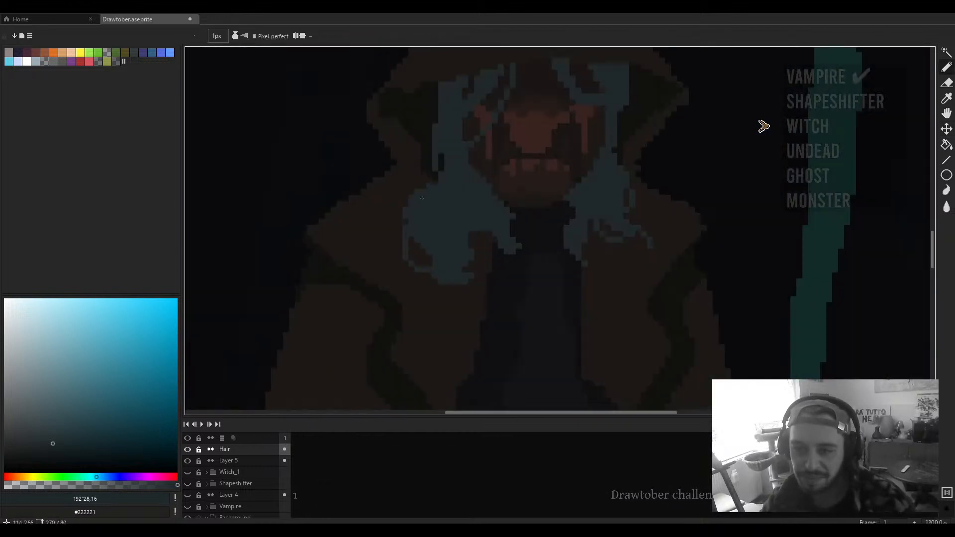
{"action": "scroll", "coordinate": [408, 214], "scroll_direction": "down", "scroll_amount": 5}
{"action": "scroll", "coordinate": [413, 213], "scroll_direction": "up", "scroll_amount": 3}
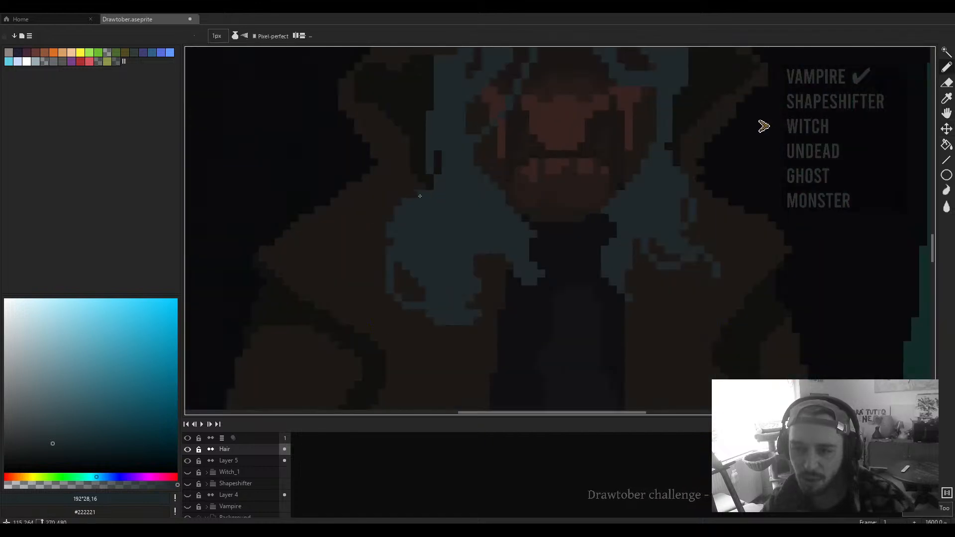
Step: Add a small wisp on top of the left lock's outer bulge and try a thin strand beside the upper right lock
{"action": "scroll", "coordinate": [418, 213], "scroll_direction": "down", "scroll_amount": 3}
{"action": "scroll", "coordinate": [418, 212], "scroll_direction": "down", "scroll_amount": 3}
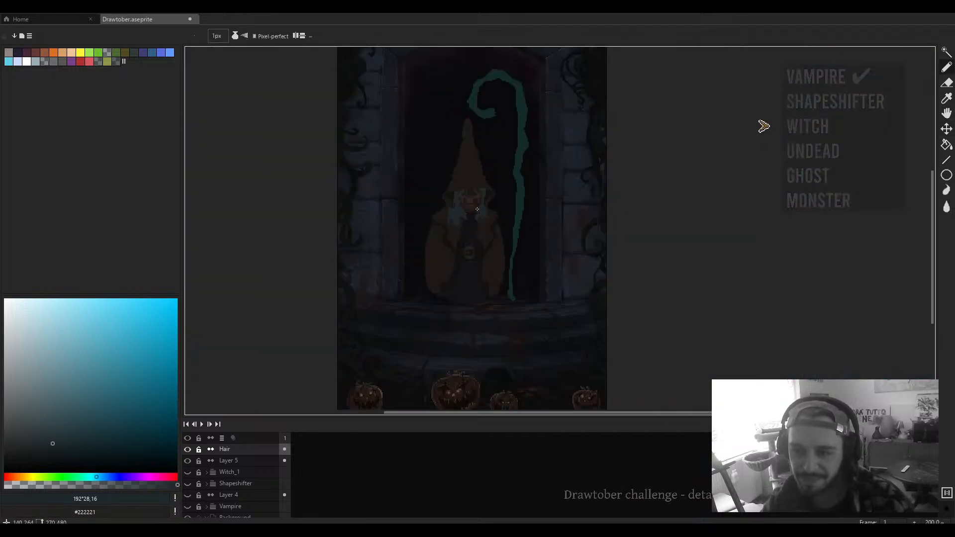
{"action": "scroll", "coordinate": [490, 141], "scroll_direction": "up", "scroll_amount": 6}
{"action": "mouse_move", "coordinate": [490, 141]}
{"action": "left_mouse_down"}
{"action": "mouse_move", "coordinate": [500, 166]}
{"action": "mouse_move", "coordinate": [494, 202]}
{"action": "left_mouse_up"}
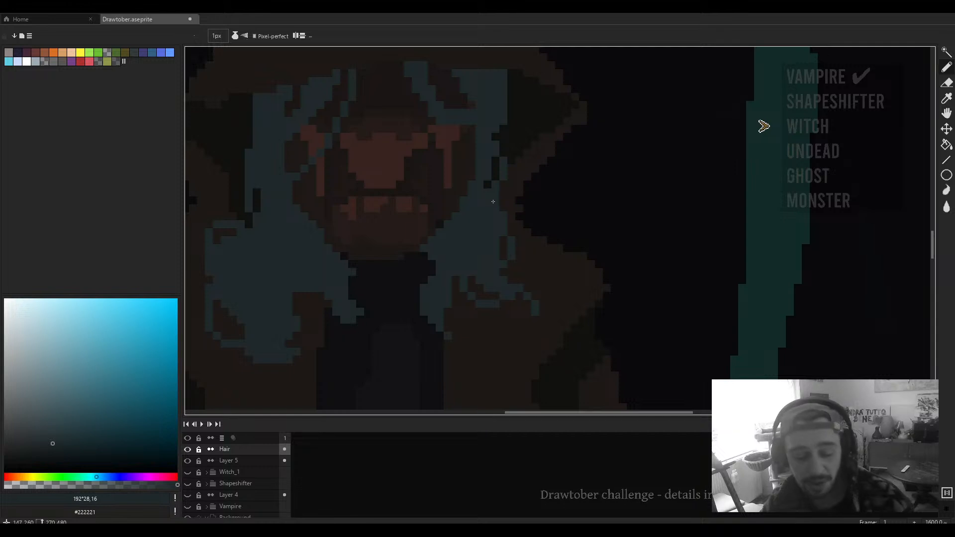
{"action": "key", "text": "ctrl+z"}
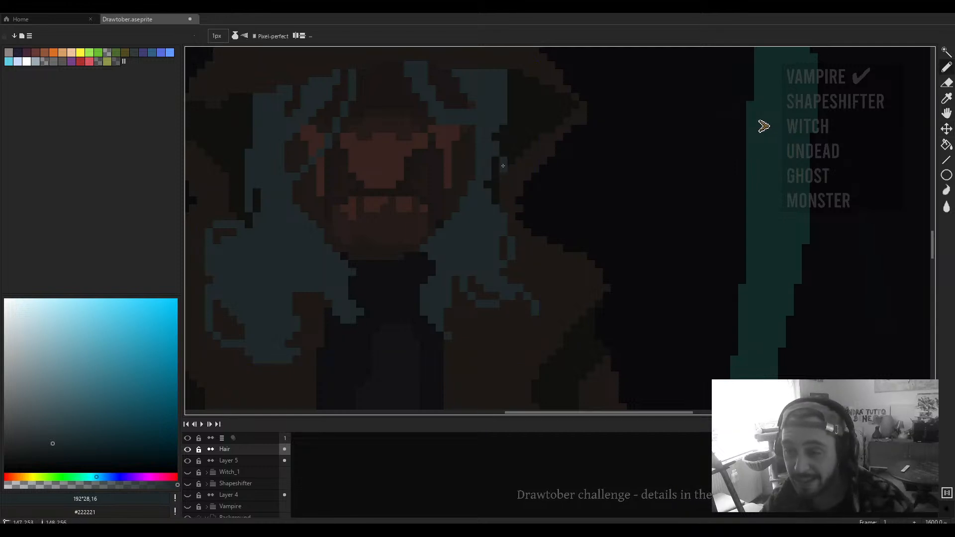
Step: Draw a thin strand along the outer edge of the upper right lock
{"action": "left_click_drag", "start_coordinate": [494, 145], "coordinate": [504, 209]}
{"action": "scroll", "coordinate": [502, 211], "scroll_direction": "down", "scroll_amount": 5}
{"action": "scroll", "coordinate": [502, 211], "scroll_direction": "up", "scroll_amount": 5}
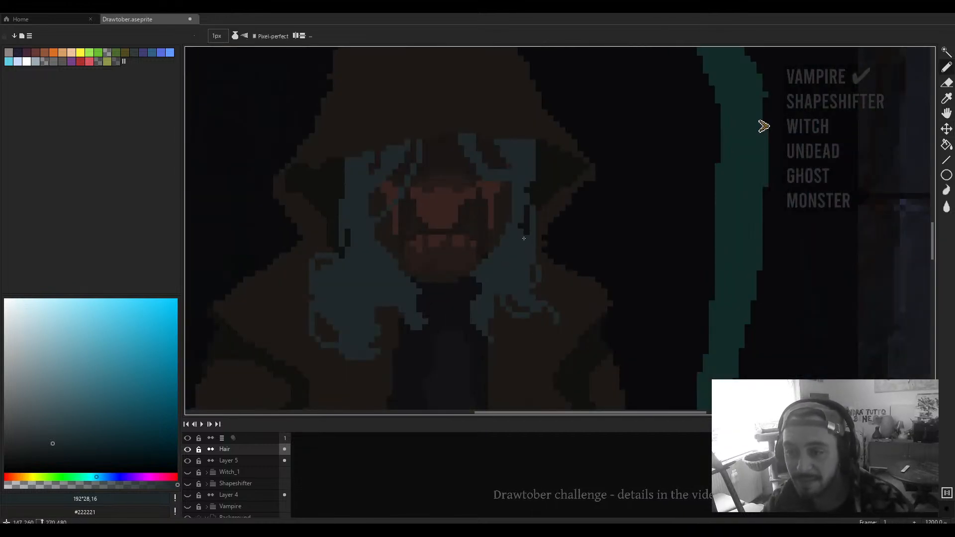
{"action": "scroll", "coordinate": [524, 238], "scroll_direction": "down", "scroll_amount": 4}
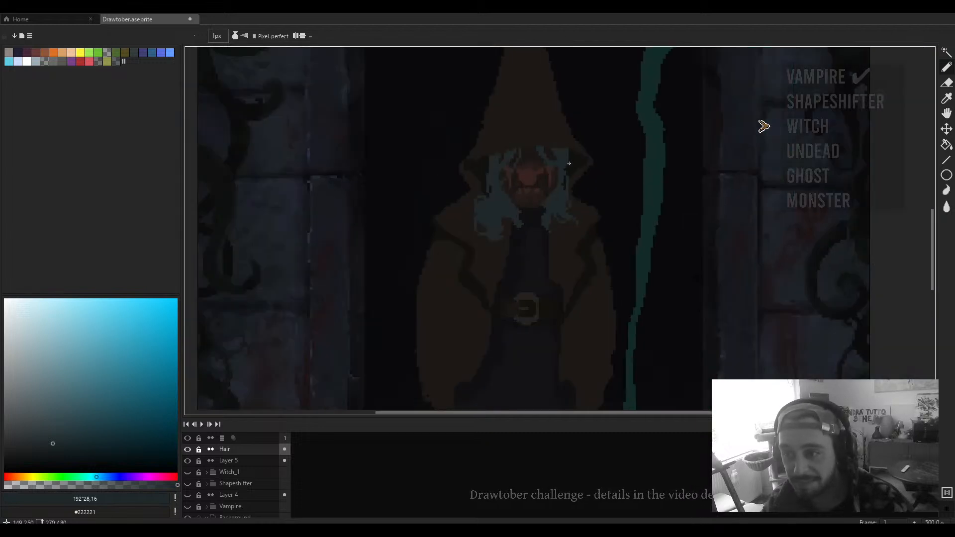
Step: On Layer 5, sample the forehead shade, darken it to HSV 20, 25, 6, and paint a shadow around the forehead under the hood
{"action": "scroll", "coordinate": [569, 163], "scroll_direction": "down", "scroll_amount": 2}
{"action": "scroll", "coordinate": [547, 166], "scroll_direction": "up", "scroll_amount": 4}
{"action": "key", "text": "Down"}
{"action": "scroll", "coordinate": [542, 161], "scroll_direction": "up", "scroll_amount": 4}
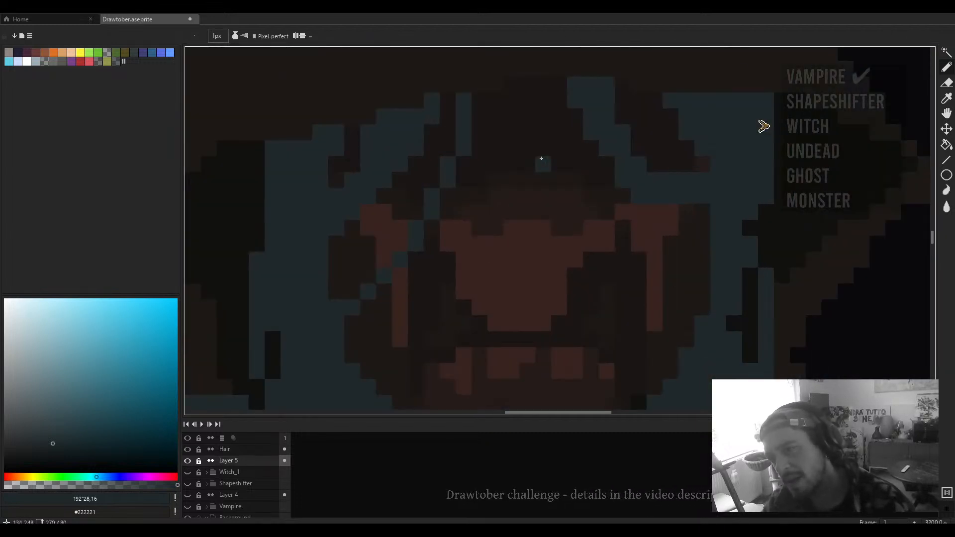
{"action": "left_click", "coordinate": [541, 158], "text": "alt"}
{"action": "left_click", "coordinate": [48, 461]}
{"action": "left_click_drag", "start_coordinate": [536, 184], "coordinate": [488, 262]}
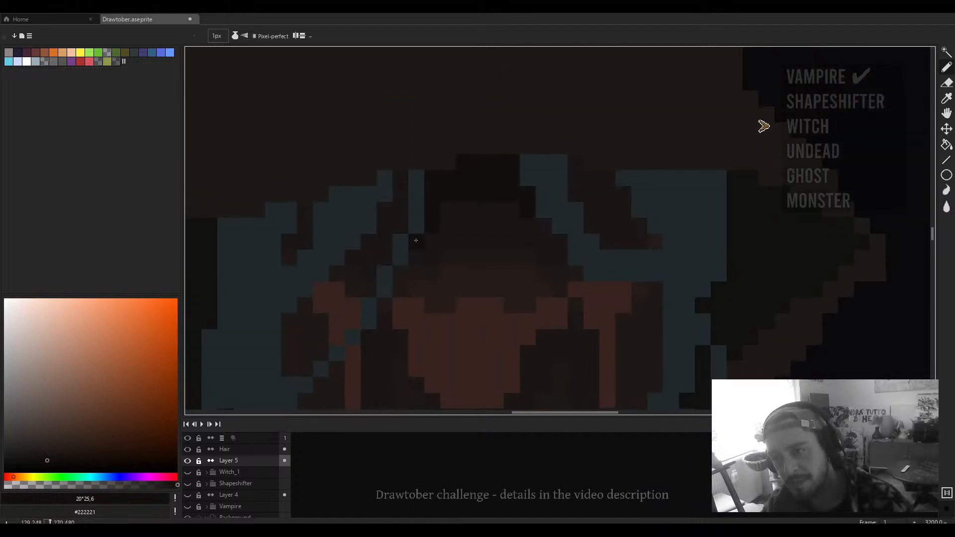
{"action": "left_click_drag", "start_coordinate": [402, 273], "coordinate": [398, 288]}
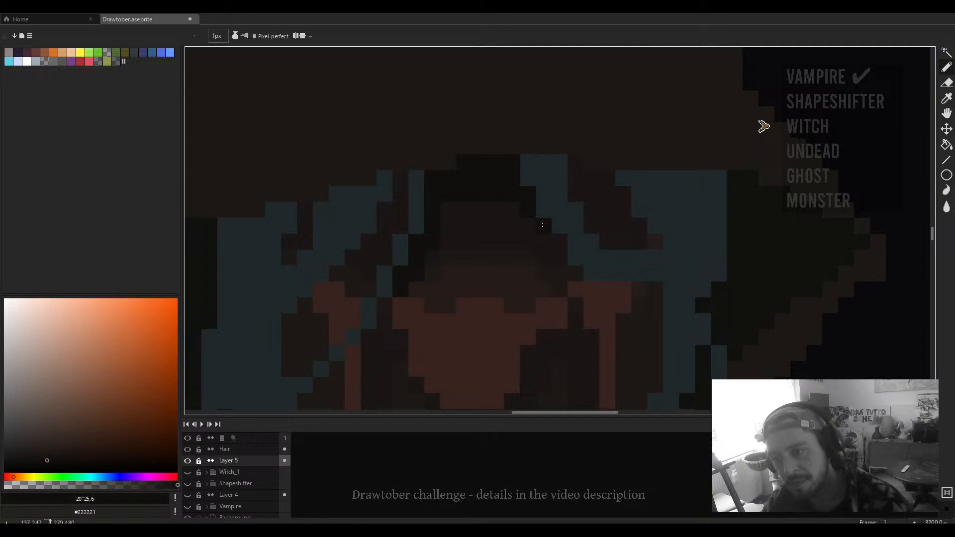
{"action": "left_click_drag", "start_coordinate": [562, 256], "coordinate": [569, 272]}
Step: Fill the gaps between the upper hair strands on both sides with the same dark brown
{"action": "left_click_drag", "start_coordinate": [592, 210], "coordinate": [601, 232]}
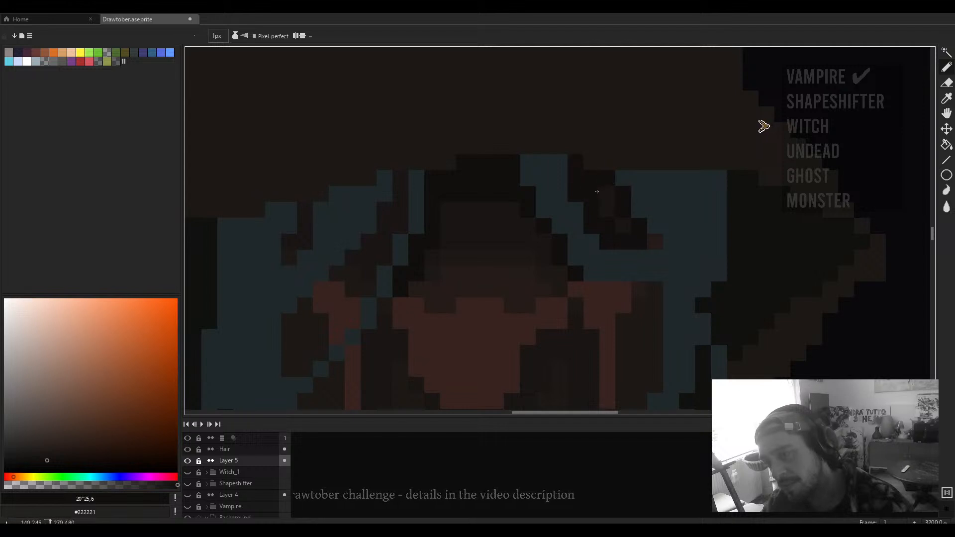
{"action": "scroll", "coordinate": [595, 198], "scroll_direction": "down", "scroll_amount": 5}
{"action": "scroll", "coordinate": [457, 227], "scroll_direction": "up", "scroll_amount": 5}
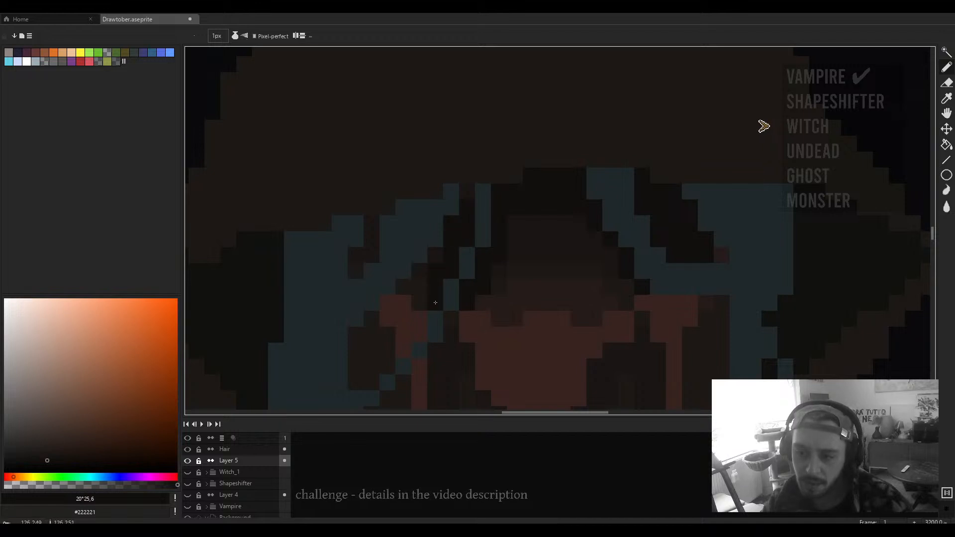
Step: Extend the dark shadow down both sides of the forehead toward the brows, leaving a narrow lighter area in the middle
{"action": "scroll", "coordinate": [445, 276], "scroll_direction": "down", "scroll_amount": 2}
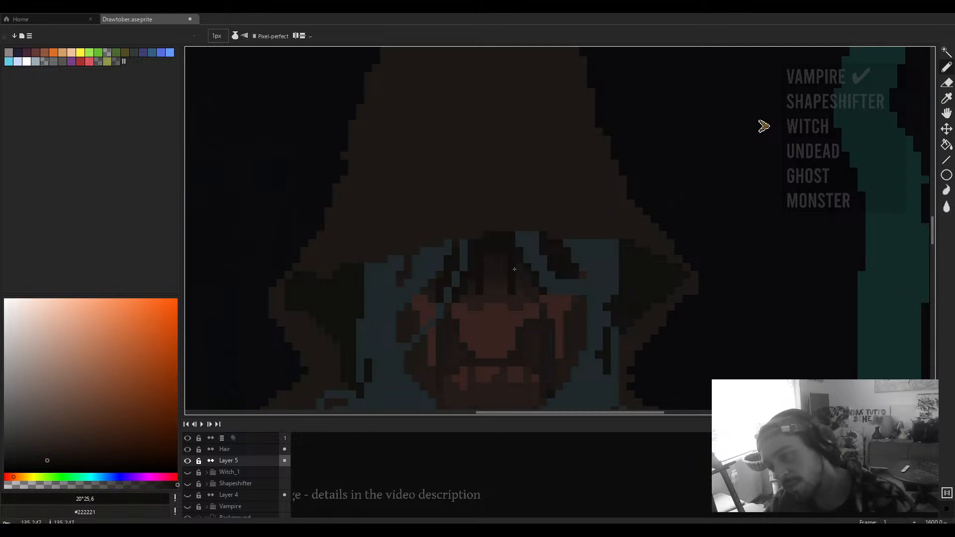
{"action": "scroll", "coordinate": [510, 279], "scroll_direction": "down", "scroll_amount": 6}
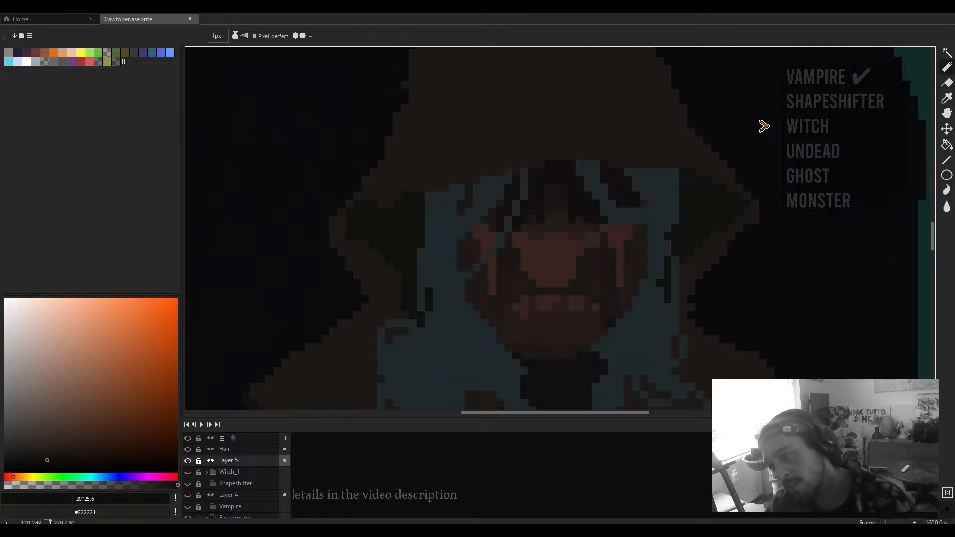
{"action": "scroll", "coordinate": [563, 216], "scroll_direction": "up", "scroll_amount": 8}
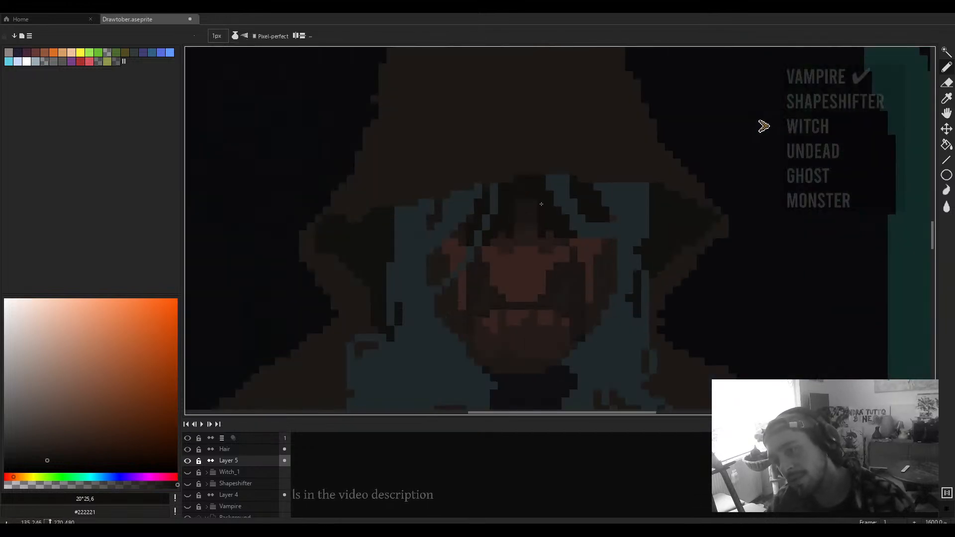
{"action": "scroll", "coordinate": [547, 204], "scroll_direction": "down", "scroll_amount": 3}
{"action": "scroll", "coordinate": [540, 194], "scroll_direction": "up", "scroll_amount": 3}
{"action": "scroll", "coordinate": [540, 194], "scroll_direction": "down", "scroll_amount": 6}
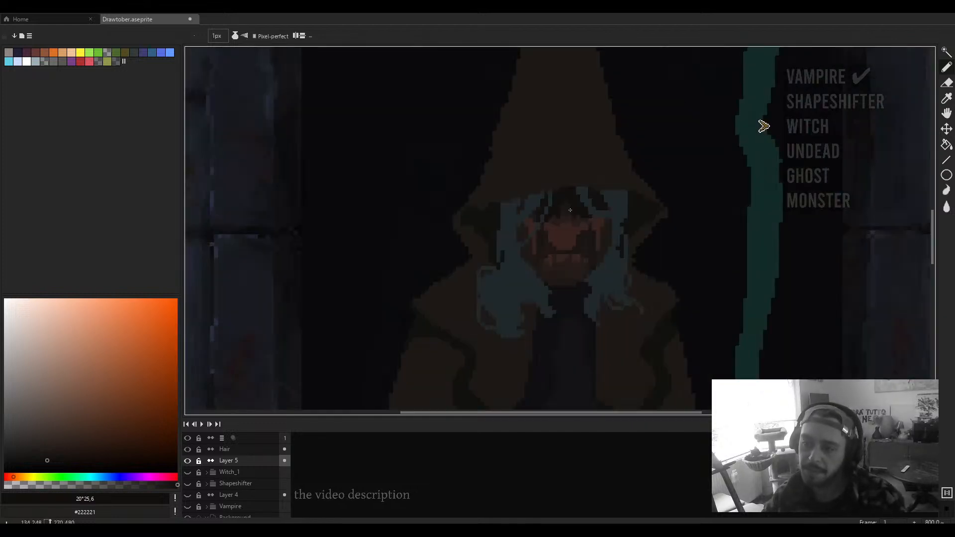
{"action": "scroll", "coordinate": [544, 219], "scroll_direction": "up", "scroll_amount": 4}
{"action": "scroll", "coordinate": [542, 221], "scroll_direction": "down", "scroll_amount": 5}
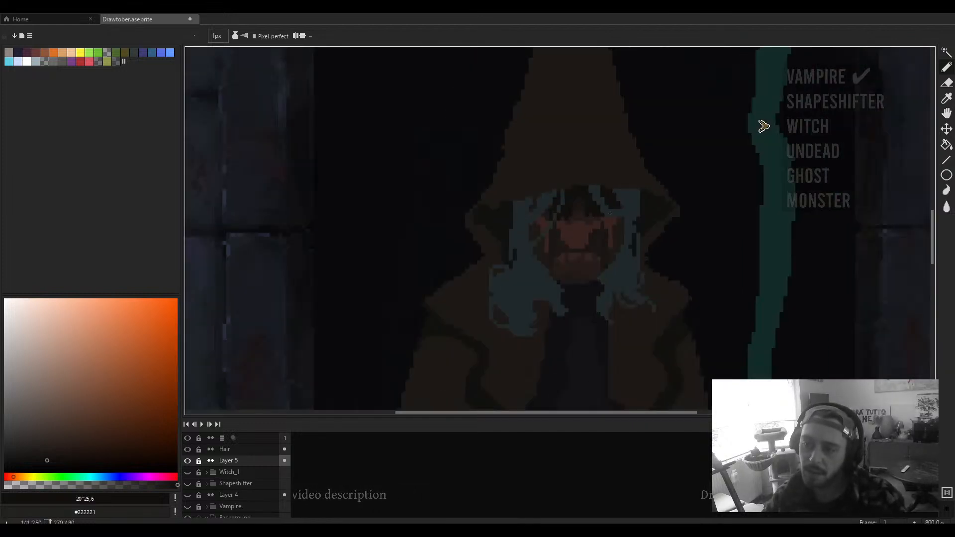
Step: Darken the upper outer corners of both eye sockets
{"action": "scroll", "coordinate": [592, 216], "scroll_direction": "up", "scroll_amount": 6}
{"action": "scroll", "coordinate": [621, 209], "scroll_direction": "up", "scroll_amount": 4}
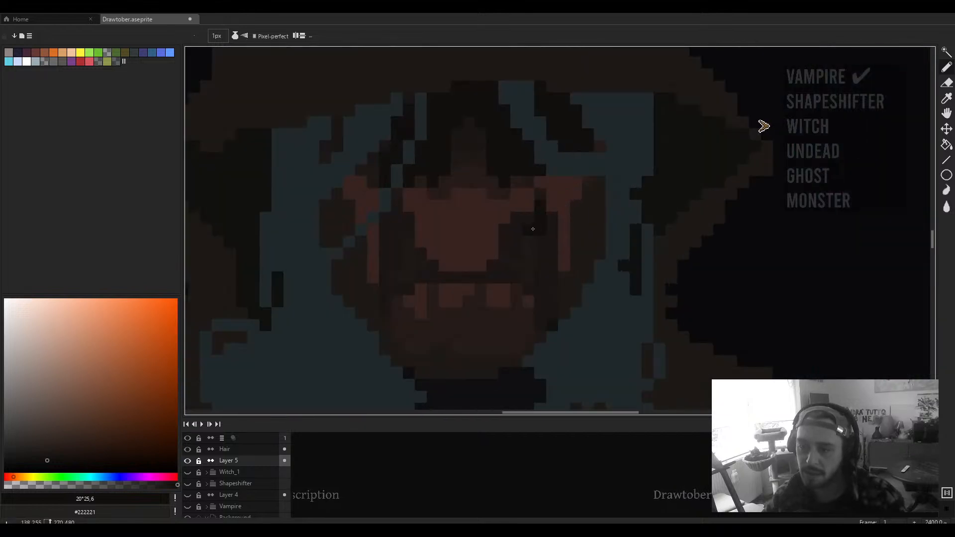
{"action": "scroll", "coordinate": [529, 230], "scroll_direction": "up", "scroll_amount": 1}
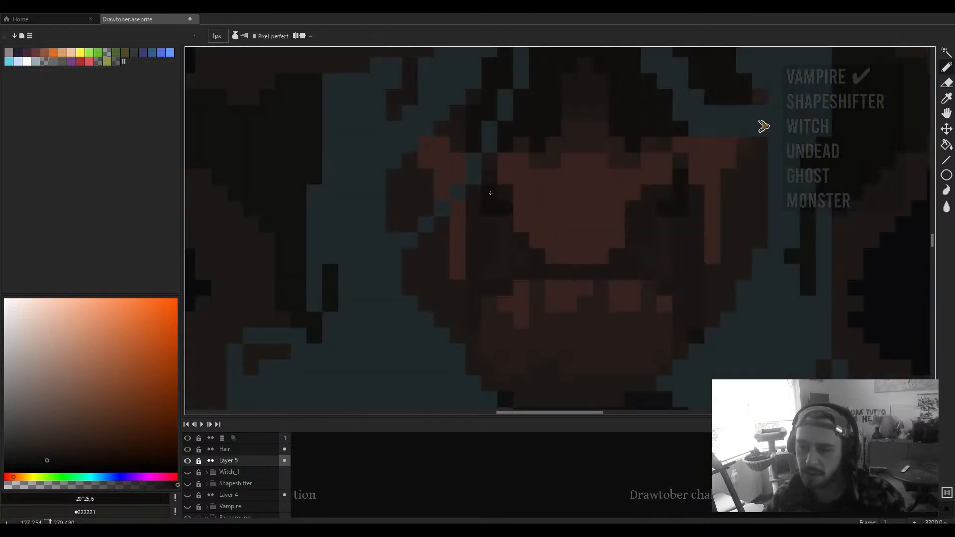
{"action": "scroll", "coordinate": [486, 192], "scroll_direction": "down", "scroll_amount": 4}
{"action": "scroll", "coordinate": [472, 172], "scroll_direction": "up", "scroll_amount": 3}
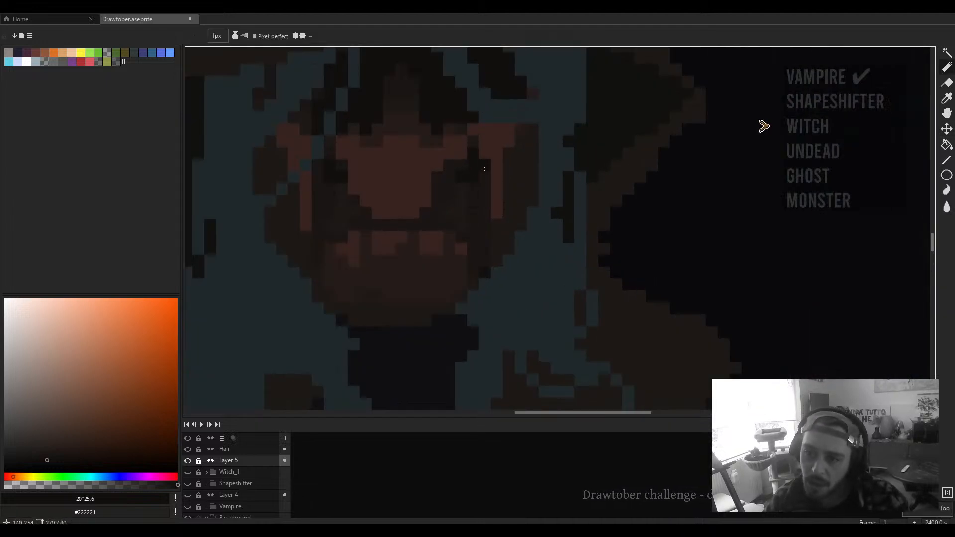
{"action": "scroll", "coordinate": [329, 185], "scroll_direction": "down", "scroll_amount": 3}
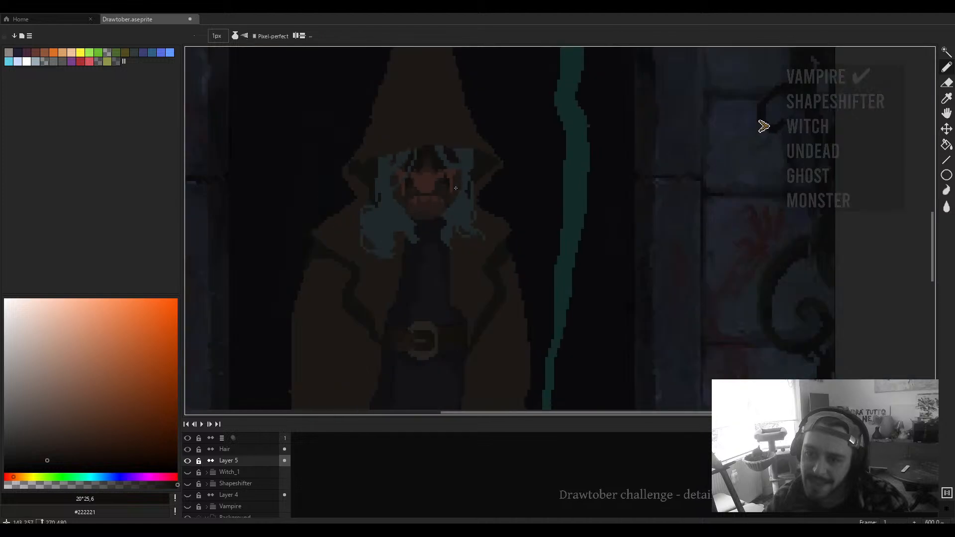
Step: Darken the horizontal line below the nose and the outer edge of the right cheek
{"action": "scroll", "coordinate": [479, 224], "scroll_direction": "up", "scroll_amount": 3}
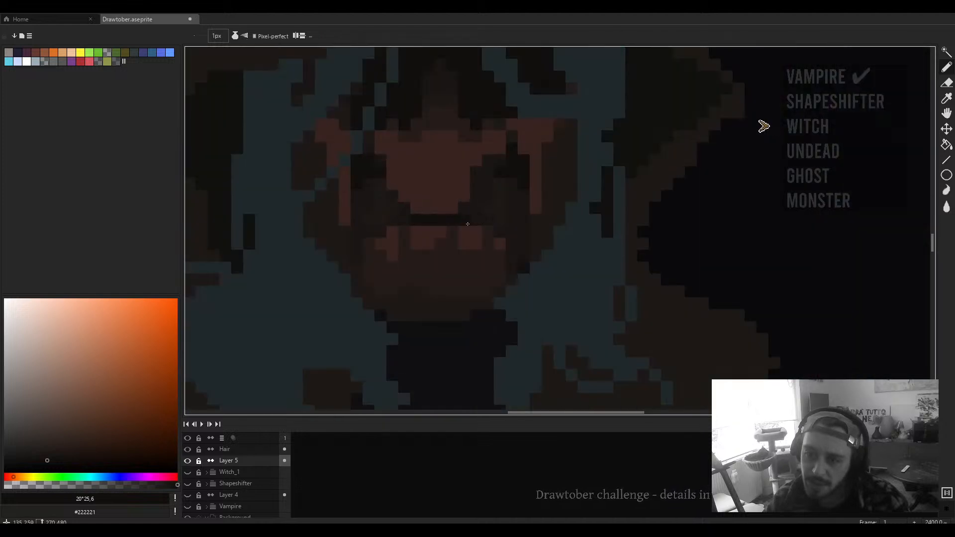
{"action": "scroll", "coordinate": [496, 229], "scroll_direction": "down", "scroll_amount": 5}
{"action": "scroll", "coordinate": [517, 209], "scroll_direction": "up", "scroll_amount": 4}
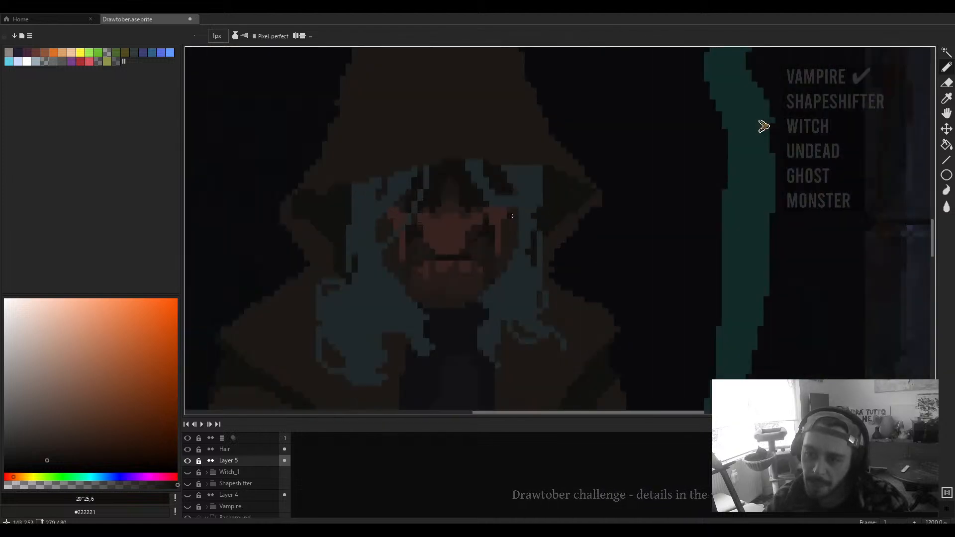
{"action": "scroll", "coordinate": [494, 207], "scroll_direction": "up", "scroll_amount": 2}
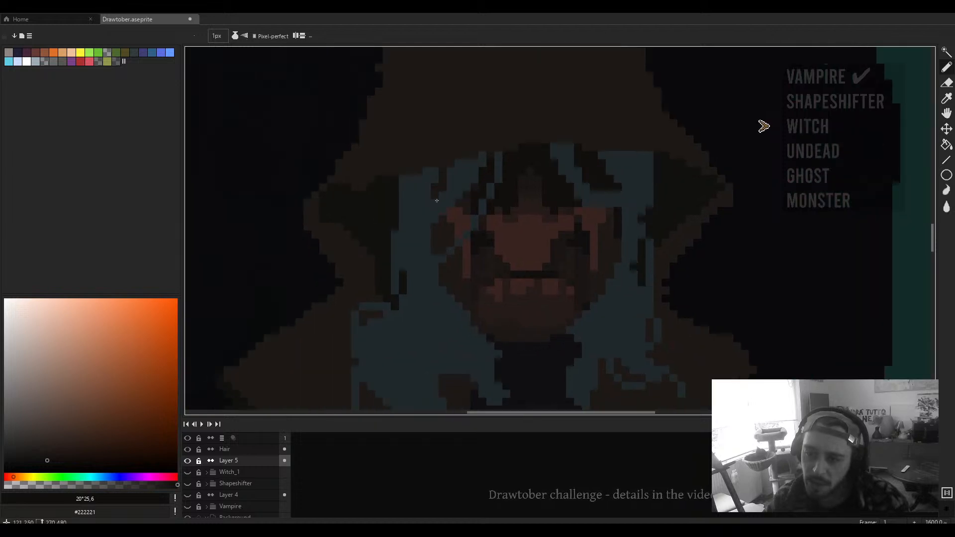
Step: Shade the outer edge of the face beside the left lock and the remaining gaps between the left strands
{"action": "mouse_move", "coordinate": [433, 239]}
{"action": "left_mouse_down"}
{"action": "mouse_move", "coordinate": [442, 251]}
{"action": "mouse_move", "coordinate": [446, 228]}
{"action": "left_mouse_up"}
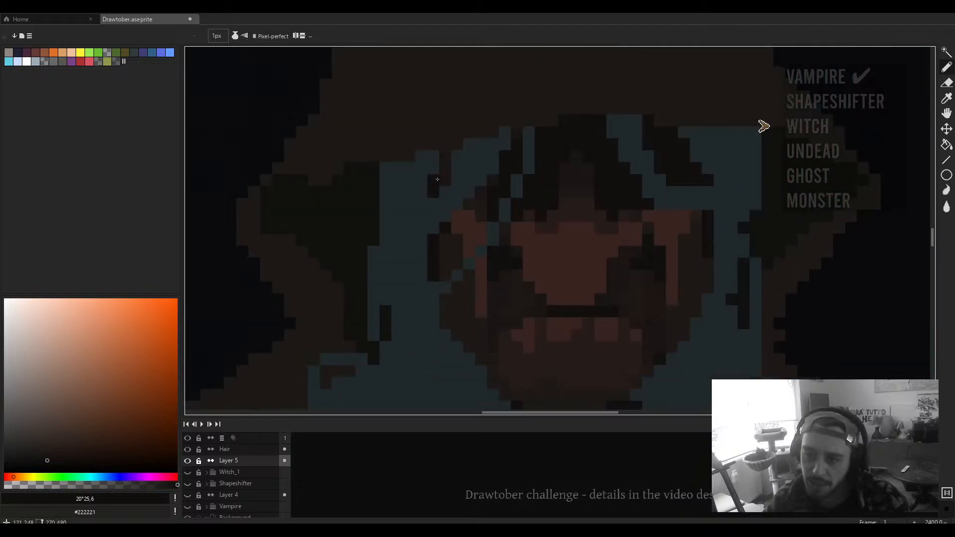
{"action": "left_click_drag", "start_coordinate": [437, 180], "coordinate": [478, 202]}
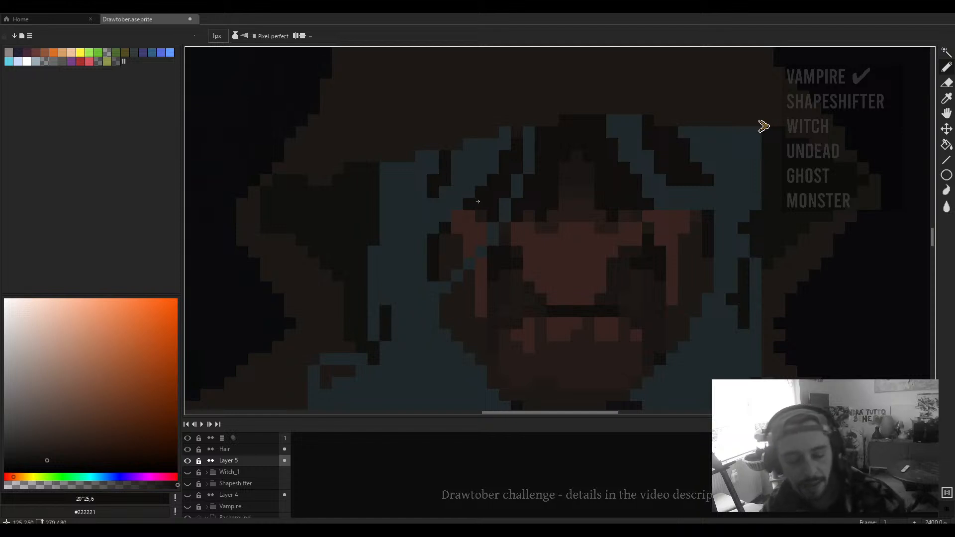
{"action": "scroll", "coordinate": [505, 255], "scroll_direction": "down", "scroll_amount": 4}
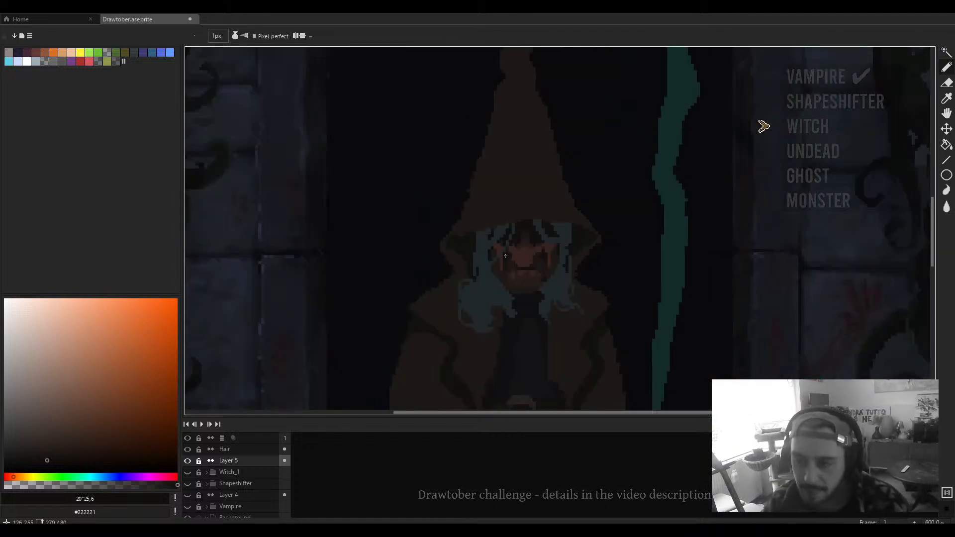
{"action": "scroll", "coordinate": [506, 256], "scroll_direction": "up", "scroll_amount": 5}
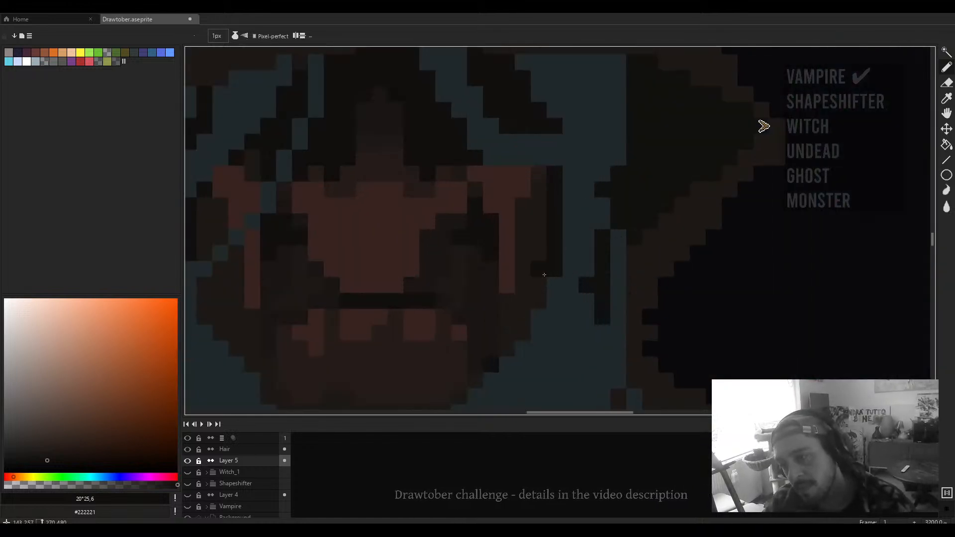
Step: Continue the dark shadow down the right cheek's edge and add matching shadow pixels along the left cheek under the hair
{"action": "mouse_move", "coordinate": [544, 275]}
{"action": "left_mouse_down"}
{"action": "mouse_move", "coordinate": [541, 309]}
{"action": "mouse_move", "coordinate": [523, 318]}
{"action": "left_mouse_up"}
{"action": "scroll", "coordinate": [506, 336], "scroll_direction": "down", "scroll_amount": 4}
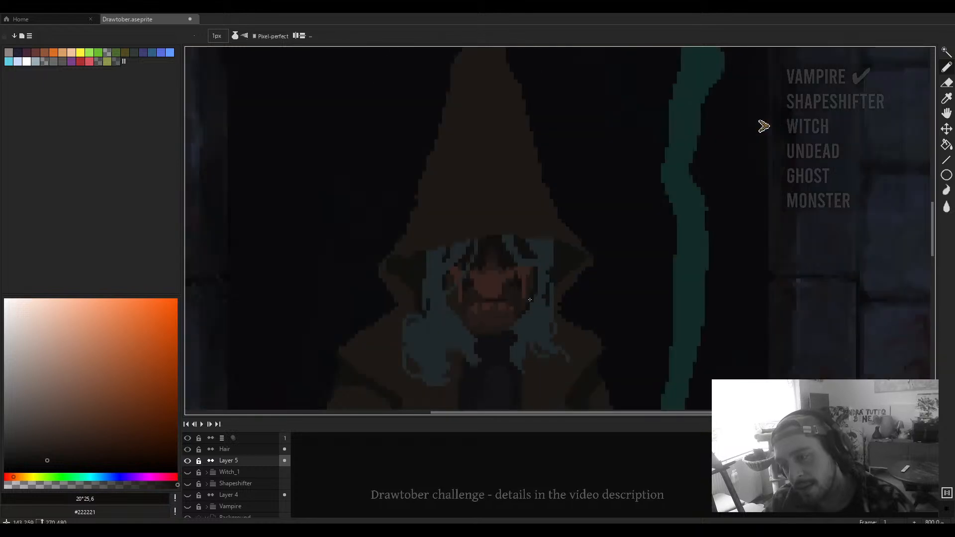
{"action": "scroll", "coordinate": [480, 266], "scroll_direction": "up", "scroll_amount": 4}
{"action": "left_click", "coordinate": [478, 262]}
{"action": "left_click_drag", "start_coordinate": [479, 265], "coordinate": [507, 208]}
{"action": "scroll", "coordinate": [522, 213], "scroll_direction": "down", "scroll_amount": 6}
{"action": "scroll", "coordinate": [522, 214], "scroll_direction": "up", "scroll_amount": 5}
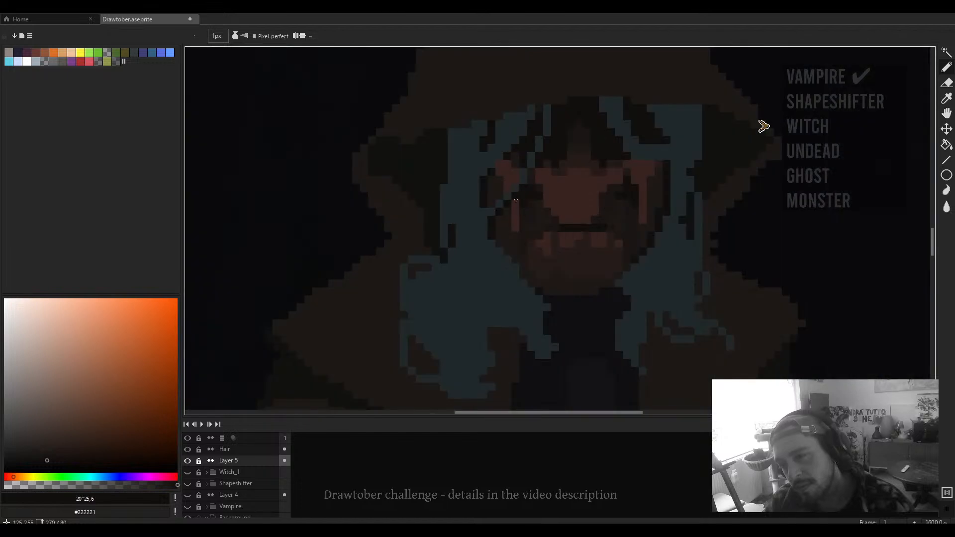
Step: Sample the face shade #191513 and paint a soft shadow pixel on the cheek under the left diagonal strand
{"action": "scroll", "coordinate": [535, 204], "scroll_direction": "up", "scroll_amount": 2}
{"action": "left_click", "coordinate": [524, 231], "text": "alt"}
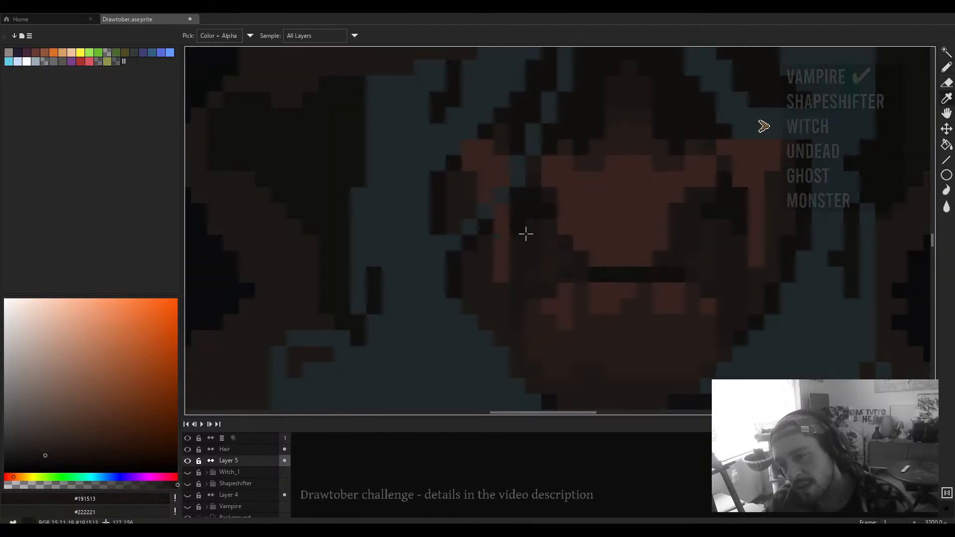
{"action": "left_click", "coordinate": [503, 208]}
{"action": "scroll", "coordinate": [503, 208], "scroll_direction": "down", "scroll_amount": 8}
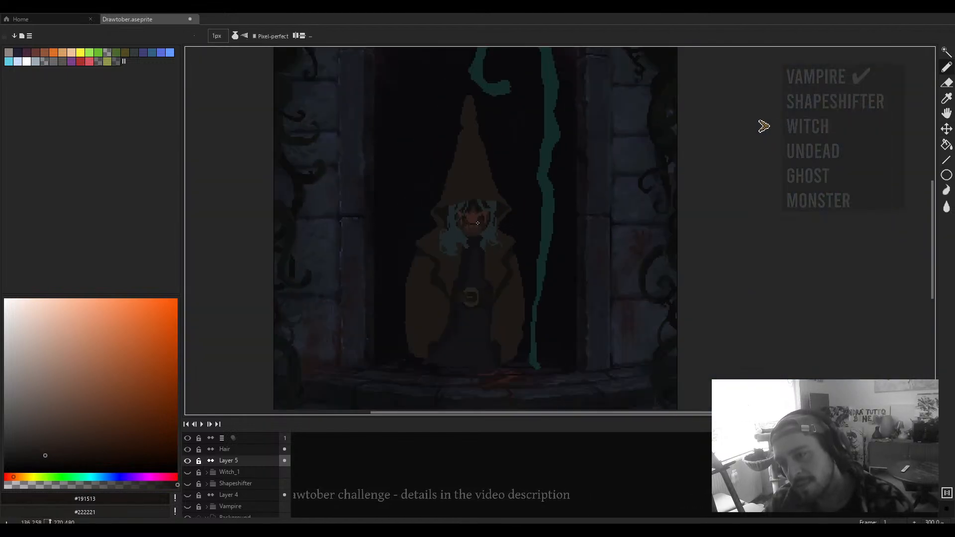
Step: Return to the Hair layer, sample the hair colour #1e282a, and switch the pencil to an ink with adjustable opacity
{"action": "left_click", "coordinate": [461, 247], "text": "ctrl"}
{"action": "scroll", "coordinate": [455, 238], "scroll_direction": "up", "scroll_amount": 3}
{"action": "key", "text": "b"}
{"action": "left_click", "coordinate": [452, 232], "text": "alt"}
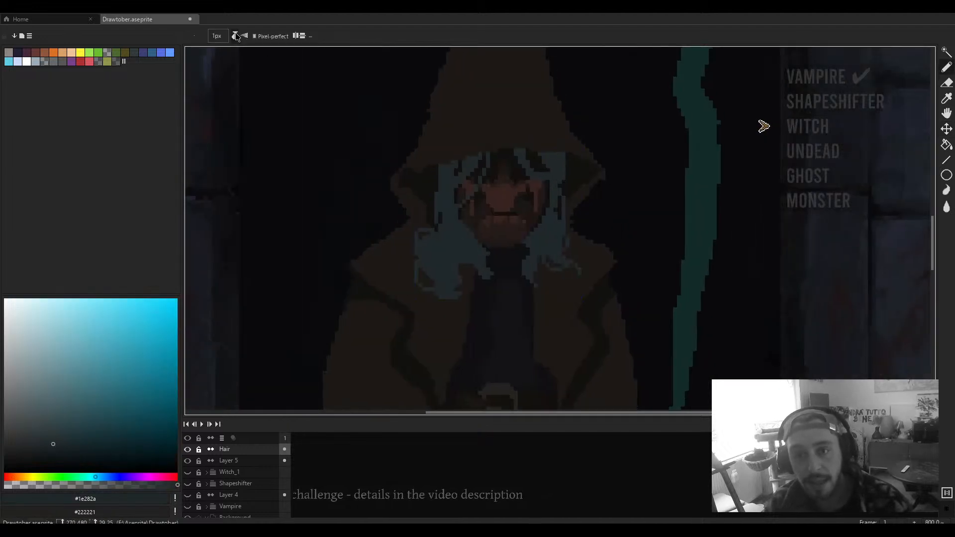
{"action": "left_click", "coordinate": [236, 36]}
{"action": "left_click", "coordinate": [261, 79]}
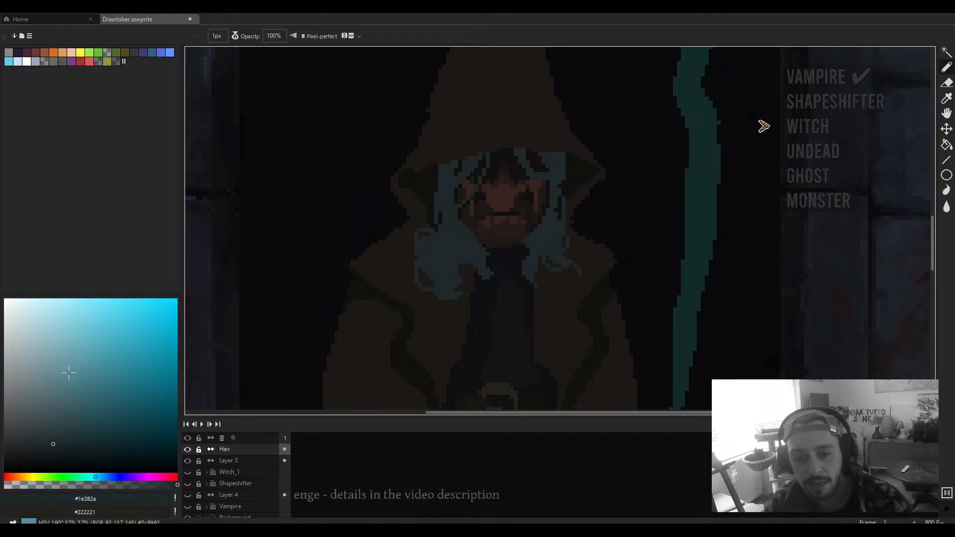
Step: Set the brush to 8 px and the colour to a translucent darker blue at HSV 206, 37, 12
{"action": "left_click", "coordinate": [55, 449]}
{"action": "scroll", "coordinate": [498, 267], "scroll_direction": "up", "scroll_amount": 7}
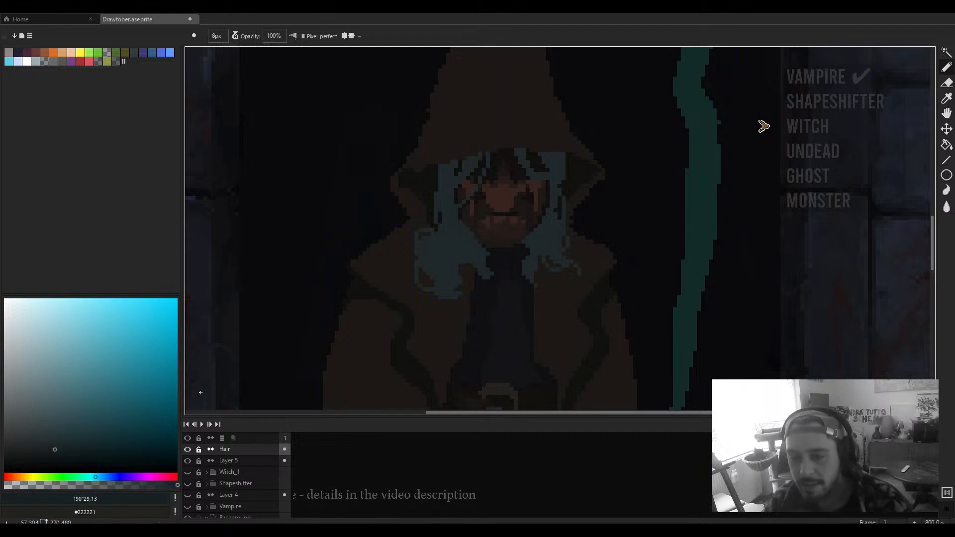
{"action": "left_click", "coordinate": [57, 451]}
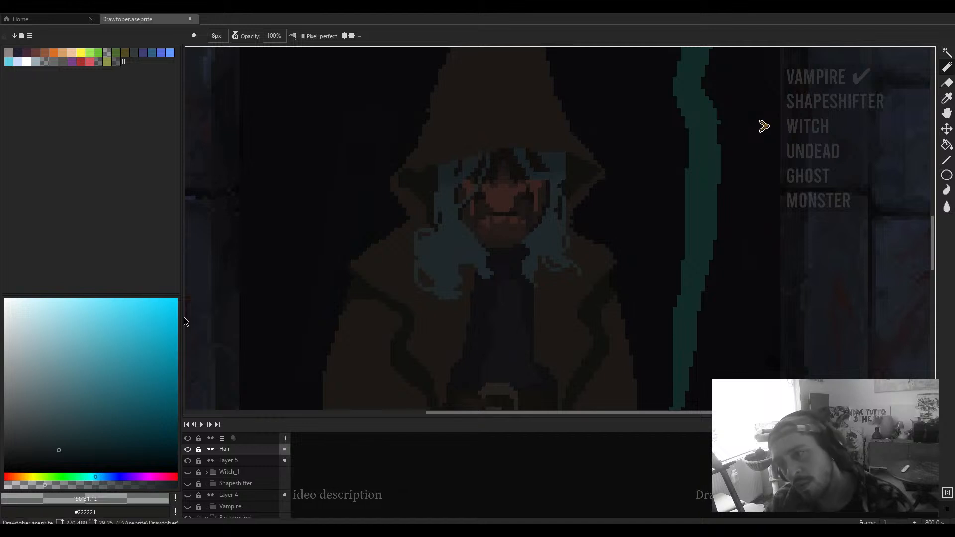
{"action": "left_click", "coordinate": [96, 476]}
{"action": "left_click_drag", "start_coordinate": [96, 476], "coordinate": [103, 476]}
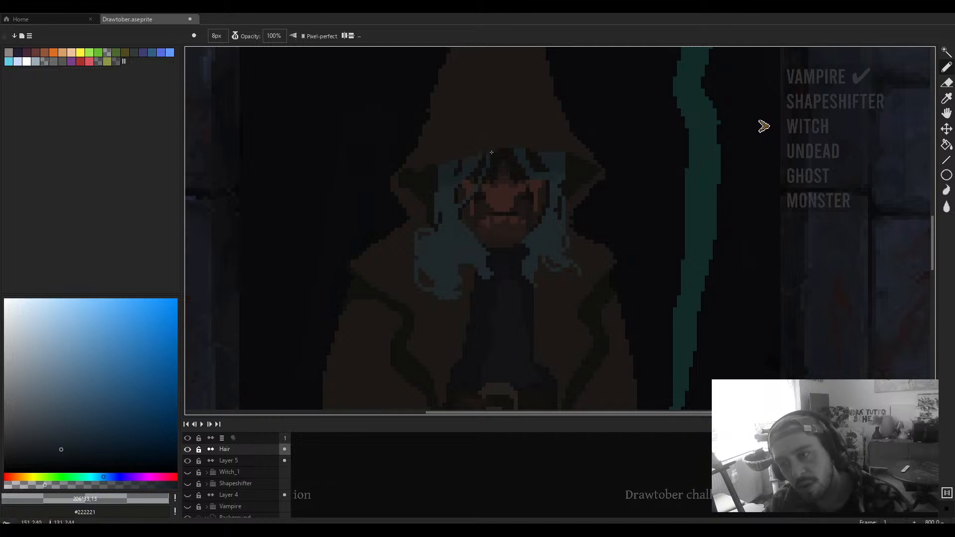
{"action": "left_click", "coordinate": [66, 451]}
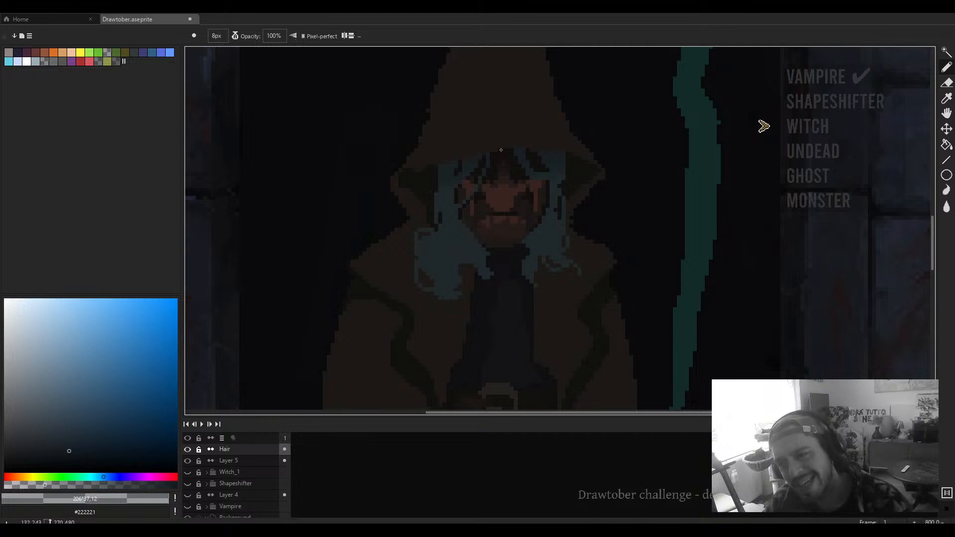
Step: Shade the inside of the left hair lock with the darker translucent blue and reduce the brush to 4 px
{"action": "scroll", "coordinate": [423, 166], "scroll_direction": "up", "scroll_amount": 5}
{"action": "scroll", "coordinate": [664, 192], "scroll_direction": "down", "scroll_amount": 4}
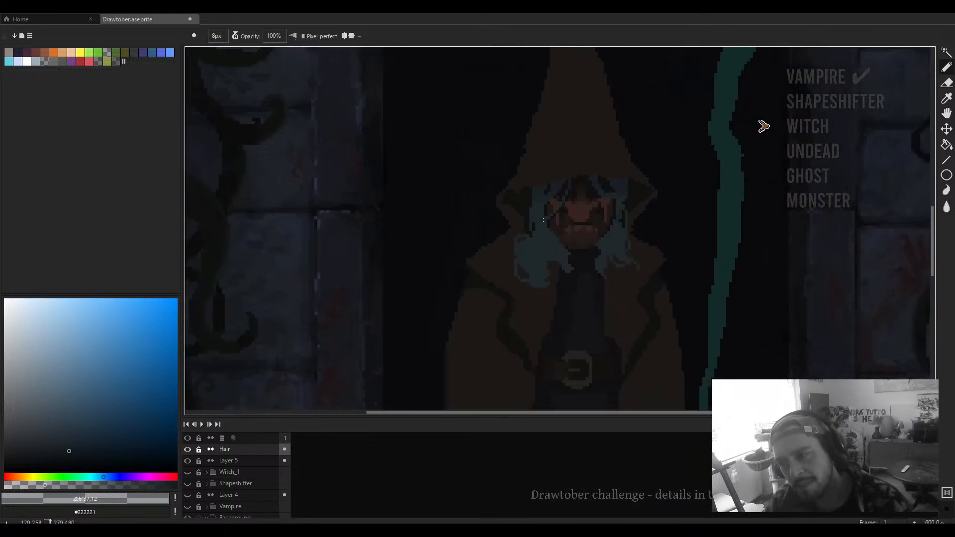
{"action": "scroll", "coordinate": [554, 231], "scroll_direction": "down", "scroll_amount": 1}
{"action": "left_click_drag", "start_coordinate": [626, 234], "coordinate": [544, 207]}
{"action": "scroll", "coordinate": [545, 207], "scroll_direction": "up", "scroll_amount": 1}
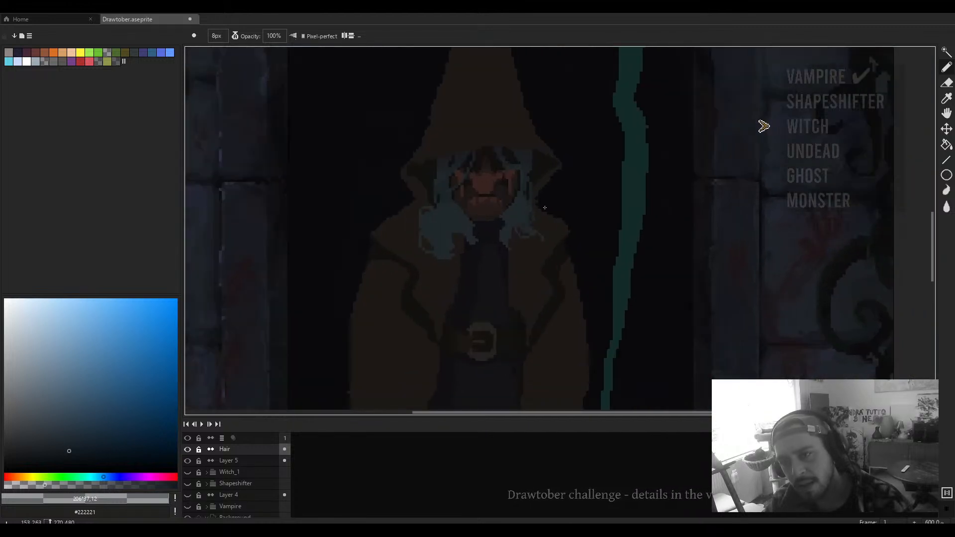
{"action": "scroll", "coordinate": [507, 210], "scroll_direction": "up", "scroll_amount": 3}
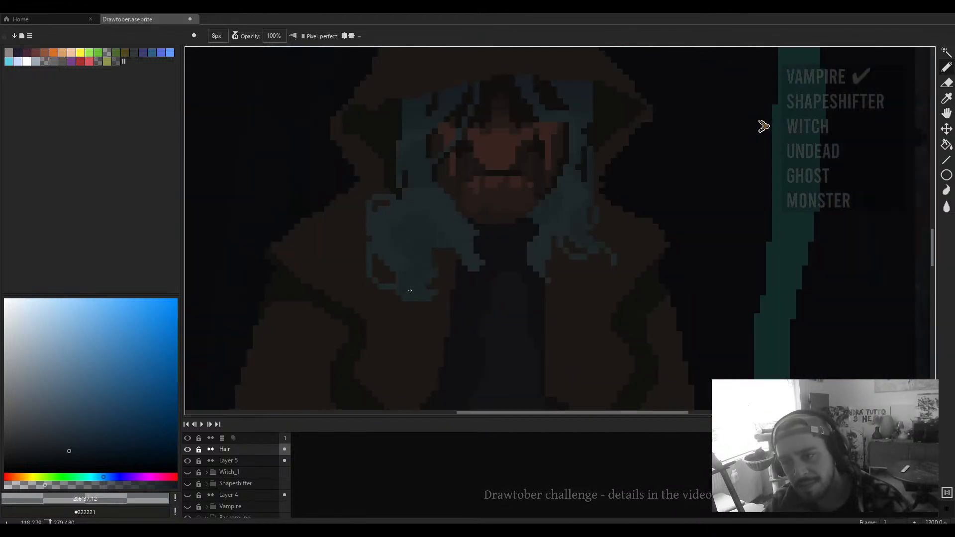
{"action": "key", "text": "minus"}
{"action": "key", "text": "minus"}
{"action": "key", "text": "minus"}
{"action": "key", "text": "minus"}
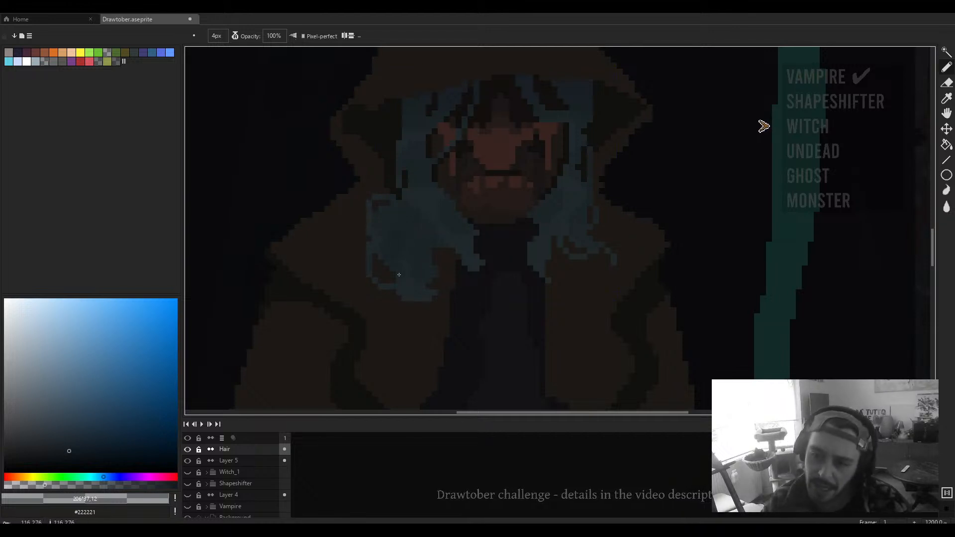
Step: Paint soft darker blue shading on the hair lock and strands along the right side of the face
{"action": "scroll", "coordinate": [499, 257], "scroll_direction": "up", "scroll_amount": 1}
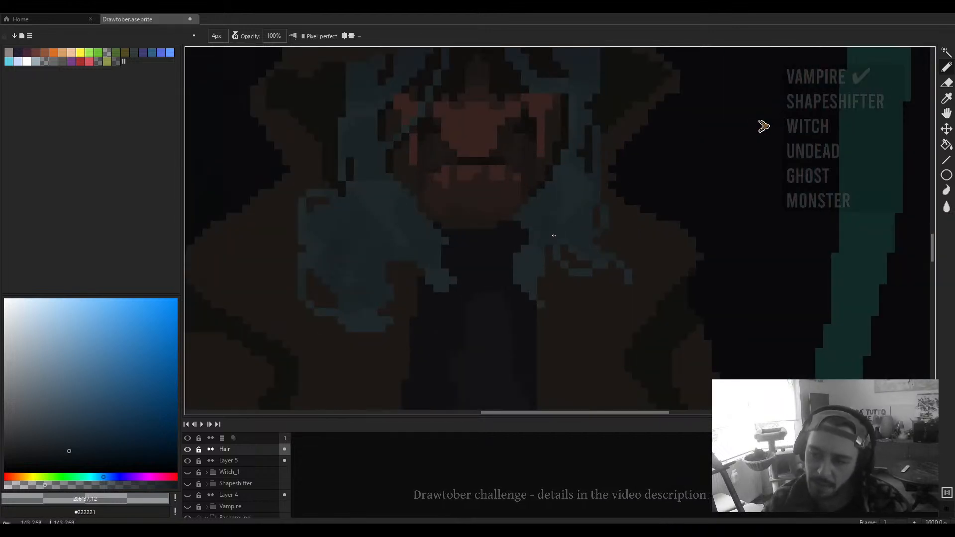
{"action": "scroll", "coordinate": [547, 254], "scroll_direction": "down", "scroll_amount": 1}
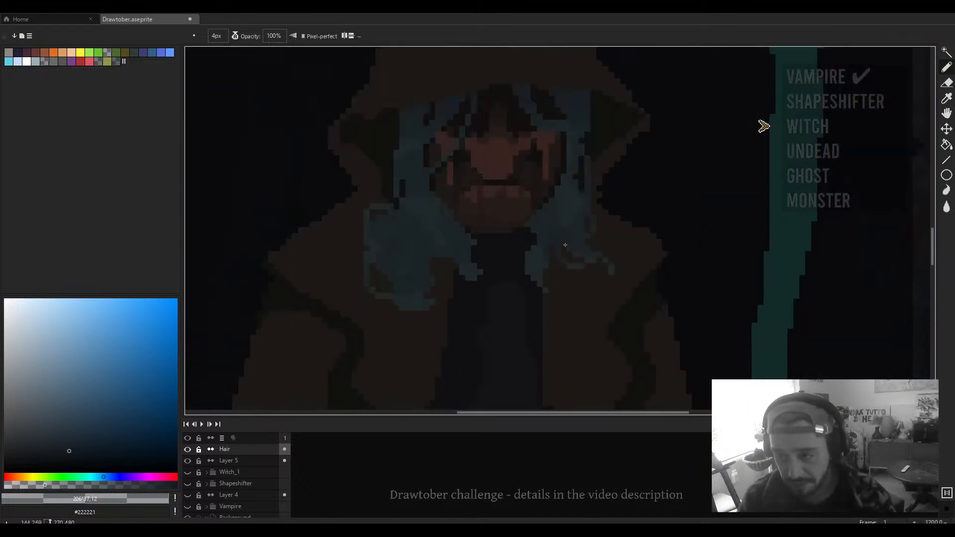
{"action": "scroll", "coordinate": [417, 248], "scroll_direction": "up", "scroll_amount": 1}
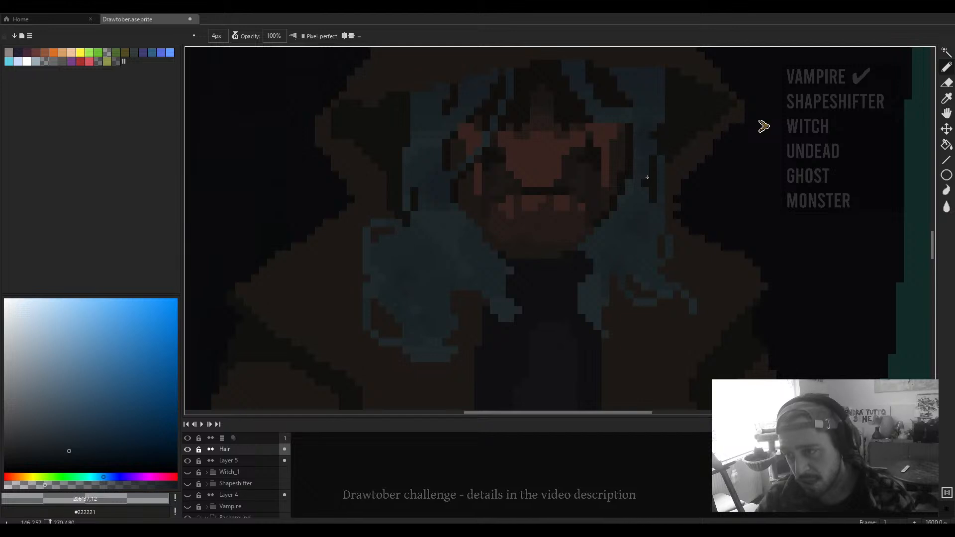
{"action": "scroll", "coordinate": [647, 177], "scroll_direction": "down", "scroll_amount": 3}
{"action": "scroll", "coordinate": [554, 213], "scroll_direction": "up", "scroll_amount": 3}
Step: Sample the hair colour #1e282a, lighten it to a translucent HSV 190, 30, 23, and reduce the brush to 1 px
{"action": "left_click", "coordinate": [555, 213], "text": "alt"}
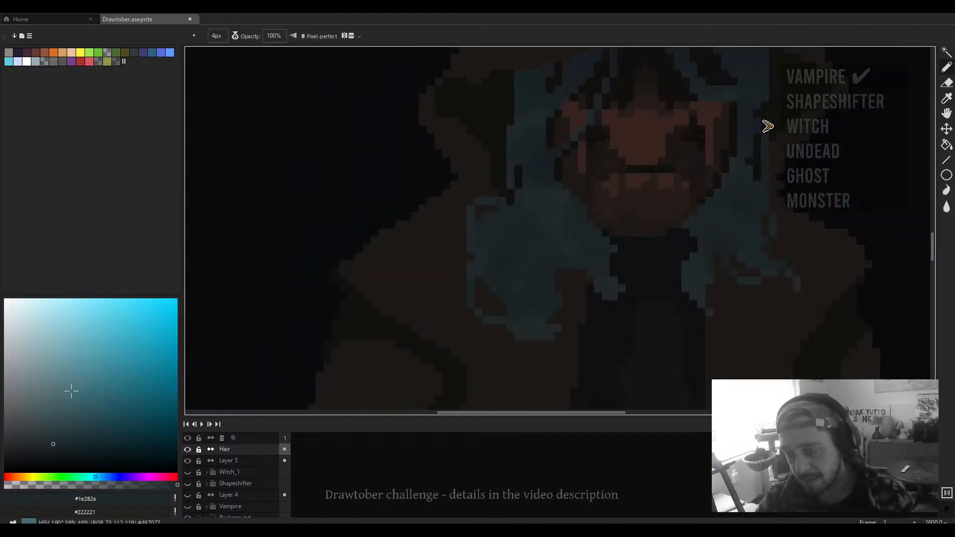
{"action": "left_click", "coordinate": [58, 429]}
{"action": "key", "text": "minus"}
{"action": "key", "text": "minus"}
{"action": "key", "text": "minus"}
{"action": "left_click", "coordinate": [104, 486]}
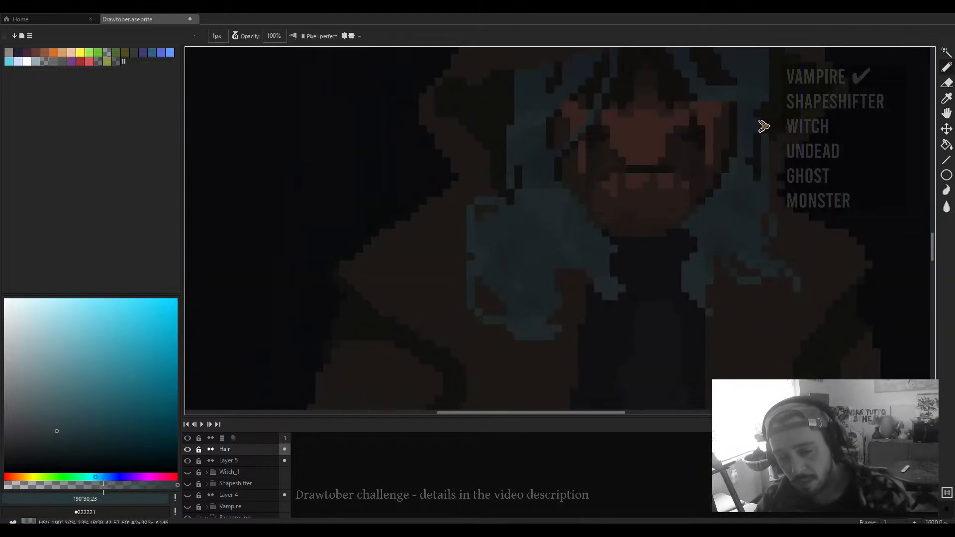
{"action": "scroll", "coordinate": [493, 262], "scroll_direction": "up", "scroll_amount": 2}
{"action": "scroll", "coordinate": [347, 211], "scroll_direction": "up", "scroll_amount": 2}
{"action": "left_click", "coordinate": [90, 486]}
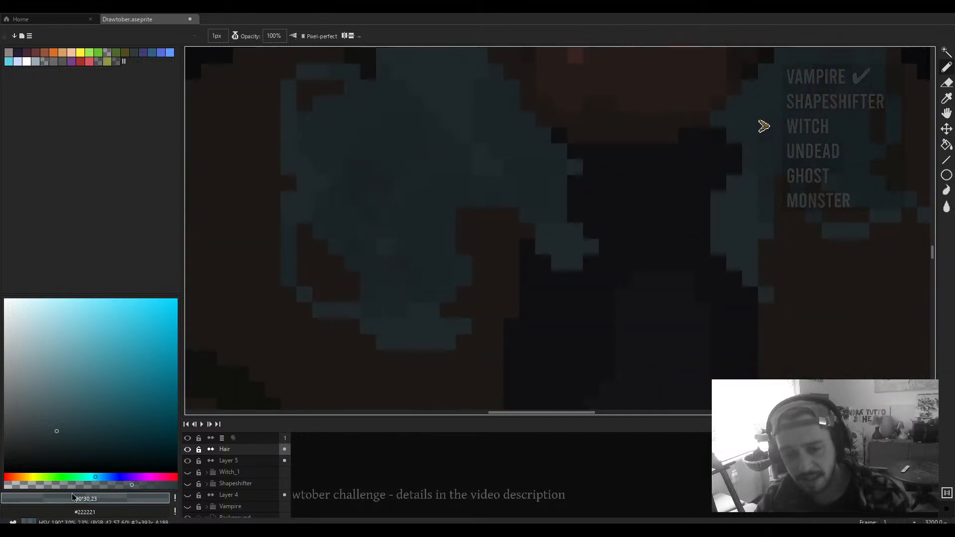
Step: Paint lighter blue highlight strands through the middle and lower part of the left hair lock
{"action": "mouse_move", "coordinate": [322, 217]}
{"action": "left_mouse_down"}
{"action": "mouse_move", "coordinate": [374, 266]}
{"action": "mouse_move", "coordinate": [349, 223]}
{"action": "mouse_move", "coordinate": [369, 247]}
{"action": "left_mouse_up"}
{"action": "left_click_drag", "start_coordinate": [336, 225], "coordinate": [350, 255]}
{"action": "left_click_drag", "start_coordinate": [347, 191], "coordinate": [368, 232]}
{"action": "left_click_drag", "start_coordinate": [352, 168], "coordinate": [386, 232]}
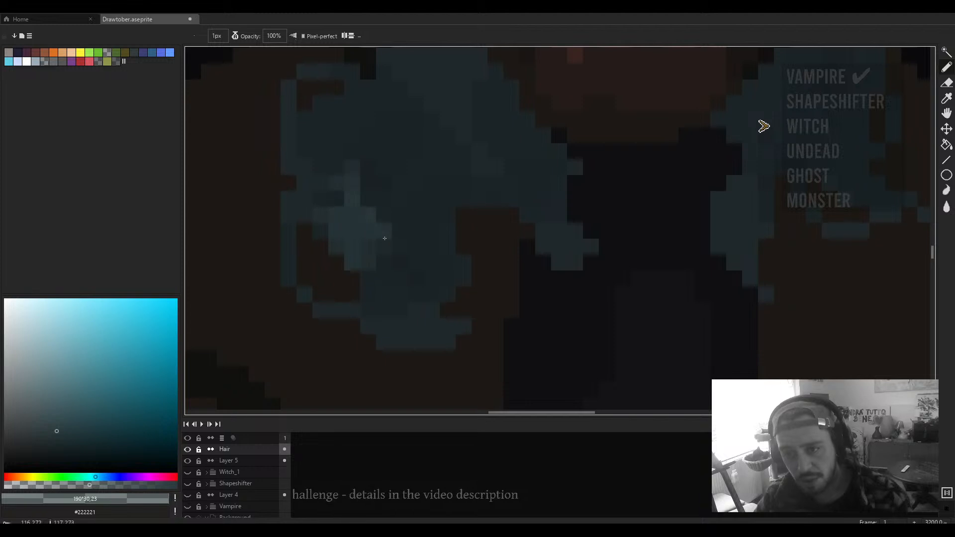
{"action": "left_click_drag", "start_coordinate": [337, 199], "coordinate": [335, 214]}
{"action": "mouse_move", "coordinate": [349, 249]}
{"action": "left_mouse_down"}
{"action": "mouse_move", "coordinate": [376, 273]}
{"action": "mouse_move", "coordinate": [372, 257]}
{"action": "mouse_move", "coordinate": [417, 245]}
{"action": "left_mouse_up"}
{"action": "left_click_drag", "start_coordinate": [397, 181], "coordinate": [408, 236]}
{"action": "mouse_move", "coordinate": [427, 269]}
{"action": "left_mouse_down"}
{"action": "mouse_move", "coordinate": [408, 247]}
{"action": "mouse_move", "coordinate": [409, 226]}
{"action": "mouse_move", "coordinate": [431, 230]}
{"action": "mouse_move", "coordinate": [425, 223]}
{"action": "mouse_move", "coordinate": [443, 252]}
{"action": "mouse_move", "coordinate": [394, 200]}
{"action": "mouse_move", "coordinate": [408, 200]}
{"action": "mouse_move", "coordinate": [411, 175]}
{"action": "left_mouse_up"}
Step: Add a short diagonal highlight strand to the inner side of the left hair lock
{"action": "scroll", "coordinate": [406, 189], "scroll_direction": "down", "scroll_amount": 3}
{"action": "scroll", "coordinate": [404, 193], "scroll_direction": "up", "scroll_amount": 5}
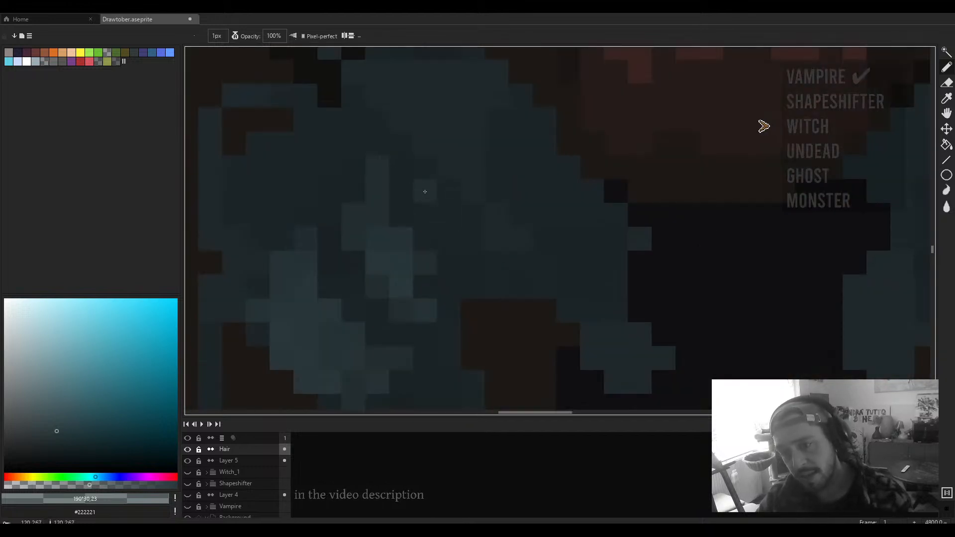
{"action": "left_click_drag", "start_coordinate": [451, 206], "coordinate": [477, 239]}
{"action": "scroll", "coordinate": [456, 214], "scroll_direction": "down", "scroll_amount": 3}
{"action": "scroll", "coordinate": [398, 185], "scroll_direction": "up", "scroll_amount": 3}
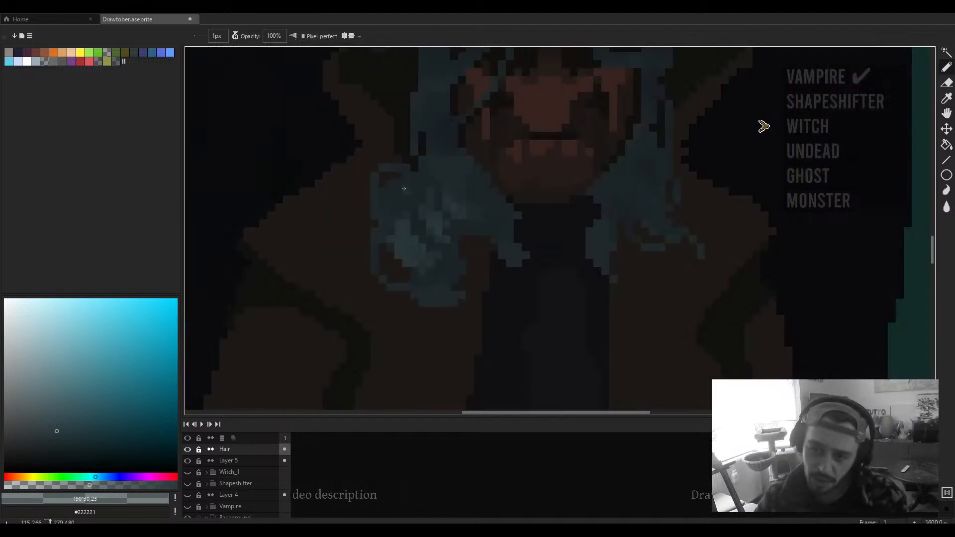
Step: Place highlight pixels forming a curl along the outer upper edge of the left hair lock
{"action": "left_click", "coordinate": [388, 221]}
{"action": "left_click", "coordinate": [385, 243]}
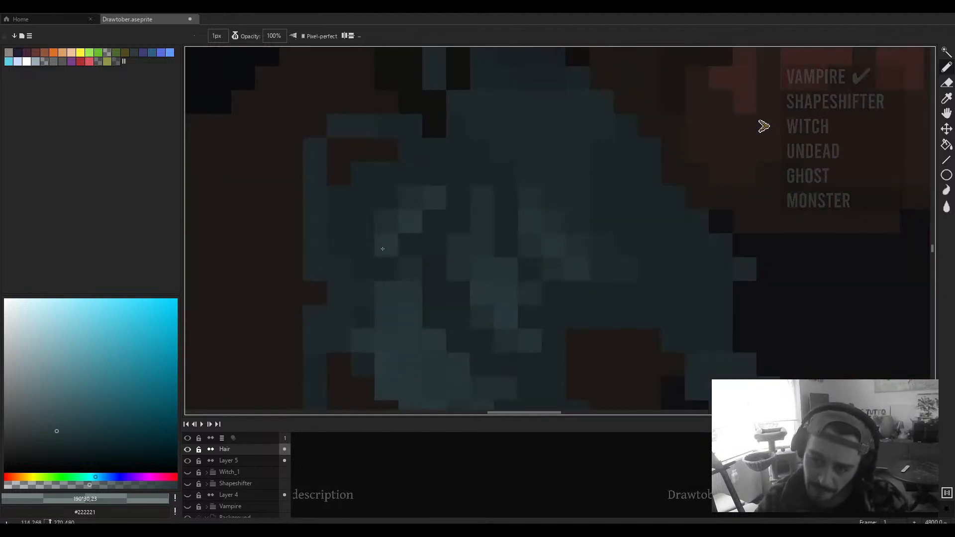
{"action": "left_click", "coordinate": [412, 173]}
{"action": "left_click", "coordinate": [373, 173]}
{"action": "left_click", "coordinate": [339, 207]}
{"action": "left_click", "coordinate": [338, 244]}
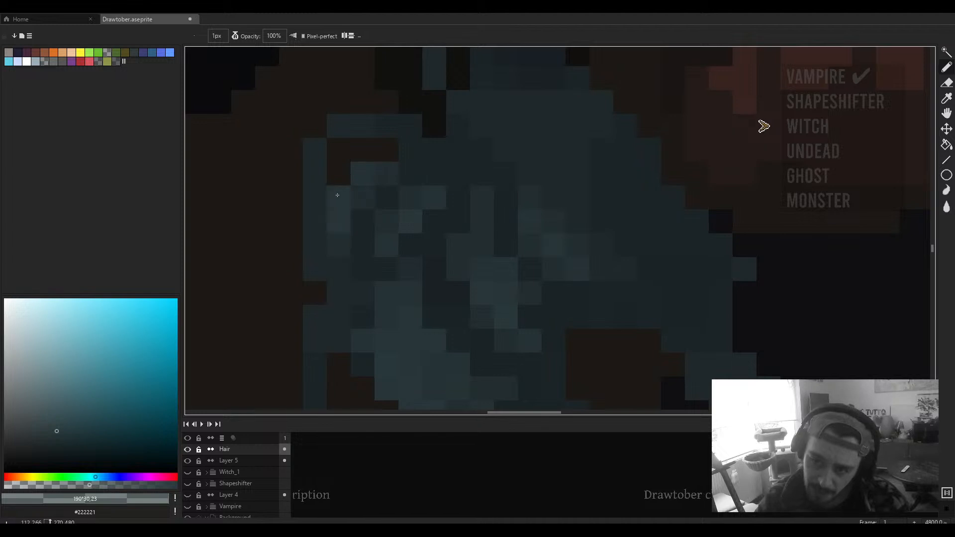
{"action": "left_click", "coordinate": [314, 199]}
{"action": "left_click", "coordinate": [410, 174]}
{"action": "left_click", "coordinate": [434, 174]}
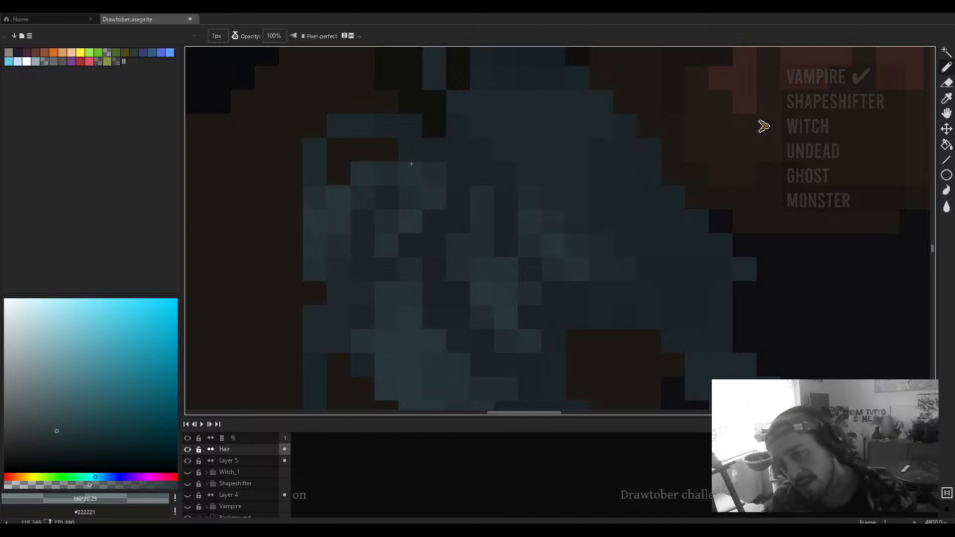
Step: Brighten the top of the left lock where it leaves the hood and its edge beside the chin
{"action": "scroll", "coordinate": [428, 167], "scroll_direction": "down", "scroll_amount": 4}
{"action": "scroll", "coordinate": [443, 168], "scroll_direction": "down", "scroll_amount": 1}
{"action": "scroll", "coordinate": [430, 213], "scroll_direction": "up", "scroll_amount": 6}
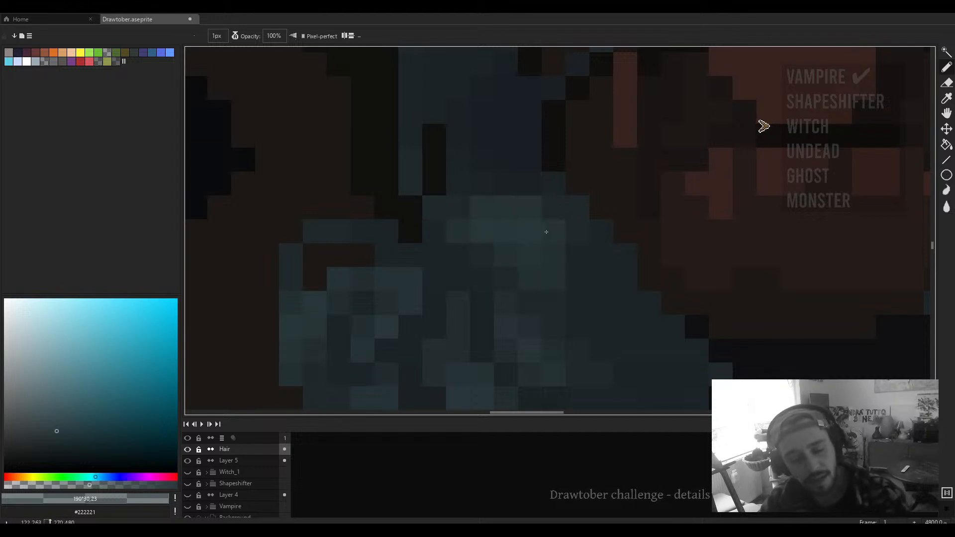
{"action": "scroll", "coordinate": [544, 231], "scroll_direction": "down", "scroll_amount": 3}
{"action": "scroll", "coordinate": [546, 231], "scroll_direction": "down", "scroll_amount": 2}
{"action": "scroll", "coordinate": [578, 257], "scroll_direction": "up", "scroll_amount": 5}
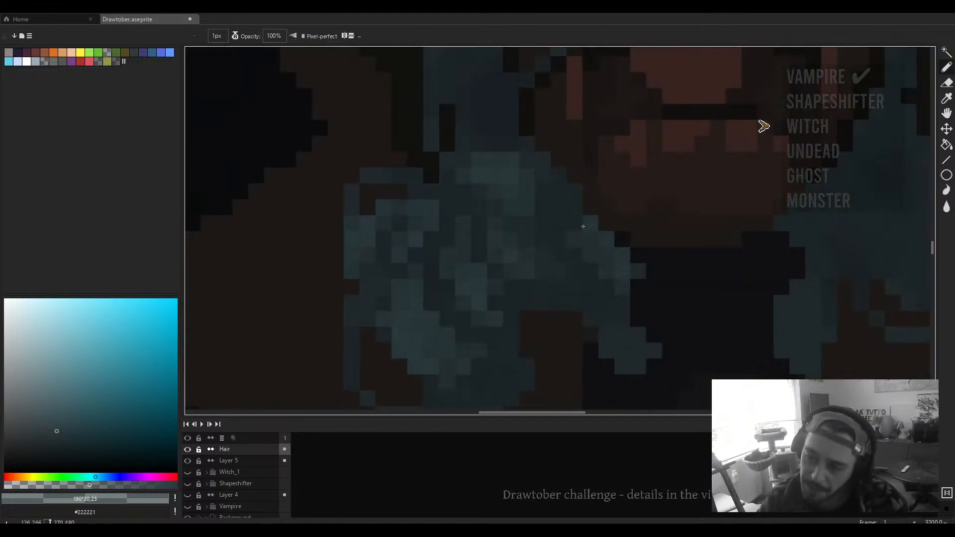
Step: Highlight the inner tip of the left hair lock where it falls beside the dark collar
{"action": "left_click_drag", "start_coordinate": [606, 285], "coordinate": [606, 319]}
{"action": "left_click", "coordinate": [622, 303]}
{"action": "left_click", "coordinate": [611, 260]}
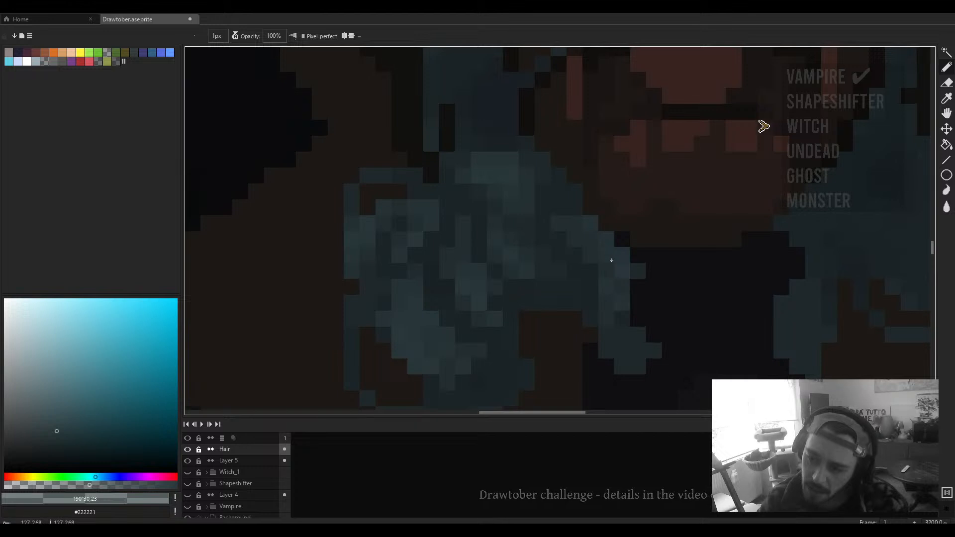
{"action": "scroll", "coordinate": [601, 271], "scroll_direction": "down", "scroll_amount": 1}
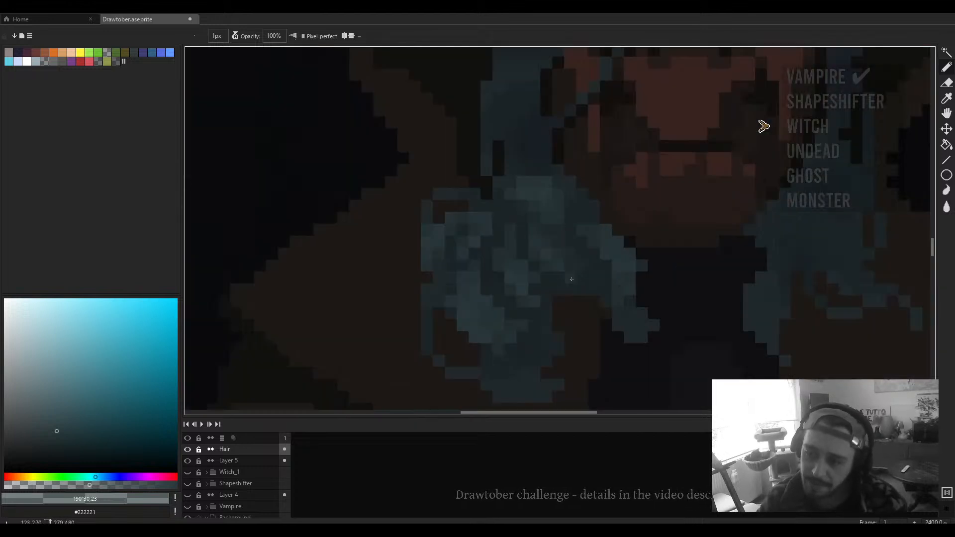
{"action": "scroll", "coordinate": [572, 278], "scroll_direction": "up", "scroll_amount": 1}
{"action": "scroll", "coordinate": [572, 294], "scroll_direction": "down", "scroll_amount": 4}
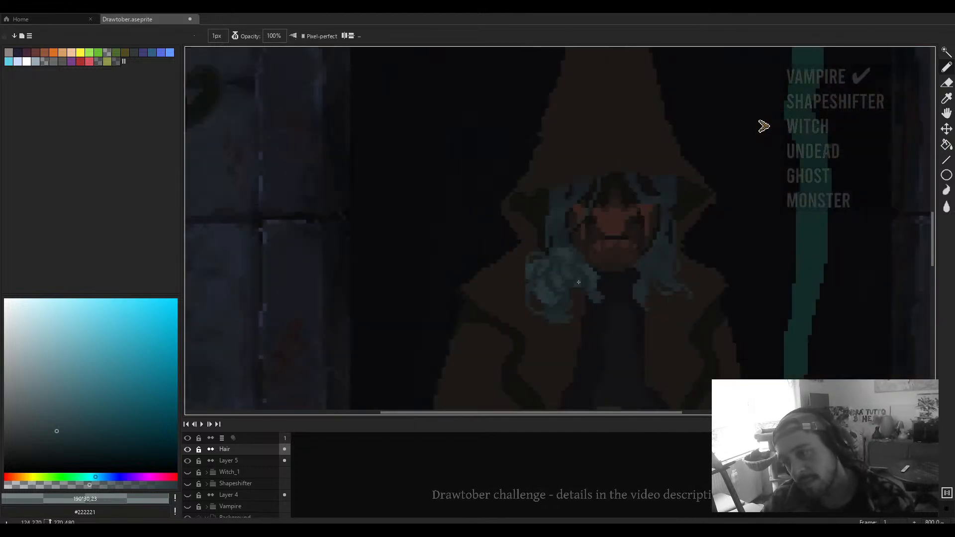
Step: Add highlight pixels in a small curl on the lower inner edge of the left hair lock
{"action": "scroll", "coordinate": [573, 268], "scroll_direction": "up", "scroll_amount": 3}
{"action": "scroll", "coordinate": [571, 262], "scroll_direction": "down", "scroll_amount": 3}
{"action": "scroll", "coordinate": [557, 244], "scroll_direction": "up", "scroll_amount": 4}
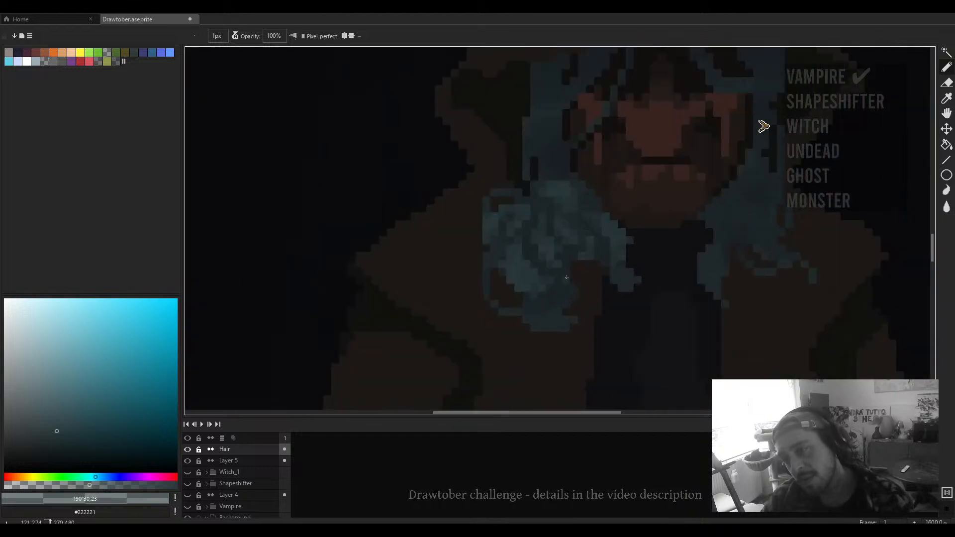
{"action": "left_click", "coordinate": [536, 262]}
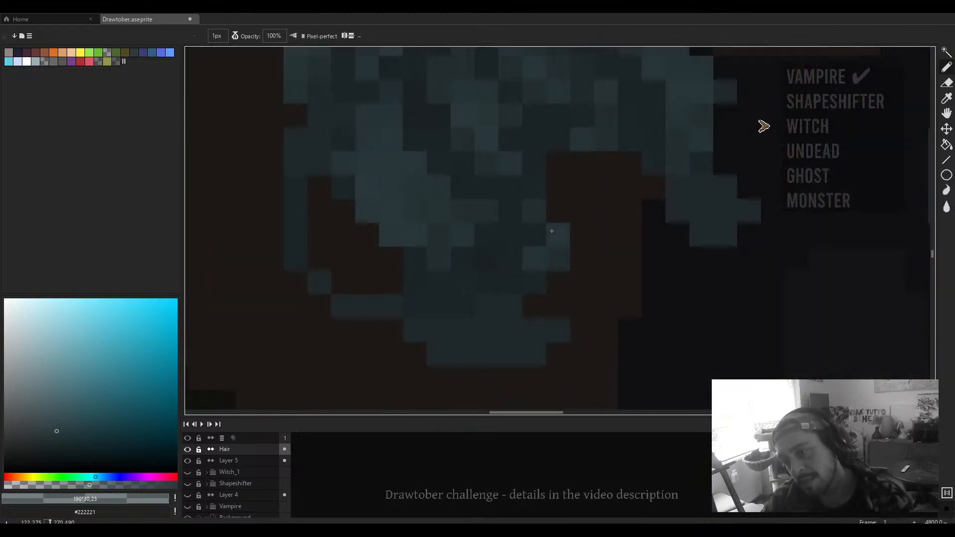
{"action": "left_click", "coordinate": [535, 282]}
{"action": "left_click", "coordinate": [514, 282]}
Step: Brighten the bottom tip of the left hair lock with more highlight pixels
{"action": "scroll", "coordinate": [514, 282], "scroll_direction": "down", "scroll_amount": 4}
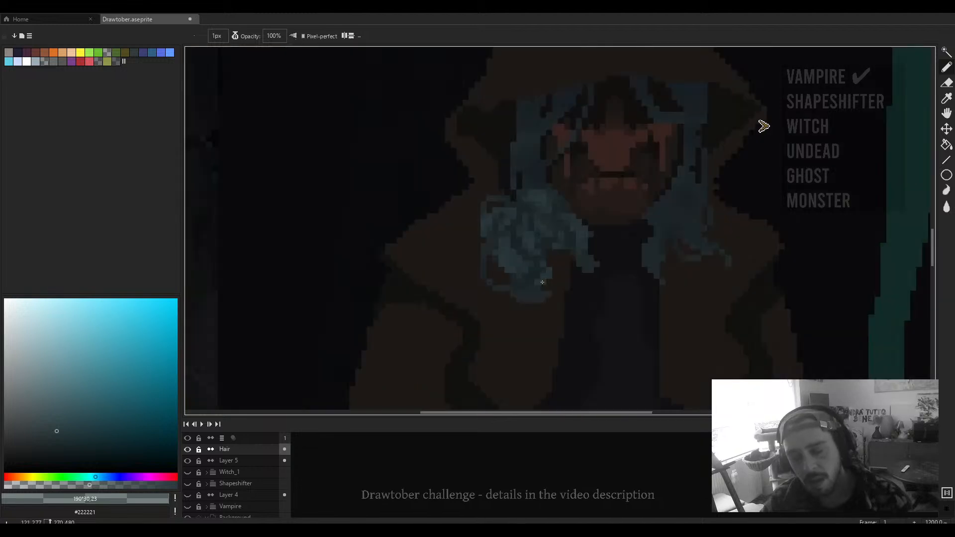
{"action": "scroll", "coordinate": [489, 289], "scroll_direction": "up", "scroll_amount": 2}
{"action": "left_click", "coordinate": [523, 315]}
{"action": "left_click", "coordinate": [524, 300]}
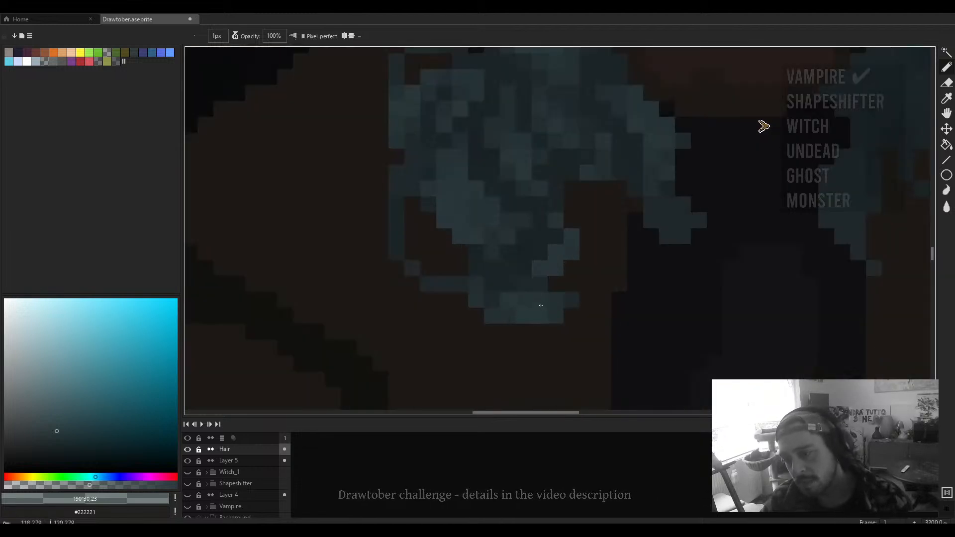
{"action": "scroll", "coordinate": [589, 263], "scroll_direction": "down", "scroll_amount": 5}
{"action": "scroll", "coordinate": [599, 262], "scroll_direction": "up", "scroll_amount": 3}
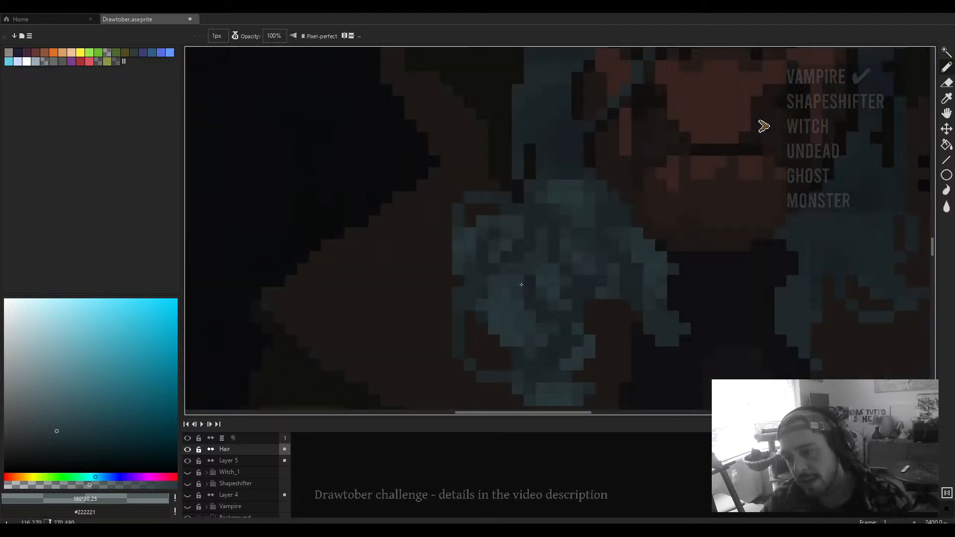
Step: Show the canvas full screen and examine the whole witch with the shaded hair in the doorway
{"action": "scroll", "coordinate": [526, 269], "scroll_direction": "down", "scroll_amount": 3}
{"action": "scroll", "coordinate": [525, 257], "scroll_direction": "down", "scroll_amount": 4}
{"action": "scroll", "coordinate": [503, 196], "scroll_direction": "up", "scroll_amount": 1}
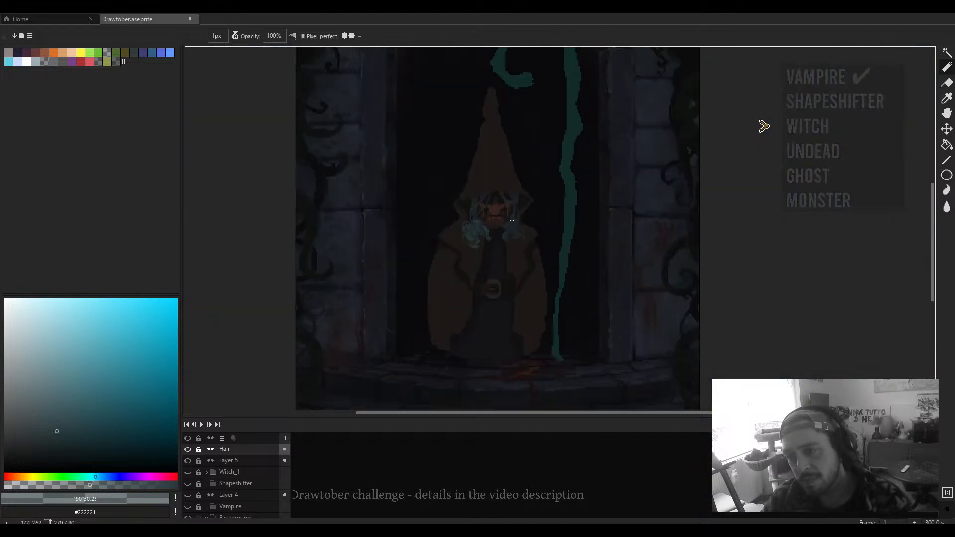
{"action": "key", "text": "ctrl+f"}
{"action": "key", "text": "ctrl+f"}
{"action": "left_click_drag", "start_coordinate": [536, 228], "coordinate": [546, 256]}
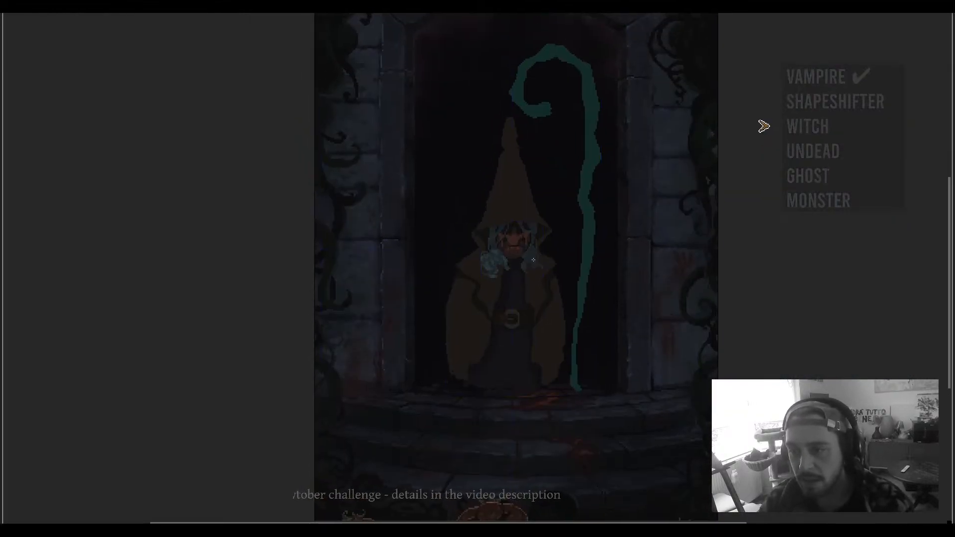
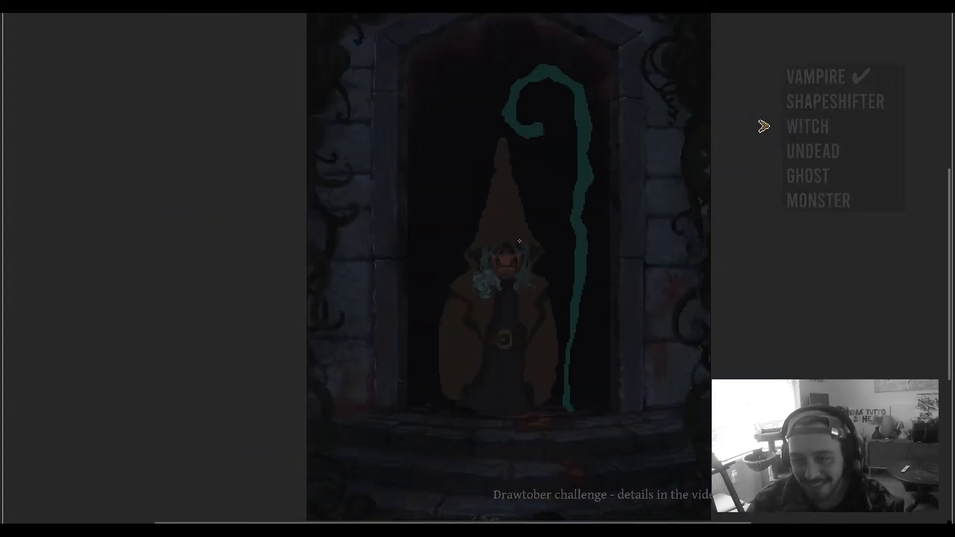
Step: Select the witch's brown hat and robe by colour with the Magic Wand
{"action": "scroll", "coordinate": [476, 268], "scroll_direction": "up", "scroll_amount": 1}
{"action": "left_click_drag", "start_coordinate": [497, 269], "coordinate": [482, 250]}
{"action": "key", "text": "w"}
{"action": "left_click", "coordinate": [446, 229]}
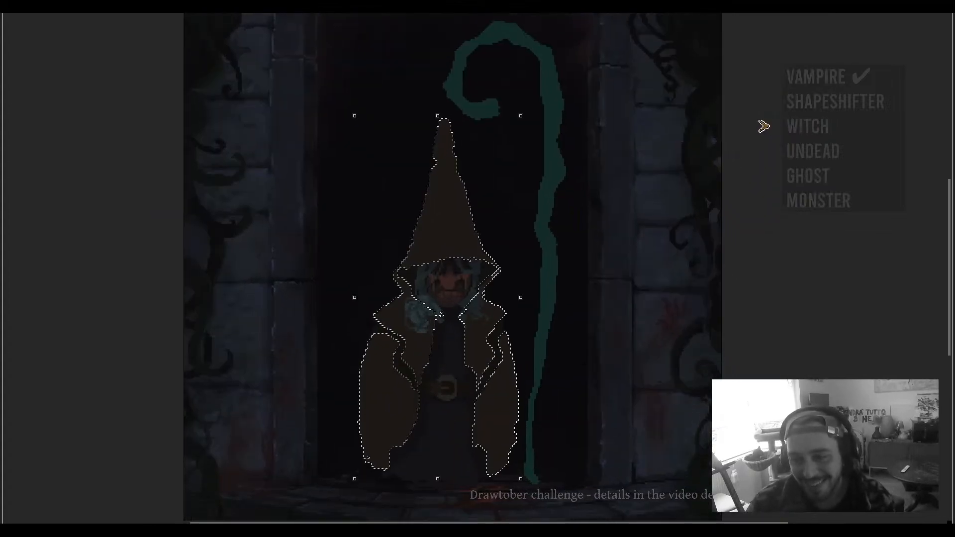
{"action": "scroll", "coordinate": [467, 352], "scroll_direction": "down", "scroll_amount": 2}
{"action": "scroll", "coordinate": [474, 358], "scroll_direction": "up", "scroll_amount": 3}
{"action": "scroll", "coordinate": [474, 358], "scroll_direction": "down", "scroll_amount": 5}
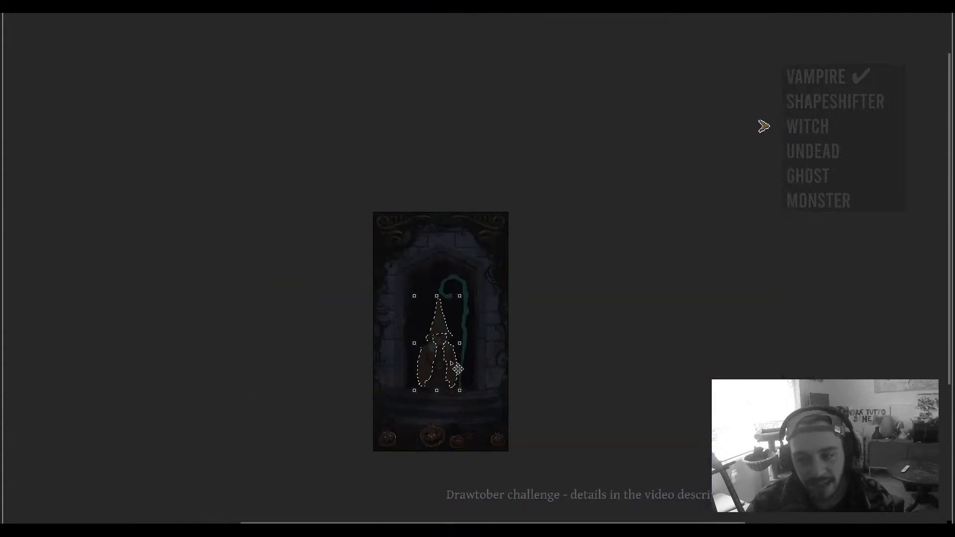
{"action": "scroll", "coordinate": [445, 359], "scroll_direction": "up", "scroll_amount": 5}
{"action": "scroll", "coordinate": [444, 357], "scroll_direction": "down", "scroll_amount": 3}
{"action": "scroll", "coordinate": [444, 357], "scroll_direction": "up", "scroll_amount": 3}
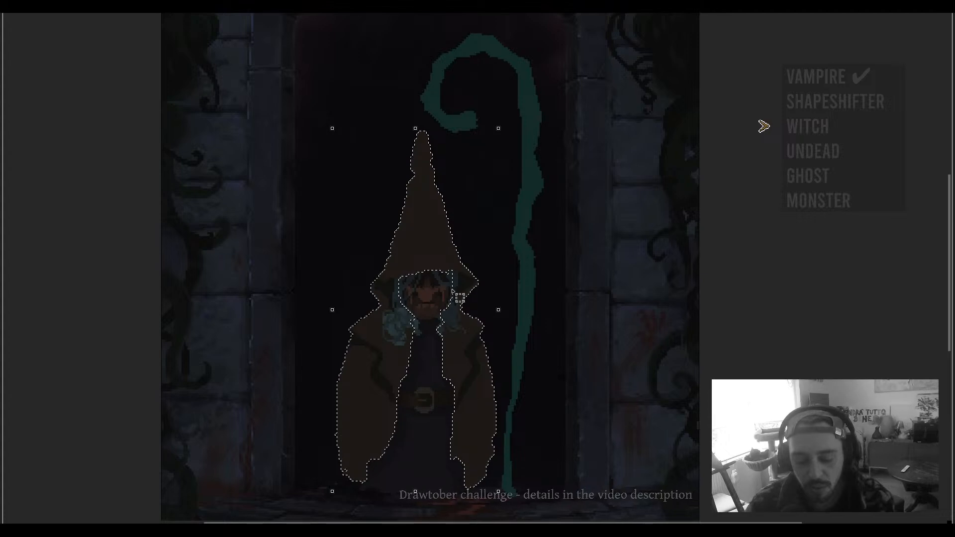
{"action": "key", "text": "ctrl+d"}
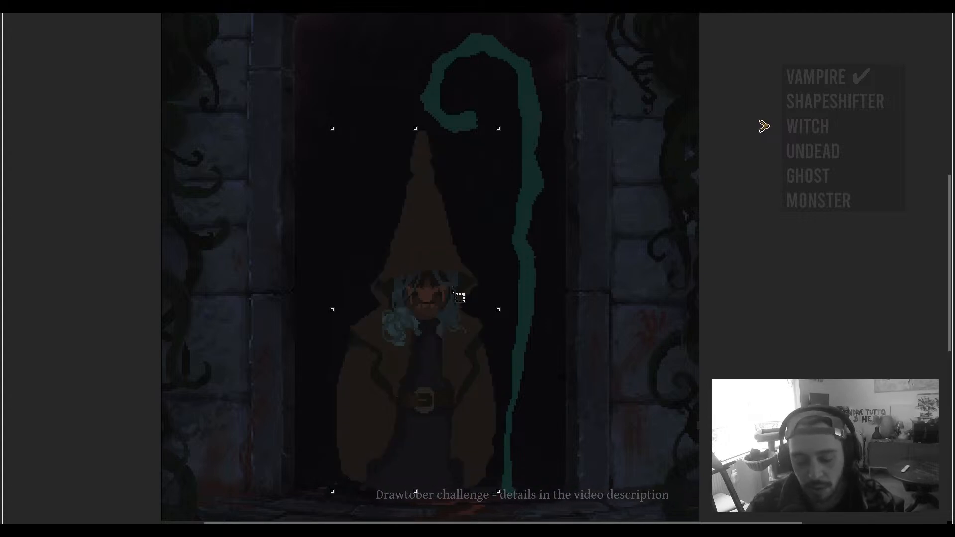
{"action": "scroll", "coordinate": [427, 294], "scroll_direction": "down", "scroll_amount": 3}
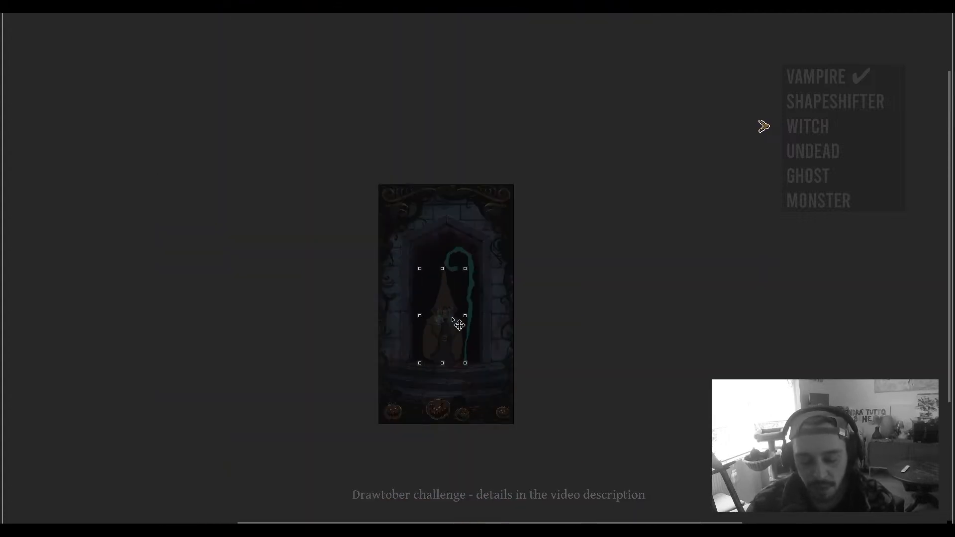
{"action": "scroll", "coordinate": [458, 324], "scroll_direction": "up", "scroll_amount": 3}
{"action": "key", "text": "ctrl+z"}
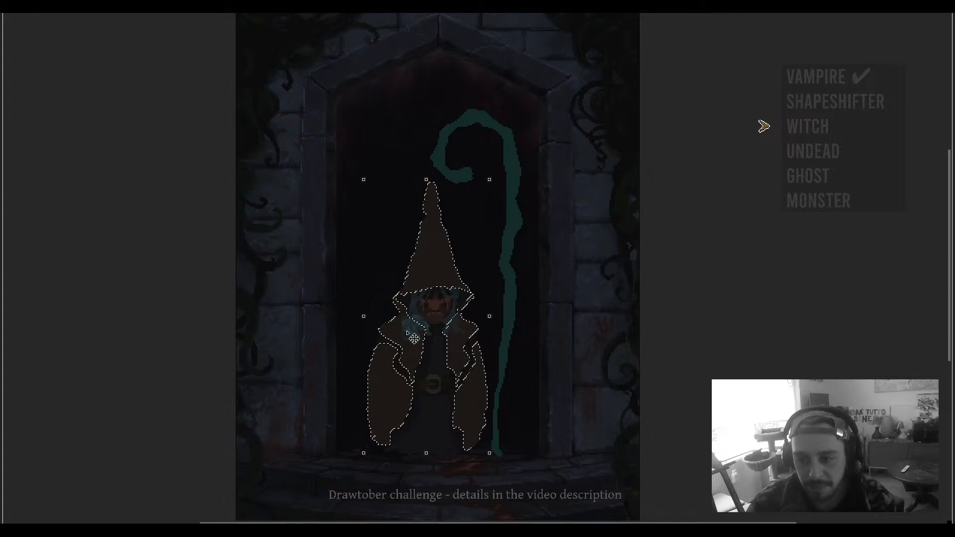
Step: Revert the last selection change, mute the hat and robe's brown with a Hue/Saturation adjustment, and deselect
{"action": "key", "text": "ctrl+z"}
{"action": "key", "text": "ctrl+u"}
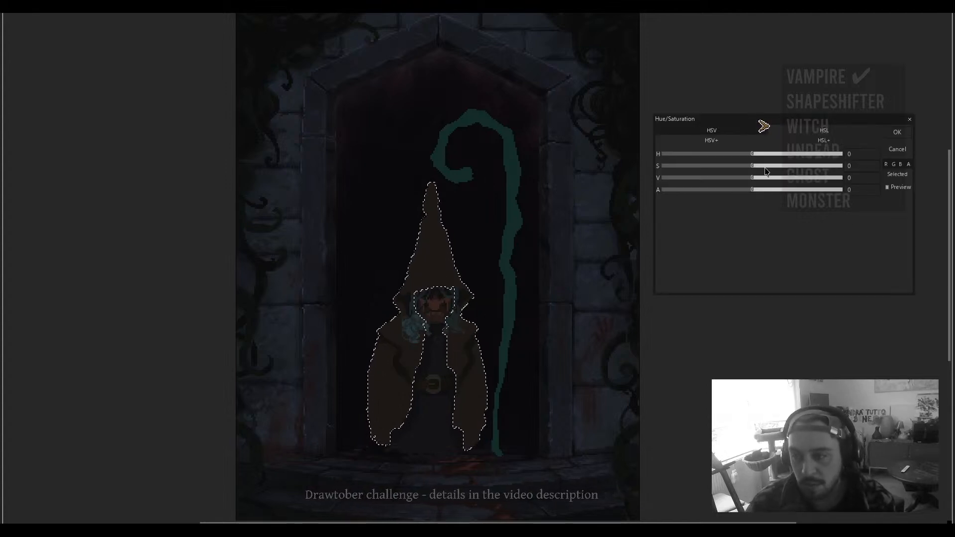
{"action": "left_click_drag", "start_coordinate": [750, 167], "coordinate": [728, 180]}
{"action": "left_click", "coordinate": [897, 132]}
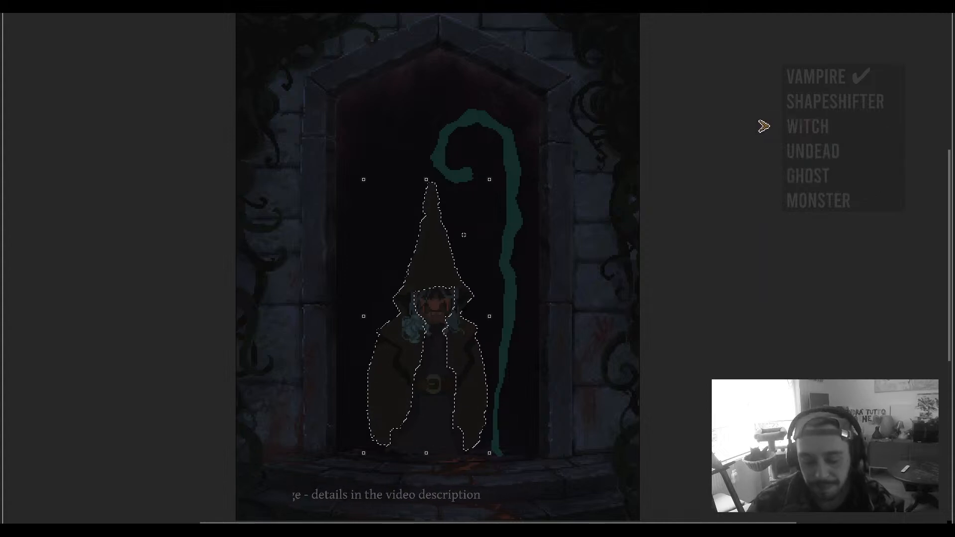
{"action": "scroll", "coordinate": [467, 237], "scroll_direction": "down", "scroll_amount": 2}
{"action": "key", "text": "ctrl+d"}
{"action": "scroll", "coordinate": [467, 237], "scroll_direction": "up", "scroll_amount": 4}
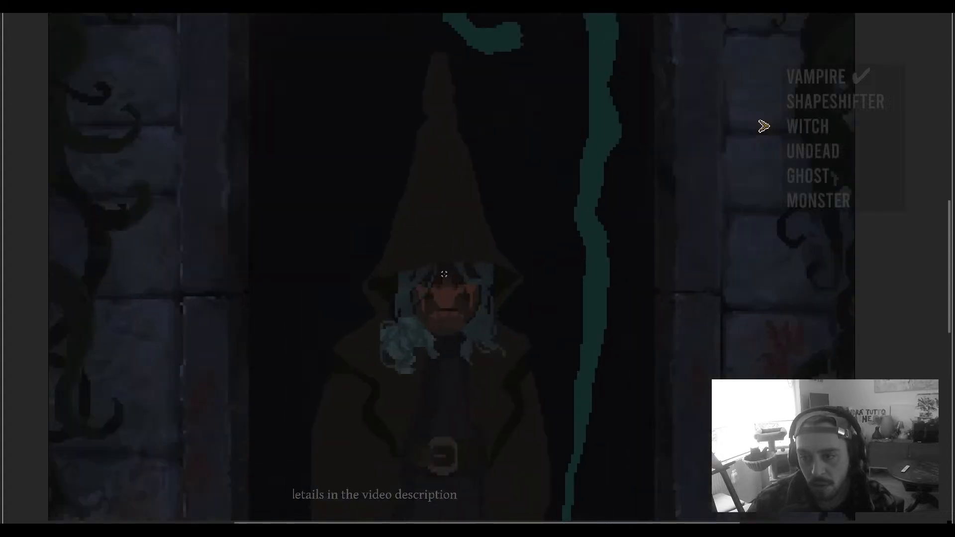
Step: Return from the full-screen view, sample the hat's brown, and mix a slightly lighter drawing colour of hue 20°, saturation 17, value 11
{"action": "key", "text": "ctrl"}
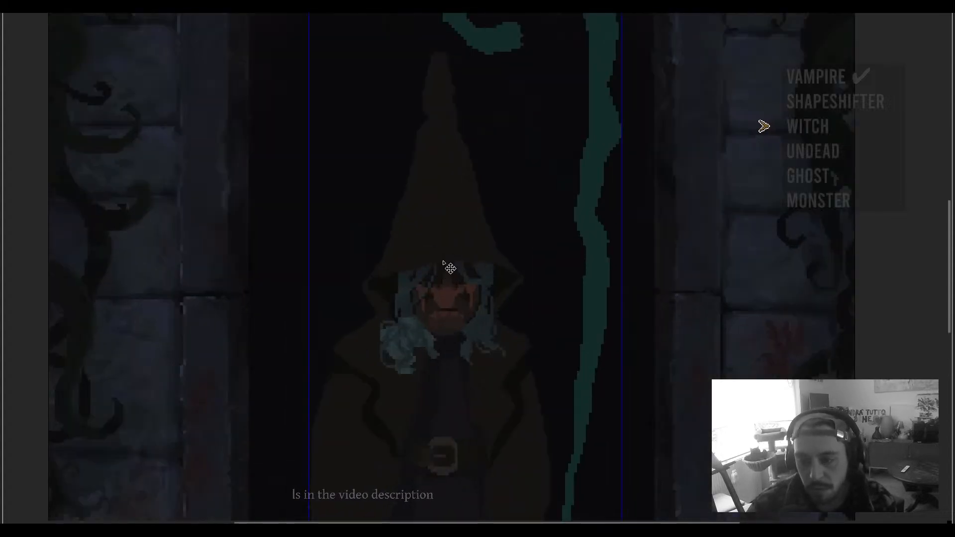
{"action": "key", "text": "ctrl+f"}
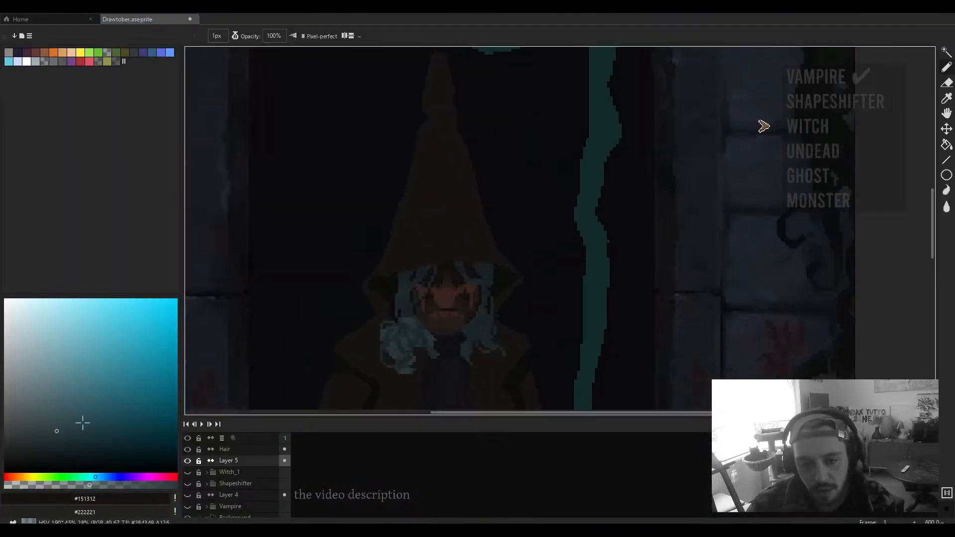
{"action": "key", "text": "alt"}
{"action": "key", "text": "alt"}
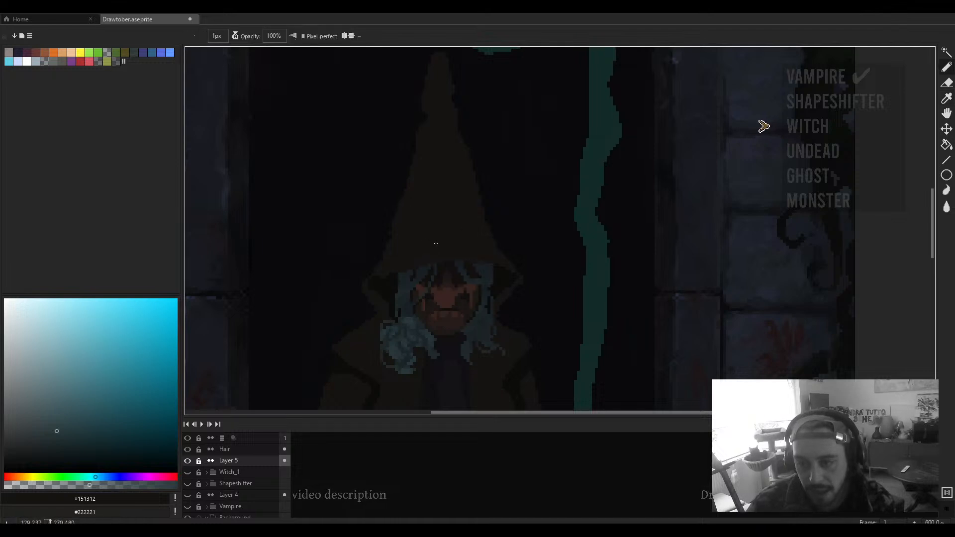
{"action": "left_click", "coordinate": [448, 219], "text": "alt"}
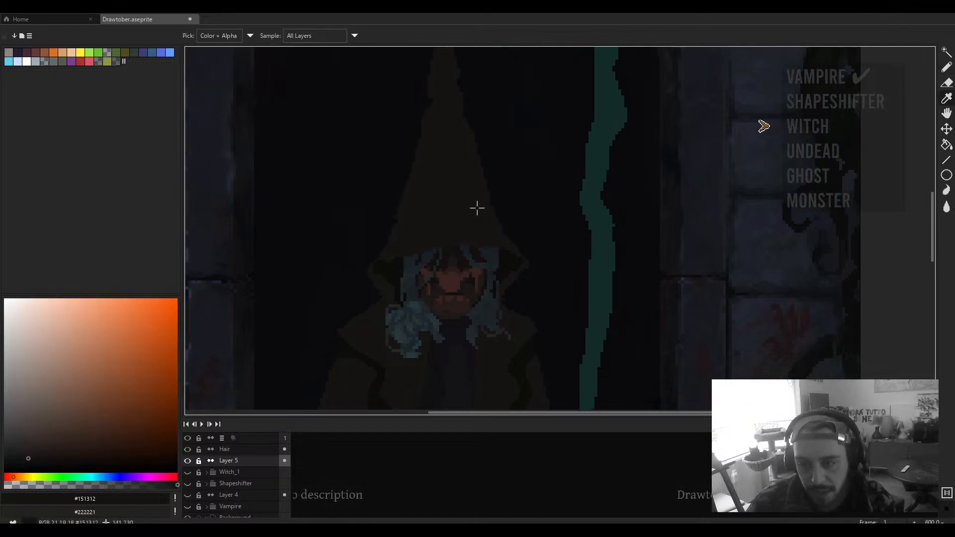
{"action": "left_click_drag", "start_coordinate": [32, 454], "coordinate": [34, 452]}
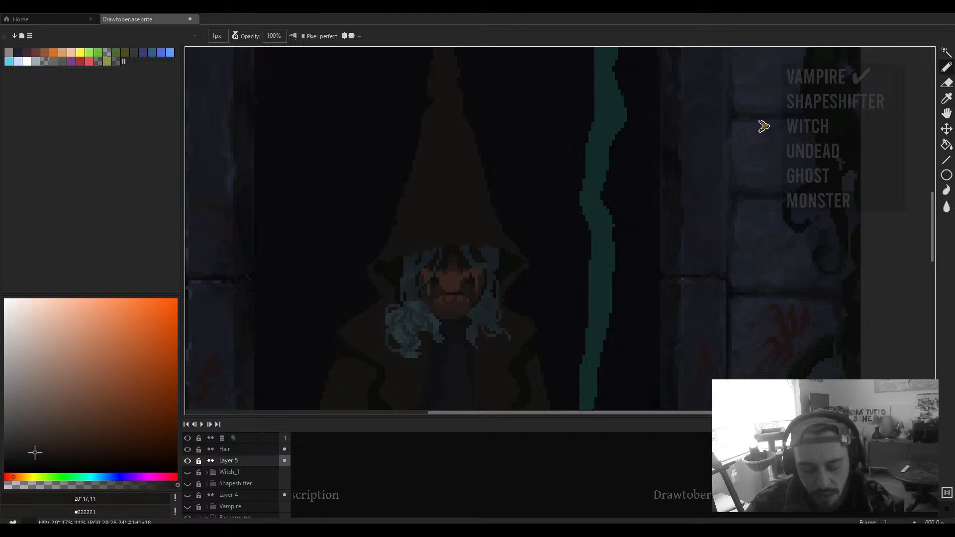
Step: Sketch zigzag outlines of fold highlights on the hat from just above the brim to mid-height with the 1 px pencil
{"action": "scroll", "coordinate": [455, 237], "scroll_direction": "up", "scroll_amount": 4}
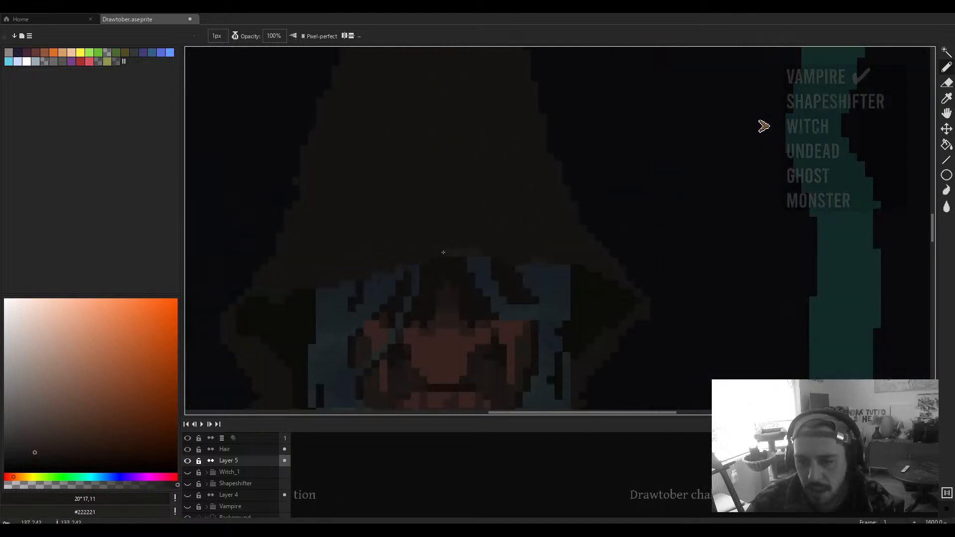
{"action": "scroll", "coordinate": [431, 231], "scroll_direction": "down", "scroll_amount": 2}
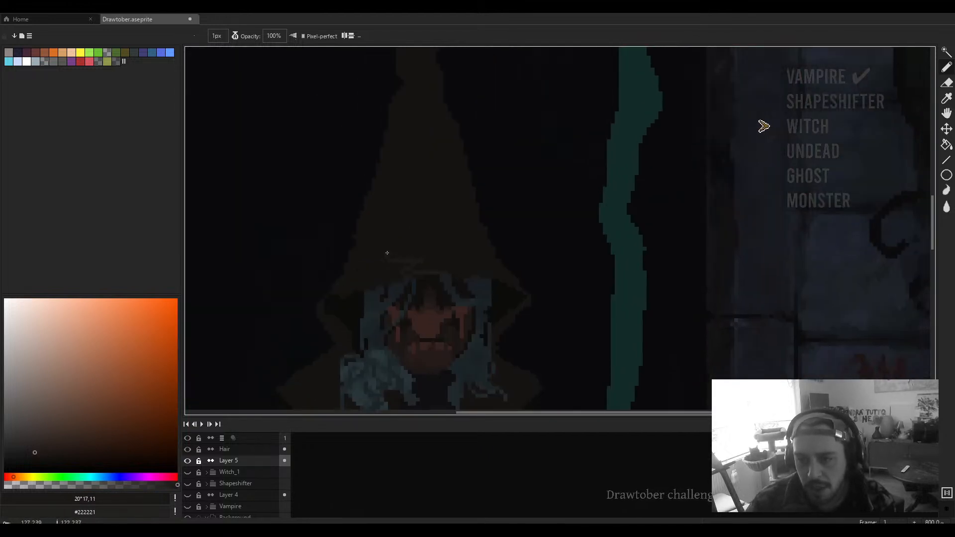
{"action": "left_click_drag", "start_coordinate": [433, 211], "coordinate": [436, 228]}
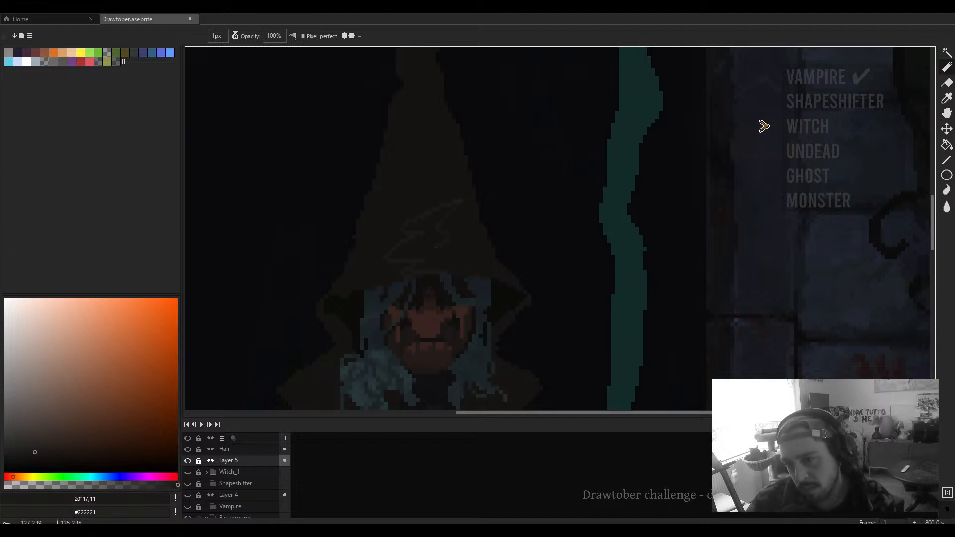
{"action": "scroll", "coordinate": [441, 273], "scroll_direction": "up", "scroll_amount": 2}
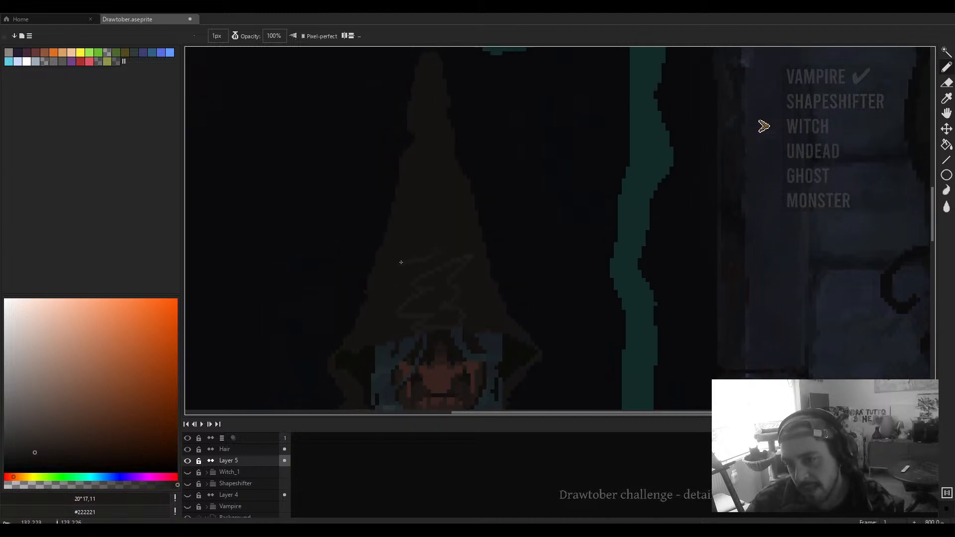
{"action": "scroll", "coordinate": [440, 242], "scroll_direction": "up", "scroll_amount": 1}
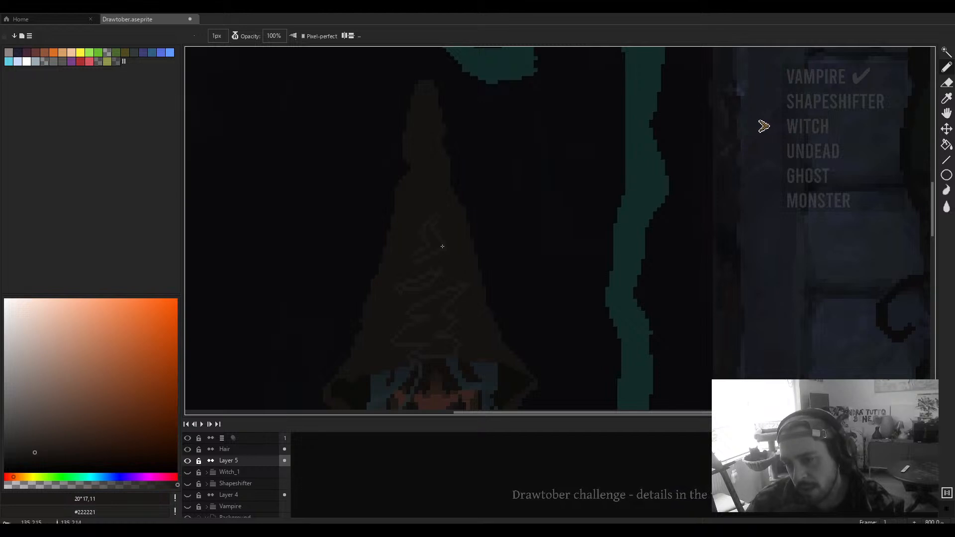
Step: Continue the wavy fold outlines up the narrow part of the hat to its tip
{"action": "left_click_drag", "start_coordinate": [442, 246], "coordinate": [439, 283]}
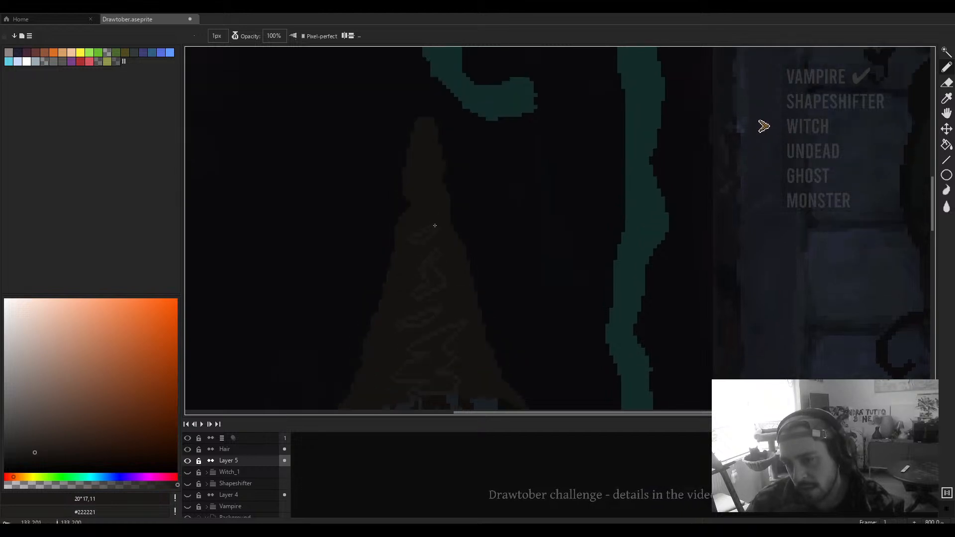
{"action": "scroll", "coordinate": [435, 226], "scroll_direction": "up", "scroll_amount": 1}
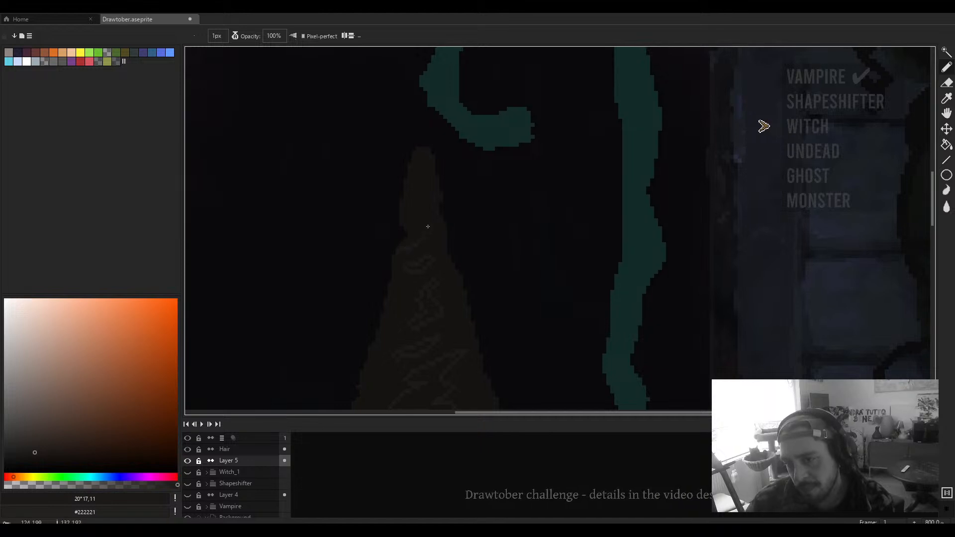
{"action": "scroll", "coordinate": [413, 234], "scroll_direction": "up", "scroll_amount": 1}
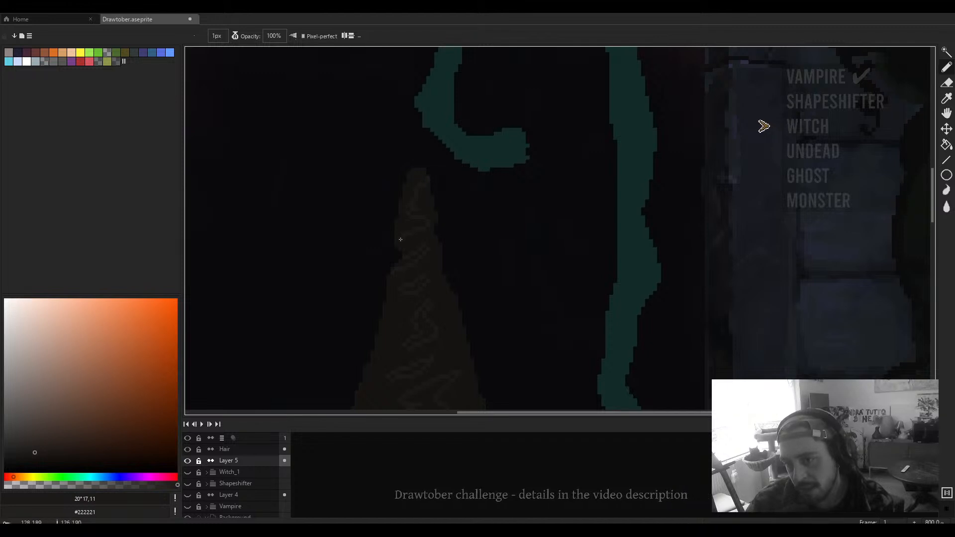
{"action": "scroll", "coordinate": [424, 235], "scroll_direction": "down", "scroll_amount": 1}
Step: Fill the outlined fold shapes on the hat with the lighter brown using the Paint Bucket
{"action": "key", "text": "g"}
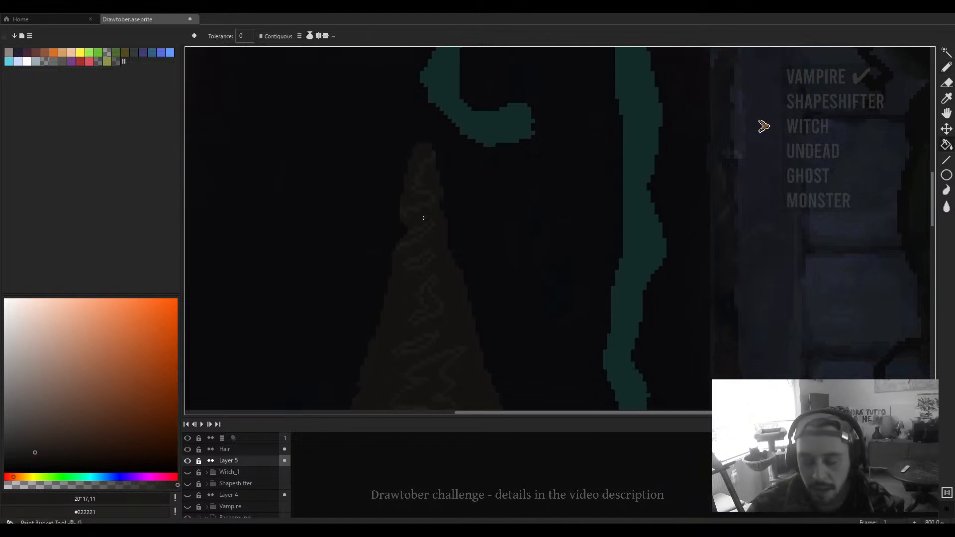
{"action": "scroll", "coordinate": [415, 206], "scroll_direction": "up", "scroll_amount": 3}
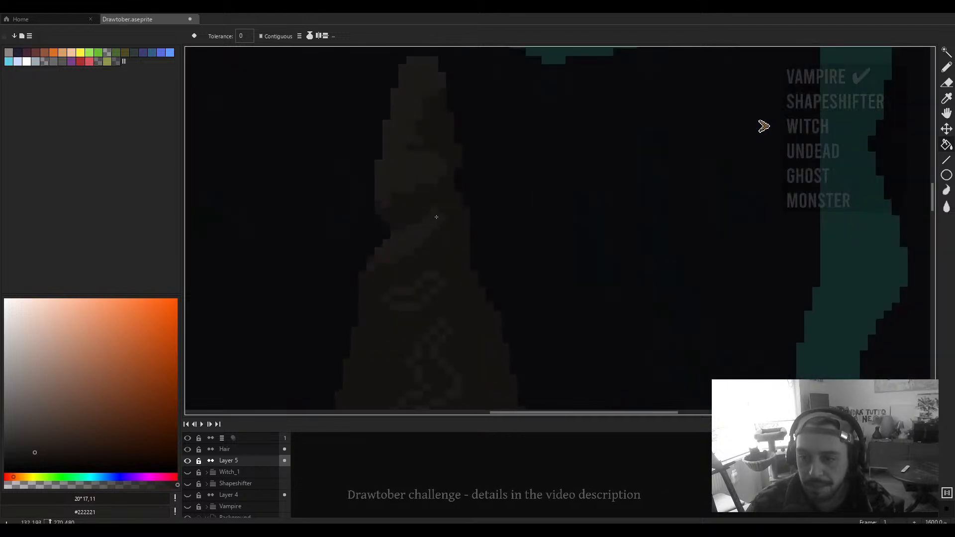
{"action": "left_click_drag", "start_coordinate": [426, 288], "coordinate": [456, 197]}
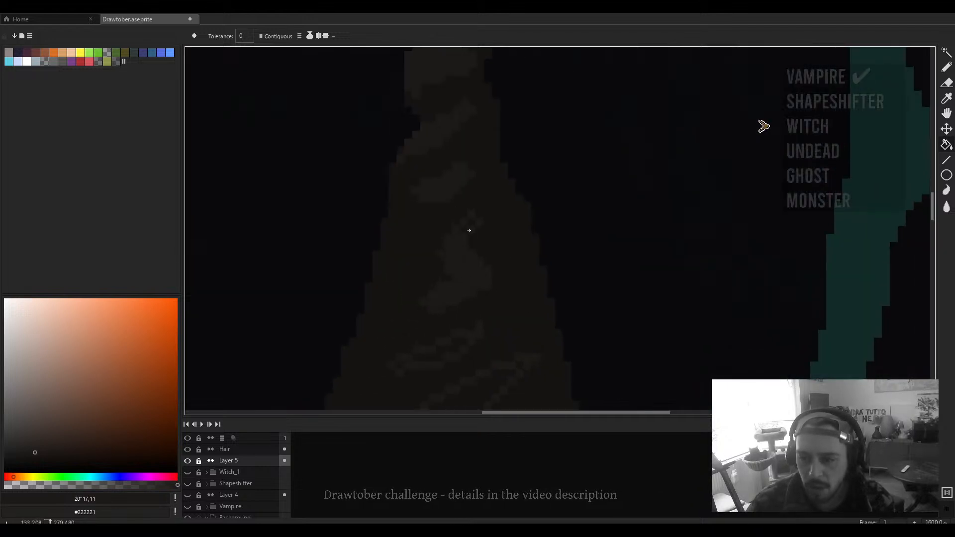
{"action": "scroll", "coordinate": [466, 228], "scroll_direction": "down", "scroll_amount": 4}
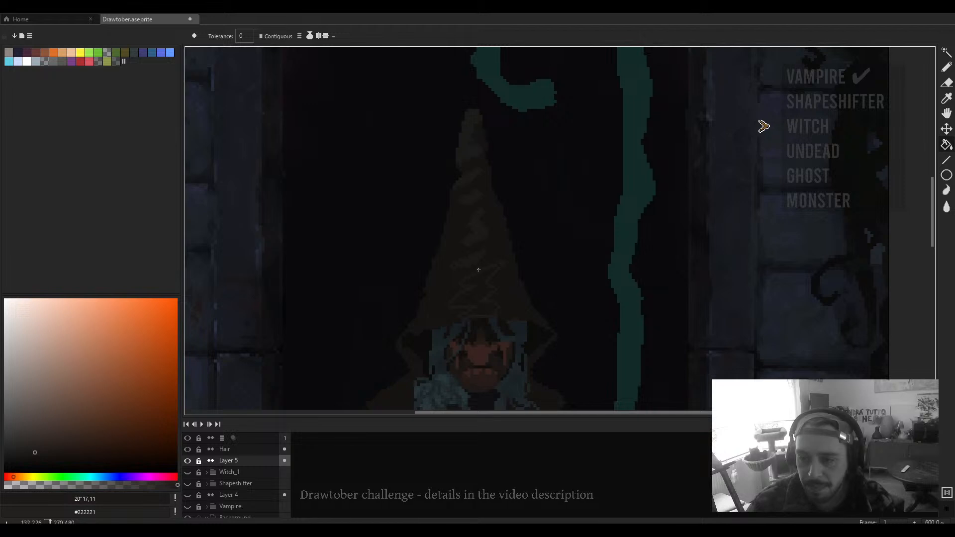
{"action": "scroll", "coordinate": [481, 255], "scroll_direction": "down", "scroll_amount": 4}
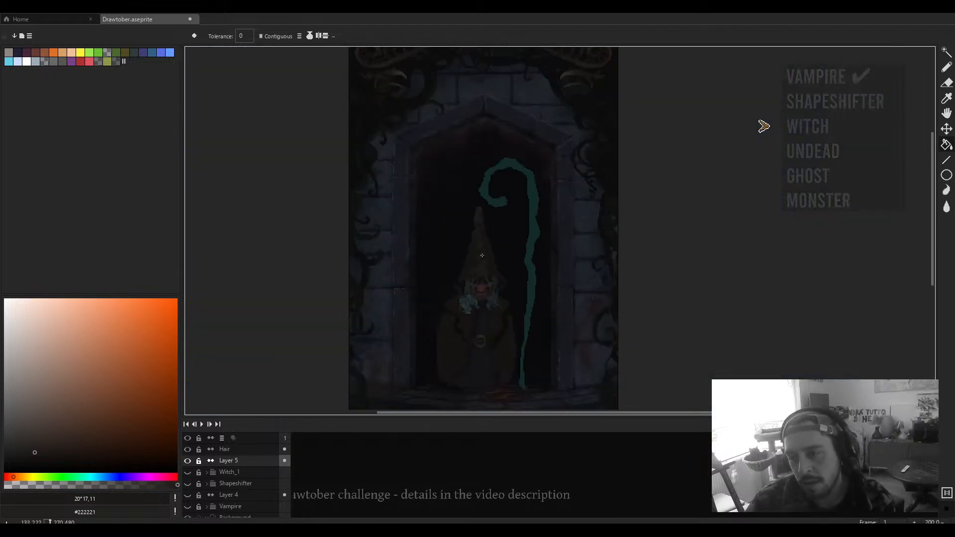
{"action": "scroll", "coordinate": [482, 249], "scroll_direction": "up", "scroll_amount": 7}
Step: Paint sampled in-between browns between the lower fold highlights on the hat, reducing the pencil from 4 px to 2 px
{"action": "key", "text": "b"}
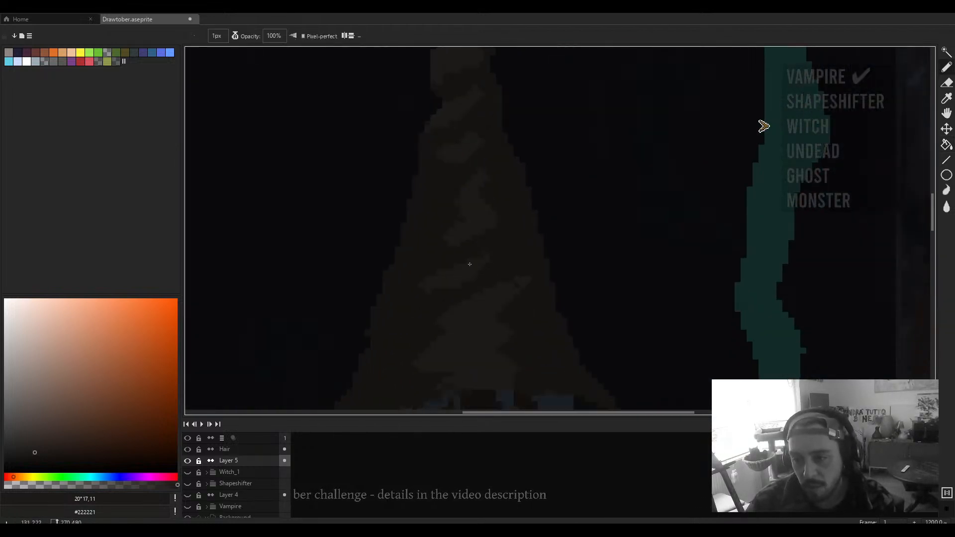
{"action": "key", "text": "plus"}
{"action": "key", "text": "plus"}
{"action": "key", "text": "plus"}
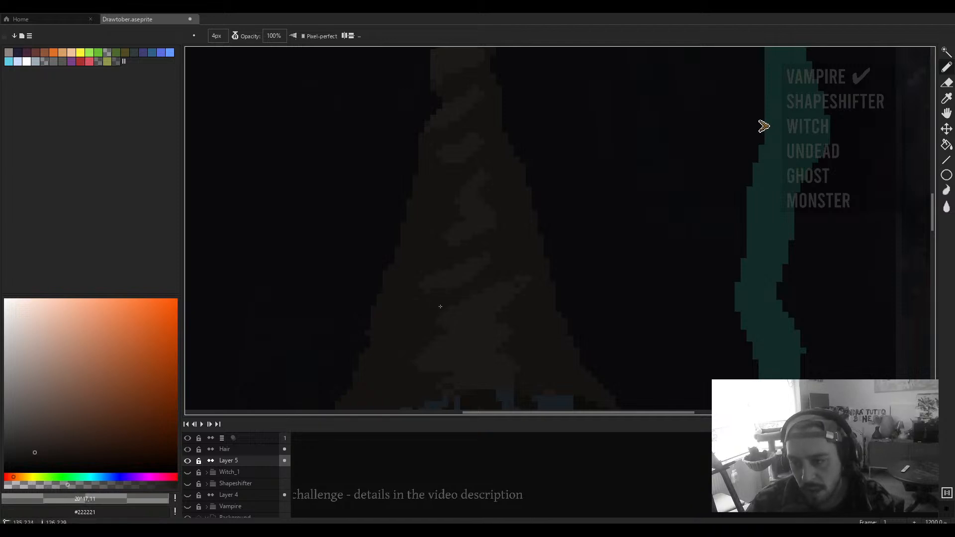
{"action": "left_click", "coordinate": [484, 282], "text": "alt"}
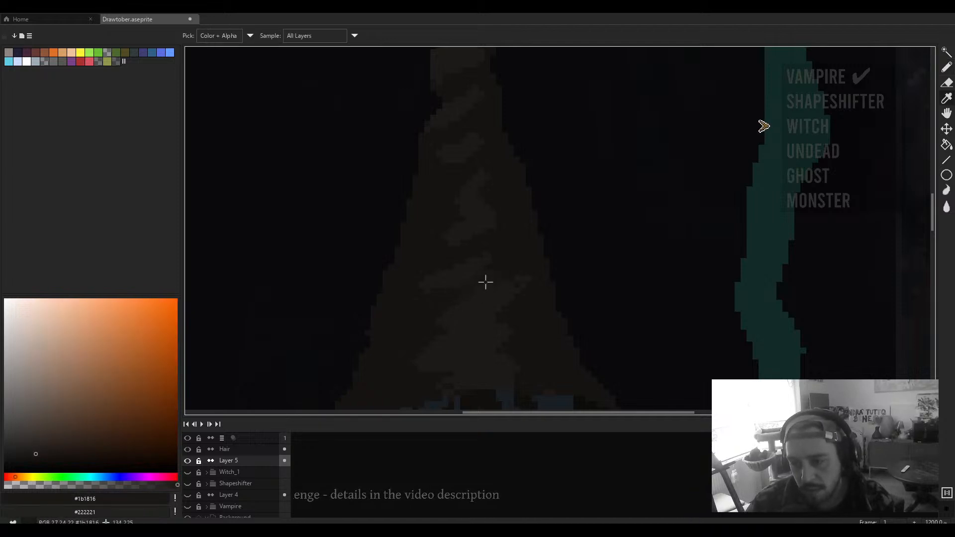
{"action": "left_click_drag", "start_coordinate": [490, 264], "coordinate": [499, 280]}
{"action": "left_click", "coordinate": [499, 281], "text": "alt"}
{"action": "scroll", "coordinate": [494, 269], "scroll_direction": "up", "scroll_amount": 1}
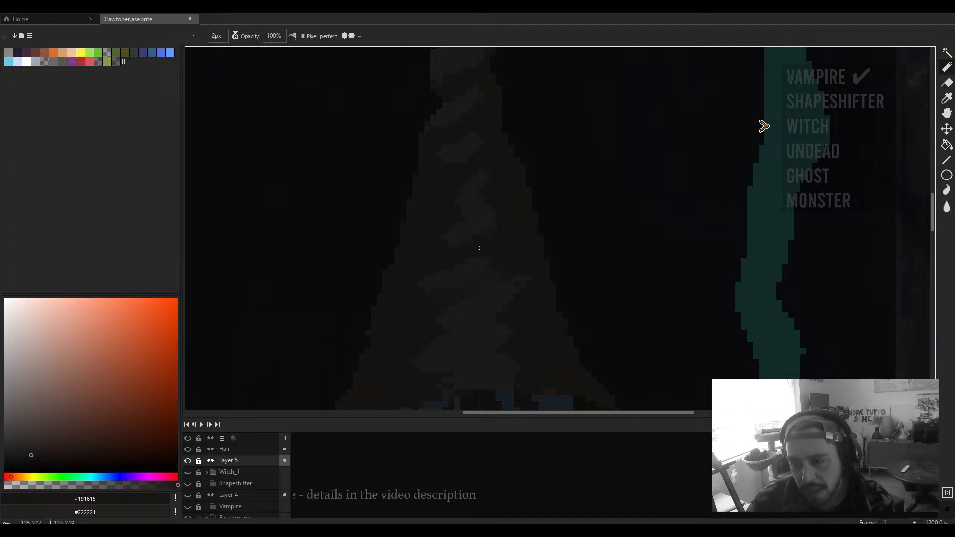
Step: Sample the mid-tone #1a1716 and paint it around the hat's middle fold highlights with the 2 px pencil
{"action": "scroll", "coordinate": [500, 254], "scroll_direction": "up", "scroll_amount": 4}
{"action": "left_click", "coordinate": [503, 259], "text": "alt"}
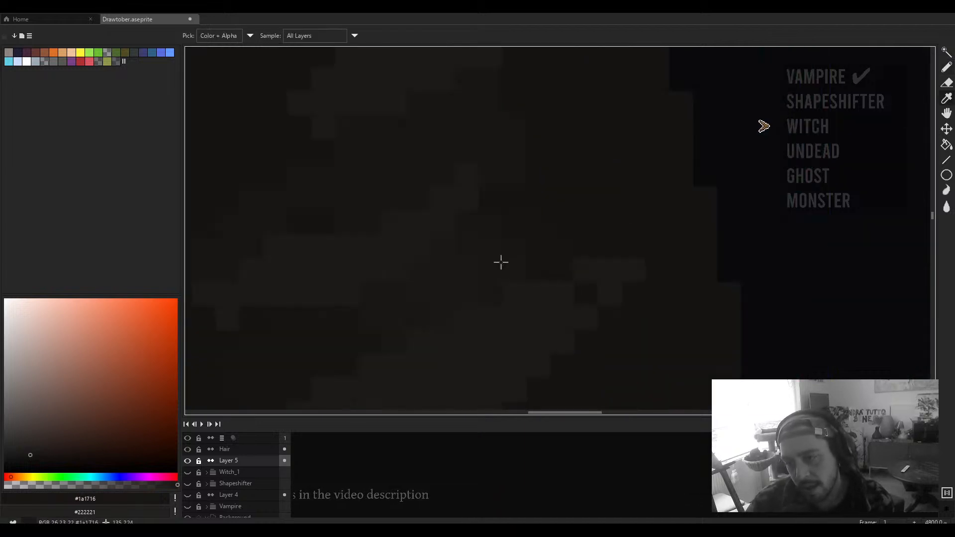
{"action": "left_click_drag", "start_coordinate": [505, 285], "coordinate": [516, 315]}
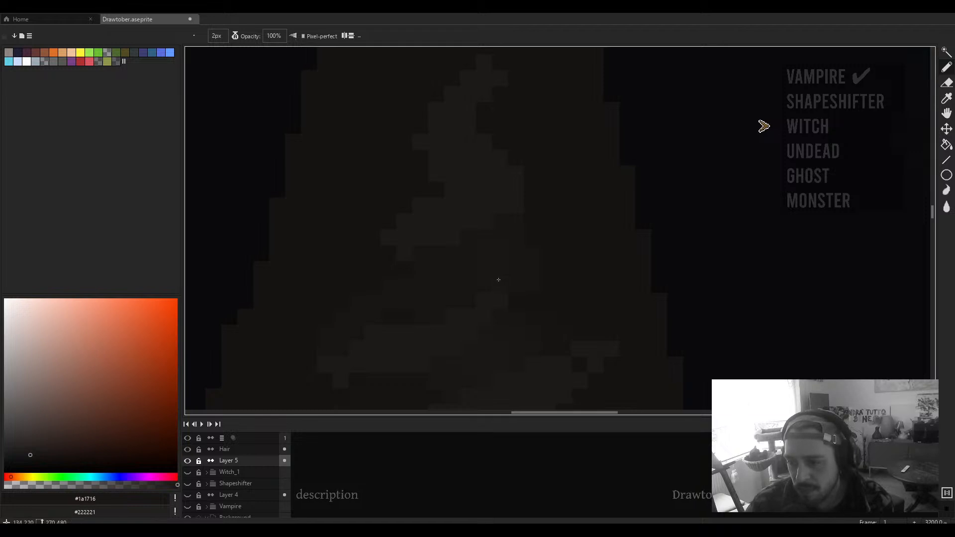
{"action": "left_click_drag", "start_coordinate": [497, 277], "coordinate": [547, 268]}
{"action": "mouse_move", "coordinate": [517, 224]}
{"action": "left_mouse_down"}
{"action": "mouse_move", "coordinate": [485, 292]}
{"action": "mouse_move", "coordinate": [496, 273]}
{"action": "left_mouse_up"}
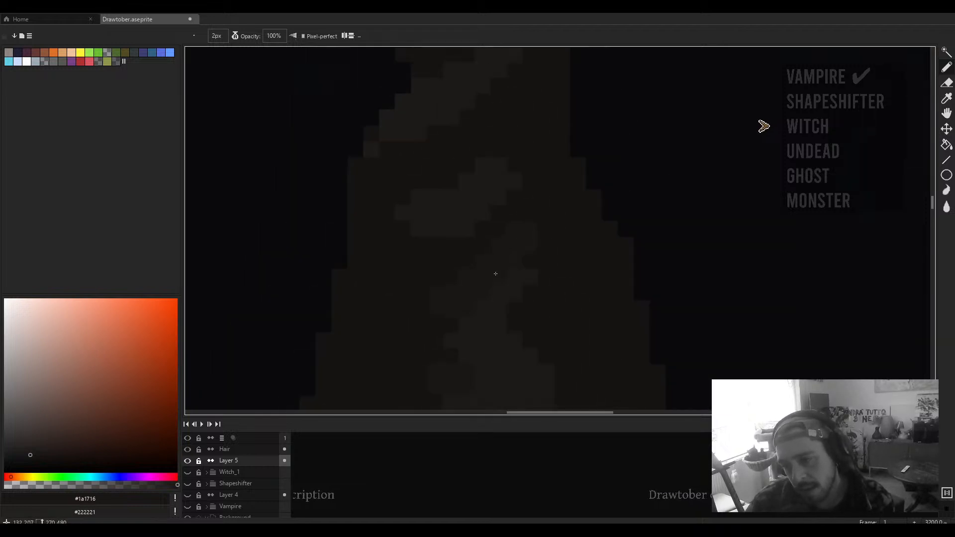
{"action": "scroll", "coordinate": [486, 262], "scroll_direction": "down", "scroll_amount": 3}
{"action": "scroll", "coordinate": [492, 268], "scroll_direction": "up", "scroll_amount": 2}
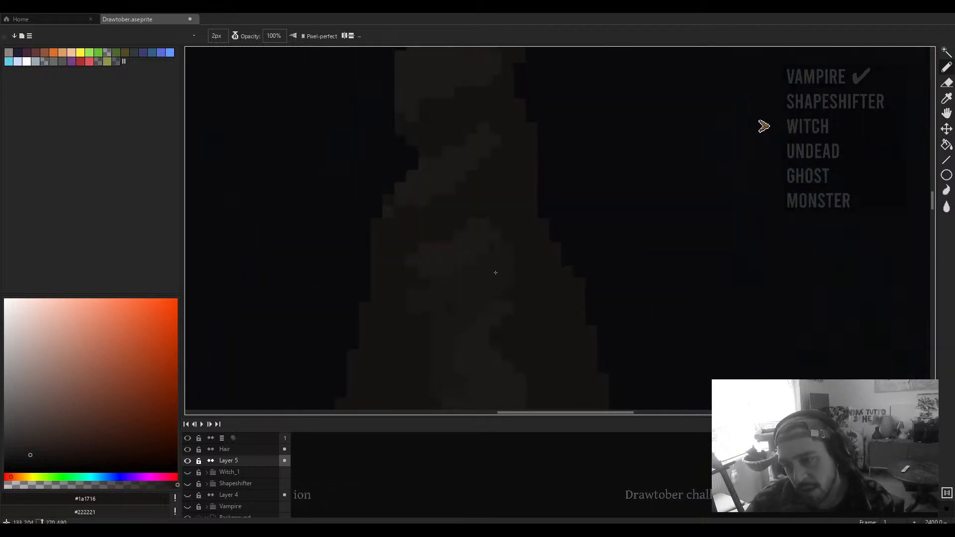
Step: Soften the fold highlights on the hat's upper section and tip with #1a1716 mid-tone pixels
{"action": "scroll", "coordinate": [470, 269], "scroll_direction": "up", "scroll_amount": 1}
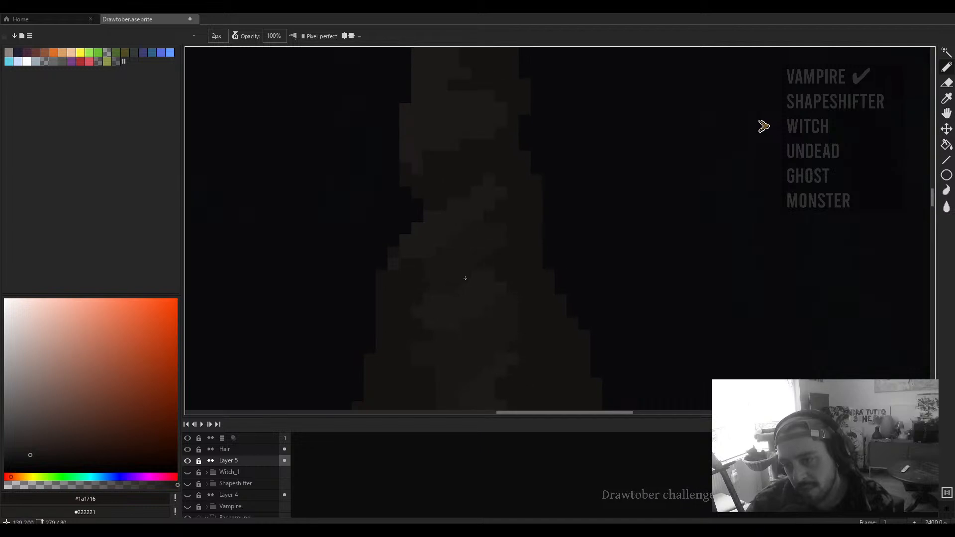
{"action": "scroll", "coordinate": [465, 278], "scroll_direction": "down", "scroll_amount": 4}
{"action": "scroll", "coordinate": [462, 223], "scroll_direction": "up", "scroll_amount": 2}
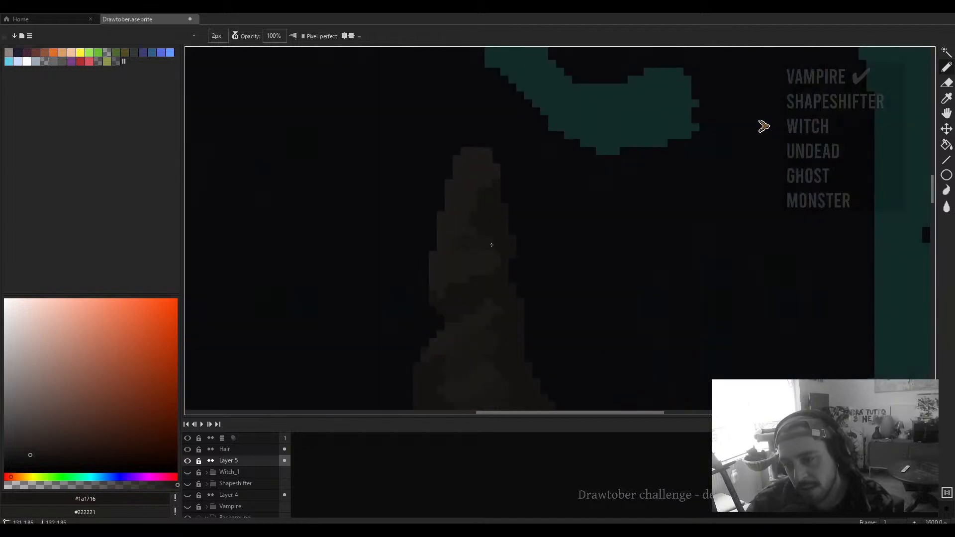
{"action": "scroll", "coordinate": [490, 235], "scroll_direction": "down", "scroll_amount": 3}
{"action": "scroll", "coordinate": [483, 307], "scroll_direction": "up", "scroll_amount": 4}
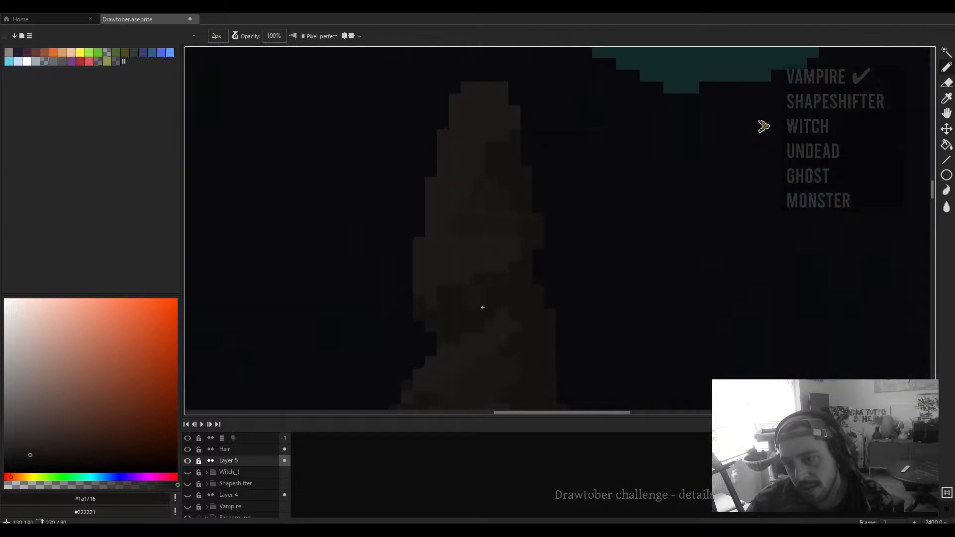
{"action": "scroll", "coordinate": [418, 281], "scroll_direction": "down", "scroll_amount": 1}
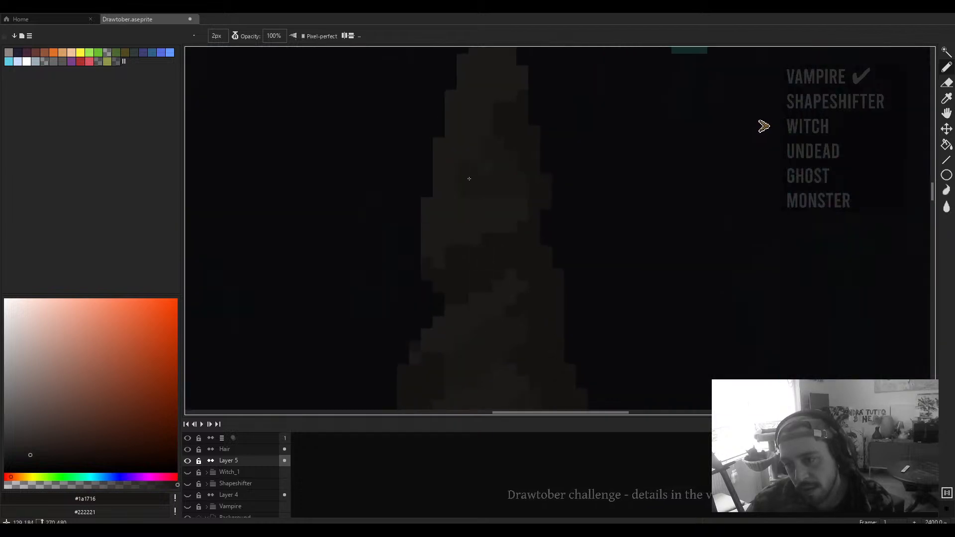
Step: Extend the mid-tone shading along the left side of the folds in the middle of the hat
{"action": "scroll", "coordinate": [469, 179], "scroll_direction": "down", "scroll_amount": 3}
{"action": "scroll", "coordinate": [465, 227], "scroll_direction": "up", "scroll_amount": 4}
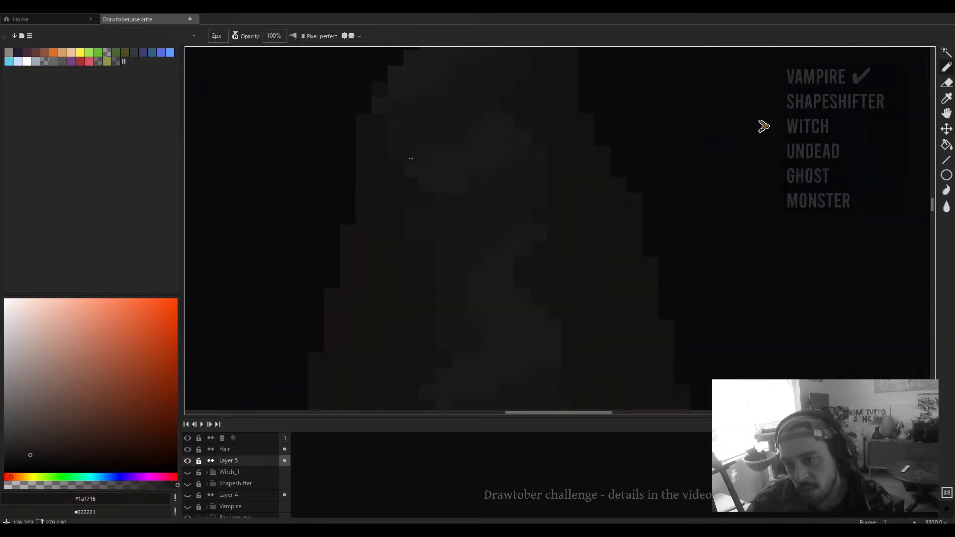
{"action": "scroll", "coordinate": [415, 172], "scroll_direction": "down", "scroll_amount": 3}
{"action": "scroll", "coordinate": [423, 189], "scroll_direction": "up", "scroll_amount": 3}
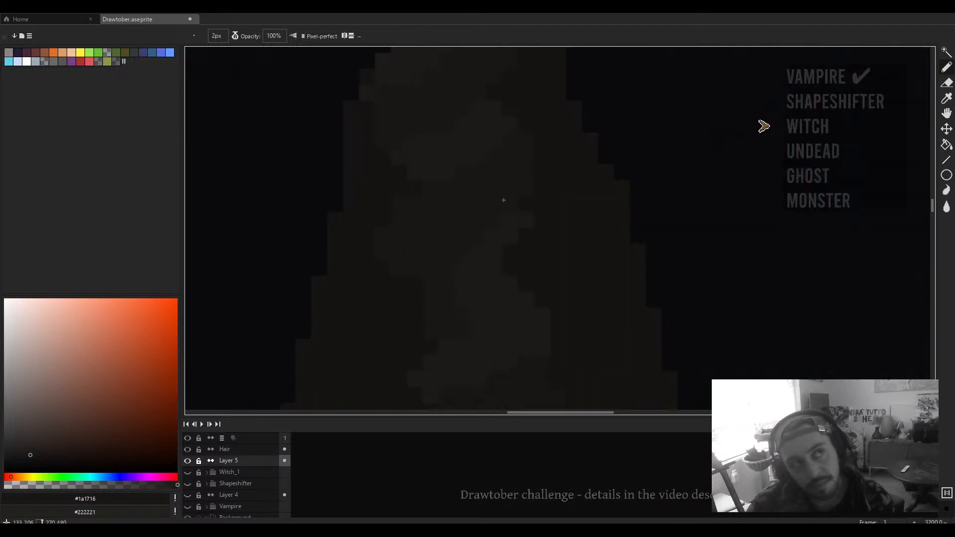
Step: Add #1a1716 mid-tone shading across the folds in the middle of the hat and check the whole hat
{"action": "left_click_drag", "start_coordinate": [541, 170], "coordinate": [476, 228]}
{"action": "scroll", "coordinate": [476, 224], "scroll_direction": "down", "scroll_amount": 4}
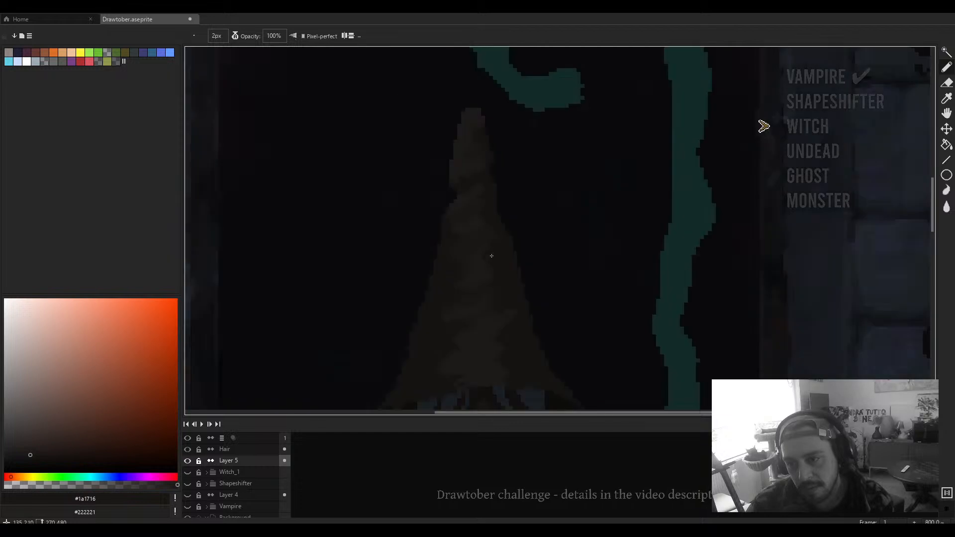
{"action": "scroll", "coordinate": [490, 258], "scroll_direction": "up", "scroll_amount": 3}
{"action": "scroll", "coordinate": [517, 320], "scroll_direction": "down", "scroll_amount": 5}
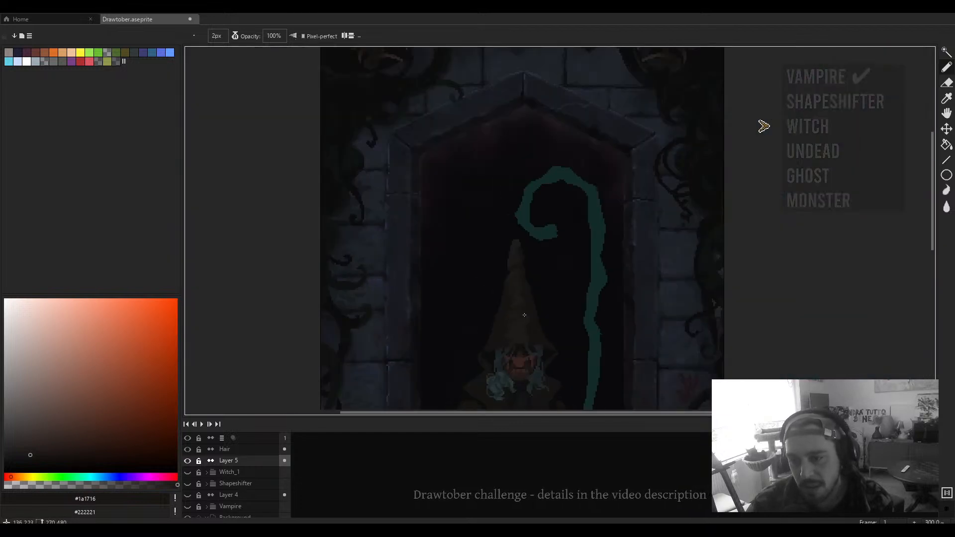
{"action": "scroll", "coordinate": [503, 244], "scroll_direction": "up", "scroll_amount": 3}
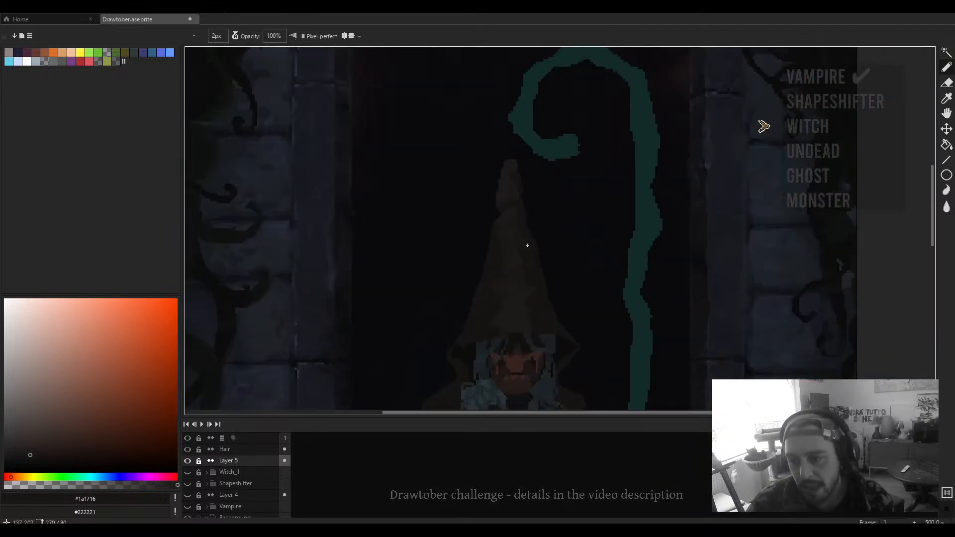
{"action": "scroll", "coordinate": [523, 268], "scroll_direction": "down", "scroll_amount": 2}
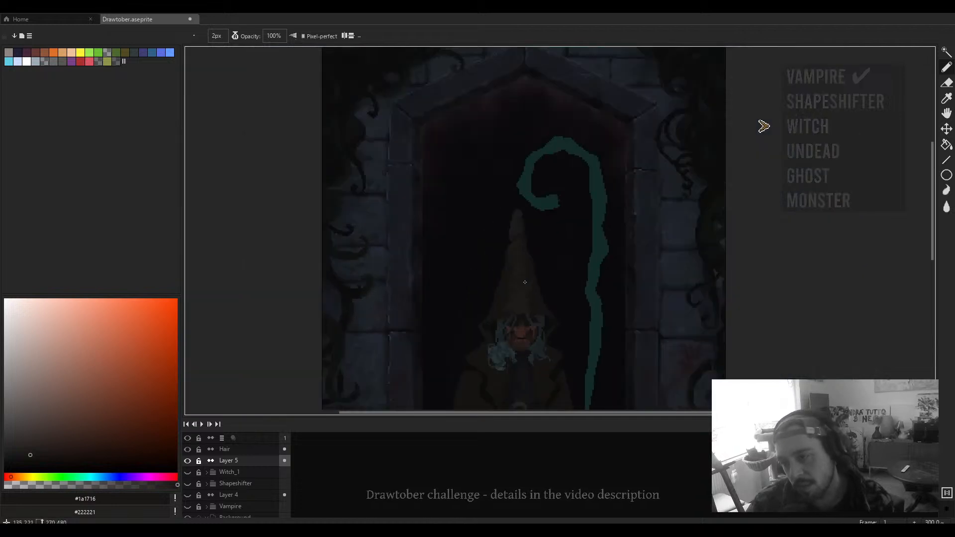
{"action": "scroll", "coordinate": [523, 266], "scroll_direction": "up", "scroll_amount": 3}
Step: Sample the dark brown #151312 and shade the hat's right side and middle folds with a 4 px pencil
{"action": "left_click", "coordinate": [522, 264], "text": "alt"}
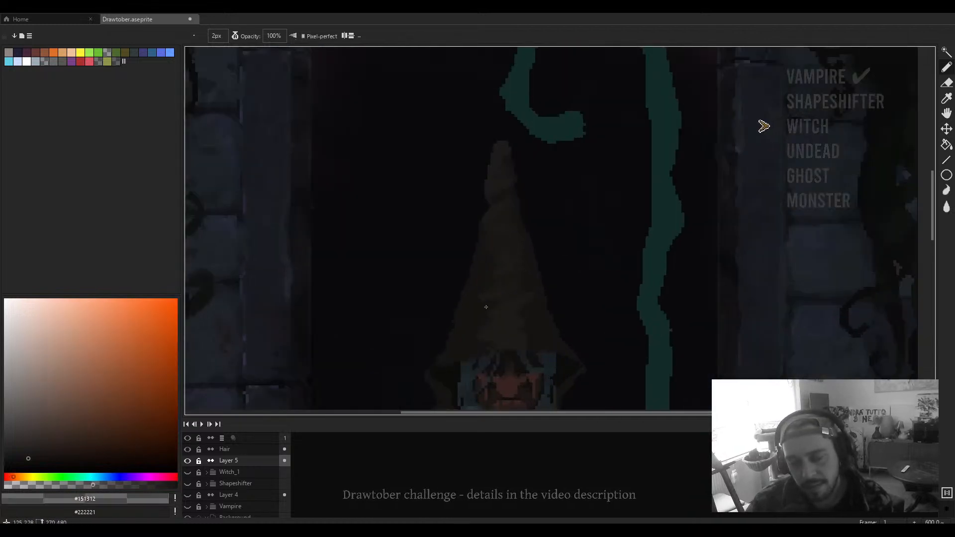
{"action": "scroll", "coordinate": [488, 305], "scroll_direction": "up", "scroll_amount": 4}
{"action": "key", "text": "plus"}
{"action": "key", "text": "plus"}
{"action": "left_click_drag", "start_coordinate": [561, 299], "coordinate": [513, 254]}
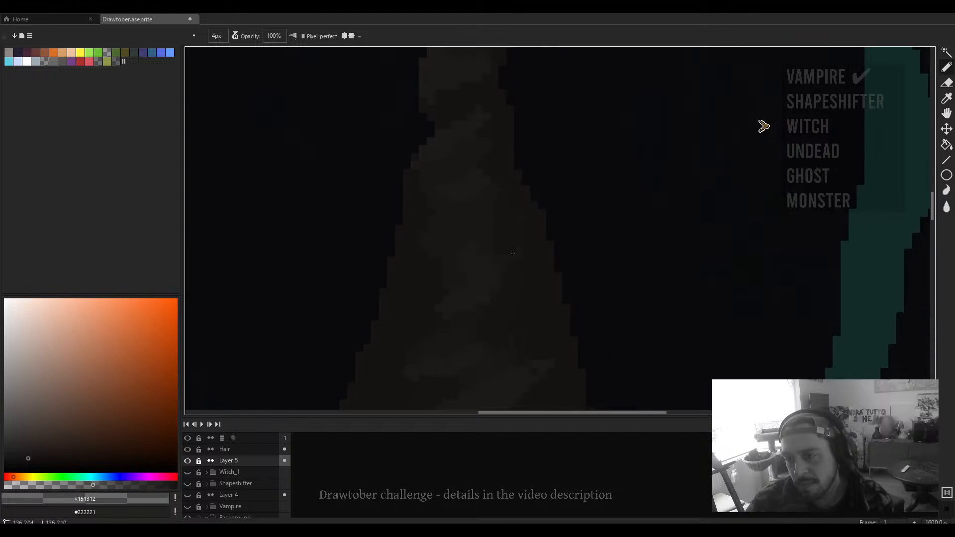
{"action": "left_click_drag", "start_coordinate": [556, 326], "coordinate": [528, 243]}
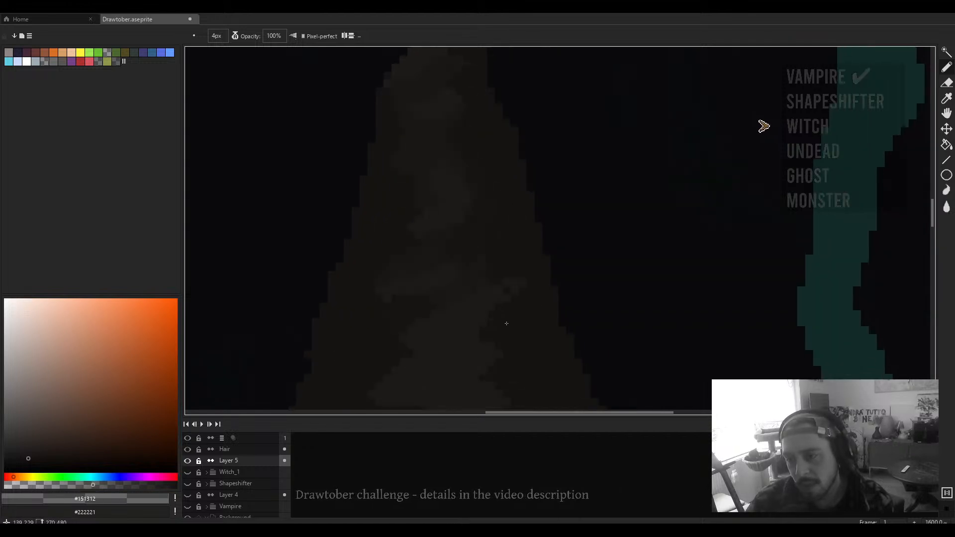
{"action": "left_click_drag", "start_coordinate": [393, 333], "coordinate": [475, 284]}
Step: Sample the light brown #1d1a18 and paint it along the right edge of the hat's middle fold highlights
{"action": "left_click", "coordinate": [509, 296], "text": "alt"}
{"action": "left_click_drag", "start_coordinate": [483, 211], "coordinate": [471, 213]}
{"action": "left_click_drag", "start_coordinate": [512, 188], "coordinate": [504, 272]}
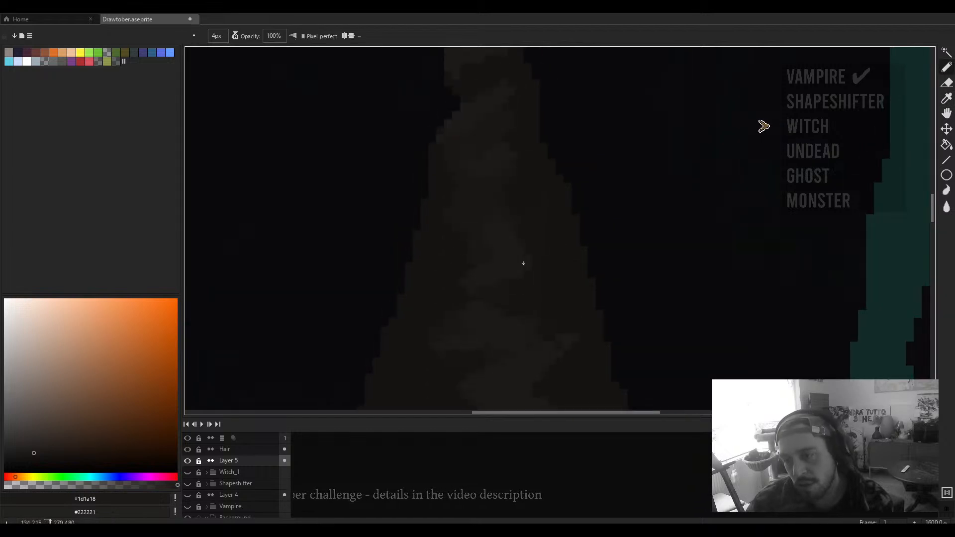
{"action": "scroll", "coordinate": [508, 231], "scroll_direction": "down", "scroll_amount": 1}
{"action": "scroll", "coordinate": [561, 239], "scroll_direction": "down", "scroll_amount": 4}
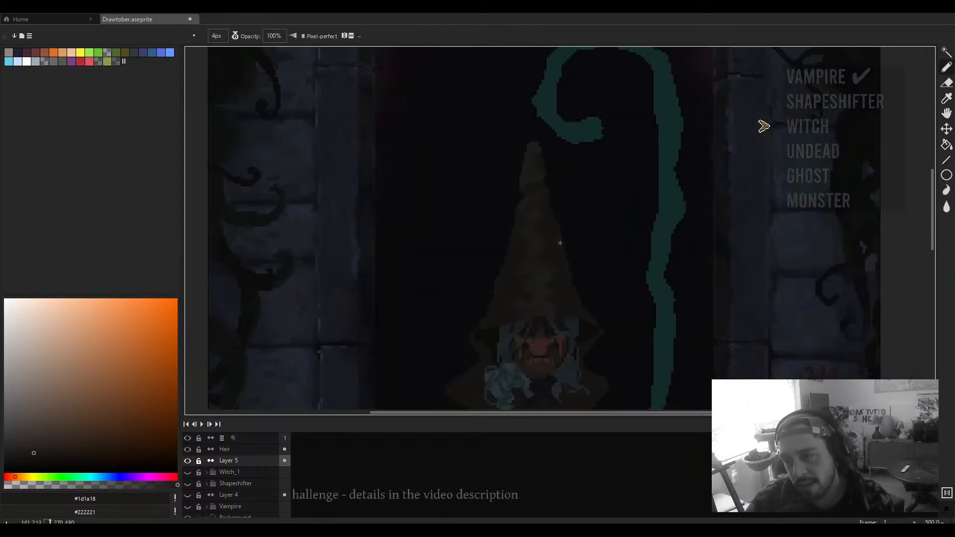
{"action": "scroll", "coordinate": [548, 295], "scroll_direction": "up", "scroll_amount": 3}
{"action": "scroll", "coordinate": [568, 293], "scroll_direction": "up", "scroll_amount": 4}
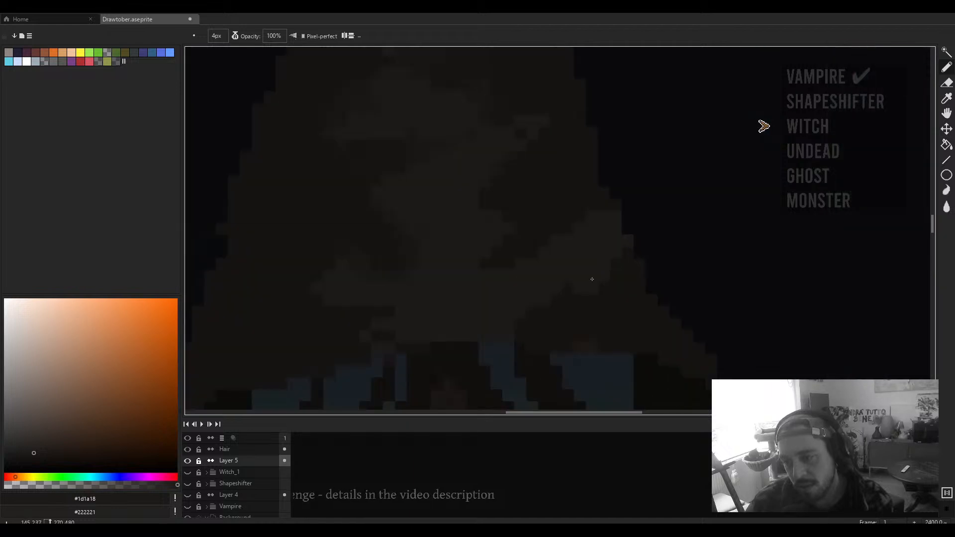
{"action": "key", "text": "ctrl+z"}
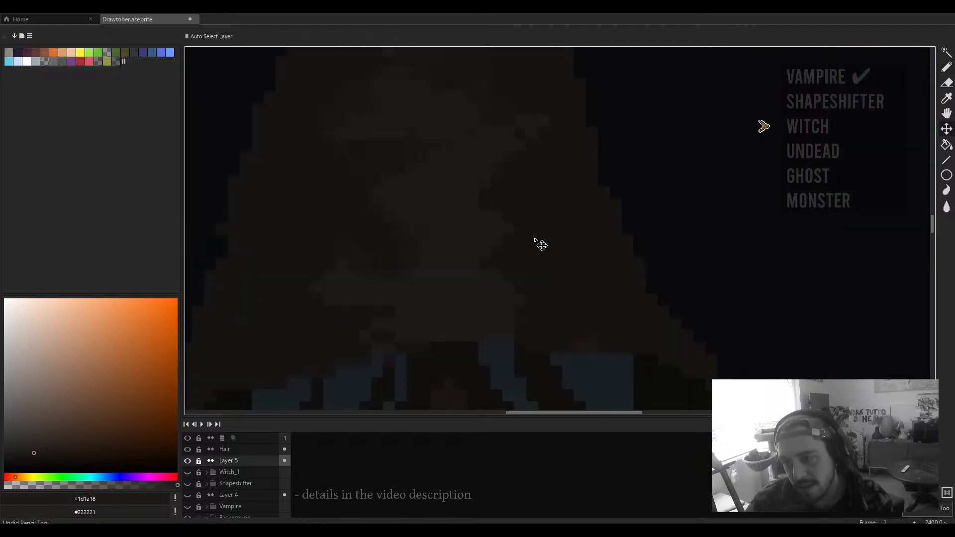
Step: Reduce the pencil to 2 px and refine the #1d1a18 highlights on the folds in the middle of the hat
{"action": "left_click_drag", "start_coordinate": [355, 224], "coordinate": [529, 326]}
{"action": "scroll", "coordinate": [526, 290], "scroll_direction": "down", "scroll_amount": 3}
{"action": "scroll", "coordinate": [525, 279], "scroll_direction": "up", "scroll_amount": 2}
{"action": "key", "text": "minus"}
{"action": "key", "text": "minus"}
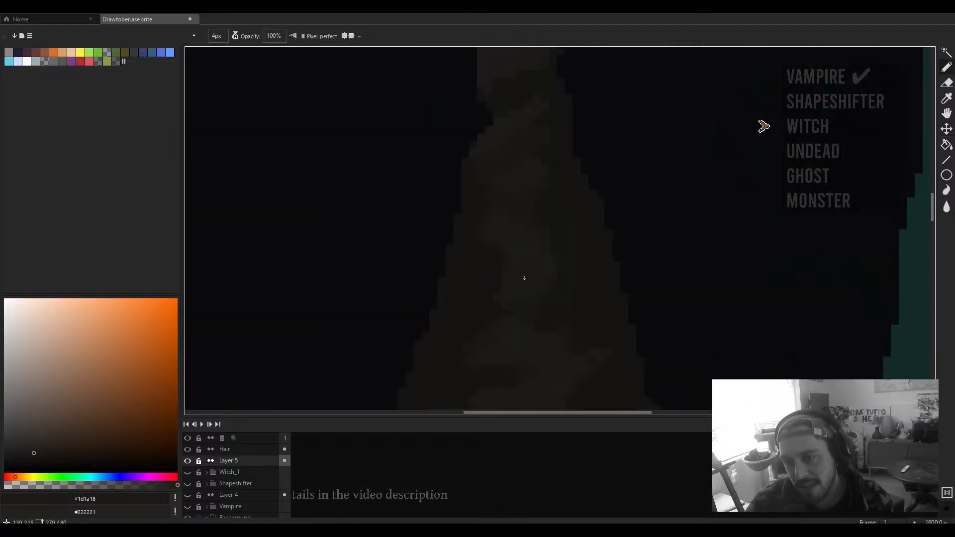
{"action": "left_click_drag", "start_coordinate": [524, 277], "coordinate": [494, 273]}
{"action": "left_click_drag", "start_coordinate": [553, 269], "coordinate": [540, 269]}
{"action": "mouse_move", "coordinate": [505, 200]}
{"action": "left_mouse_down"}
{"action": "mouse_move", "coordinate": [544, 314]}
{"action": "mouse_move", "coordinate": [508, 225]}
{"action": "left_mouse_up"}
{"action": "scroll", "coordinate": [580, 326], "scroll_direction": "down", "scroll_amount": 4}
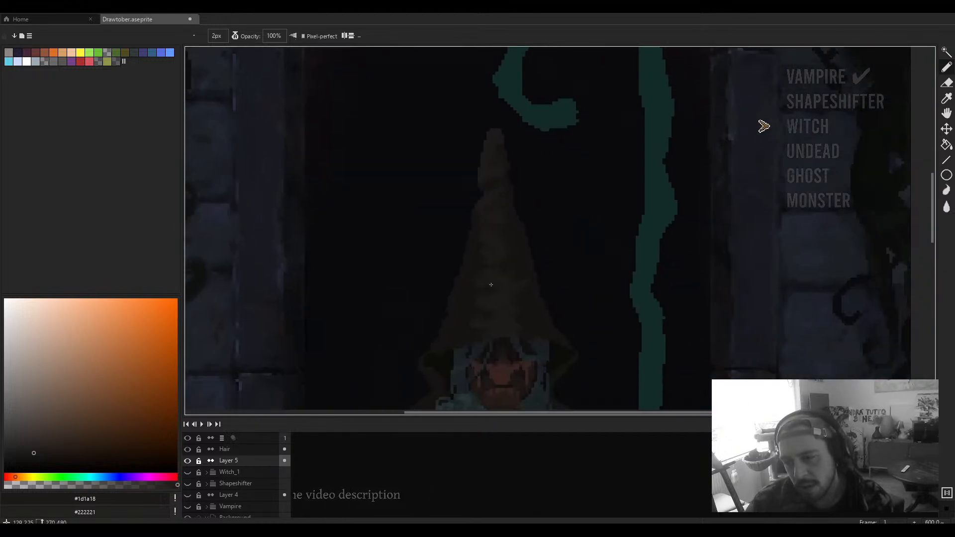
Step: Blend the left side of the hat's lower folds with #171514 using a 3 px pencil, and sample #191615
{"action": "scroll", "coordinate": [507, 267], "scroll_direction": "up", "scroll_amount": 4}
{"action": "left_click", "coordinate": [507, 266], "text": "alt"}
{"action": "left_click_drag", "start_coordinate": [460, 330], "coordinate": [513, 216]}
{"action": "key", "text": "plus"}
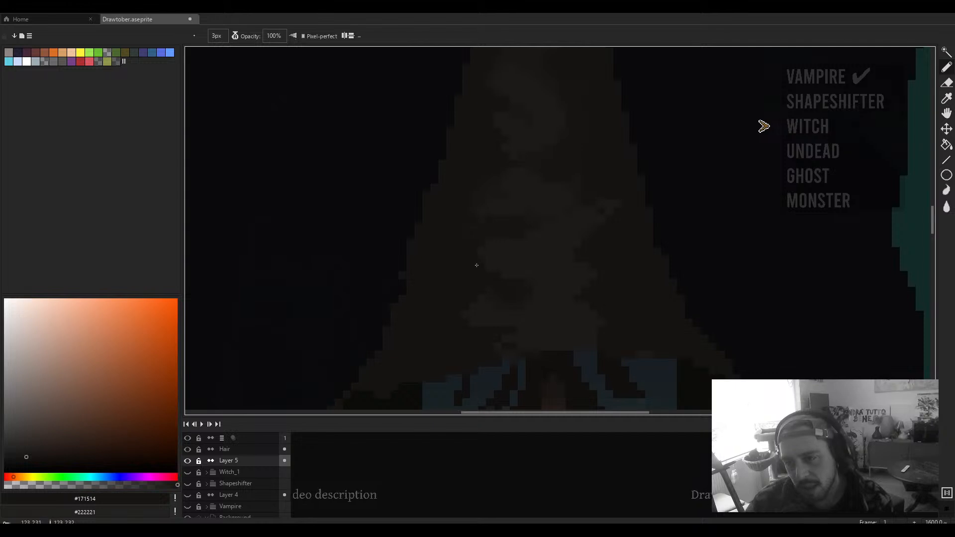
{"action": "left_click_drag", "start_coordinate": [505, 292], "coordinate": [501, 132]}
{"action": "left_click", "coordinate": [501, 132], "text": "alt"}
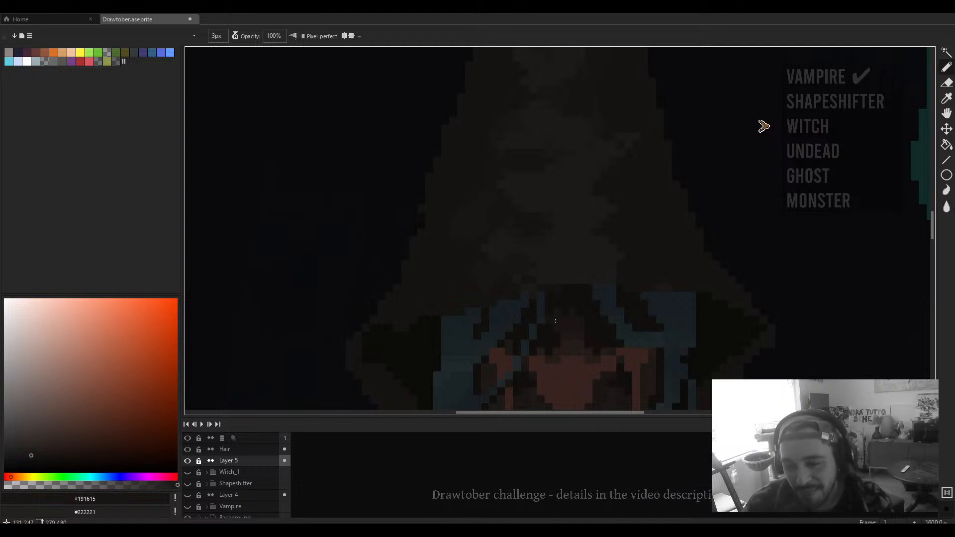
Step: Hide the Hair and Layer 5 layers, show the Witch_1 group, and examine the broom-riding witch as a reference
{"action": "scroll", "coordinate": [375, 312], "scroll_direction": "down", "scroll_amount": 6}
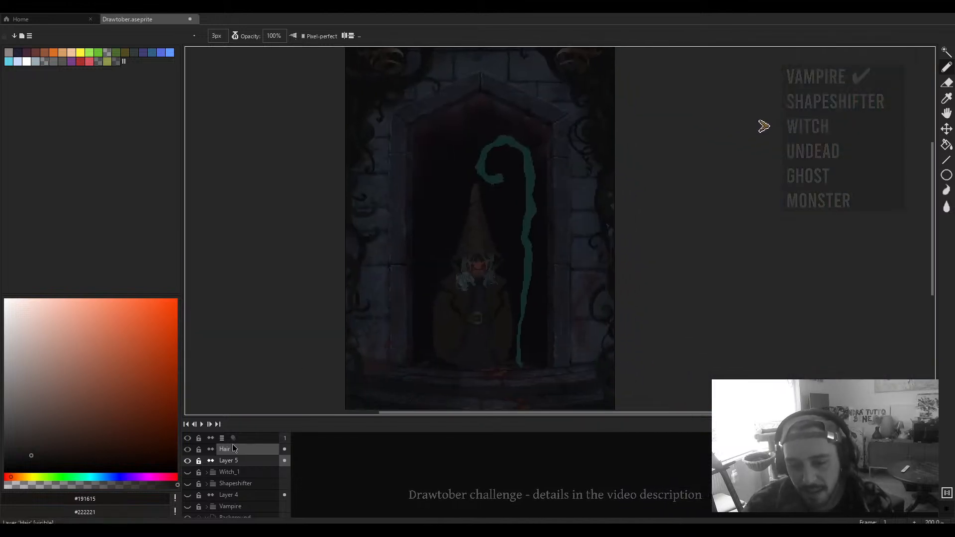
{"action": "left_click_drag", "start_coordinate": [188, 451], "coordinate": [188, 461]}
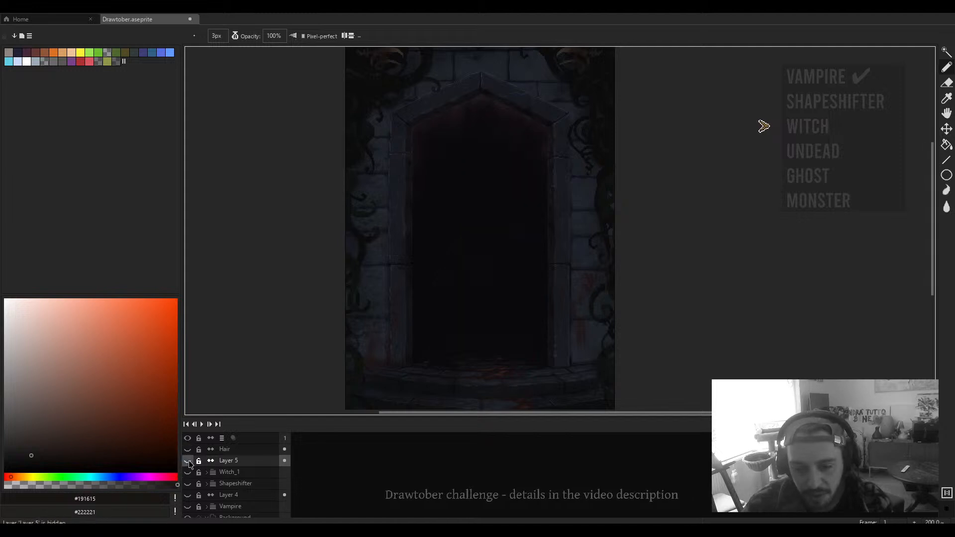
{"action": "left_click", "coordinate": [188, 472]}
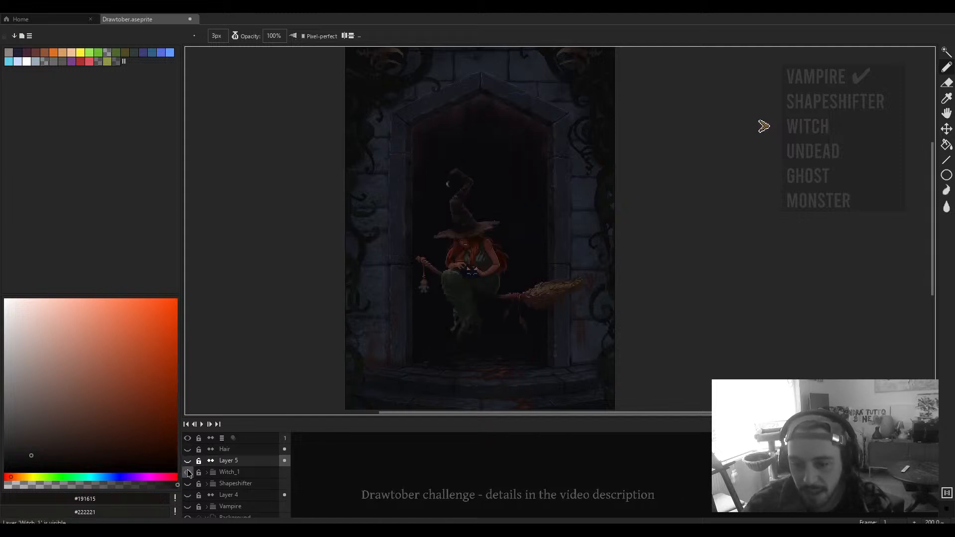
{"action": "scroll", "coordinate": [466, 275], "scroll_direction": "up", "scroll_amount": 1}
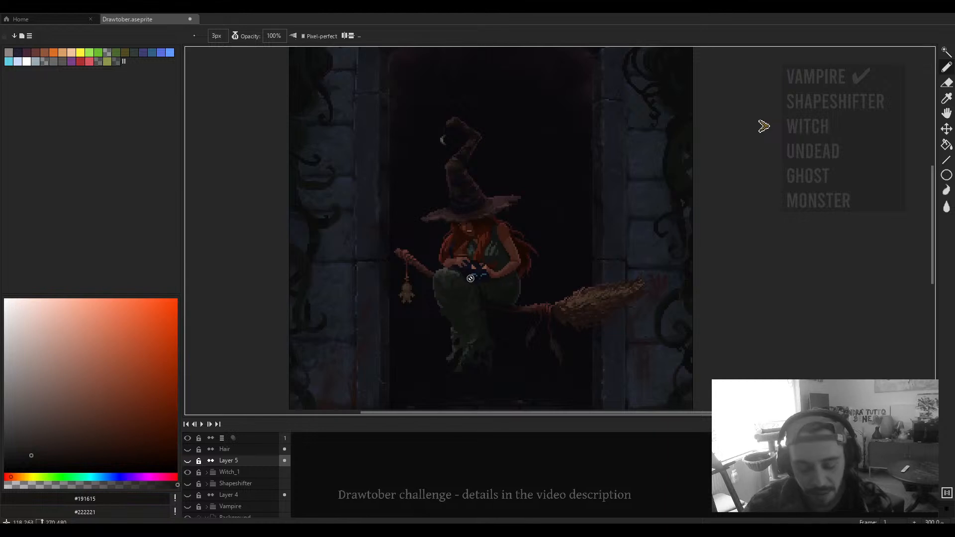
{"action": "key", "text": "ctrl+f"}
{"action": "key", "text": "ctrl+f"}
{"action": "mouse_move", "coordinate": [611, 266]}
{"action": "left_mouse_down"}
{"action": "mouse_move", "coordinate": [606, 281]}
{"action": "mouse_move", "coordinate": [575, 294]}
{"action": "mouse_move", "coordinate": [612, 279]}
{"action": "left_mouse_up"}
{"action": "scroll", "coordinate": [572, 284], "scroll_direction": "down", "scroll_amount": 1}
{"action": "scroll", "coordinate": [531, 284], "scroll_direction": "up", "scroll_amount": 1}
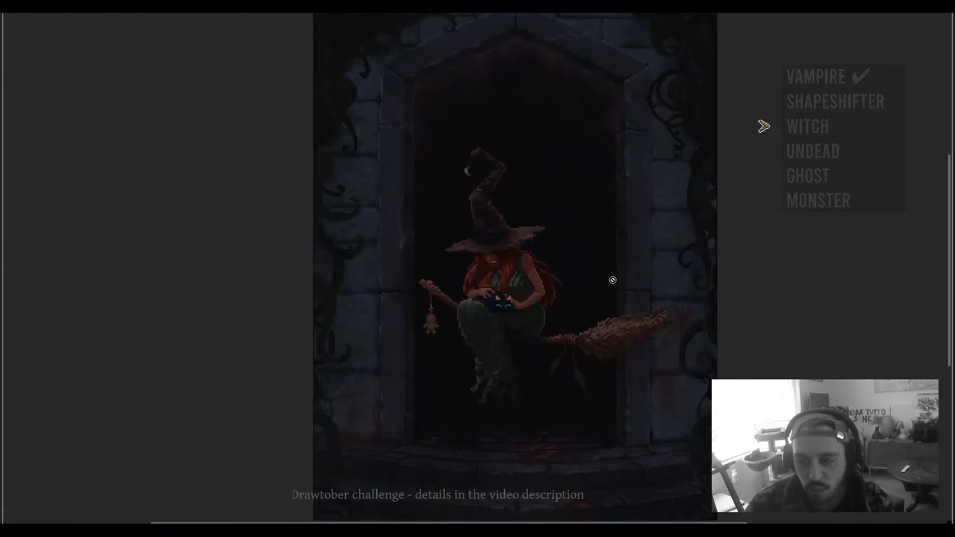
{"action": "key", "text": "ctrl+f"}
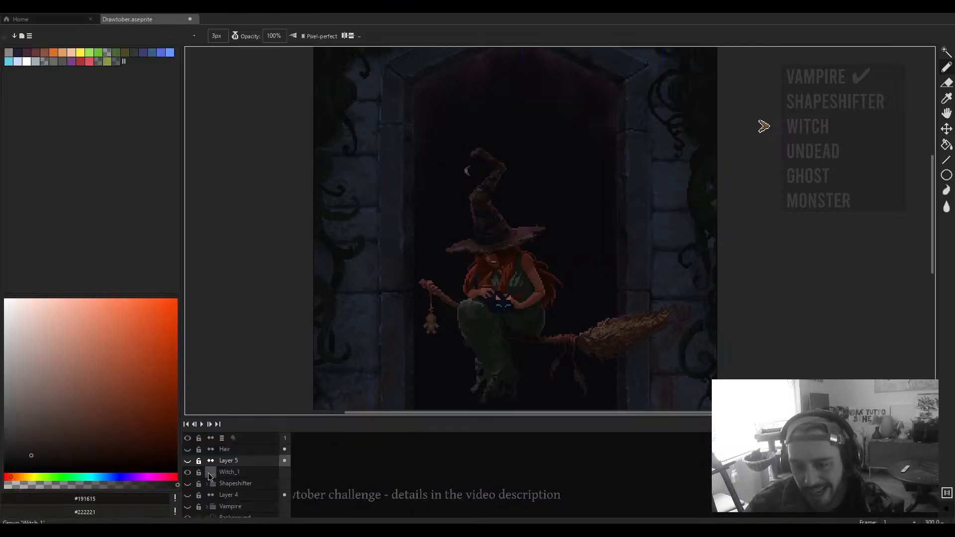
Step: Hide Witch_1, show Layer 5 and Hair again, and compare the hooded witch with the earlier version
{"action": "left_click", "coordinate": [187, 472]}
{"action": "left_click", "coordinate": [188, 461]}
{"action": "left_click", "coordinate": [188, 449]}
{"action": "scroll", "coordinate": [471, 317], "scroll_direction": "down", "scroll_amount": 2}
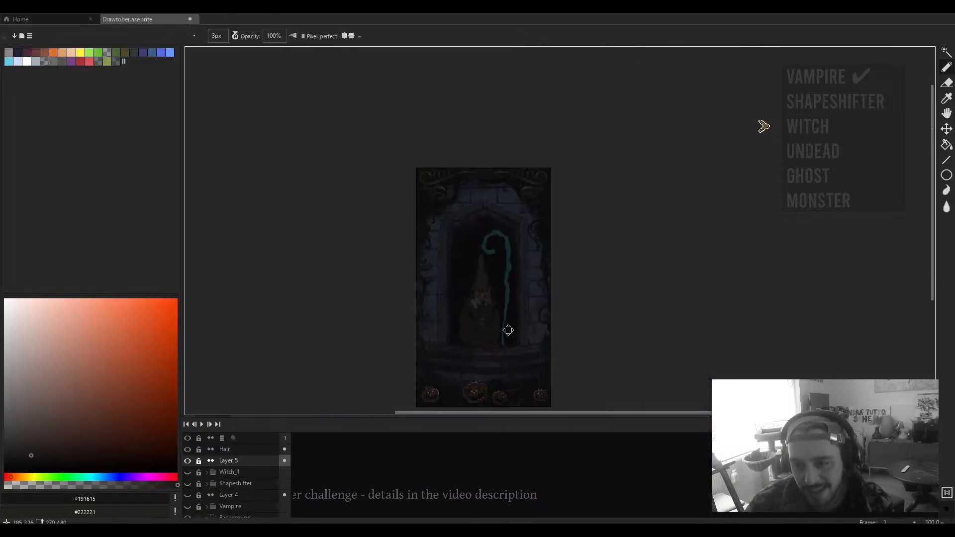
{"action": "scroll", "coordinate": [483, 279], "scroll_direction": "up", "scroll_amount": 4}
{"action": "scroll", "coordinate": [482, 287], "scroll_direction": "up", "scroll_amount": 3}
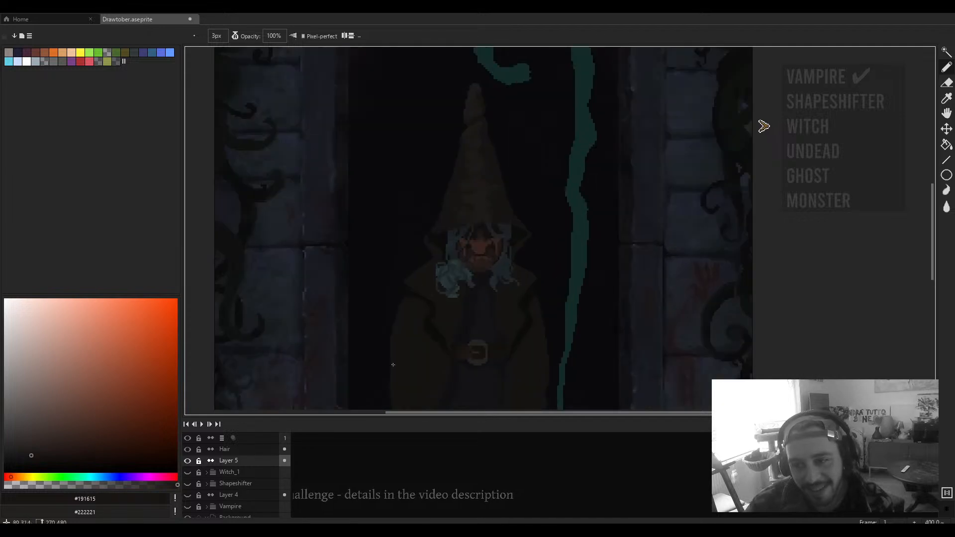
Step: Show Witch_1 in place of the hooded witch's layers and sample the dark green #131513 from its trousers
{"action": "left_click", "coordinate": [187, 452]}
{"action": "left_click", "coordinate": [188, 472]}
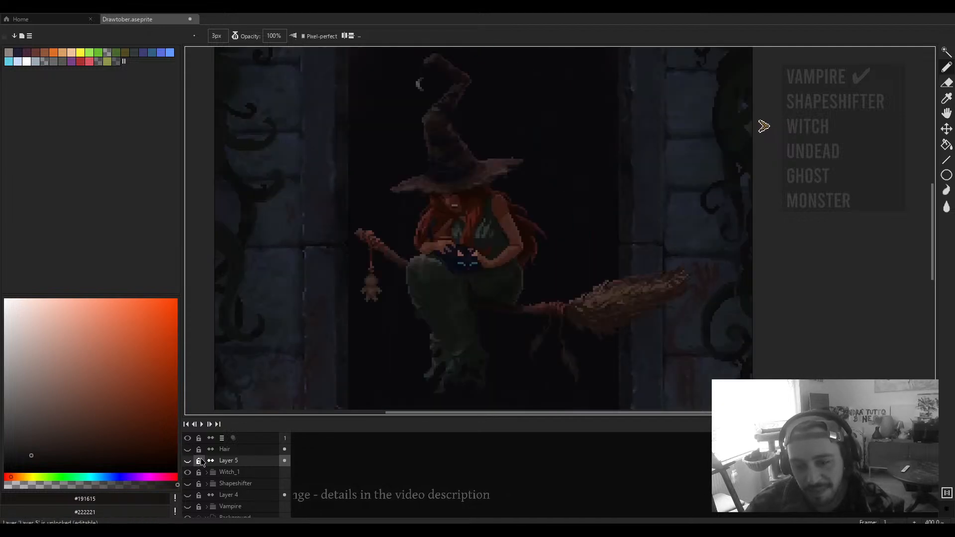
{"action": "scroll", "coordinate": [453, 303], "scroll_direction": "down", "scroll_amount": 3}
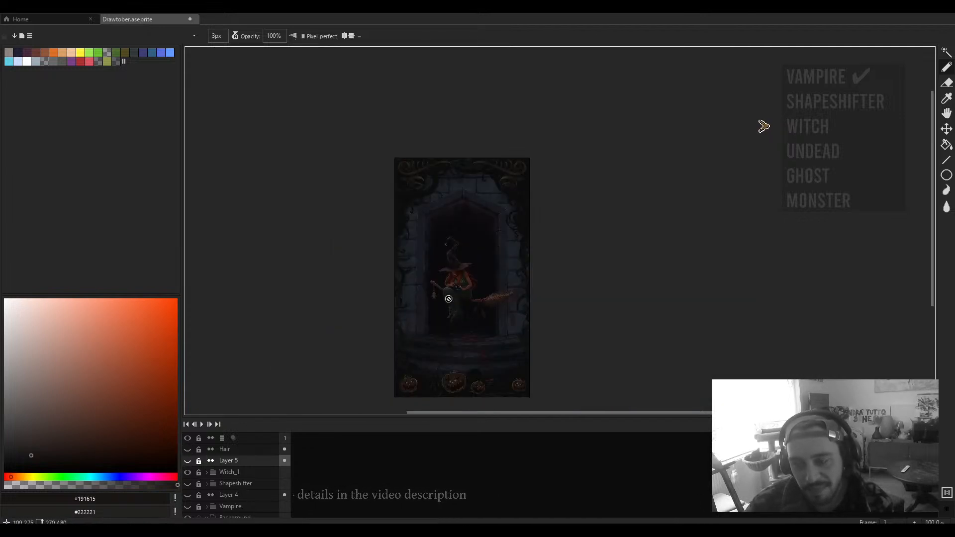
{"action": "scroll", "coordinate": [453, 303], "scroll_direction": "up", "scroll_amount": 2}
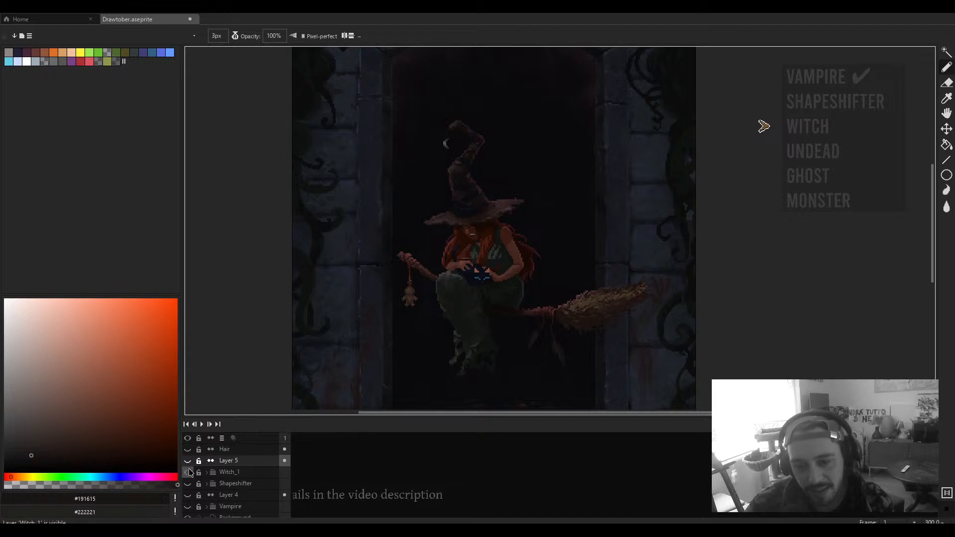
{"action": "scroll", "coordinate": [440, 305], "scroll_direction": "up", "scroll_amount": 2}
{"action": "left_click", "coordinate": [439, 305], "text": "alt"}
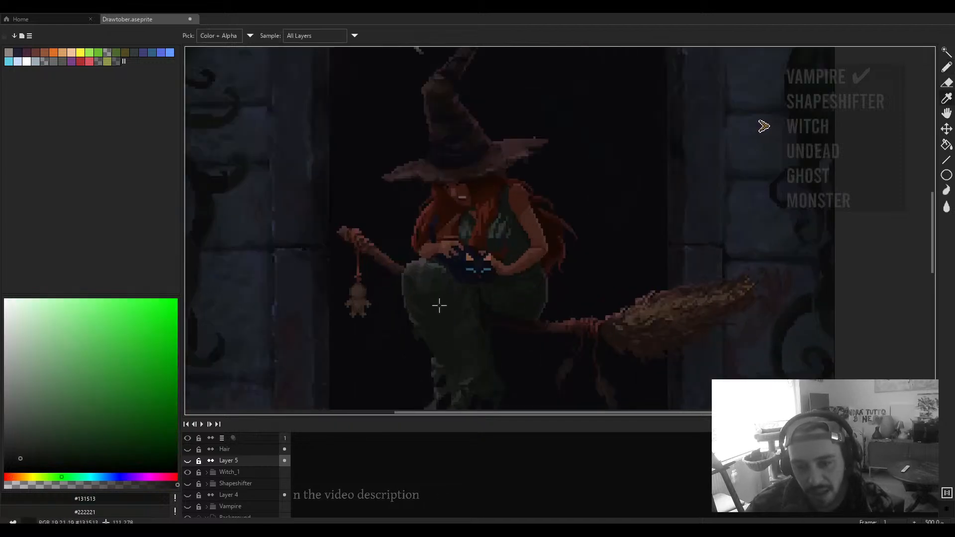
Step: Hide the Witch_1 group, make Layer 5 and Hair visible again, and return to the pencil
{"action": "left_click", "coordinate": [189, 472]}
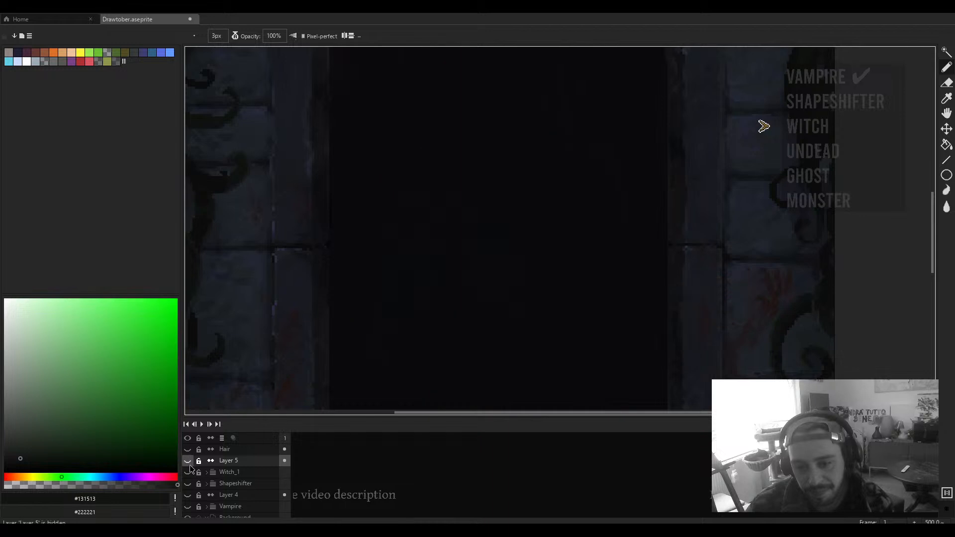
{"action": "left_click", "coordinate": [188, 461]}
{"action": "left_click", "coordinate": [187, 449]}
{"action": "scroll", "coordinate": [435, 339], "scroll_direction": "down", "scroll_amount": 3}
{"action": "key", "text": "v"}
{"action": "key", "text": "b"}
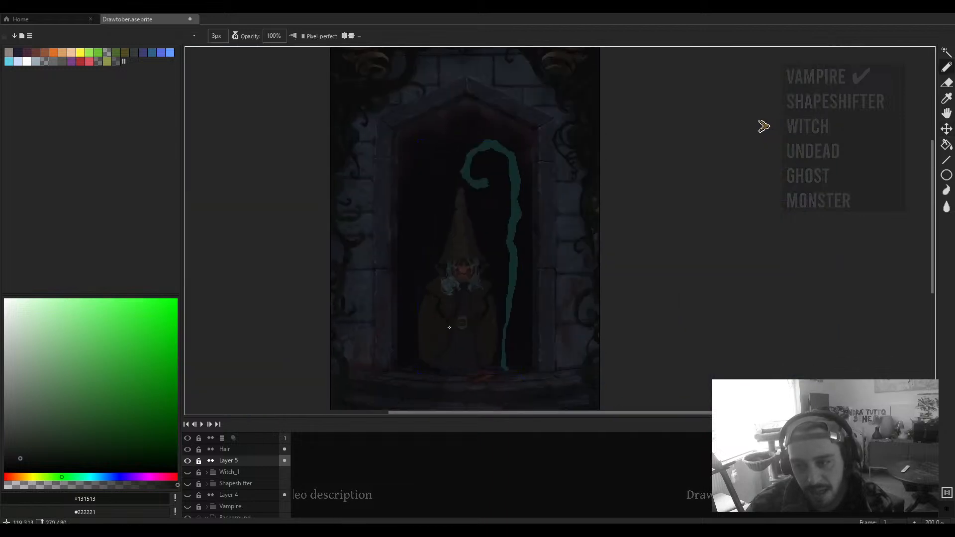
Step: Select the base brown of the witch's hat and cloak on Layer 5 with the Magic Wand
{"action": "scroll", "coordinate": [443, 332], "scroll_direction": "up", "scroll_amount": 2}
{"action": "left_click_drag", "start_coordinate": [473, 179], "coordinate": [456, 212]}
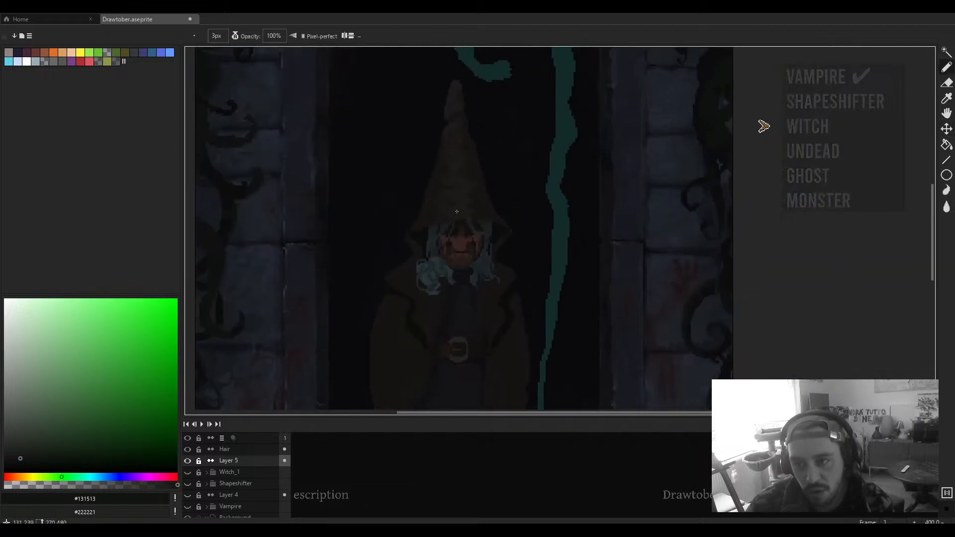
{"action": "scroll", "coordinate": [454, 209], "scroll_direction": "down", "scroll_amount": 2}
{"action": "scroll", "coordinate": [456, 199], "scroll_direction": "up", "scroll_amount": 3}
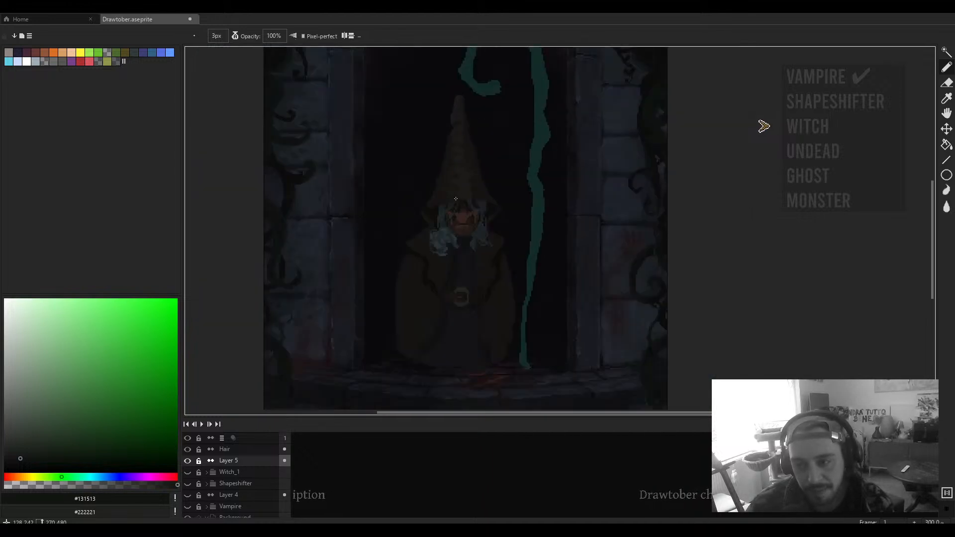
{"action": "scroll", "coordinate": [455, 199], "scroll_direction": "down", "scroll_amount": 2}
{"action": "scroll", "coordinate": [455, 198], "scroll_direction": "up", "scroll_amount": 2}
{"action": "key", "text": "w"}
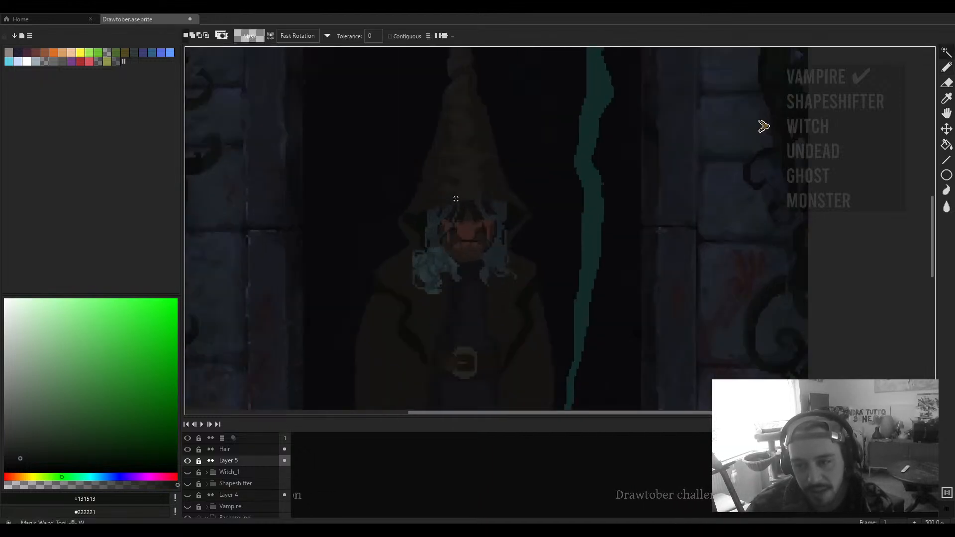
{"action": "left_click", "coordinate": [398, 342]}
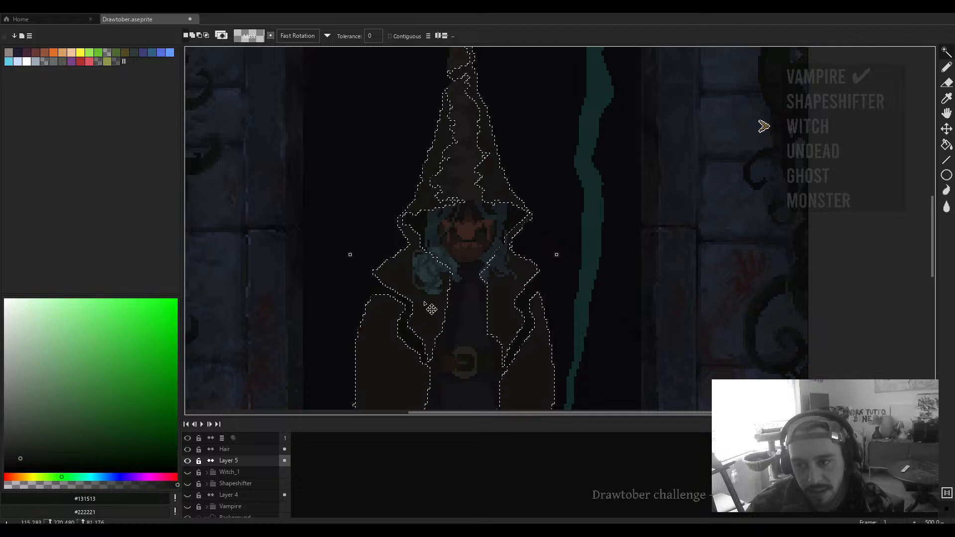
{"action": "scroll", "coordinate": [435, 308], "scroll_direction": "down", "scroll_amount": 1}
{"action": "scroll", "coordinate": [435, 299], "scroll_direction": "up", "scroll_amount": 4}
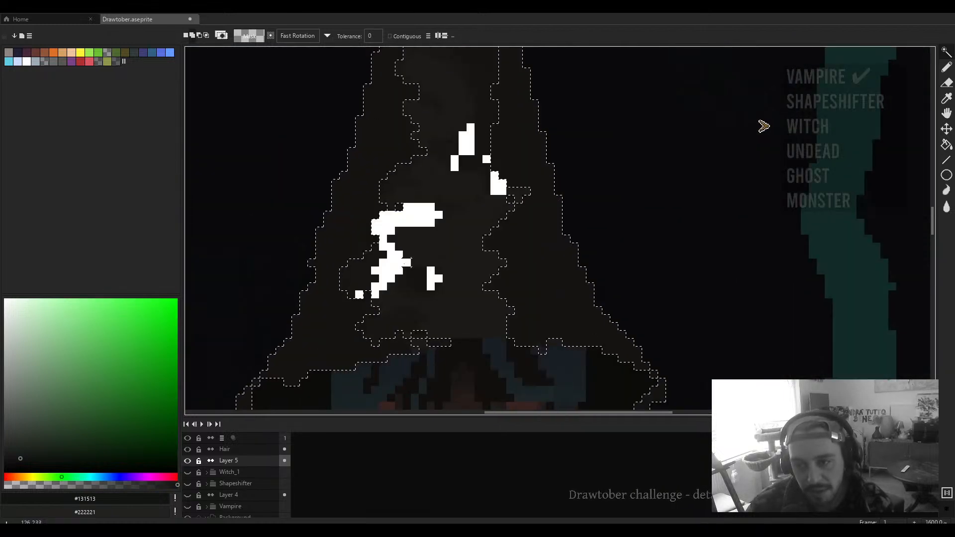
Step: Extend the selection with the hat's fold shades until it covers the whole hat and cloak, and check it against Layer 5
{"action": "left_click", "coordinate": [374, 271], "text": "ctrl+shift"}
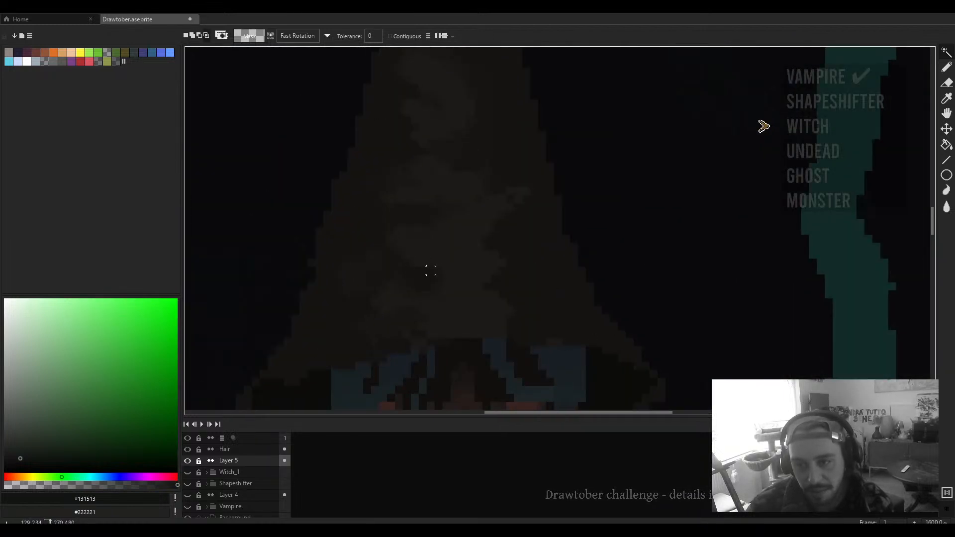
{"action": "left_click", "coordinate": [416, 277], "text": "shift"}
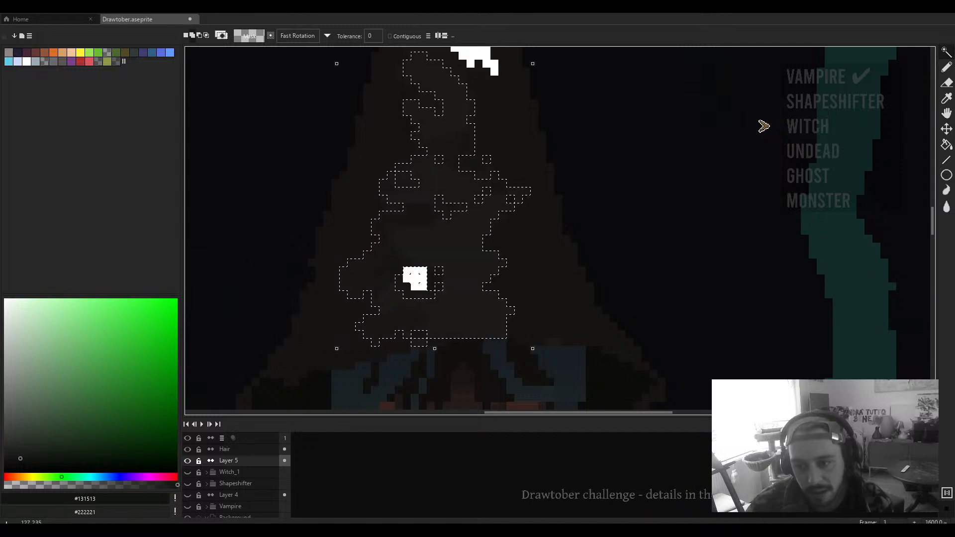
{"action": "left_click", "coordinate": [501, 252], "text": "shift"}
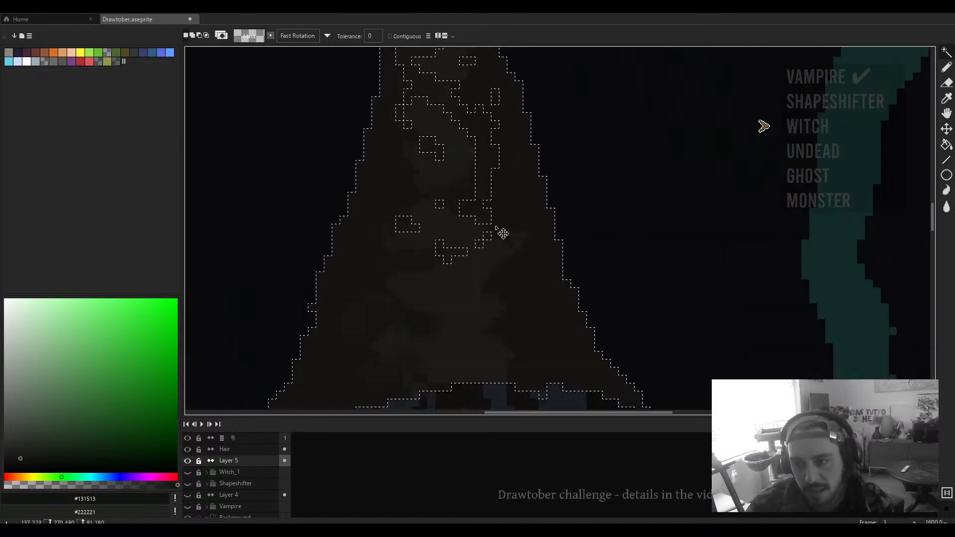
{"action": "scroll", "coordinate": [496, 303], "scroll_direction": "down", "scroll_amount": 4}
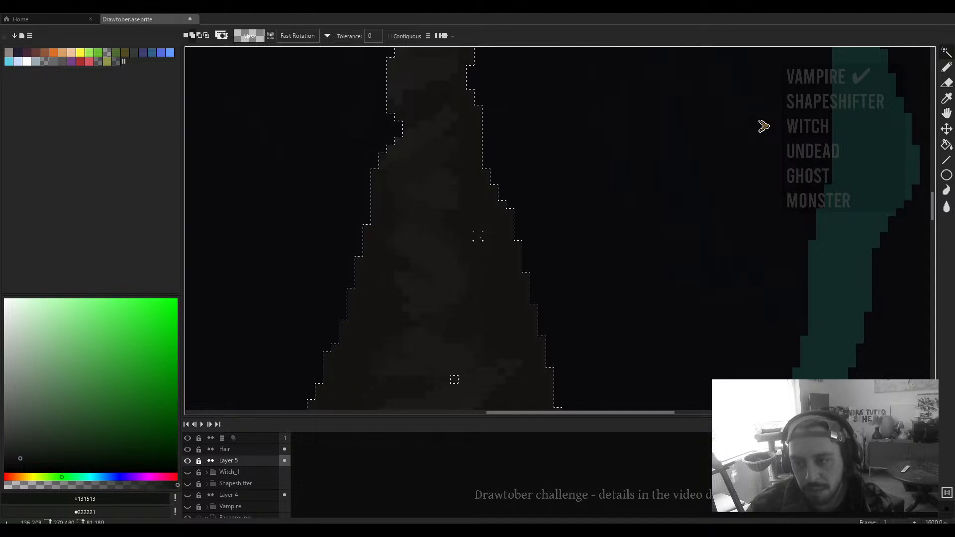
{"action": "scroll", "coordinate": [436, 276], "scroll_direction": "up", "scroll_amount": 4}
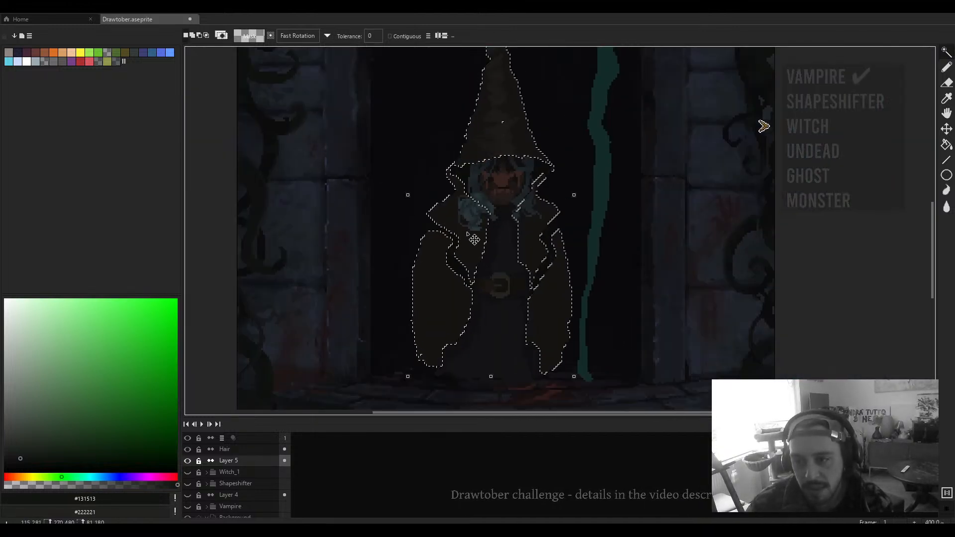
{"action": "scroll", "coordinate": [436, 276], "scroll_direction": "down", "scroll_amount": 4}
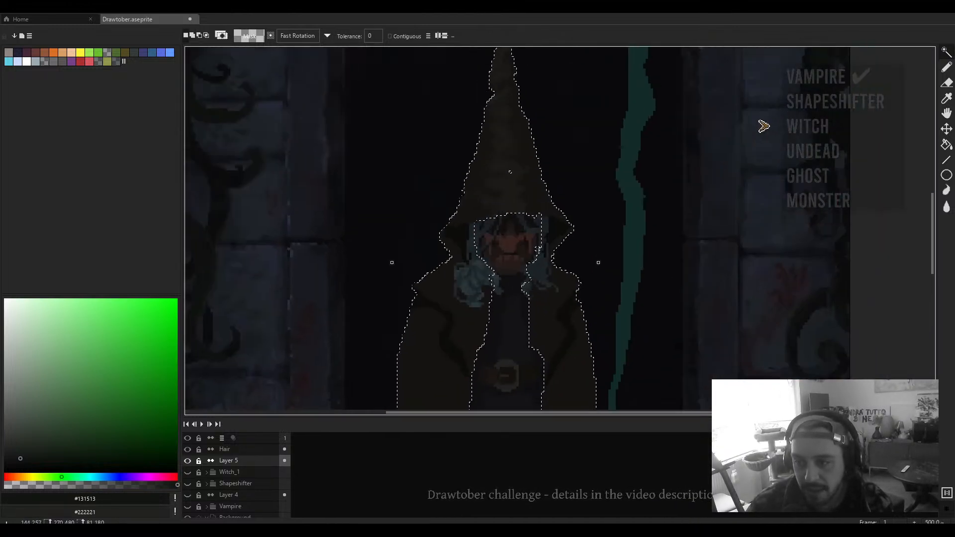
{"action": "scroll", "coordinate": [550, 256], "scroll_direction": "up", "scroll_amount": 2}
{"action": "scroll", "coordinate": [544, 250], "scroll_direction": "down", "scroll_amount": 1}
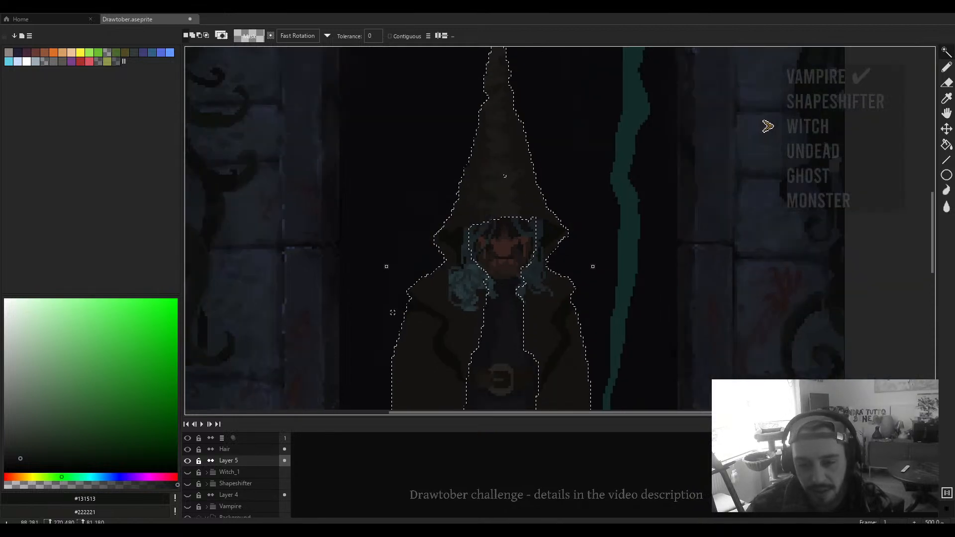
{"action": "left_click", "coordinate": [189, 461]}
{"action": "left_click", "coordinate": [188, 461]}
{"action": "scroll", "coordinate": [432, 252], "scroll_direction": "down", "scroll_amount": 2}
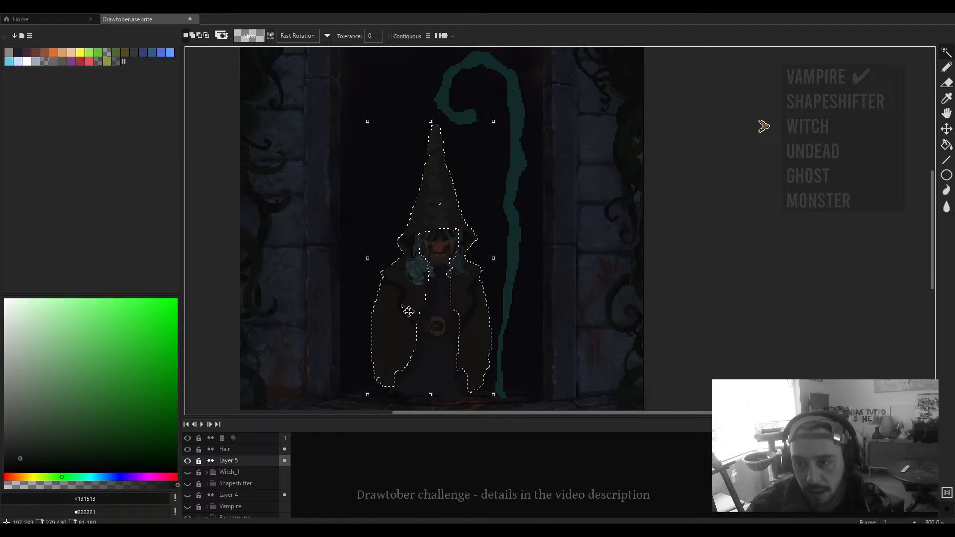
Step: Add a new layer above Layer 5, fill the selected hat and cloak with #131513, and deselect
{"action": "key", "text": "b"}
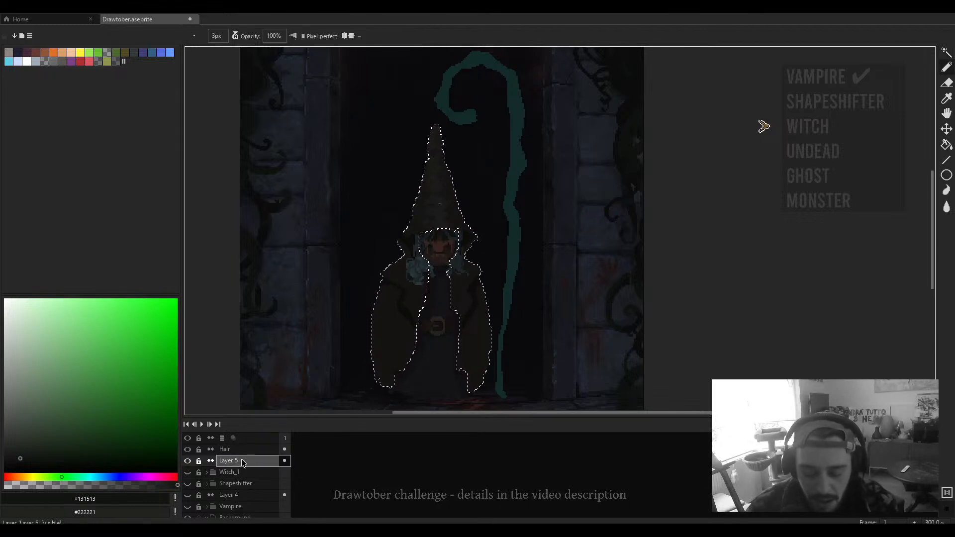
{"action": "key", "text": "shift+n"}
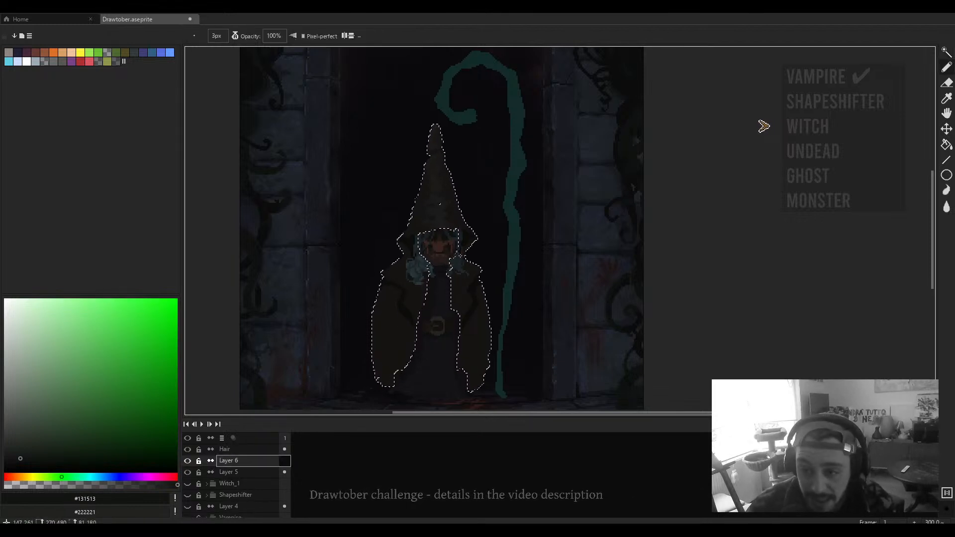
{"action": "scroll", "coordinate": [437, 279], "scroll_direction": "up", "scroll_amount": 9}
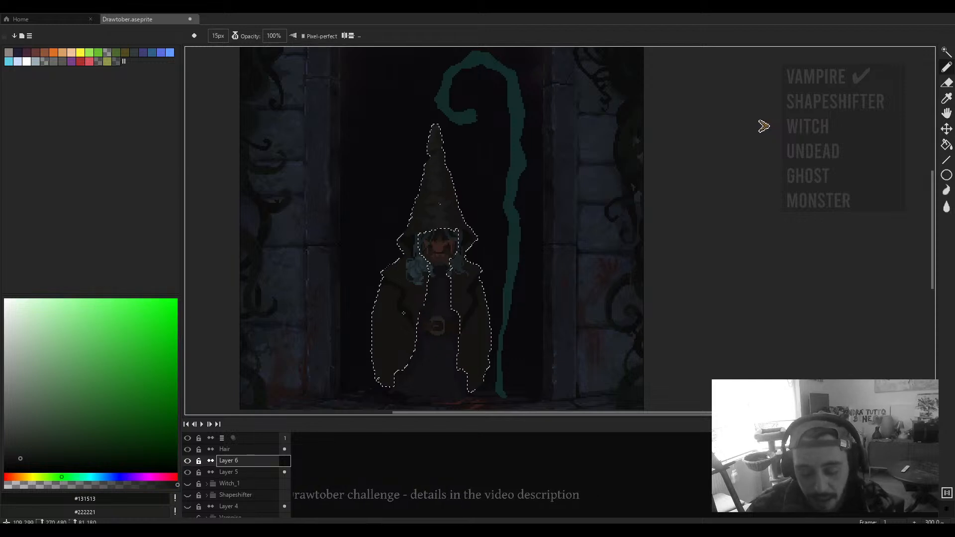
{"action": "key", "text": "g"}
{"action": "left_click", "coordinate": [396, 315]}
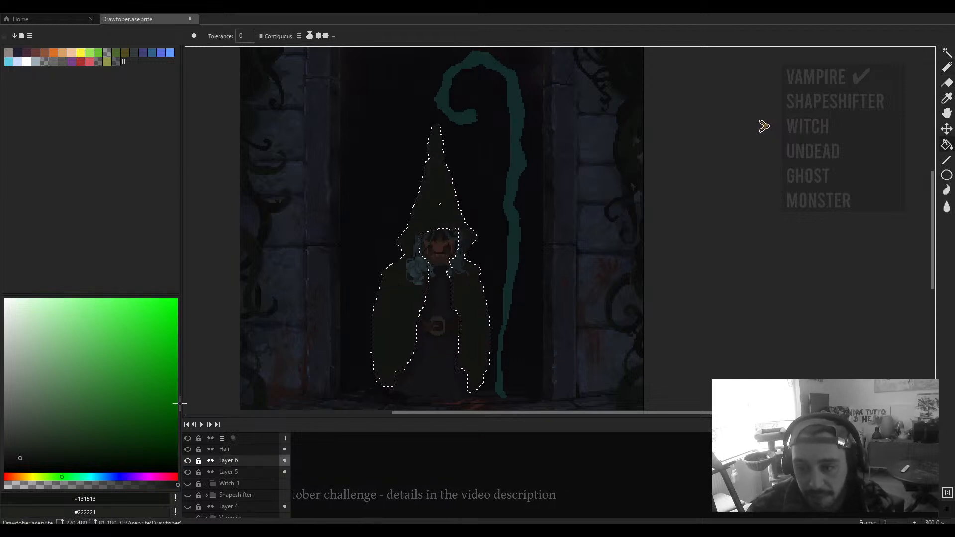
{"action": "key", "text": "ctrl+d"}
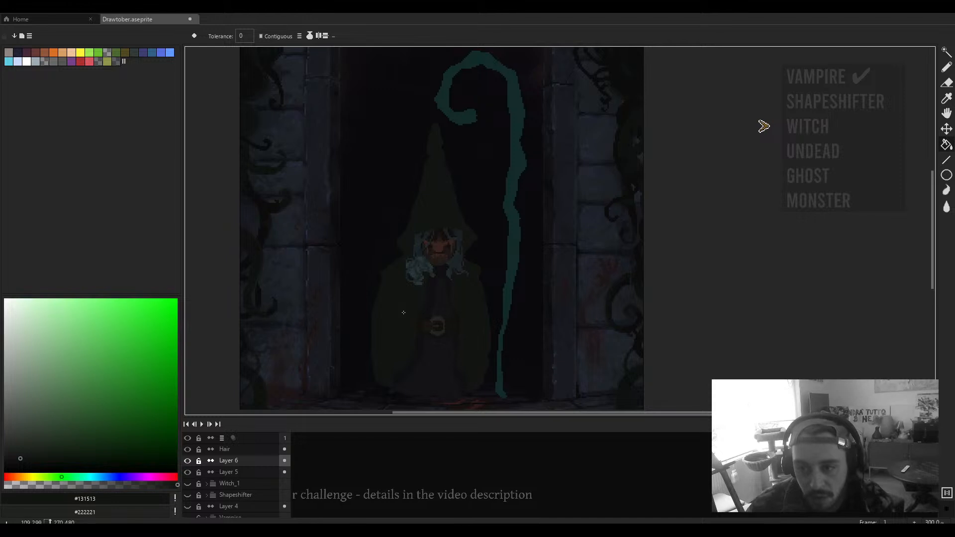
Step: Try the Overlay and Soft Light blend modes on Layer 6
{"action": "double_click", "coordinate": [247, 461]}
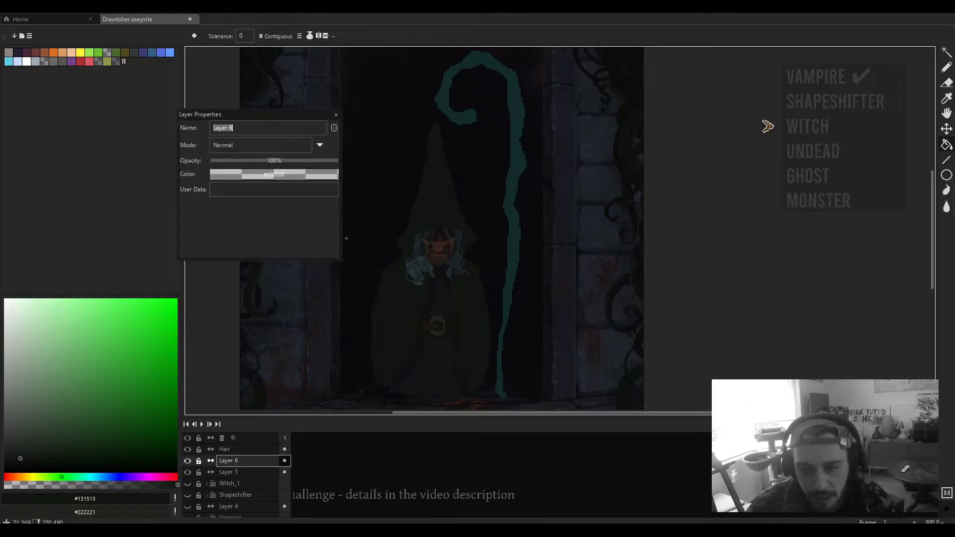
{"action": "left_click", "coordinate": [264, 145]}
{"action": "left_click", "coordinate": [233, 230]}
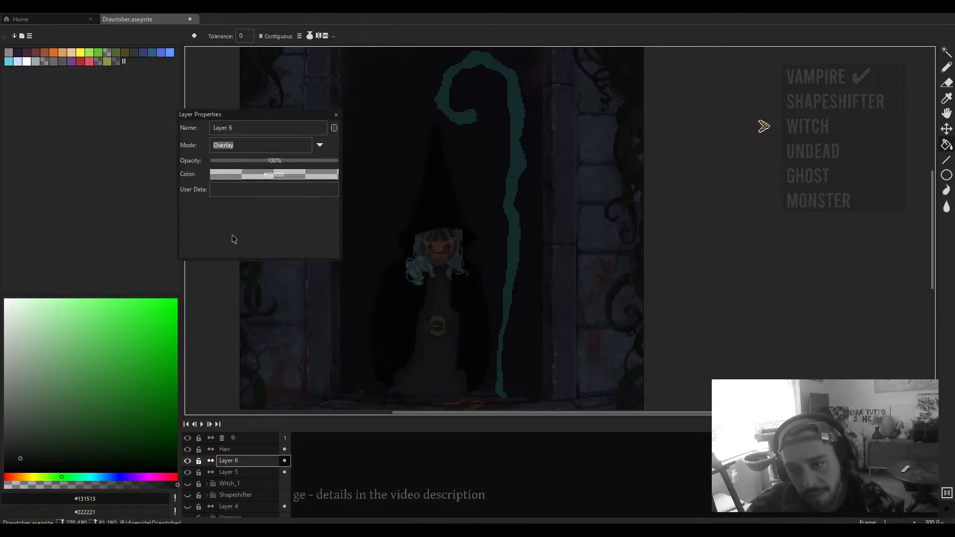
{"action": "left_click", "coordinate": [250, 149]}
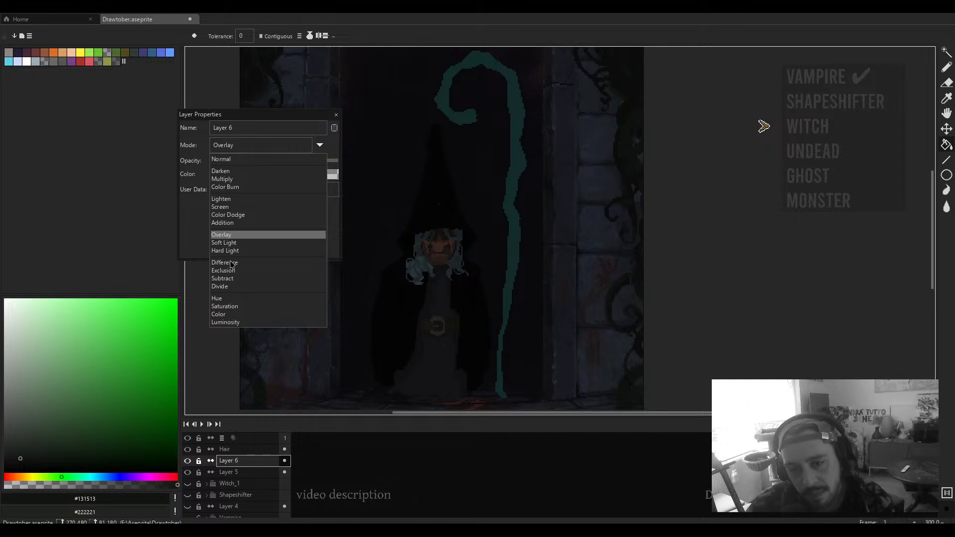
{"action": "left_click", "coordinate": [231, 243]}
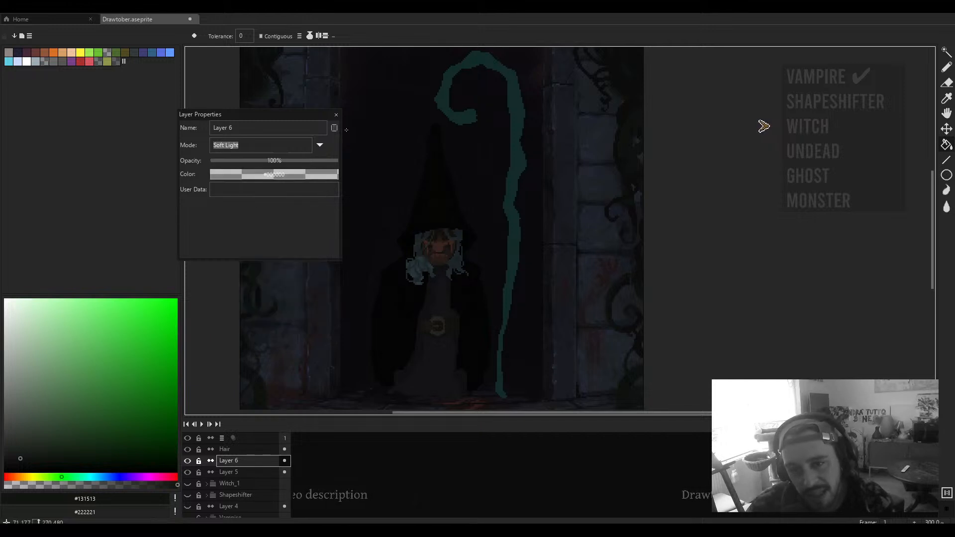
Step: Set Layer 6's blend mode to Hue and check the tinted hat and cloak on the canvas
{"action": "left_click", "coordinate": [277, 146]}
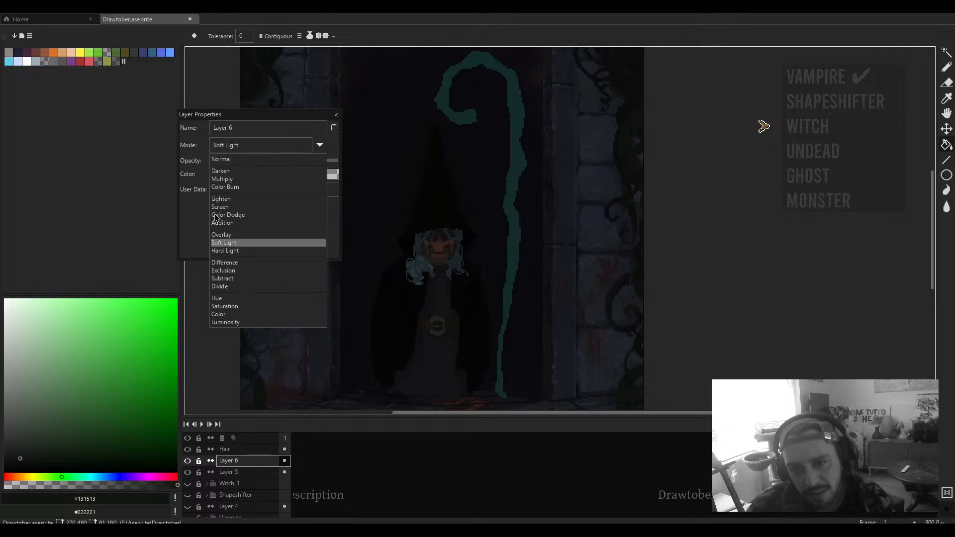
{"action": "left_click", "coordinate": [226, 315]}
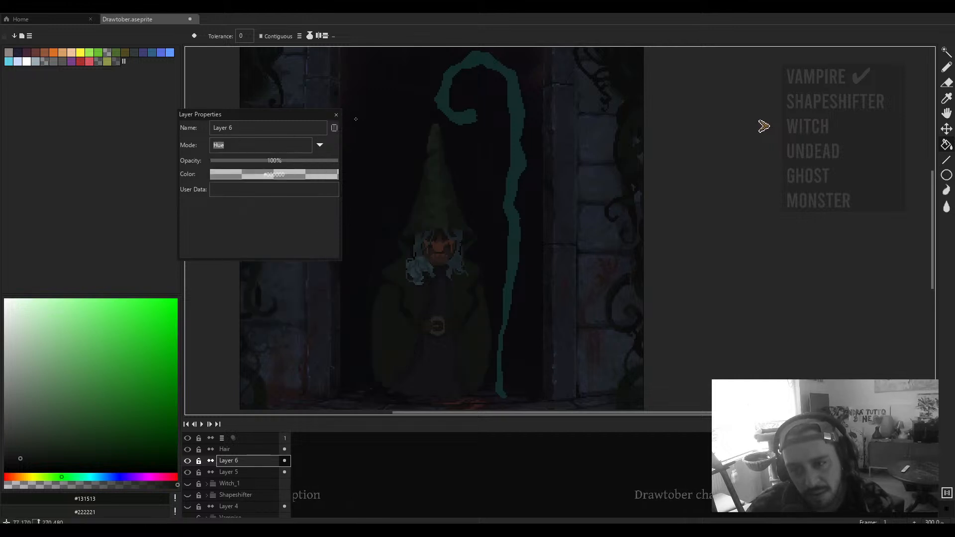
{"action": "left_click", "coordinate": [338, 115]}
{"action": "scroll", "coordinate": [339, 116], "scroll_direction": "down", "scroll_amount": 3}
{"action": "scroll", "coordinate": [348, 116], "scroll_direction": "up", "scroll_amount": 3}
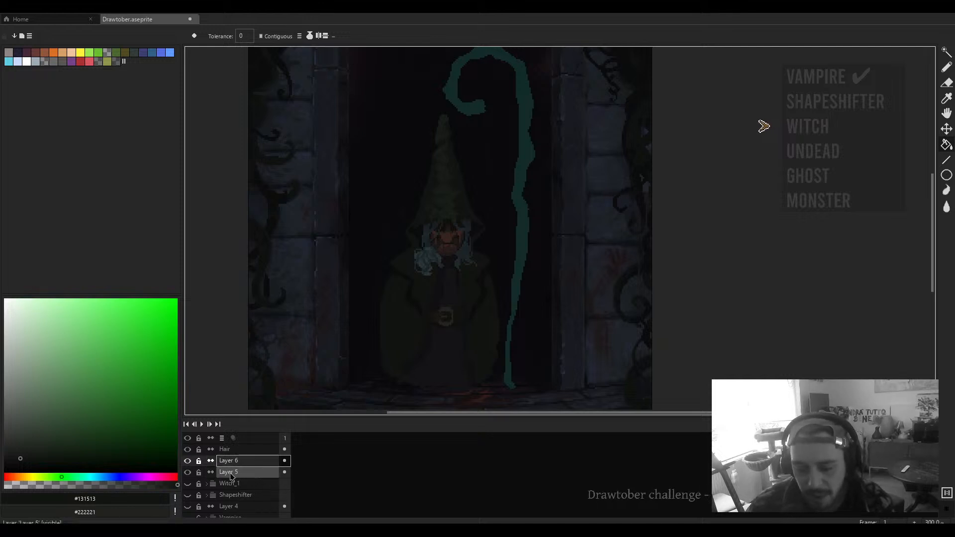
Step: Lower Layer 6's opacity to 73% and merge it down into Layer 5
{"action": "double_click", "coordinate": [264, 462]}
{"action": "left_click", "coordinate": [318, 160]}
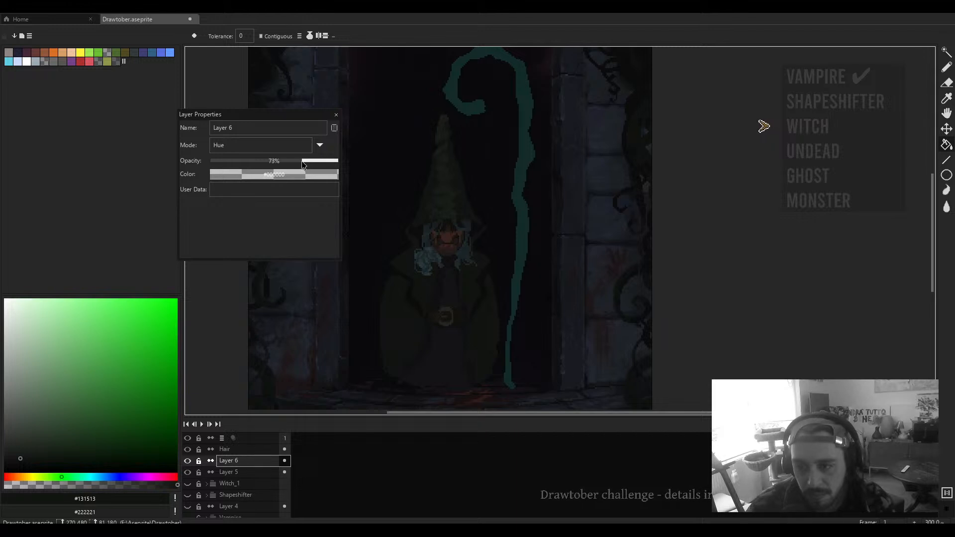
{"action": "left_click", "coordinate": [337, 115]}
{"action": "scroll", "coordinate": [374, 400], "scroll_direction": "down", "scroll_amount": 1}
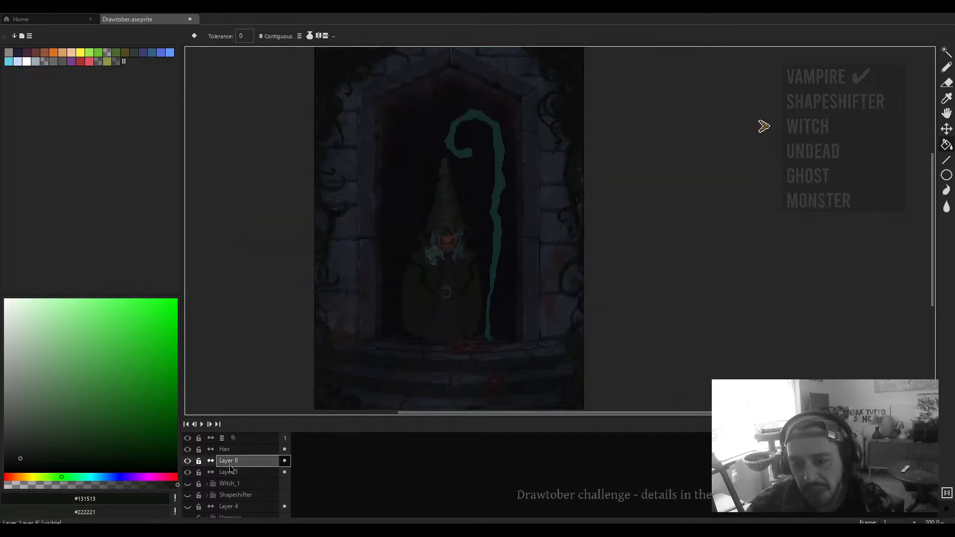
{"action": "right_click", "coordinate": [233, 466]}
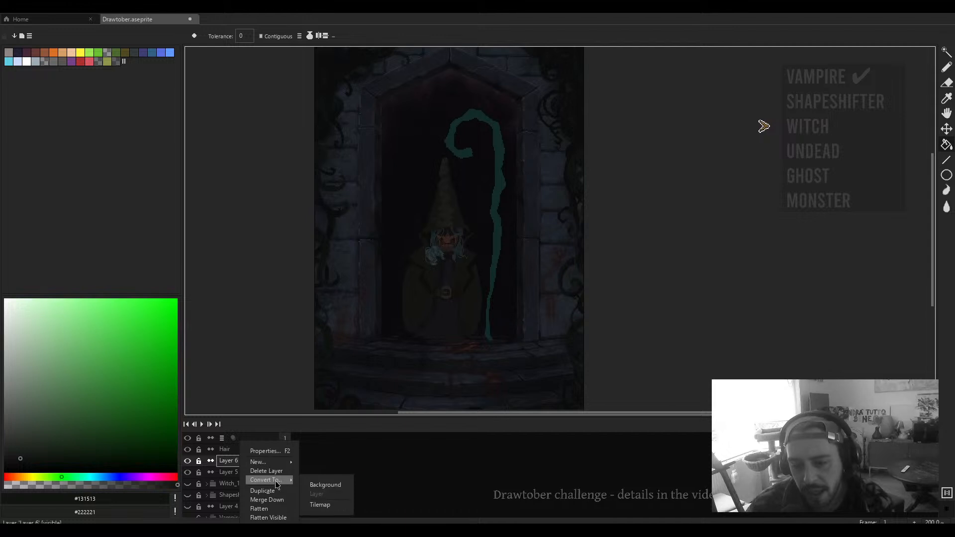
{"action": "left_click", "coordinate": [272, 500]}
Step: Return to the pencil with a 1 px brush and look over the recoloured hat and cloak
{"action": "scroll", "coordinate": [459, 257], "scroll_direction": "up", "scroll_amount": 7}
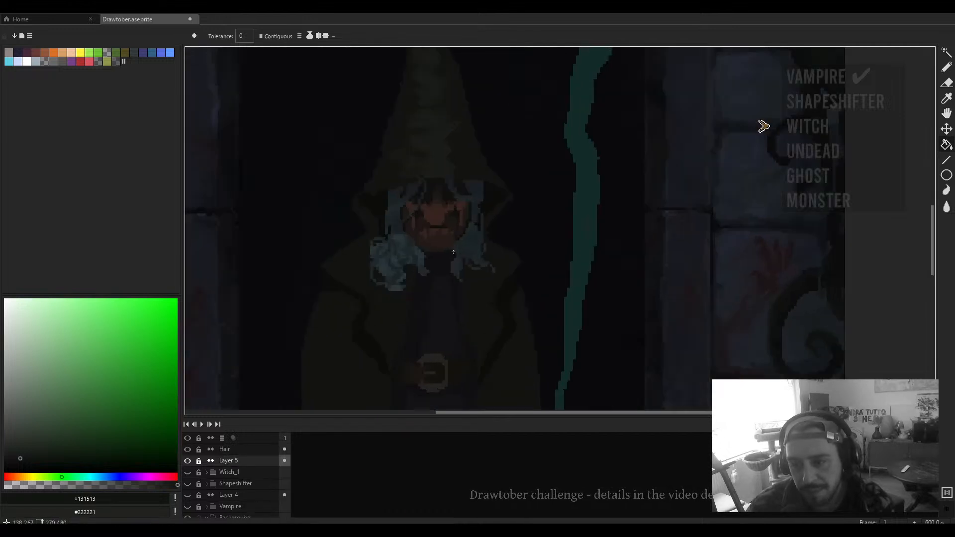
{"action": "left_click_drag", "start_coordinate": [459, 257], "coordinate": [435, 320]}
{"action": "key", "text": "b"}
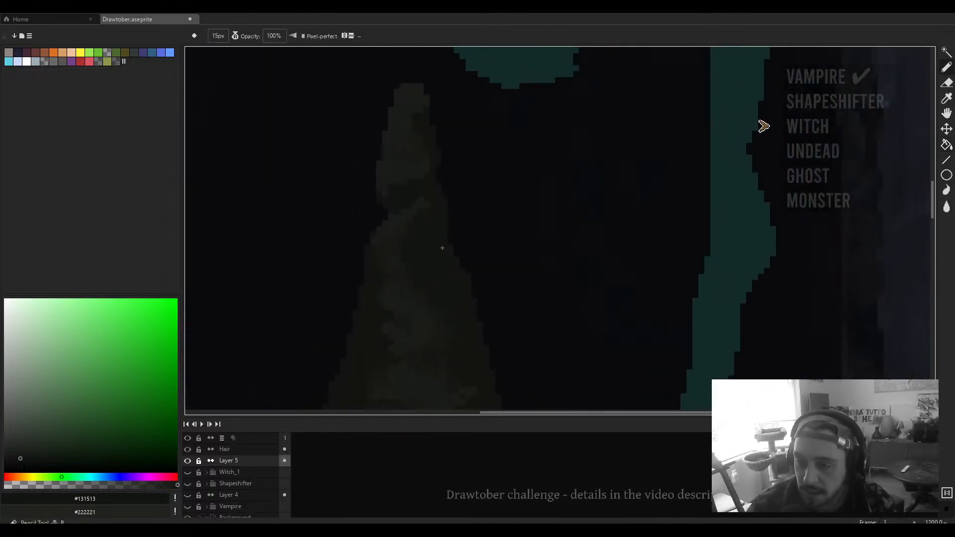
{"action": "left_click_drag", "start_coordinate": [441, 247], "coordinate": [443, 295]}
{"action": "scroll", "coordinate": [432, 289], "scroll_direction": "down", "scroll_amount": 9}
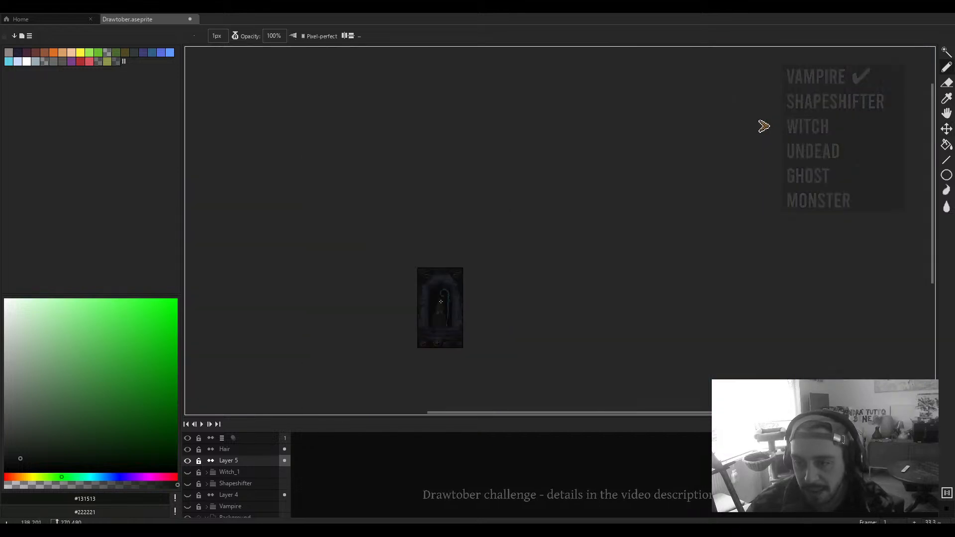
{"action": "key", "text": "minus"}
{"action": "scroll", "coordinate": [440, 285], "scroll_direction": "up", "scroll_amount": 5}
{"action": "scroll", "coordinate": [443, 283], "scroll_direction": "down", "scroll_amount": 5}
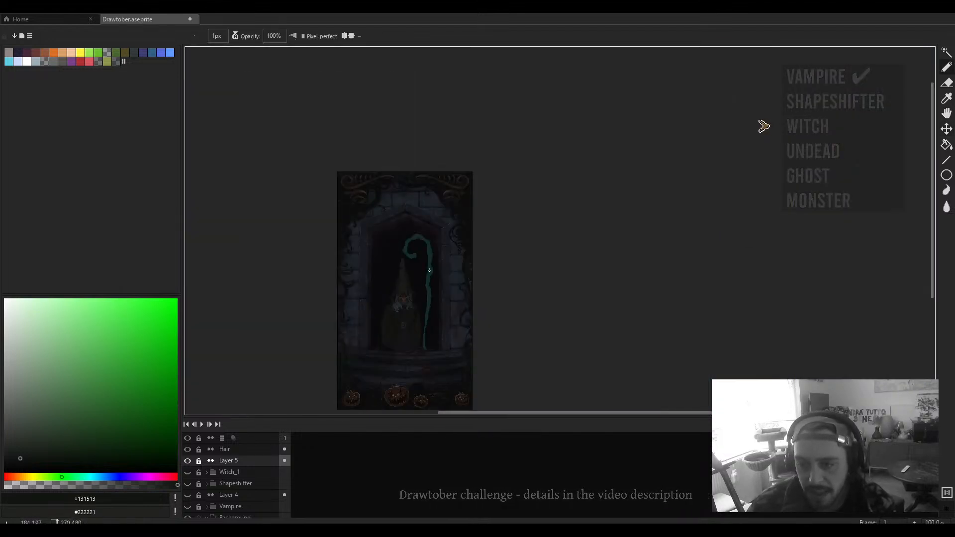
Step: Select the whole teal staff on Layer 5 with the Magic Wand
{"action": "scroll", "coordinate": [433, 258], "scroll_direction": "up", "scroll_amount": 5}
{"action": "key", "text": "w"}
{"action": "left_click", "coordinate": [431, 253]}
{"action": "scroll", "coordinate": [437, 260], "scroll_direction": "down", "scroll_amount": 5}
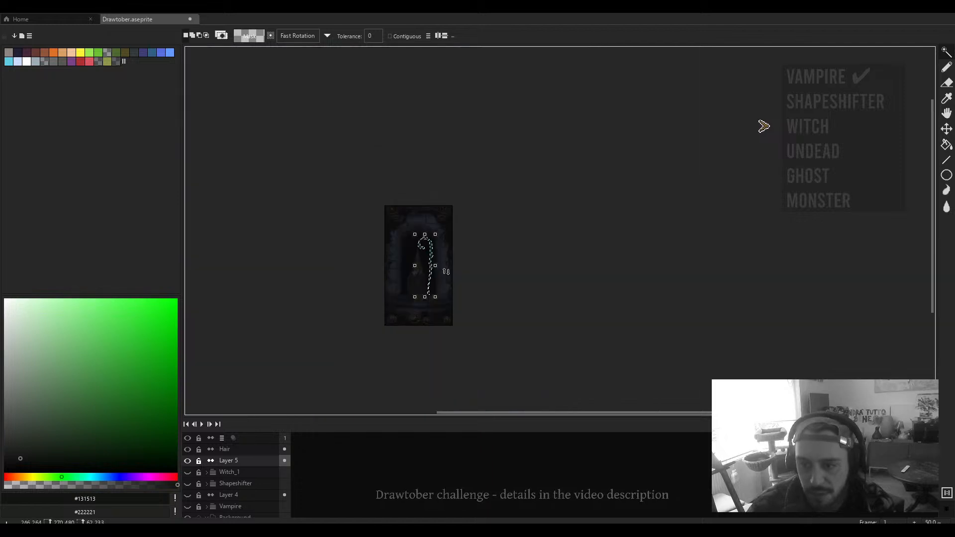
{"action": "scroll", "coordinate": [438, 264], "scroll_direction": "up", "scroll_amount": 3}
Step: Recolour the selected staff with Hue/Saturation at H 141, S -70 and V -58, and clear the selection
{"action": "key", "text": "ctrl+u"}
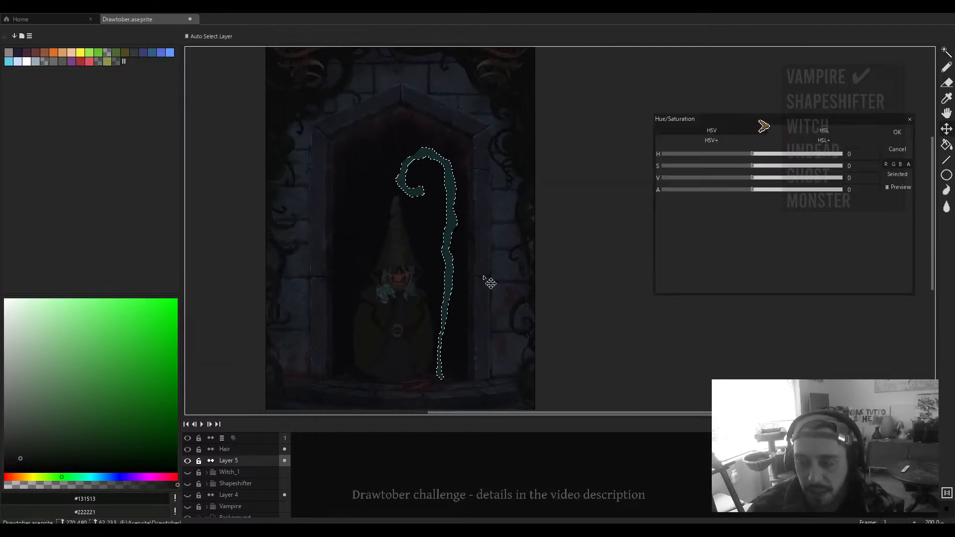
{"action": "left_click_drag", "start_coordinate": [752, 166], "coordinate": [731, 181]}
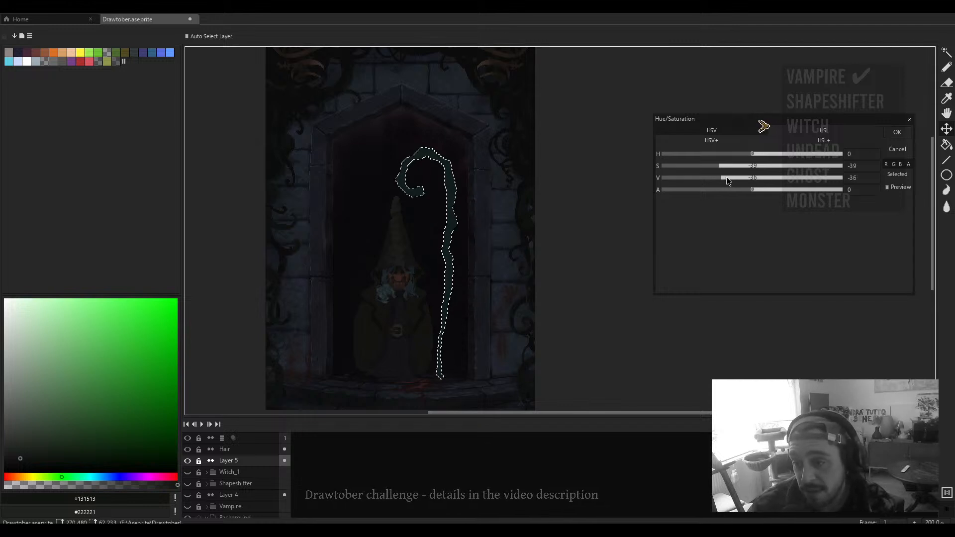
{"action": "scroll", "coordinate": [433, 200], "scroll_direction": "up", "scroll_amount": 2}
{"action": "mouse_move", "coordinate": [709, 177]}
{"action": "left_mouse_down"}
{"action": "mouse_move", "coordinate": [689, 178]}
{"action": "mouse_move", "coordinate": [783, 166]}
{"action": "mouse_move", "coordinate": [707, 177]}
{"action": "left_mouse_up"}
{"action": "left_click_drag", "start_coordinate": [761, 166], "coordinate": [820, 151]}
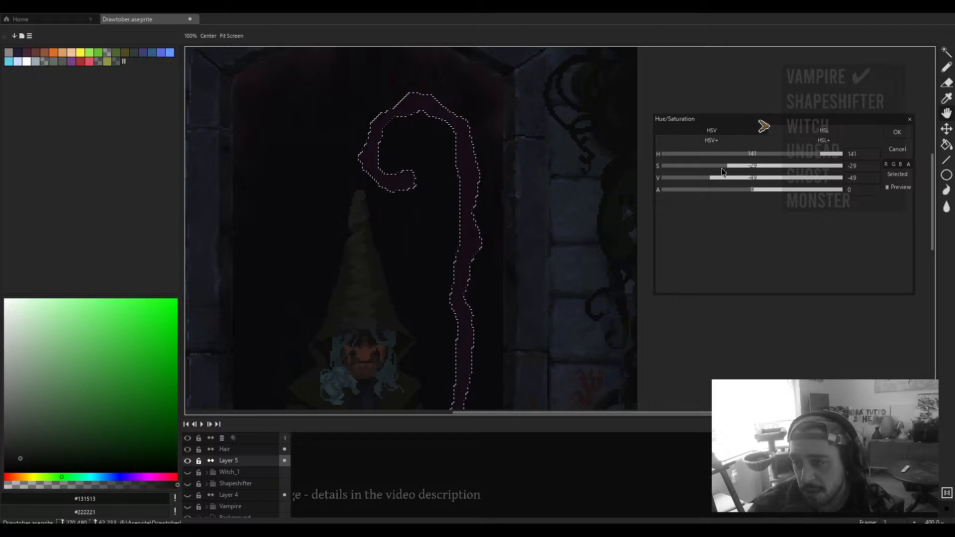
{"action": "left_click_drag", "start_coordinate": [721, 168], "coordinate": [702, 178]}
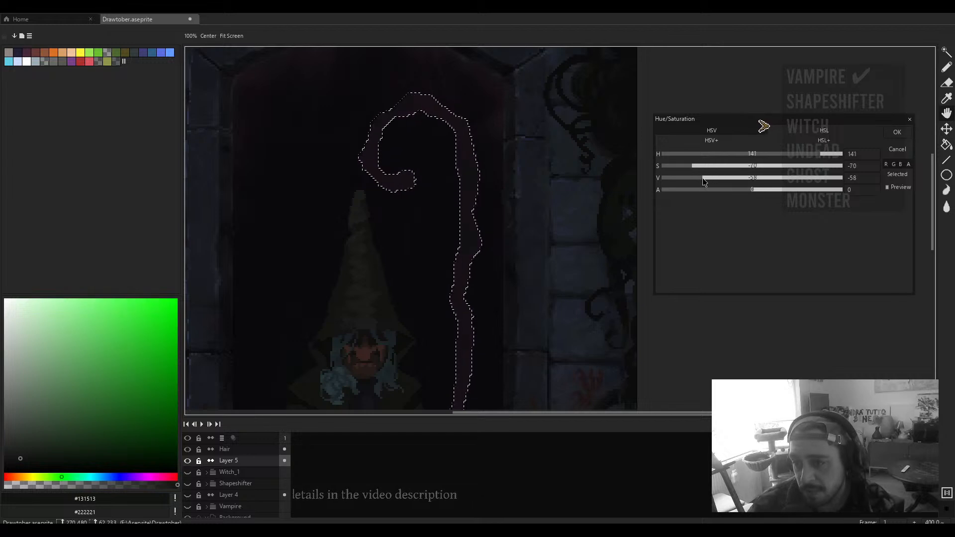
{"action": "scroll", "coordinate": [429, 273], "scroll_direction": "down", "scroll_amount": 1}
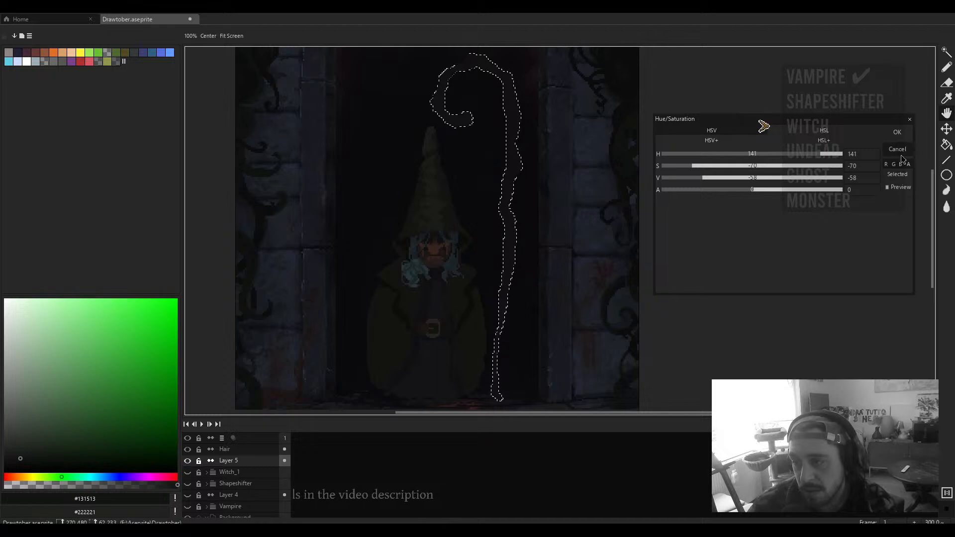
{"action": "left_click", "coordinate": [899, 133]}
{"action": "scroll", "coordinate": [539, 198], "scroll_direction": "down", "scroll_amount": 2}
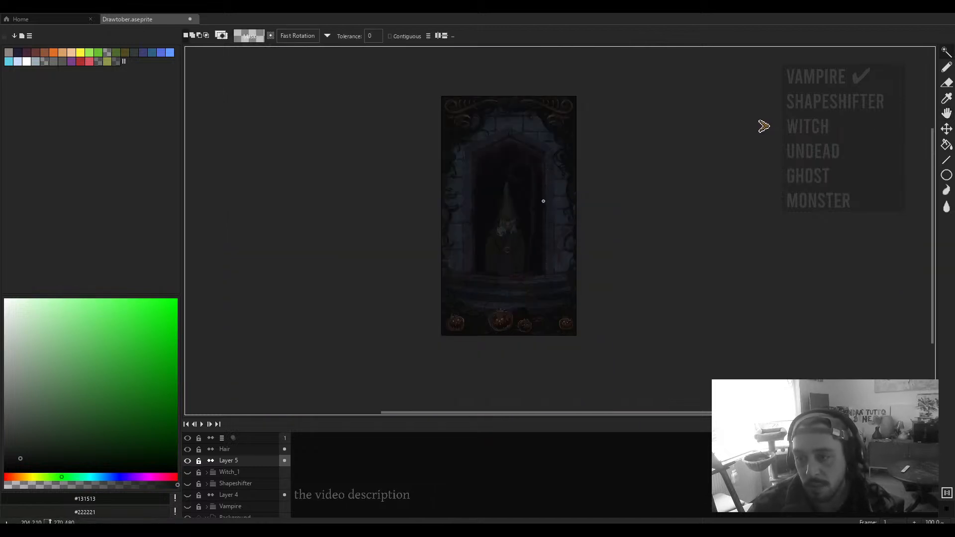
{"action": "scroll", "coordinate": [499, 235], "scroll_direction": "up", "scroll_amount": 1}
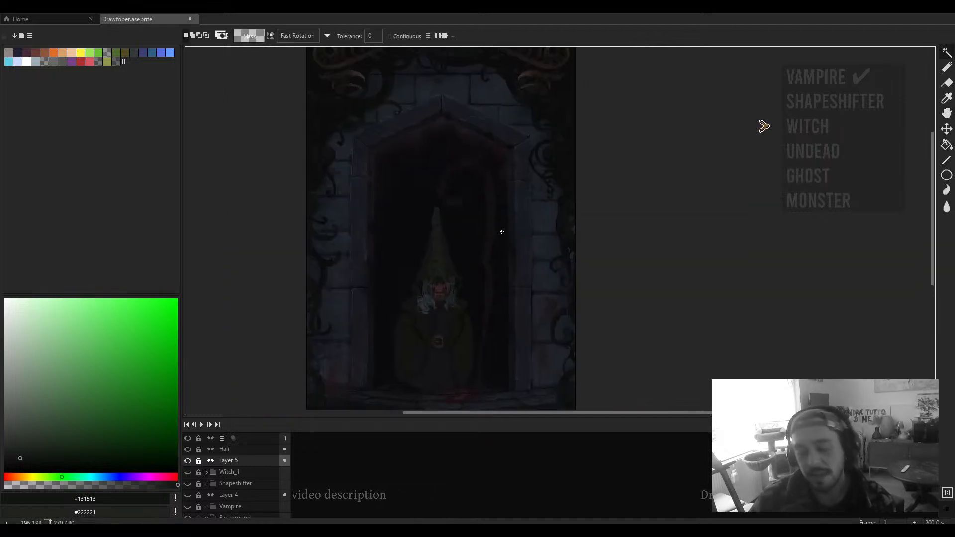
Step: Return to the 1 px pencil and sample the staff's dark colour #120f11 at the crook
{"action": "key", "text": "b"}
{"action": "scroll", "coordinate": [488, 203], "scroll_direction": "up", "scroll_amount": 4}
{"action": "left_click_drag", "start_coordinate": [488, 203], "coordinate": [498, 260]}
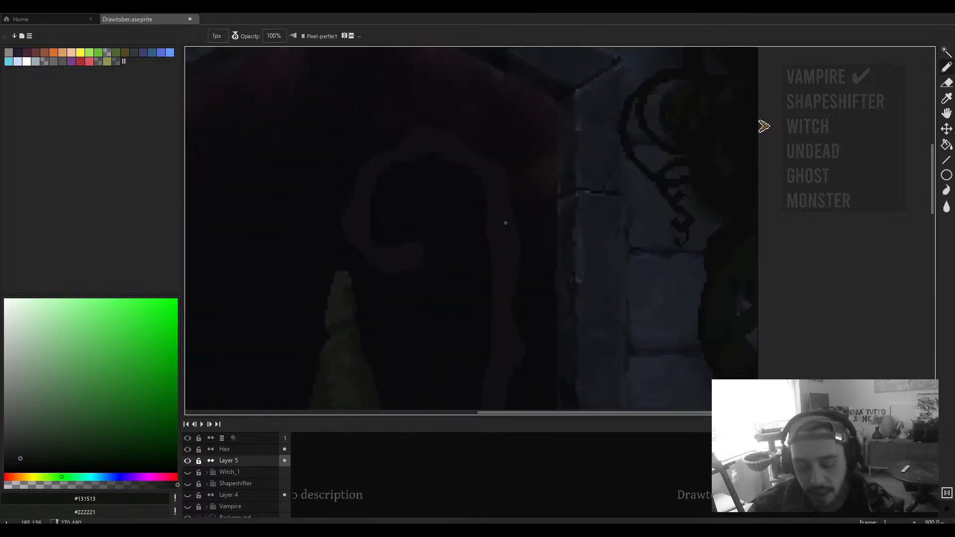
{"action": "left_click_drag", "start_coordinate": [506, 224], "coordinate": [503, 254]}
{"action": "key", "text": "b"}
{"action": "left_click", "coordinate": [497, 254], "text": "alt"}
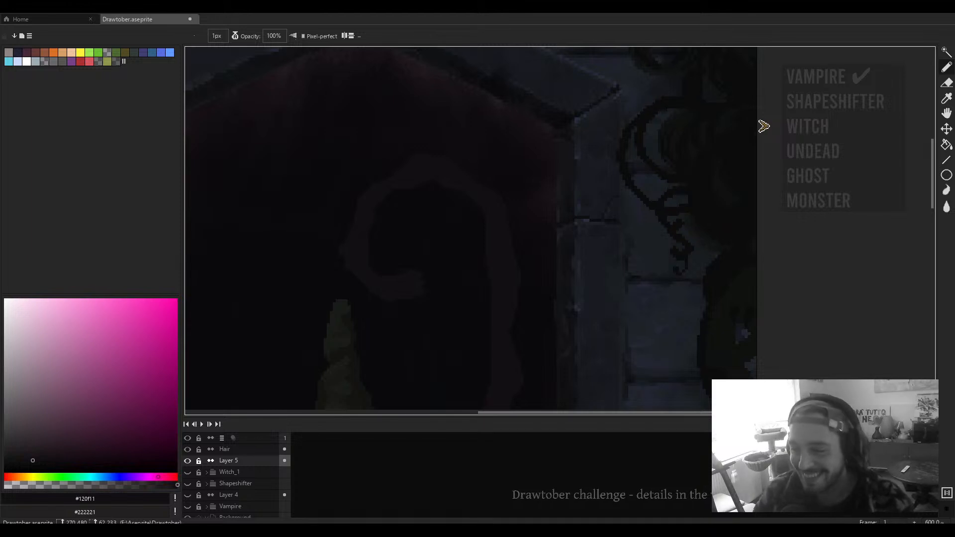
{"action": "scroll", "coordinate": [480, 306], "scroll_direction": "down", "scroll_amount": 3}
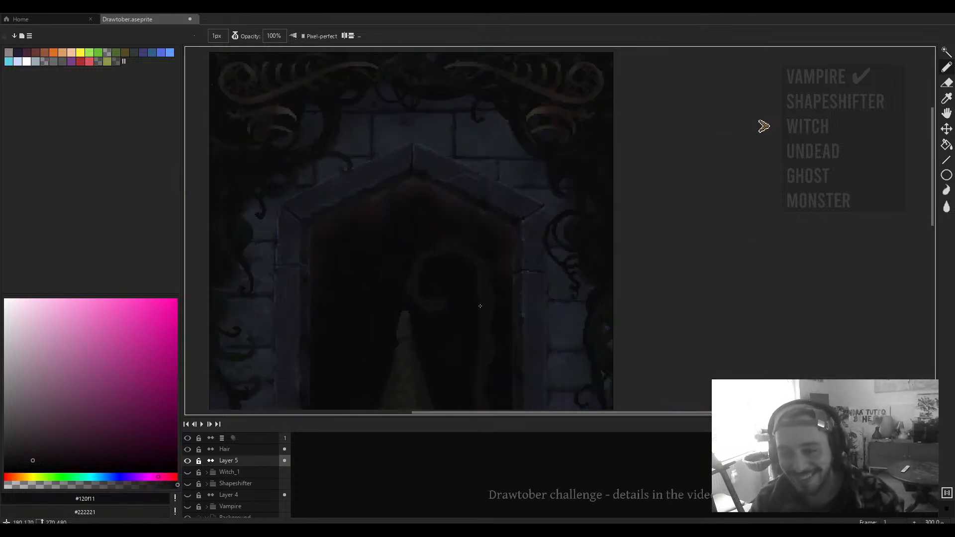
{"action": "scroll", "coordinate": [433, 224], "scroll_direction": "up", "scroll_amount": 4}
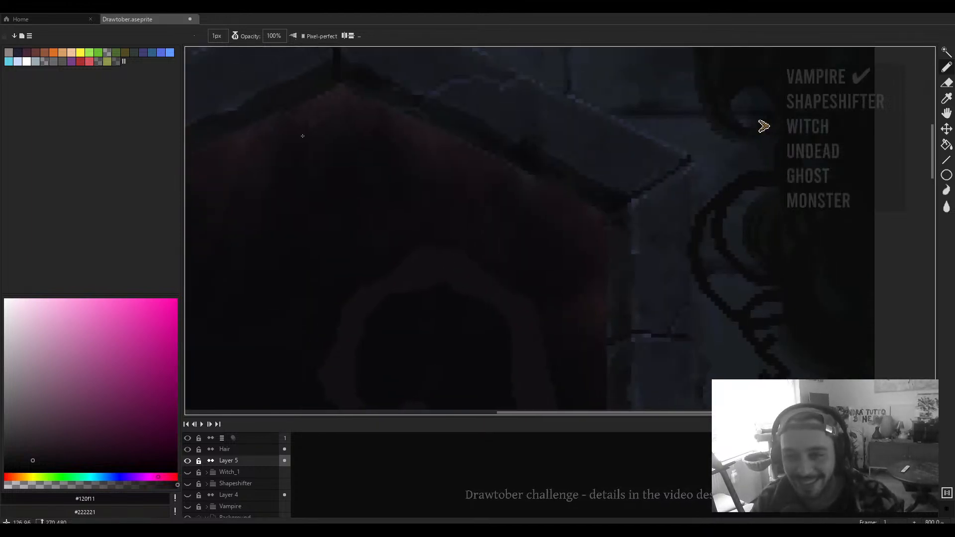
Step: Pick the reddish #251c1f near the arch's peak and draw highlights along the outer upper-left edge of the staff's crook
{"action": "left_click", "coordinate": [336, 88], "text": "alt"}
{"action": "scroll", "coordinate": [432, 252], "scroll_direction": "up", "scroll_amount": 3}
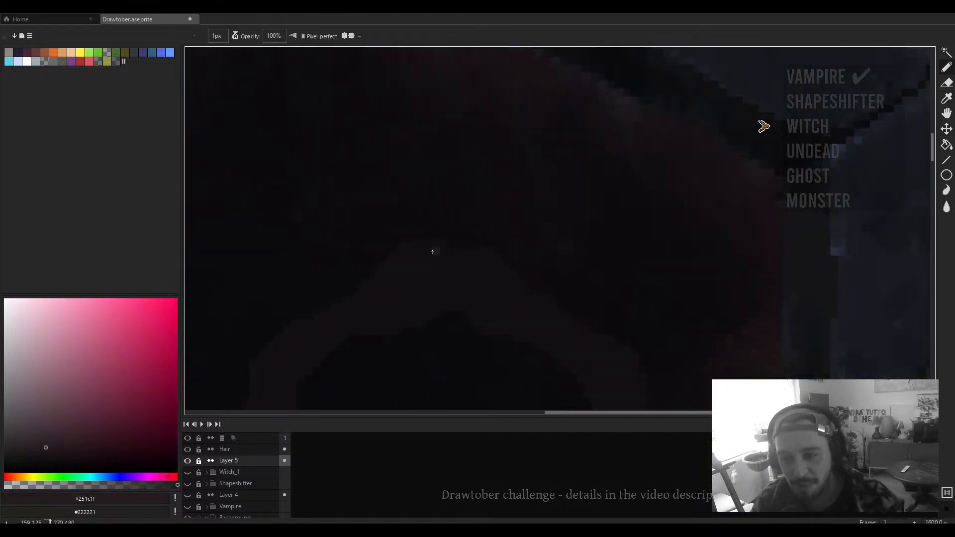
{"action": "mouse_move", "coordinate": [438, 243]}
{"action": "left_mouse_down"}
{"action": "mouse_move", "coordinate": [411, 246]}
{"action": "mouse_move", "coordinate": [403, 267]}
{"action": "mouse_move", "coordinate": [502, 229]}
{"action": "mouse_move", "coordinate": [512, 214]}
{"action": "mouse_move", "coordinate": [434, 278]}
{"action": "left_mouse_up"}
{"action": "scroll", "coordinate": [531, 235], "scroll_direction": "down", "scroll_amount": 4}
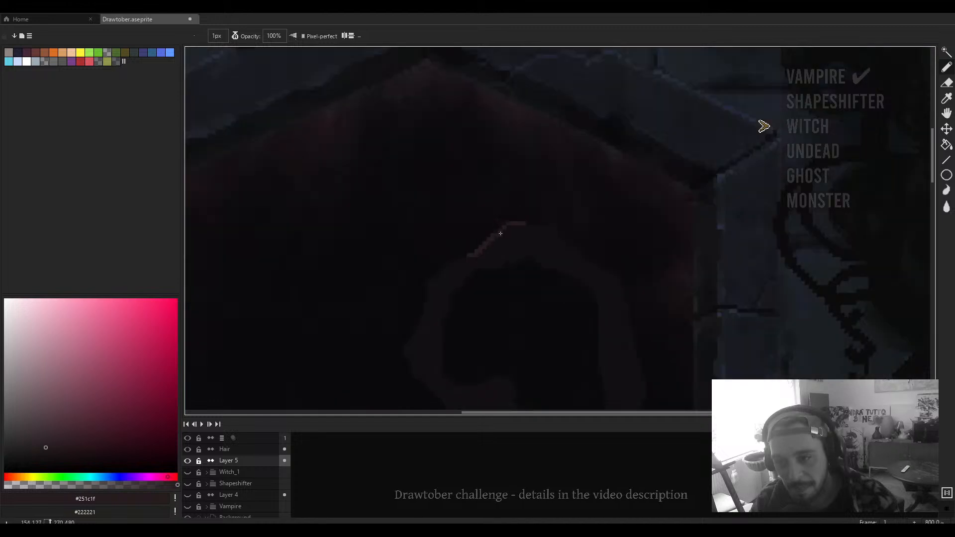
{"action": "scroll", "coordinate": [530, 236], "scroll_direction": "up", "scroll_amount": 3}
{"action": "left_click_drag", "start_coordinate": [542, 232], "coordinate": [493, 225]}
{"action": "left_click_drag", "start_coordinate": [393, 279], "coordinate": [498, 233]}
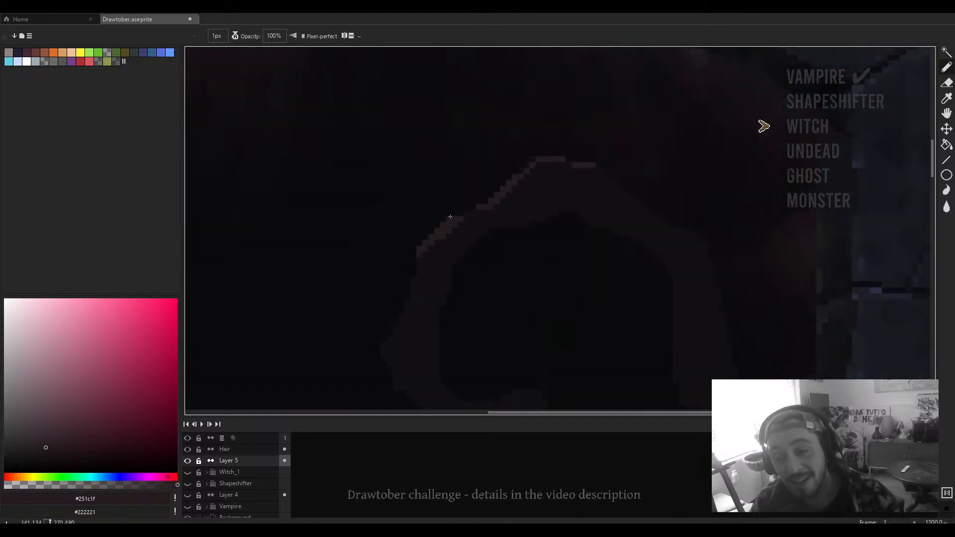
Step: Fill in highlight patches with scattered dark gaps inside the crook's upper-left bend
{"action": "scroll", "coordinate": [506, 235], "scroll_direction": "down", "scroll_amount": 3}
{"action": "scroll", "coordinate": [505, 234], "scroll_direction": "up", "scroll_amount": 4}
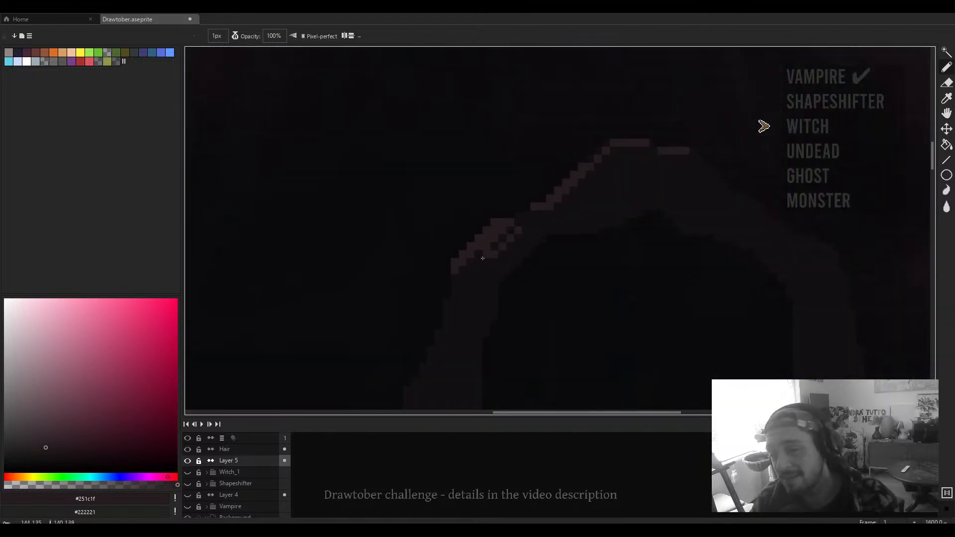
{"action": "scroll", "coordinate": [492, 244], "scroll_direction": "down", "scroll_amount": 3}
{"action": "scroll", "coordinate": [487, 268], "scroll_direction": "up", "scroll_amount": 3}
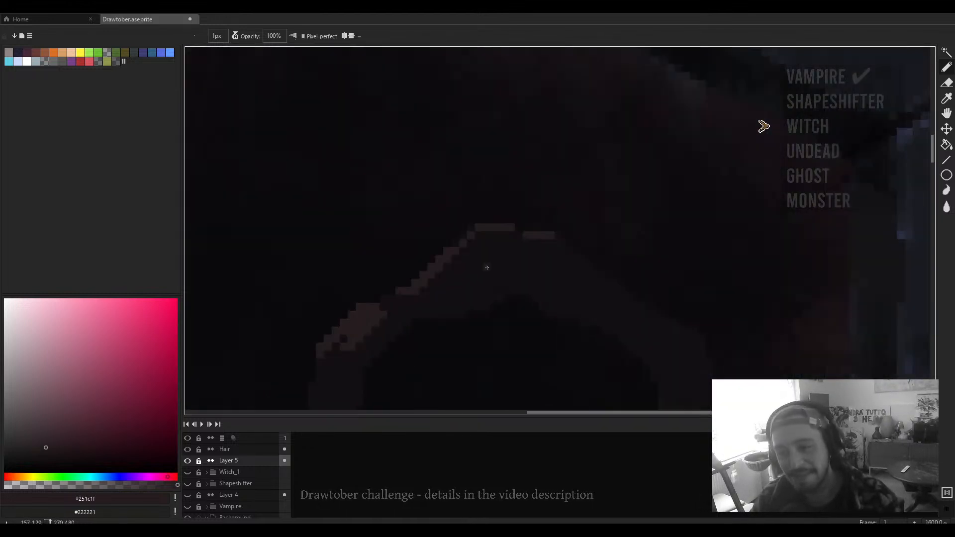
{"action": "left_click_drag", "start_coordinate": [480, 266], "coordinate": [447, 285]}
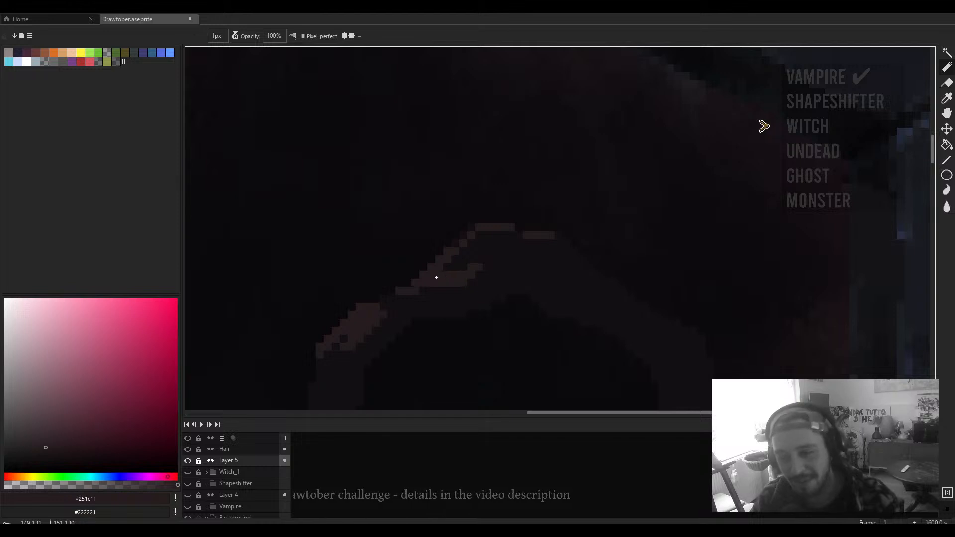
{"action": "scroll", "coordinate": [440, 275], "scroll_direction": "down", "scroll_amount": 3}
{"action": "scroll", "coordinate": [478, 214], "scroll_direction": "up", "scroll_amount": 3}
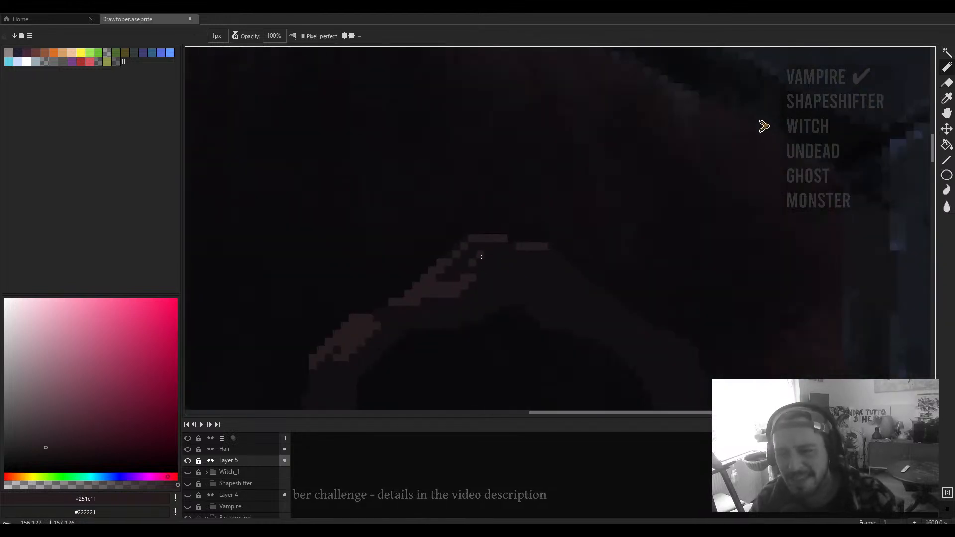
Step: Extend the highlight over the crook's top, down its right slope and along its outer left edge
{"action": "left_click_drag", "start_coordinate": [482, 257], "coordinate": [511, 256]}
{"action": "scroll", "coordinate": [500, 247], "scroll_direction": "down", "scroll_amount": 3}
{"action": "scroll", "coordinate": [477, 186], "scroll_direction": "up", "scroll_amount": 2}
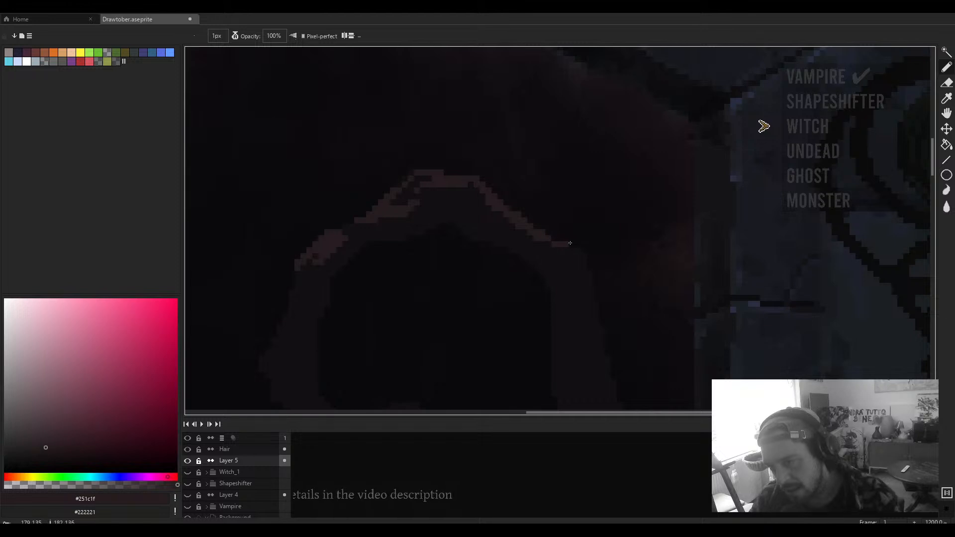
{"action": "scroll", "coordinate": [571, 247], "scroll_direction": "down", "scroll_amount": 3}
{"action": "scroll", "coordinate": [549, 227], "scroll_direction": "up", "scroll_amount": 2}
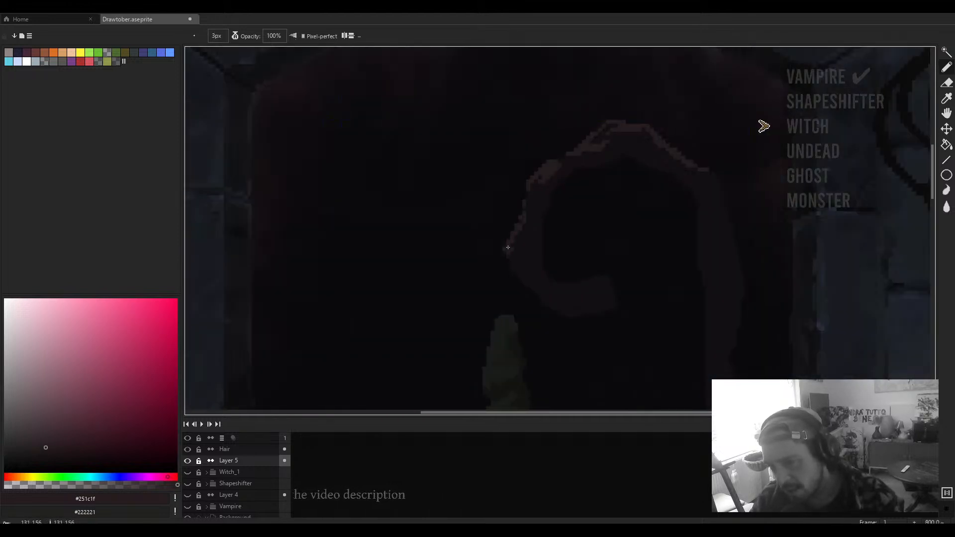
Step: Paint highlights on the staff's bumps and shaft with the 3 px brush, using a semi-transparent #251c1f
{"action": "scroll", "coordinate": [566, 262], "scroll_direction": "down", "scroll_amount": 3}
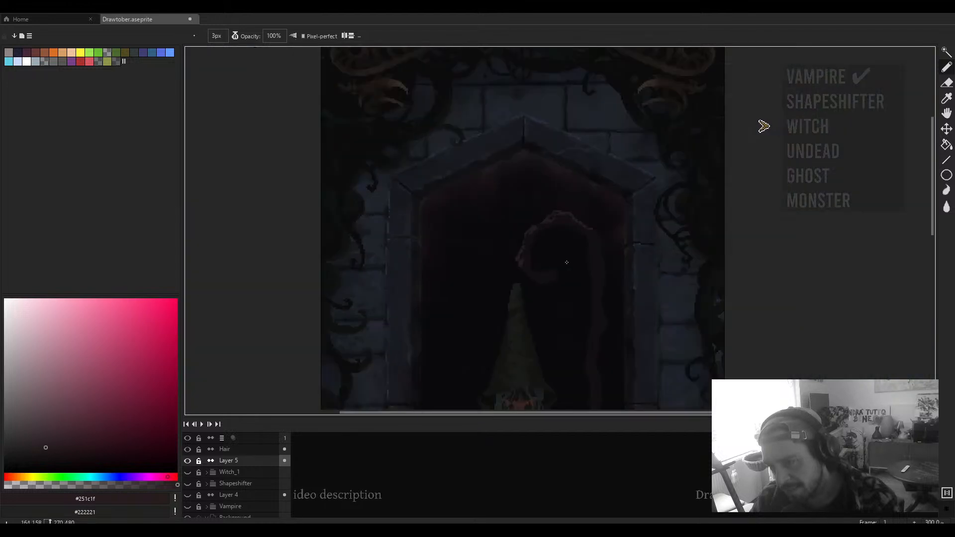
{"action": "scroll", "coordinate": [585, 254], "scroll_direction": "up", "scroll_amount": 2}
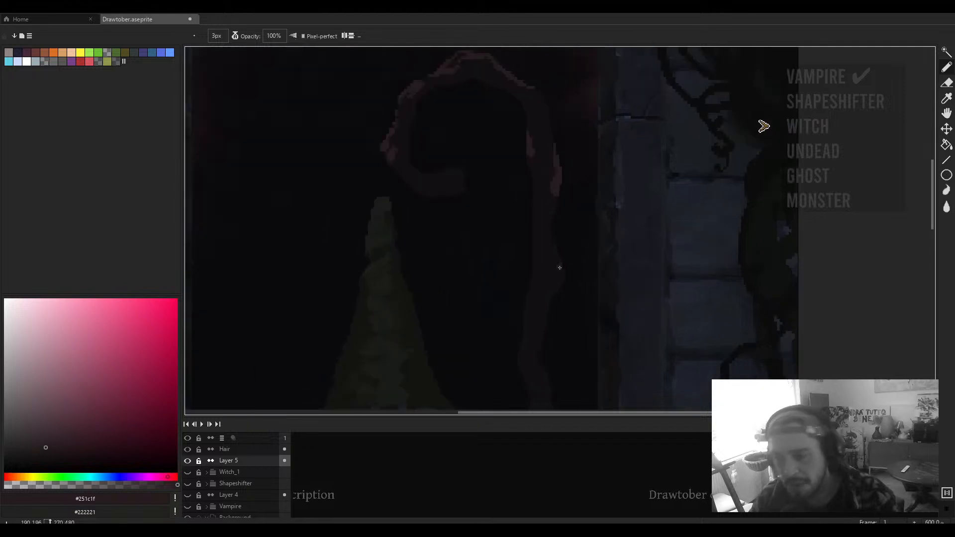
{"action": "scroll", "coordinate": [564, 183], "scroll_direction": "up", "scroll_amount": 2}
{"action": "scroll", "coordinate": [552, 179], "scroll_direction": "down", "scroll_amount": 2}
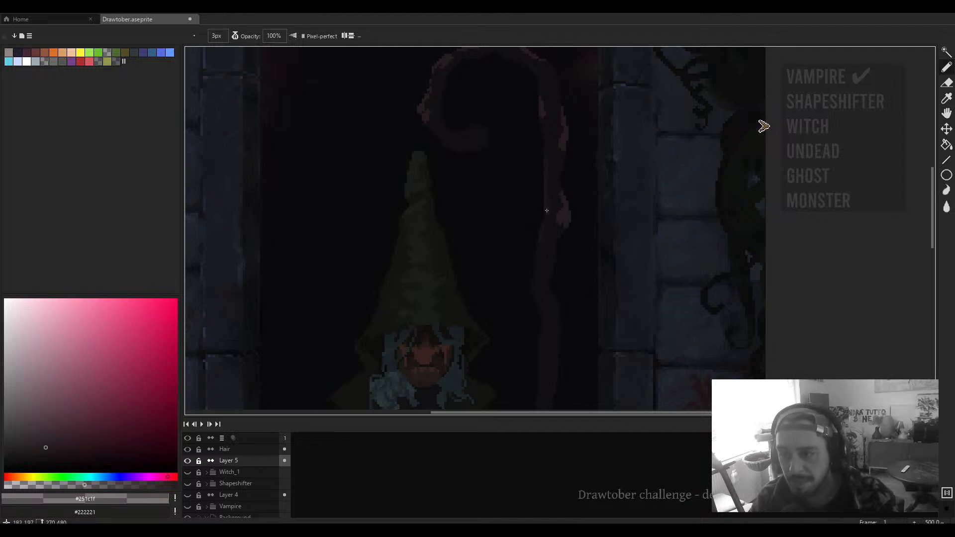
{"action": "left_click_drag", "start_coordinate": [542, 314], "coordinate": [560, 299]}
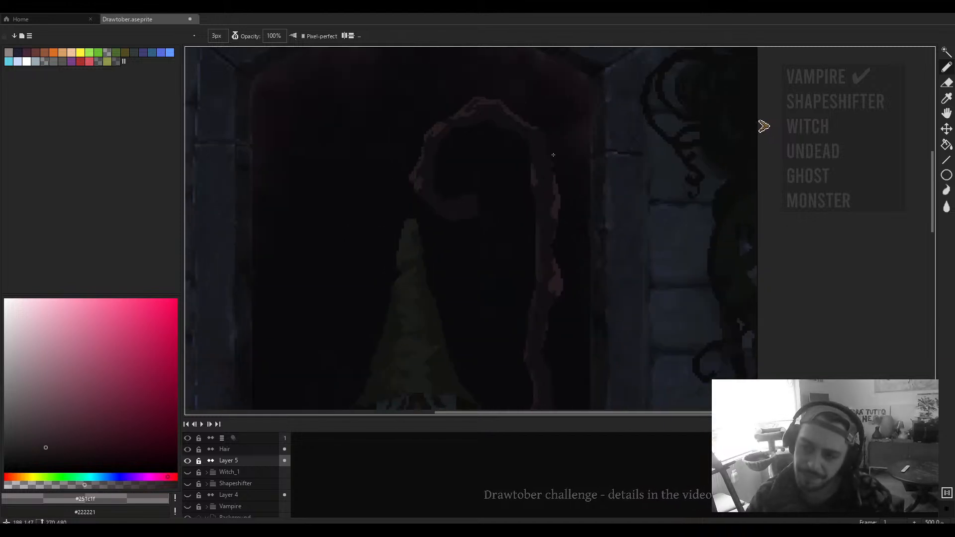
Step: Trim the inner edge of the shaft beneath the crook with the 5 px eraser
{"action": "key", "text": "e"}
{"action": "scroll", "coordinate": [531, 215], "scroll_direction": "down", "scroll_amount": 2}
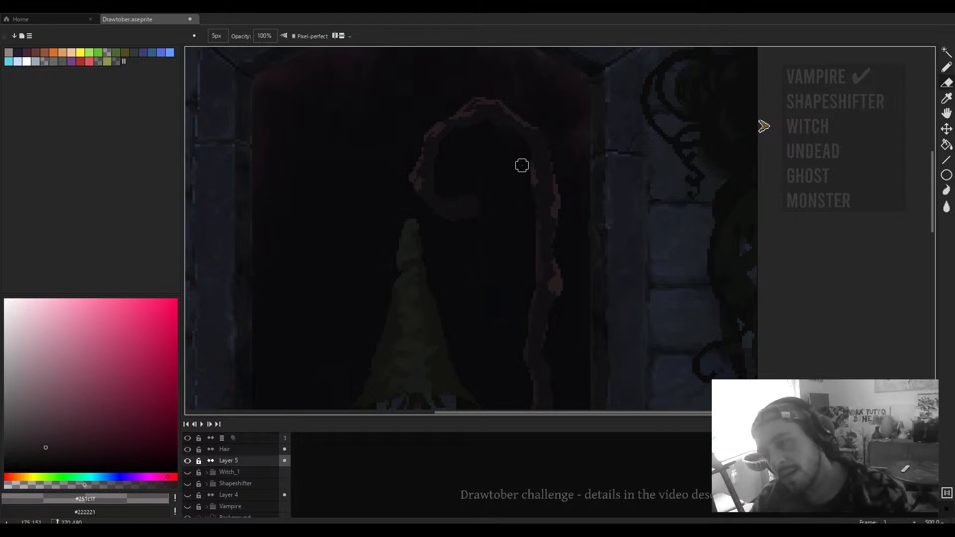
{"action": "mouse_move", "coordinate": [522, 164]}
{"action": "left_mouse_down"}
{"action": "mouse_move", "coordinate": [531, 200]}
{"action": "mouse_move", "coordinate": [517, 190]}
{"action": "mouse_move", "coordinate": [525, 228]}
{"action": "left_mouse_up"}
{"action": "scroll", "coordinate": [531, 201], "scroll_direction": "down", "scroll_amount": 2}
{"action": "scroll", "coordinate": [521, 192], "scroll_direction": "up", "scroll_amount": 1}
Step: Sample #120f11, set the pencil to Simple Ink and thicken the inner side of the staff's crook with the 3 px brush
{"action": "key", "text": "b"}
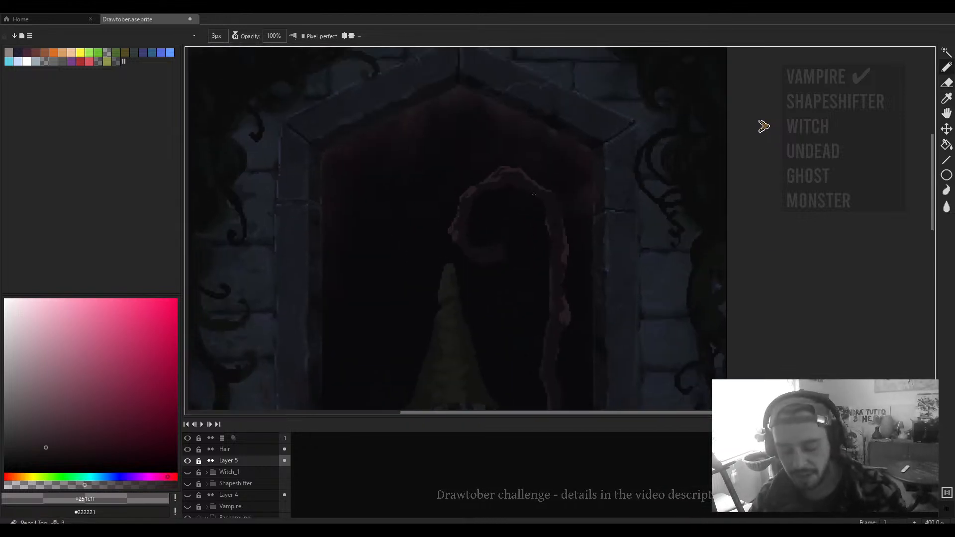
{"action": "scroll", "coordinate": [536, 192], "scroll_direction": "up", "scroll_amount": 2}
{"action": "left_click", "coordinate": [549, 202], "text": "alt"}
{"action": "left_click", "coordinate": [236, 36]}
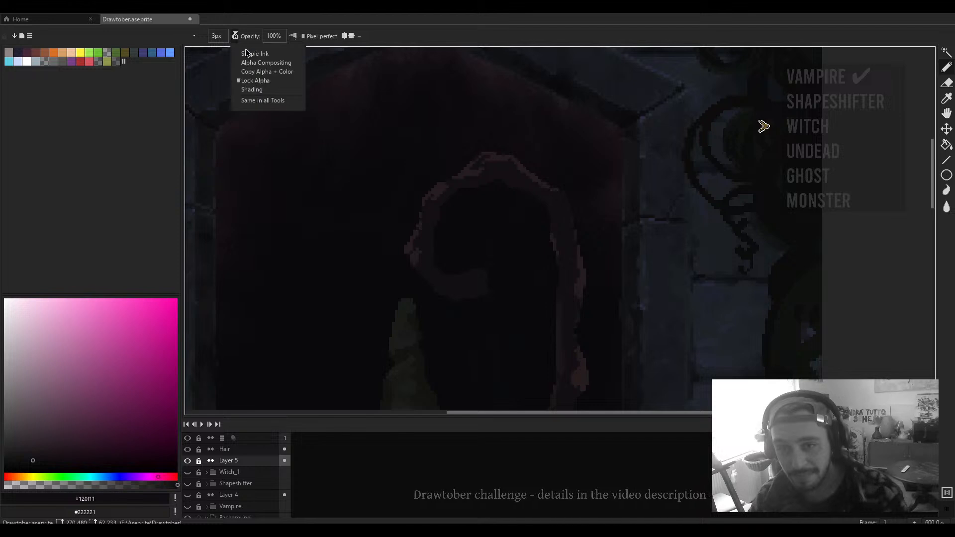
{"action": "left_click", "coordinate": [248, 52]}
{"action": "scroll", "coordinate": [550, 191], "scroll_direction": "up", "scroll_amount": 2}
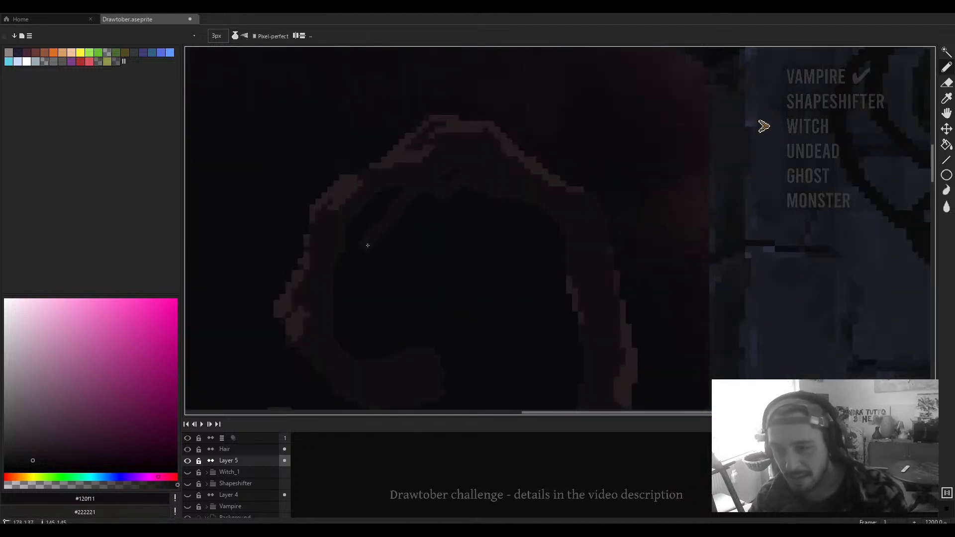
{"action": "mouse_move", "coordinate": [368, 246]}
{"action": "left_mouse_down"}
{"action": "mouse_move", "coordinate": [349, 305]}
{"action": "mouse_move", "coordinate": [360, 334]}
{"action": "left_mouse_up"}
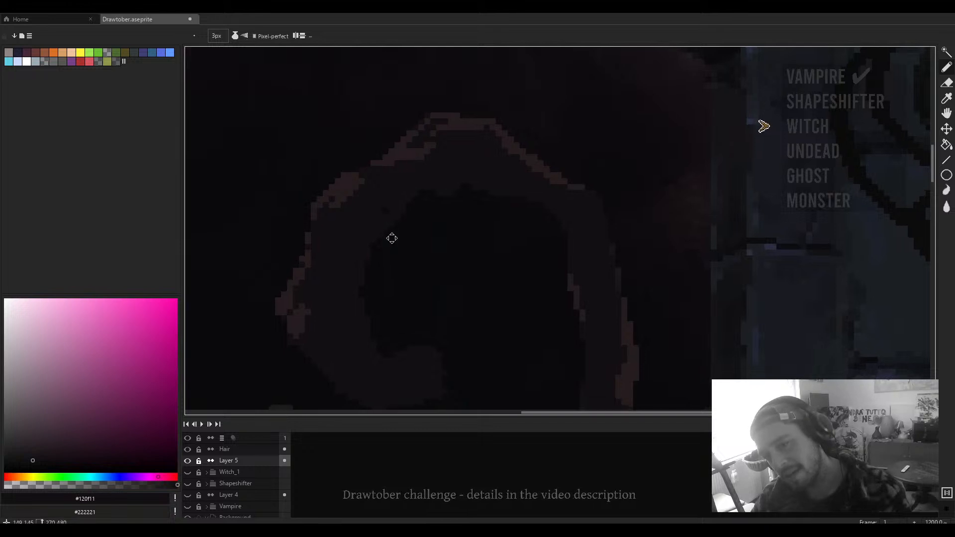
{"action": "left_click_drag", "start_coordinate": [392, 239], "coordinate": [445, 183]}
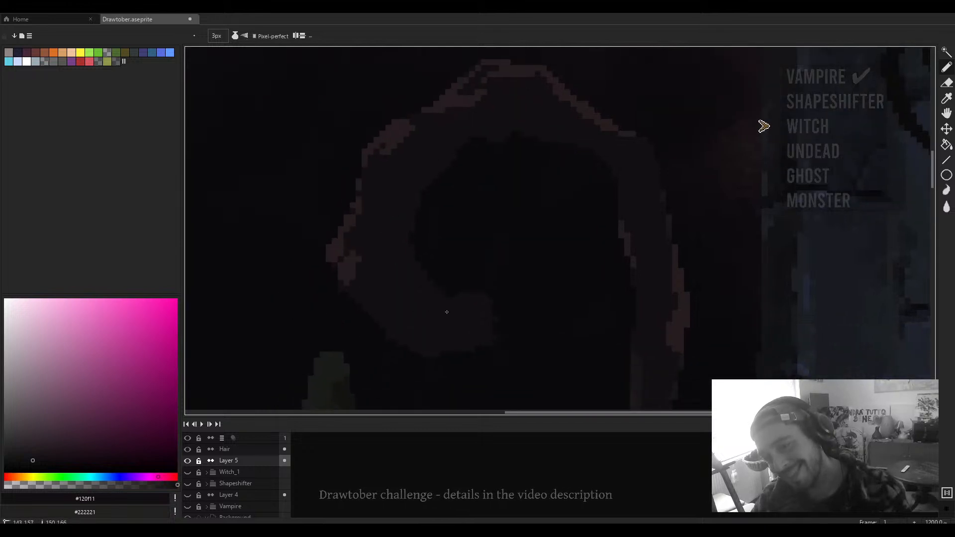
{"action": "scroll", "coordinate": [513, 323], "scroll_direction": "down", "scroll_amount": 2}
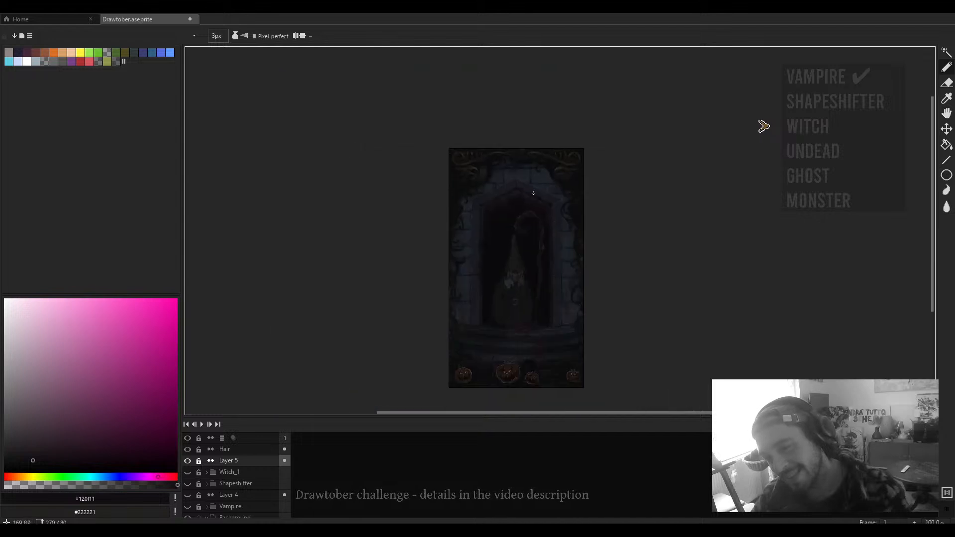
Step: Pick lighter reddish browns from the face tone and paint a small nose highlight with the 1 px brush
{"action": "scroll", "coordinate": [518, 290], "scroll_direction": "up", "scroll_amount": 4}
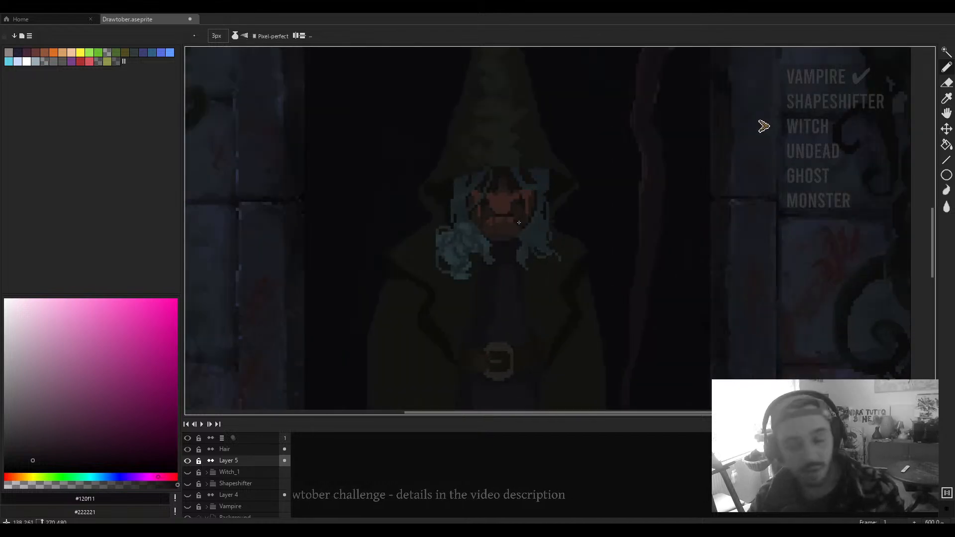
{"action": "scroll", "coordinate": [508, 207], "scroll_direction": "up", "scroll_amount": 3}
{"action": "left_click", "coordinate": [508, 205], "text": "alt"}
{"action": "left_click", "coordinate": [83, 420]}
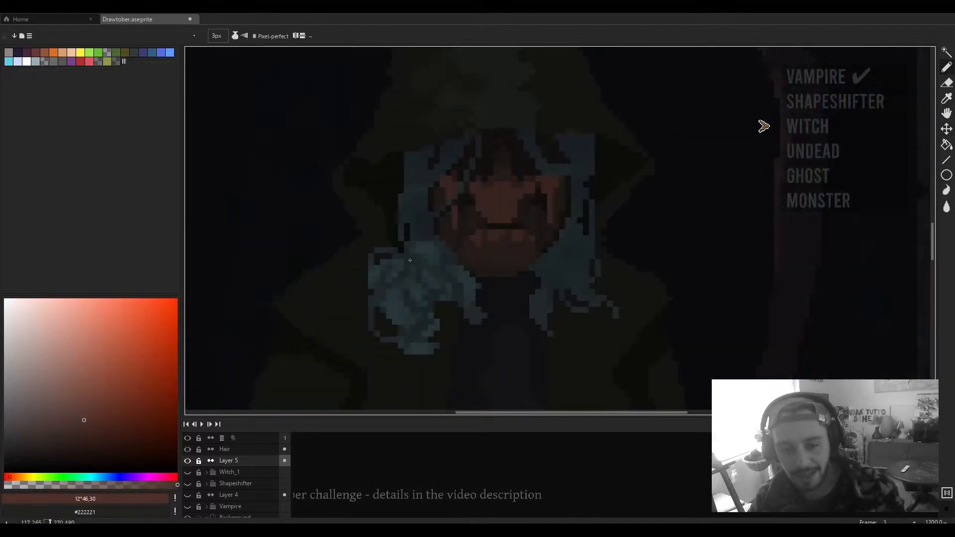
{"action": "key", "text": "minus"}
{"action": "key", "text": "minus"}
{"action": "scroll", "coordinate": [497, 202], "scroll_direction": "up", "scroll_amount": 1}
{"action": "scroll", "coordinate": [497, 202], "scroll_direction": "down", "scroll_amount": 3}
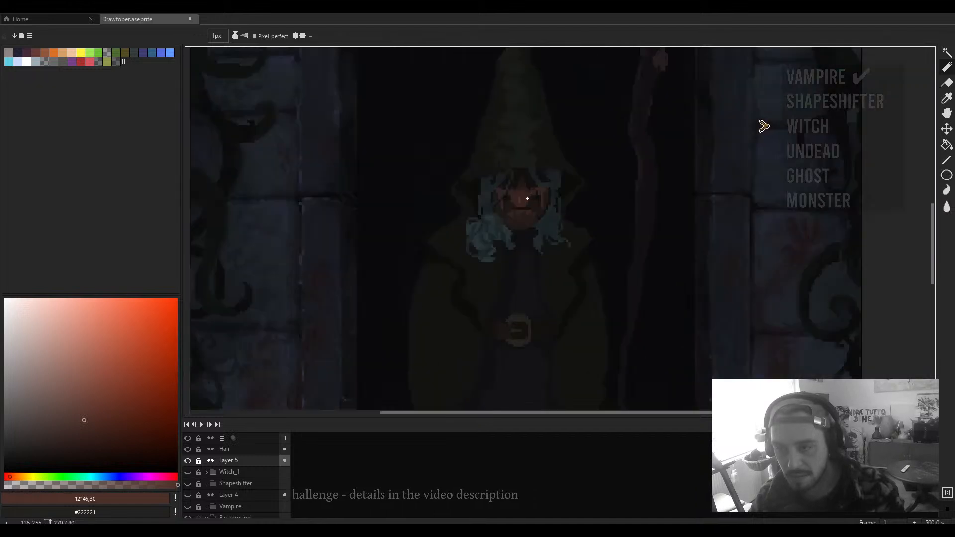
{"action": "scroll", "coordinate": [514, 200], "scroll_direction": "up", "scroll_amount": 3}
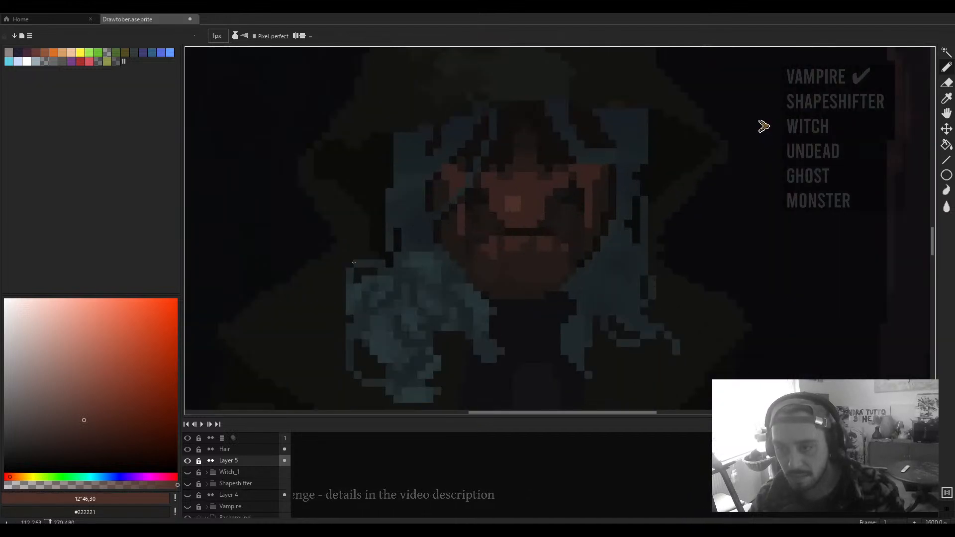
{"action": "left_click", "coordinate": [90, 405]}
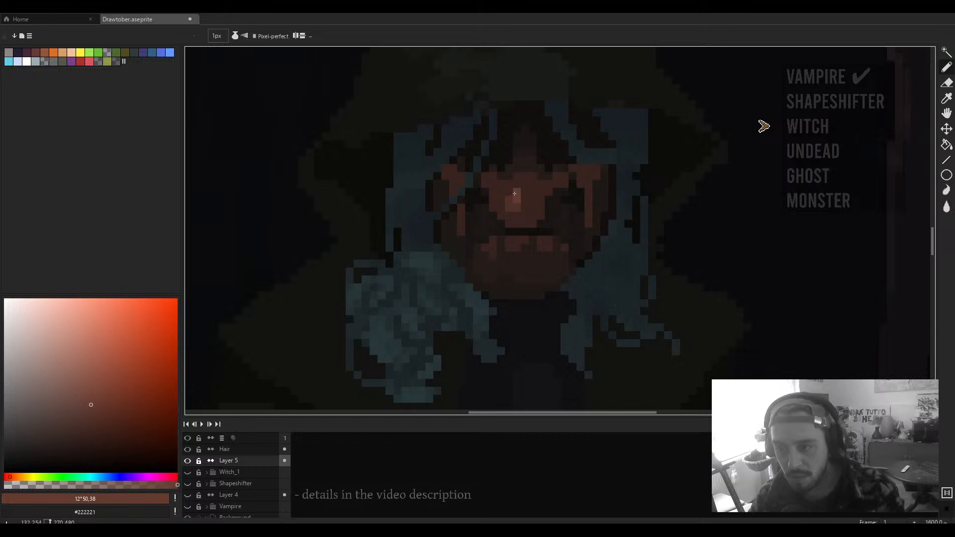
{"action": "scroll", "coordinate": [515, 193], "scroll_direction": "down", "scroll_amount": 3}
{"action": "scroll", "coordinate": [514, 193], "scroll_direction": "up", "scroll_amount": 3}
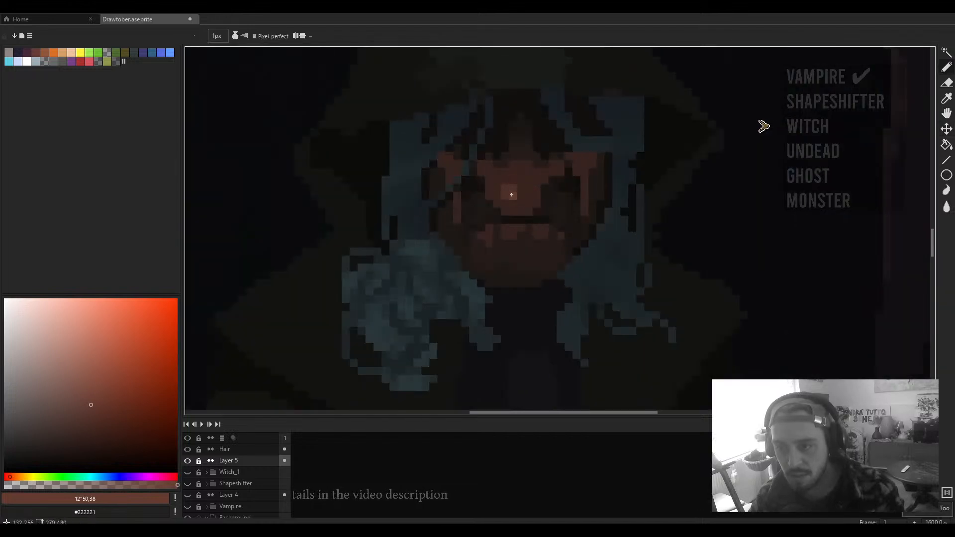
Step: Sample #4d3029 and paint highlight pixels at the left corner of the lips and on the left cheekbone
{"action": "left_click", "coordinate": [513, 180], "text": "alt"}
{"action": "scroll", "coordinate": [513, 179], "scroll_direction": "down", "scroll_amount": 3}
{"action": "scroll", "coordinate": [537, 236], "scroll_direction": "up", "scroll_amount": 4}
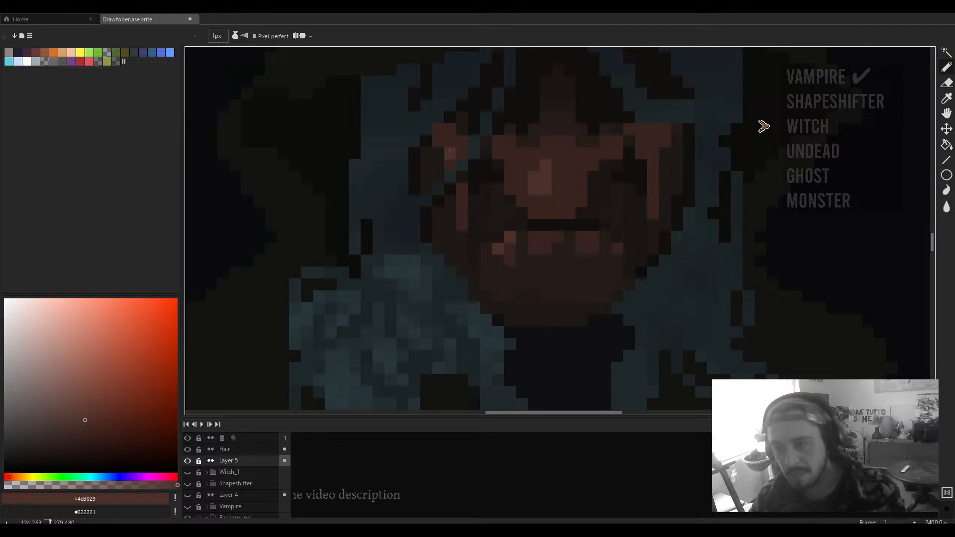
{"action": "scroll", "coordinate": [452, 144], "scroll_direction": "down", "scroll_amount": 3}
{"action": "scroll", "coordinate": [667, 218], "scroll_direction": "up", "scroll_amount": 3}
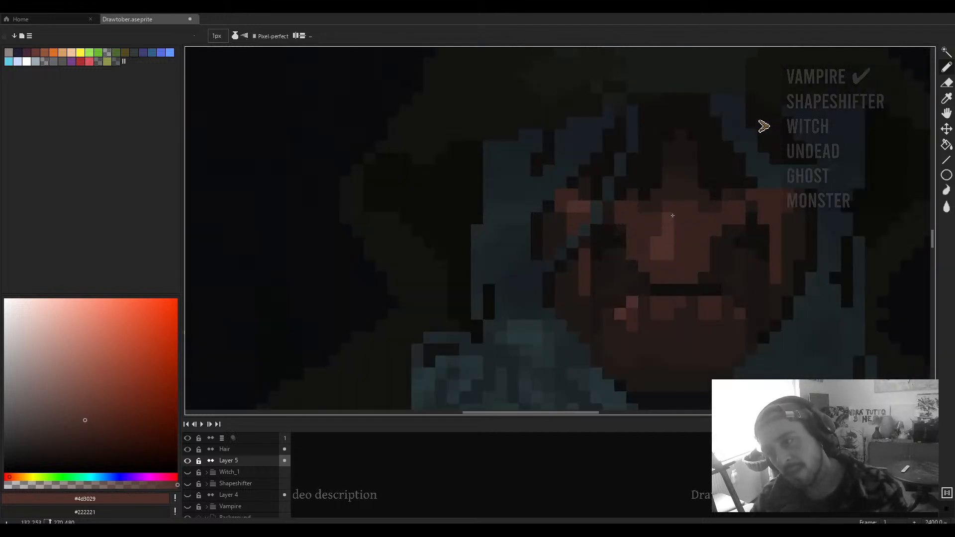
Step: Extend the #4d3029 highlight up the bridge of the nose, widen it at the tip and brighten the right cheekbone
{"action": "scroll", "coordinate": [634, 224], "scroll_direction": "down", "scroll_amount": 1}
{"action": "scroll", "coordinate": [635, 224], "scroll_direction": "up", "scroll_amount": 1}
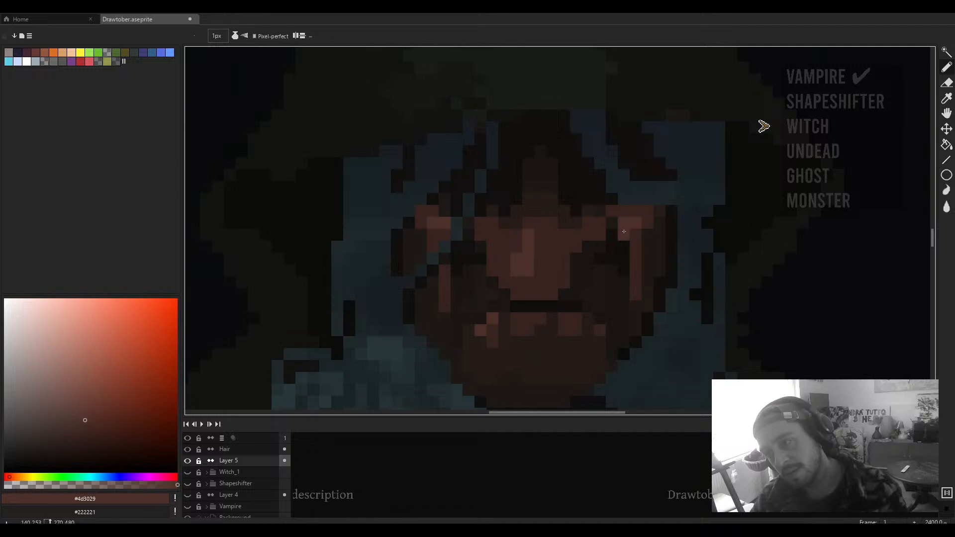
{"action": "scroll", "coordinate": [623, 231], "scroll_direction": "down", "scroll_amount": 3}
{"action": "scroll", "coordinate": [597, 219], "scroll_direction": "up", "scroll_amount": 2}
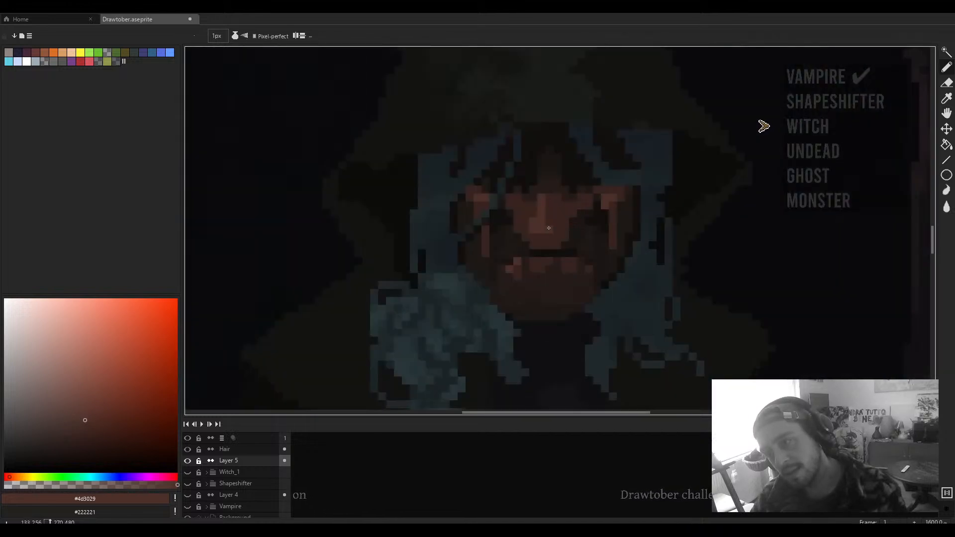
{"action": "scroll", "coordinate": [543, 234], "scroll_direction": "down", "scroll_amount": 3}
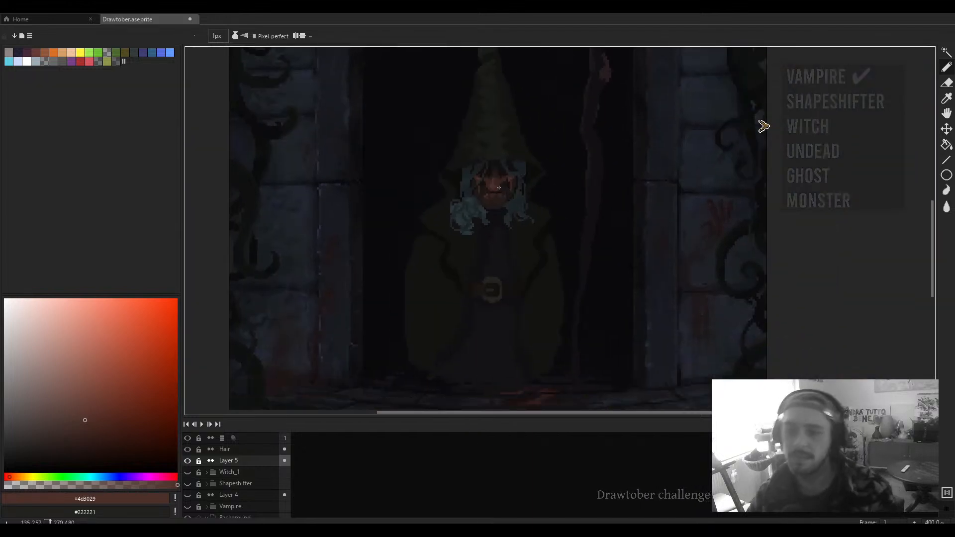
{"action": "scroll", "coordinate": [494, 181], "scroll_direction": "up", "scroll_amount": 3}
{"action": "scroll", "coordinate": [498, 187], "scroll_direction": "down", "scroll_amount": 3}
{"action": "scroll", "coordinate": [515, 206], "scroll_direction": "up", "scroll_amount": 3}
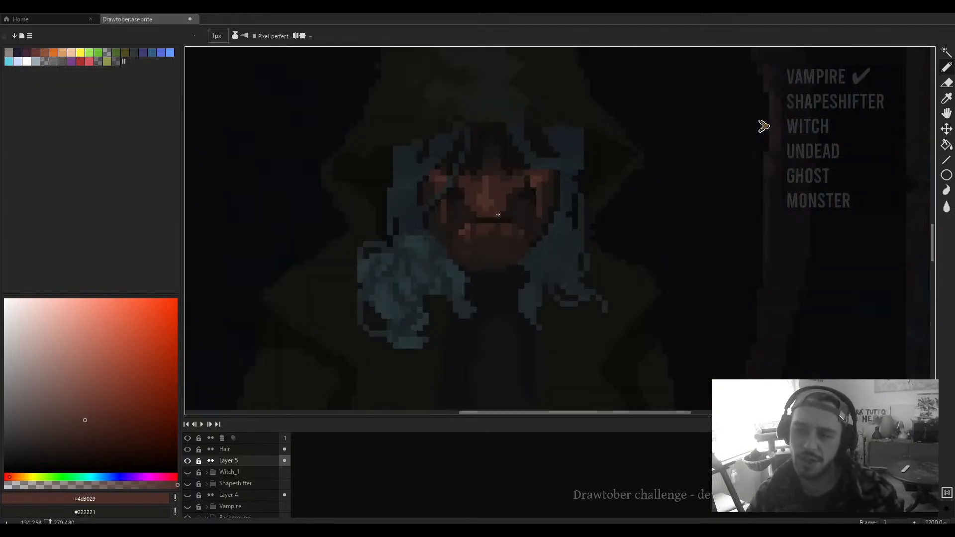
Step: Sample #1e1916 and shade beneath the lips and along the chin with dark single pixels
{"action": "key", "text": "alt"}
{"action": "left_click", "coordinate": [523, 209], "text": "alt"}
{"action": "scroll", "coordinate": [523, 210], "scroll_direction": "up", "scroll_amount": 3}
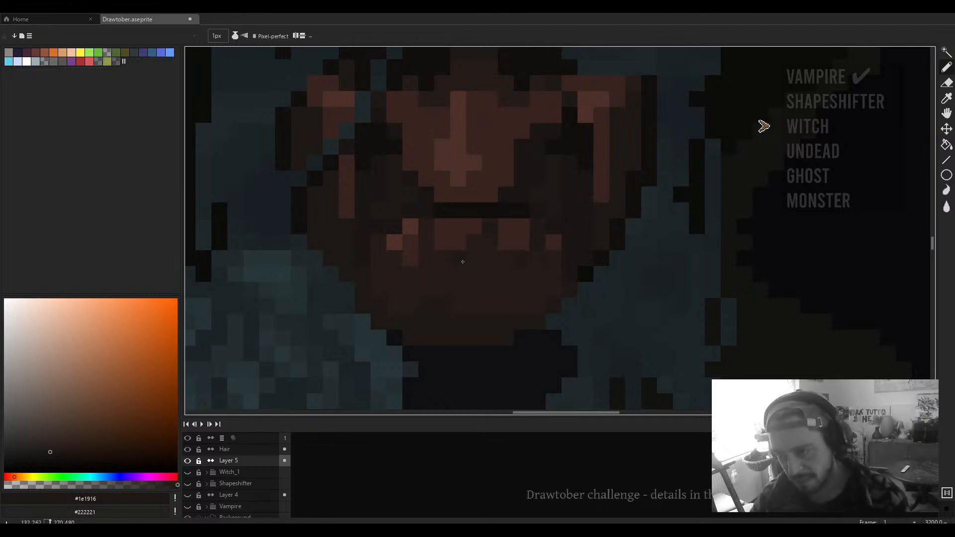
{"action": "scroll", "coordinate": [448, 260], "scroll_direction": "down", "scroll_amount": 3}
{"action": "scroll", "coordinate": [461, 261], "scroll_direction": "up", "scroll_amount": 3}
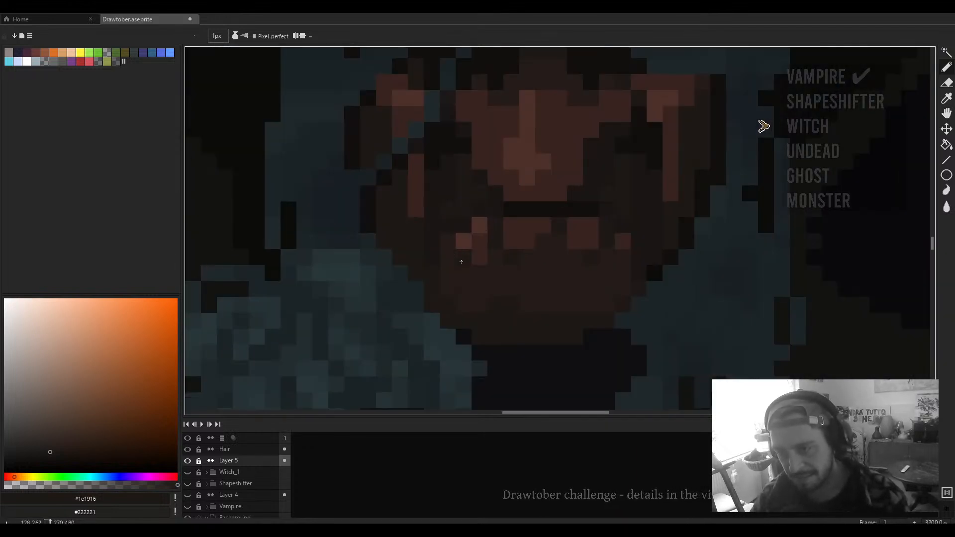
{"action": "scroll", "coordinate": [481, 270], "scroll_direction": "down", "scroll_amount": 3}
{"action": "scroll", "coordinate": [483, 256], "scroll_direction": "up", "scroll_amount": 2}
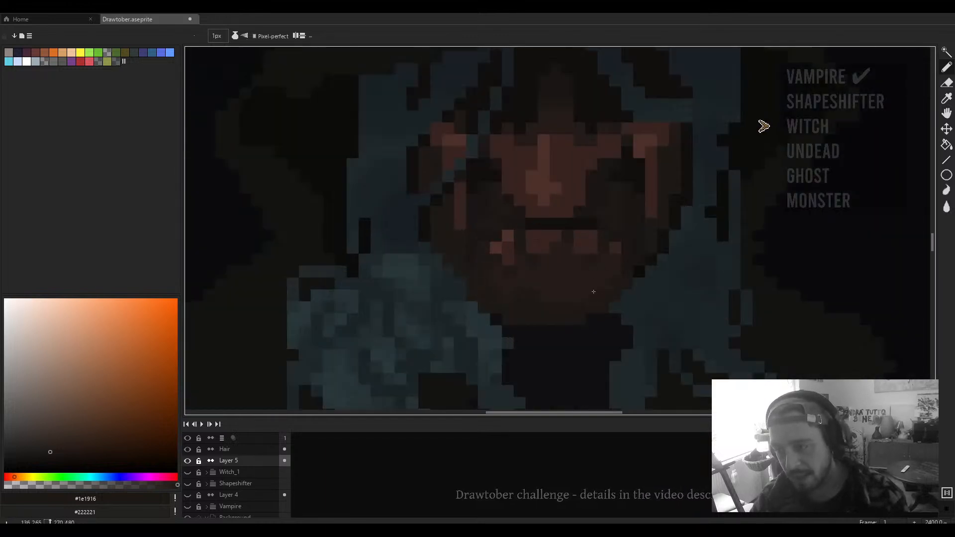
{"action": "scroll", "coordinate": [594, 292], "scroll_direction": "down", "scroll_amount": 3}
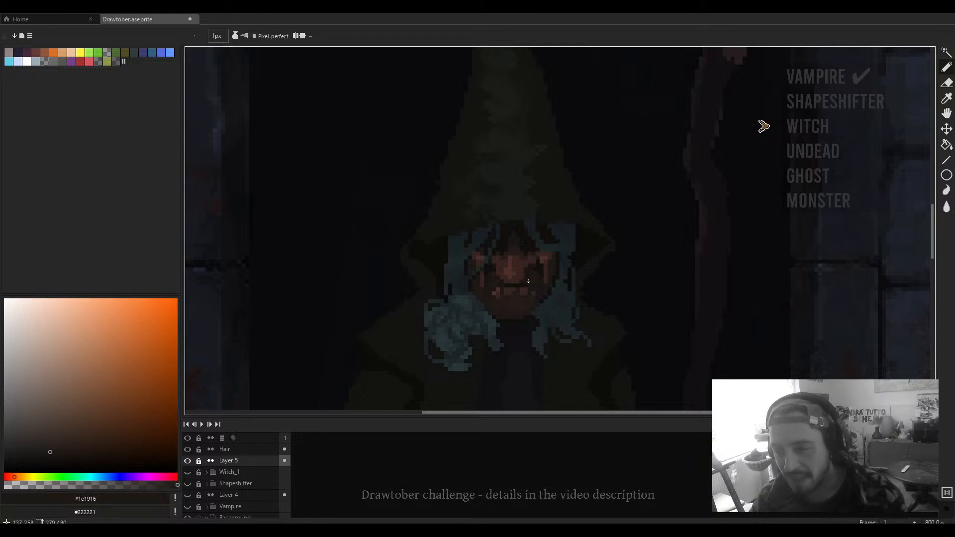
Step: On the Hair layer, sample #283639, lower its alpha and highlight the inner edge of the right lower lock
{"action": "scroll", "coordinate": [527, 217], "scroll_direction": "up", "scroll_amount": 4}
{"action": "left_click", "coordinate": [527, 218], "text": "ctrl"}
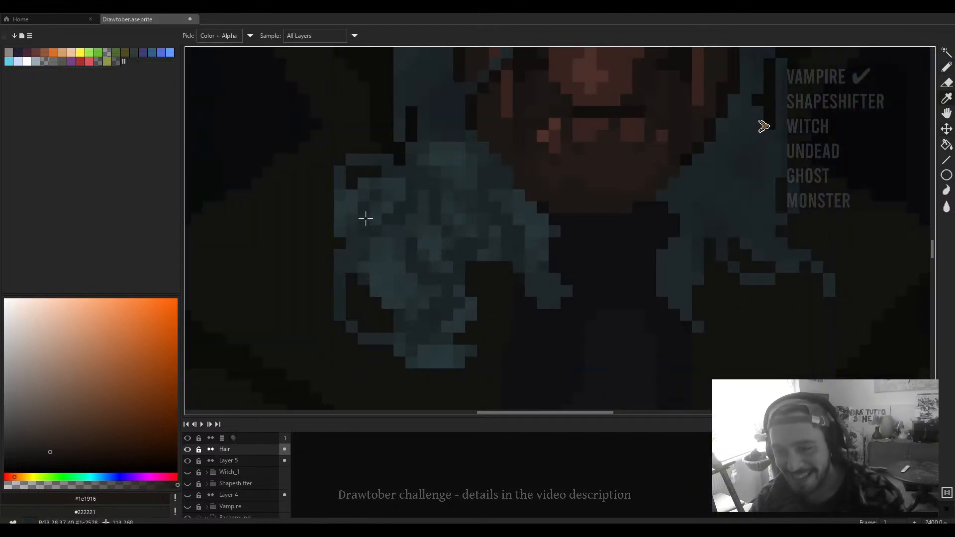
{"action": "left_click", "coordinate": [386, 207], "text": "alt"}
{"action": "scroll", "coordinate": [489, 258], "scroll_direction": "up", "scroll_amount": 3}
{"action": "left_click_drag", "start_coordinate": [529, 268], "coordinate": [251, 367]}
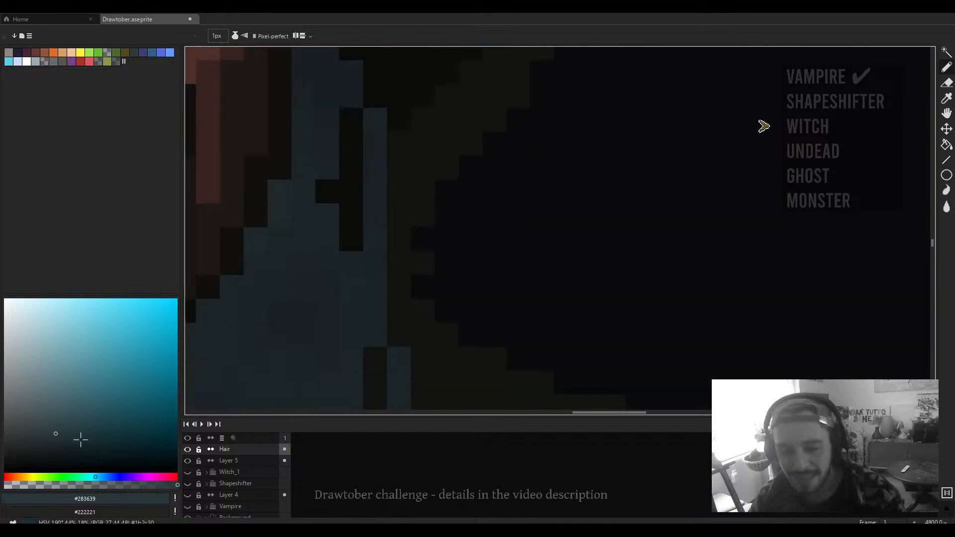
{"action": "left_click", "coordinate": [67, 485]}
{"action": "left_click_drag", "start_coordinate": [358, 378], "coordinate": [559, 237]}
{"action": "left_click_drag", "start_coordinate": [413, 308], "coordinate": [498, 212]}
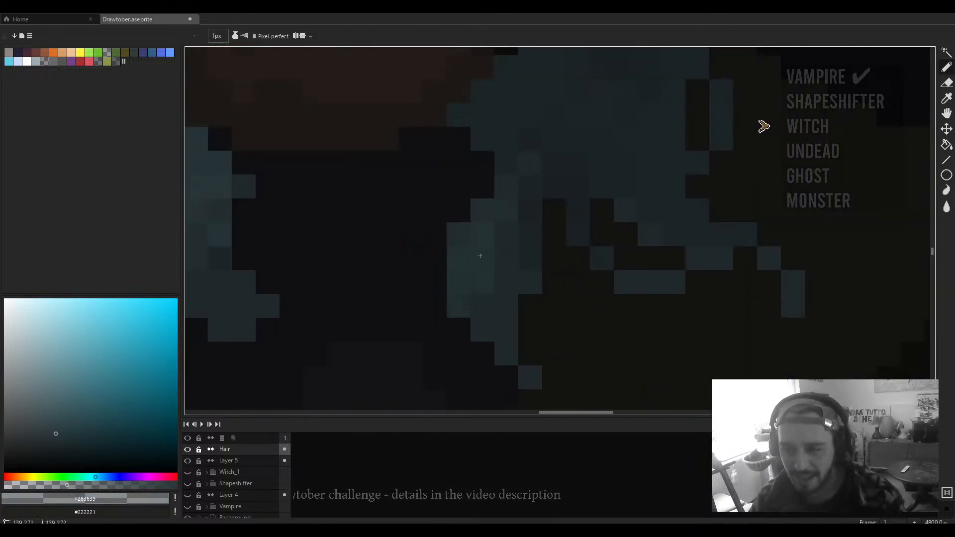
{"action": "scroll", "coordinate": [502, 195], "scroll_direction": "down", "scroll_amount": 3}
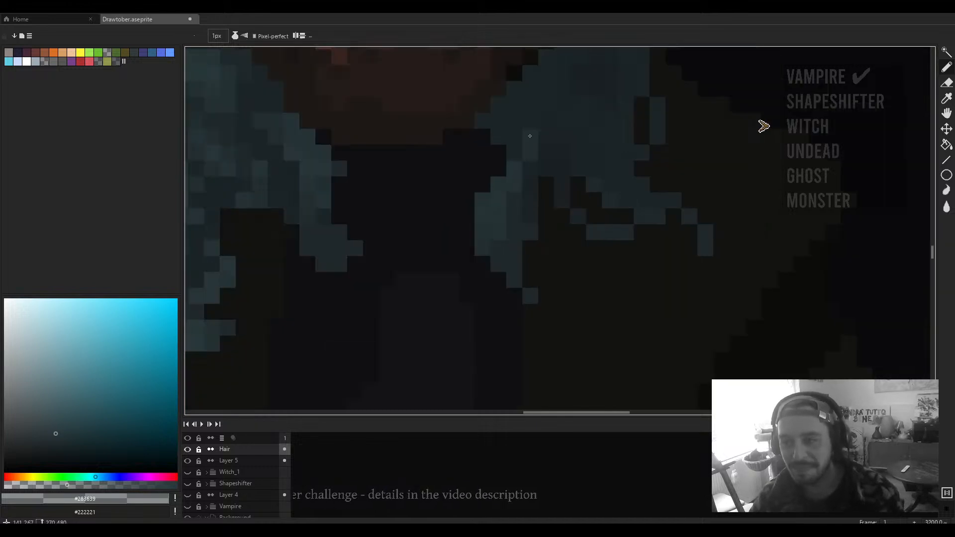
{"action": "scroll", "coordinate": [527, 139], "scroll_direction": "up", "scroll_amount": 2}
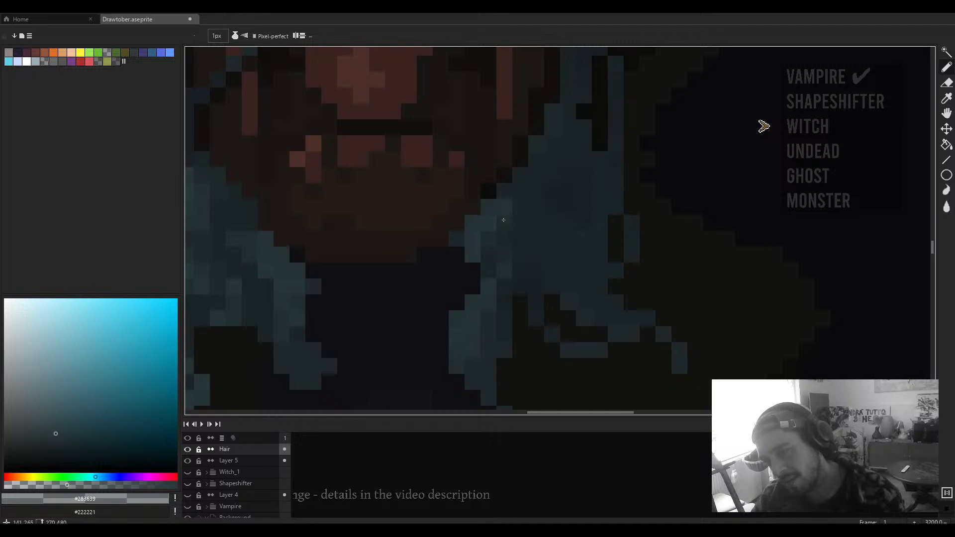
Step: Paint semi-transparent #283639 strands through the middle of the hair lock to the right of the chin
{"action": "scroll", "coordinate": [504, 219], "scroll_direction": "down", "scroll_amount": 5}
{"action": "scroll", "coordinate": [552, 228], "scroll_direction": "up", "scroll_amount": 5}
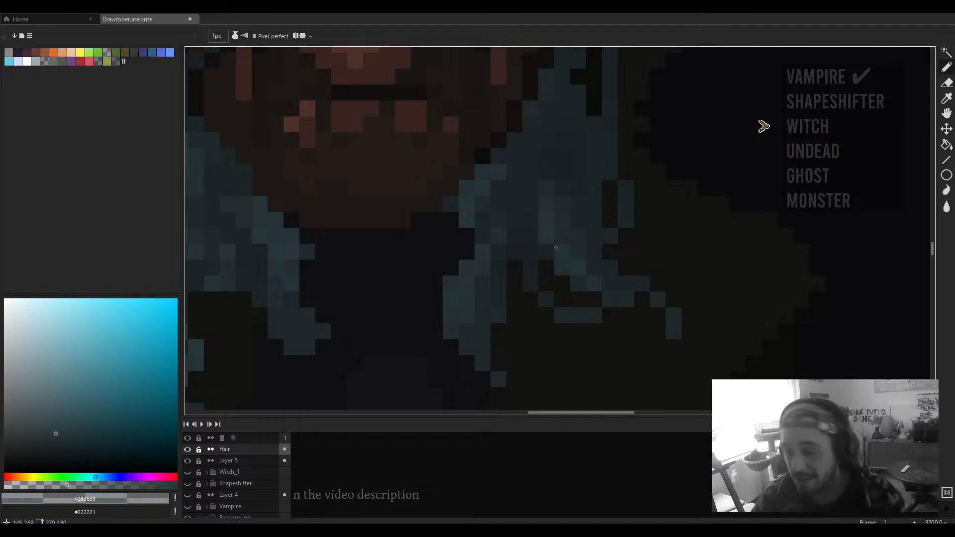
{"action": "left_click_drag", "start_coordinate": [564, 180], "coordinate": [540, 240]}
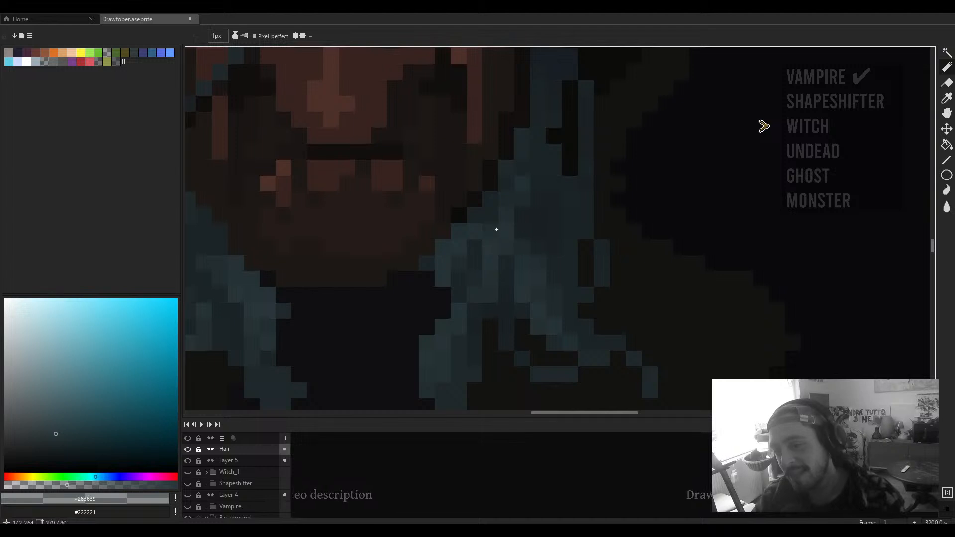
{"action": "scroll", "coordinate": [520, 204], "scroll_direction": "down", "scroll_amount": 4}
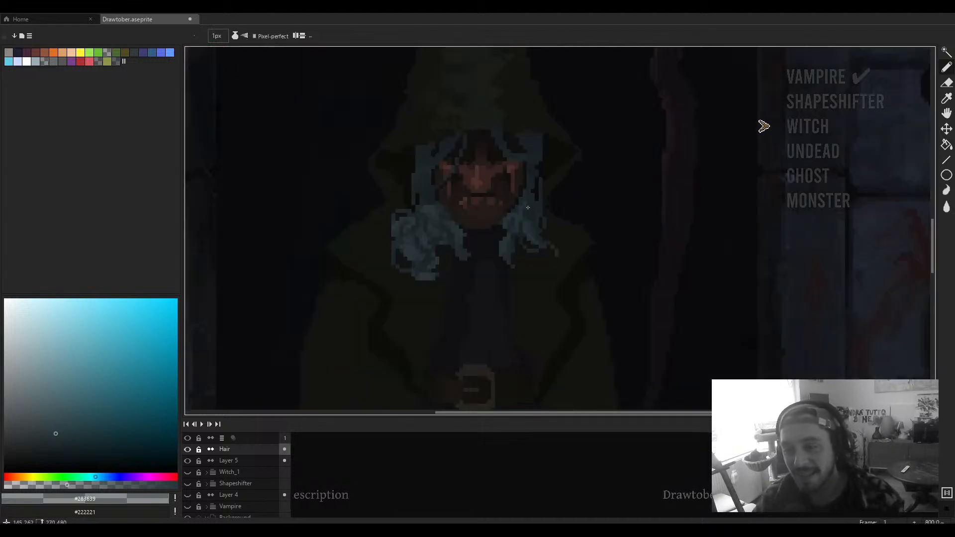
{"action": "scroll", "coordinate": [528, 195], "scroll_direction": "up", "scroll_amount": 3}
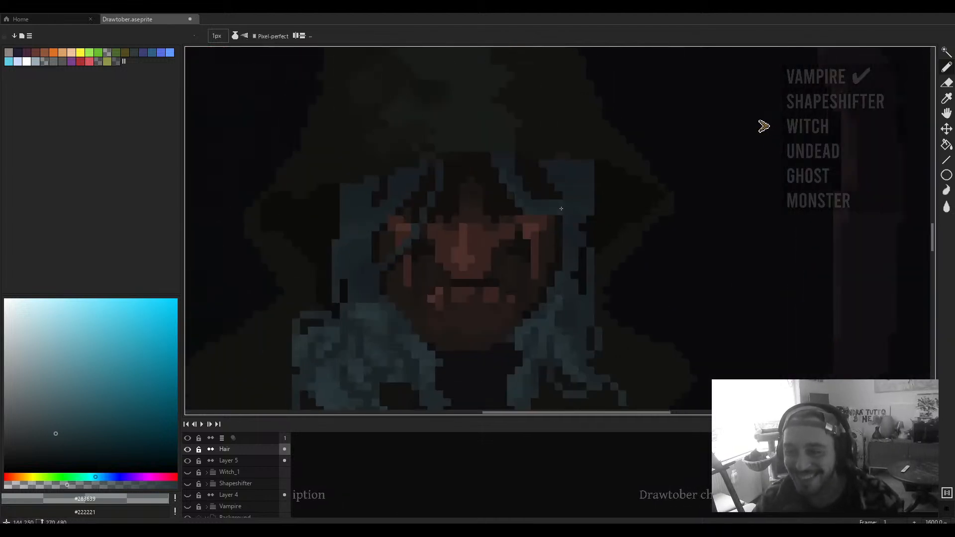
Step: Set the pencil's ink to Lock Alpha and lighten the thin hair strands falling over both sides of the forehead
{"action": "scroll", "coordinate": [523, 192], "scroll_direction": "up", "scroll_amount": 3}
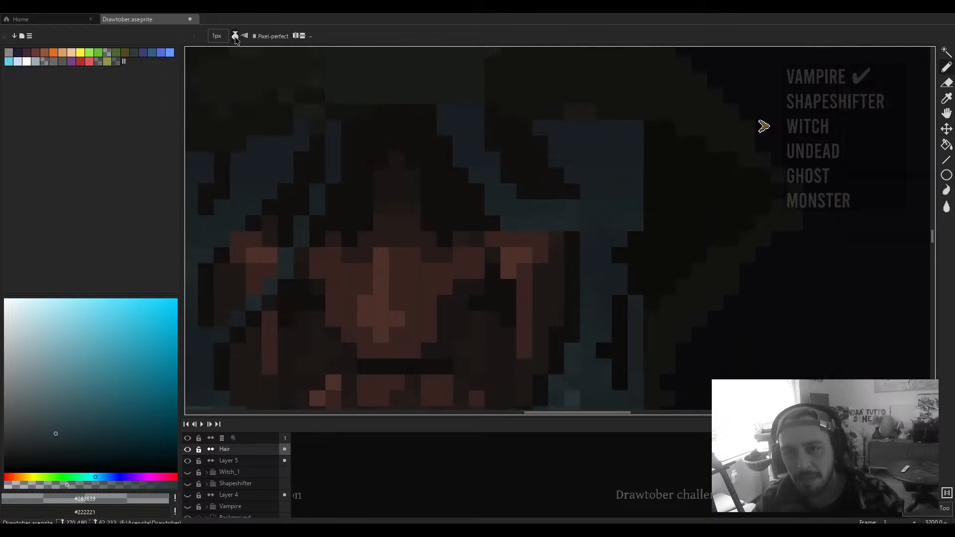
{"action": "left_click", "coordinate": [235, 36]}
{"action": "left_click", "coordinate": [253, 76]}
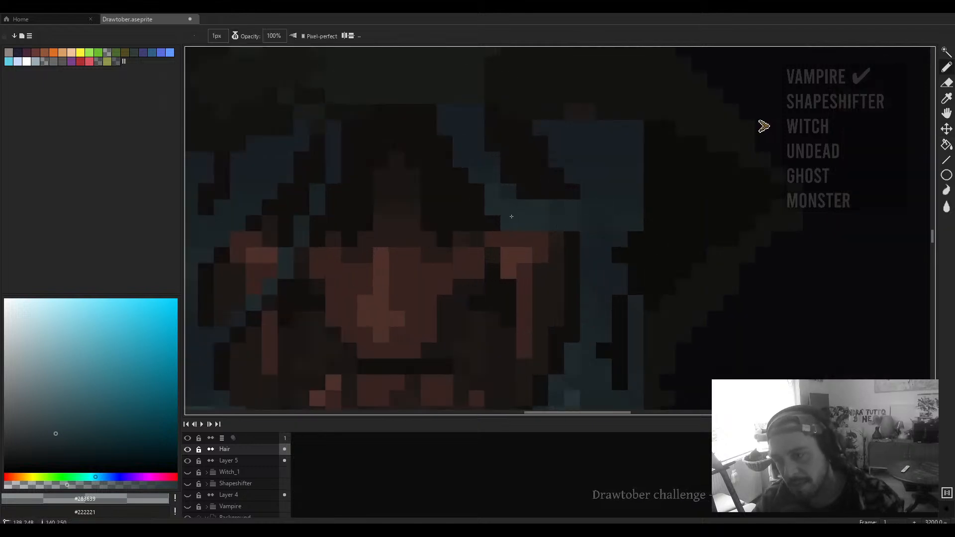
{"action": "scroll", "coordinate": [547, 212], "scroll_direction": "up", "scroll_amount": 2}
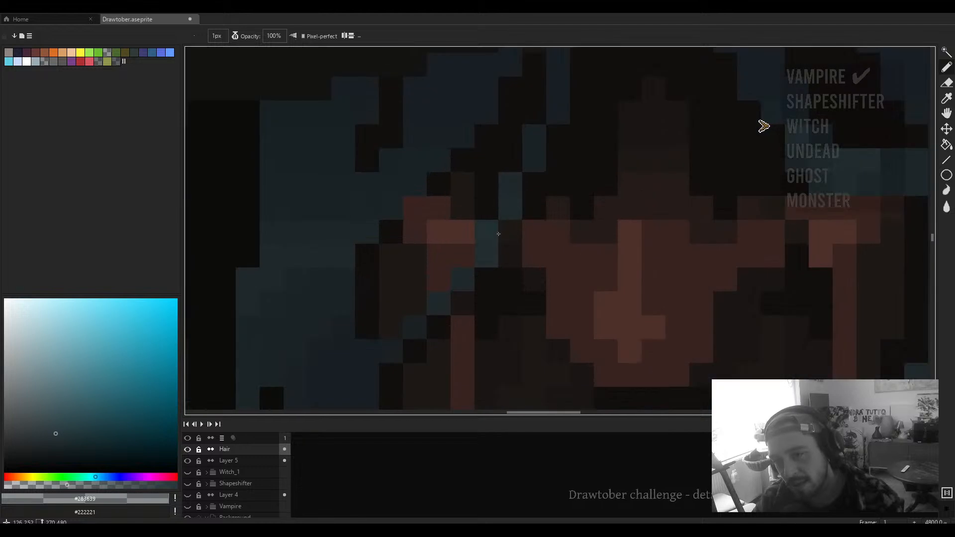
{"action": "scroll", "coordinate": [488, 246], "scroll_direction": "down", "scroll_amount": 5}
{"action": "scroll", "coordinate": [538, 190], "scroll_direction": "up", "scroll_amount": 3}
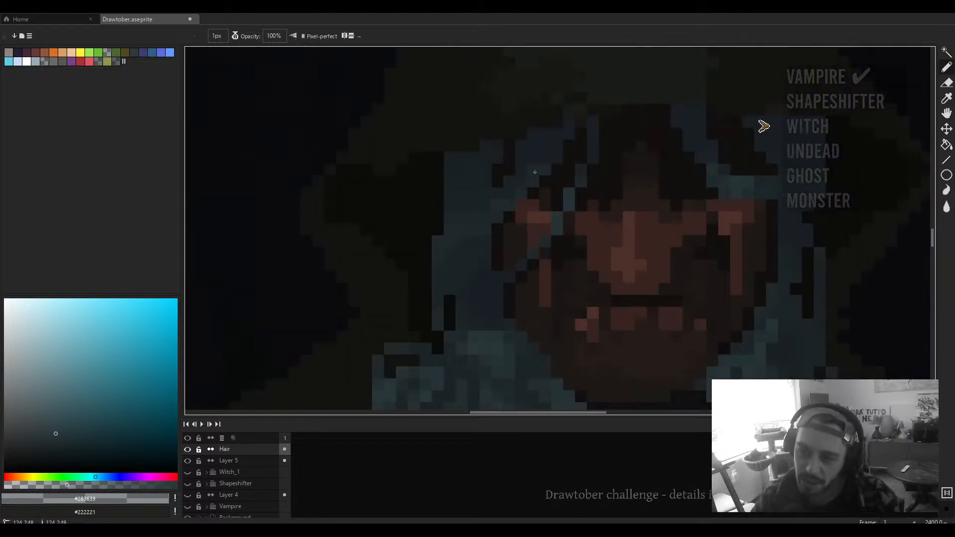
Step: Add vertical highlight strands to the hair on the left side of the face
{"action": "left_click_drag", "start_coordinate": [473, 229], "coordinate": [561, 182]}
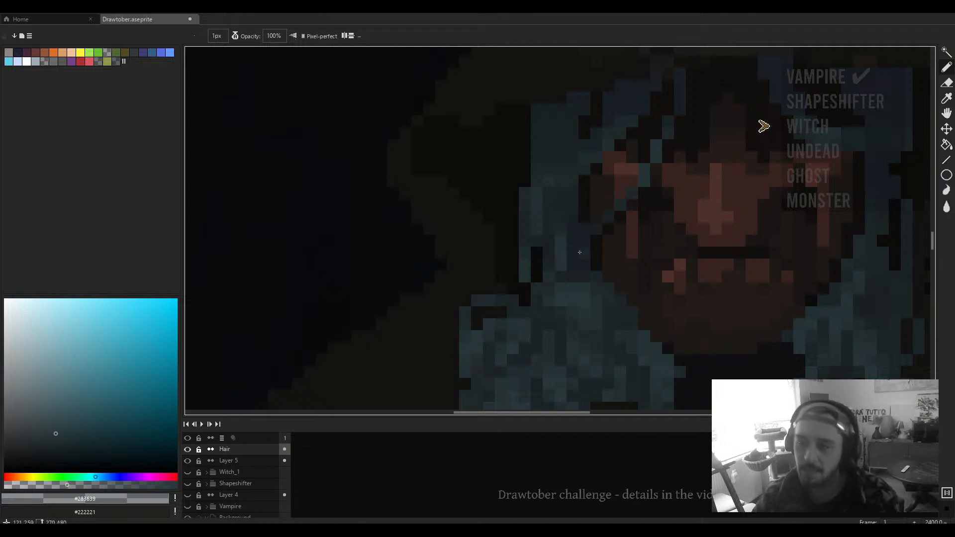
{"action": "scroll", "coordinate": [579, 253], "scroll_direction": "down", "scroll_amount": 3}
{"action": "scroll", "coordinate": [575, 233], "scroll_direction": "up", "scroll_amount": 3}
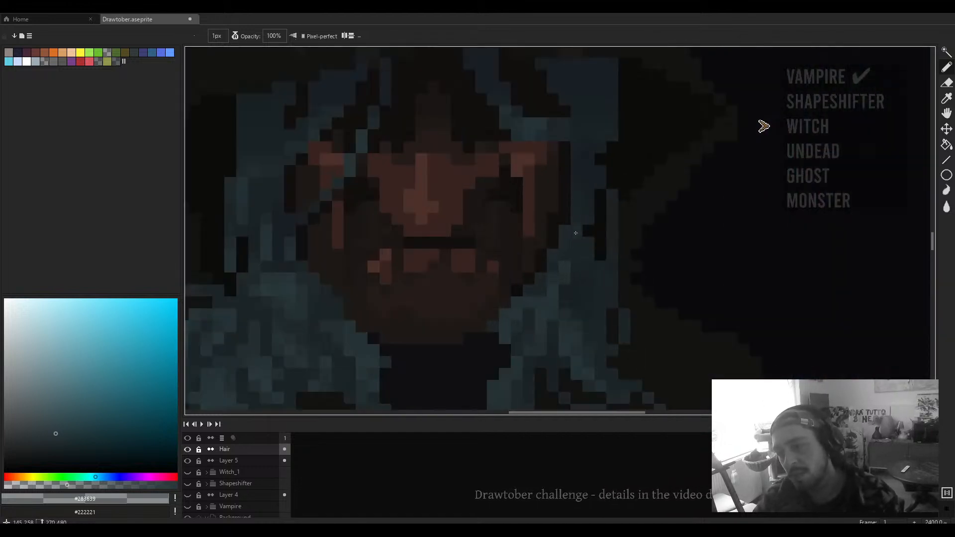
Step: Lighten the hair on the right side of the face and texture its upper block with scattered highlight pixels
{"action": "left_click_drag", "start_coordinate": [590, 133], "coordinate": [586, 175]}
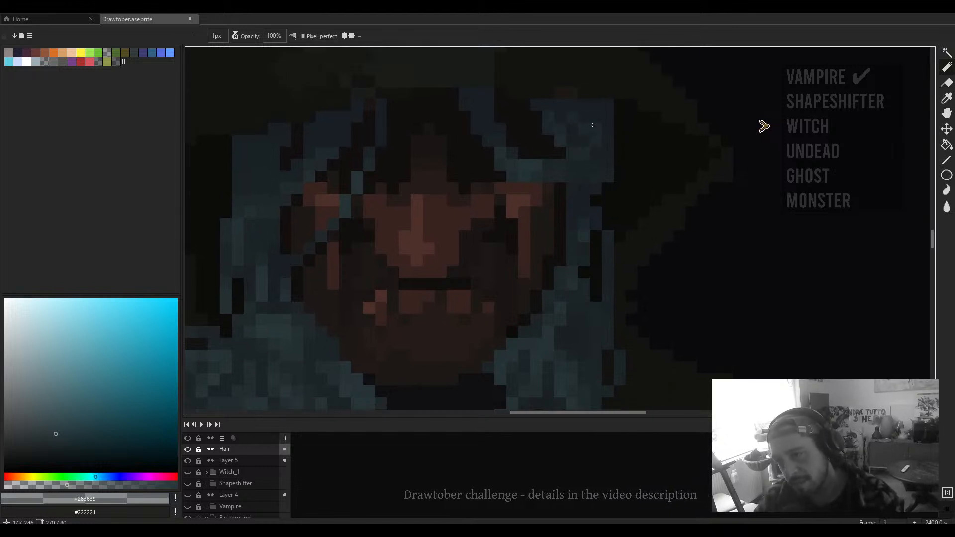
{"action": "scroll", "coordinate": [604, 174], "scroll_direction": "down", "scroll_amount": 4}
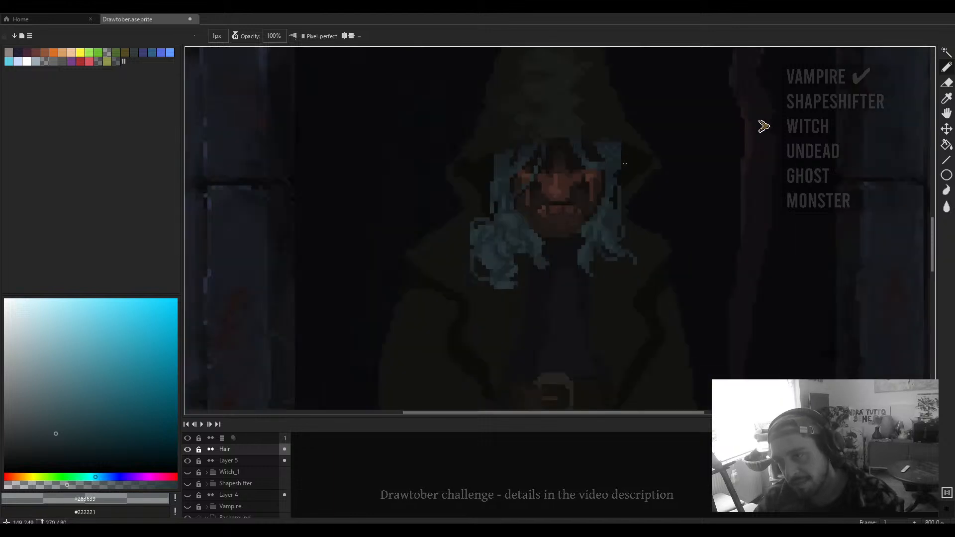
{"action": "scroll", "coordinate": [607, 172], "scroll_direction": "up", "scroll_amount": 4}
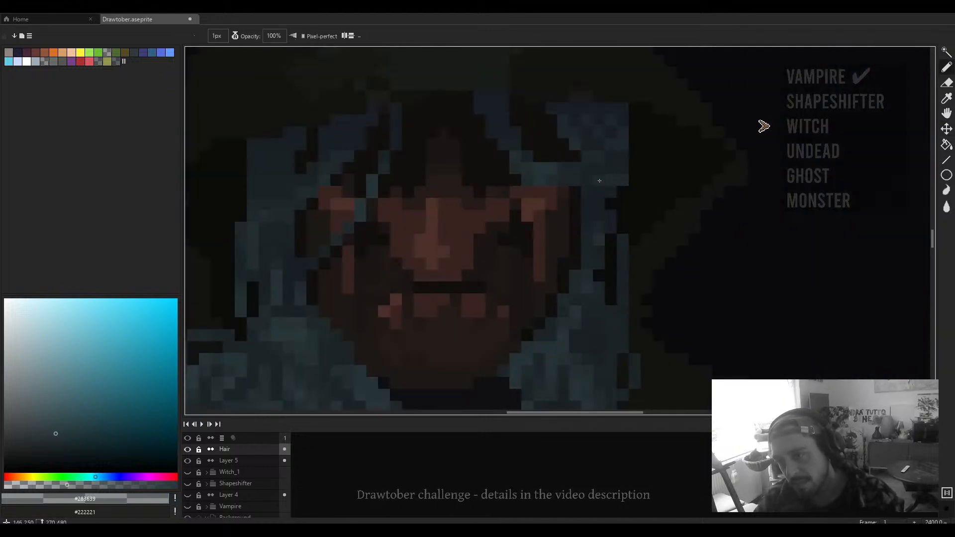
Step: Trim the upper outer corner of the hair block to the right of the forehead with a 1 px eraser
{"action": "scroll", "coordinate": [616, 177], "scroll_direction": "down", "scroll_amount": 4}
{"action": "scroll", "coordinate": [622, 172], "scroll_direction": "up", "scroll_amount": 3}
{"action": "key", "text": "plus"}
{"action": "key", "text": "plus"}
{"action": "key", "text": "plus"}
{"action": "key", "text": "plus"}
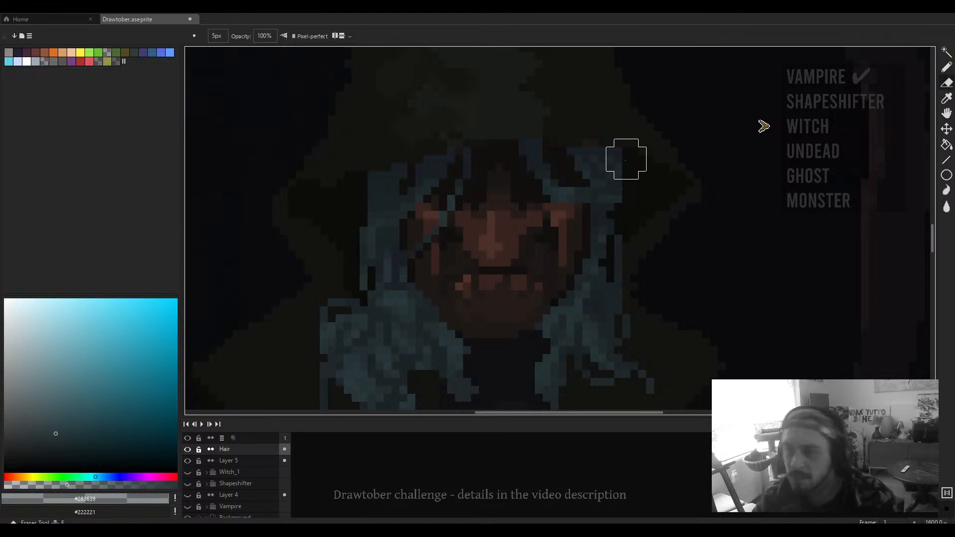
{"action": "left_click_drag", "start_coordinate": [630, 167], "coordinate": [610, 212]}
{"action": "scroll", "coordinate": [597, 210], "scroll_direction": "down", "scroll_amount": 4, "text": "ctrl"}
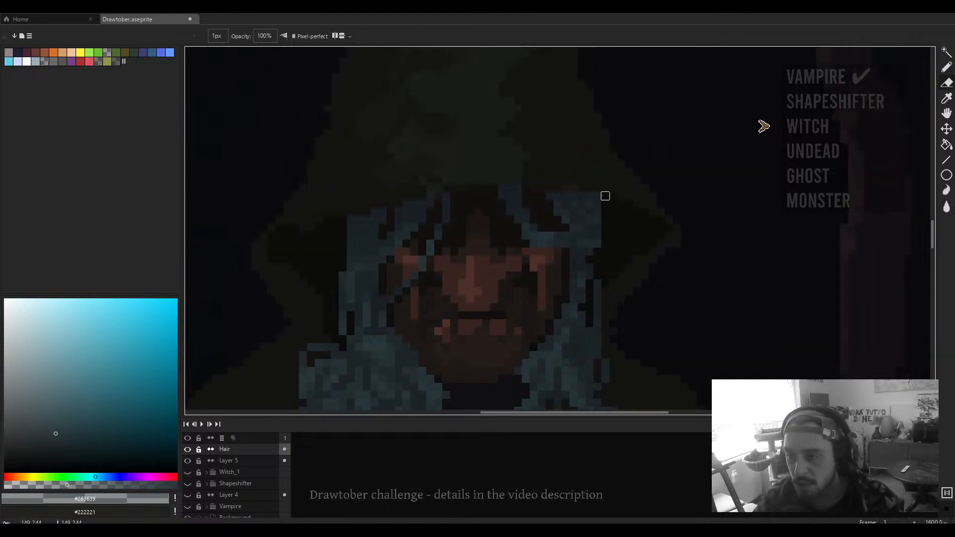
{"action": "left_click", "coordinate": [597, 197]}
{"action": "scroll", "coordinate": [629, 220], "scroll_direction": "down", "scroll_amount": 5}
{"action": "scroll", "coordinate": [612, 218], "scroll_direction": "up", "scroll_amount": 2}
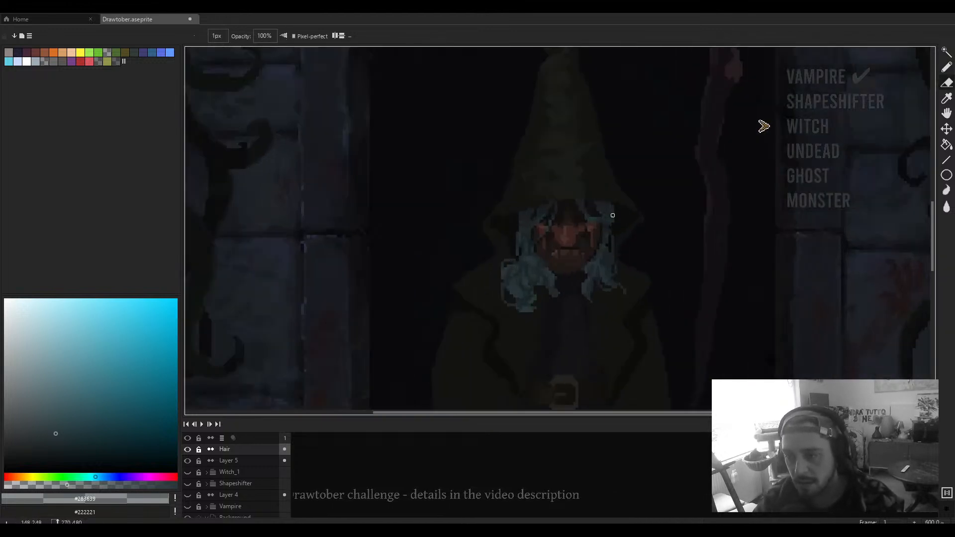
{"action": "scroll", "coordinate": [610, 218], "scroll_direction": "down", "scroll_amount": 2}
{"action": "left_click_drag", "start_coordinate": [626, 216], "coordinate": [561, 232]}
{"action": "scroll", "coordinate": [596, 215], "scroll_direction": "down", "scroll_amount": 1}
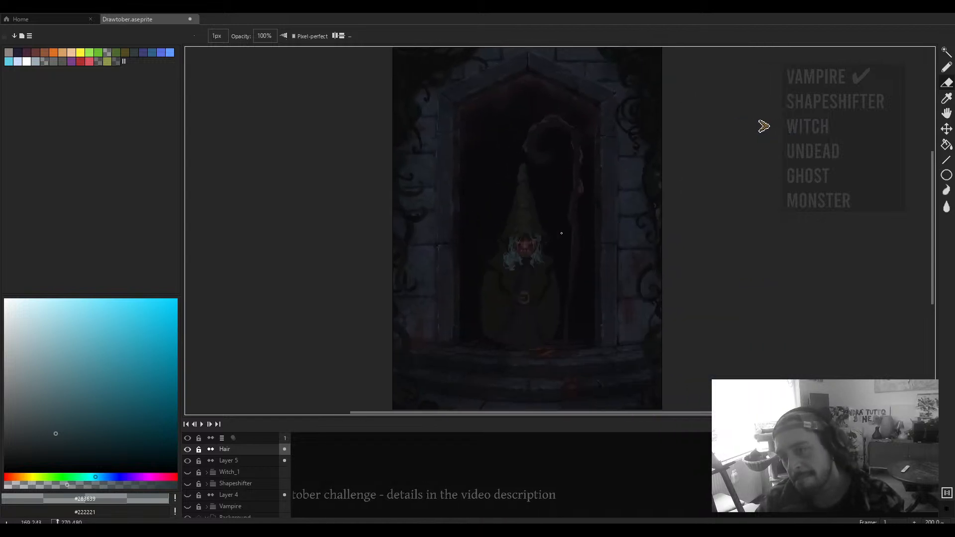
{"action": "scroll", "coordinate": [555, 237], "scroll_direction": "up", "scroll_amount": 1}
{"action": "key", "text": "b"}
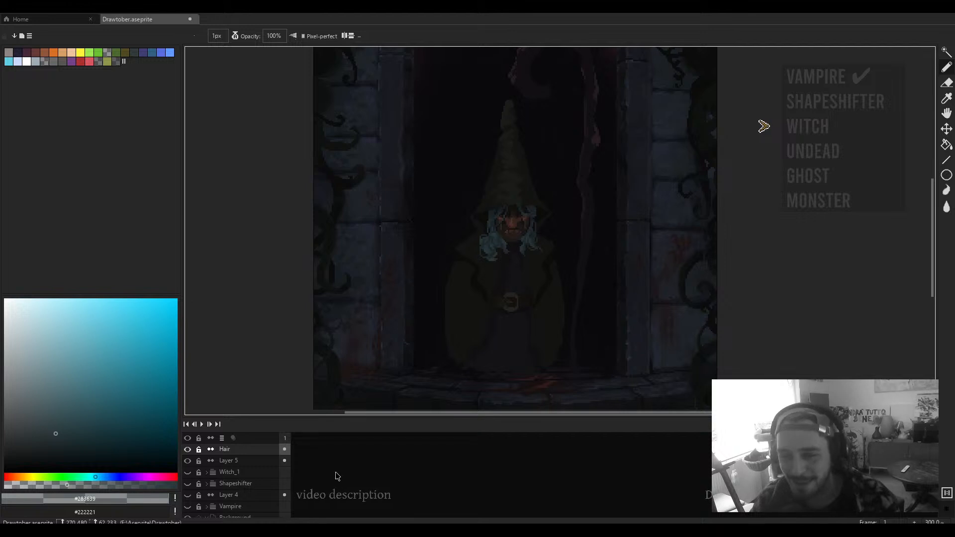
Step: Sample the hair colour, lighten it to 190°, 31, 27, and highlight the upper curl of the left hair lock
{"action": "scroll", "coordinate": [510, 238], "scroll_direction": "up", "scroll_amount": 7}
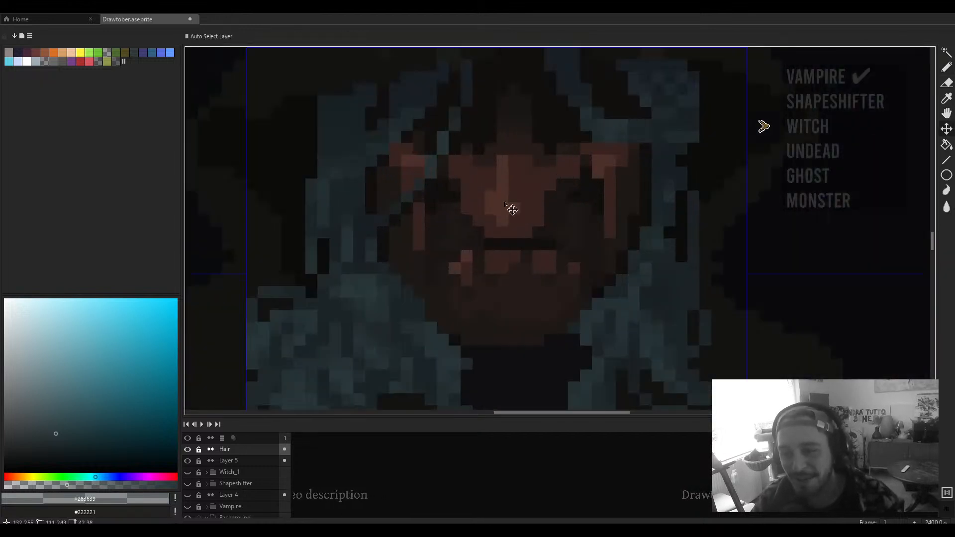
{"action": "left_click", "coordinate": [474, 227], "text": "alt"}
{"action": "scroll", "coordinate": [474, 227], "scroll_direction": "down", "scroll_amount": 6}
{"action": "scroll", "coordinate": [426, 262], "scroll_direction": "up", "scroll_amount": 6}
{"action": "left_click", "coordinate": [426, 262], "text": "alt"}
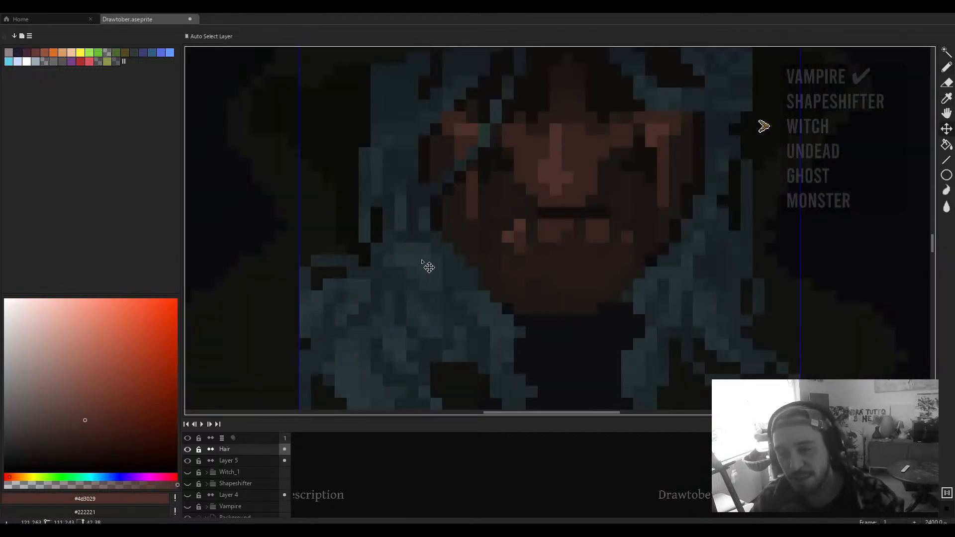
{"action": "left_click", "coordinate": [59, 425]}
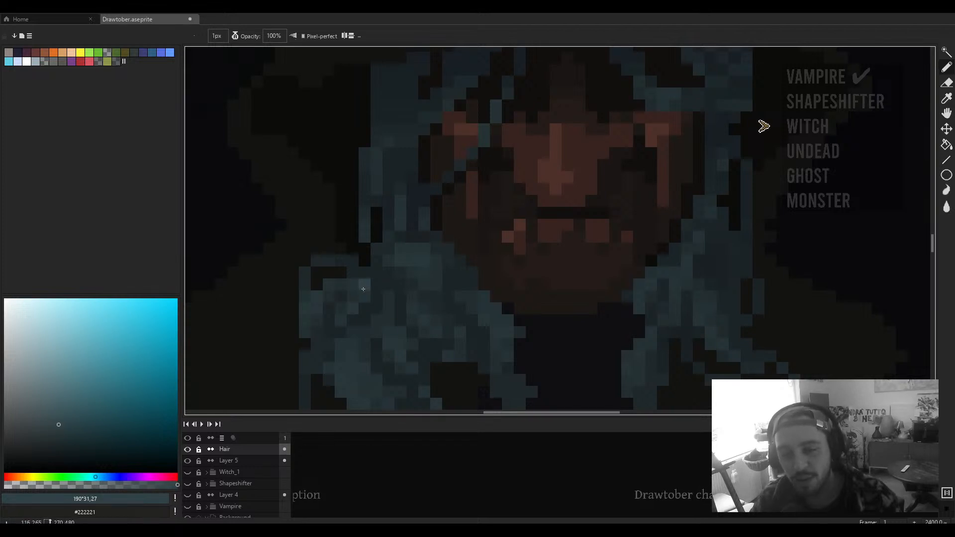
{"action": "left_click", "coordinate": [328, 285]}
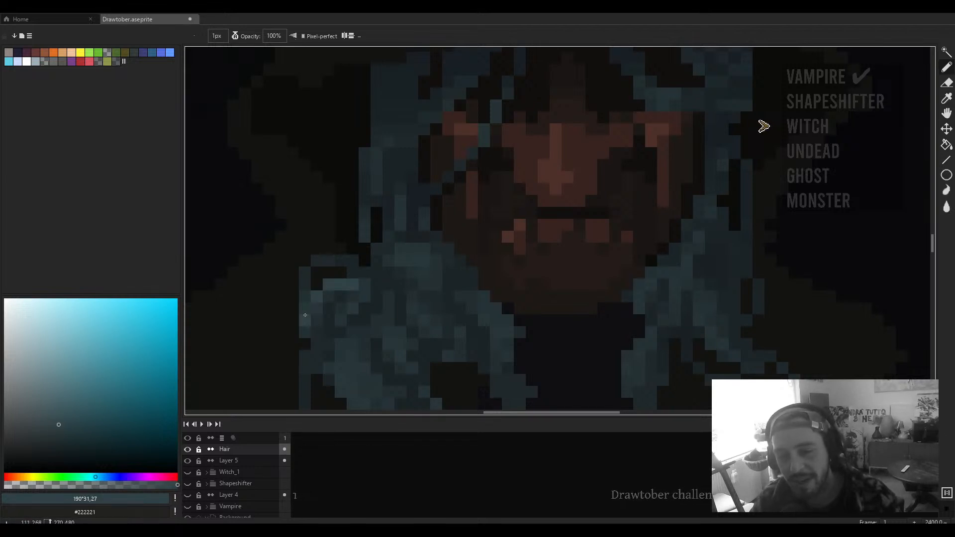
{"action": "left_click_drag", "start_coordinate": [313, 306], "coordinate": [306, 320]}
{"action": "left_click", "coordinate": [328, 309]}
Step: Paint light highlight strands through the lower curl of the left hair lock and across its middle toward the chin
{"action": "scroll", "coordinate": [328, 309], "scroll_direction": "down", "scroll_amount": 5}
{"action": "scroll", "coordinate": [332, 350], "scroll_direction": "up", "scroll_amount": 6}
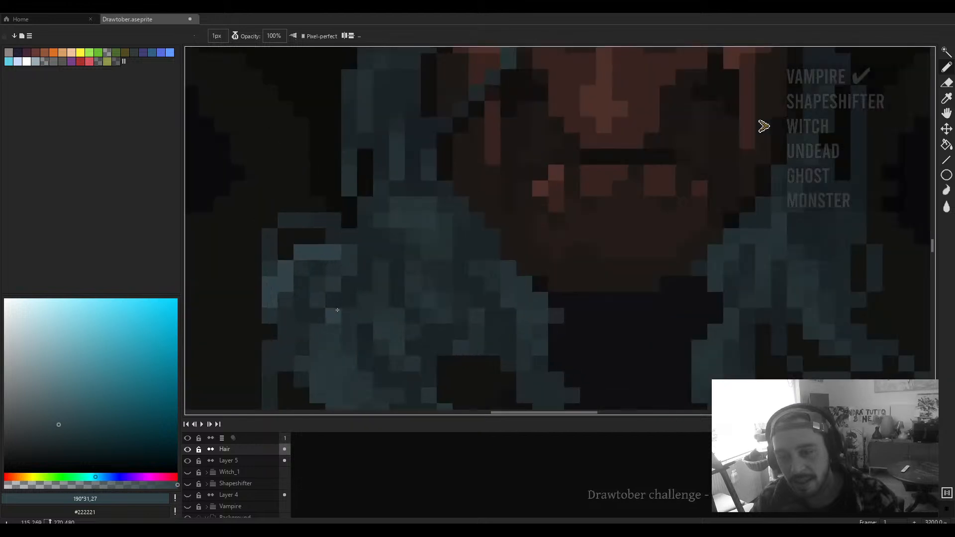
{"action": "left_click_drag", "start_coordinate": [332, 349], "coordinate": [391, 275]}
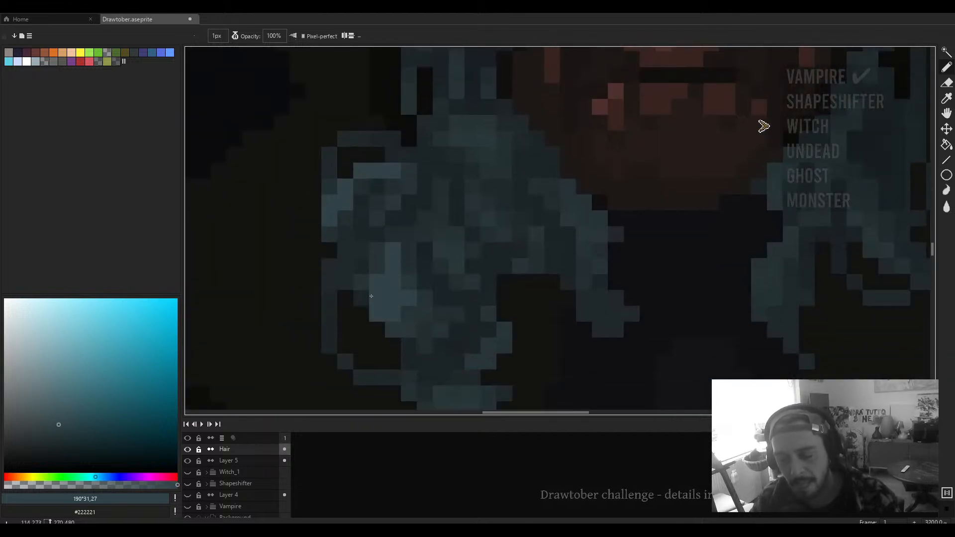
{"action": "scroll", "coordinate": [391, 310], "scroll_direction": "down", "scroll_amount": 2}
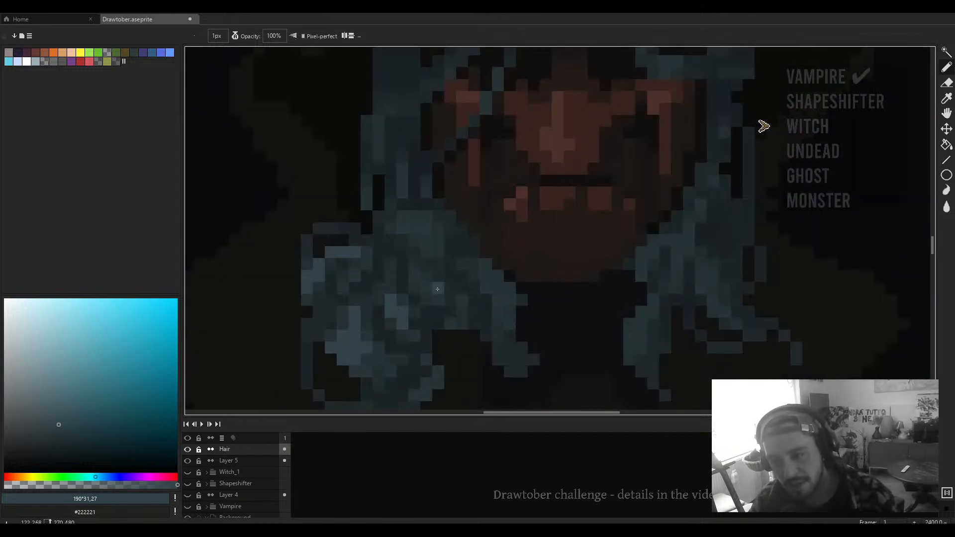
{"action": "scroll", "coordinate": [420, 275], "scroll_direction": "down", "scroll_amount": 4}
{"action": "scroll", "coordinate": [447, 271], "scroll_direction": "up", "scroll_amount": 4}
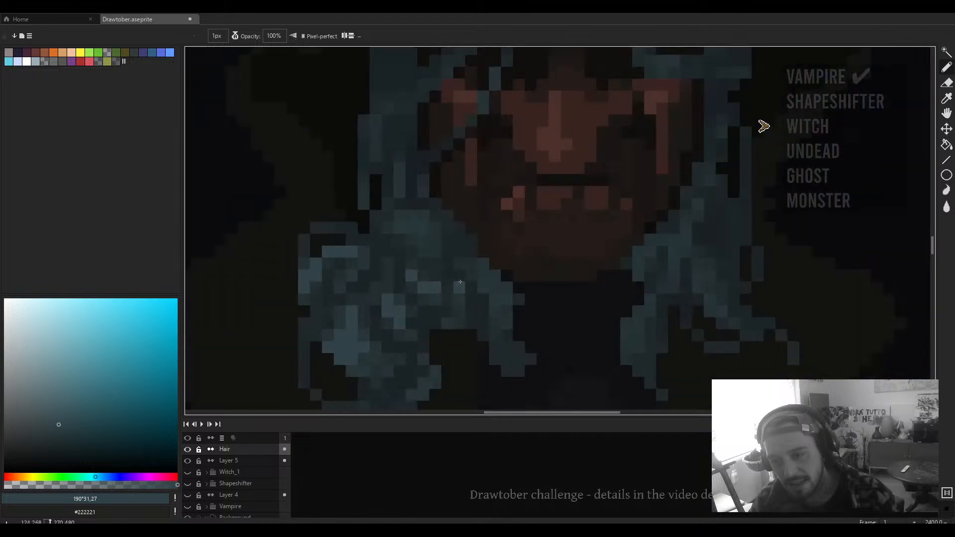
{"action": "scroll", "coordinate": [502, 283], "scroll_direction": "down", "scroll_amount": 4}
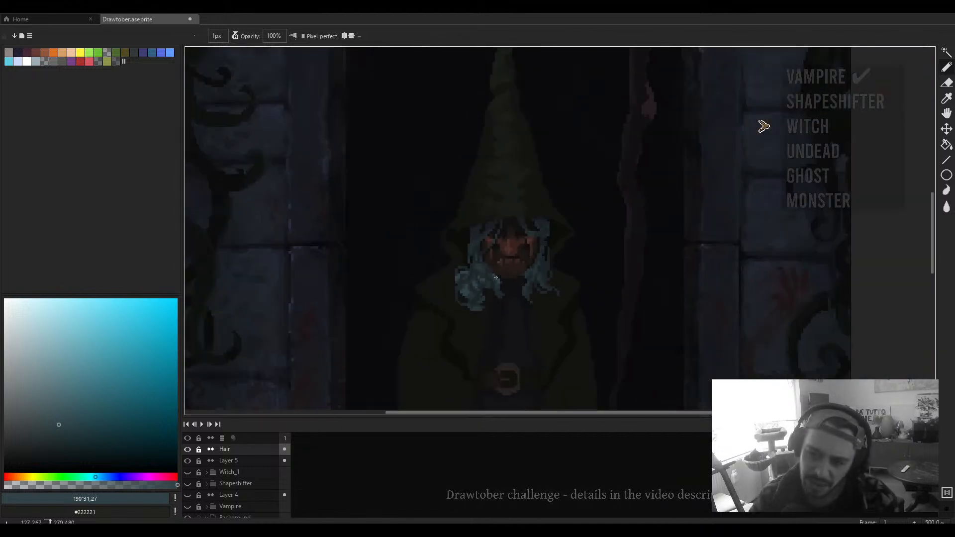
Step: Add light vertical strands to the lower part and inner tip of the hair lock right of the chin
{"action": "scroll", "coordinate": [455, 309], "scroll_direction": "up", "scroll_amount": 4}
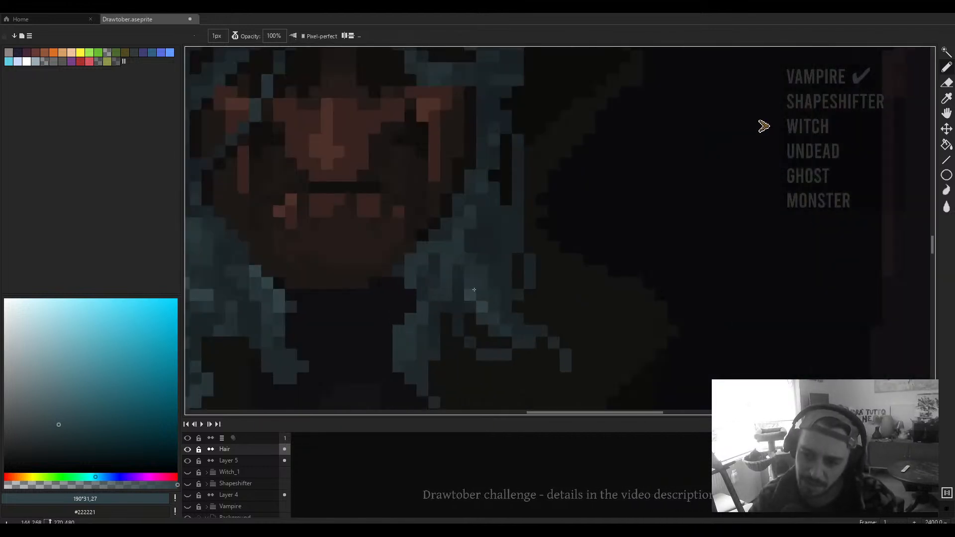
{"action": "scroll", "coordinate": [473, 276], "scroll_direction": "down", "scroll_amount": 4}
{"action": "scroll", "coordinate": [471, 284], "scroll_direction": "up", "scroll_amount": 4}
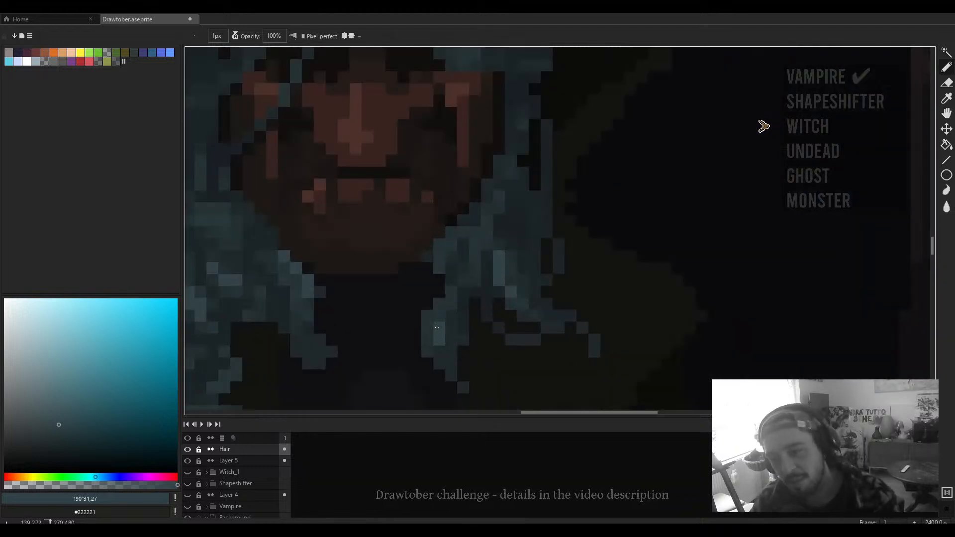
{"action": "scroll", "coordinate": [452, 294], "scroll_direction": "down", "scroll_amount": 4}
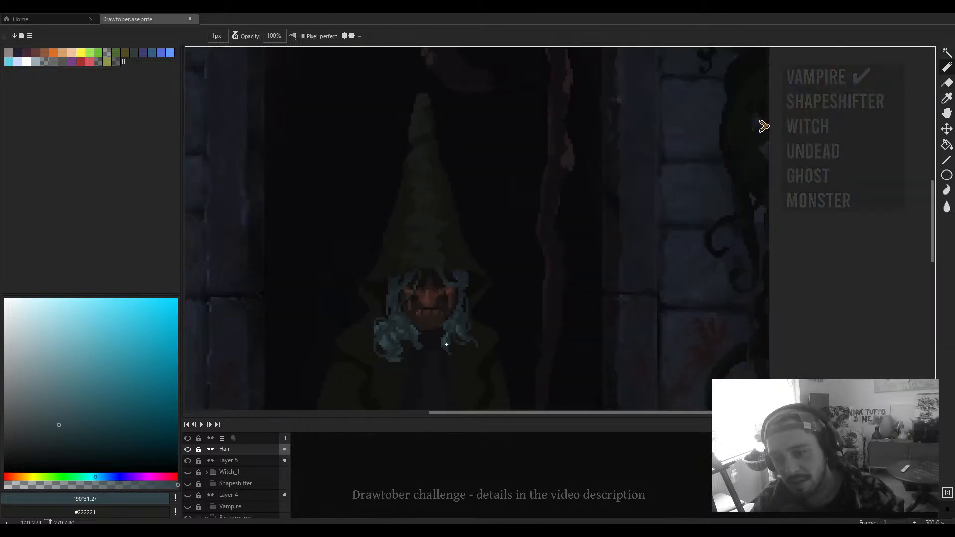
Step: Paint a short vertical highlight higher up in the hair lock right of the mouth
{"action": "scroll", "coordinate": [456, 312], "scroll_direction": "up", "scroll_amount": 5}
{"action": "left_click_drag", "start_coordinate": [479, 327], "coordinate": [489, 217]}
{"action": "scroll", "coordinate": [487, 250], "scroll_direction": "up", "scroll_amount": 1}
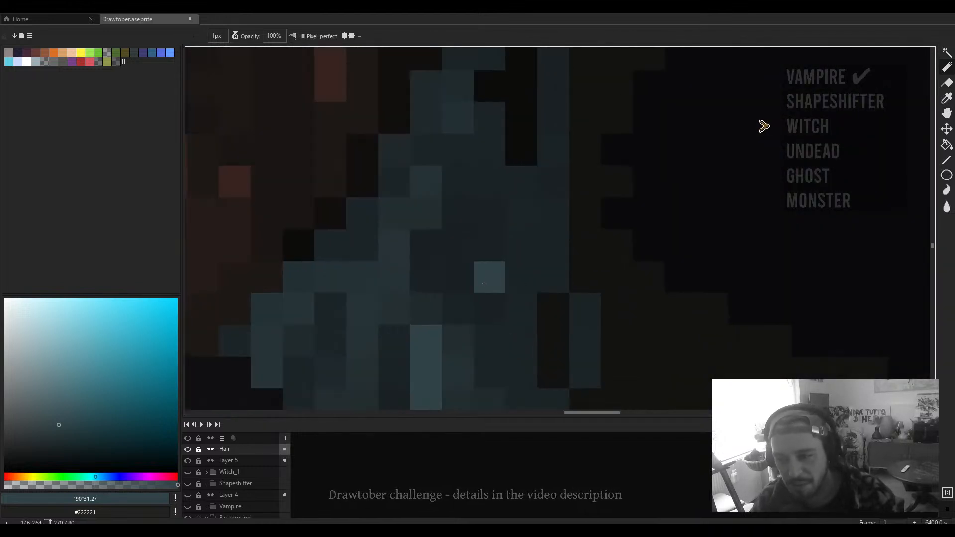
{"action": "left_click_drag", "start_coordinate": [485, 283], "coordinate": [487, 248]}
{"action": "scroll", "coordinate": [488, 246], "scroll_direction": "down", "scroll_amount": 5}
{"action": "scroll", "coordinate": [488, 236], "scroll_direction": "up", "scroll_amount": 4}
Step: Sample the darker hair colour #253235 and blend the pixels around the new highlight in the right hair lock
{"action": "left_click", "coordinate": [456, 213], "text": "alt"}
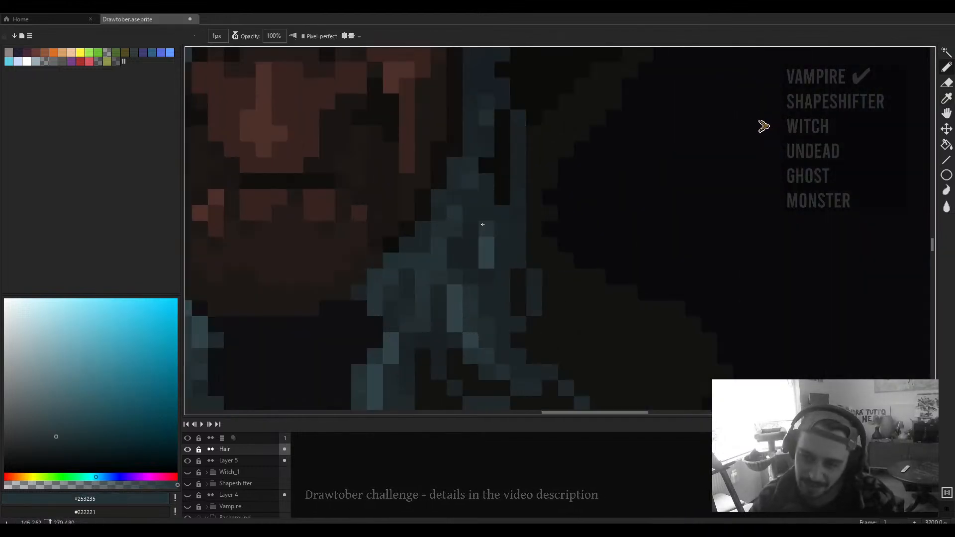
{"action": "scroll", "coordinate": [495, 282], "scroll_direction": "down", "scroll_amount": 5}
{"action": "scroll", "coordinate": [495, 282], "scroll_direction": "up", "scroll_amount": 3}
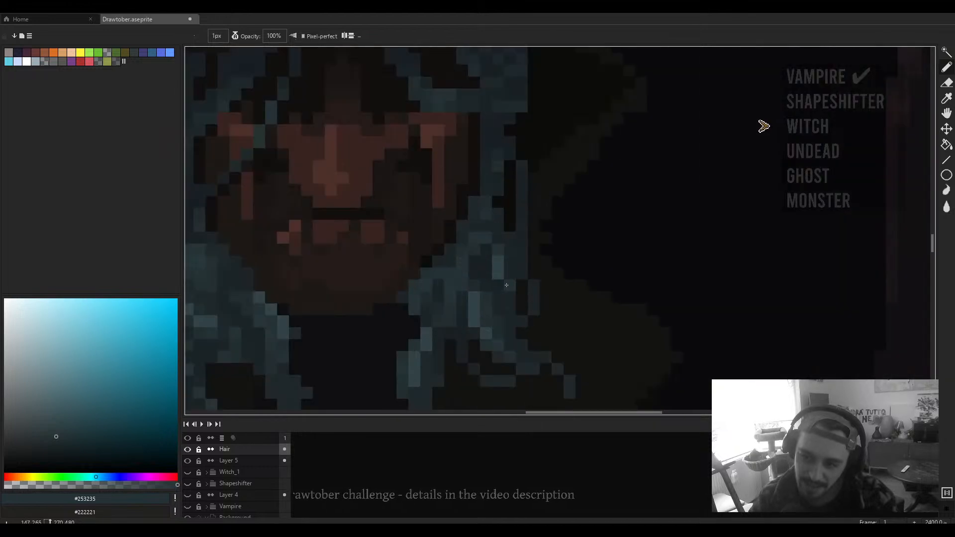
{"action": "scroll", "coordinate": [508, 292], "scroll_direction": "down", "scroll_amount": 3}
{"action": "scroll", "coordinate": [460, 302], "scroll_direction": "up", "scroll_amount": 3}
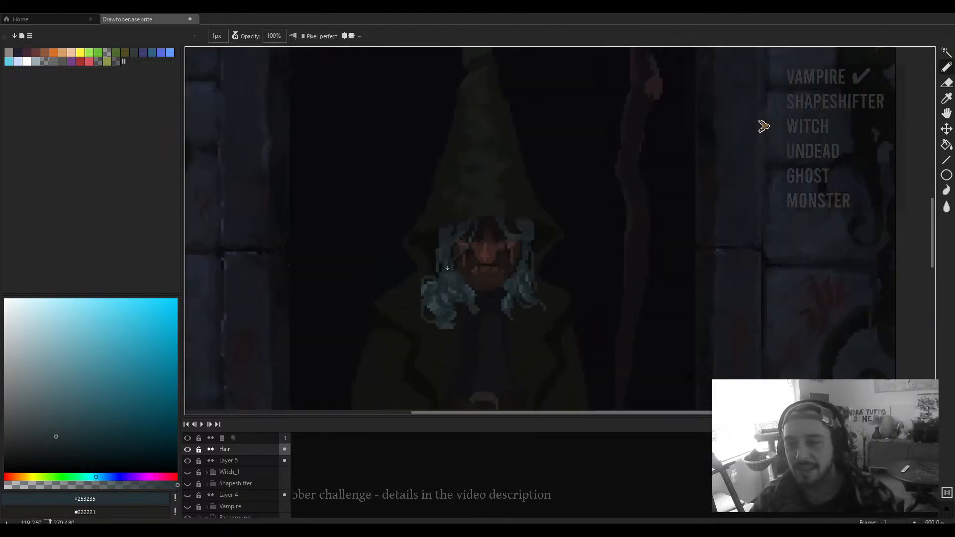
Step: On the Hair layer, sample the lighter blue-grey #304246 and paint highlight strands in the hair beside the left side of the face
{"action": "left_click", "coordinate": [478, 286], "text": "alt"}
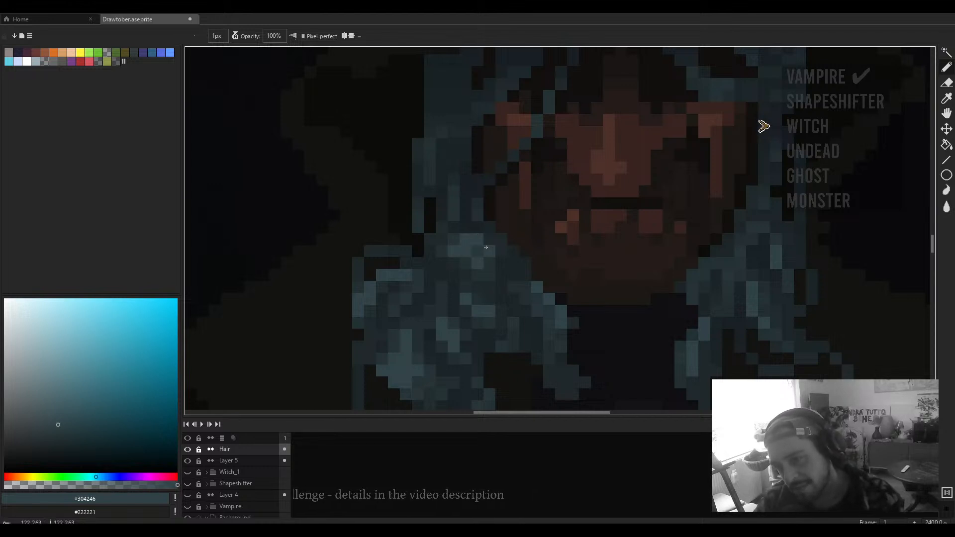
{"action": "scroll", "coordinate": [486, 247], "scroll_direction": "down", "scroll_amount": 3}
{"action": "scroll", "coordinate": [393, 281], "scroll_direction": "up", "scroll_amount": 4}
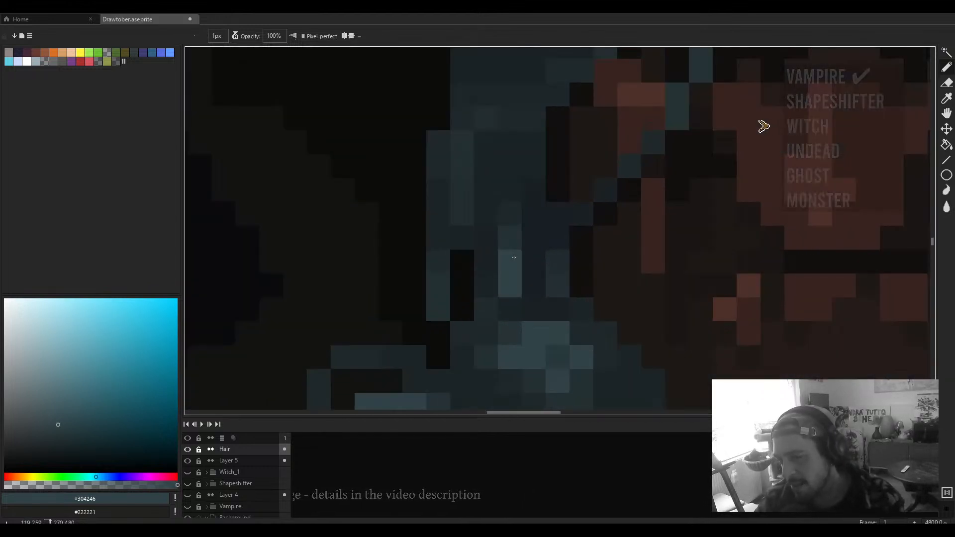
{"action": "scroll", "coordinate": [545, 228], "scroll_direction": "down", "scroll_amount": 3}
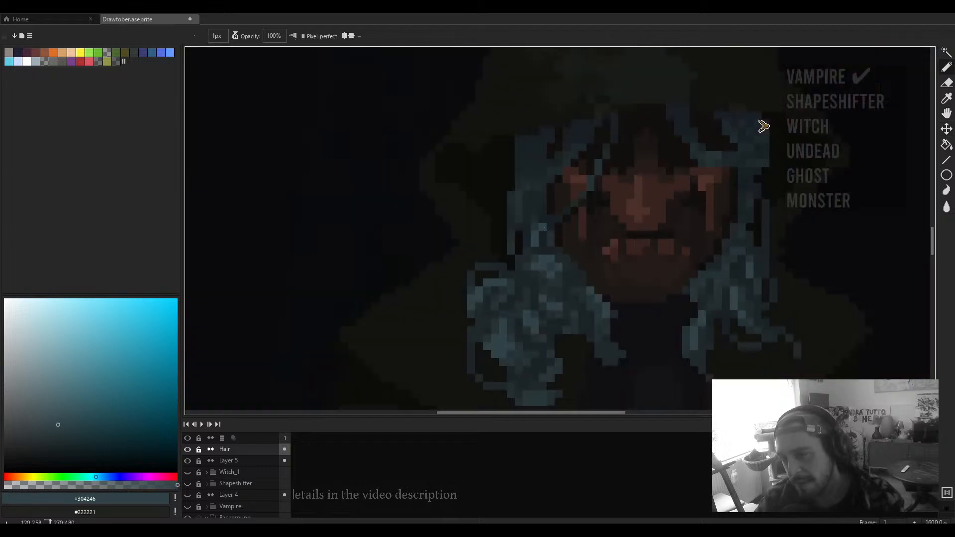
{"action": "scroll", "coordinate": [544, 229], "scroll_direction": "up", "scroll_amount": 3}
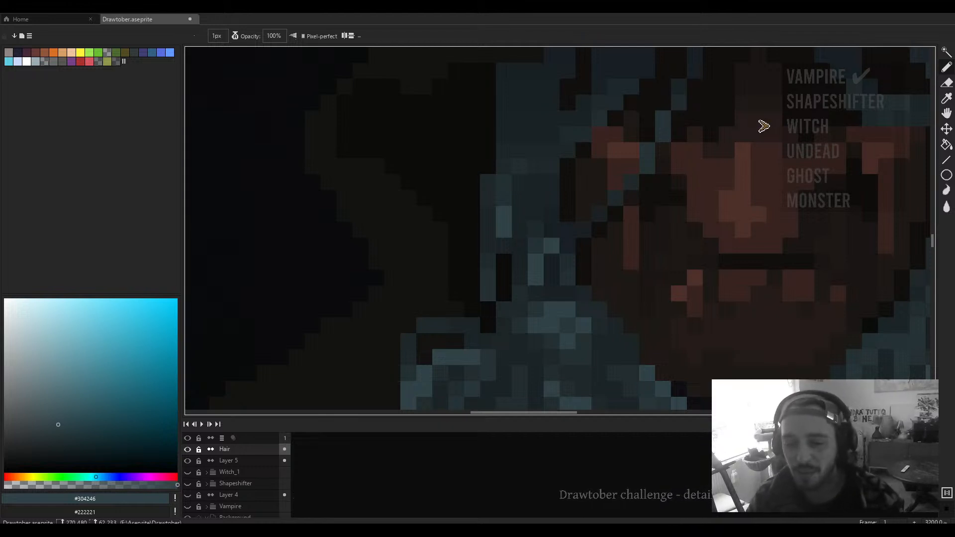
{"action": "scroll", "coordinate": [602, 290], "scroll_direction": "down", "scroll_amount": 6}
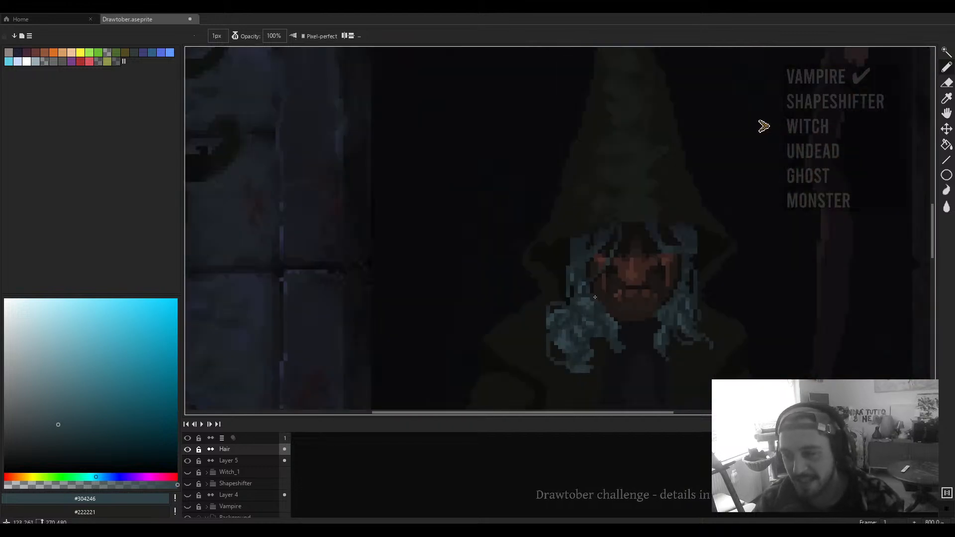
Step: Switch to Layer 5 and touch up the shadows around the witch's right-hand eye with the sampled dark brown #191513
{"action": "scroll", "coordinate": [682, 269], "scroll_direction": "up", "scroll_amount": 4}
{"action": "left_click", "coordinate": [482, 309], "text": "alt"}
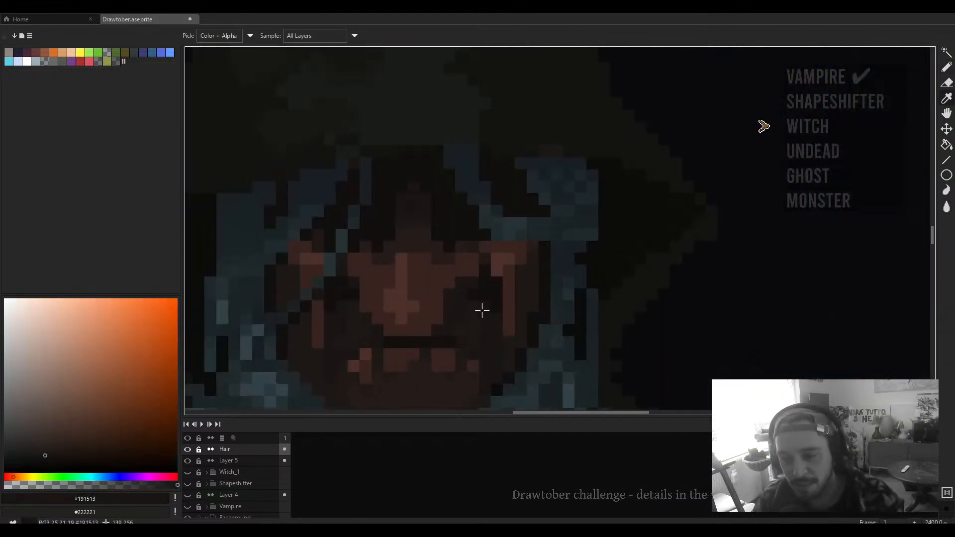
{"action": "scroll", "coordinate": [502, 294], "scroll_direction": "up", "scroll_amount": 3}
{"action": "left_click", "coordinate": [516, 292], "text": "ctrl"}
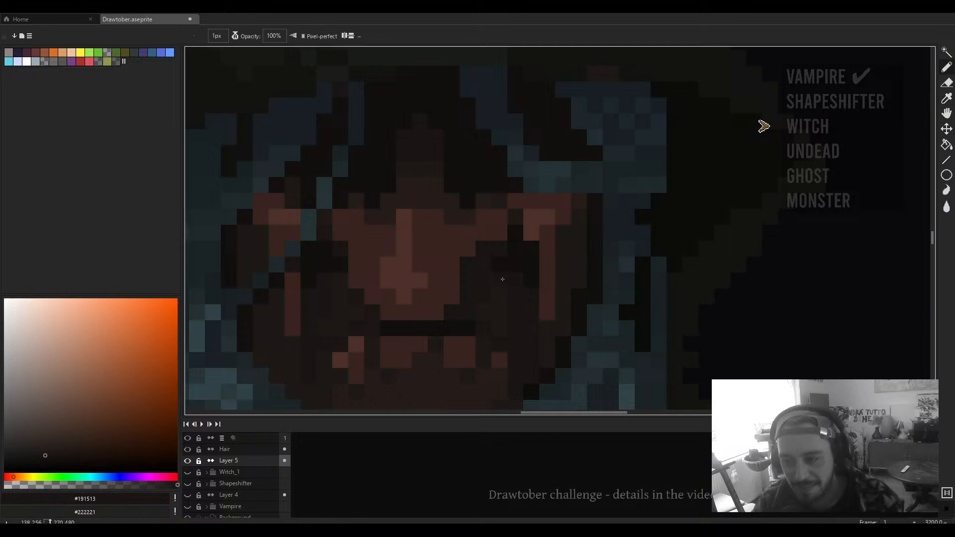
{"action": "scroll", "coordinate": [357, 285], "scroll_direction": "down", "scroll_amount": 3}
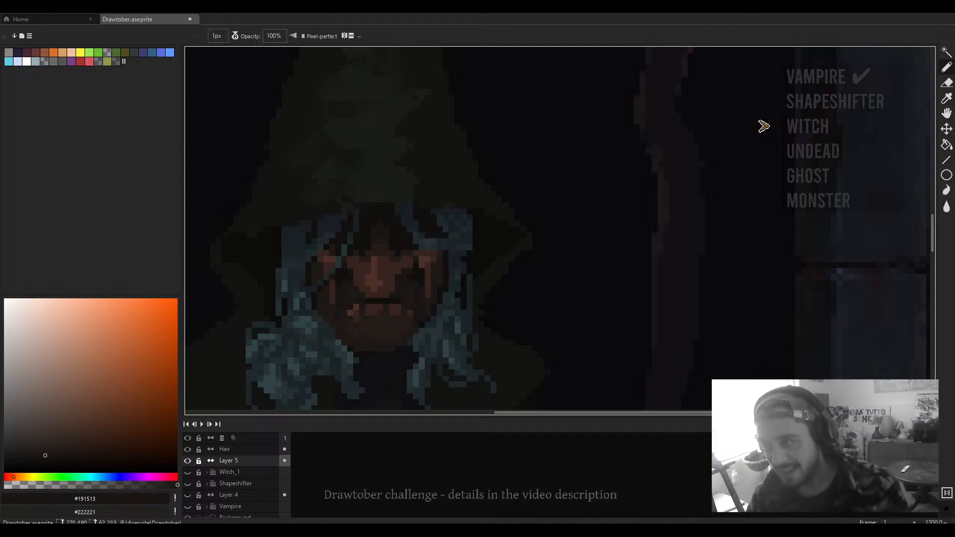
Step: Sample the hat's lighter green #191b18, then outline and fill a highlight patch on the cloak's left shoulder
{"action": "scroll", "coordinate": [481, 327], "scroll_direction": "down", "scroll_amount": 3}
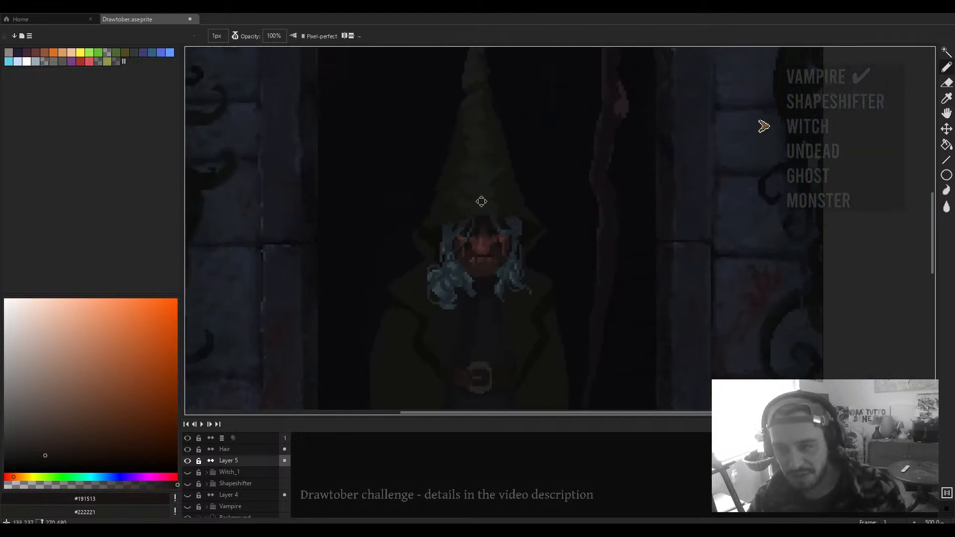
{"action": "scroll", "coordinate": [480, 195], "scroll_direction": "up", "scroll_amount": 3}
{"action": "key", "text": "alt"}
{"action": "left_click", "coordinate": [481, 195], "text": "alt"}
{"action": "left_click_drag", "start_coordinate": [488, 222], "coordinate": [601, 74]}
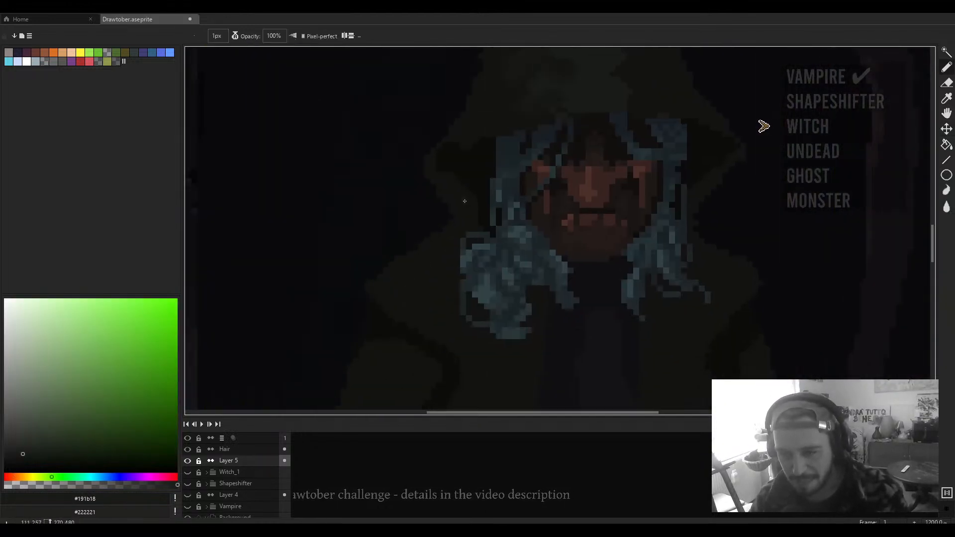
{"action": "left_click_drag", "start_coordinate": [427, 250], "coordinate": [426, 228]}
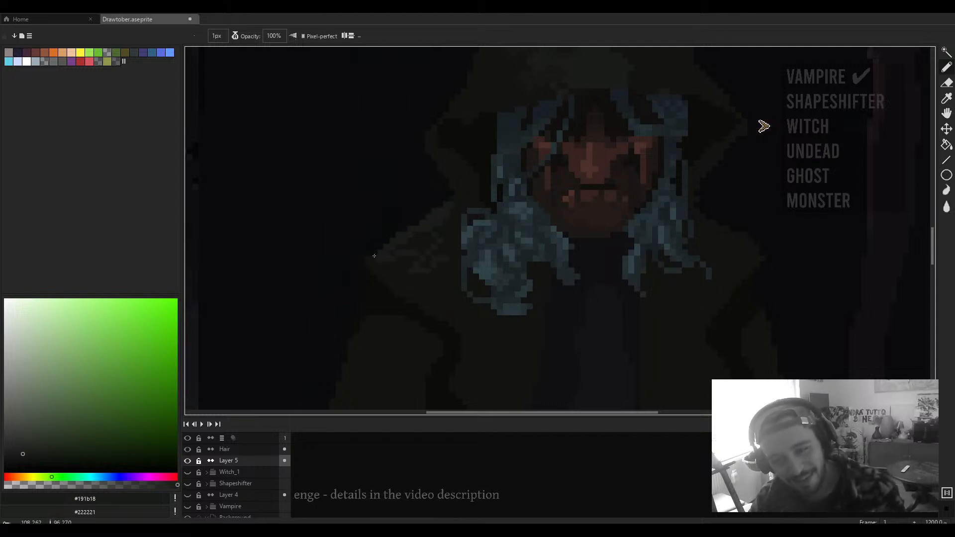
{"action": "key", "text": "g"}
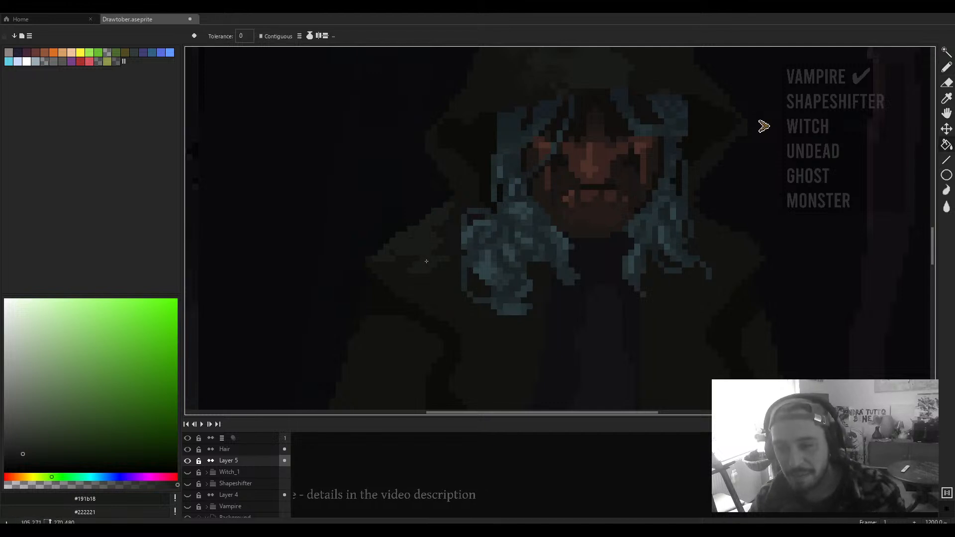
Step: Trim the edges of the left shoulder's highlight patch with the sampled cloak base color #131312
{"action": "scroll", "coordinate": [392, 251], "scroll_direction": "down", "scroll_amount": 1}
{"action": "key", "text": "alt"}
{"action": "scroll", "coordinate": [439, 219], "scroll_direction": "up", "scroll_amount": 1}
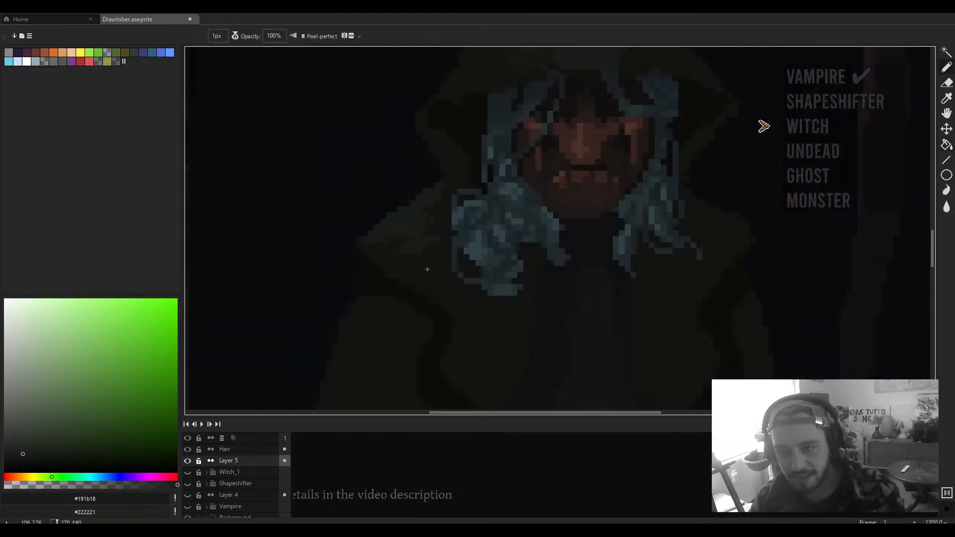
{"action": "left_click", "coordinate": [456, 176], "text": "alt"}
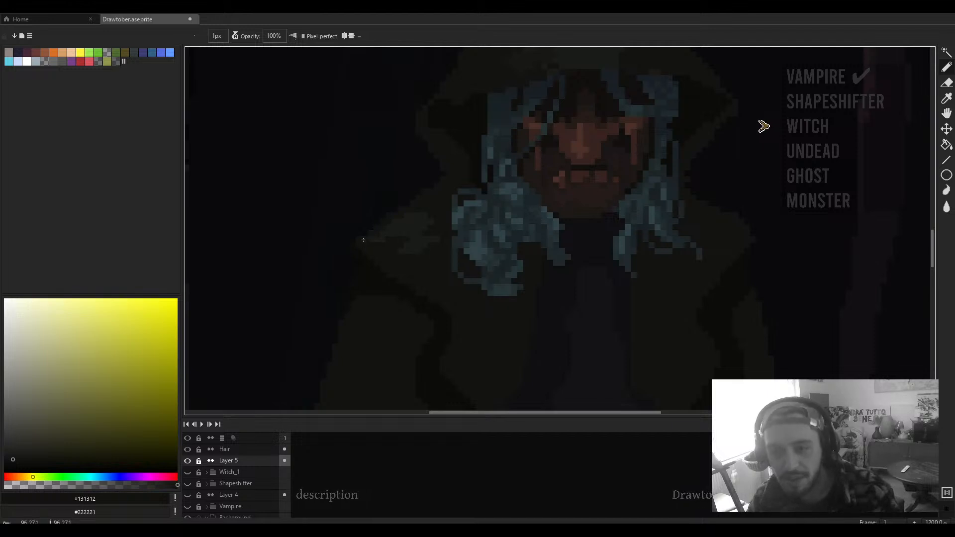
{"action": "scroll", "coordinate": [363, 240], "scroll_direction": "down", "scroll_amount": 1}
{"action": "scroll", "coordinate": [399, 224], "scroll_direction": "up", "scroll_amount": 1}
Step: Resample #191b18 and extend the left shoulder's highlight along the outer edge of the cloak's collar
{"action": "left_click", "coordinate": [398, 223], "text": "alt"}
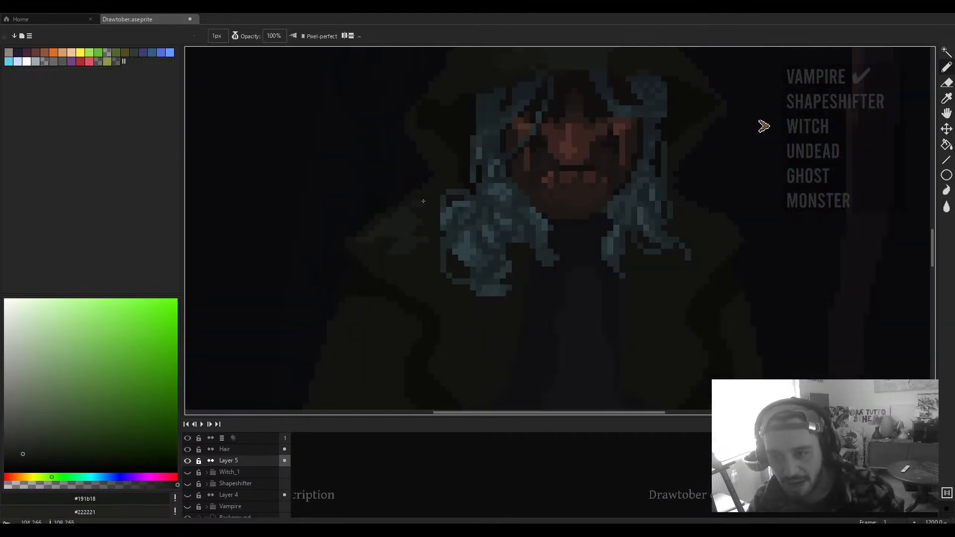
{"action": "scroll", "coordinate": [423, 200], "scroll_direction": "down", "scroll_amount": 5}
{"action": "scroll", "coordinate": [425, 213], "scroll_direction": "up", "scroll_amount": 4}
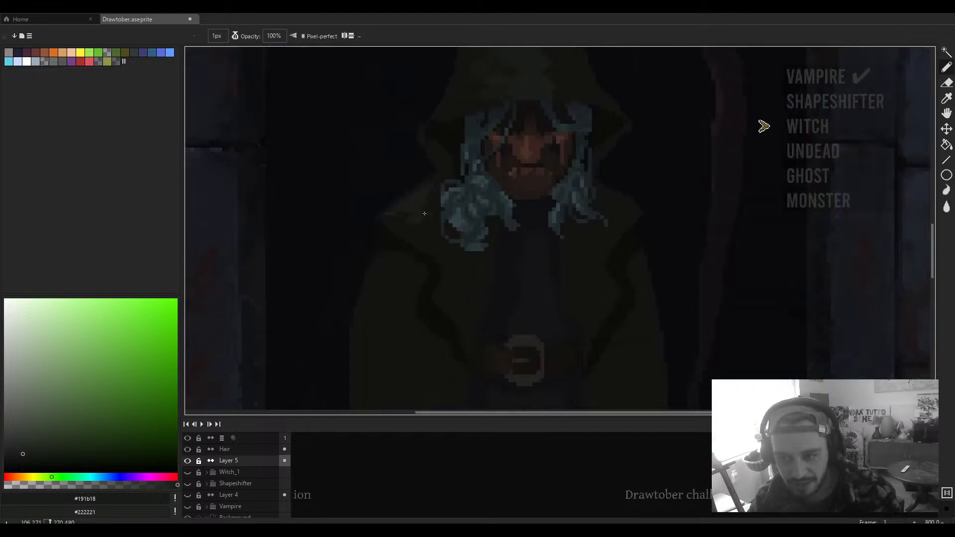
{"action": "scroll", "coordinate": [405, 222], "scroll_direction": "up", "scroll_amount": 3}
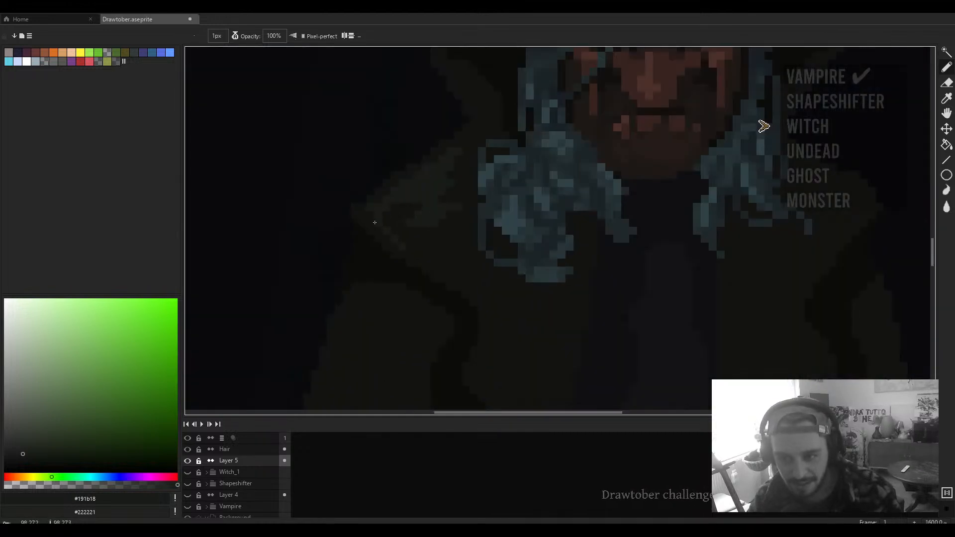
{"action": "scroll", "coordinate": [371, 219], "scroll_direction": "down", "scroll_amount": 6}
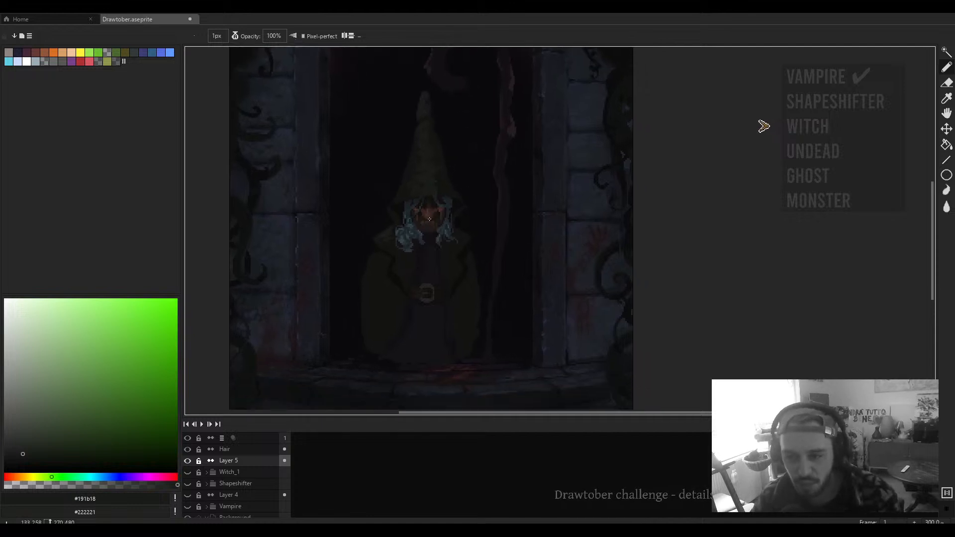
Step: Paint a matching #191b18 highlight along the collar edge and top of the cloak's right shoulder
{"action": "scroll", "coordinate": [501, 258], "scroll_direction": "up", "scroll_amount": 6}
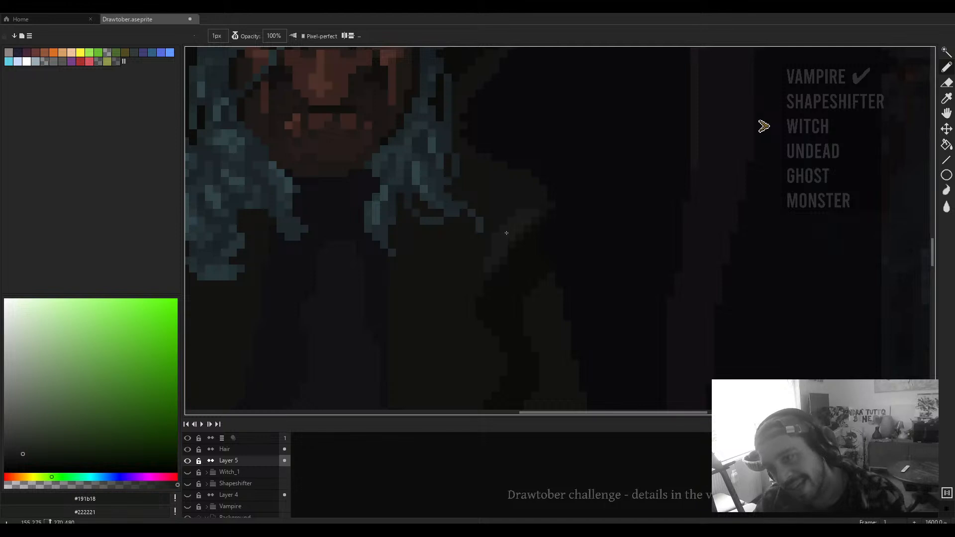
{"action": "scroll", "coordinate": [507, 233], "scroll_direction": "up", "scroll_amount": 2}
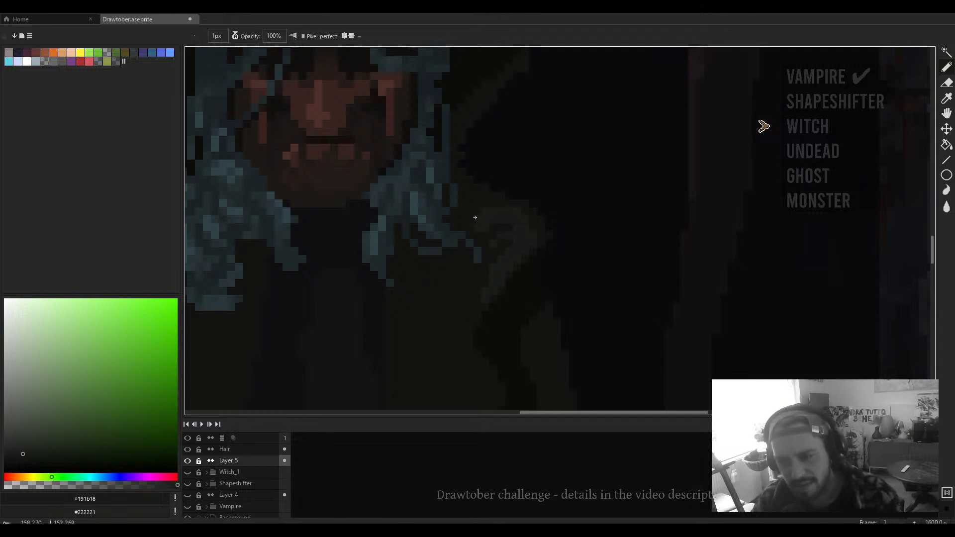
{"action": "scroll", "coordinate": [483, 213], "scroll_direction": "down", "scroll_amount": 3}
{"action": "scroll", "coordinate": [490, 219], "scroll_direction": "up", "scroll_amount": 3}
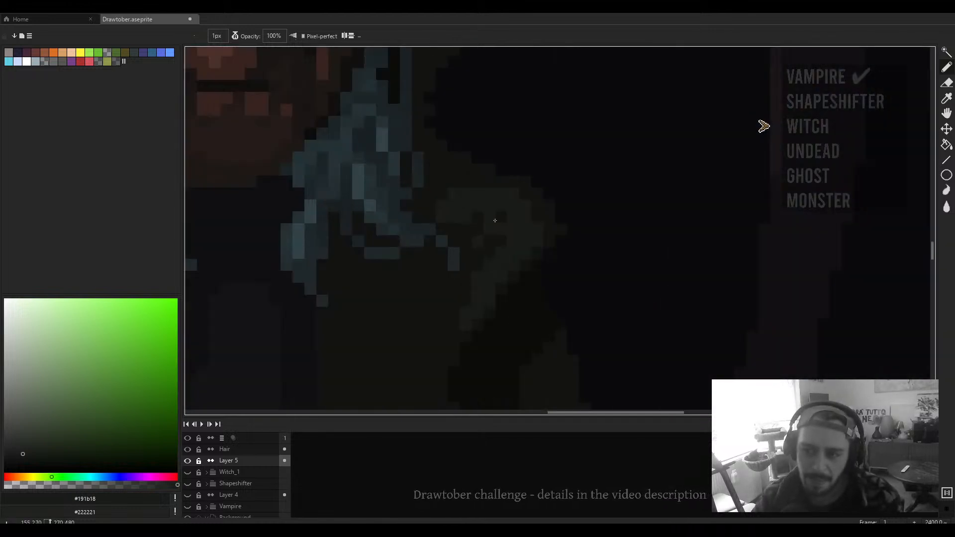
{"action": "scroll", "coordinate": [520, 261], "scroll_direction": "down", "scroll_amount": 5}
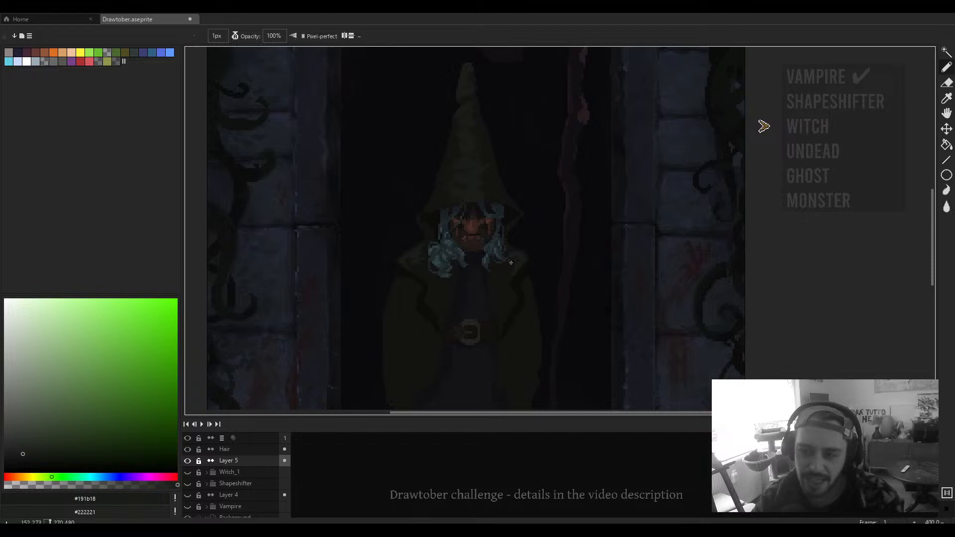
Step: Blend the right shoulder's highlight into the cloak with the midtone #161715, using a 3 px brush and finishing at 1 px
{"action": "scroll", "coordinate": [523, 265], "scroll_direction": "up", "scroll_amount": 4}
{"action": "scroll", "coordinate": [592, 294], "scroll_direction": "up", "scroll_amount": 3}
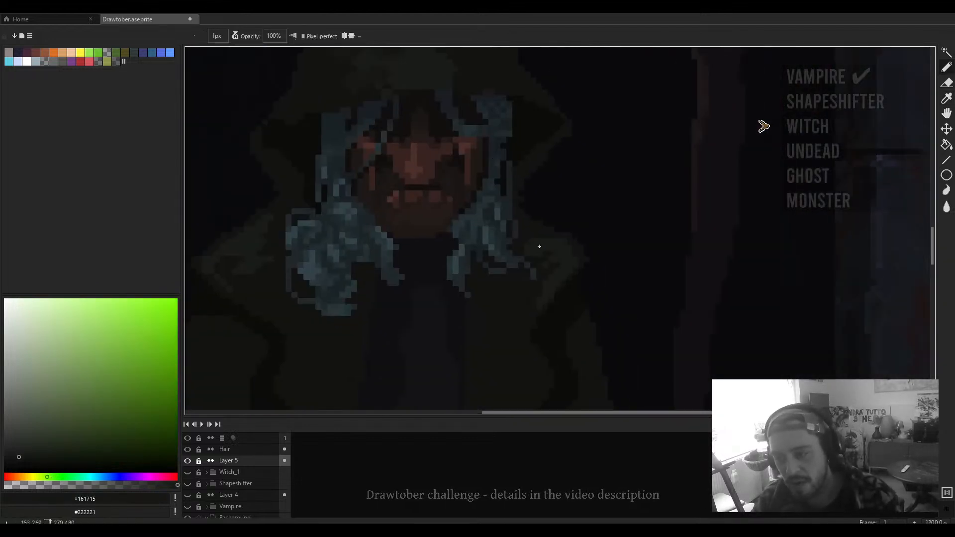
{"action": "key", "text": "plus"}
{"action": "key", "text": "plus"}
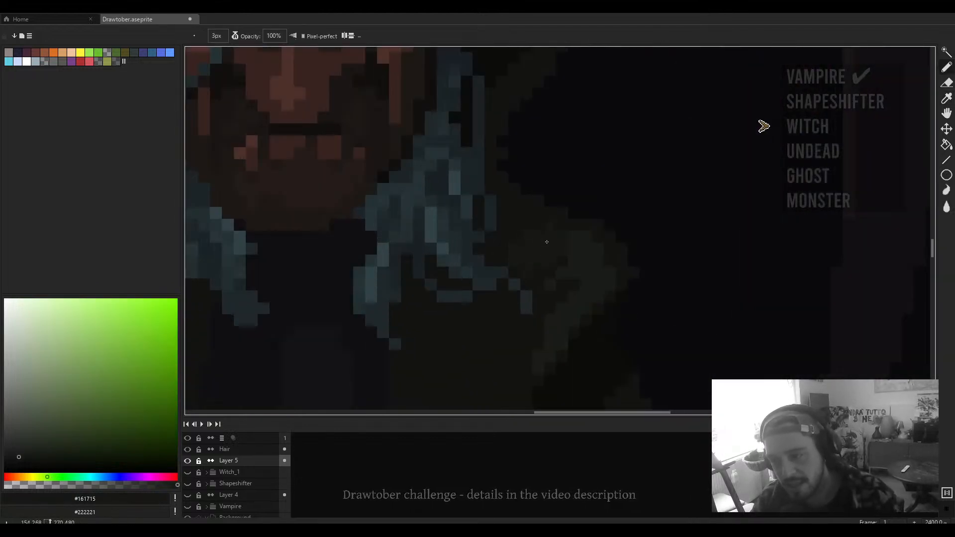
{"action": "left_click_drag", "start_coordinate": [581, 282], "coordinate": [598, 250]}
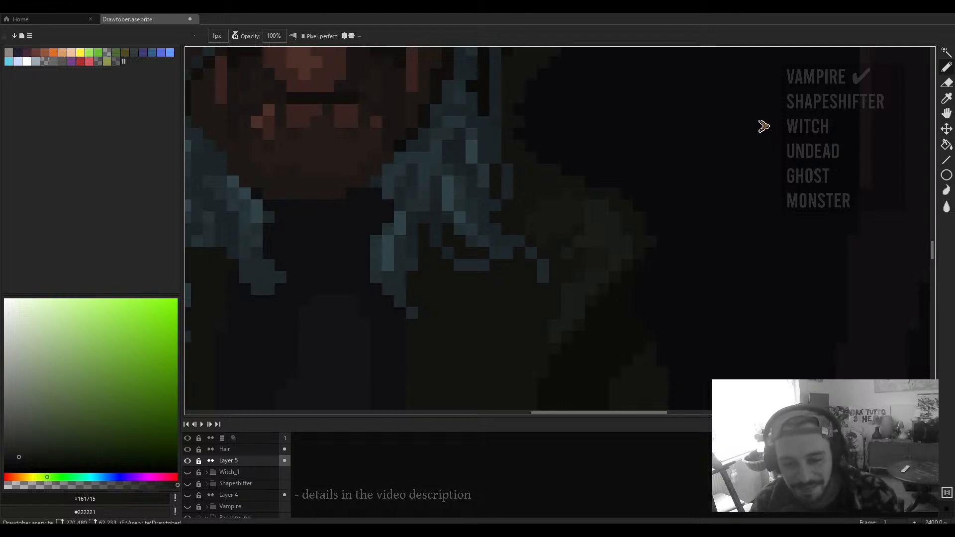
{"action": "scroll", "coordinate": [590, 322], "scroll_direction": "down", "scroll_amount": 4}
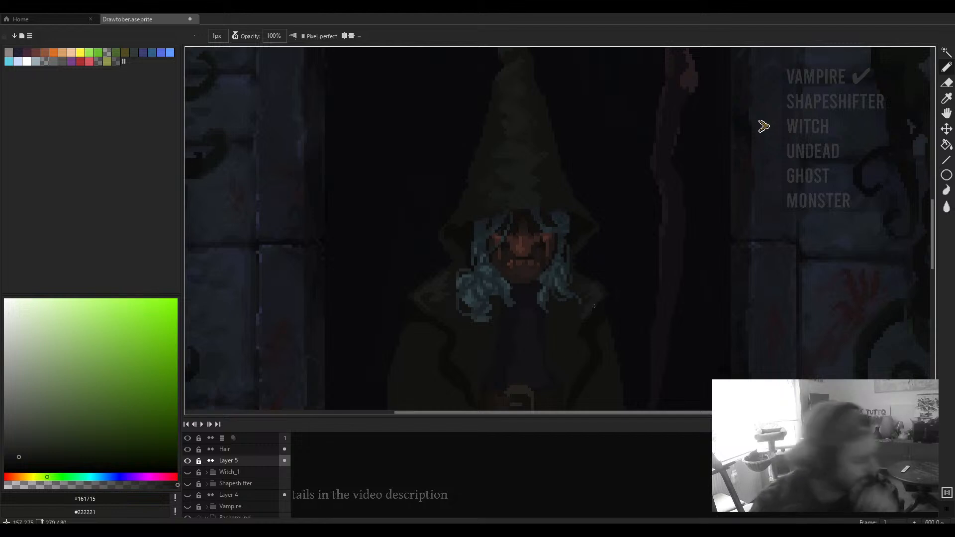
Step: Extend the #191b18 highlight on the left shoulder upward toward the hood beside the hair
{"action": "left_click_drag", "start_coordinate": [594, 306], "coordinate": [643, 257]}
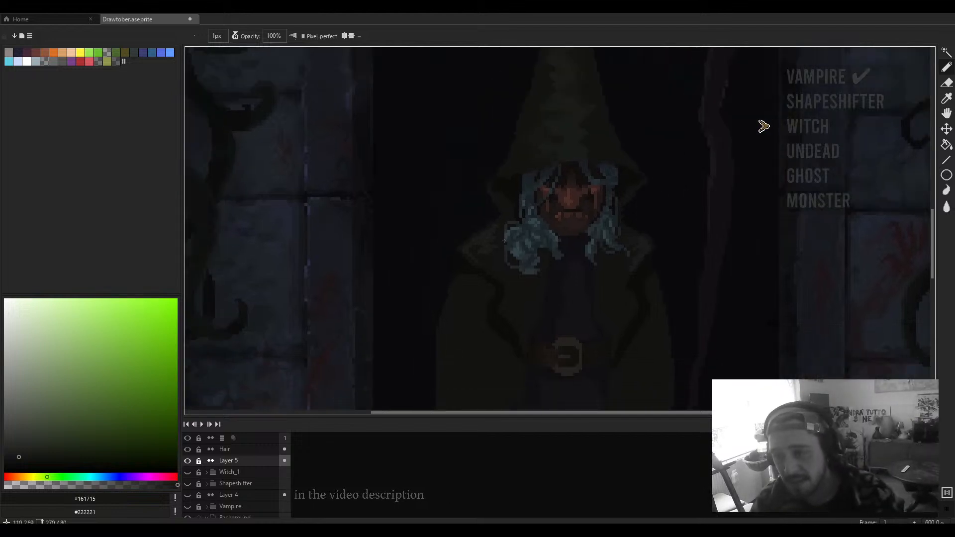
{"action": "scroll", "coordinate": [681, 248], "scroll_direction": "up", "scroll_amount": 1}
{"action": "scroll", "coordinate": [482, 254], "scroll_direction": "up", "scroll_amount": 3}
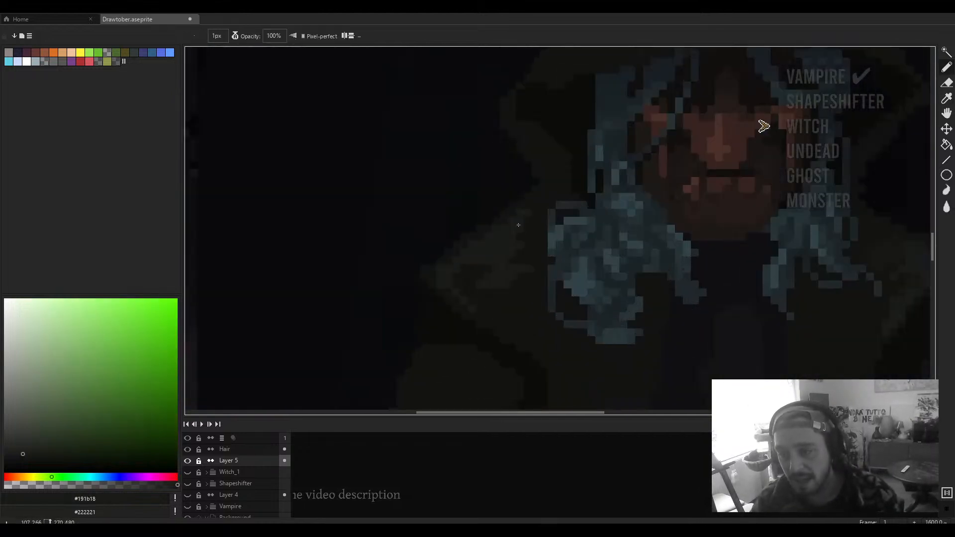
{"action": "scroll", "coordinate": [561, 268], "scroll_direction": "down", "scroll_amount": 3}
Step: Sample the hat's green, lighten it to HSV 100, 13, 15, and paint highlights on the hat's lower folds and along the brim
{"action": "left_click_drag", "start_coordinate": [561, 267], "coordinate": [516, 374]}
{"action": "scroll", "coordinate": [560, 188], "scroll_direction": "up", "scroll_amount": 3}
{"action": "left_click_drag", "start_coordinate": [561, 188], "coordinate": [530, 365]}
{"action": "left_click", "coordinate": [526, 187], "text": "alt"}
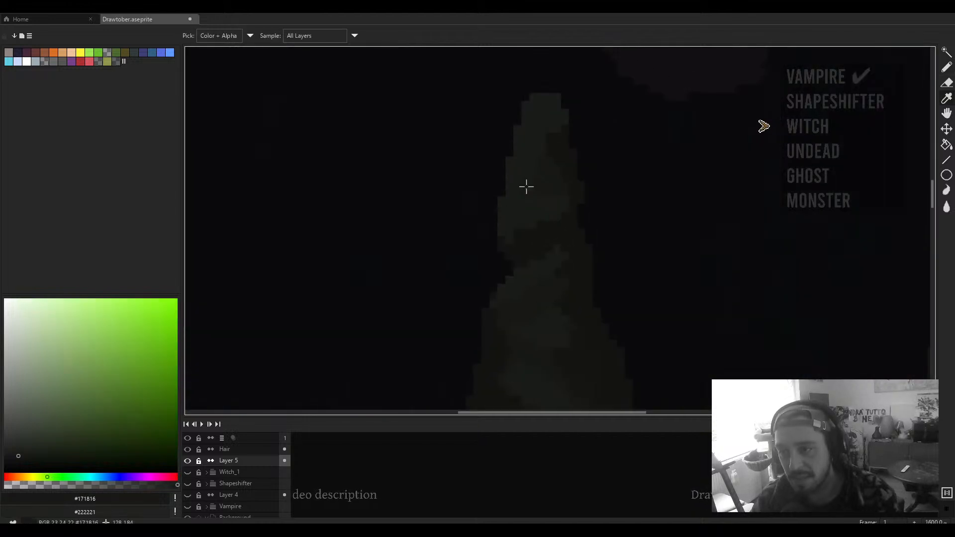
{"action": "scroll", "coordinate": [525, 179], "scroll_direction": "down", "scroll_amount": 3}
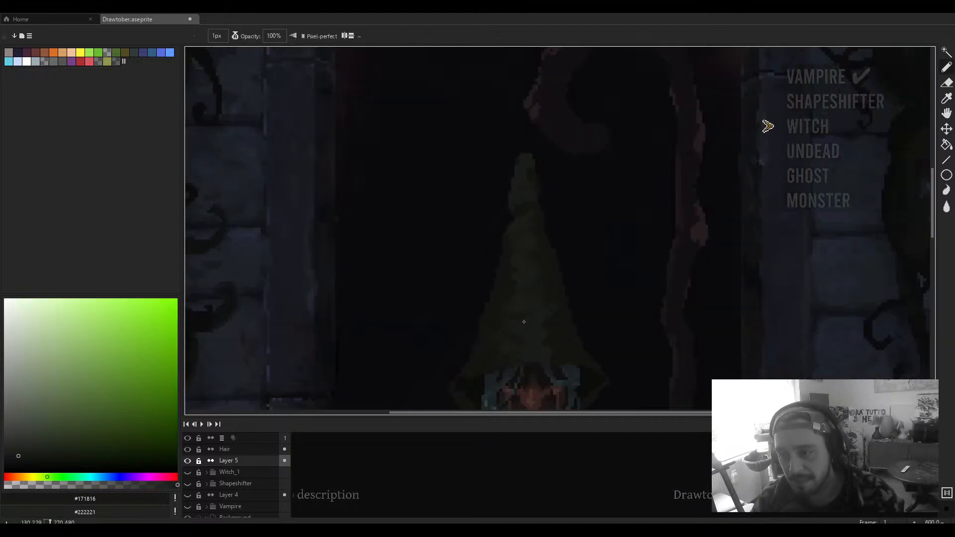
{"action": "left_click", "coordinate": [526, 174], "text": "alt"}
{"action": "scroll", "coordinate": [543, 303], "scroll_direction": "up", "scroll_amount": 2}
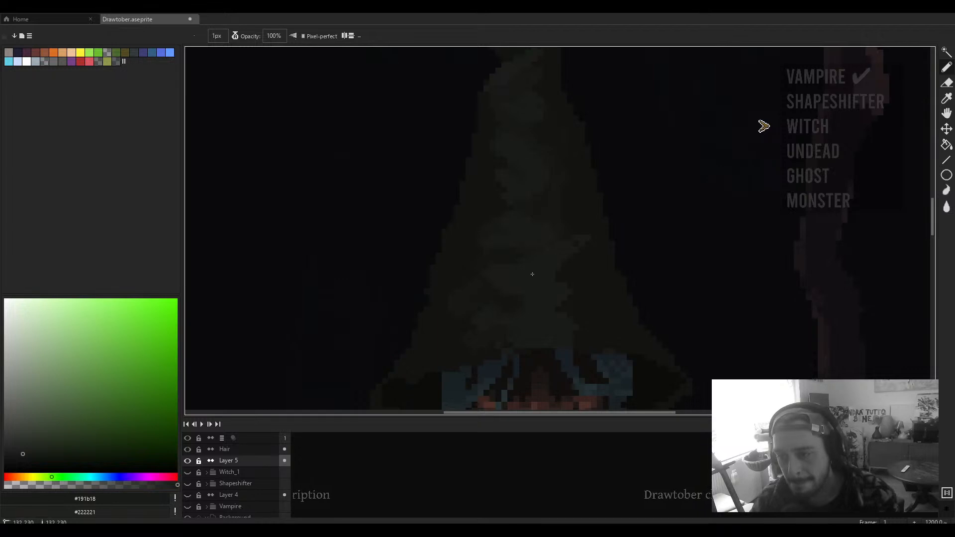
{"action": "left_click", "coordinate": [28, 445]}
{"action": "scroll", "coordinate": [545, 260], "scroll_direction": "up", "scroll_amount": 1}
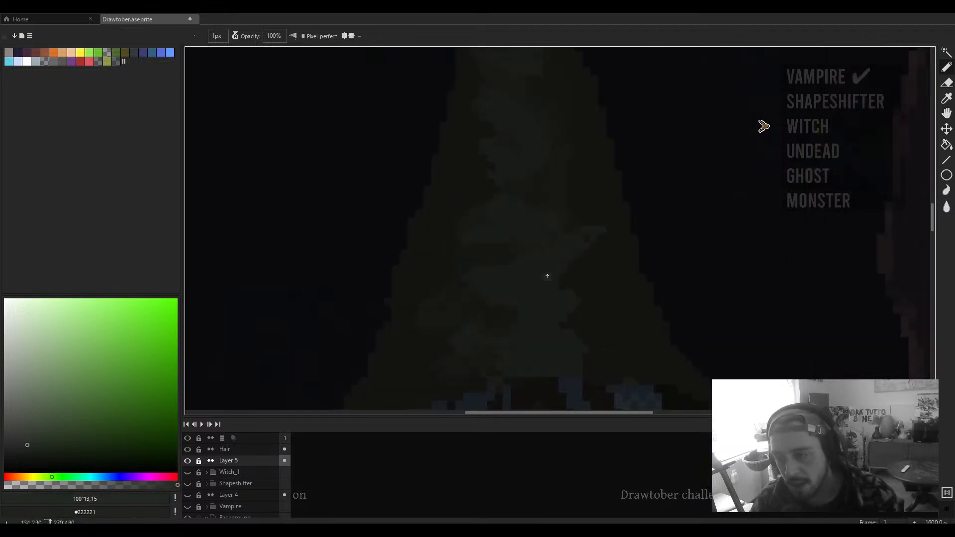
{"action": "scroll", "coordinate": [553, 286], "scroll_direction": "down", "scroll_amount": 3}
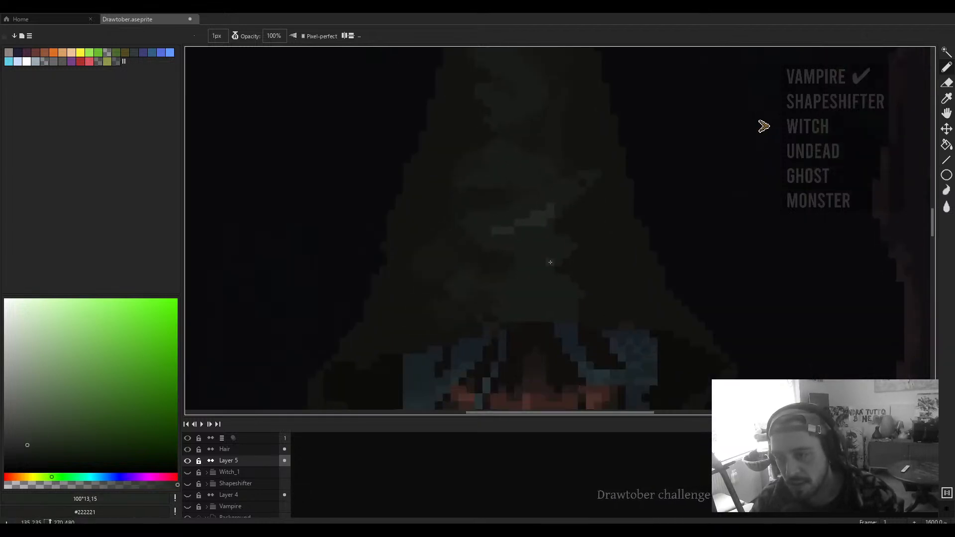
{"action": "scroll", "coordinate": [488, 302], "scroll_direction": "up", "scroll_amount": 1}
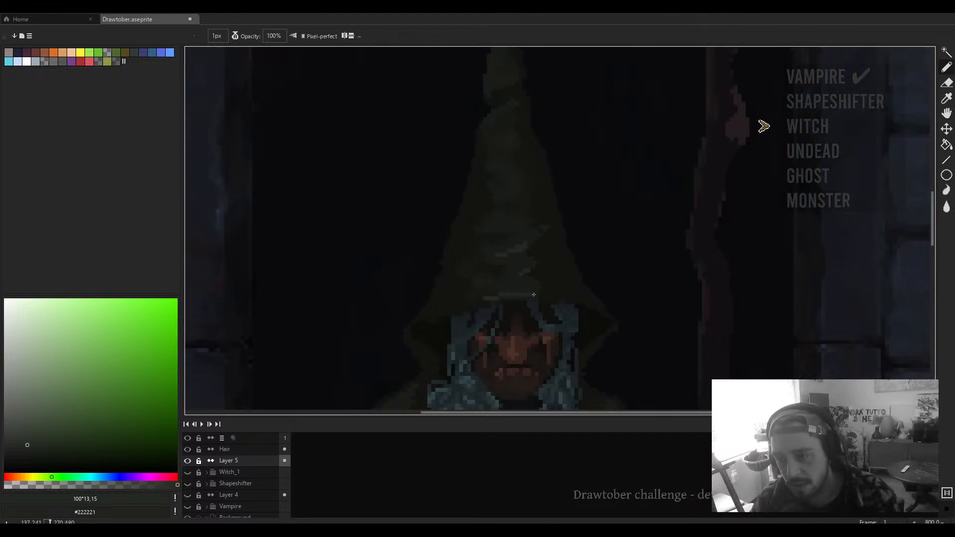
{"action": "left_click_drag", "start_coordinate": [531, 296], "coordinate": [508, 297]}
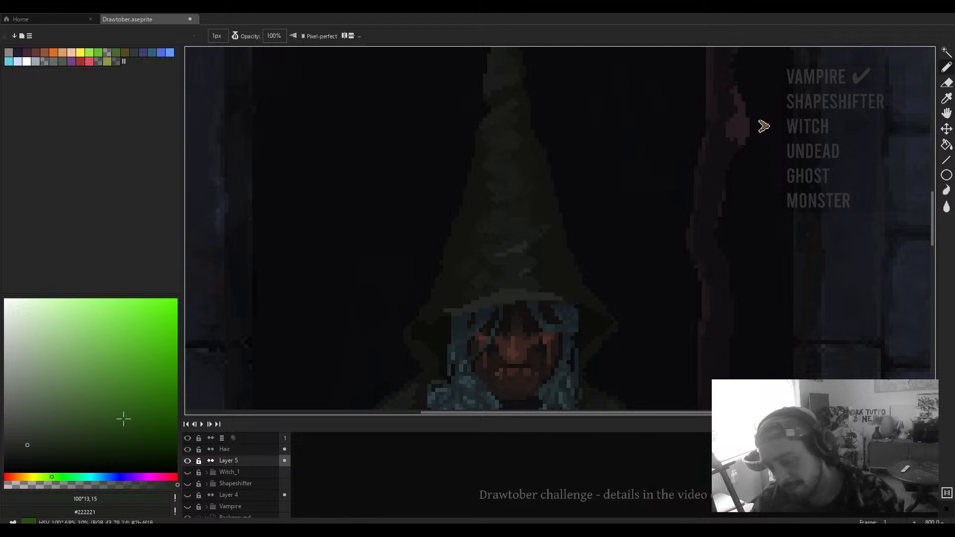
Step: Add 2 px highlights in HSV 100, 13, 15 to the hat's lower folds above the brim, and undo the last brim stroke
{"action": "scroll", "coordinate": [495, 284], "scroll_direction": "up", "scroll_amount": 1}
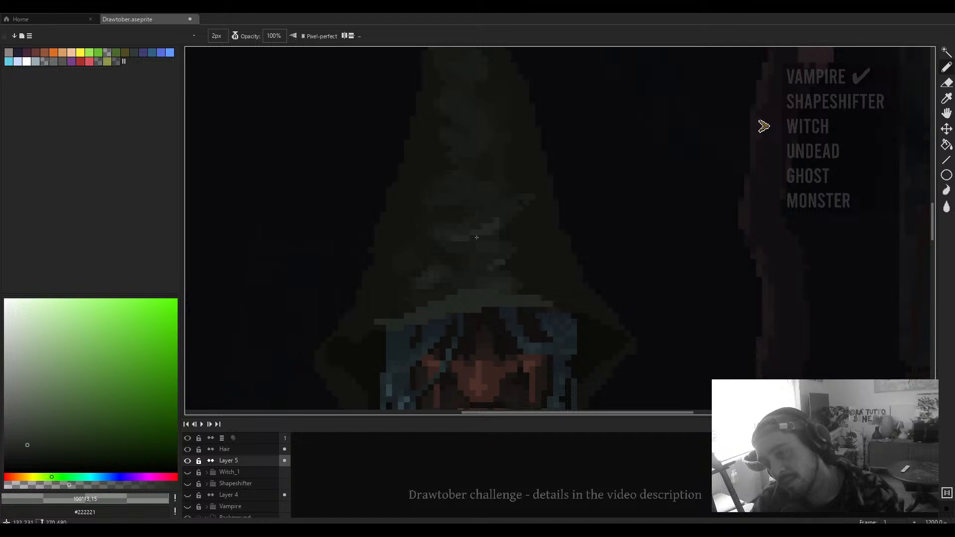
{"action": "scroll", "coordinate": [476, 238], "scroll_direction": "down", "scroll_amount": 4}
{"action": "scroll", "coordinate": [486, 267], "scroll_direction": "up", "scroll_amount": 3}
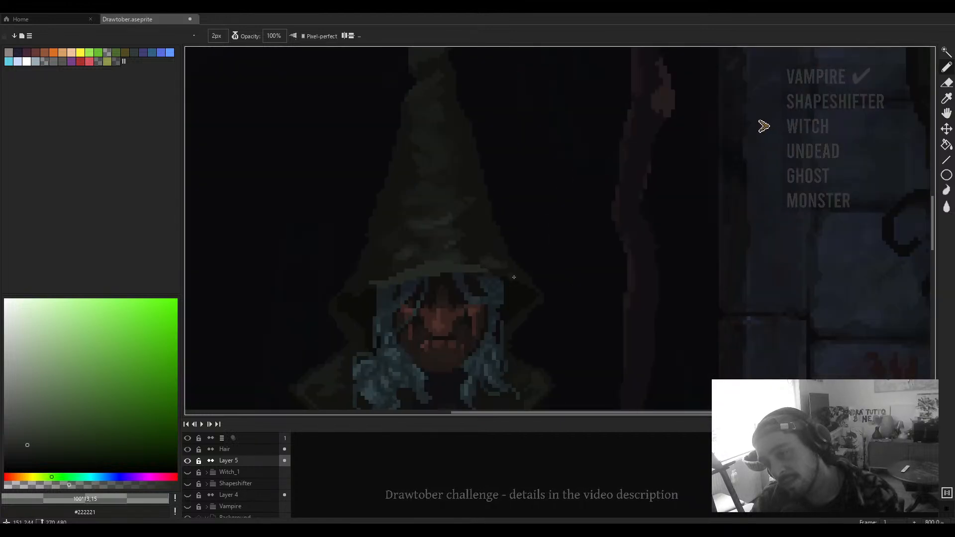
{"action": "left_click_drag", "start_coordinate": [382, 264], "coordinate": [404, 259]}
{"action": "scroll", "coordinate": [416, 277], "scroll_direction": "down", "scroll_amount": 4}
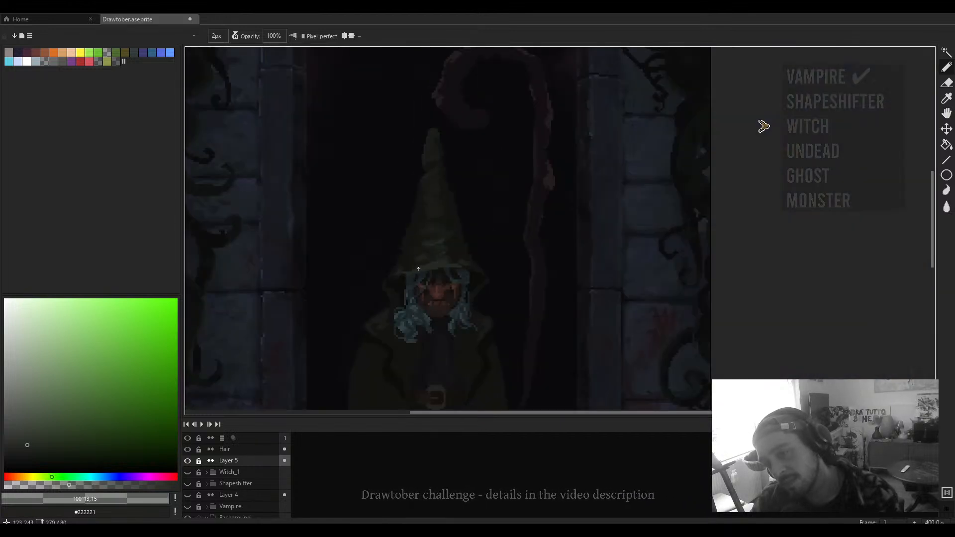
{"action": "scroll", "coordinate": [417, 277], "scroll_direction": "up", "scroll_amount": 4}
{"action": "key", "text": "ctrl+z"}
Step: Sample the hat's #191a18 midtone and paint it along the lower sides of the cone just above the brim
{"action": "left_click", "coordinate": [393, 273], "text": "alt"}
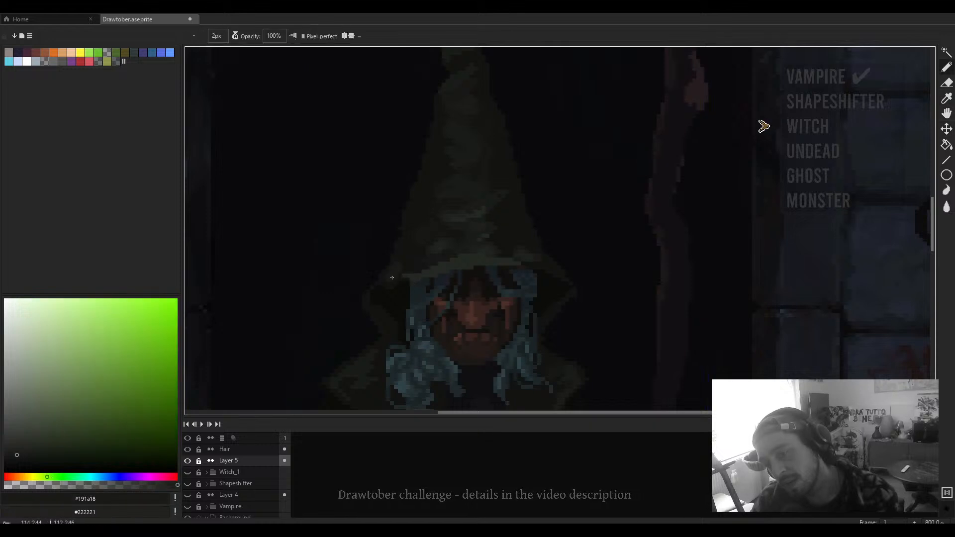
{"action": "scroll", "coordinate": [398, 265], "scroll_direction": "up", "scroll_amount": 2}
{"action": "scroll", "coordinate": [647, 239], "scroll_direction": "down", "scroll_amount": 3}
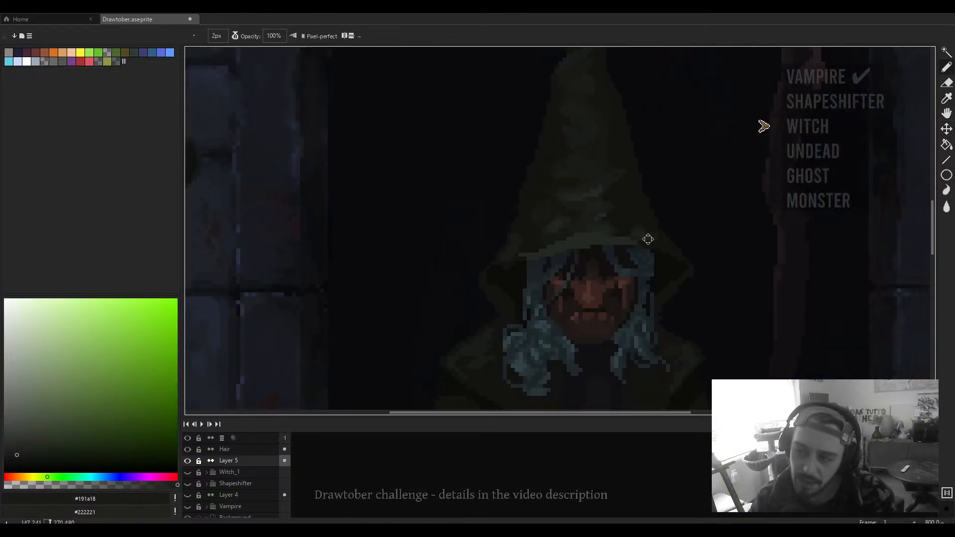
{"action": "scroll", "coordinate": [642, 217], "scroll_direction": "up", "scroll_amount": 4}
{"action": "scroll", "coordinate": [625, 206], "scroll_direction": "down", "scroll_amount": 5}
{"action": "scroll", "coordinate": [629, 216], "scroll_direction": "up", "scroll_amount": 3}
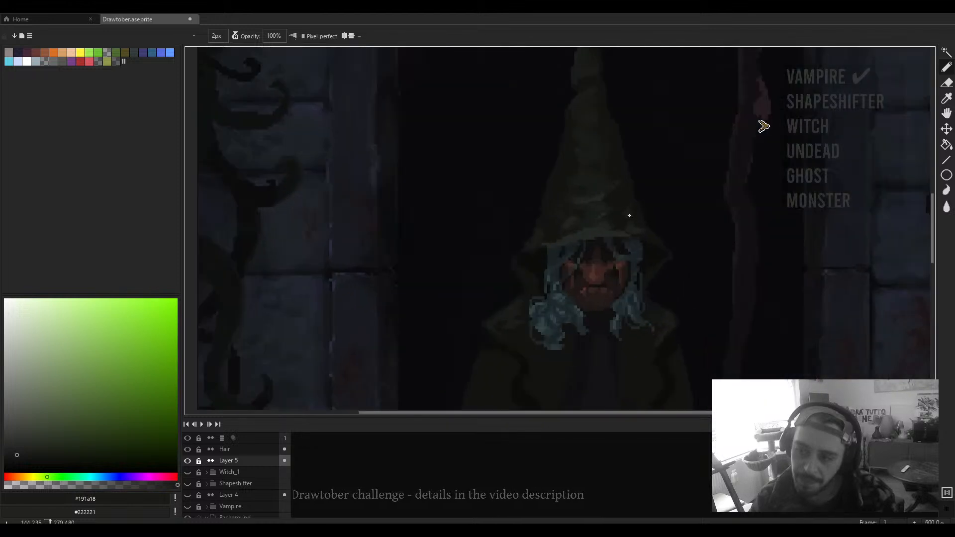
{"action": "left_click_drag", "start_coordinate": [615, 206], "coordinate": [607, 245]}
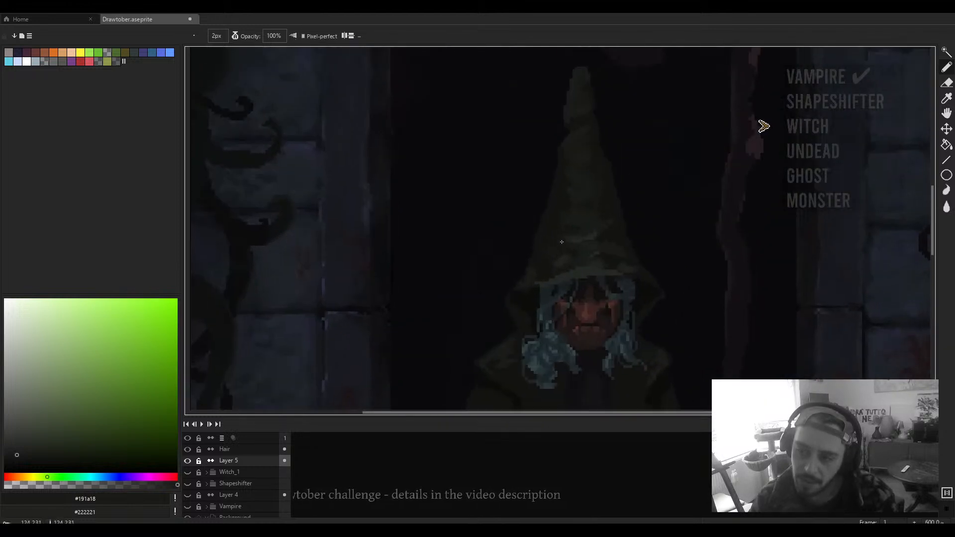
Step: Continue the #191a18 midtone up the staff-side edge of the hat's middle with the 2 px brush
{"action": "scroll", "coordinate": [562, 241], "scroll_direction": "up", "scroll_amount": 1}
{"action": "scroll", "coordinate": [554, 254], "scroll_direction": "up", "scroll_amount": 2}
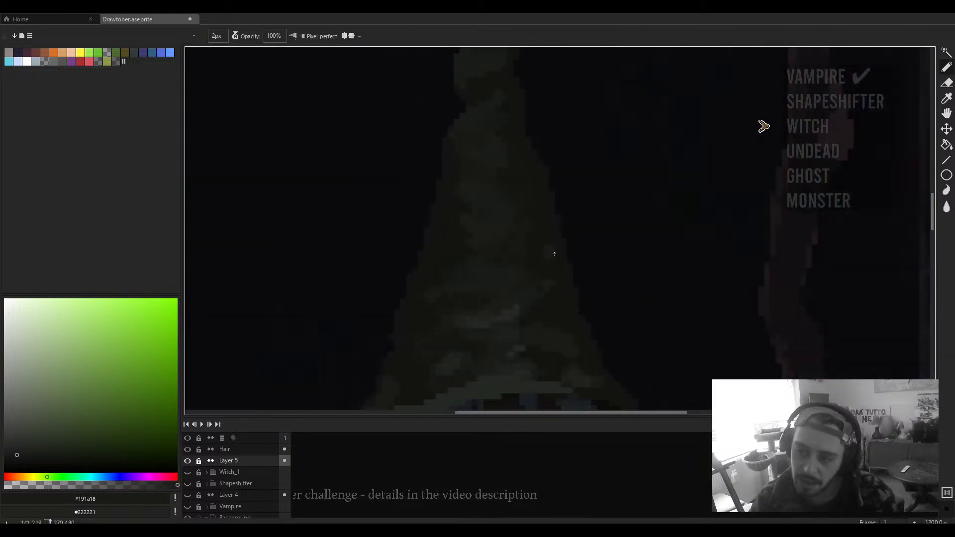
{"action": "scroll", "coordinate": [555, 230], "scroll_direction": "down", "scroll_amount": 2}
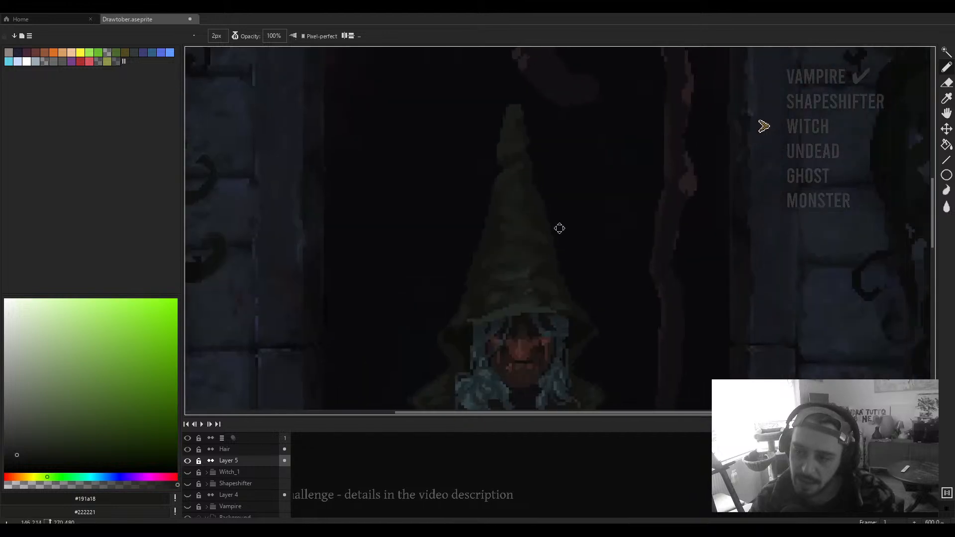
{"action": "scroll", "coordinate": [553, 231], "scroll_direction": "up", "scroll_amount": 2}
{"action": "scroll", "coordinate": [455, 228], "scroll_direction": "down", "scroll_amount": 2}
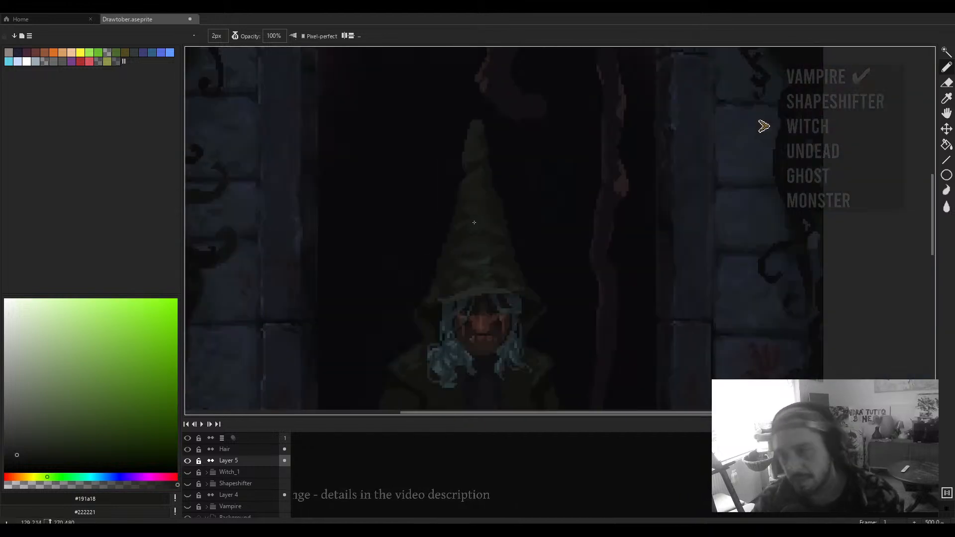
Step: Sample the darker green #151614 and shade the folds in the middle and upper part of the hat
{"action": "scroll", "coordinate": [456, 228], "scroll_direction": "up", "scroll_amount": 2}
{"action": "key", "text": "i"}
{"action": "left_click", "coordinate": [514, 203], "text": "alt"}
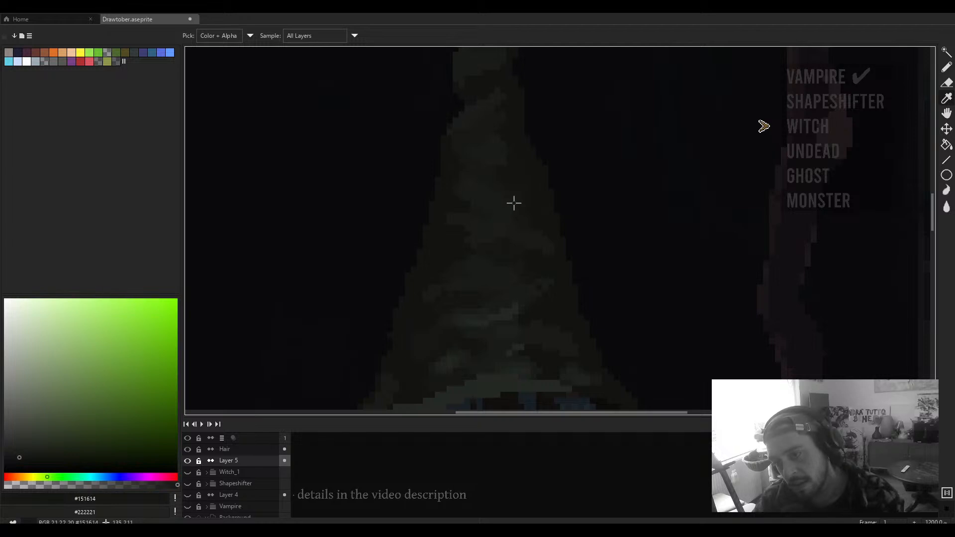
{"action": "scroll", "coordinate": [490, 227], "scroll_direction": "down", "scroll_amount": 1}
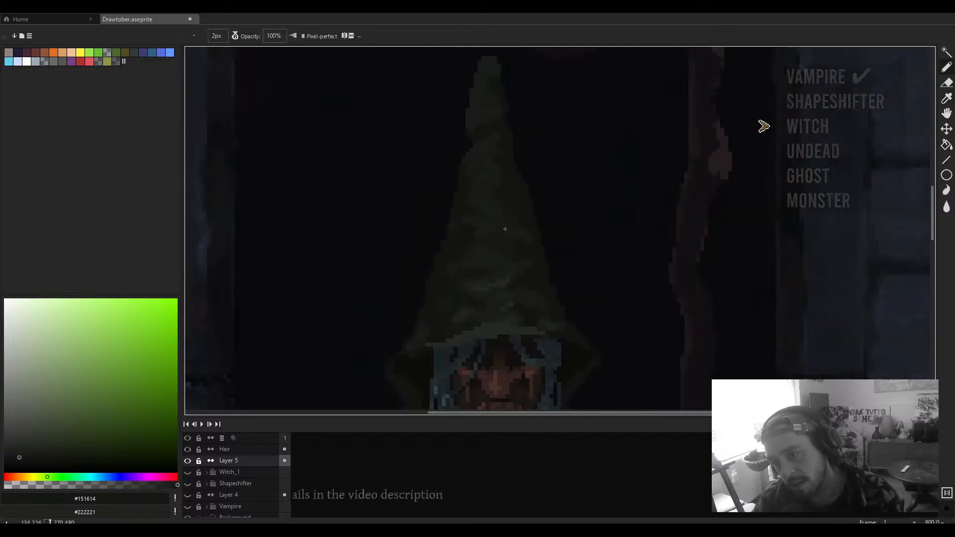
{"action": "scroll", "coordinate": [512, 258], "scroll_direction": "up", "scroll_amount": 3}
{"action": "left_click_drag", "start_coordinate": [482, 161], "coordinate": [488, 239]}
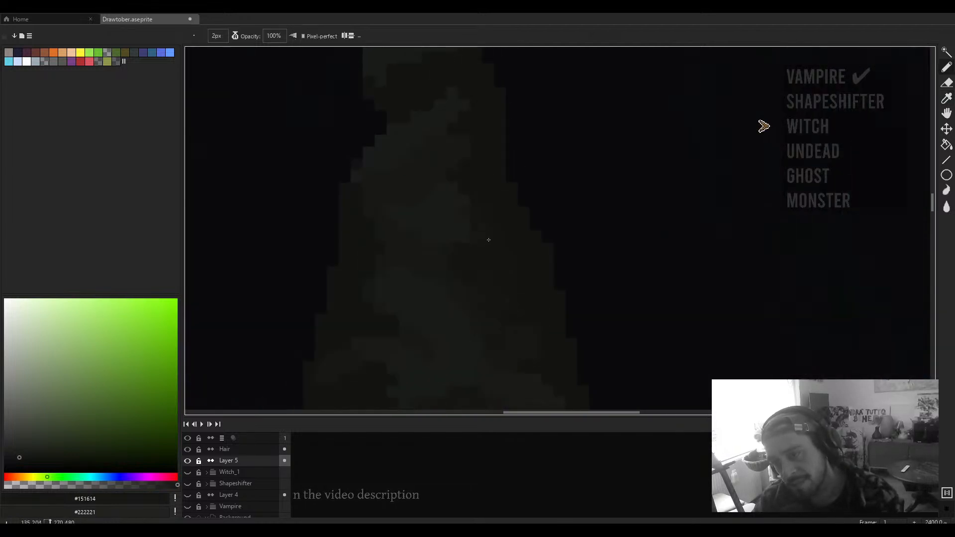
{"action": "scroll", "coordinate": [514, 247], "scroll_direction": "down", "scroll_amount": 3}
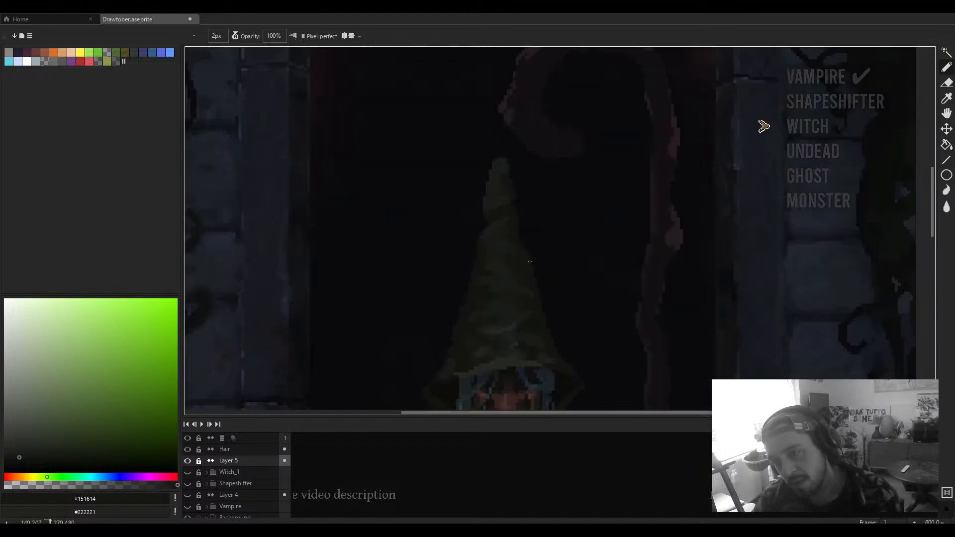
Step: Shade the staff-side edge of the hat's narrow tip with #151614
{"action": "scroll", "coordinate": [507, 259], "scroll_direction": "up", "scroll_amount": 2}
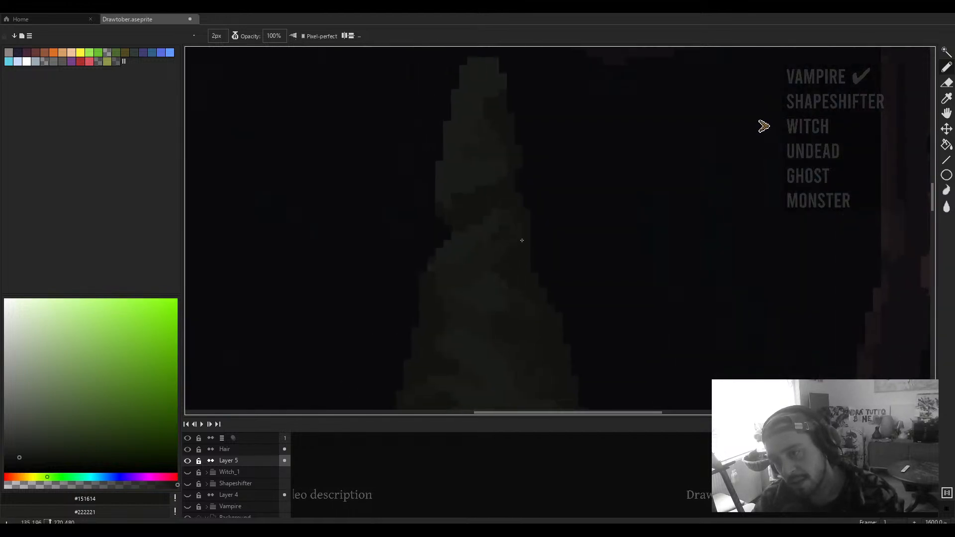
{"action": "scroll", "coordinate": [515, 234], "scroll_direction": "down", "scroll_amount": 4}
{"action": "scroll", "coordinate": [510, 222], "scroll_direction": "up", "scroll_amount": 3}
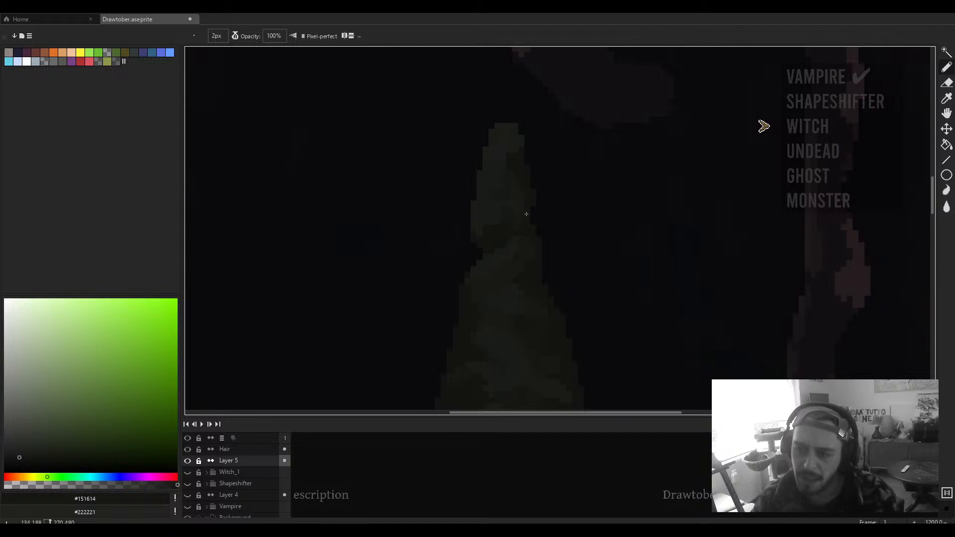
{"action": "scroll", "coordinate": [506, 183], "scroll_direction": "down", "scroll_amount": 3}
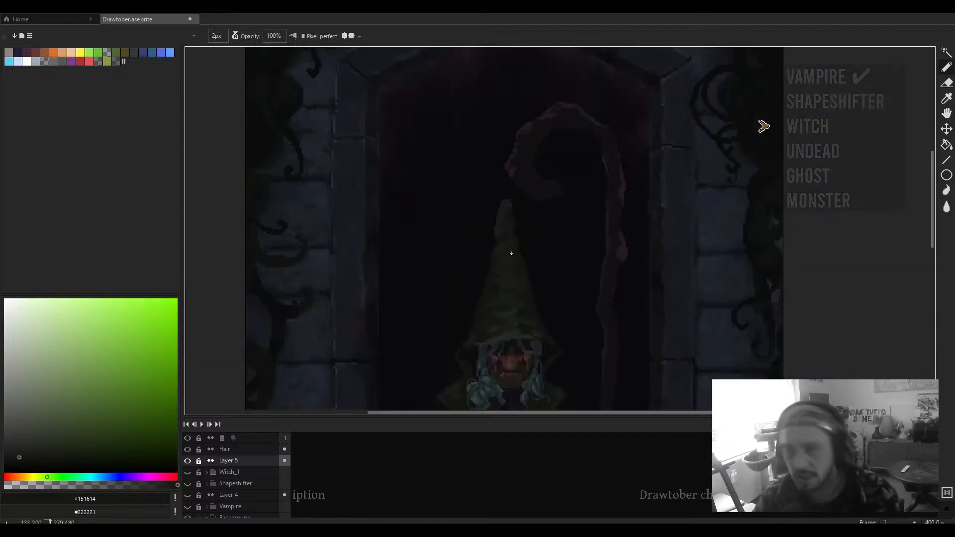
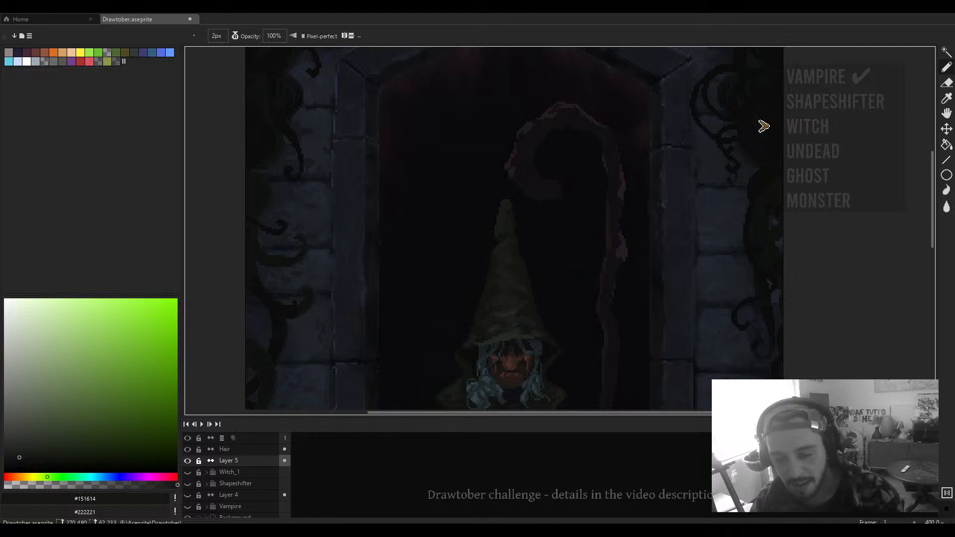
Step: Sample #242823 and paint 2 px highlight strokes on the hat's centre, rising from the brim above the face
{"action": "scroll", "coordinate": [535, 227], "scroll_direction": "down", "scroll_amount": 2}
{"action": "scroll", "coordinate": [535, 227], "scroll_direction": "up", "scroll_amount": 4}
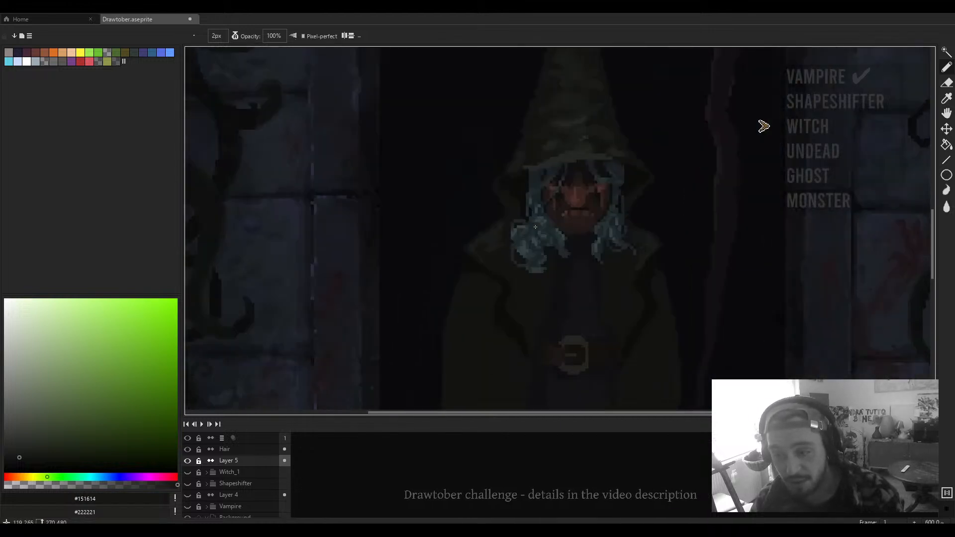
{"action": "left_click_drag", "start_coordinate": [569, 190], "coordinate": [547, 283]}
{"action": "left_click", "coordinate": [554, 241], "text": "alt"}
{"action": "scroll", "coordinate": [552, 242], "scroll_direction": "up", "scroll_amount": 1}
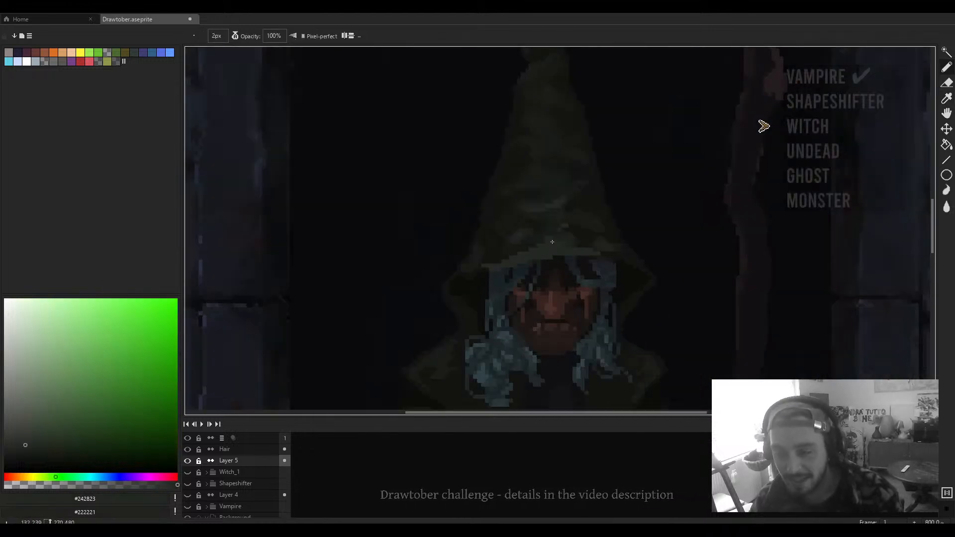
{"action": "scroll", "coordinate": [552, 242], "scroll_direction": "up", "scroll_amount": 1}
{"action": "left_click_drag", "start_coordinate": [554, 234], "coordinate": [540, 244]}
{"action": "left_click_drag", "start_coordinate": [515, 249], "coordinate": [536, 234]}
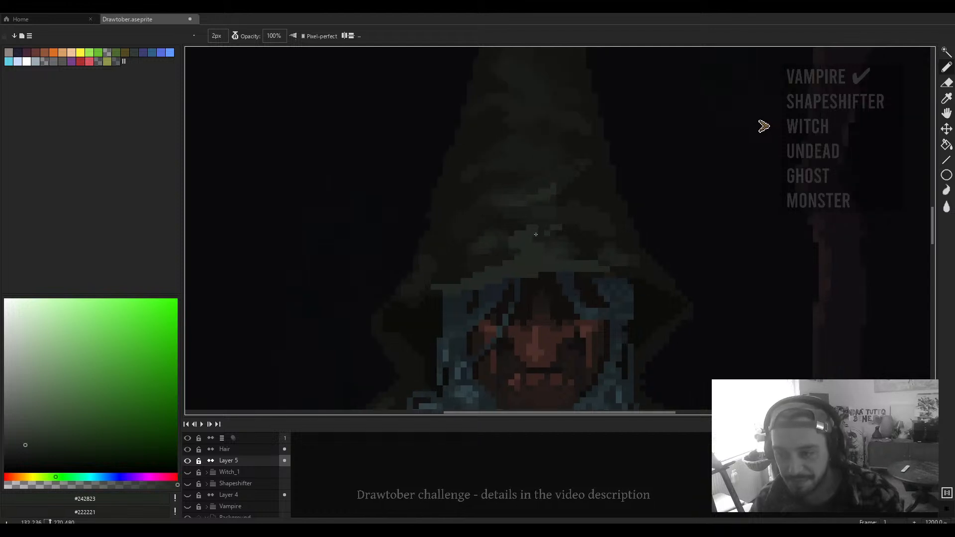
Step: Paint short #242823 highlights on the hat's middle folds, reducing the brush to 1 px
{"action": "scroll", "coordinate": [529, 207], "scroll_direction": "down", "scroll_amount": 3}
{"action": "scroll", "coordinate": [521, 237], "scroll_direction": "up", "scroll_amount": 2}
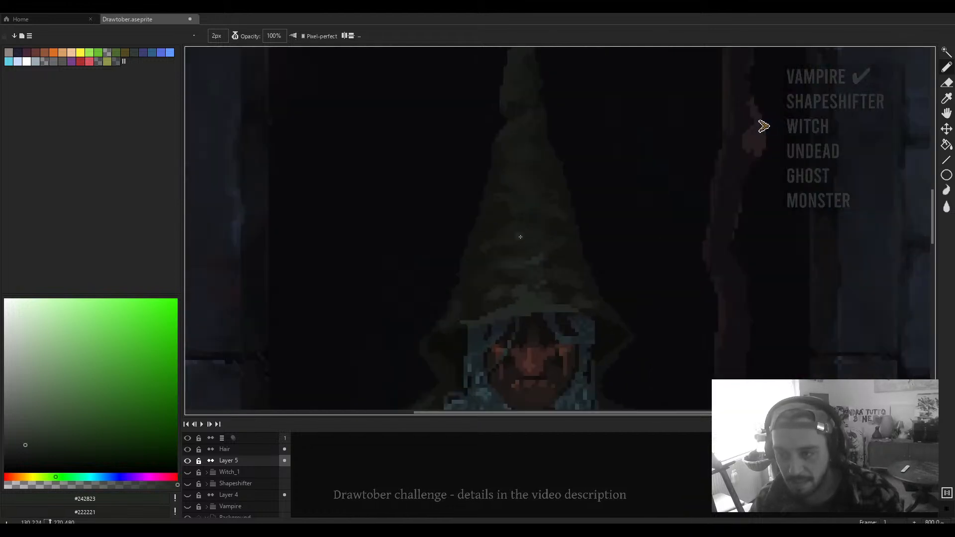
{"action": "key", "text": "minus"}
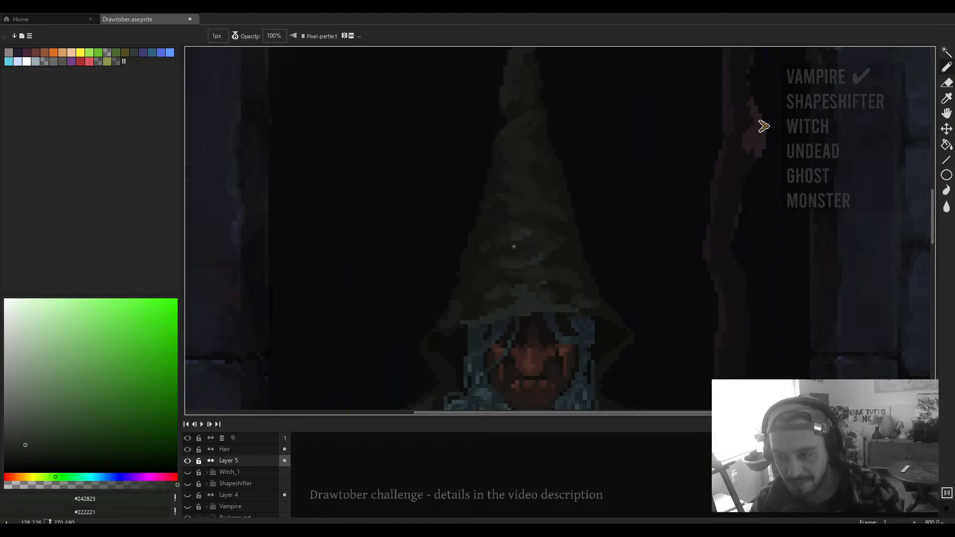
{"action": "scroll", "coordinate": [507, 240], "scroll_direction": "down", "scroll_amount": 2}
{"action": "scroll", "coordinate": [520, 219], "scroll_direction": "up", "scroll_amount": 3}
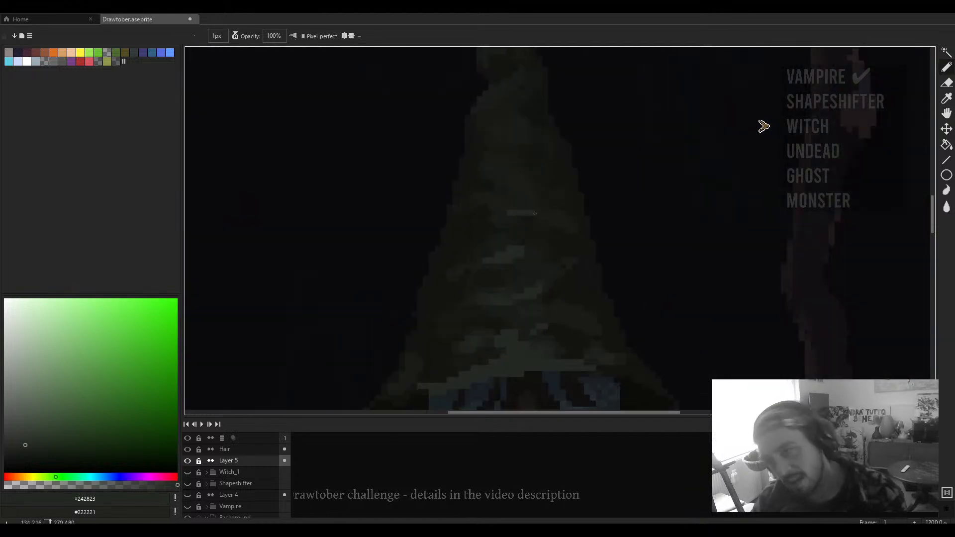
{"action": "scroll", "coordinate": [539, 230], "scroll_direction": "down", "scroll_amount": 3}
Step: Draw a thin 1 px rim highlight in #242823 along the outer top edges of both cloak shoulders
{"action": "left_click_drag", "start_coordinate": [542, 261], "coordinate": [554, 214]}
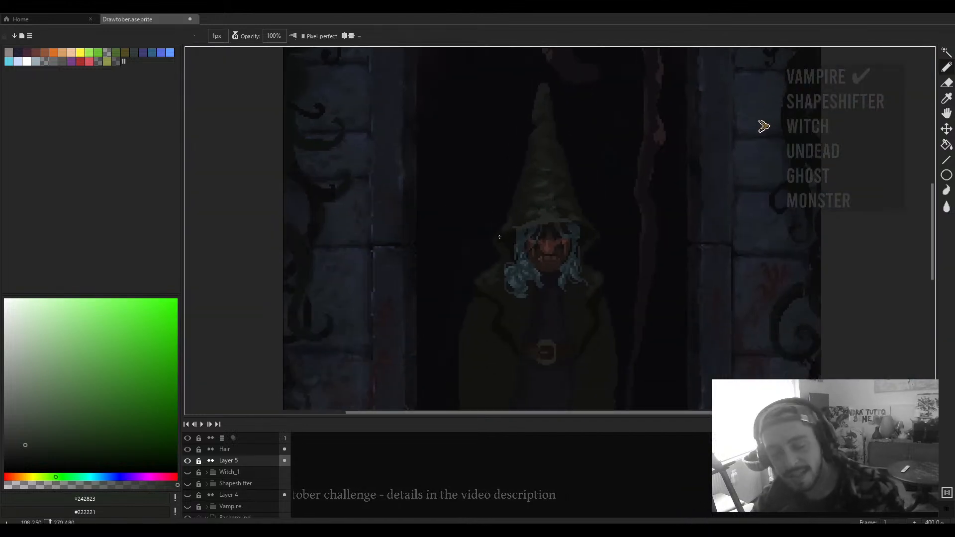
{"action": "scroll", "coordinate": [497, 279], "scroll_direction": "up", "scroll_amount": 6}
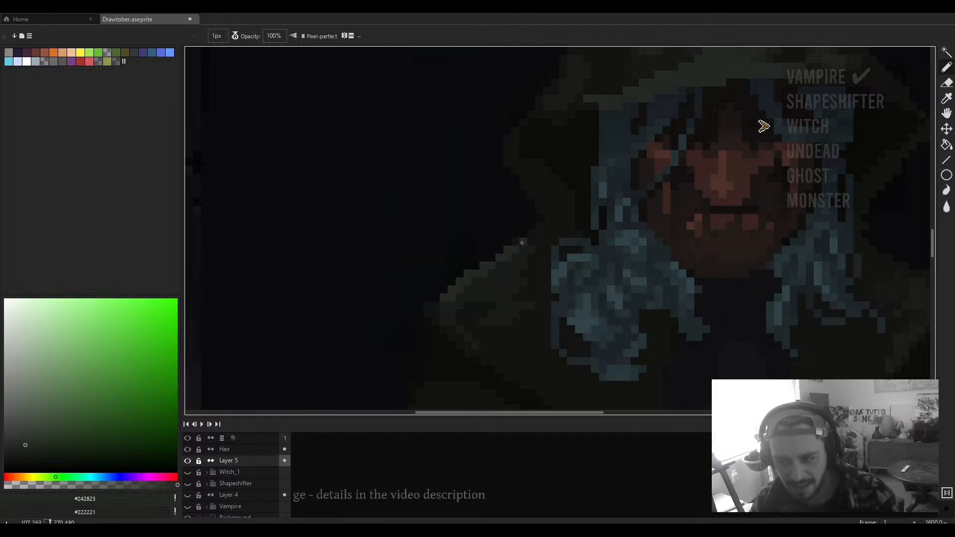
{"action": "left_click_drag", "start_coordinate": [862, 263], "coordinate": [614, 239]}
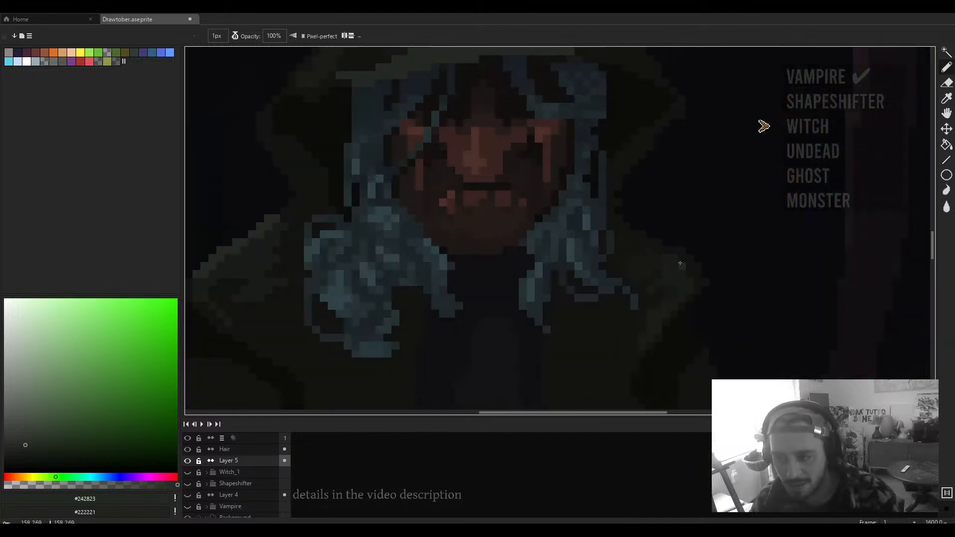
{"action": "scroll", "coordinate": [669, 259], "scroll_direction": "down", "scroll_amount": 4}
{"action": "scroll", "coordinate": [664, 269], "scroll_direction": "up", "scroll_amount": 2}
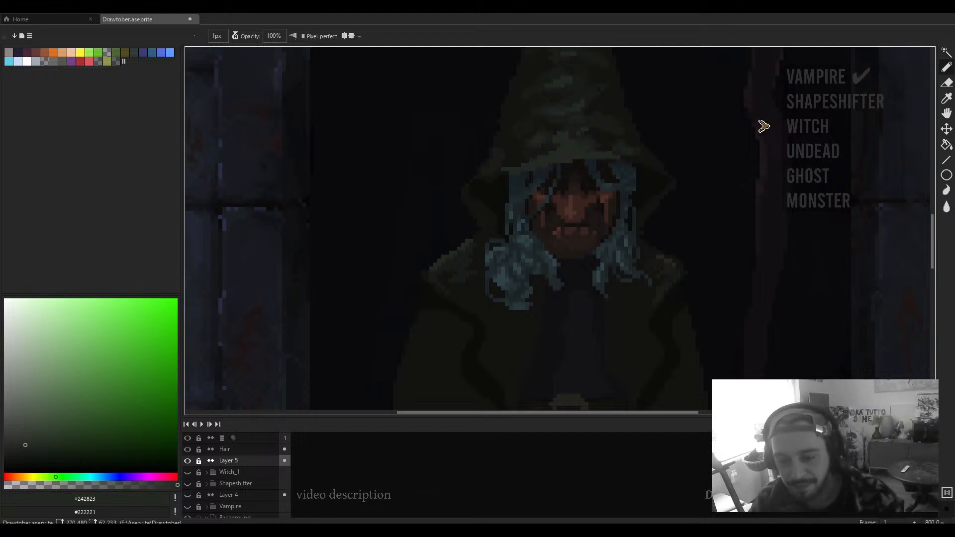
{"action": "scroll", "coordinate": [542, 289], "scroll_direction": "down", "scroll_amount": 3}
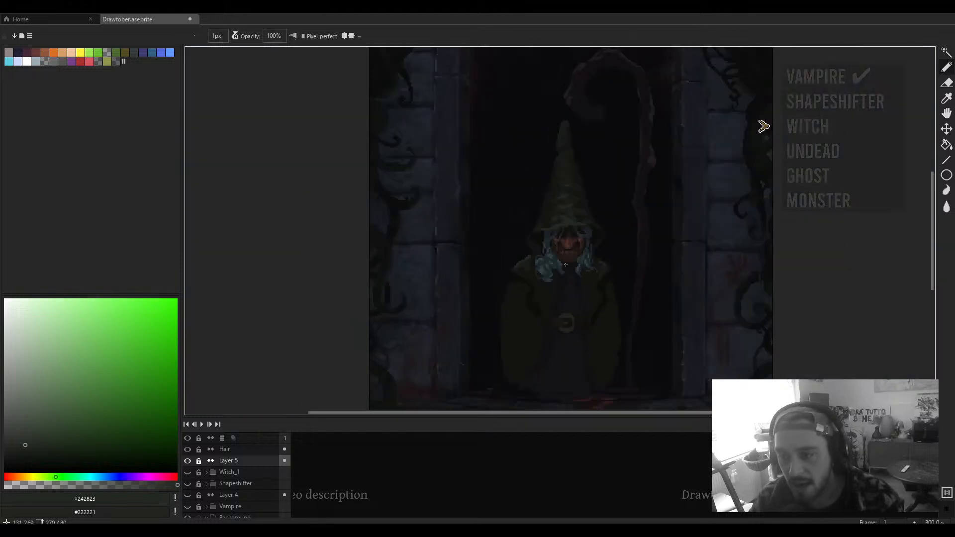
Step: Paint #191b18 highlight patches on both cloak lapels beside the shirt with a 3 px brush
{"action": "scroll", "coordinate": [542, 289], "scroll_direction": "up", "scroll_amount": 3}
{"action": "left_click_drag", "start_coordinate": [545, 299], "coordinate": [473, 243]}
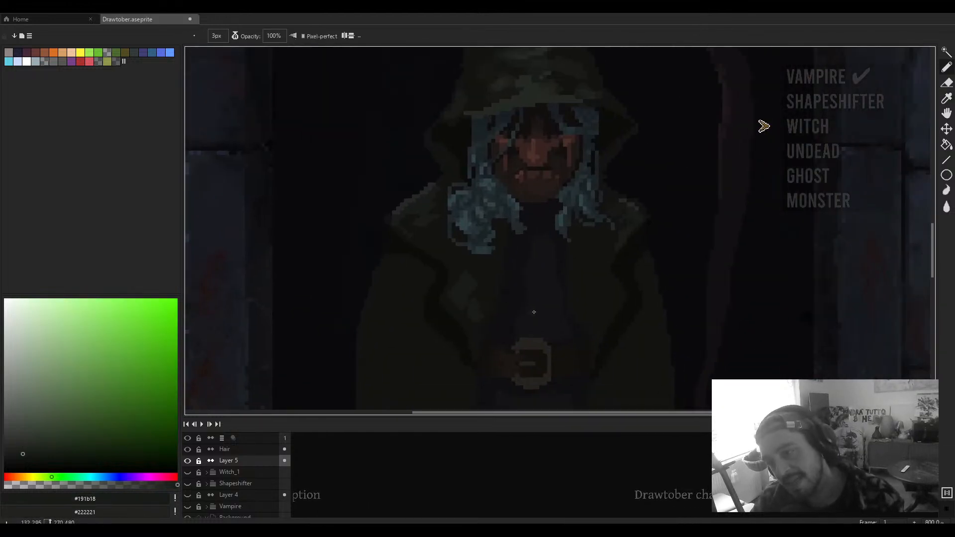
{"action": "scroll", "coordinate": [534, 312], "scroll_direction": "up", "scroll_amount": 3}
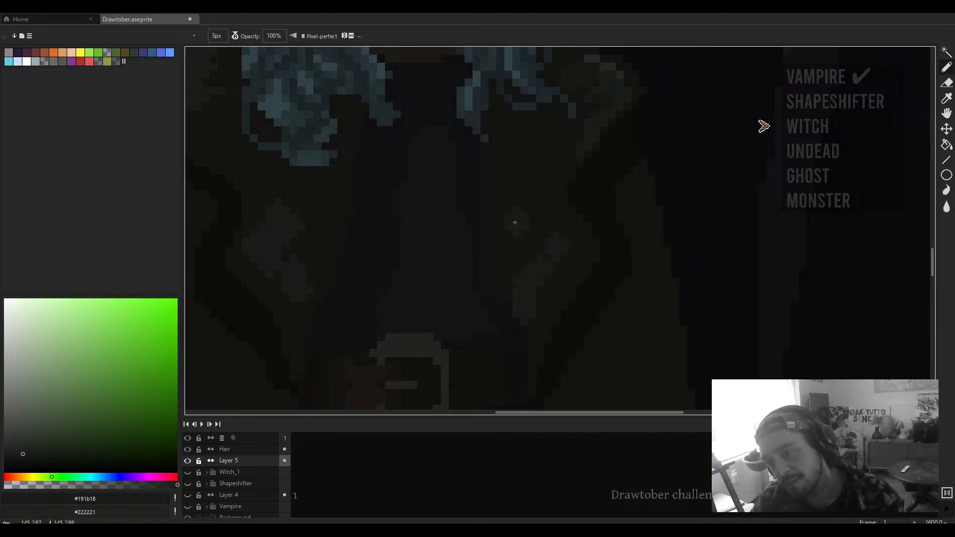
{"action": "left_click_drag", "start_coordinate": [541, 196], "coordinate": [518, 238]}
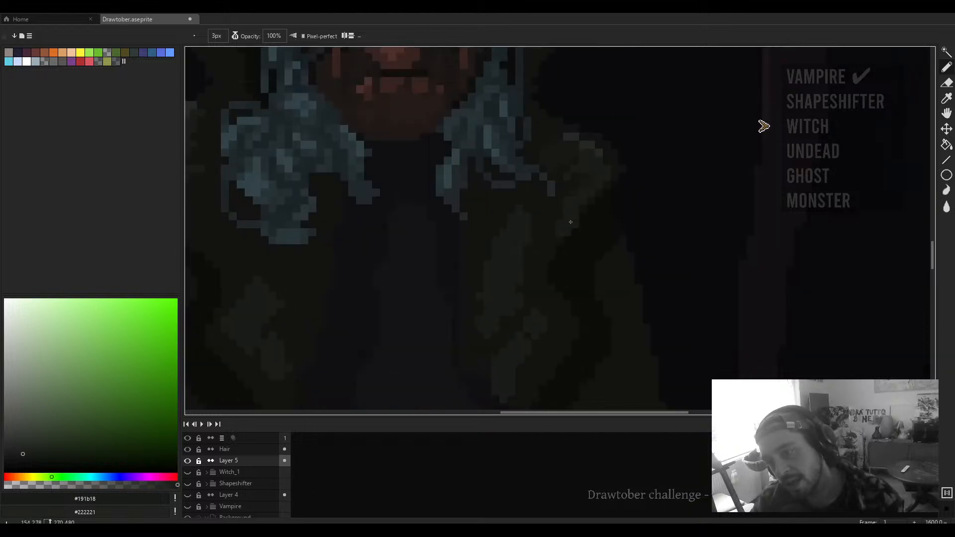
Step: Sample #161715 and blend the highlight patches into the cloak on the staff-side lapel
{"action": "left_click", "coordinate": [581, 179], "text": "alt"}
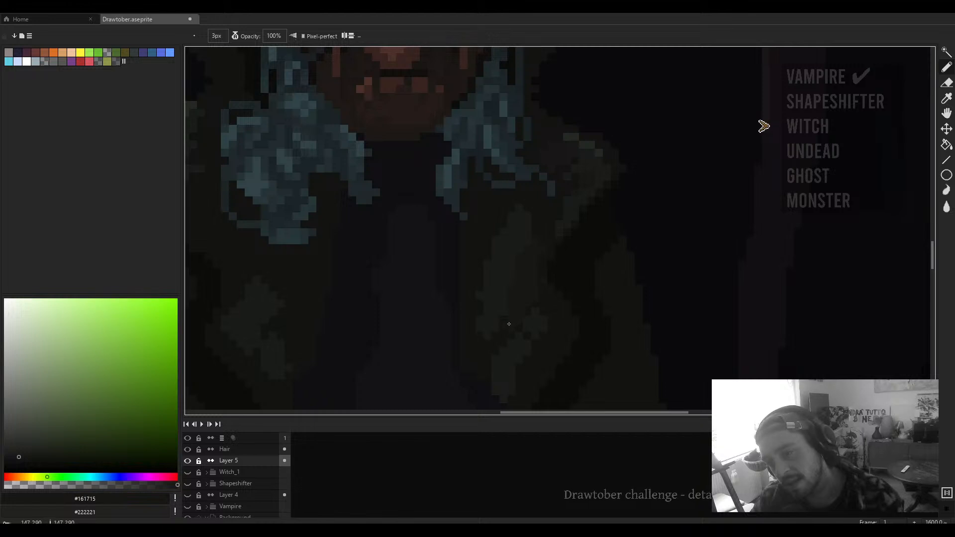
{"action": "scroll", "coordinate": [509, 324], "scroll_direction": "down", "scroll_amount": 4}
{"action": "scroll", "coordinate": [488, 287], "scroll_direction": "up", "scroll_amount": 4}
{"action": "scroll", "coordinate": [492, 306], "scroll_direction": "down", "scroll_amount": 3}
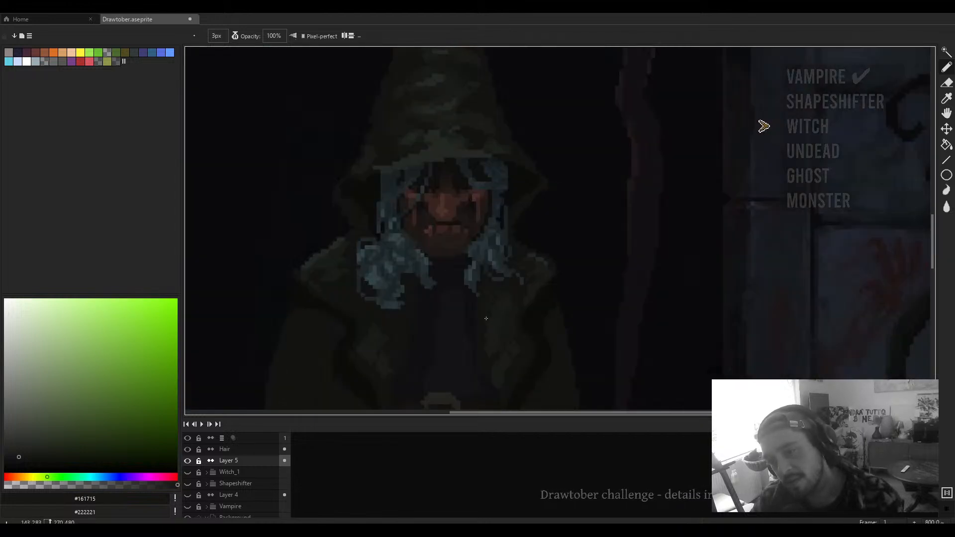
Step: Sample the shirt's dark #0f0f11 and redefine its edge along the staff-side lapel, reducing the brush to 2 px
{"action": "scroll", "coordinate": [481, 289], "scroll_direction": "up", "scroll_amount": 2}
{"action": "left_click", "coordinate": [481, 289], "text": "alt"}
{"action": "left_click_drag", "start_coordinate": [494, 319], "coordinate": [505, 257]}
{"action": "key", "text": "minus"}
{"action": "mouse_move", "coordinate": [496, 266]}
{"action": "left_mouse_down"}
{"action": "mouse_move", "coordinate": [503, 299]}
{"action": "mouse_move", "coordinate": [501, 286]}
{"action": "left_mouse_up"}
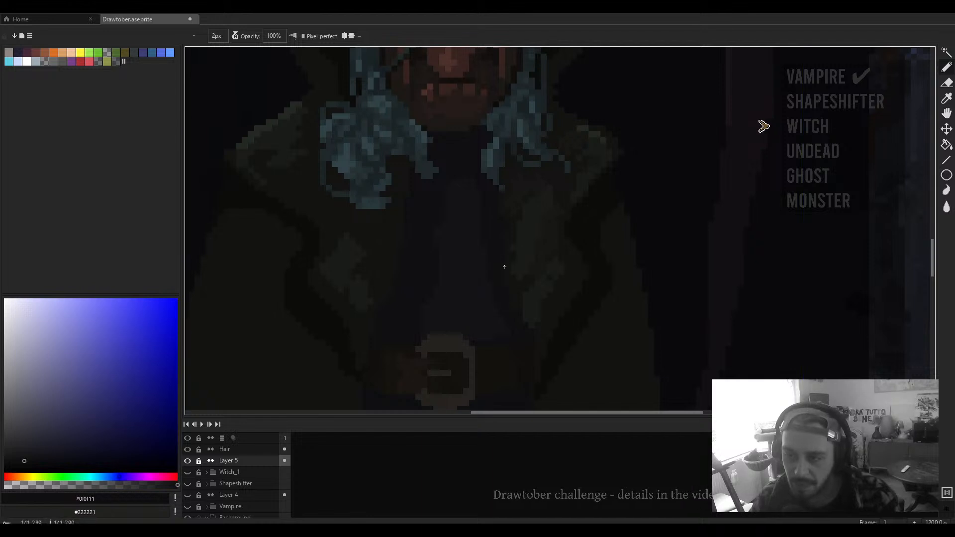
Step: Sample #161715 and blend the staff-side lapel's inner edge beside the shirt with a 2 px brush
{"action": "scroll", "coordinate": [502, 287], "scroll_direction": "down", "scroll_amount": 3}
{"action": "scroll", "coordinate": [509, 298], "scroll_direction": "up", "scroll_amount": 3}
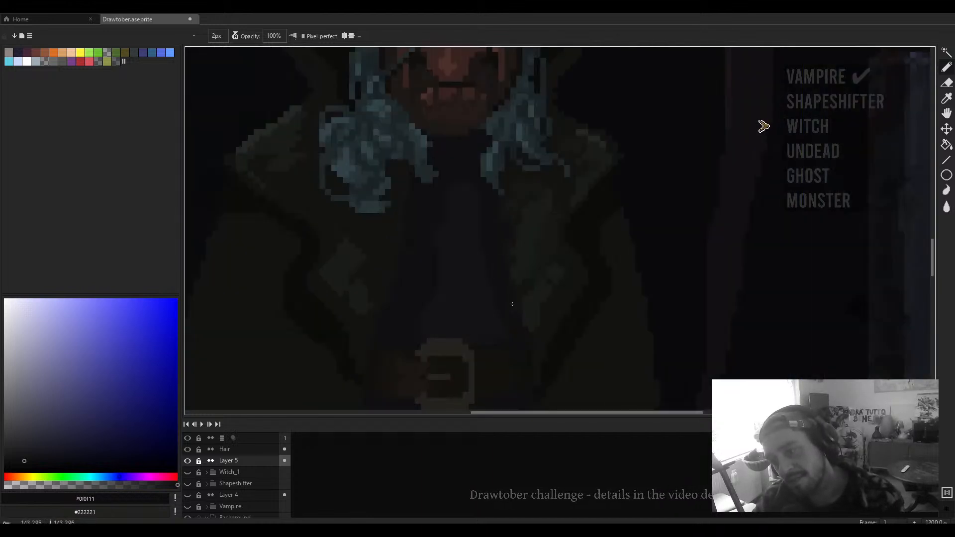
{"action": "scroll", "coordinate": [509, 297], "scroll_direction": "down", "scroll_amount": 3}
{"action": "left_click", "coordinate": [517, 274], "text": "alt"}
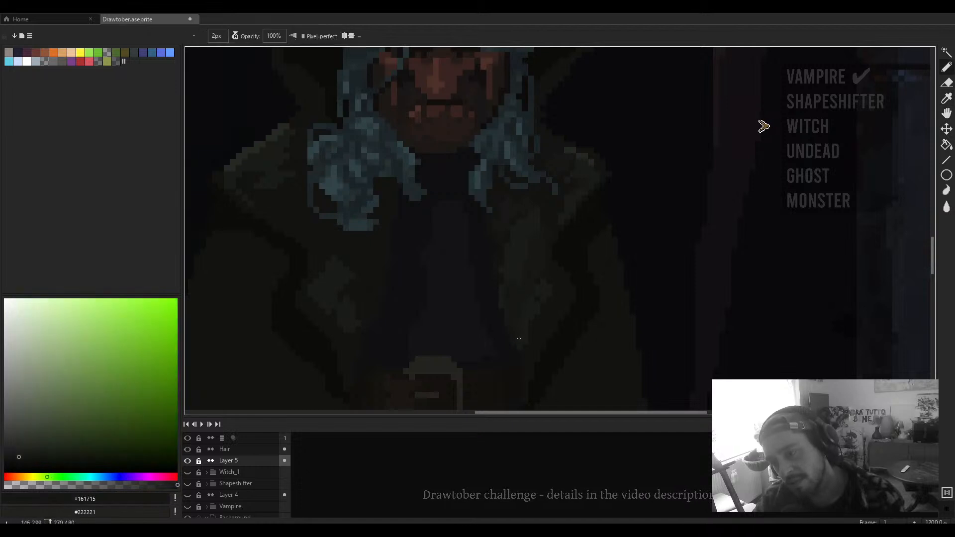
{"action": "scroll", "coordinate": [513, 319], "scroll_direction": "down", "scroll_amount": 4}
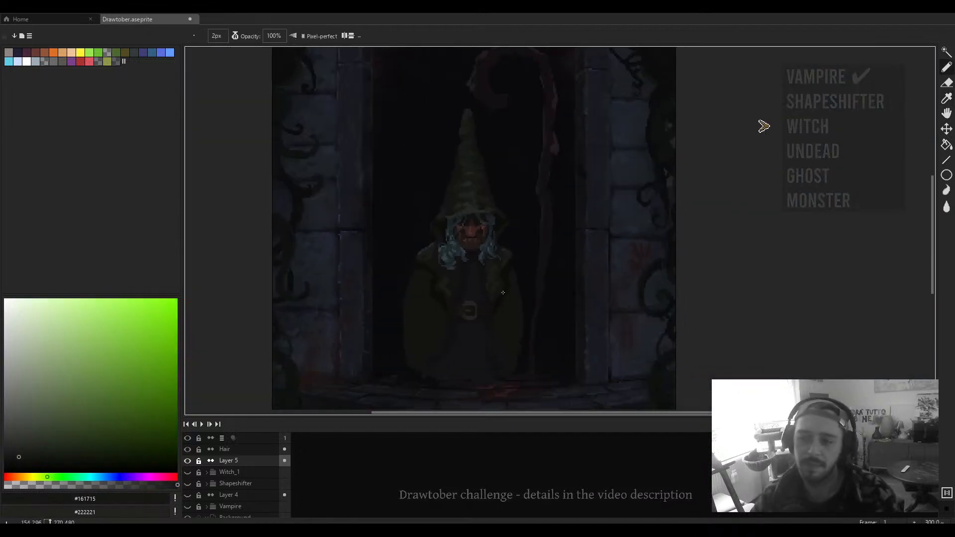
Step: Sample the dark #0c0c0b and refine the shadow edge of the staff-side lapel with a 1 px brush
{"action": "scroll", "coordinate": [503, 292], "scroll_direction": "up", "scroll_amount": 7}
{"action": "left_click", "coordinate": [491, 301], "text": "alt"}
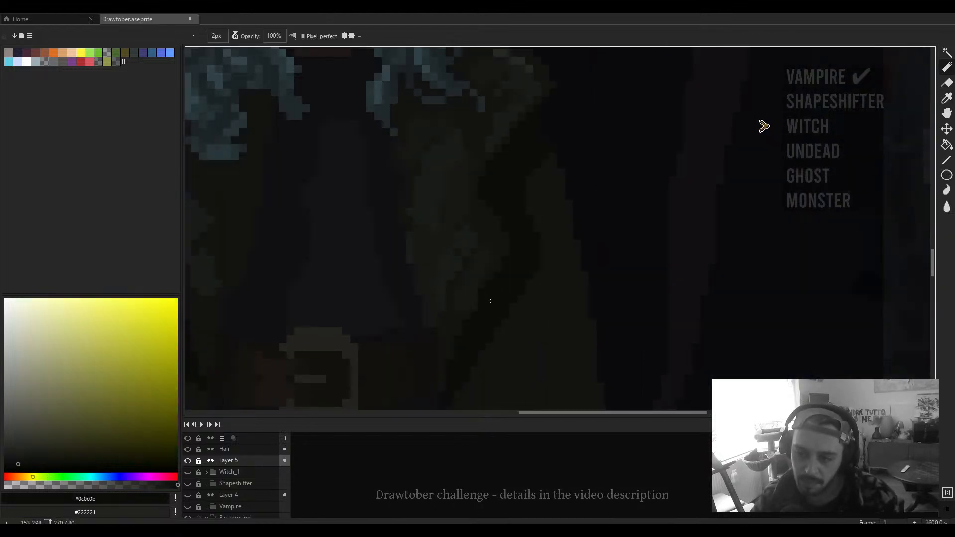
{"action": "key", "text": "minus"}
{"action": "scroll", "coordinate": [484, 284], "scroll_direction": "up", "scroll_amount": 3}
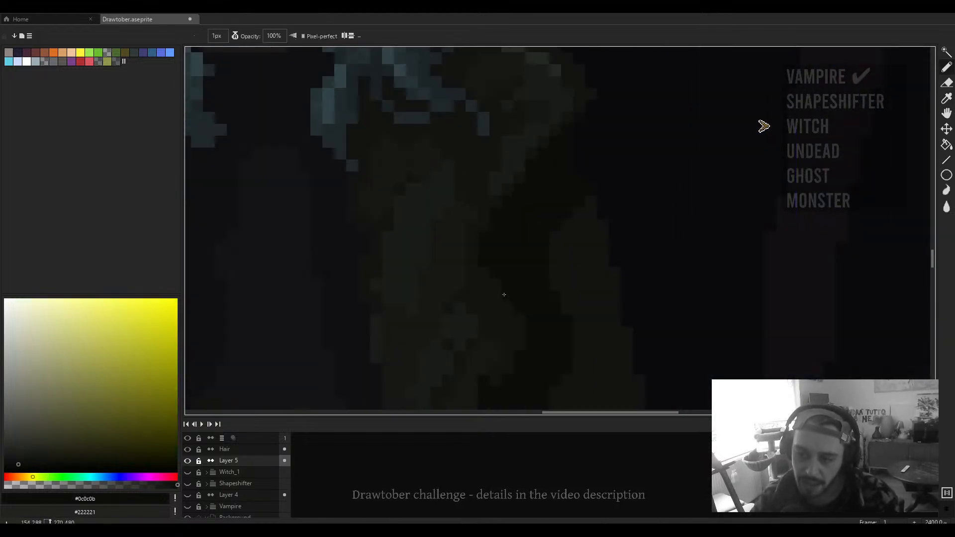
{"action": "scroll", "coordinate": [503, 261], "scroll_direction": "down", "scroll_amount": 3}
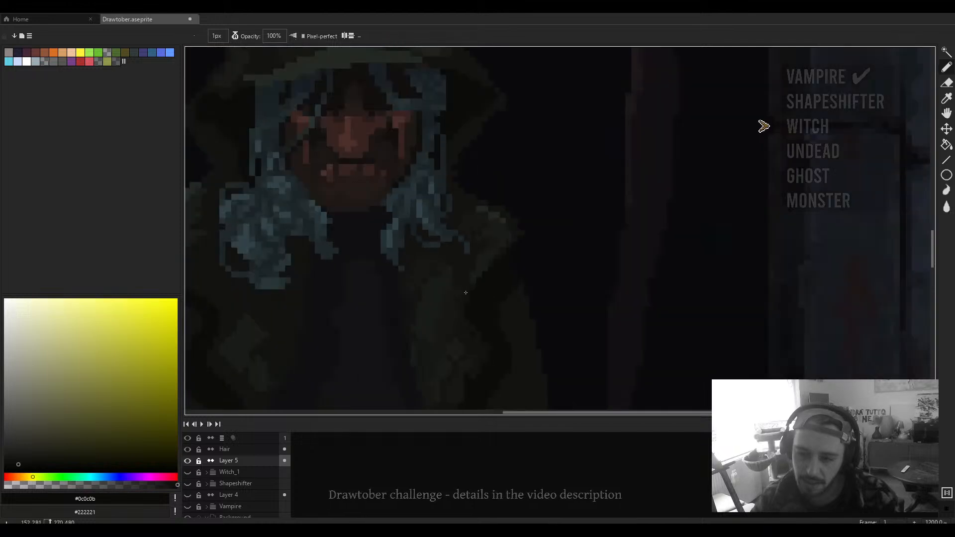
{"action": "left_click_drag", "start_coordinate": [437, 369], "coordinate": [492, 324]}
{"action": "scroll", "coordinate": [492, 324], "scroll_direction": "down", "scroll_amount": 2}
{"action": "scroll", "coordinate": [388, 303], "scroll_direction": "up", "scroll_amount": 3}
Step: Refine the dark #0c0c0b shadow edge beneath the collar and lapel on the side away from the staff
{"action": "left_click_drag", "start_coordinate": [388, 303], "coordinate": [530, 352]}
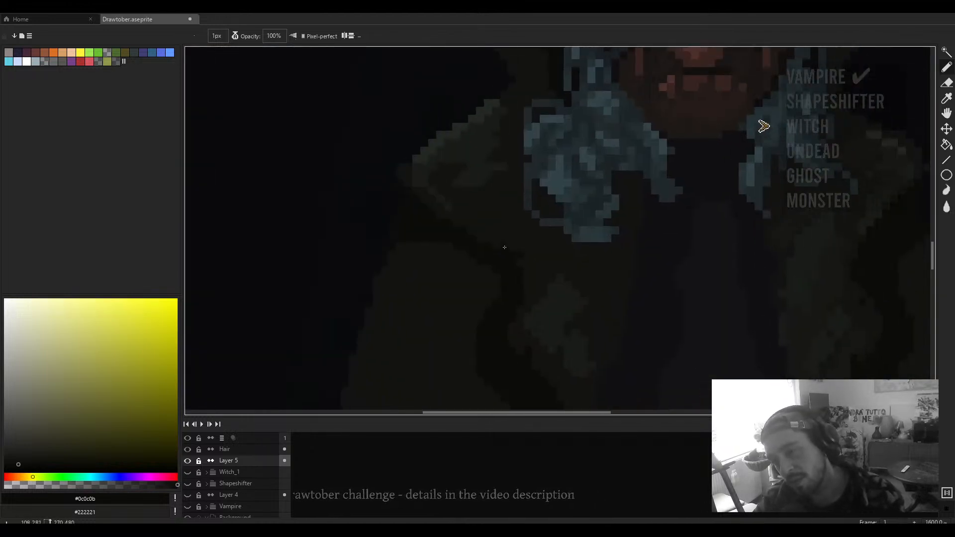
{"action": "left_click_drag", "start_coordinate": [504, 247], "coordinate": [462, 281]}
{"action": "scroll", "coordinate": [474, 283], "scroll_direction": "down", "scroll_amount": 3}
{"action": "scroll", "coordinate": [447, 270], "scroll_direction": "up", "scroll_amount": 3}
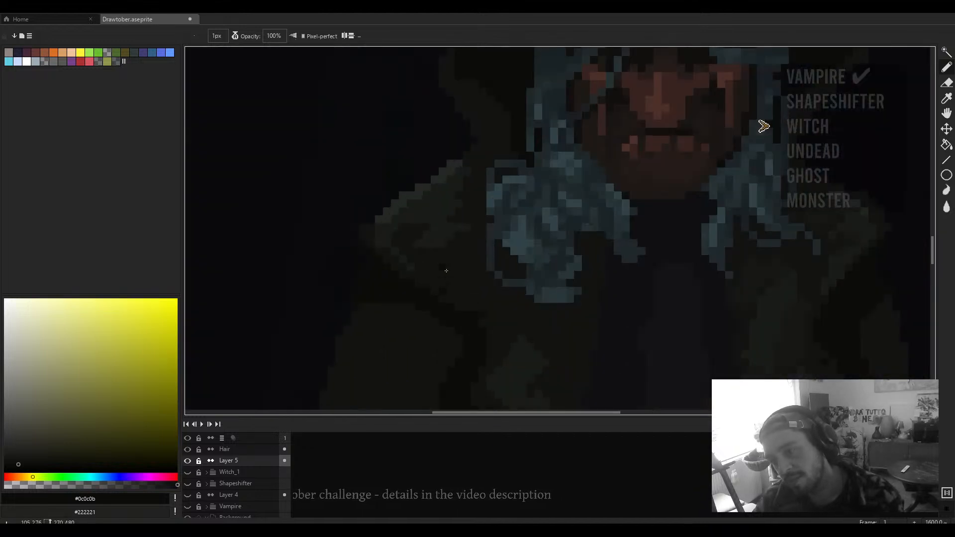
{"action": "scroll", "coordinate": [414, 262], "scroll_direction": "down", "scroll_amount": 3}
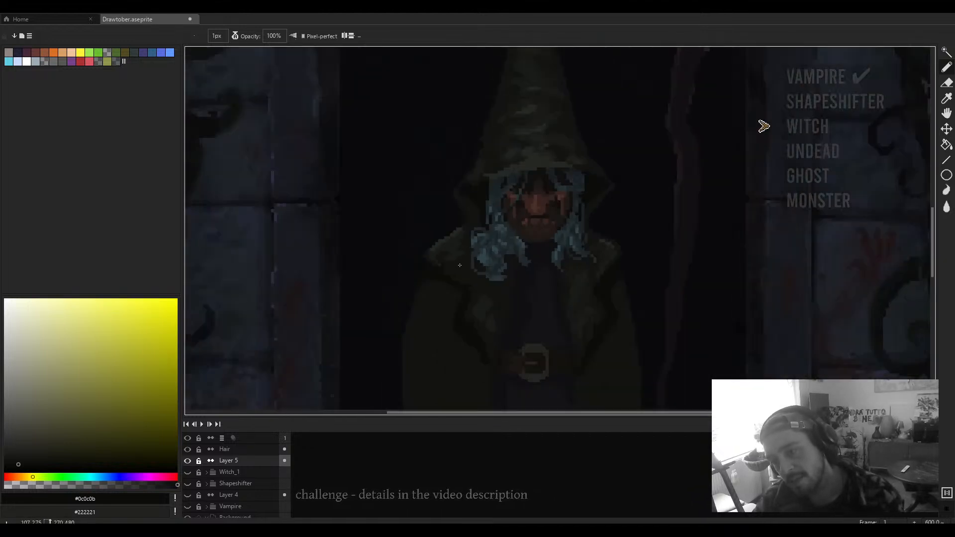
Step: Draw a small dark #0c0c0b notch in the staff-side lapel just below the shoulder collar
{"action": "scroll", "coordinate": [506, 314], "scroll_direction": "up", "scroll_amount": 4}
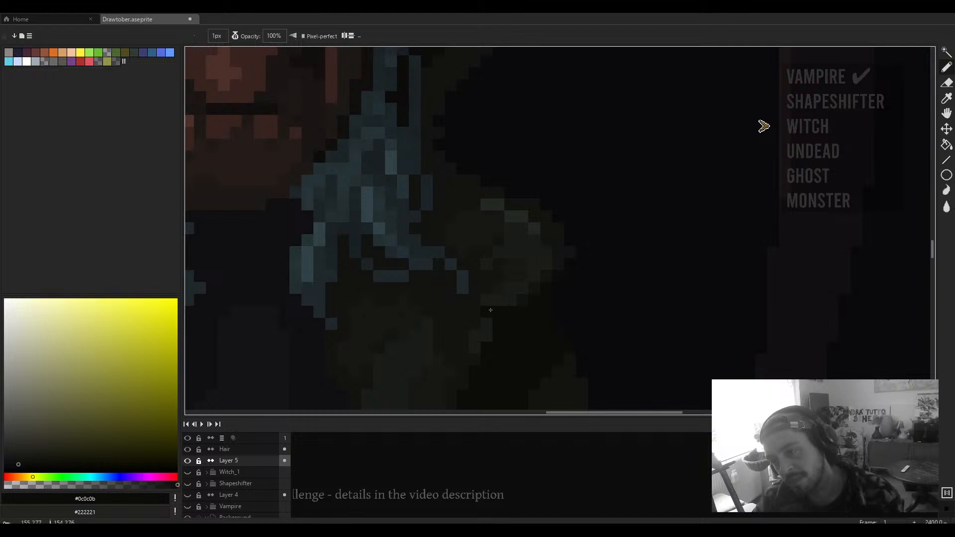
{"action": "scroll", "coordinate": [461, 304], "scroll_direction": "down", "scroll_amount": 3}
{"action": "scroll", "coordinate": [482, 318], "scroll_direction": "up", "scroll_amount": 3}
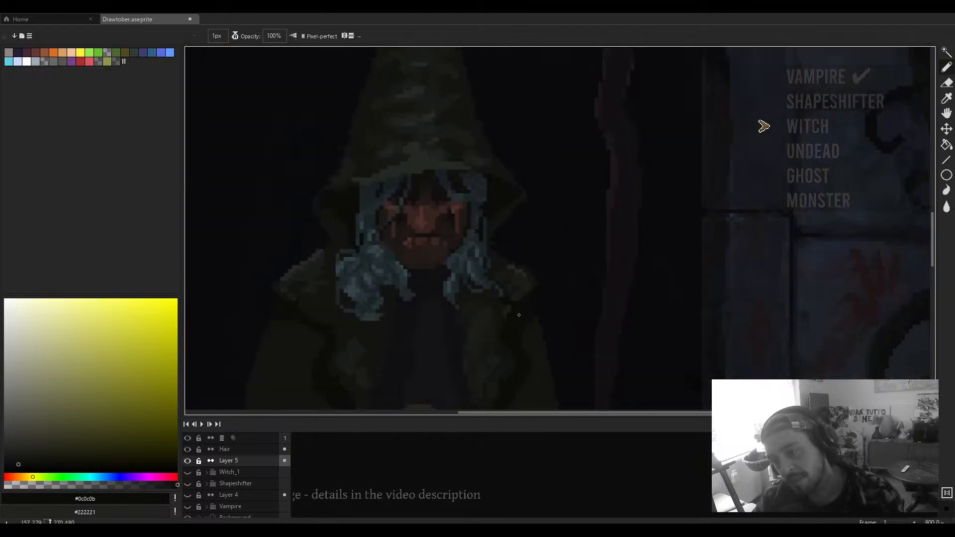
{"action": "scroll", "coordinate": [495, 320], "scroll_direction": "down", "scroll_amount": 3}
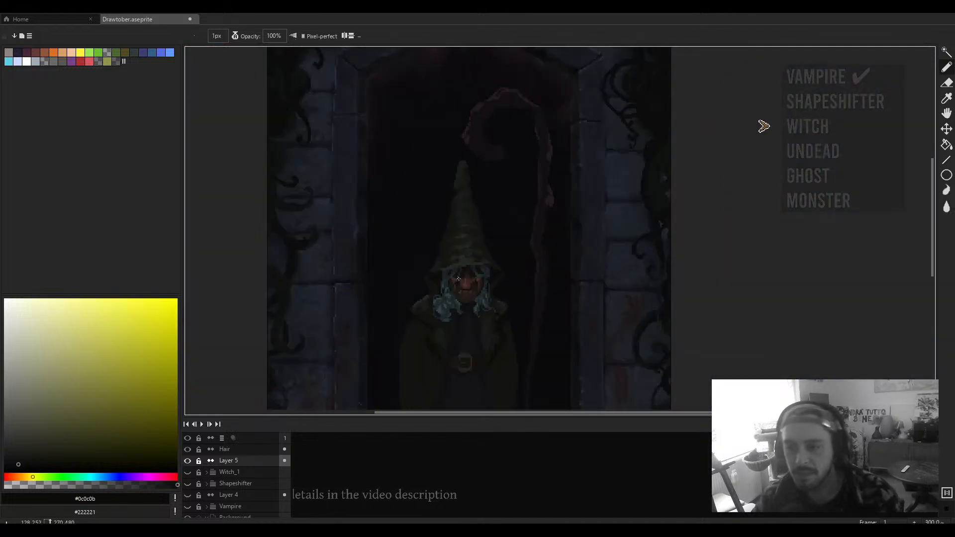
Step: Sample #242823 from the hat and touch up the highlight along the staff-side part of the brim
{"action": "scroll", "coordinate": [377, 292], "scroll_direction": "up", "scroll_amount": 3}
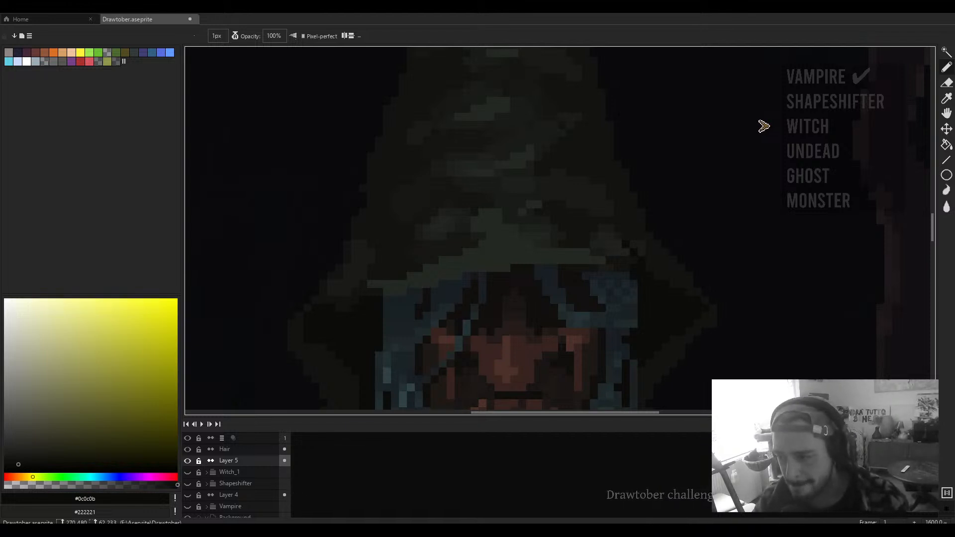
{"action": "scroll", "coordinate": [463, 253], "scroll_direction": "down", "scroll_amount": 4}
{"action": "scroll", "coordinate": [462, 253], "scroll_direction": "up", "scroll_amount": 4}
{"action": "left_click", "coordinate": [463, 253], "text": "alt"}
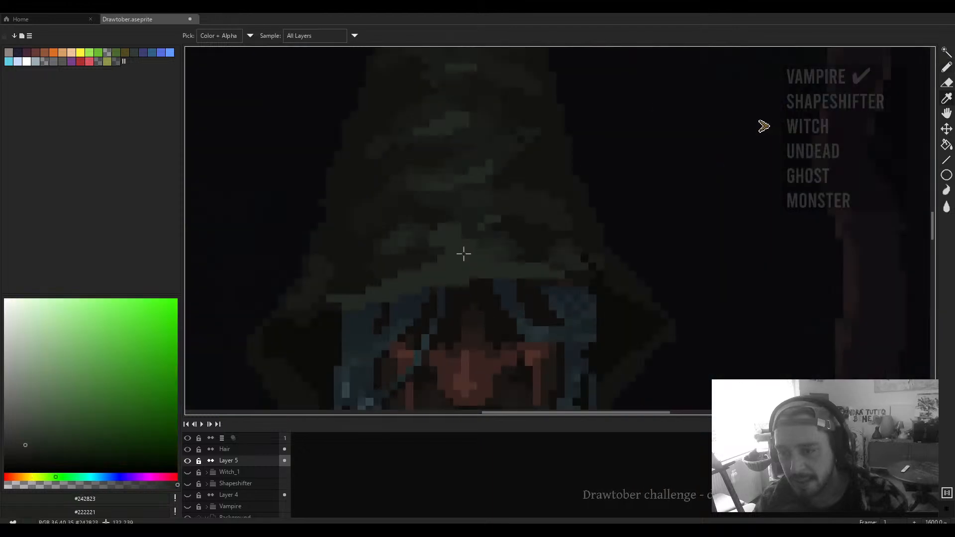
{"action": "left_click_drag", "start_coordinate": [570, 249], "coordinate": [529, 244]}
{"action": "scroll", "coordinate": [452, 220], "scroll_direction": "down", "scroll_amount": 6}
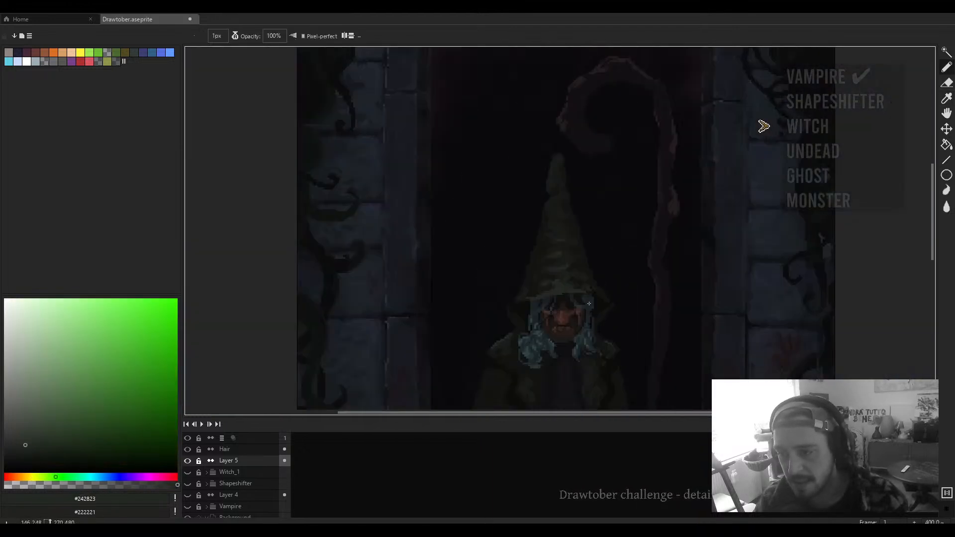
{"action": "scroll", "coordinate": [371, 261], "scroll_direction": "up", "scroll_amount": 3}
Step: Paint a raised sleeve reaching toward the staff with a 3 px brush in simple ink, using #191b18, #131312 and #0c0c0b
{"action": "left_click", "coordinate": [435, 222], "text": "alt"}
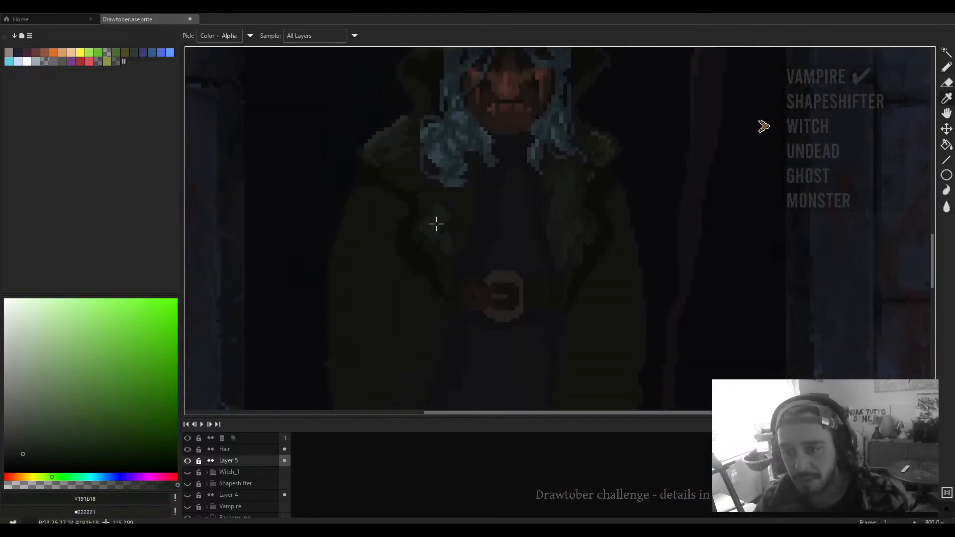
{"action": "scroll", "coordinate": [413, 194], "scroll_direction": "up", "scroll_amount": 3}
{"action": "scroll", "coordinate": [398, 197], "scroll_direction": "down", "scroll_amount": 5}
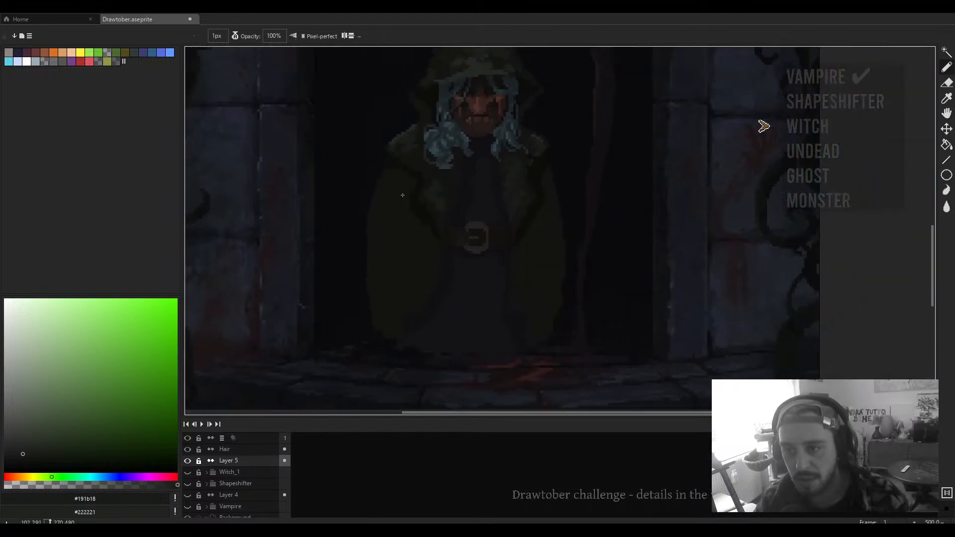
{"action": "scroll", "coordinate": [433, 219], "scroll_direction": "up", "scroll_amount": 2}
{"action": "key", "text": "plus"}
{"action": "key", "text": "plus"}
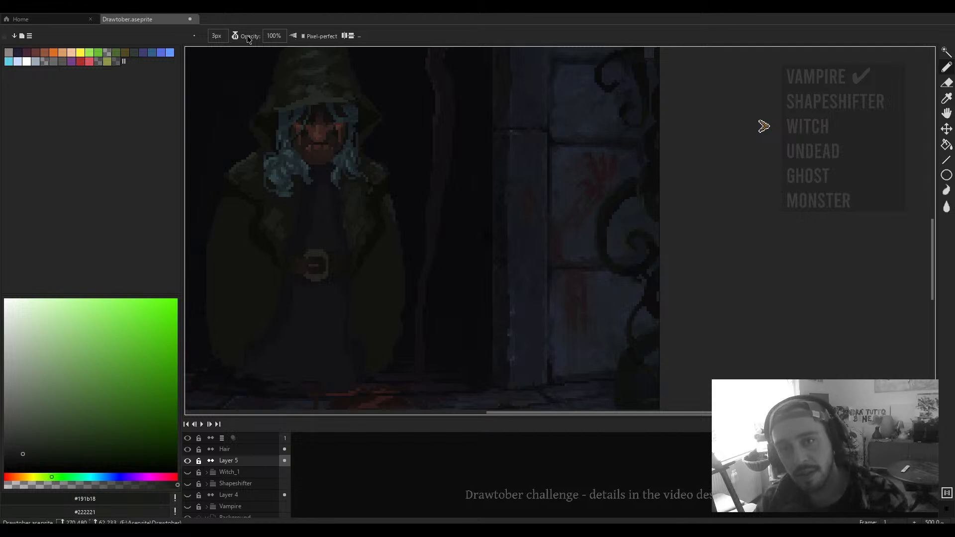
{"action": "left_click", "coordinate": [236, 36]}
{"action": "left_click", "coordinate": [258, 62]}
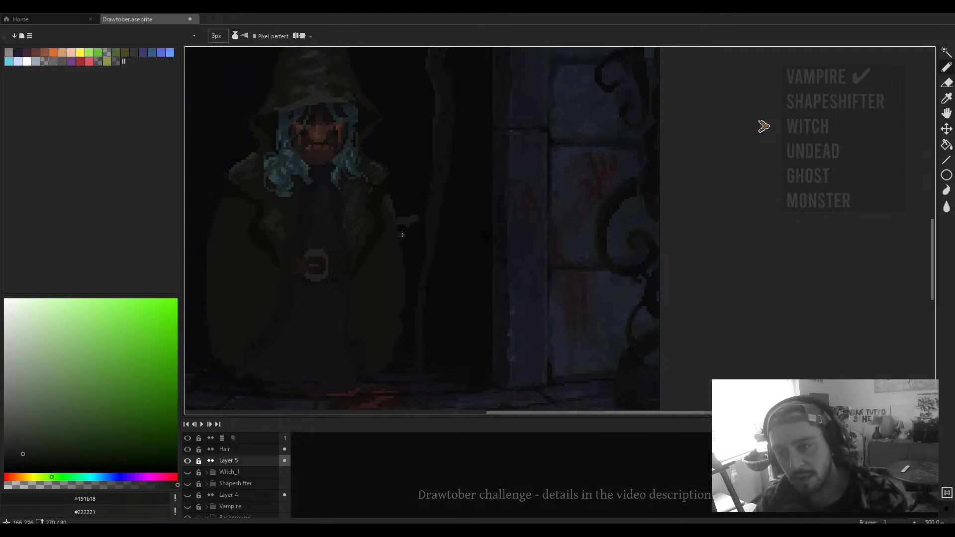
{"action": "left_click", "coordinate": [418, 221], "text": "alt"}
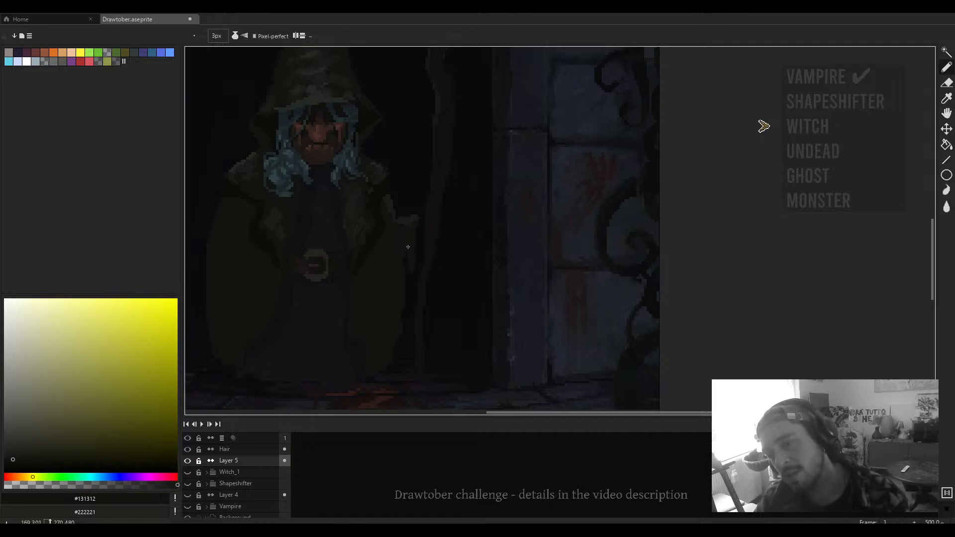
{"action": "left_click", "coordinate": [414, 244], "text": "alt"}
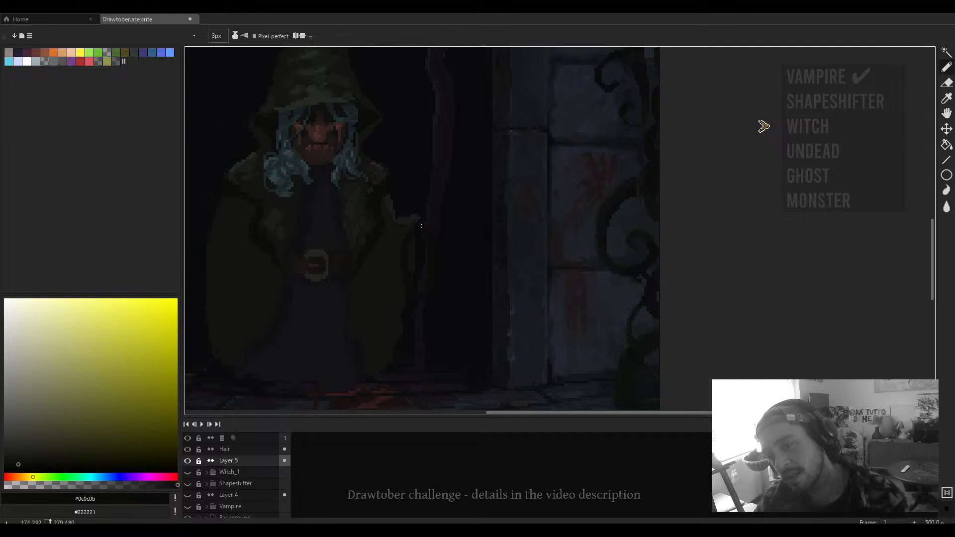
Step: Select the transparent area of Layer 5 with the Magic Wand and invert the selection to capture the witch and staff
{"action": "scroll", "coordinate": [427, 231], "scroll_direction": "down", "scroll_amount": 2}
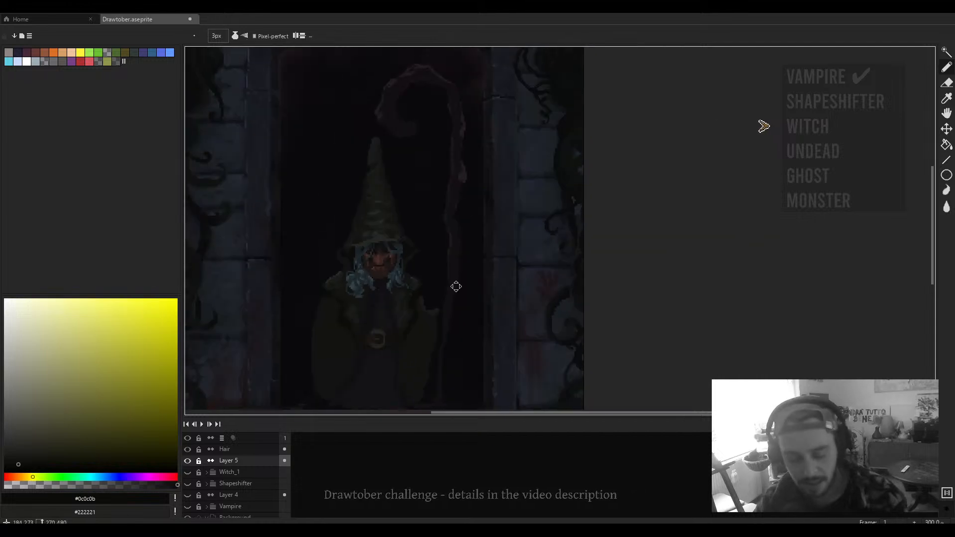
{"action": "left_click_drag", "start_coordinate": [456, 287], "coordinate": [493, 290]}
{"action": "key", "text": "w"}
{"action": "left_click", "coordinate": [477, 304]}
{"action": "scroll", "coordinate": [478, 304], "scroll_direction": "down", "scroll_amount": 2}
{"action": "scroll", "coordinate": [484, 285], "scroll_direction": "up", "scroll_amount": 1}
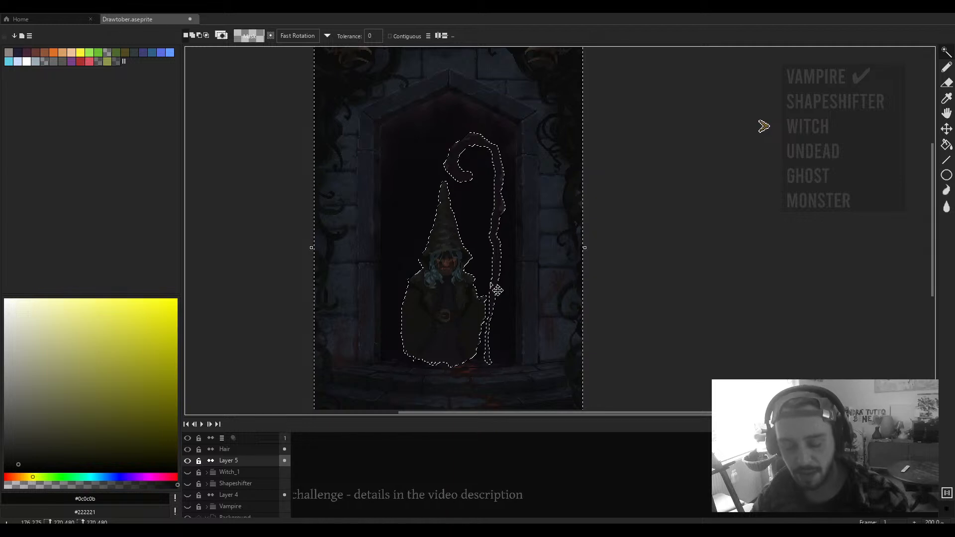
{"action": "key", "text": "ctrl+shift+i"}
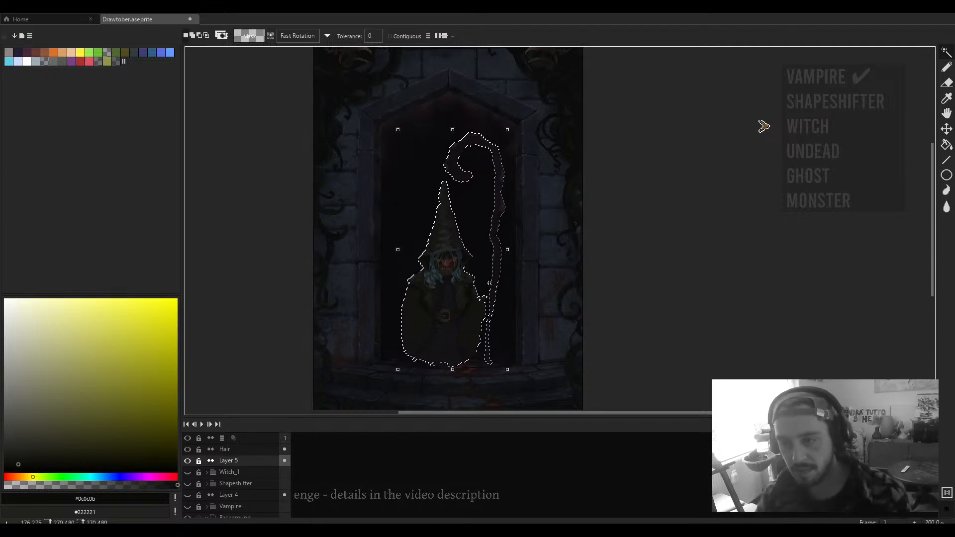
{"action": "left_click", "coordinate": [199, 36]}
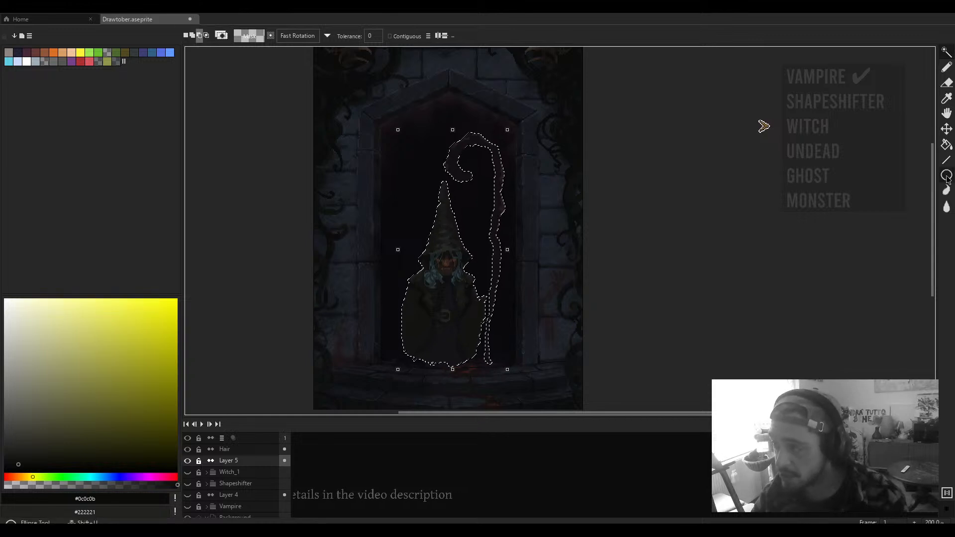
{"action": "left_click_drag", "start_coordinate": [947, 176], "coordinate": [886, 176]}
{"action": "scroll", "coordinate": [475, 258], "scroll_direction": "up", "scroll_amount": 1}
{"action": "scroll", "coordinate": [481, 257], "scroll_direction": "down", "scroll_amount": 2}
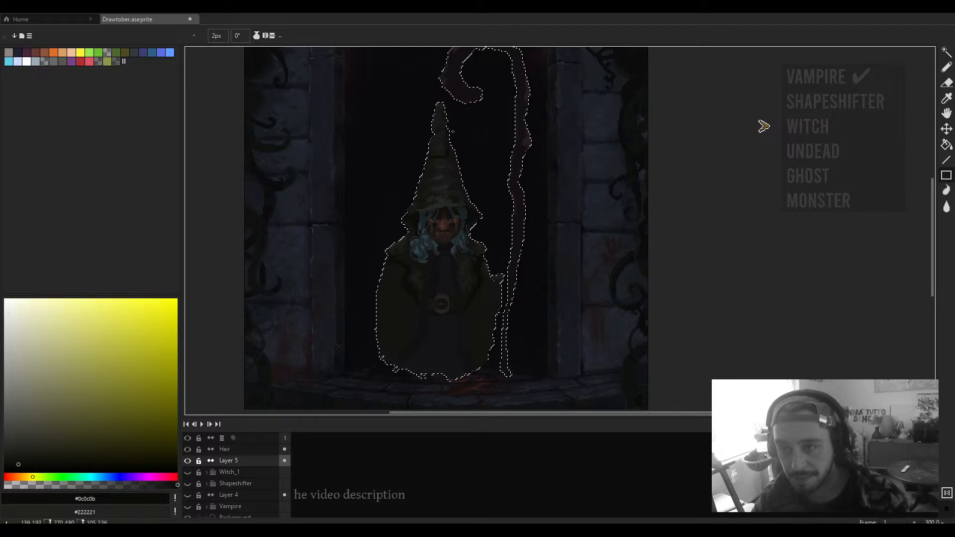
{"action": "scroll", "coordinate": [480, 219], "scroll_direction": "up", "scroll_amount": 3}
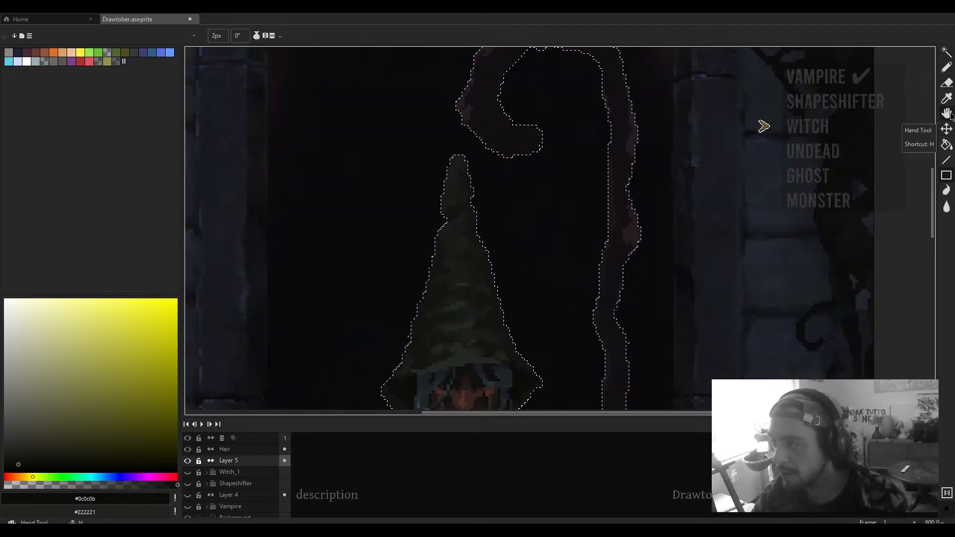
Step: Subtract the witch's hat and head from the selection with the Rectangular Marquee in subtract mode
{"action": "key", "text": "m"}
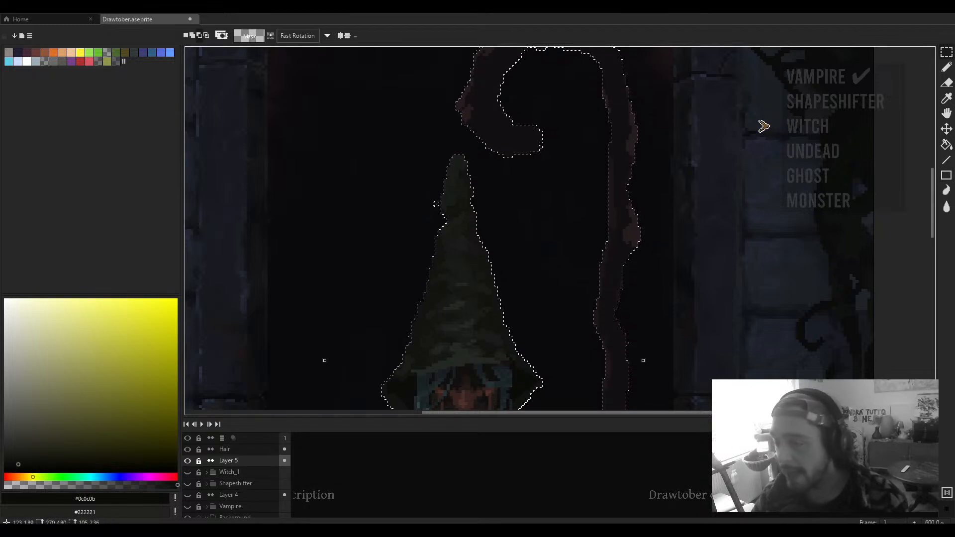
{"action": "scroll", "coordinate": [472, 149], "scroll_direction": "down", "scroll_amount": 1}
{"action": "left_click", "coordinate": [199, 36]}
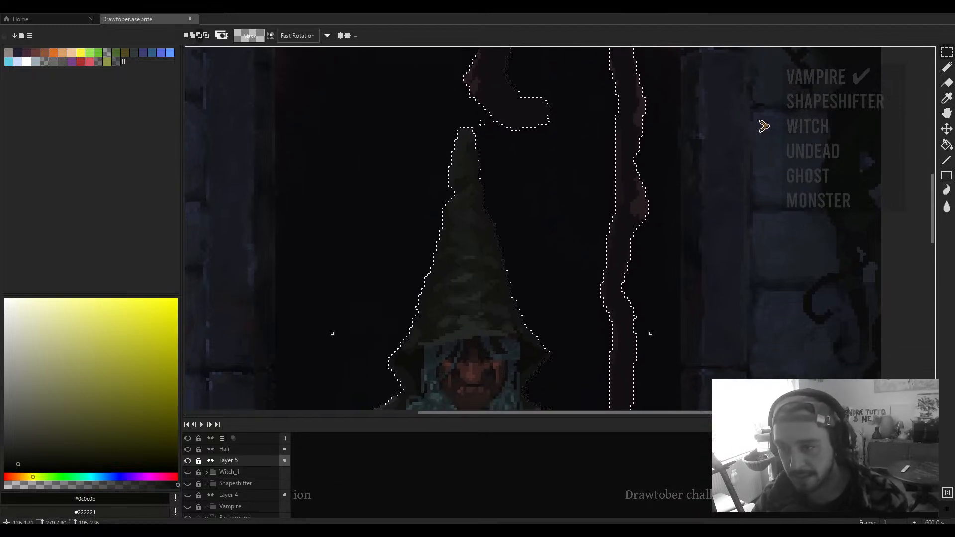
{"action": "left_click_drag", "start_coordinate": [482, 122], "coordinate": [414, 293]}
{"action": "left_click_drag", "start_coordinate": [495, 275], "coordinate": [499, 192]}
{"action": "left_click_drag", "start_coordinate": [526, 118], "coordinate": [377, 326]}
{"action": "left_click_drag", "start_coordinate": [488, 299], "coordinate": [455, 198]}
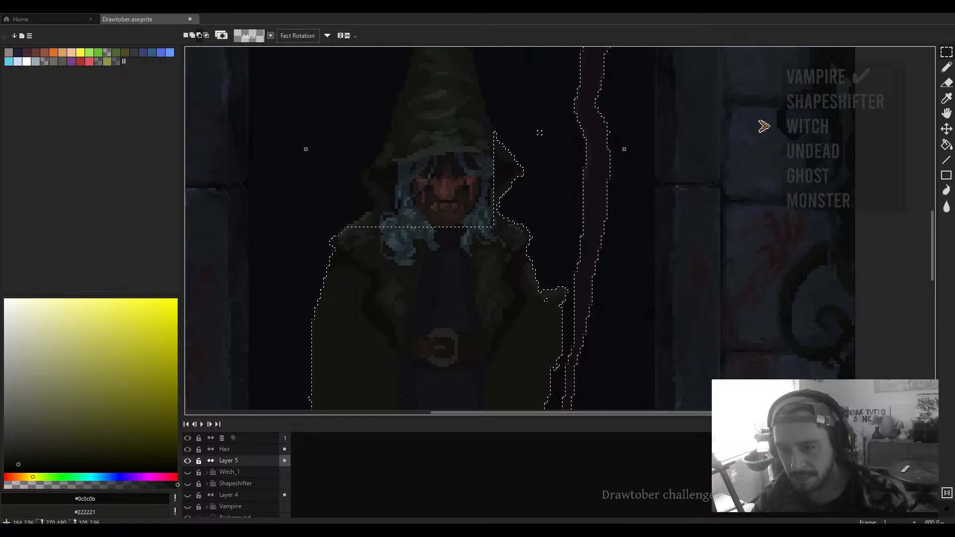
Step: Subtract the remaining brim tip, cloak, raised sleeve and lower body, leaving only the staff selected
{"action": "left_click_drag", "start_coordinate": [538, 131], "coordinate": [304, 375]}
{"action": "left_click_drag", "start_coordinate": [576, 286], "coordinate": [393, 268]}
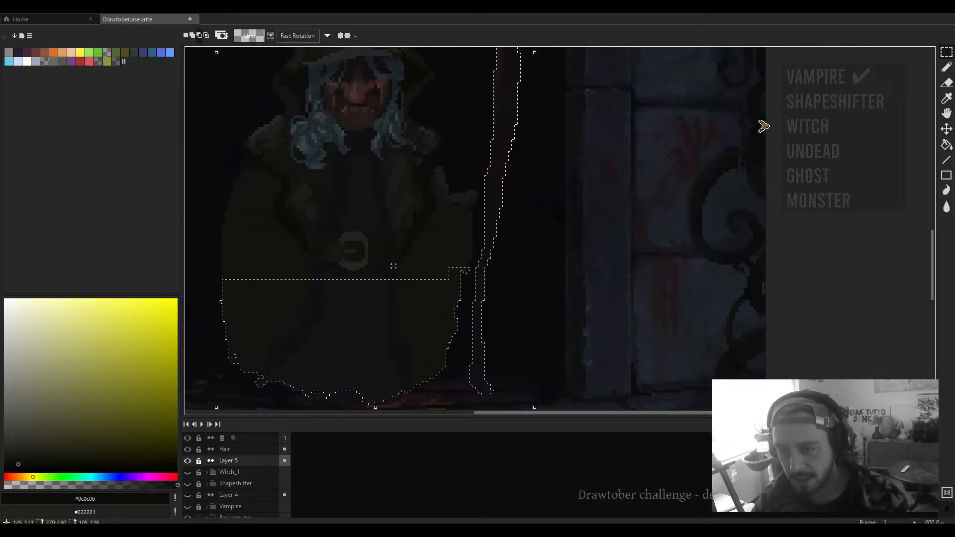
{"action": "scroll", "coordinate": [451, 261], "scroll_direction": "up", "scroll_amount": 2}
{"action": "left_click_drag", "start_coordinate": [493, 270], "coordinate": [516, 214]}
{"action": "left_click_drag", "start_coordinate": [546, 185], "coordinate": [522, 298]}
{"action": "scroll", "coordinate": [431, 352], "scroll_direction": "down", "scroll_amount": 3}
{"action": "left_click_drag", "start_coordinate": [553, 221], "coordinate": [443, 325]}
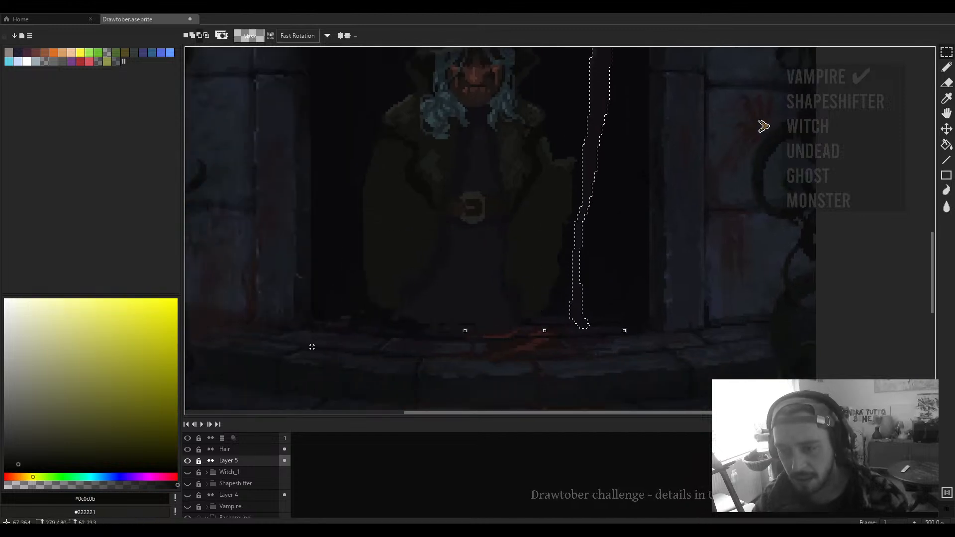
Step: Toggle Layer 5's visibility off and on to check its contents, and cut the selected staff out of the layer
{"action": "scroll", "coordinate": [513, 316], "scroll_direction": "down", "scroll_amount": 3}
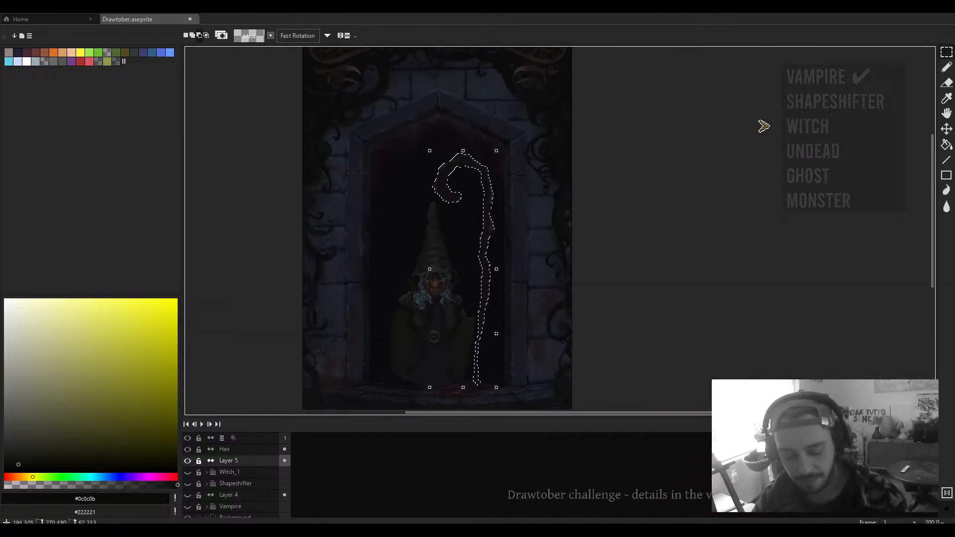
{"action": "left_click", "coordinate": [188, 462]}
{"action": "left_click", "coordinate": [188, 462]}
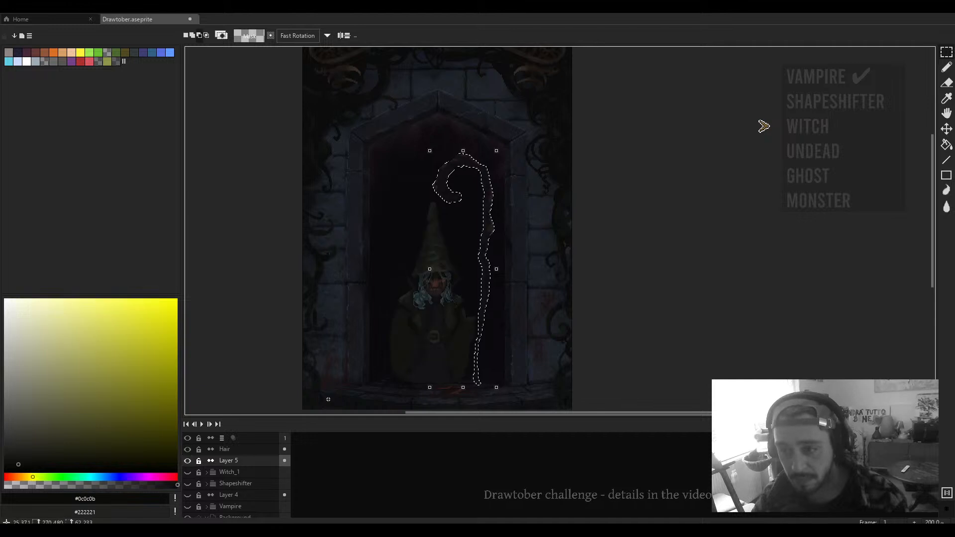
{"action": "key", "text": "ctrl+d"}
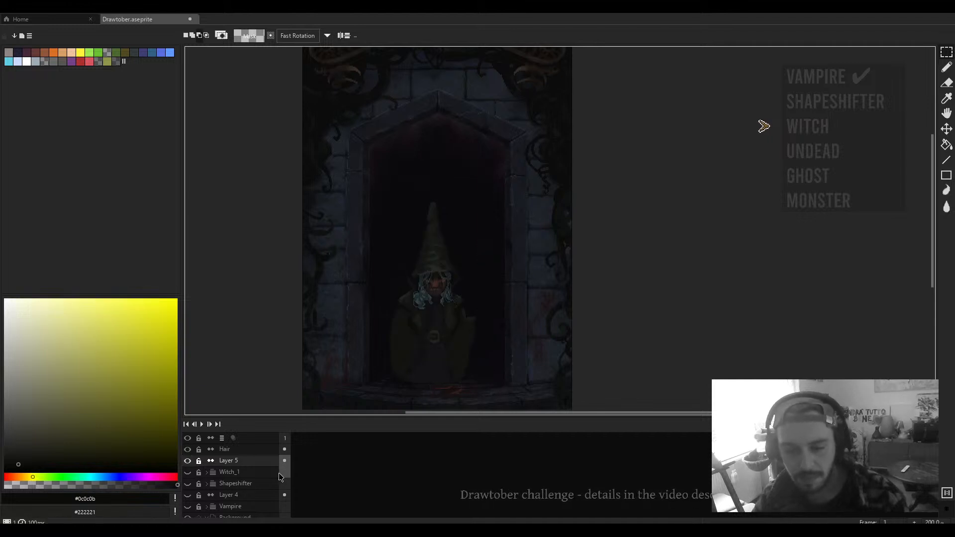
Step: Create a layer named Staff above Layer 5, paste the cut staff into it and clear the selection
{"action": "key", "text": "shift+n"}
{"action": "double_click", "coordinate": [259, 461]}
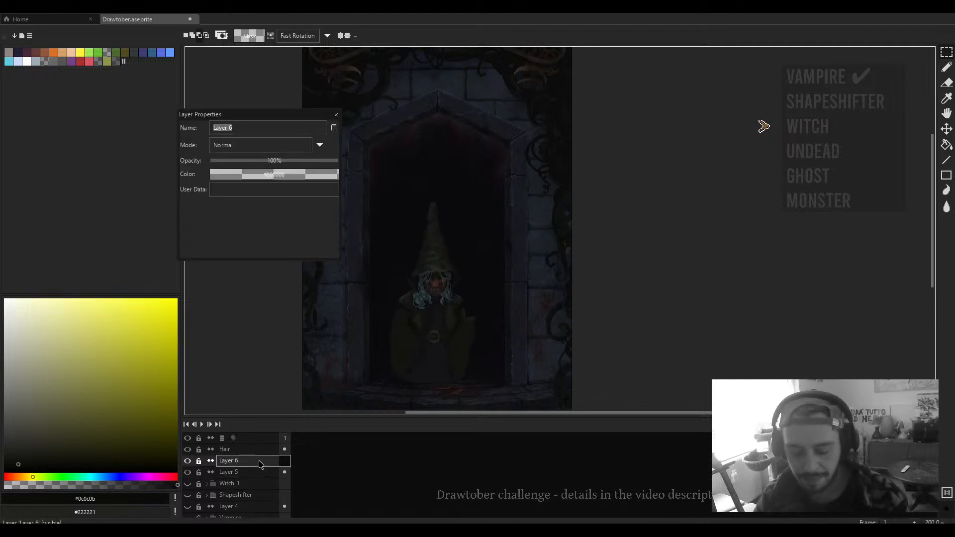
{"action": "type", "text": "Sti"}
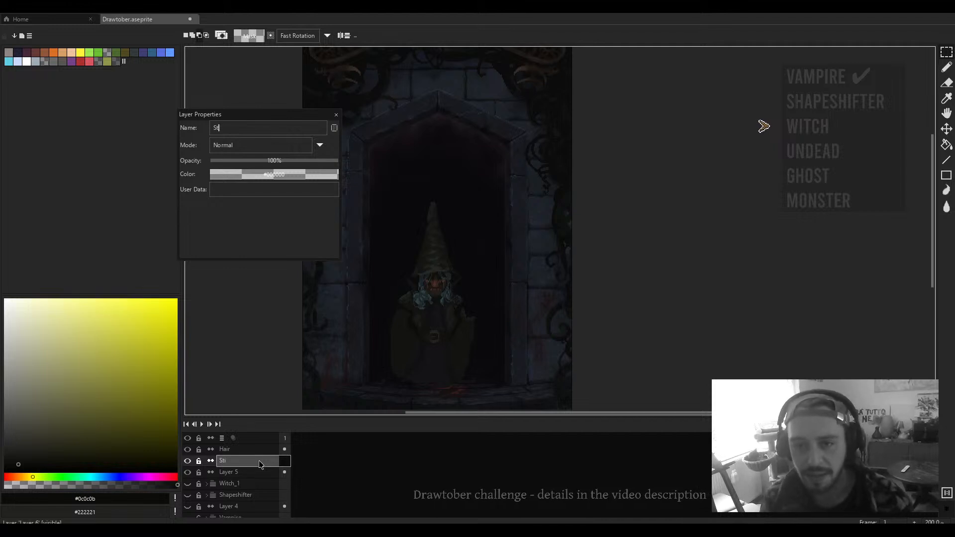
{"action": "type", "text": "taff"}
{"action": "key", "text": "Return"}
{"action": "key", "text": "ctrl+shift+d"}
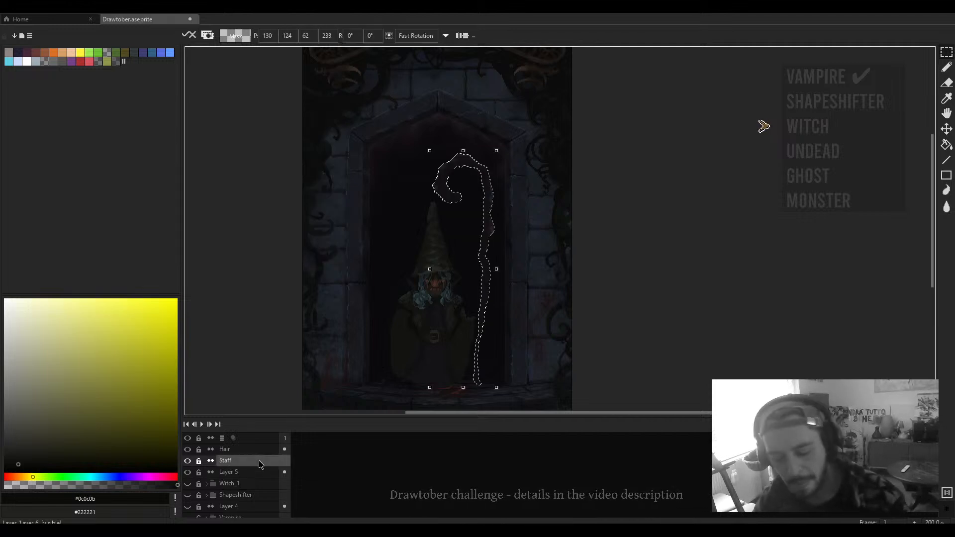
{"action": "key", "text": "ctrl+d"}
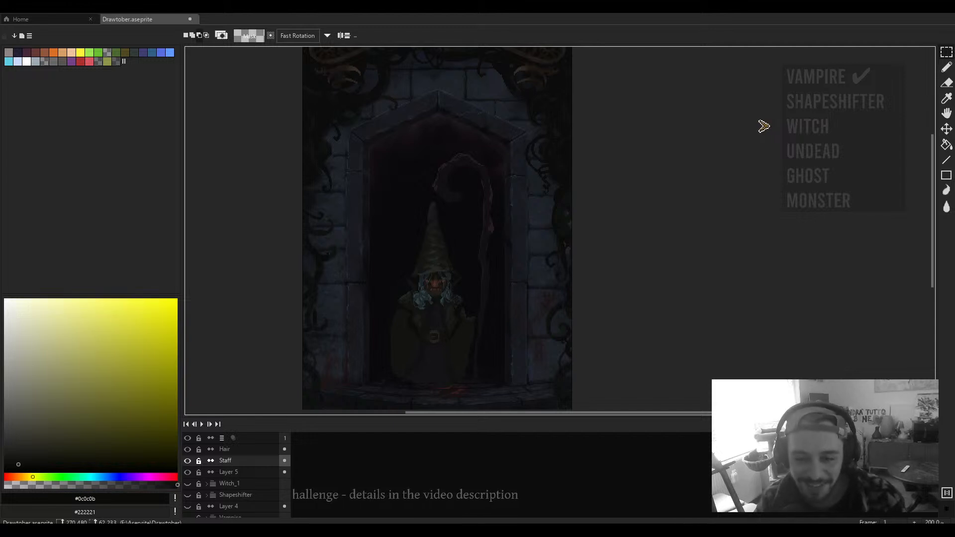
Step: Sample #242823 from the hat and paint lighter highlights on the cloak's left lapel with a 2 px pencil
{"action": "scroll", "coordinate": [510, 243], "scroll_direction": "up", "scroll_amount": 2}
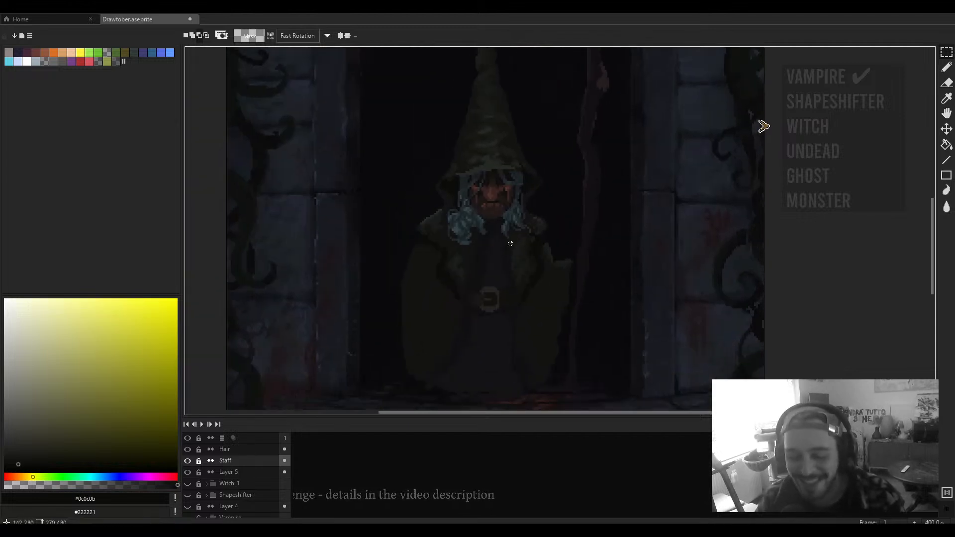
{"action": "scroll", "coordinate": [516, 162], "scroll_direction": "up", "scroll_amount": 2}
{"action": "left_click_drag", "start_coordinate": [497, 176], "coordinate": [505, 207]}
{"action": "key", "text": "b"}
{"action": "scroll", "coordinate": [472, 188], "scroll_direction": "up", "scroll_amount": 1}
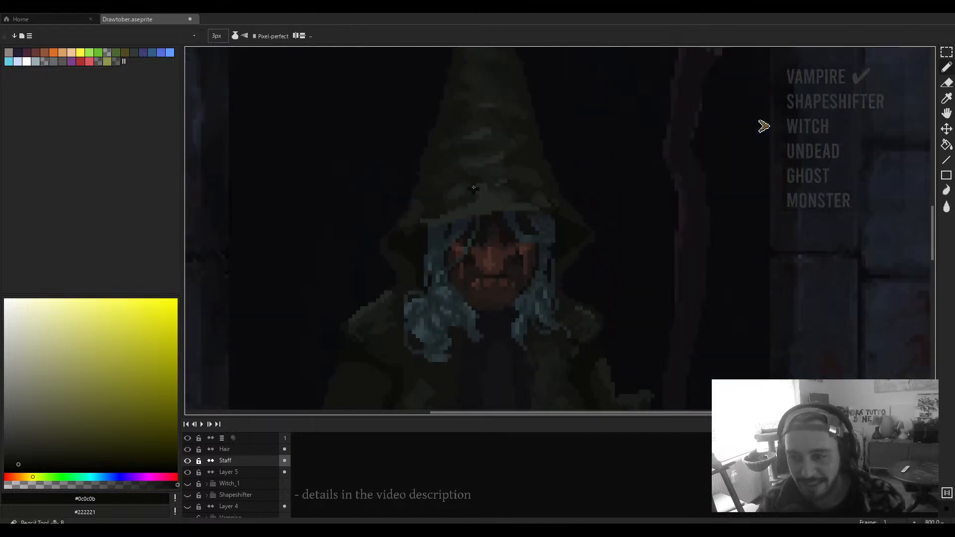
{"action": "left_click", "coordinate": [483, 195], "text": "alt"}
{"action": "left_click_drag", "start_coordinate": [498, 252], "coordinate": [522, 123]}
{"action": "scroll", "coordinate": [432, 237], "scroll_direction": "up", "scroll_amount": 3}
{"action": "left_click_drag", "start_coordinate": [434, 239], "coordinate": [461, 203]}
{"action": "scroll", "coordinate": [471, 228], "scroll_direction": "down", "scroll_amount": 1}
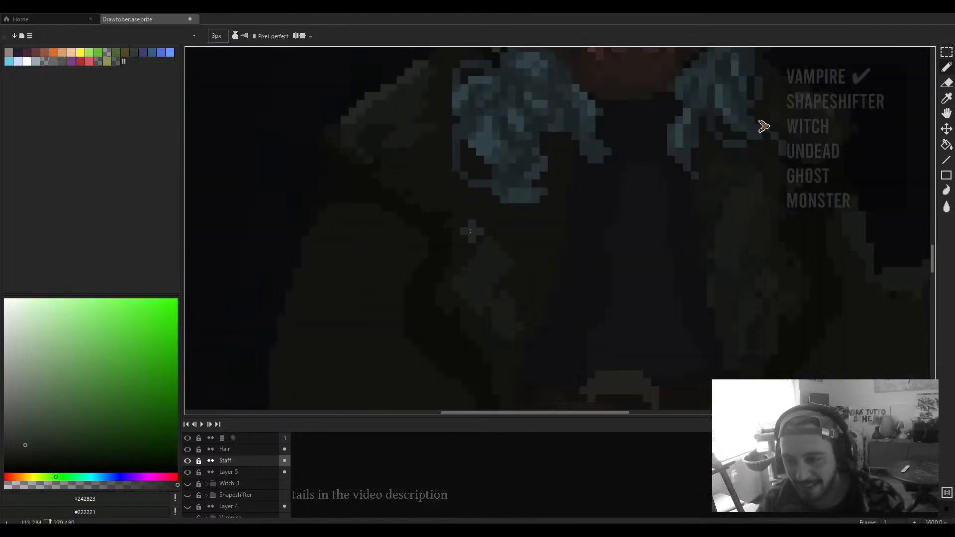
{"action": "key", "text": "minus"}
{"action": "key", "text": "minus"}
{"action": "scroll", "coordinate": [483, 265], "scroll_direction": "up", "scroll_amount": 1}
{"action": "key", "text": "plus"}
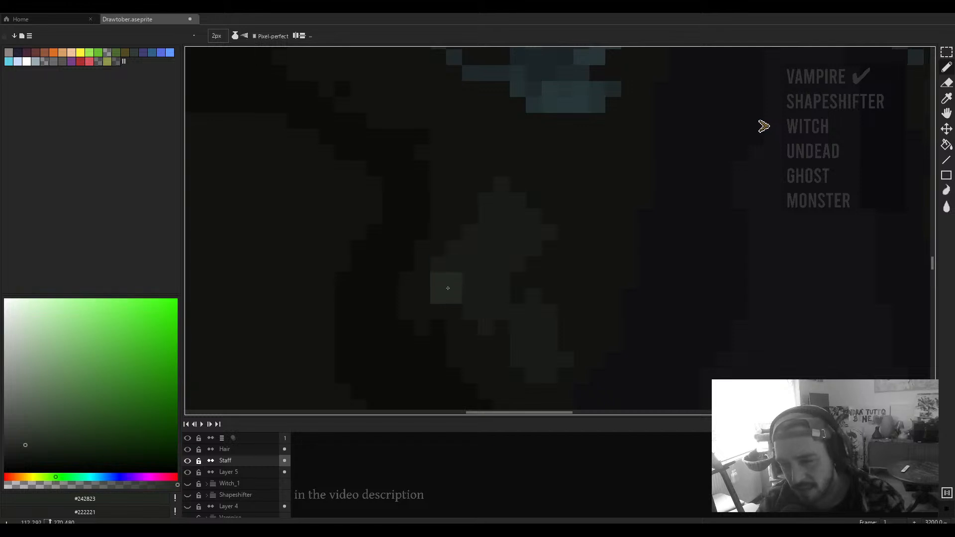
{"action": "left_click_drag", "start_coordinate": [446, 288], "coordinate": [484, 199]}
{"action": "scroll", "coordinate": [488, 214], "scroll_direction": "down", "scroll_amount": 1}
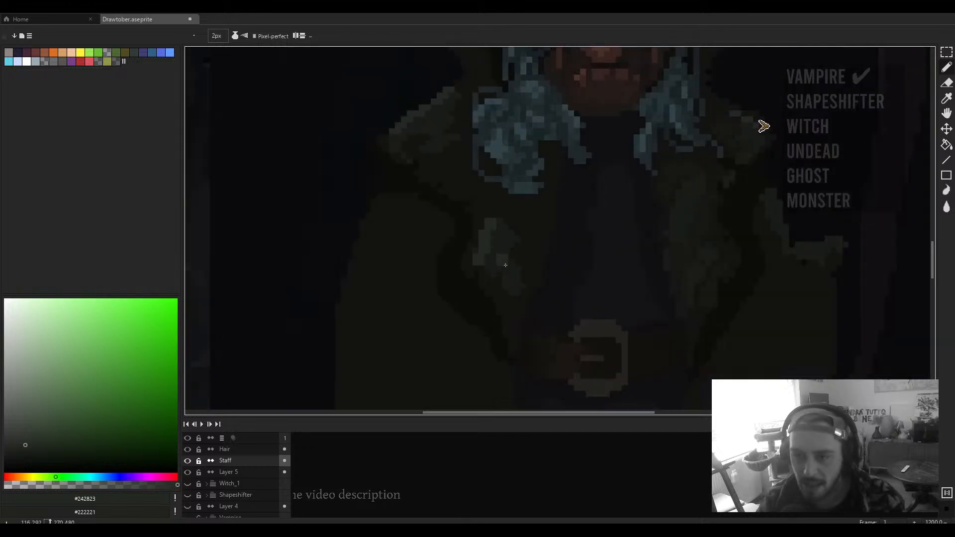
{"action": "left_click_drag", "start_coordinate": [498, 249], "coordinate": [504, 267]}
Step: Paint semi-transparent #242823 highlights on the lower part of the cloak's right lapel with the 2 px pencil
{"action": "left_click_drag", "start_coordinate": [694, 242], "coordinate": [524, 254]}
{"action": "left_click_drag", "start_coordinate": [604, 255], "coordinate": [477, 235]}
{"action": "scroll", "coordinate": [479, 235], "scroll_direction": "down", "scroll_amount": 3}
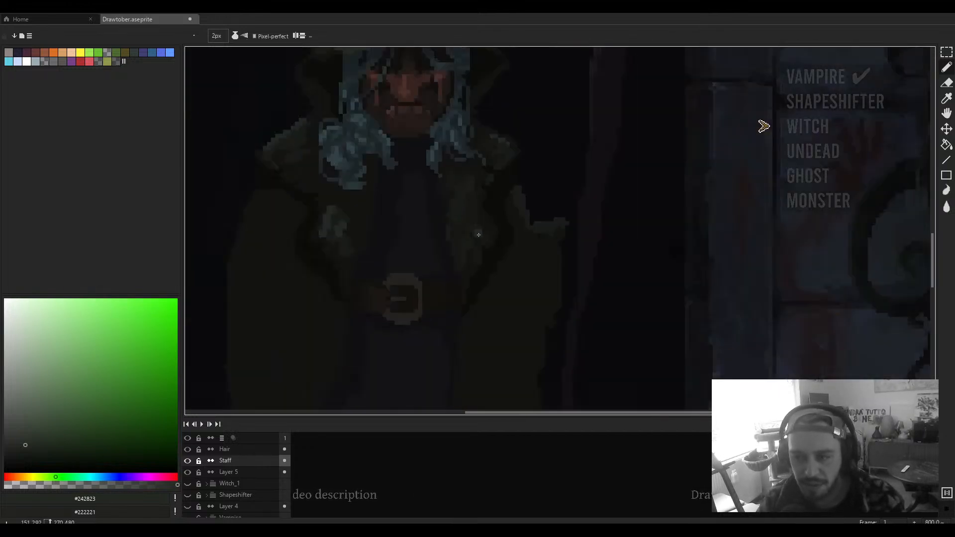
{"action": "scroll", "coordinate": [478, 245], "scroll_direction": "up", "scroll_amount": 3}
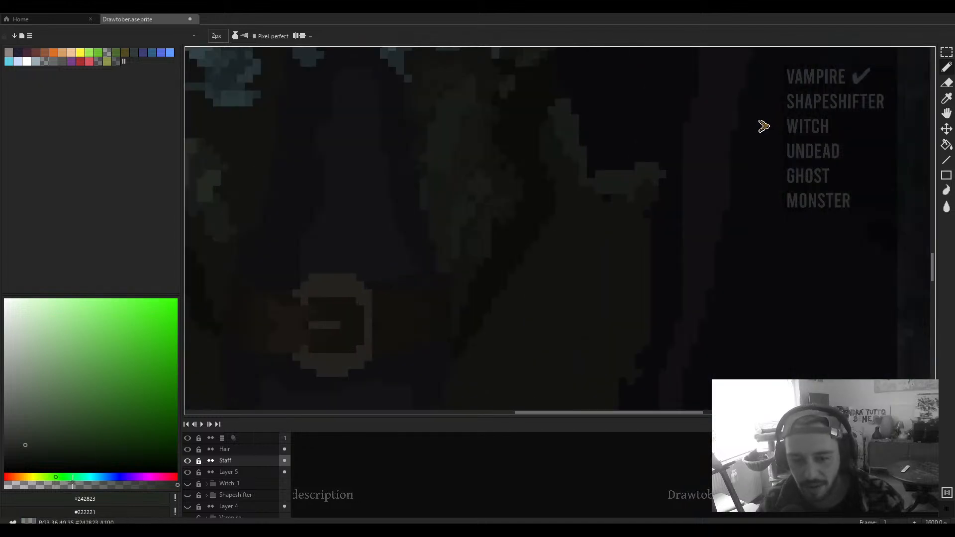
{"action": "left_click", "coordinate": [460, 265]}
{"action": "left_click_drag", "start_coordinate": [500, 249], "coordinate": [479, 320]}
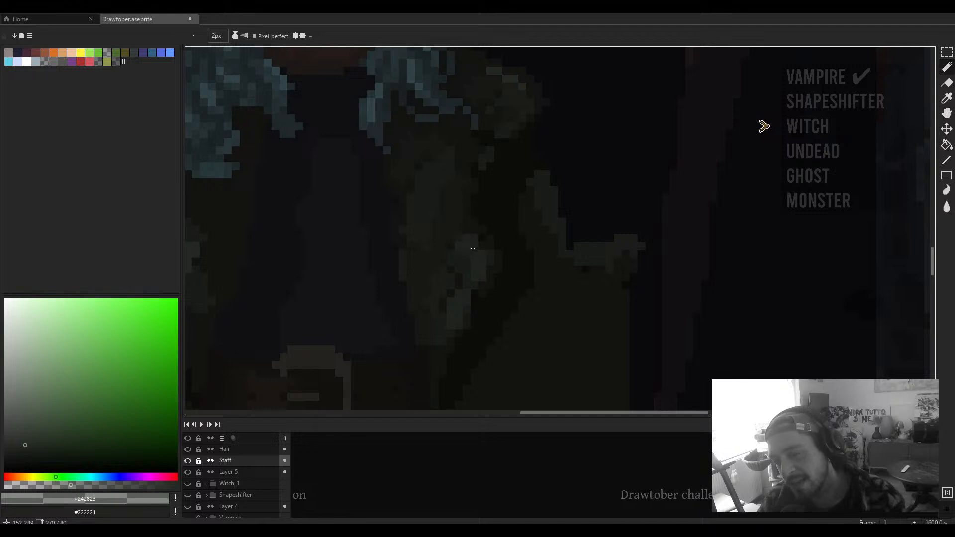
Step: Blend the right lapel's highlights into the cloak with a 1 px pencil, using #242823 and the sampled #1b1d1a
{"action": "scroll", "coordinate": [471, 256], "scroll_direction": "down", "scroll_amount": 2}
{"action": "scroll", "coordinate": [468, 251], "scroll_direction": "up", "scroll_amount": 3}
{"action": "scroll", "coordinate": [409, 249], "scroll_direction": "down", "scroll_amount": 1}
{"action": "left_click_drag", "start_coordinate": [413, 249], "coordinate": [464, 232]}
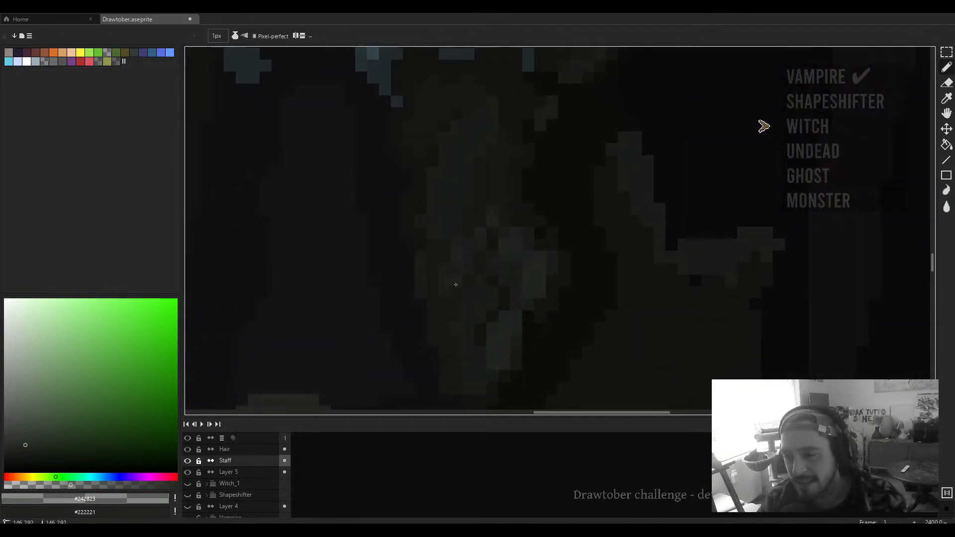
{"action": "left_click", "coordinate": [462, 254], "text": "alt"}
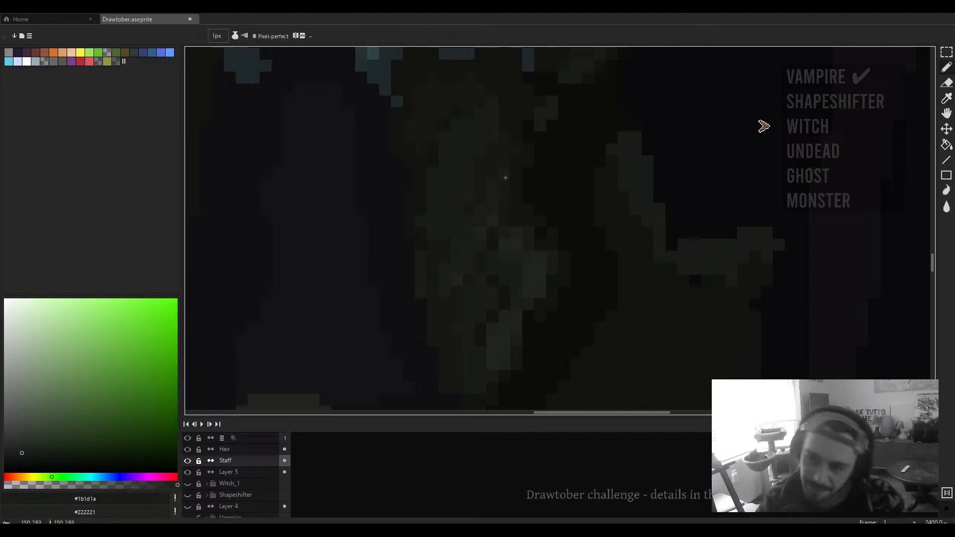
{"action": "scroll", "coordinate": [505, 178], "scroll_direction": "down", "scroll_amount": 2}
{"action": "scroll", "coordinate": [509, 204], "scroll_direction": "up", "scroll_amount": 2}
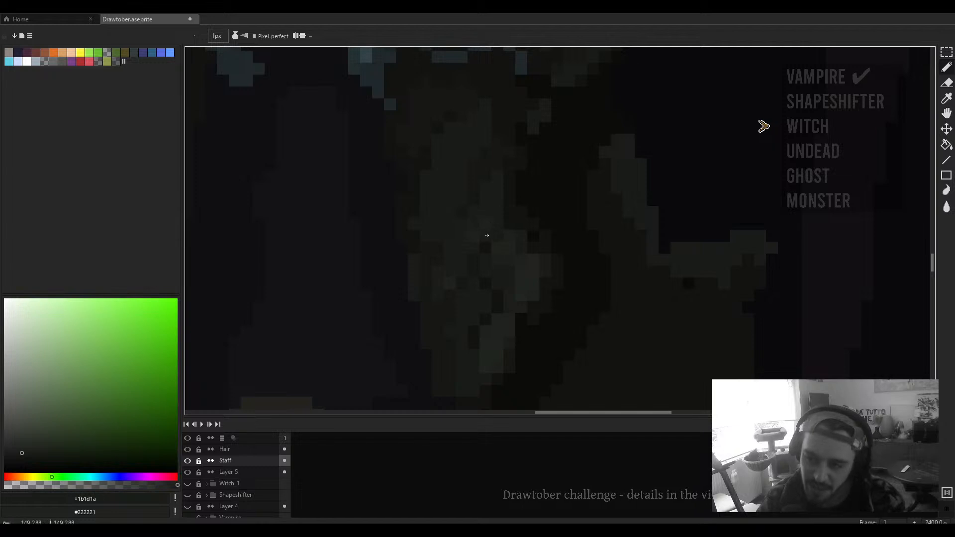
{"action": "scroll", "coordinate": [482, 236], "scroll_direction": "down", "scroll_amount": 5}
{"action": "scroll", "coordinate": [493, 227], "scroll_direction": "up", "scroll_amount": 2}
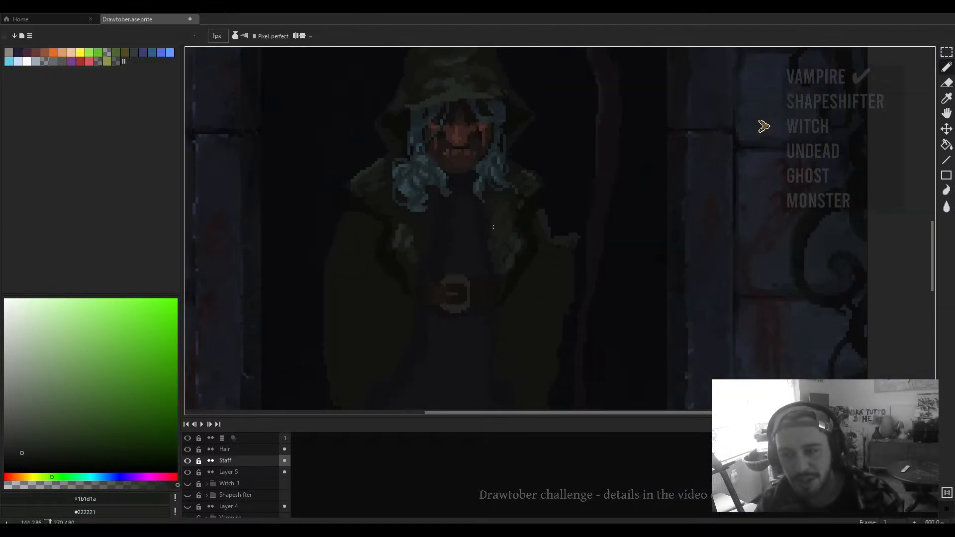
Step: Refine the right lapel's inner edge with 1 px strokes in the sampled cloak tone #161715 and robe tone #0f0f11
{"action": "left_click", "coordinate": [495, 258], "text": "alt"}
{"action": "scroll", "coordinate": [489, 238], "scroll_direction": "up", "scroll_amount": 1}
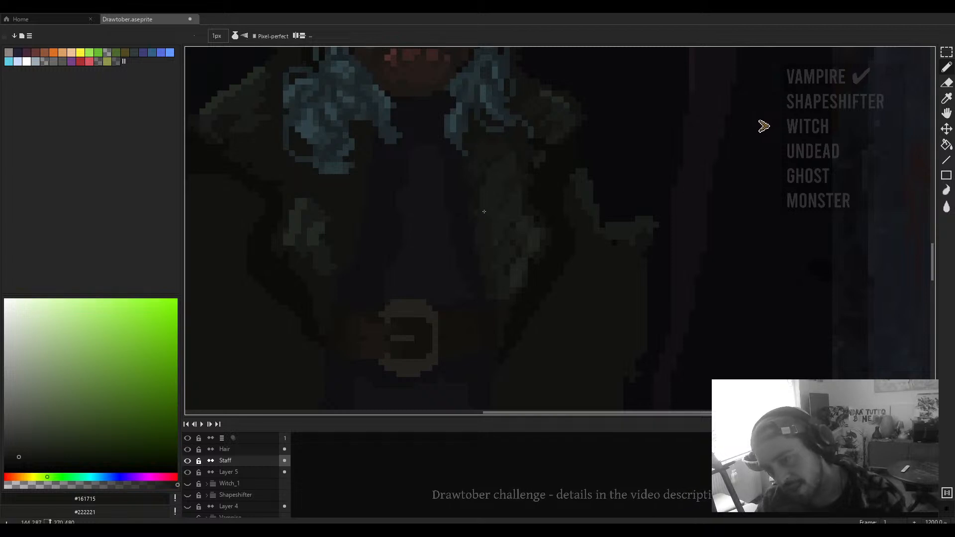
{"action": "scroll", "coordinate": [493, 257], "scroll_direction": "up", "scroll_amount": 1}
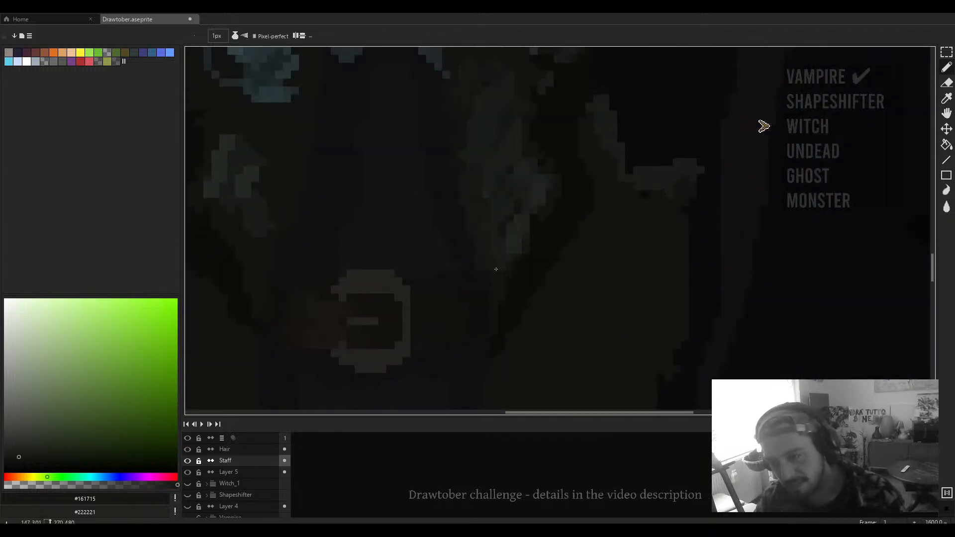
{"action": "left_click", "coordinate": [477, 267], "text": "alt"}
{"action": "scroll", "coordinate": [483, 270], "scroll_direction": "down", "scroll_amount": 5}
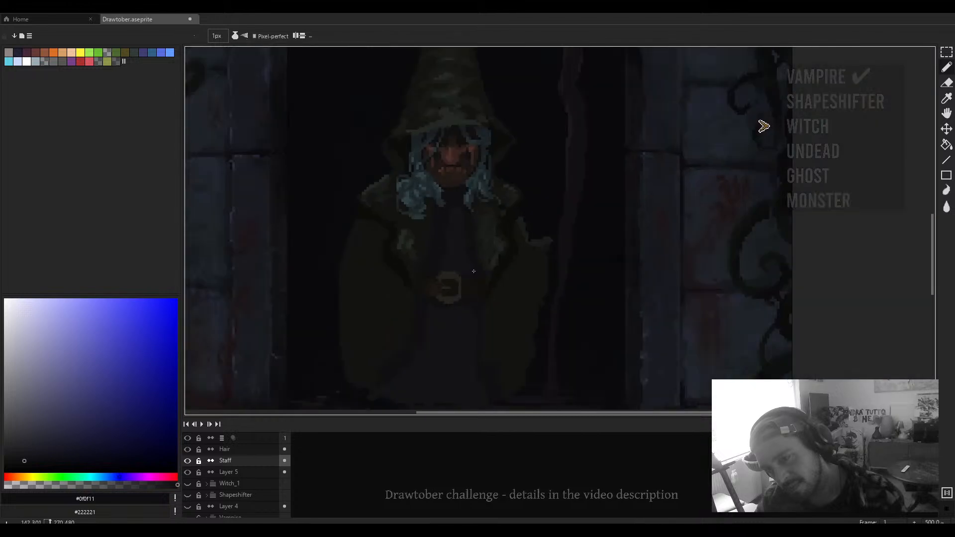
Step: Sample #161715 and shade the left lapel's inner edge and the area beneath the hair, enlarging the pencil to 3 px
{"action": "left_click", "coordinate": [448, 253], "text": "alt"}
{"action": "scroll", "coordinate": [426, 239], "scroll_direction": "up", "scroll_amount": 4}
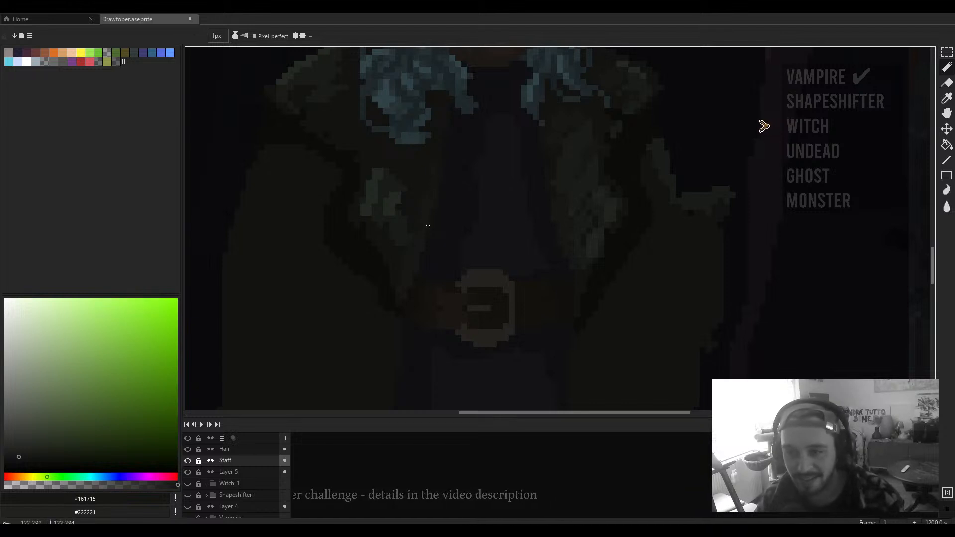
{"action": "scroll", "coordinate": [439, 174], "scroll_direction": "down", "scroll_amount": 2}
{"action": "scroll", "coordinate": [439, 178], "scroll_direction": "up", "scroll_amount": 3}
{"action": "left_click_drag", "start_coordinate": [433, 177], "coordinate": [427, 192]}
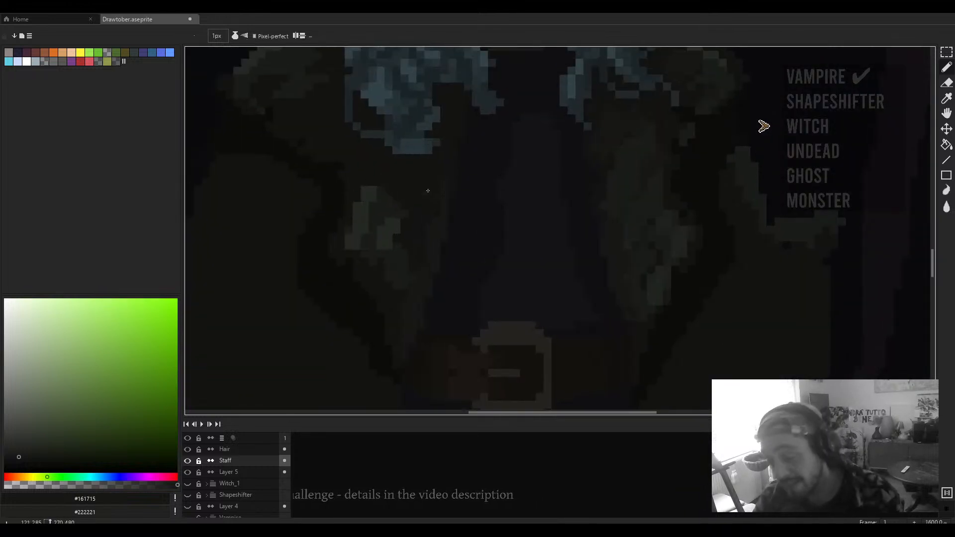
{"action": "scroll", "coordinate": [425, 193], "scroll_direction": "up", "scroll_amount": 3}
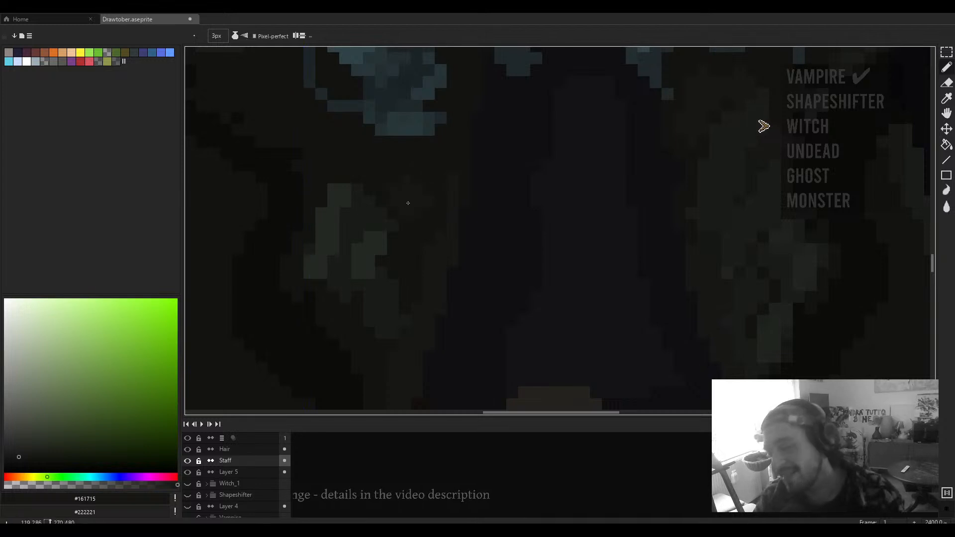
{"action": "left_click_drag", "start_coordinate": [414, 180], "coordinate": [409, 206]}
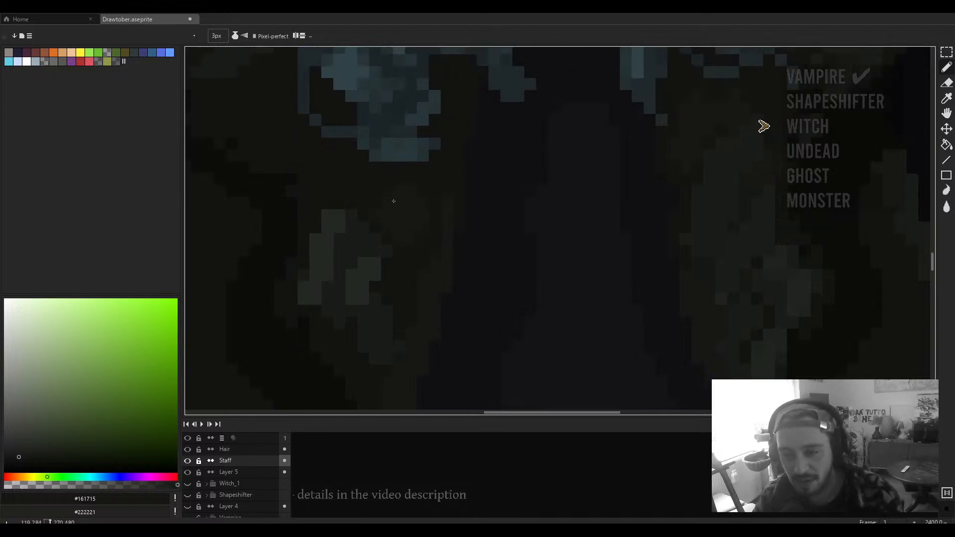
{"action": "scroll", "coordinate": [420, 210], "scroll_direction": "down", "scroll_amount": 3}
{"action": "scroll", "coordinate": [410, 222], "scroll_direction": "down", "scroll_amount": 3}
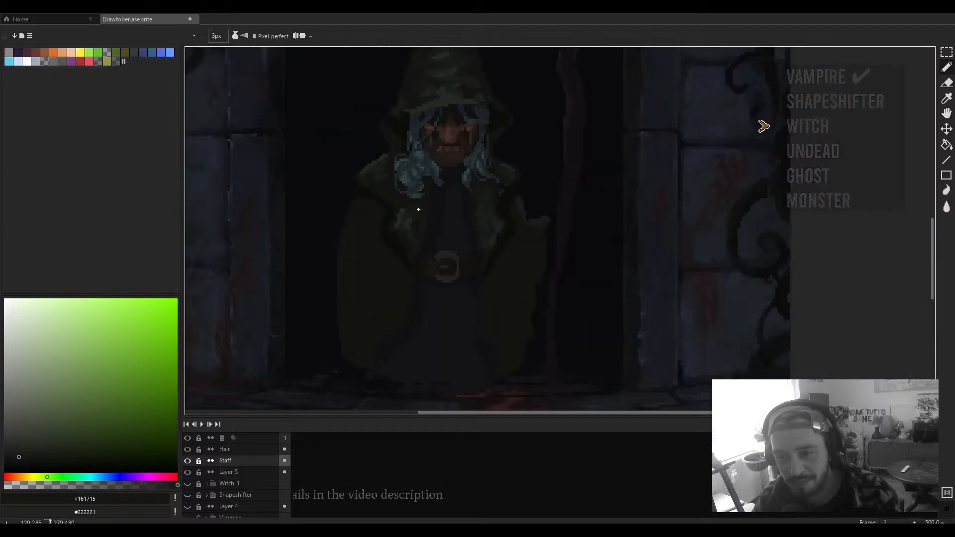
Step: Soften the left lapel's highlight patch with the sampled #191b18 at reduced opacity
{"action": "scroll", "coordinate": [410, 222], "scroll_direction": "up", "scroll_amount": 3}
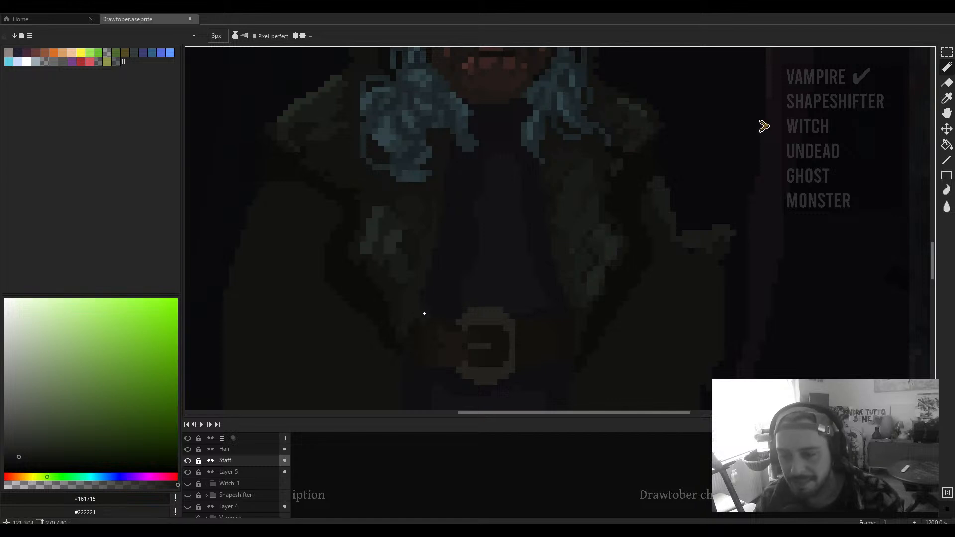
{"action": "scroll", "coordinate": [436, 295], "scroll_direction": "down", "scroll_amount": 3}
{"action": "scroll", "coordinate": [435, 296], "scroll_direction": "up", "scroll_amount": 4}
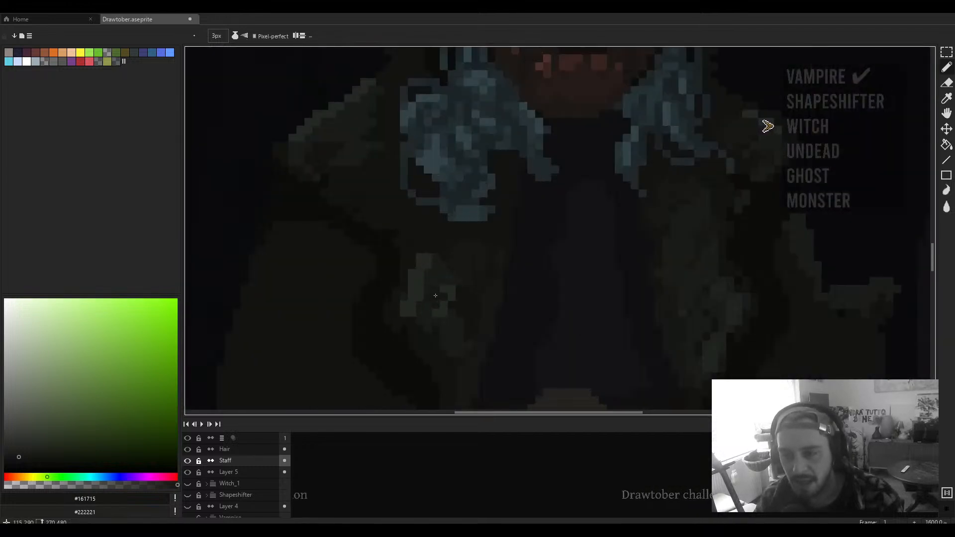
{"action": "left_click", "coordinate": [449, 320], "text": "alt"}
{"action": "left_click", "coordinate": [75, 485]}
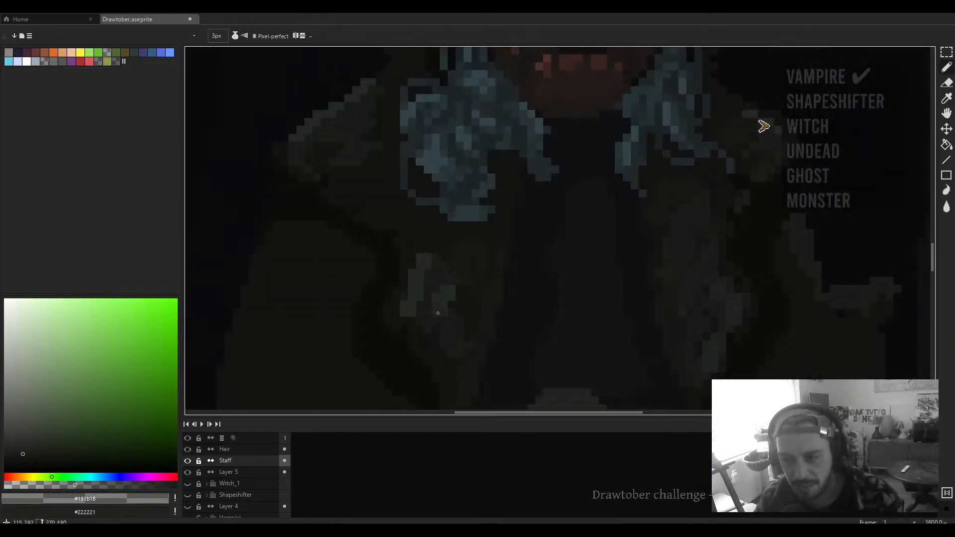
{"action": "key", "text": "g"}
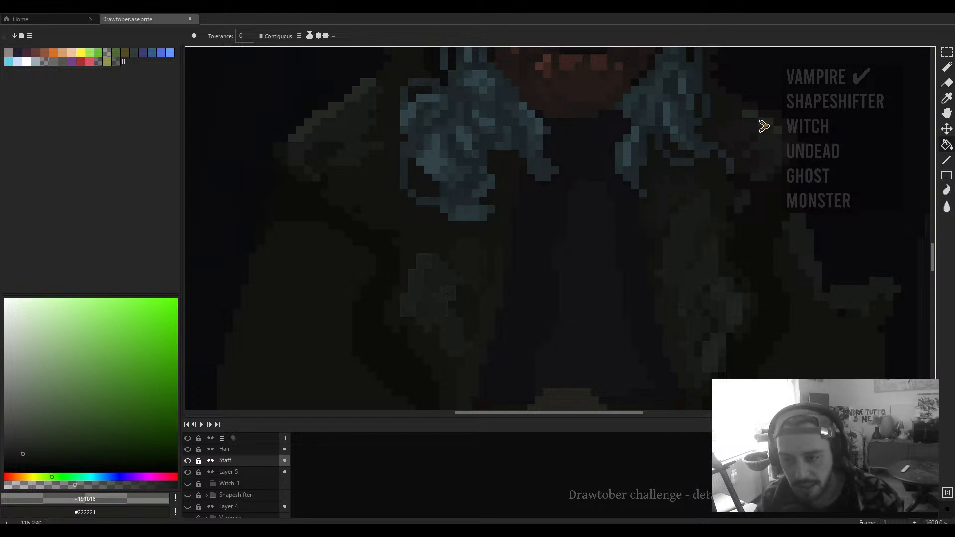
{"action": "left_click", "coordinate": [339, 123]}
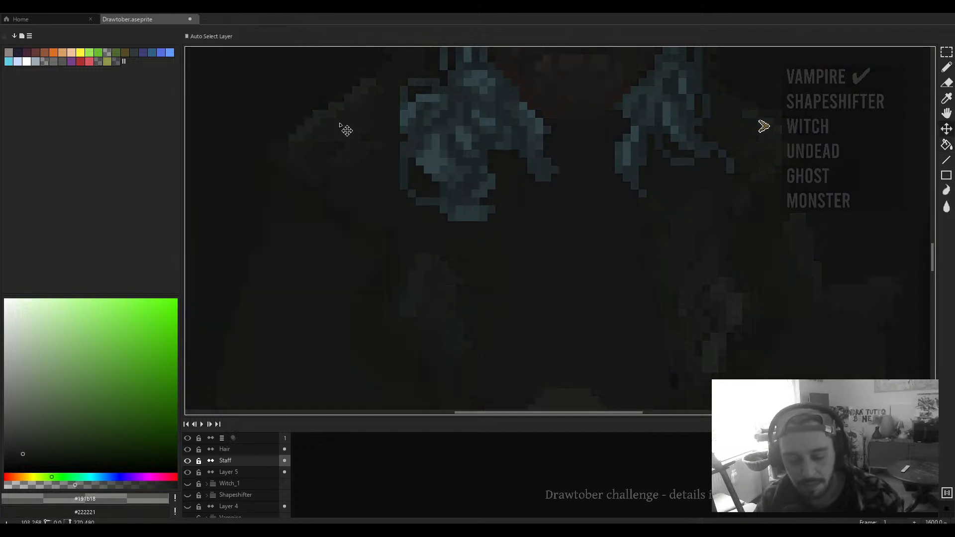
{"action": "key", "text": "ctrl+z"}
{"action": "key", "text": "v"}
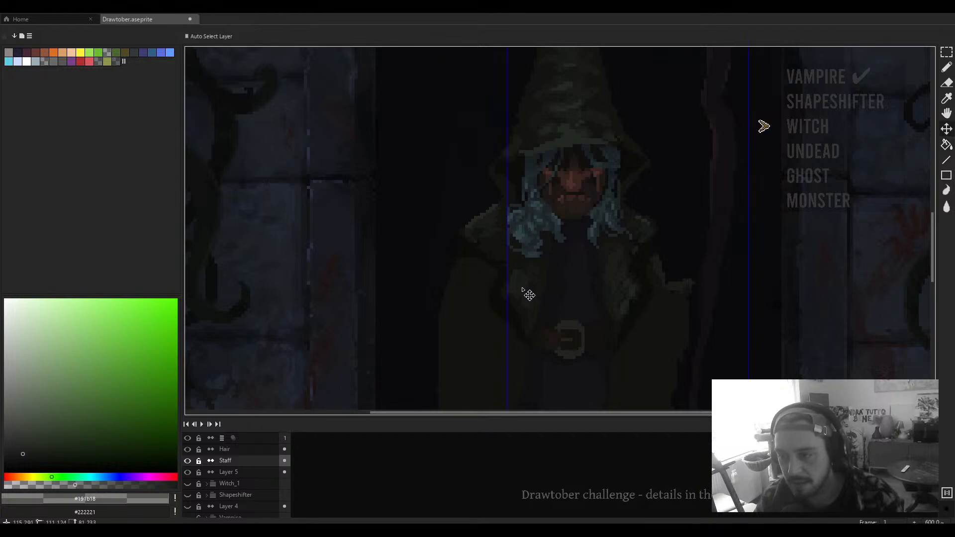
Step: Select the cloak shading painted on the Staff layer with the Rectangular Marquee and move it to Layer 5 by cutting and pasting
{"action": "key", "text": "m"}
{"action": "scroll", "coordinate": [547, 249], "scroll_direction": "down", "scroll_amount": 4}
{"action": "scroll", "coordinate": [564, 216], "scroll_direction": "up", "scroll_amount": 3}
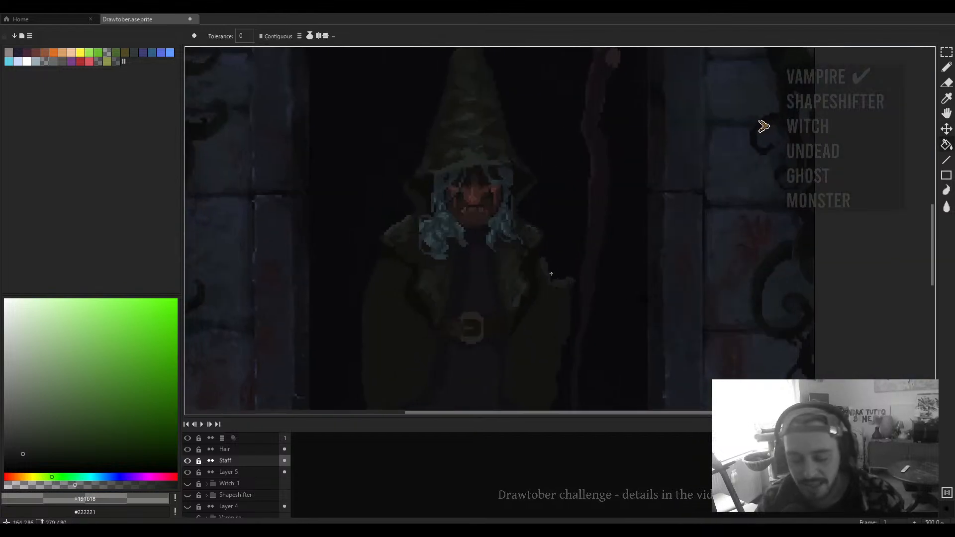
{"action": "left_click_drag", "start_coordinate": [564, 216], "coordinate": [367, 343]}
{"action": "left_click", "coordinate": [571, 271]}
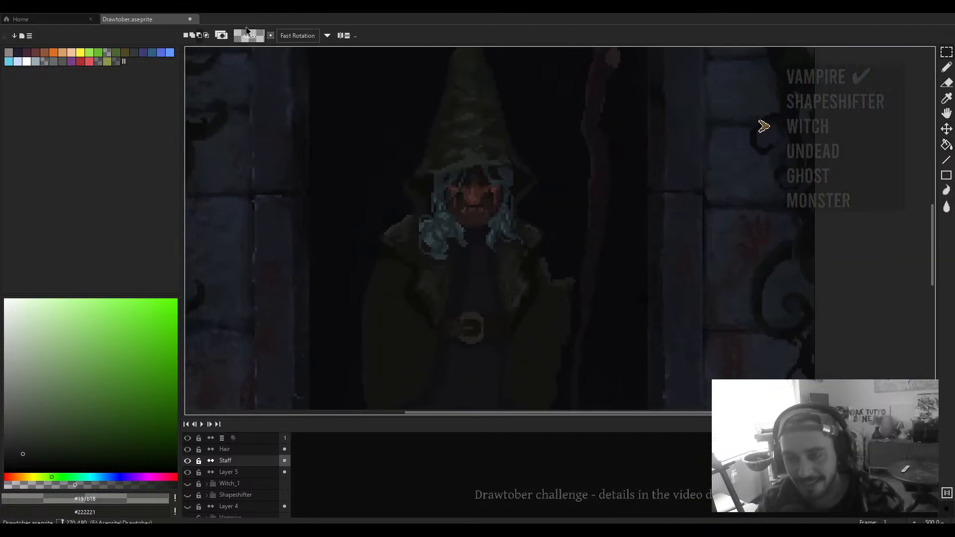
{"action": "left_click_drag", "start_coordinate": [565, 215], "coordinate": [327, 376]}
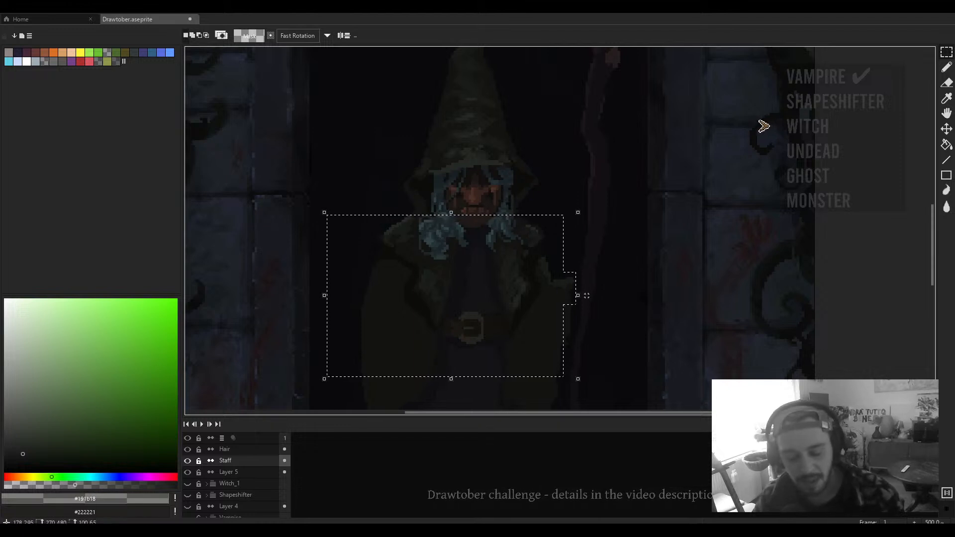
{"action": "left_click", "coordinate": [582, 295]}
{"action": "left_click", "coordinate": [260, 474]}
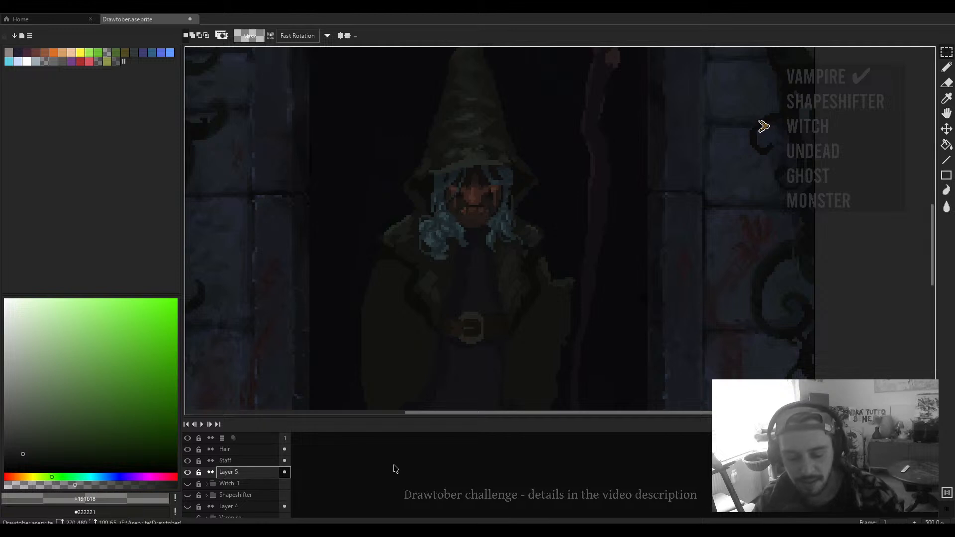
{"action": "key", "text": "ctrl+shift+d"}
{"action": "key", "text": "ctrl+d"}
{"action": "key", "text": "b"}
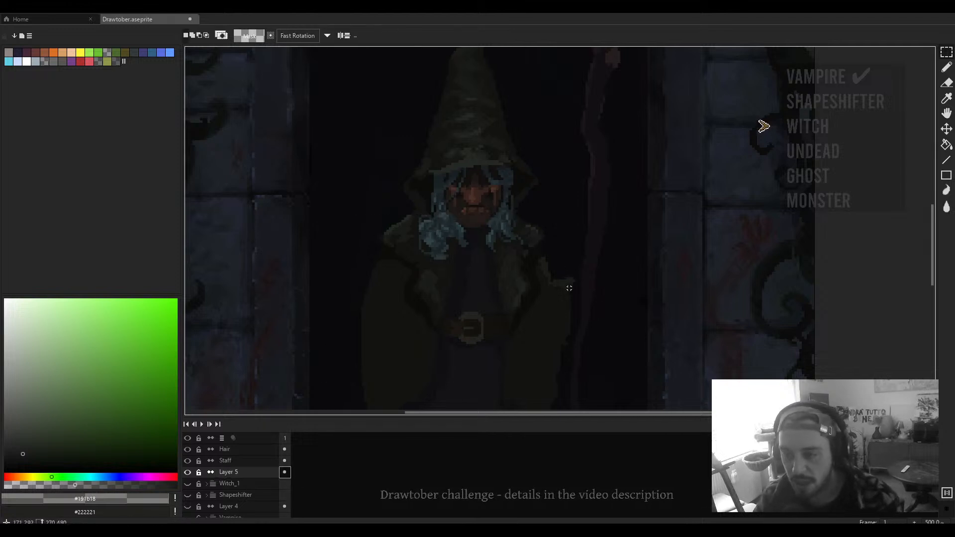
Step: Sample the dark cloak tone #0c0c0b and paint the shaded inside of the sleeve beside the staff with a 6 px pencil
{"action": "scroll", "coordinate": [548, 247], "scroll_direction": "up", "scroll_amount": 2}
{"action": "scroll", "coordinate": [513, 212], "scroll_direction": "up", "scroll_amount": 3}
{"action": "left_click", "coordinate": [509, 240], "text": "alt"}
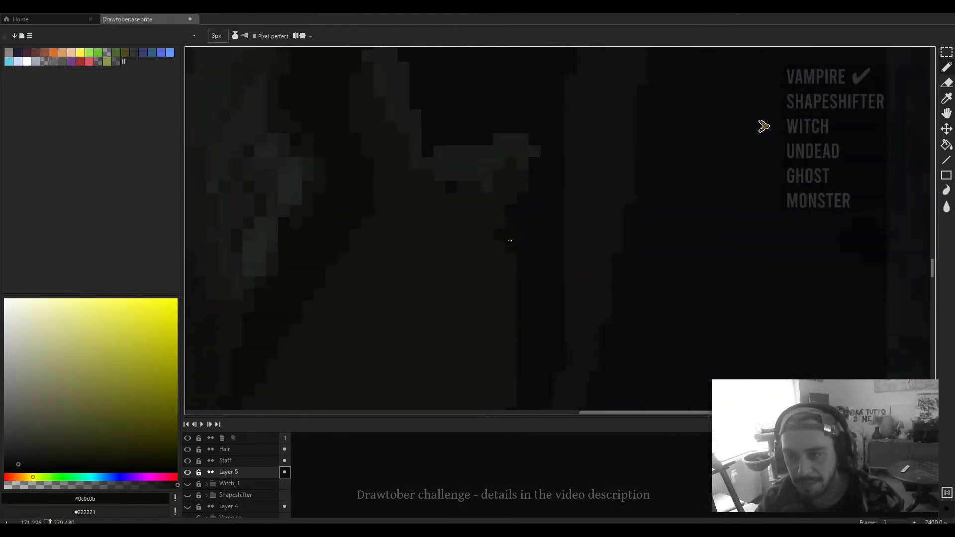
{"action": "scroll", "coordinate": [520, 237], "scroll_direction": "down", "scroll_amount": 4}
{"action": "left_click_drag", "start_coordinate": [527, 234], "coordinate": [528, 223]}
{"action": "left_click", "coordinate": [531, 212]}
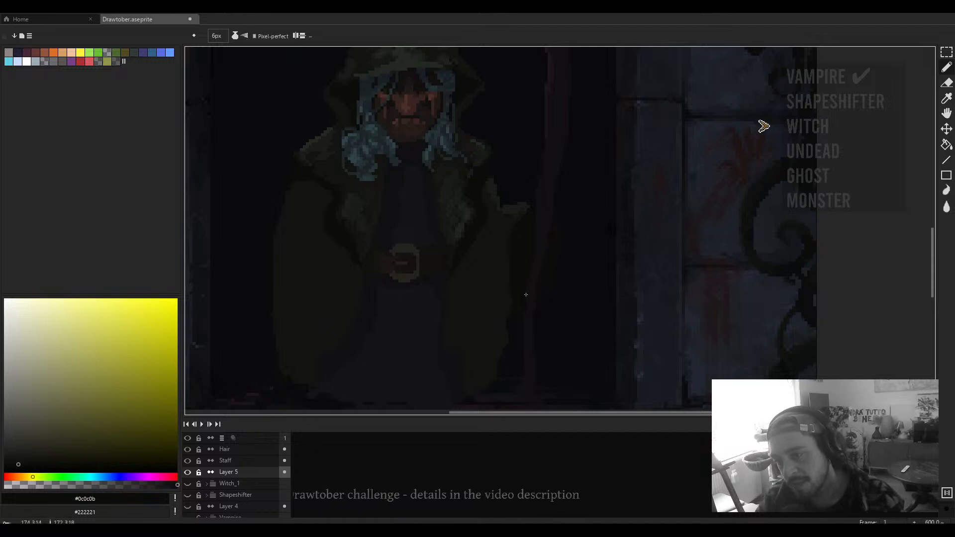
{"action": "scroll", "coordinate": [526, 278], "scroll_direction": "down", "scroll_amount": 3}
{"action": "scroll", "coordinate": [527, 277], "scroll_direction": "up", "scroll_amount": 3}
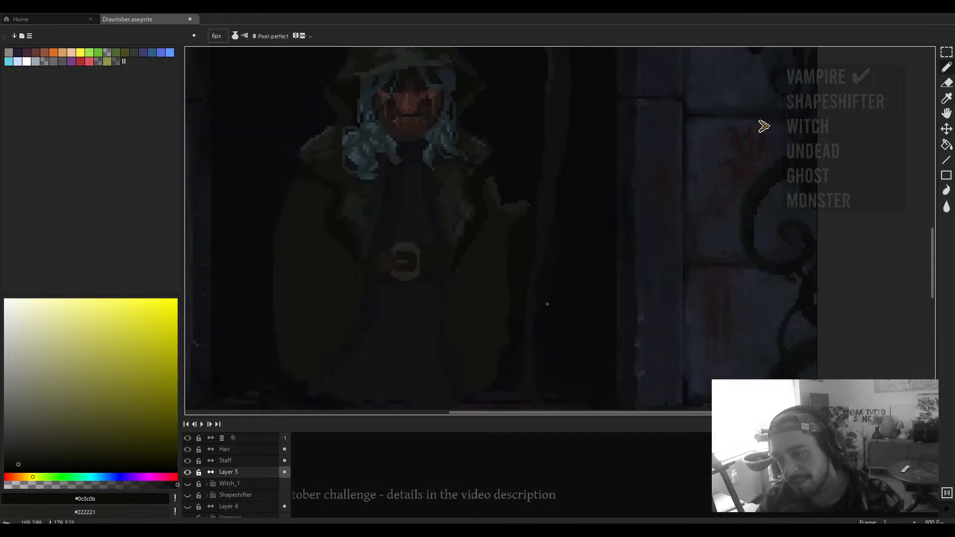
Step: Sample #191b18 and paint the sleeve's cuff edge from the staff down the front of the cloak with a 3 px pencil
{"action": "key", "text": "minus"}
{"action": "key", "text": "minus"}
{"action": "key", "text": "minus"}
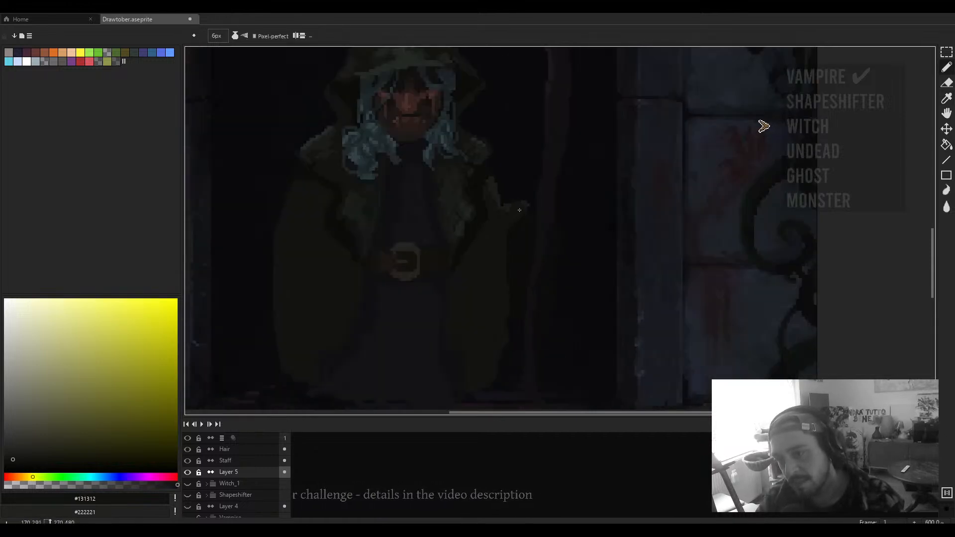
{"action": "left_click", "coordinate": [520, 213], "text": "alt"}
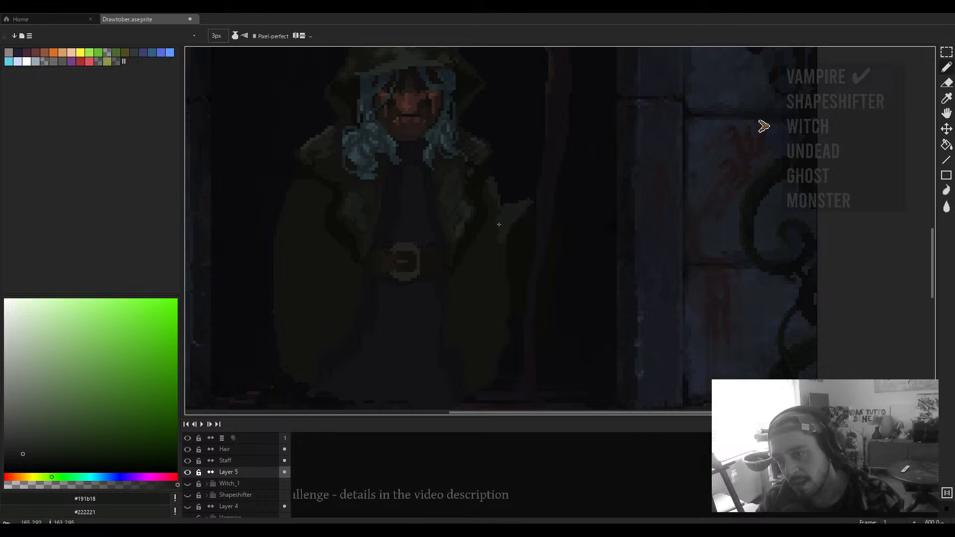
{"action": "scroll", "coordinate": [500, 260], "scroll_direction": "down", "scroll_amount": 3}
{"action": "scroll", "coordinate": [502, 221], "scroll_direction": "up", "scroll_amount": 3}
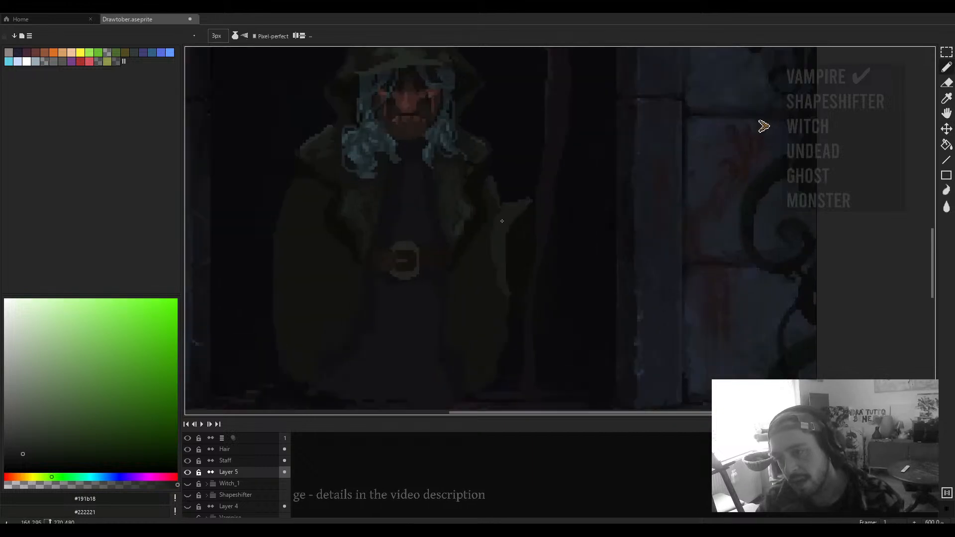
Step: Sample the lighter lapel tone #20231f and highlight the cuff up to the staff with 1 px and 2 px strokes
{"action": "scroll", "coordinate": [485, 244], "scroll_direction": "down", "scroll_amount": 3}
{"action": "scroll", "coordinate": [435, 298], "scroll_direction": "up", "scroll_amount": 5}
{"action": "left_click", "coordinate": [428, 288], "text": "alt"}
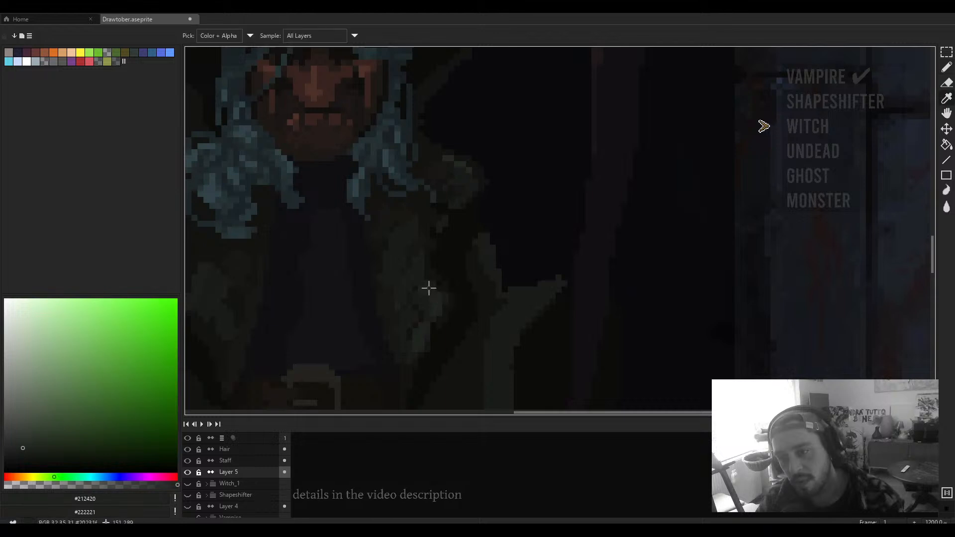
{"action": "scroll", "coordinate": [530, 303], "scroll_direction": "down", "scroll_amount": 1}
{"action": "key", "text": "minus"}
{"action": "key", "text": "minus"}
{"action": "scroll", "coordinate": [530, 296], "scroll_direction": "up", "scroll_amount": 3}
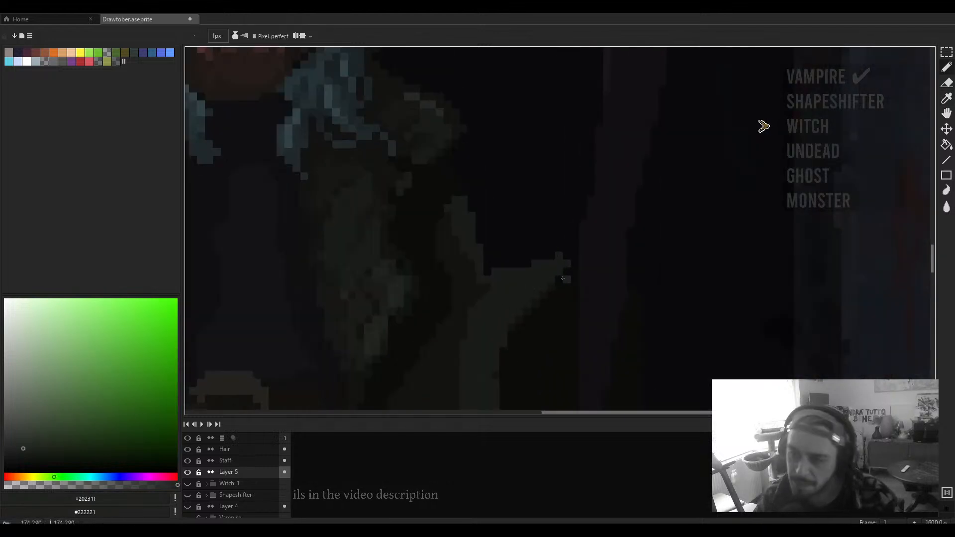
{"action": "left_click_drag", "start_coordinate": [521, 313], "coordinate": [519, 320]}
{"action": "key", "text": "plus"}
{"action": "mouse_move", "coordinate": [575, 280]}
{"action": "left_mouse_down"}
{"action": "mouse_move", "coordinate": [515, 331]}
{"action": "mouse_move", "coordinate": [550, 230]}
{"action": "left_mouse_up"}
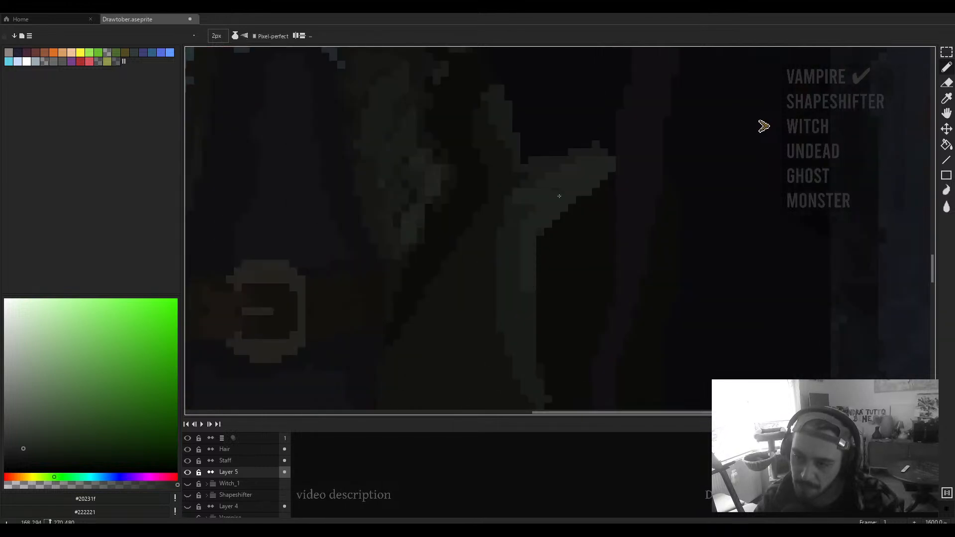
{"action": "scroll", "coordinate": [582, 163], "scroll_direction": "down", "scroll_amount": 2}
{"action": "scroll", "coordinate": [538, 242], "scroll_direction": "up", "scroll_amount": 3}
{"action": "mouse_move", "coordinate": [587, 157]}
{"action": "left_mouse_down"}
{"action": "mouse_move", "coordinate": [537, 241]}
{"action": "mouse_move", "coordinate": [460, 260]}
{"action": "left_mouse_up"}
Step: Erase stray pixels along the cuff's upper edge with a 1 px eraser and return to the 2 px pencil
{"action": "key", "text": "e"}
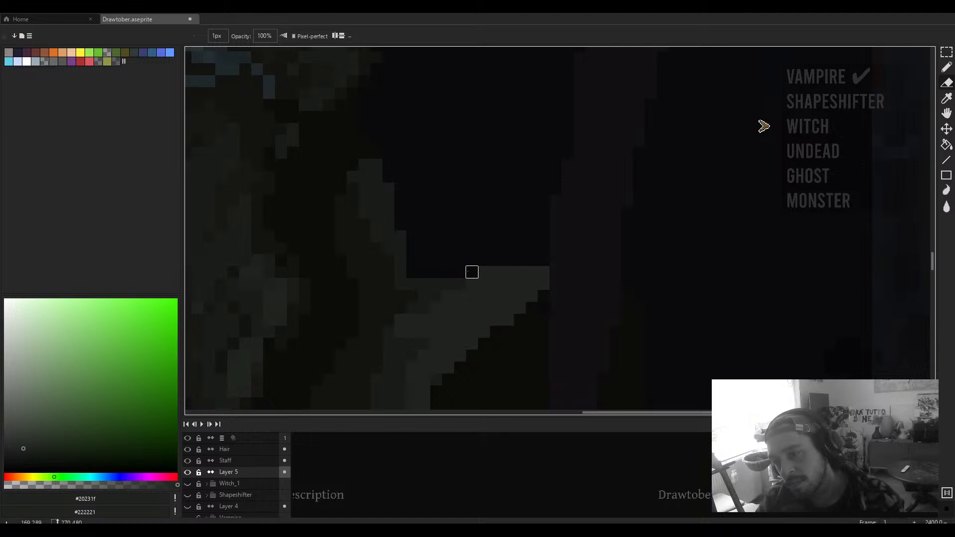
{"action": "scroll", "coordinate": [479, 269], "scroll_direction": "down", "scroll_amount": 4}
{"action": "scroll", "coordinate": [478, 269], "scroll_direction": "down", "scroll_amount": 2}
{"action": "scroll", "coordinate": [464, 278], "scroll_direction": "up", "scroll_amount": 2}
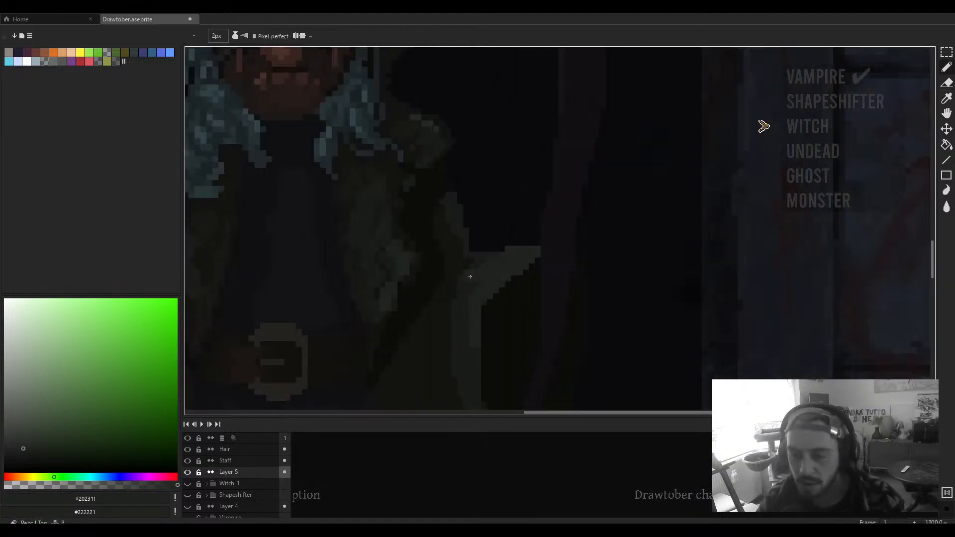
{"action": "scroll", "coordinate": [494, 263], "scroll_direction": "up", "scroll_amount": 2}
{"action": "key", "text": "v"}
{"action": "key", "text": "e"}
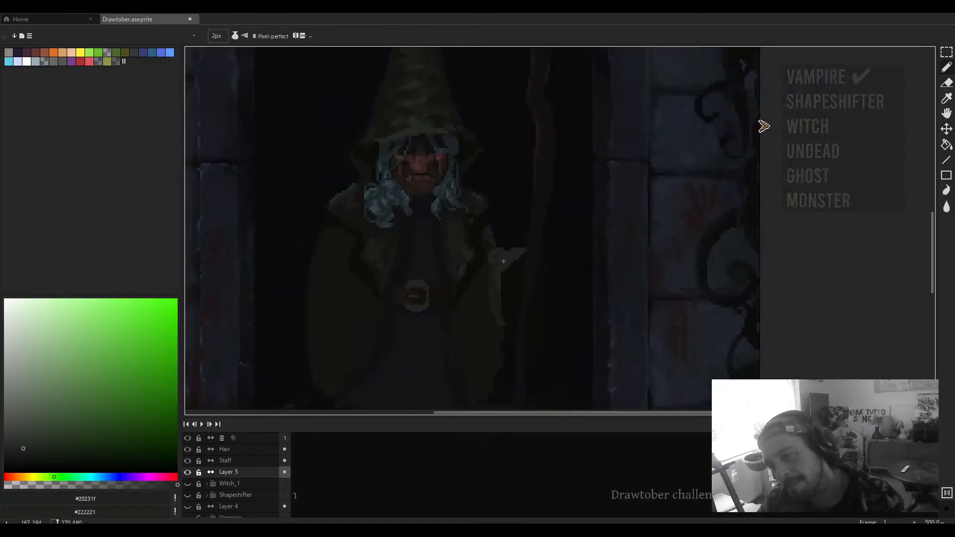
{"action": "scroll", "coordinate": [500, 265], "scroll_direction": "down", "scroll_amount": 3}
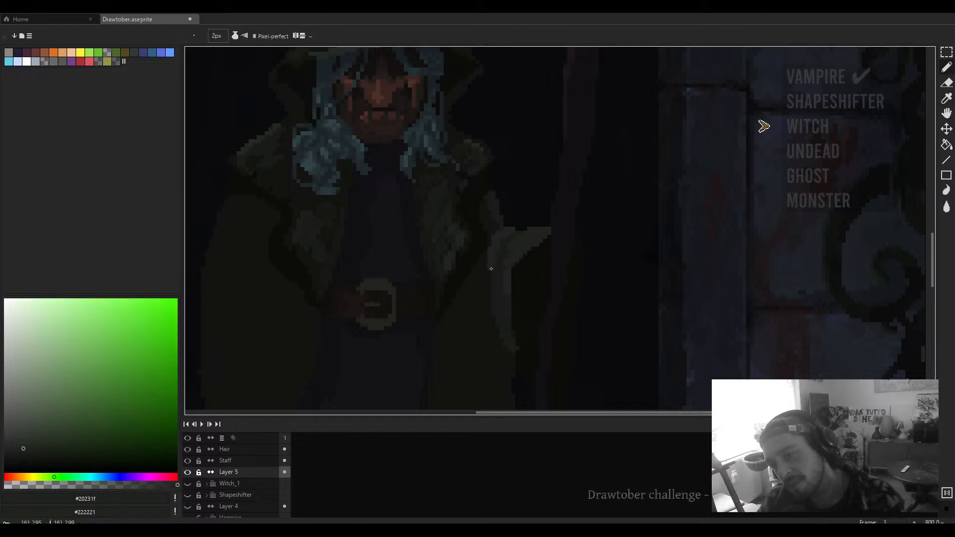
{"action": "key", "text": "minus"}
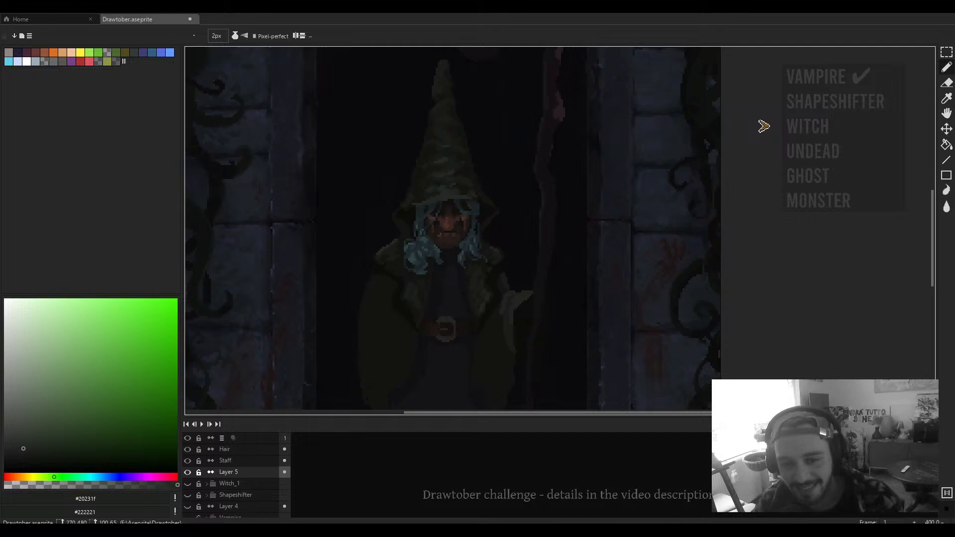
Step: Sample #191b18 and refine the cuff's fold shading with a 1 px pencil
{"action": "scroll", "coordinate": [512, 313], "scroll_direction": "down", "scroll_amount": 5}
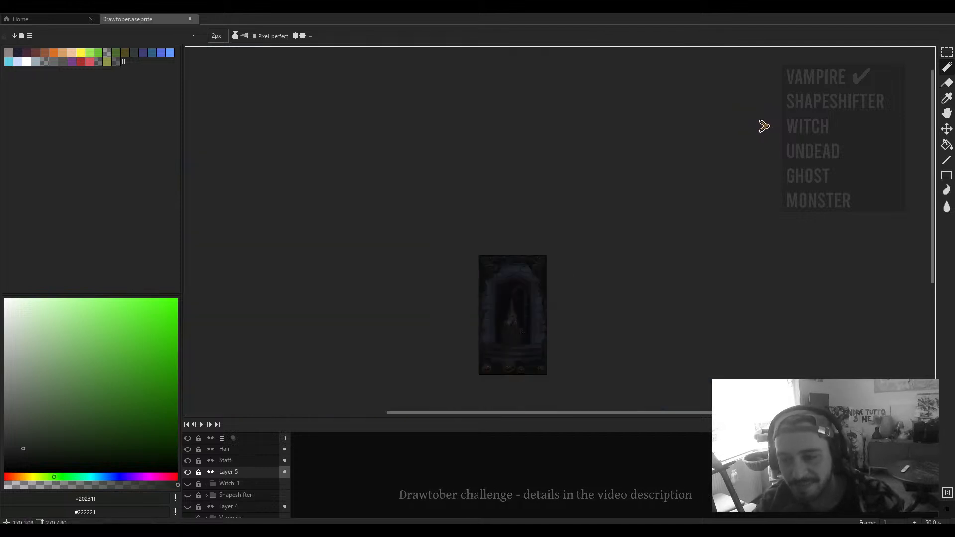
{"action": "scroll", "coordinate": [572, 210], "scroll_direction": "up", "scroll_amount": 8}
{"action": "left_click", "coordinate": [561, 224], "text": "alt"}
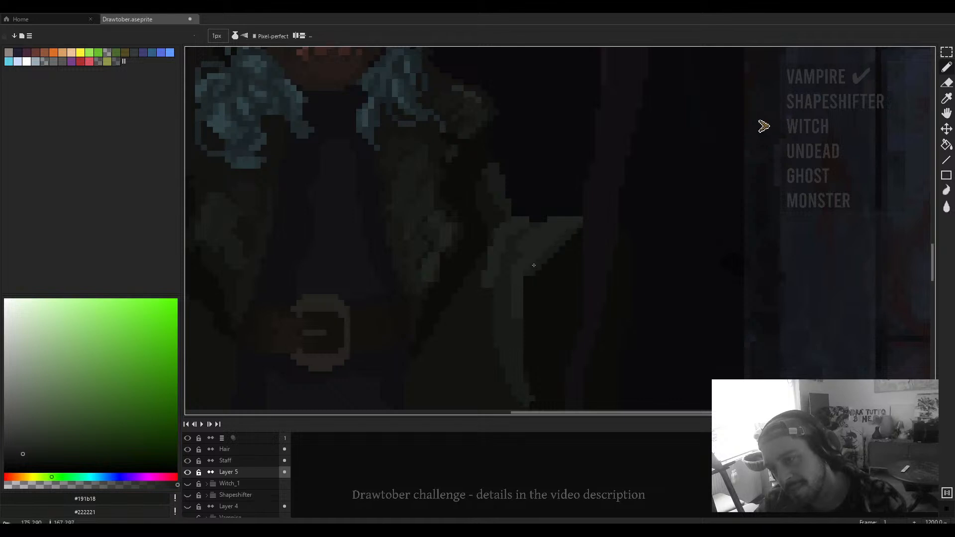
{"action": "scroll", "coordinate": [528, 278], "scroll_direction": "down", "scroll_amount": 4}
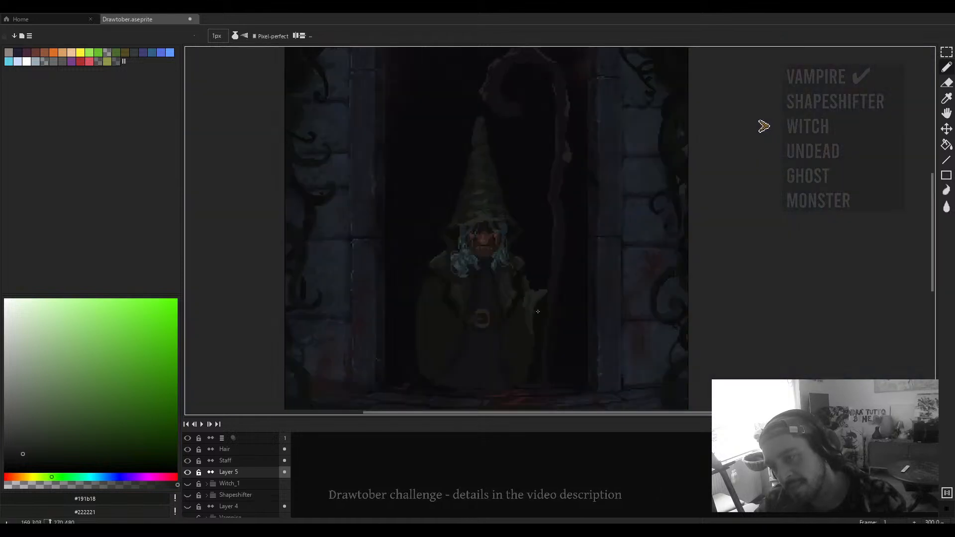
Step: Sample the skin tone #37241f from the witch's face and try a 7 px dab for the hand on Layer 5
{"action": "scroll", "coordinate": [465, 223], "scroll_direction": "up", "scroll_amount": 3}
{"action": "key", "text": "alt"}
{"action": "left_click", "coordinate": [464, 223], "text": "alt"}
{"action": "left_click_drag", "start_coordinate": [464, 222], "coordinate": [414, 188]}
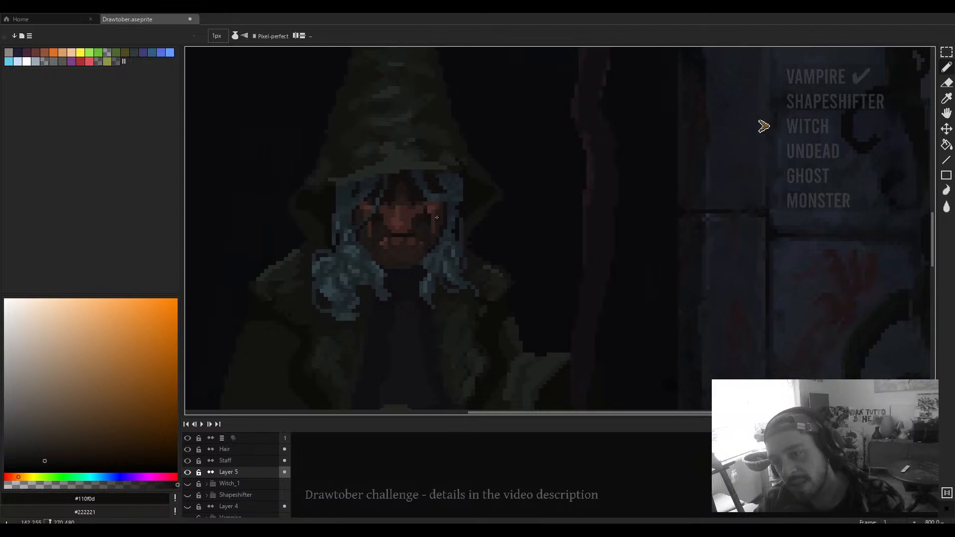
{"action": "left_click", "coordinate": [433, 213], "text": "alt"}
{"action": "key", "text": "ctrl"}
{"action": "scroll", "coordinate": [578, 327], "scroll_direction": "down", "scroll_amount": 3}
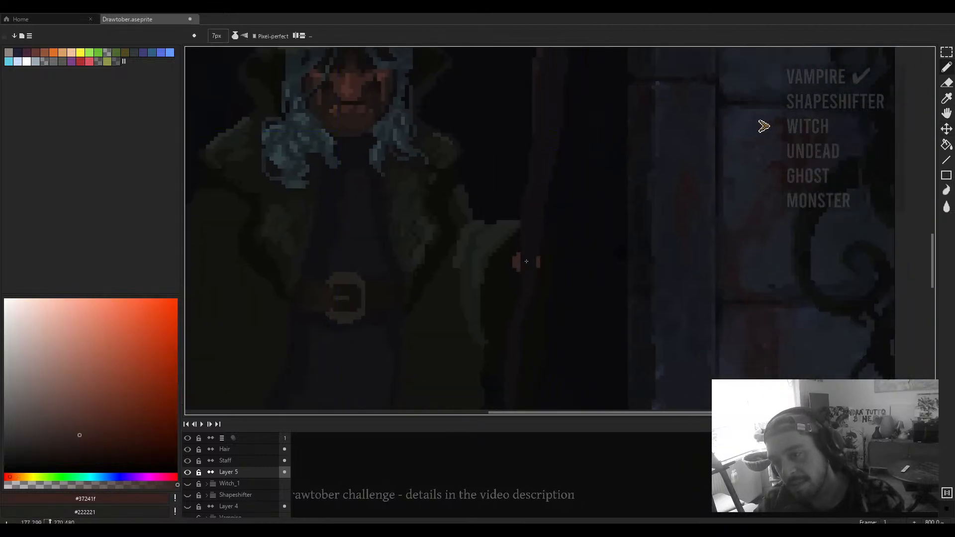
{"action": "scroll", "coordinate": [523, 260], "scroll_direction": "up", "scroll_amount": 2}
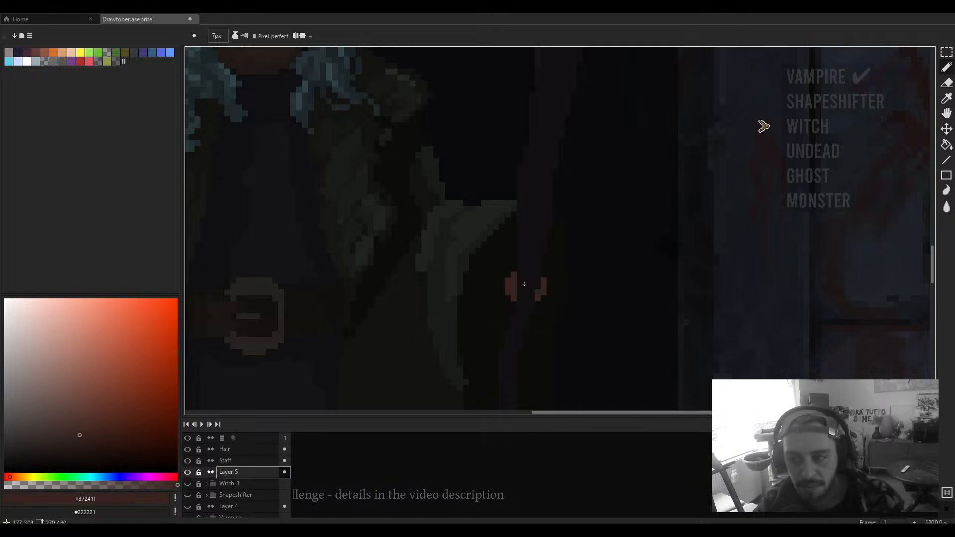
{"action": "scroll", "coordinate": [524, 282], "scroll_direction": "down", "scroll_amount": 4}
Step: Add a new layer above Hair and block in the hand gripping the staff with the 7 px pencil in #37241f
{"action": "key", "text": "shift+n"}
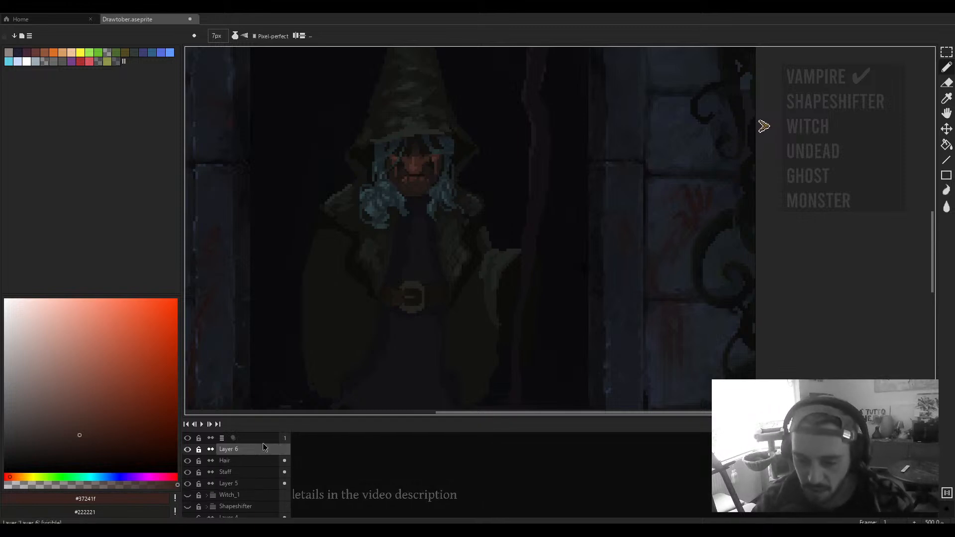
{"action": "scroll", "coordinate": [524, 270], "scroll_direction": "up", "scroll_amount": 1}
{"action": "scroll", "coordinate": [524, 270], "scroll_direction": "up", "scroll_amount": 1}
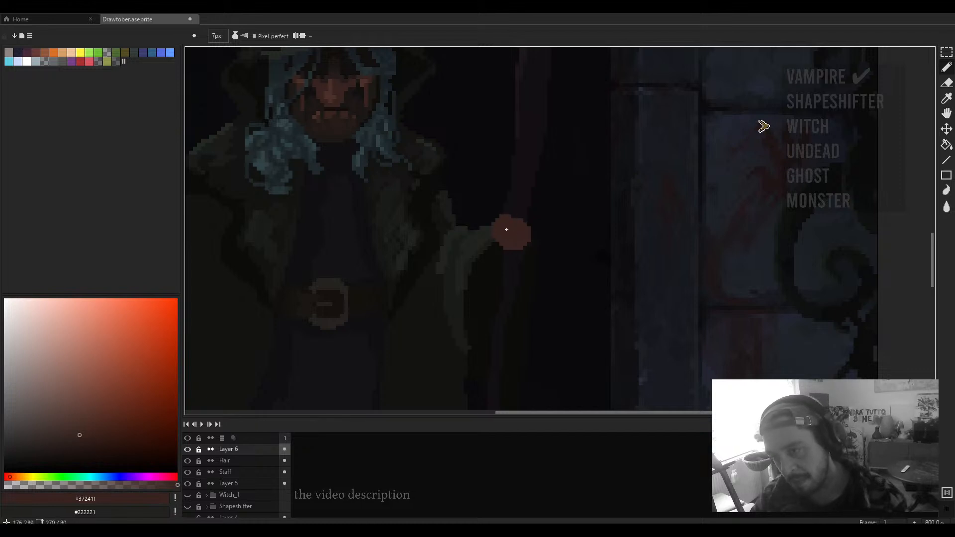
{"action": "mouse_move", "coordinate": [507, 229]}
{"action": "left_mouse_down"}
{"action": "mouse_move", "coordinate": [521, 234]}
{"action": "mouse_move", "coordinate": [517, 262]}
{"action": "mouse_move", "coordinate": [511, 252]}
{"action": "left_mouse_up"}
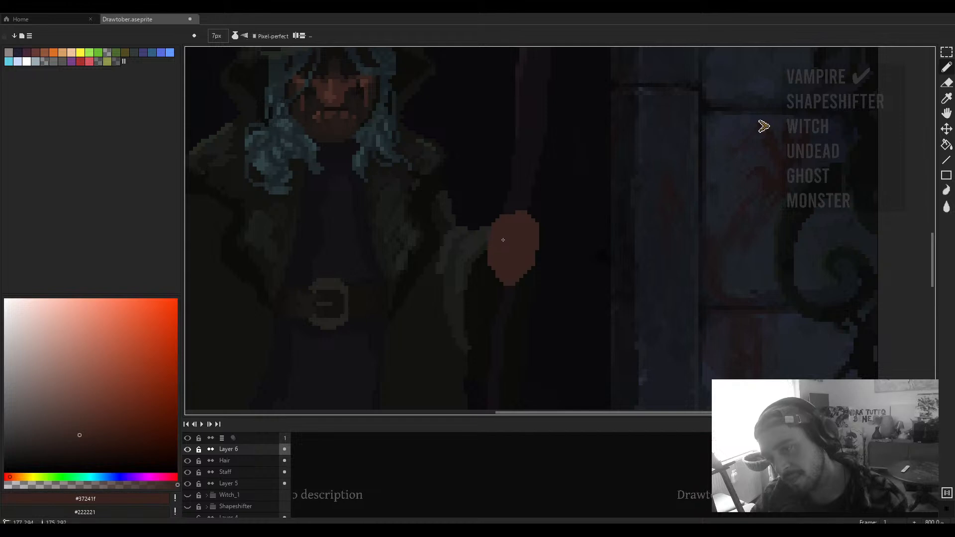
Step: Trim the pointed underside of the hand flat with a 4 px eraser
{"action": "scroll", "coordinate": [503, 239], "scroll_direction": "down", "scroll_amount": 5}
{"action": "scroll", "coordinate": [513, 259], "scroll_direction": "up", "scroll_amount": 3}
{"action": "key", "text": "e"}
{"action": "left_click_drag", "start_coordinate": [498, 273], "coordinate": [521, 273]}
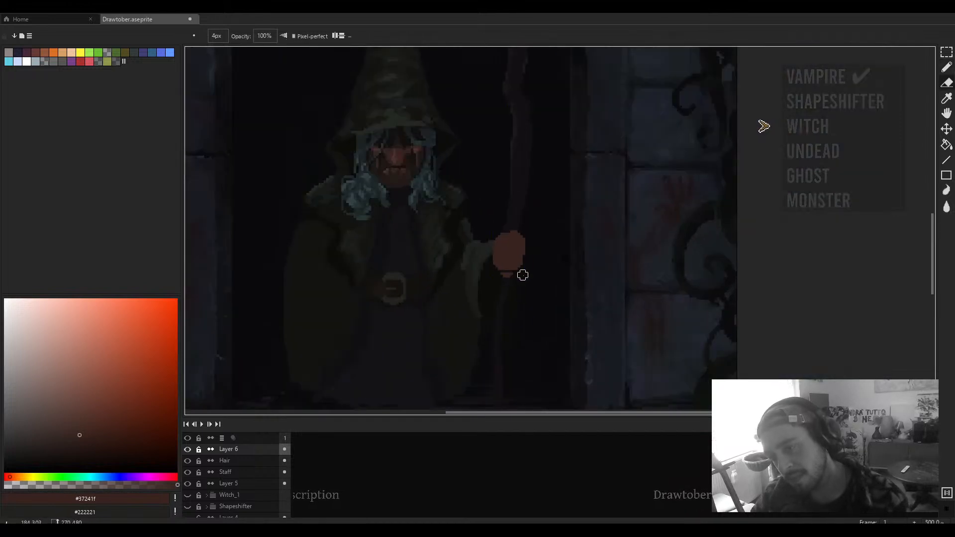
{"action": "scroll", "coordinate": [501, 273], "scroll_direction": "down", "scroll_amount": 2}
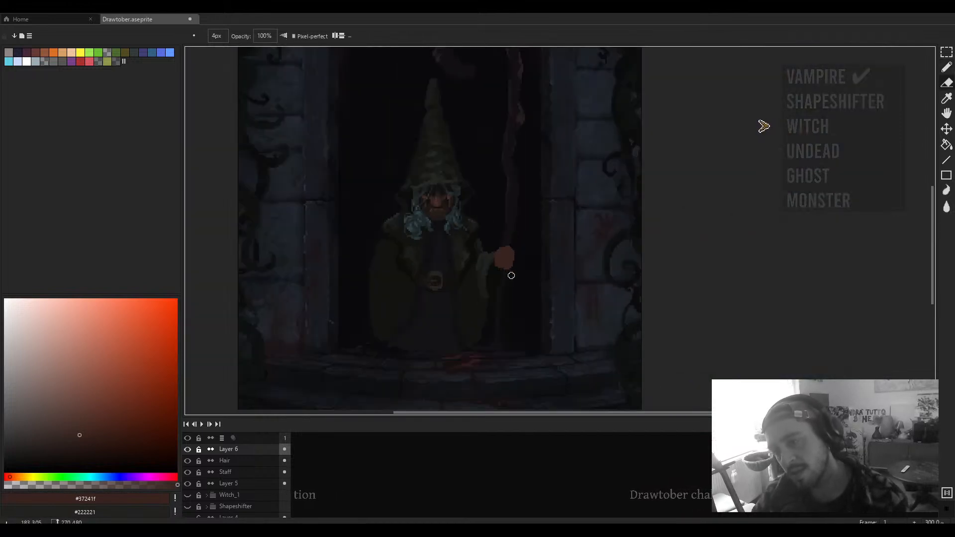
{"action": "scroll", "coordinate": [504, 269], "scroll_direction": "up", "scroll_amount": 2}
{"action": "scroll", "coordinate": [504, 269], "scroll_direction": "down", "scroll_amount": 2}
{"action": "scroll", "coordinate": [508, 267], "scroll_direction": "up", "scroll_amount": 3}
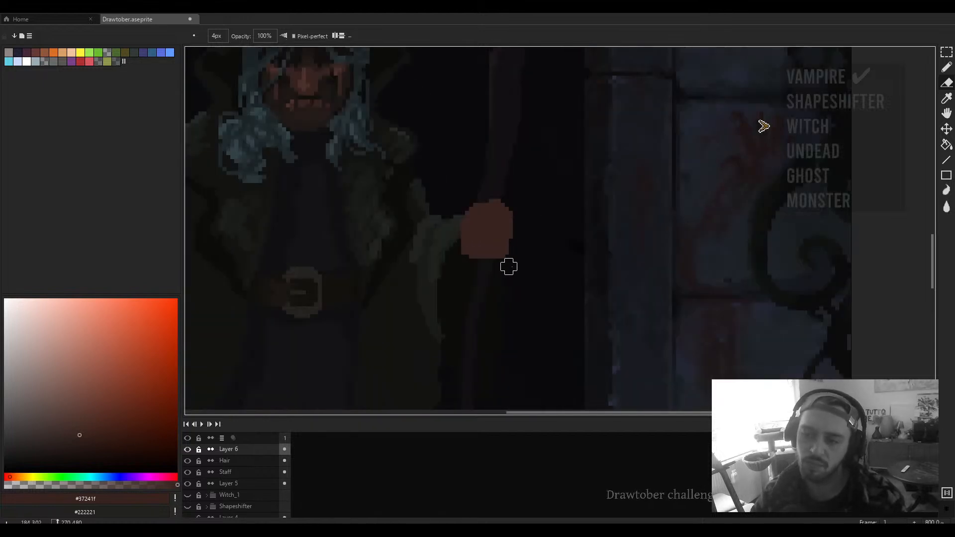
Step: Shape the hand's lower corners and its side facing the sleeve with the 4 px eraser
{"action": "scroll", "coordinate": [509, 262], "scroll_direction": "down", "scroll_amount": 3}
{"action": "scroll", "coordinate": [491, 266], "scroll_direction": "up", "scroll_amount": 3}
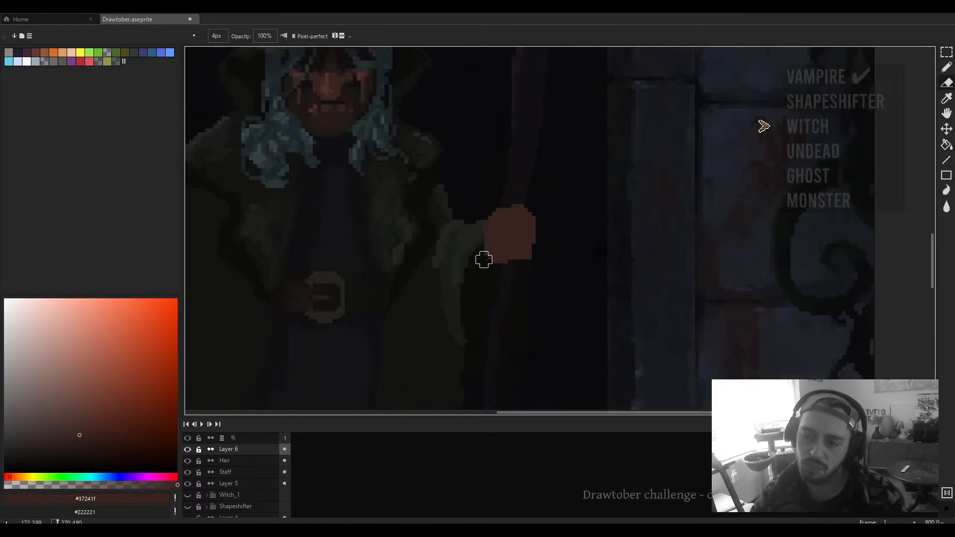
{"action": "scroll", "coordinate": [512, 258], "scroll_direction": "down", "scroll_amount": 3}
{"action": "scroll", "coordinate": [505, 264], "scroll_direction": "up", "scroll_amount": 3}
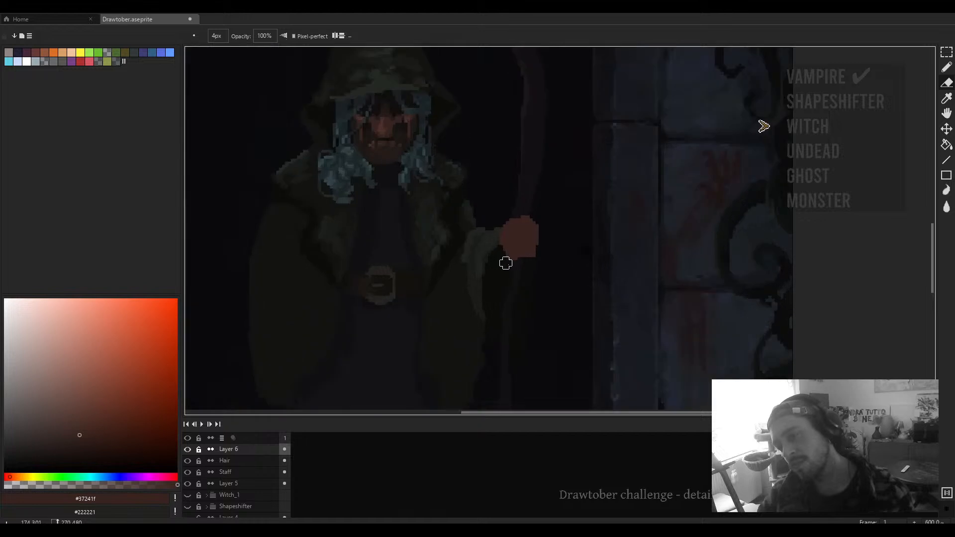
{"action": "scroll", "coordinate": [508, 264], "scroll_direction": "down", "scroll_amount": 3}
{"action": "scroll", "coordinate": [513, 266], "scroll_direction": "up", "scroll_amount": 5}
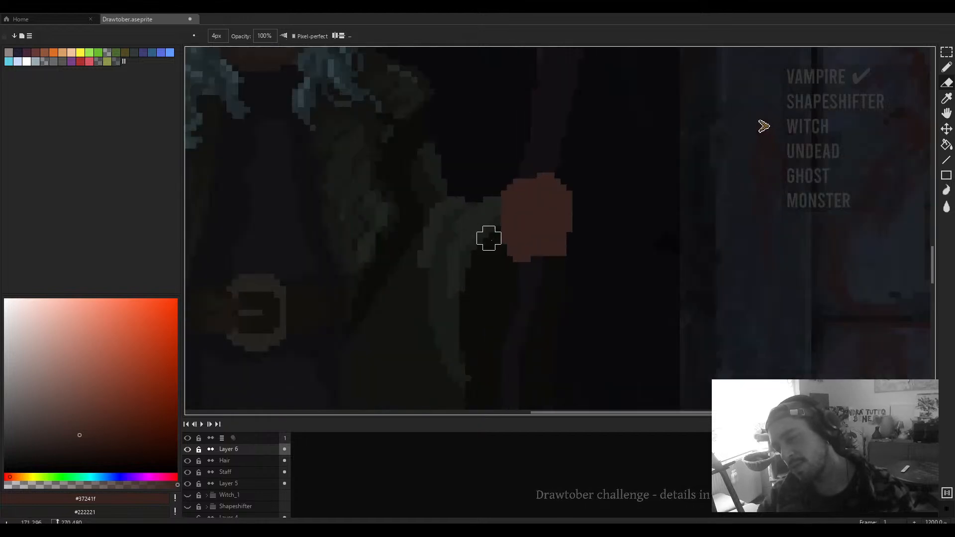
{"action": "scroll", "coordinate": [495, 246], "scroll_direction": "down", "scroll_amount": 5}
{"action": "scroll", "coordinate": [503, 254], "scroll_direction": "up", "scroll_amount": 3}
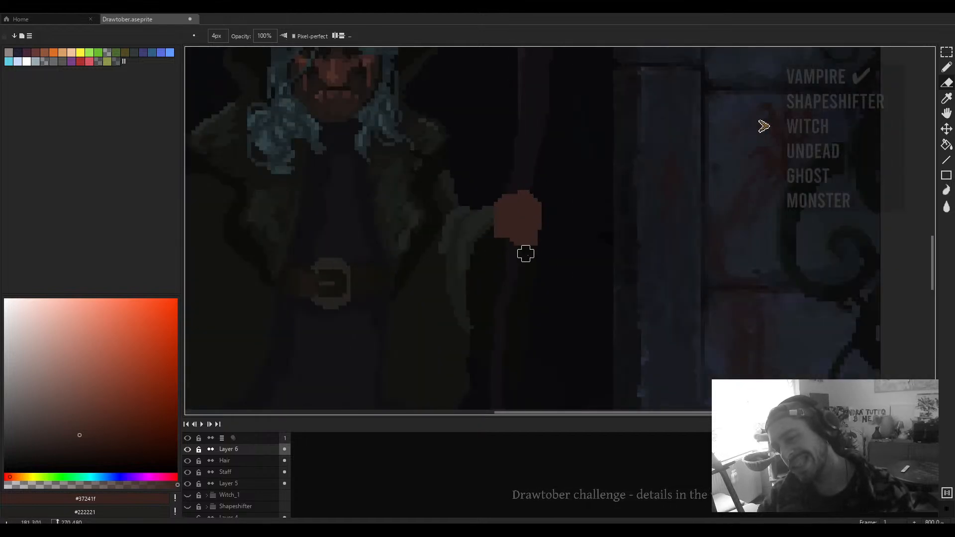
{"action": "scroll", "coordinate": [530, 253], "scroll_direction": "down", "scroll_amount": 2}
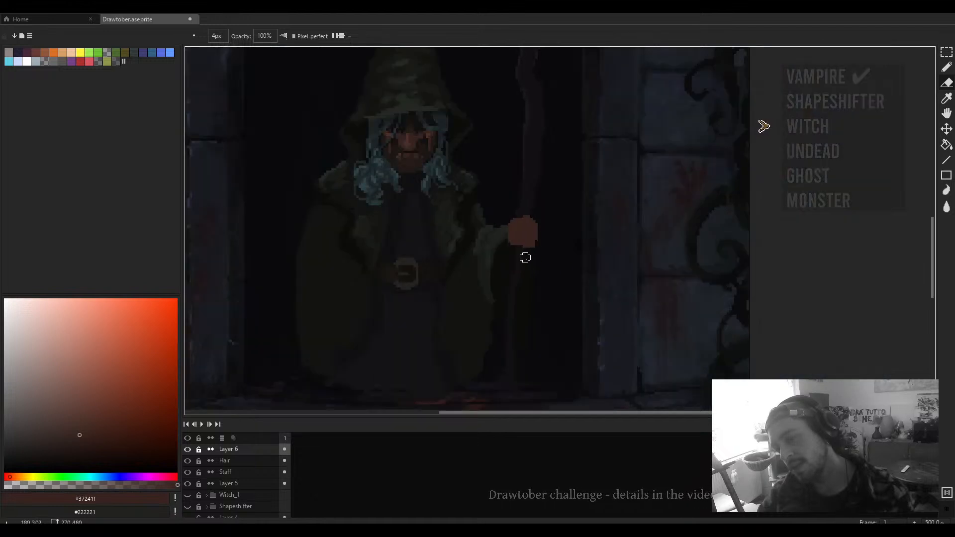
{"action": "scroll", "coordinate": [526, 257], "scroll_direction": "down", "scroll_amount": 3}
{"action": "scroll", "coordinate": [513, 244], "scroll_direction": "up", "scroll_amount": 4}
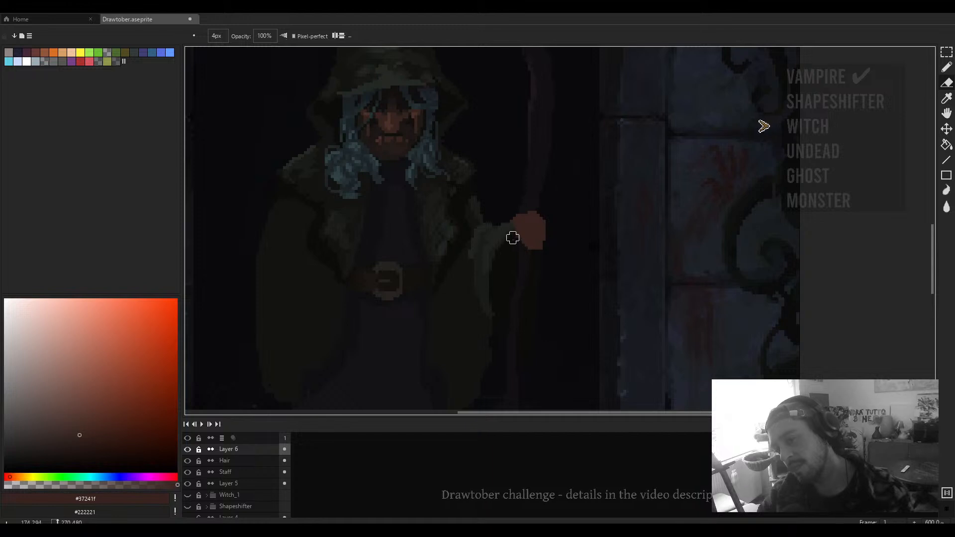
{"action": "scroll", "coordinate": [513, 249], "scroll_direction": "down", "scroll_amount": 3}
{"action": "scroll", "coordinate": [503, 241], "scroll_direction": "up", "scroll_amount": 3}
{"action": "scroll", "coordinate": [514, 236], "scroll_direction": "down", "scroll_amount": 2}
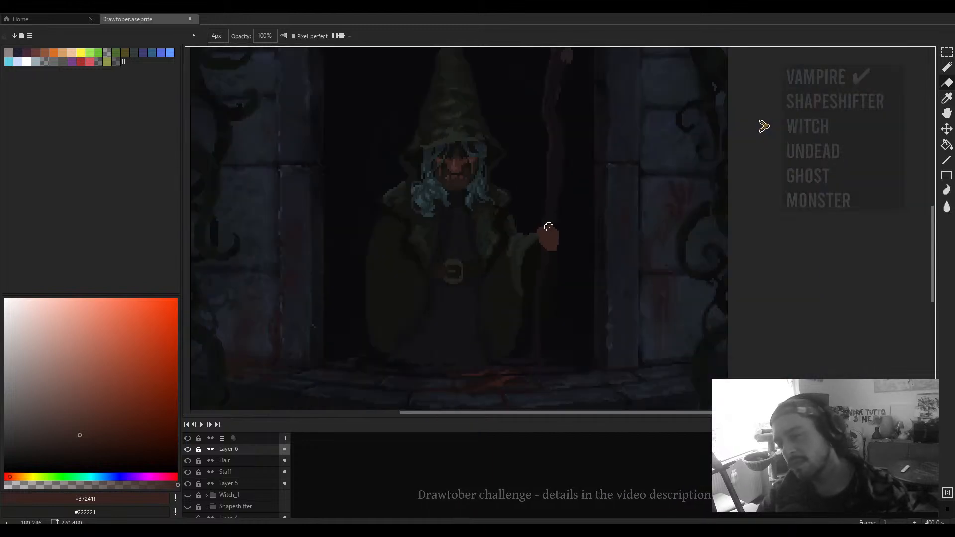
Step: Paint the wrist joining the staff hand to the sleeve cuff with a 2 px pencil in a slightly darker skin tone
{"action": "key", "text": "b"}
{"action": "scroll", "coordinate": [535, 238], "scroll_direction": "up", "scroll_amount": 3}
{"action": "left_click_drag", "start_coordinate": [536, 249], "coordinate": [551, 258]}
{"action": "key", "text": "ctrl+z"}
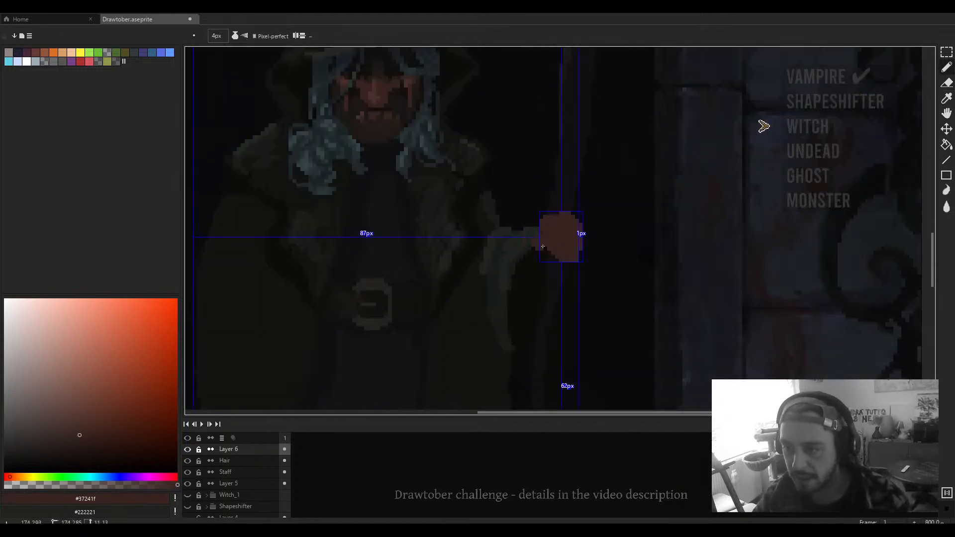
{"action": "scroll", "coordinate": [546, 246], "scroll_direction": "up", "scroll_amount": 3}
{"action": "left_click", "coordinate": [82, 437]}
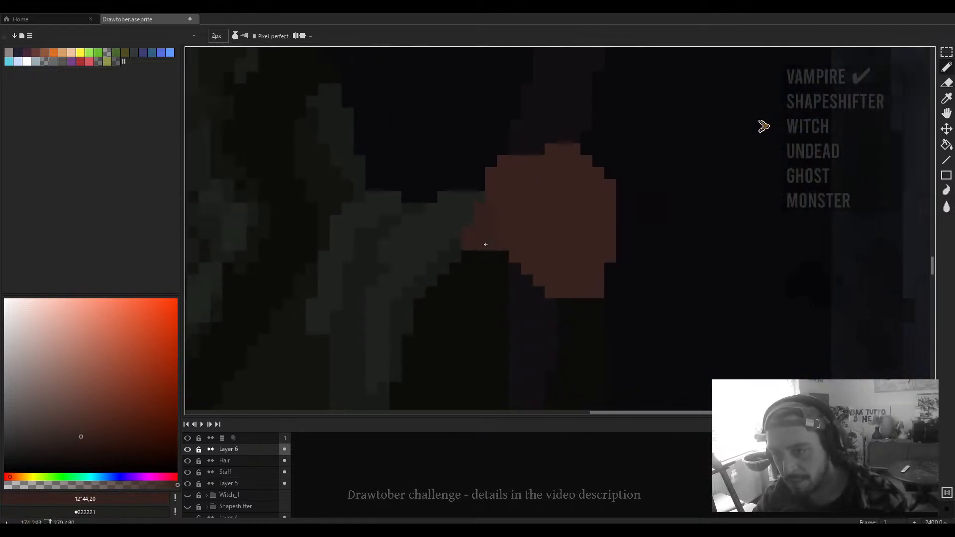
{"action": "scroll", "coordinate": [485, 244], "scroll_direction": "down", "scroll_amount": 5}
{"action": "scroll", "coordinate": [463, 242], "scroll_direction": "up", "scroll_amount": 5}
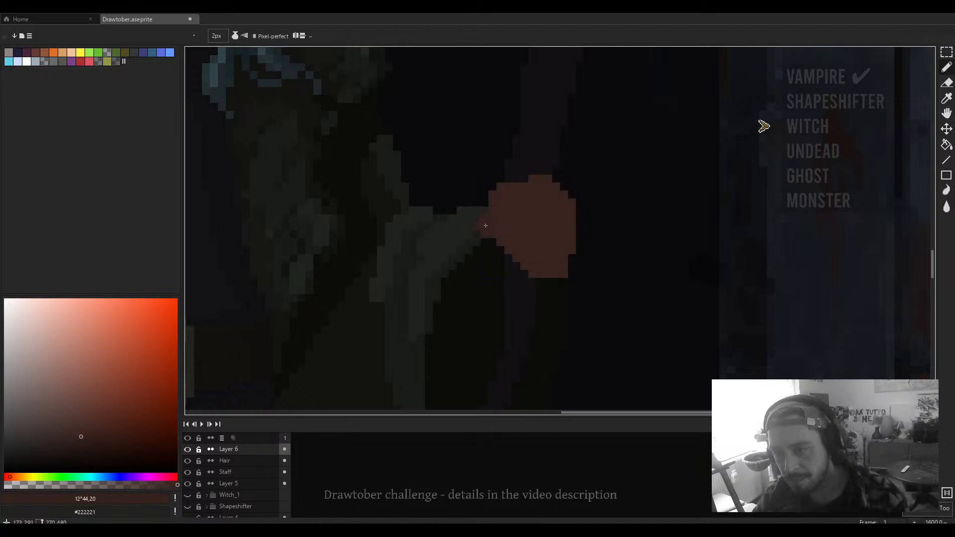
{"action": "scroll", "coordinate": [485, 220], "scroll_direction": "down", "scroll_amount": 5}
{"action": "scroll", "coordinate": [490, 226], "scroll_direction": "up", "scroll_amount": 4}
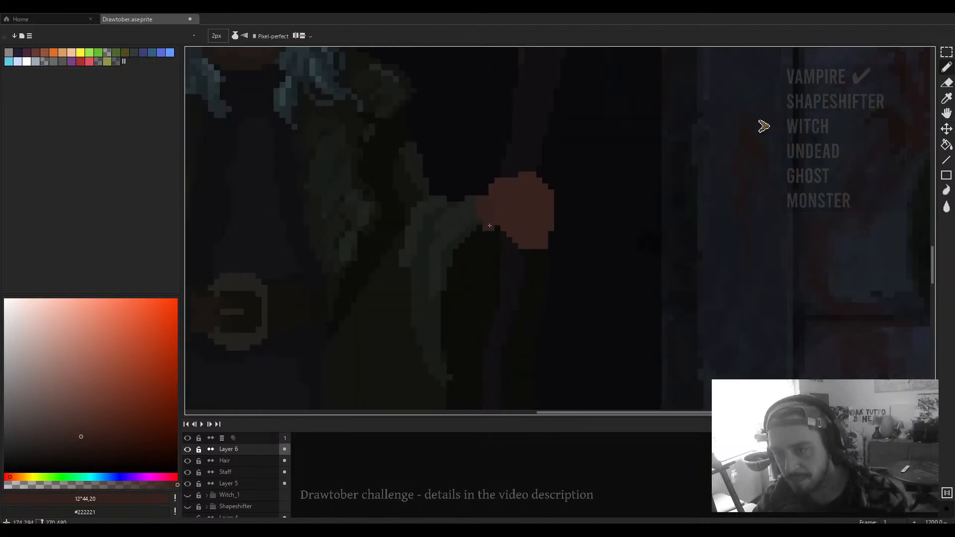
{"action": "scroll", "coordinate": [451, 274], "scroll_direction": "down", "scroll_amount": 4}
{"action": "scroll", "coordinate": [497, 224], "scroll_direction": "up", "scroll_amount": 4}
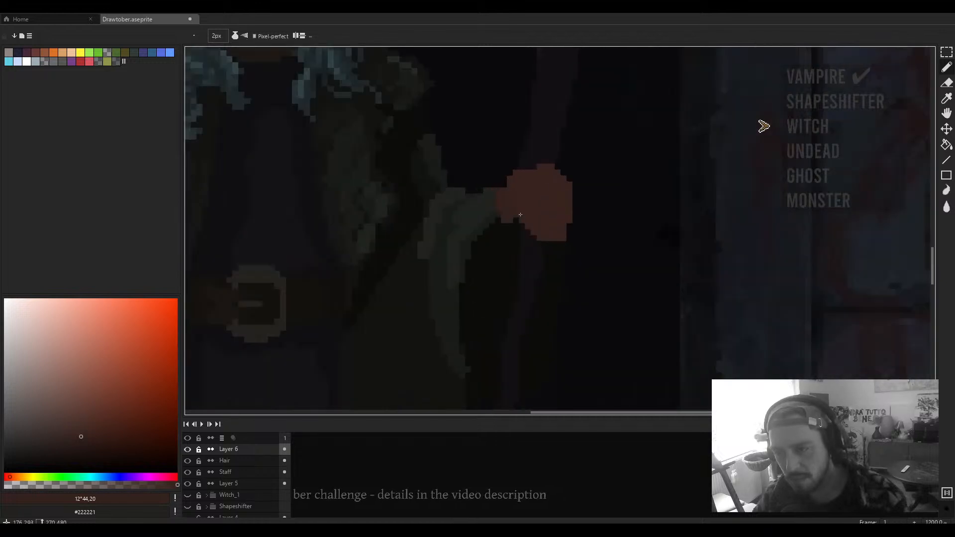
Step: Refine the wrist with a 1 px pencil and fill out the hand's lower corner facing the sleeve in #37241f
{"action": "key", "text": "minus"}
{"action": "scroll", "coordinate": [503, 219], "scroll_direction": "up", "scroll_amount": 4}
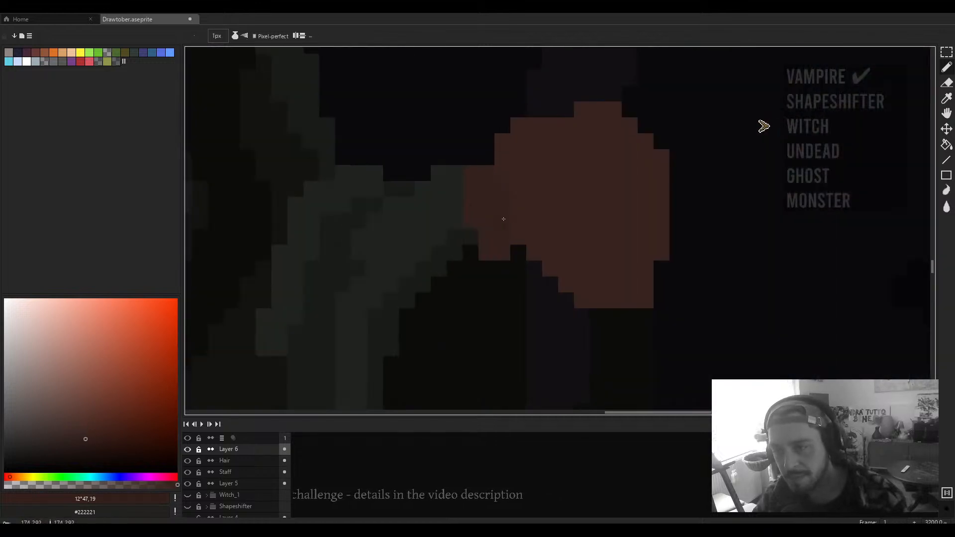
{"action": "scroll", "coordinate": [496, 177], "scroll_direction": "down", "scroll_amount": 5}
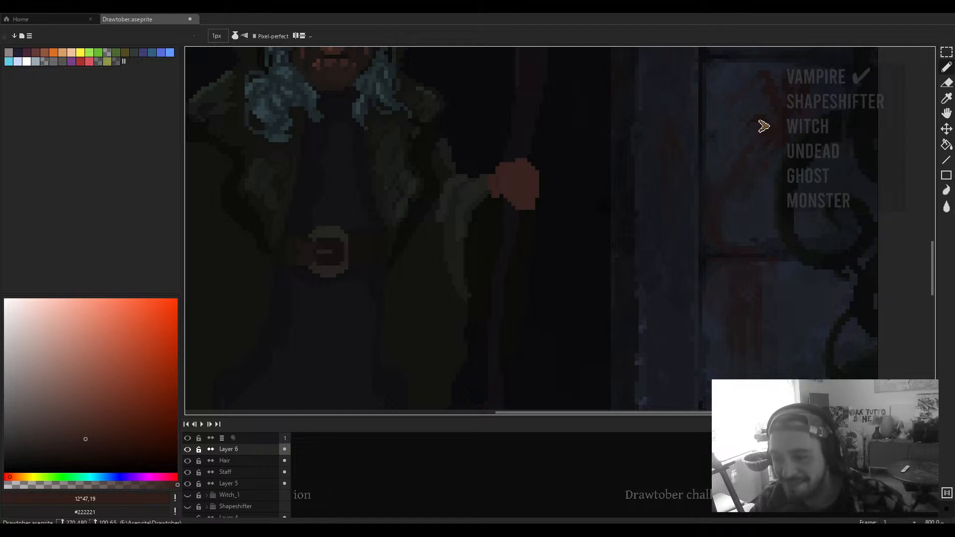
{"action": "scroll", "coordinate": [497, 264], "scroll_direction": "down", "scroll_amount": 2}
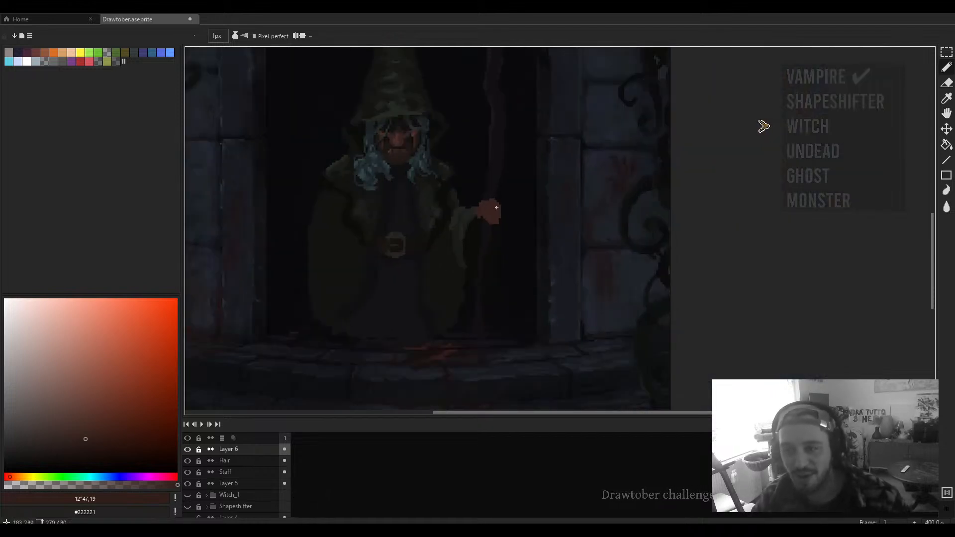
{"action": "scroll", "coordinate": [496, 263], "scroll_direction": "up", "scroll_amount": 2}
{"action": "scroll", "coordinate": [496, 263], "scroll_direction": "up", "scroll_amount": 1}
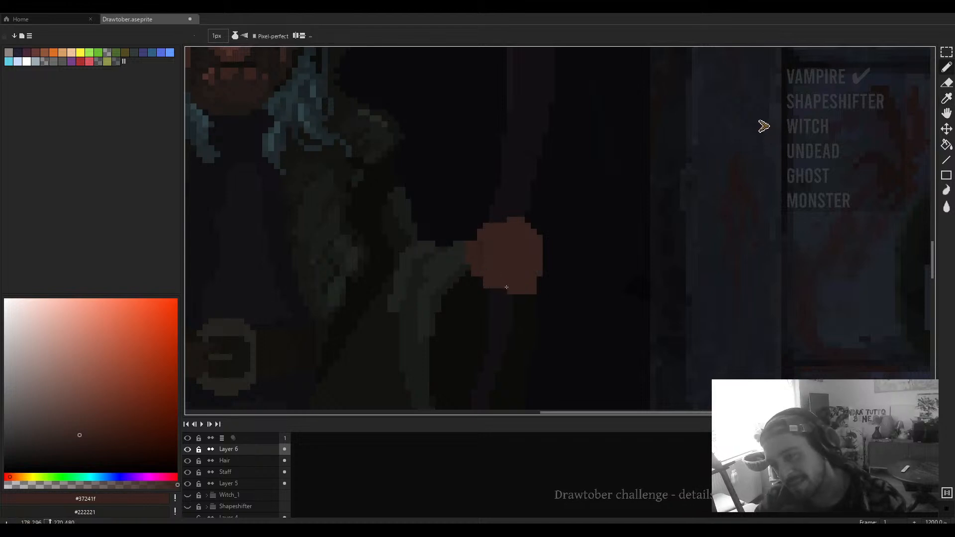
{"action": "scroll", "coordinate": [507, 287], "scroll_direction": "down", "scroll_amount": 3}
{"action": "scroll", "coordinate": [450, 212], "scroll_direction": "up", "scroll_amount": 4}
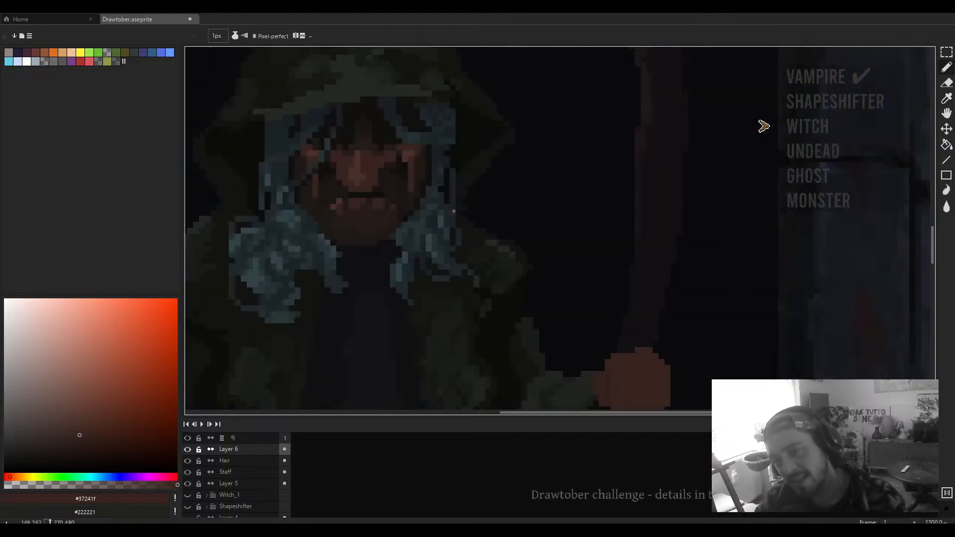
Step: Sample the lighter skin tone #4d3029 from the witch's face and highlight the hand's top finger with a 2 px pencil
{"action": "left_click", "coordinate": [409, 151], "text": "alt"}
{"action": "left_click_drag", "start_coordinate": [623, 330], "coordinate": [549, 211]}
{"action": "key", "text": "plus"}
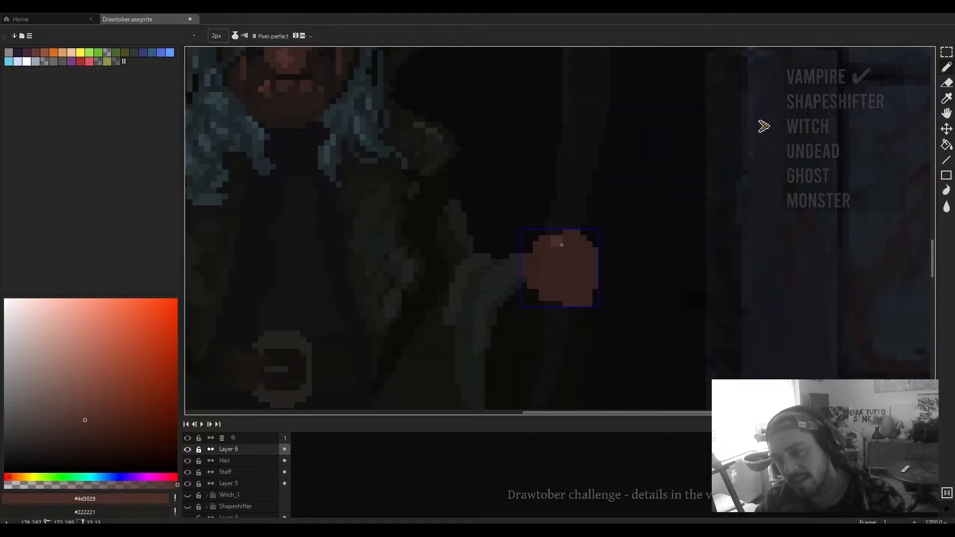
{"action": "scroll", "coordinate": [571, 242], "scroll_direction": "up", "scroll_amount": 2}
{"action": "left_click", "coordinate": [554, 228]}
{"action": "left_click", "coordinate": [559, 266]}
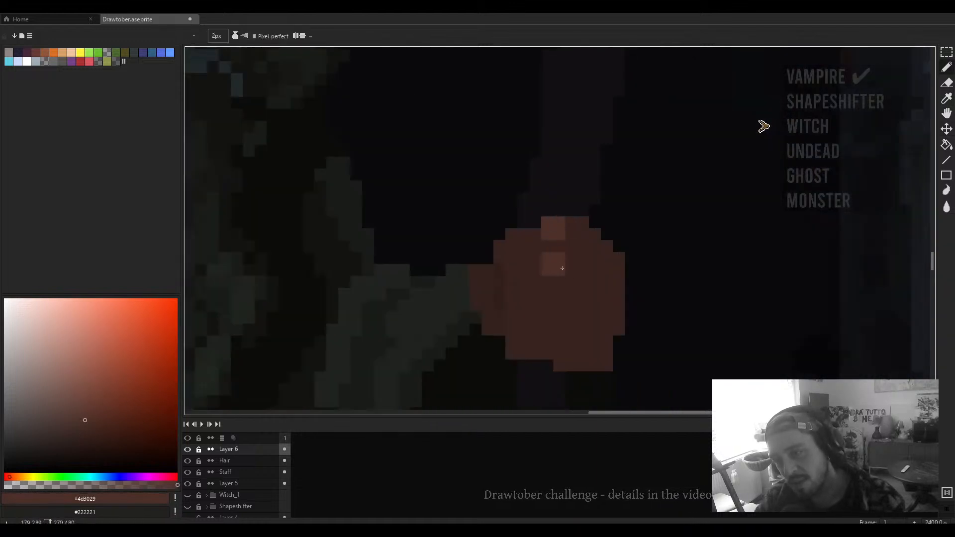
{"action": "left_click_drag", "start_coordinate": [563, 292], "coordinate": [544, 252]}
{"action": "key", "text": "ctrl+z"}
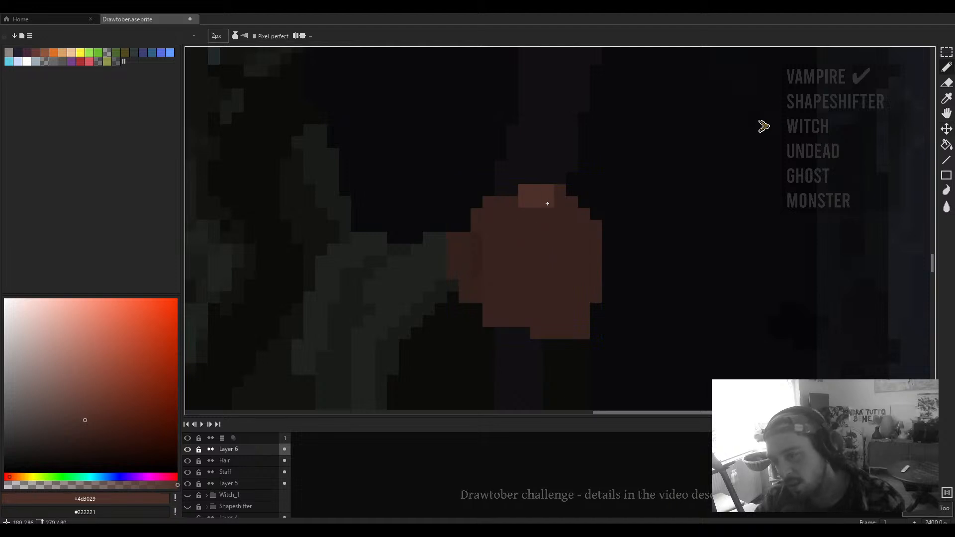
{"action": "mouse_move", "coordinate": [531, 204]}
{"action": "left_mouse_down"}
{"action": "mouse_move", "coordinate": [495, 215]}
{"action": "mouse_move", "coordinate": [490, 229]}
{"action": "mouse_move", "coordinate": [519, 209]}
{"action": "left_mouse_up"}
{"action": "key", "text": "ctrl+z"}
{"action": "scroll", "coordinate": [520, 208], "scroll_direction": "down", "scroll_amount": 3}
{"action": "scroll", "coordinate": [520, 213], "scroll_direction": "up", "scroll_amount": 2}
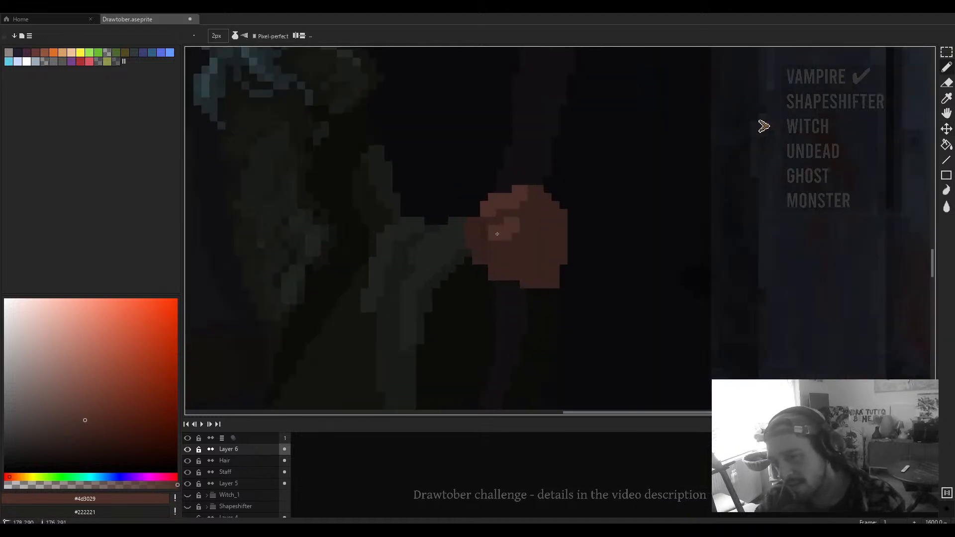
Step: Paint #4d3029 highlights for the lower fingers, leaving darker gaps between them
{"action": "scroll", "coordinate": [497, 234], "scroll_direction": "down", "scroll_amount": 3}
{"action": "scroll", "coordinate": [498, 234], "scroll_direction": "up", "scroll_amount": 3}
{"action": "scroll", "coordinate": [518, 239], "scroll_direction": "down", "scroll_amount": 1}
{"action": "scroll", "coordinate": [527, 252], "scroll_direction": "up", "scroll_amount": 2}
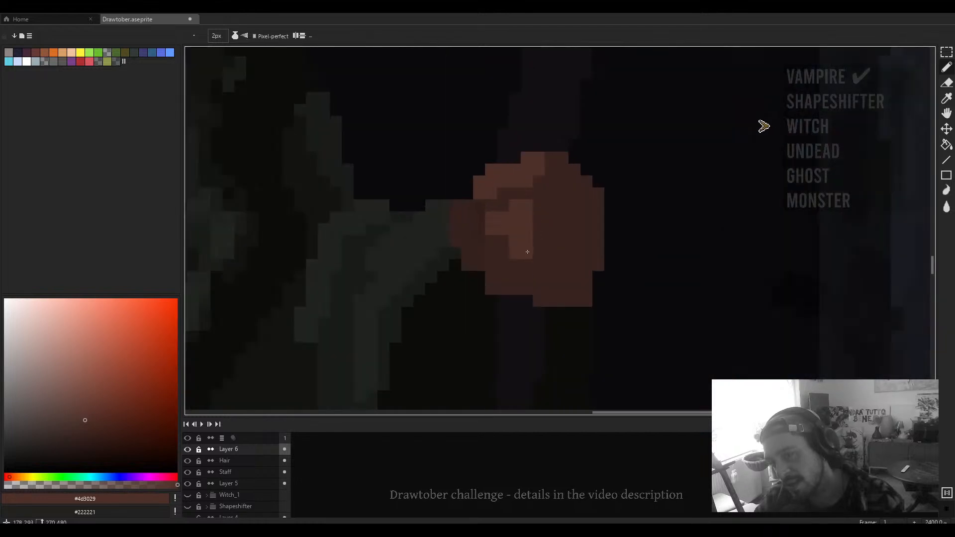
{"action": "scroll", "coordinate": [532, 252], "scroll_direction": "down", "scroll_amount": 4}
{"action": "scroll", "coordinate": [547, 259], "scroll_direction": "up", "scroll_amount": 1}
{"action": "key", "text": "ctrl"}
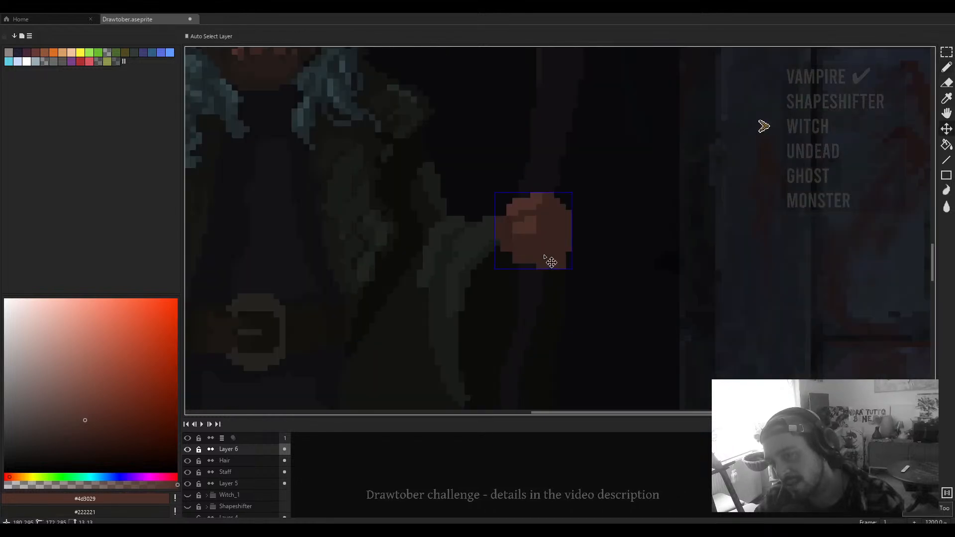
{"action": "scroll", "coordinate": [537, 255], "scroll_direction": "down", "scroll_amount": 1}
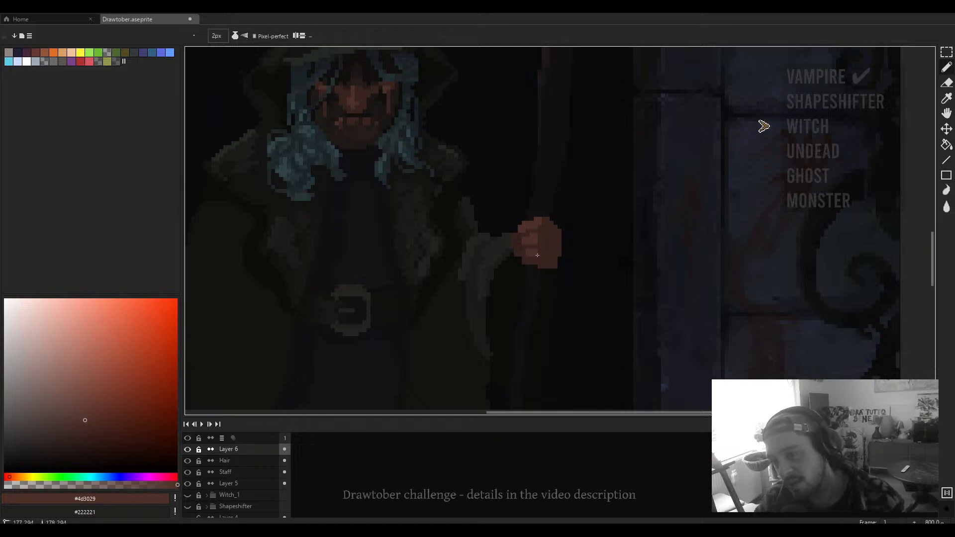
{"action": "scroll", "coordinate": [535, 267], "scroll_direction": "down", "scroll_amount": 4}
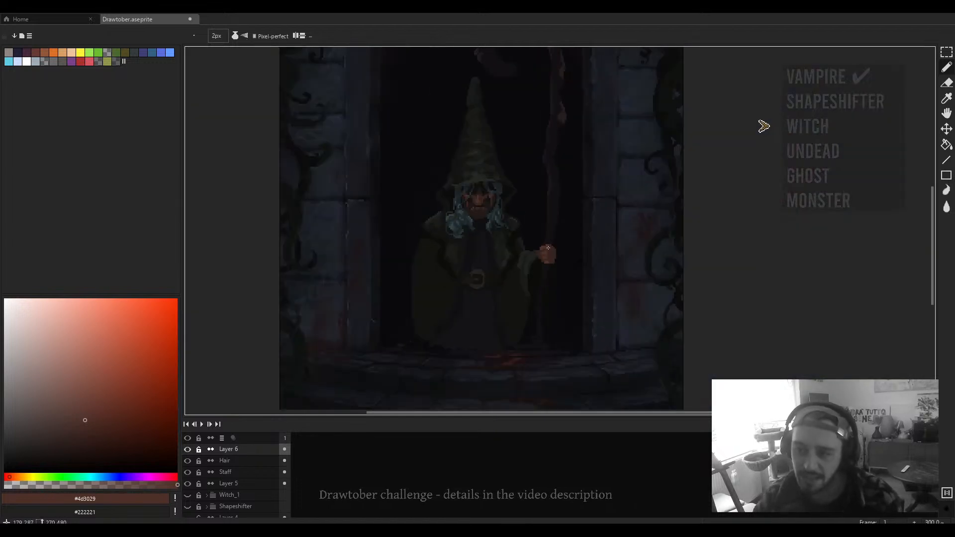
{"action": "scroll", "coordinate": [548, 248], "scroll_direction": "up", "scroll_amount": 6}
{"action": "key", "text": "ctrl"}
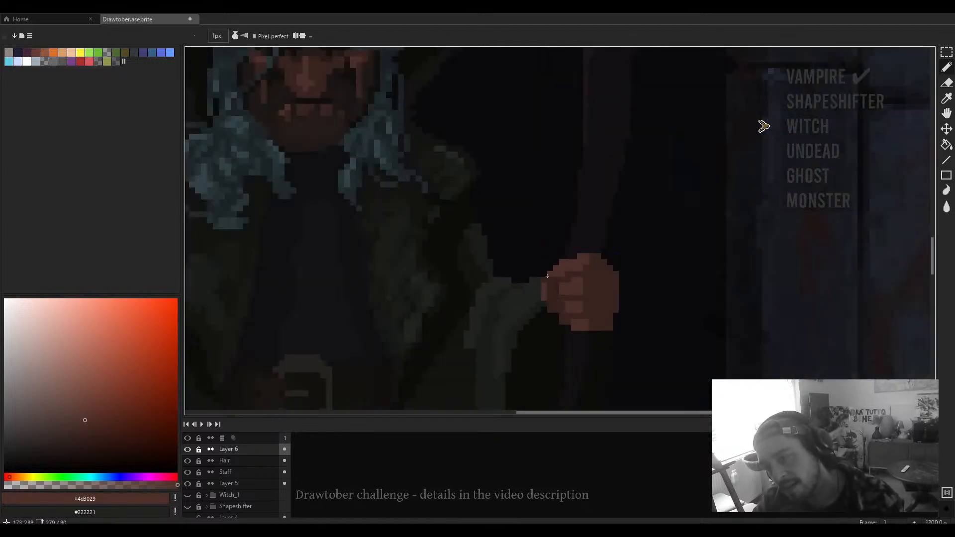
Step: Sample the darker tone #311f1a from the hand and shade the crease between wrist and fingers at 1 px
{"action": "scroll", "coordinate": [545, 279], "scroll_direction": "down", "scroll_amount": 6}
{"action": "scroll", "coordinate": [552, 277], "scroll_direction": "up", "scroll_amount": 6}
{"action": "left_click", "coordinate": [554, 278], "text": "alt"}
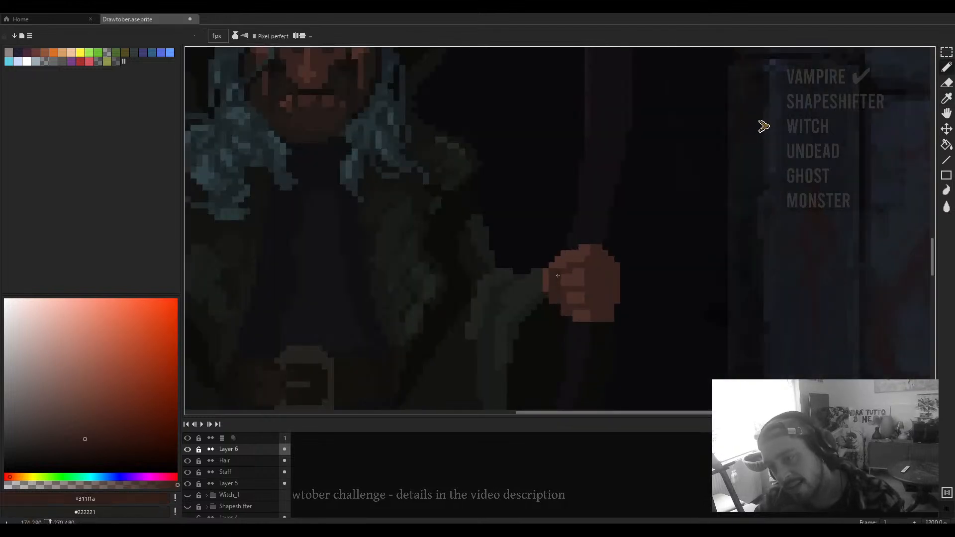
{"action": "scroll", "coordinate": [557, 250], "scroll_direction": "up", "scroll_amount": 3}
{"action": "scroll", "coordinate": [560, 231], "scroll_direction": "down", "scroll_amount": 6}
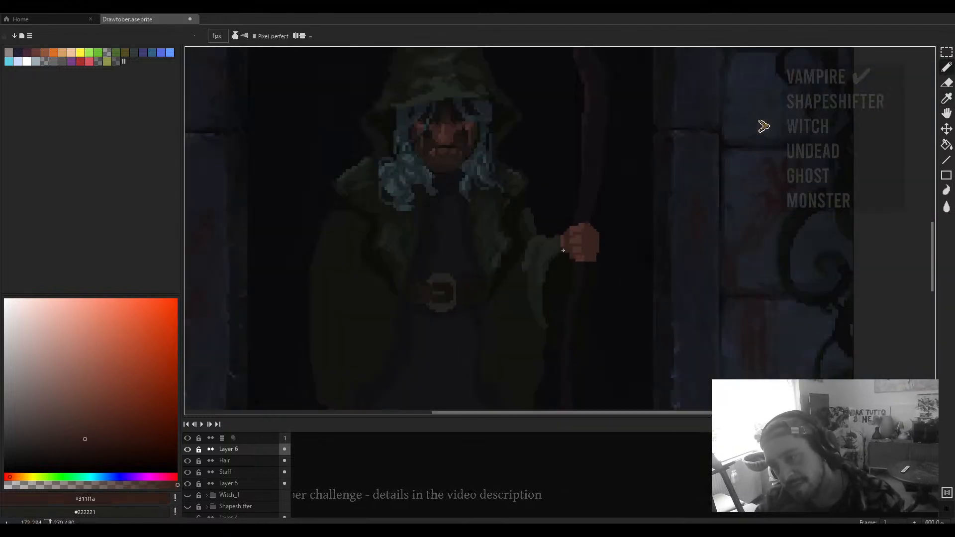
Step: Resample #4d3029 and extend the 1 px highlights along the hand's upper edge and across the second finger
{"action": "scroll", "coordinate": [560, 231], "scroll_direction": "up", "scroll_amount": 5}
{"action": "left_click", "coordinate": [559, 231], "text": "alt"}
{"action": "left_click", "coordinate": [564, 219], "text": "alt"}
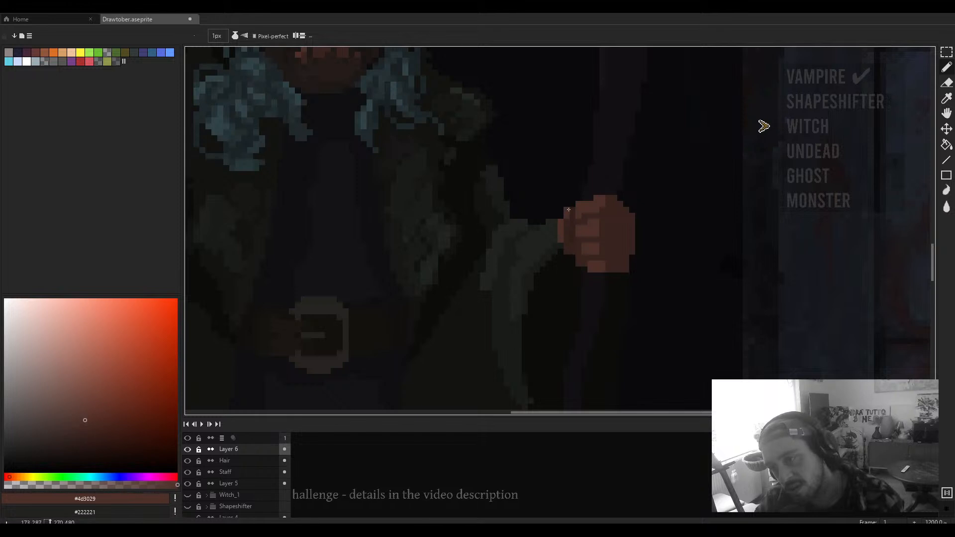
{"action": "scroll", "coordinate": [572, 209], "scroll_direction": "down", "scroll_amount": 2}
{"action": "scroll", "coordinate": [584, 210], "scroll_direction": "down", "scroll_amount": 1}
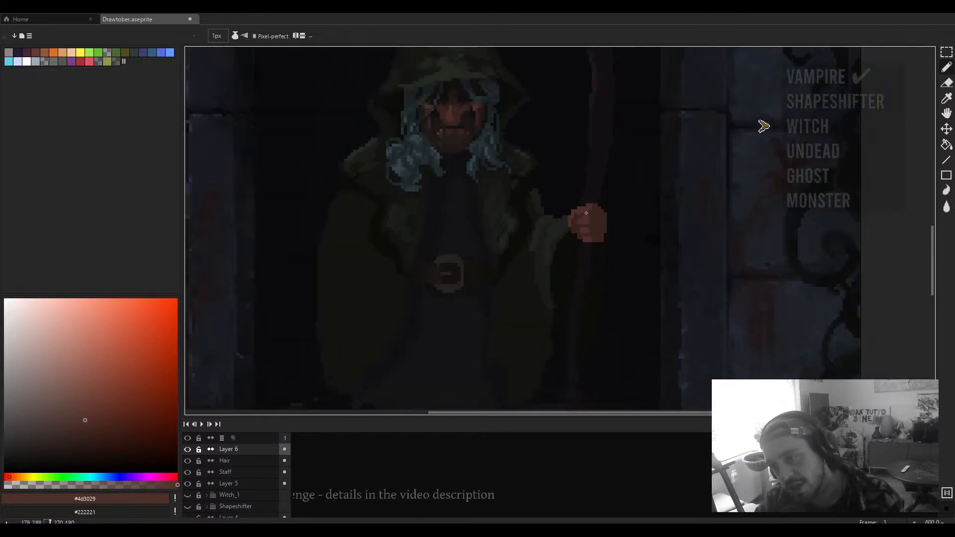
{"action": "scroll", "coordinate": [581, 213], "scroll_direction": "up", "scroll_amount": 2}
{"action": "scroll", "coordinate": [576, 221], "scroll_direction": "up", "scroll_amount": 2}
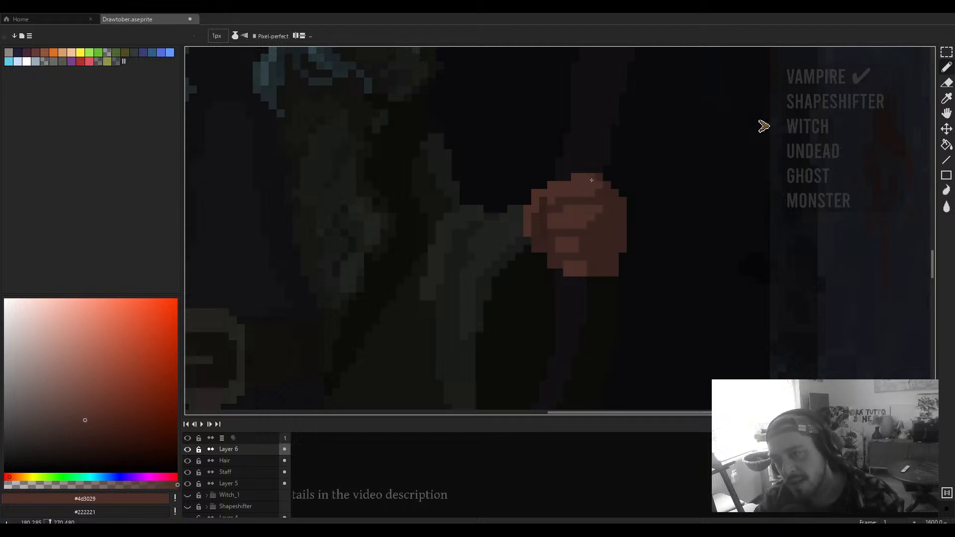
{"action": "scroll", "coordinate": [591, 180], "scroll_direction": "down", "scroll_amount": 6}
{"action": "scroll", "coordinate": [624, 212], "scroll_direction": "up", "scroll_amount": 6}
Step: Notch the hand's outer edge and trim its lower outer corner with a 1 px eraser
{"action": "key", "text": "e"}
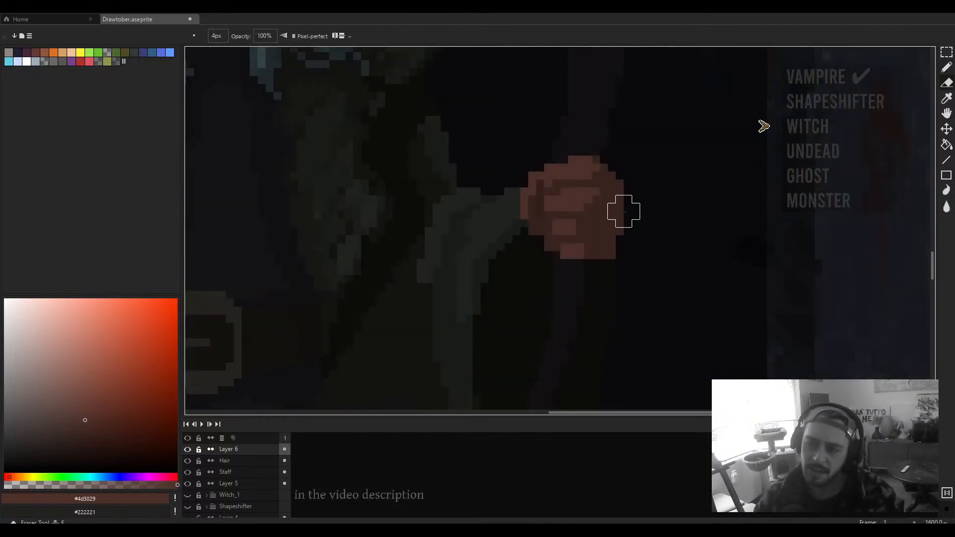
{"action": "scroll", "coordinate": [636, 207], "scroll_direction": "down", "scroll_amount": 1}
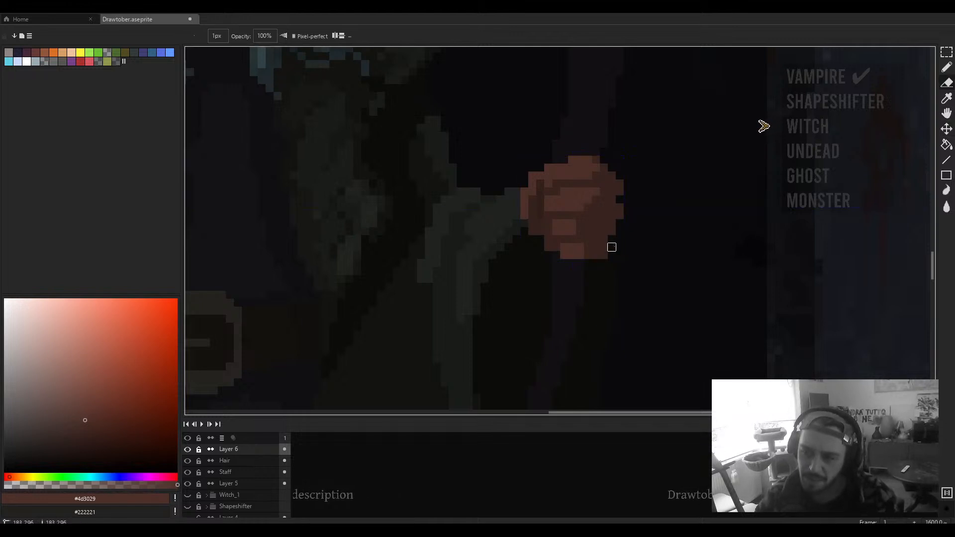
{"action": "scroll", "coordinate": [611, 248], "scroll_direction": "down", "scroll_amount": 5}
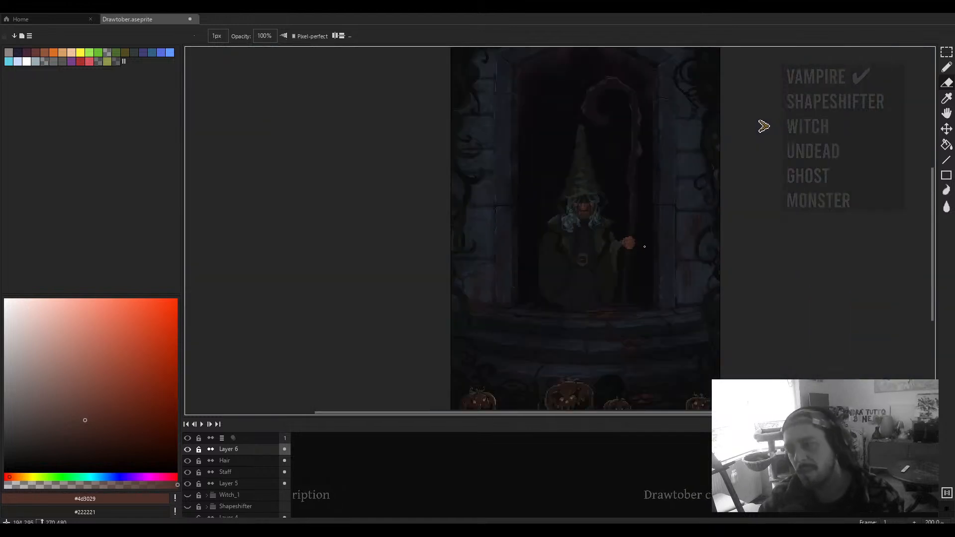
{"action": "scroll", "coordinate": [632, 236], "scroll_direction": "up", "scroll_amount": 2}
Step: Sample the near-black brown #191513 from the shadows on the witch's face for the gaps between the fingers
{"action": "key", "text": "i"}
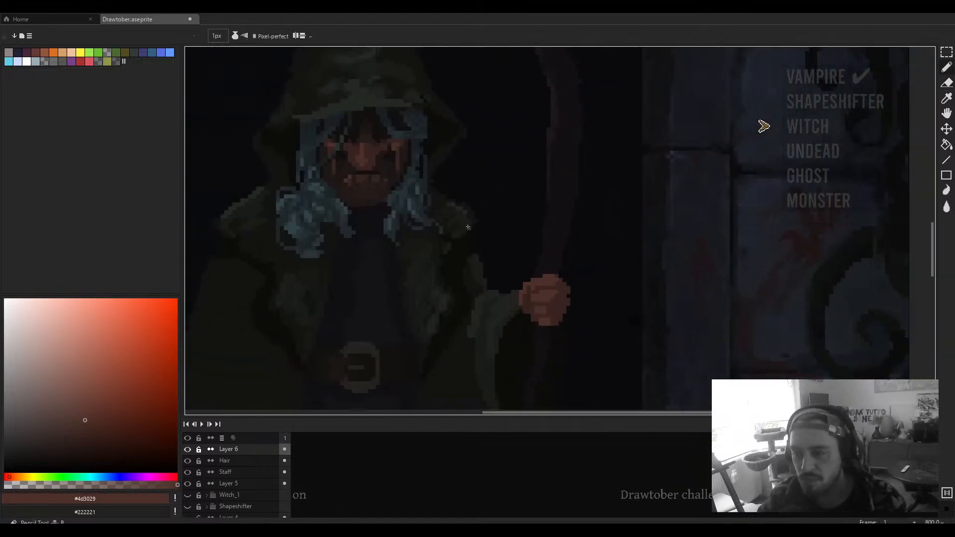
{"action": "scroll", "coordinate": [376, 151], "scroll_direction": "up", "scroll_amount": 1}
{"action": "left_click", "coordinate": [385, 127], "text": "alt"}
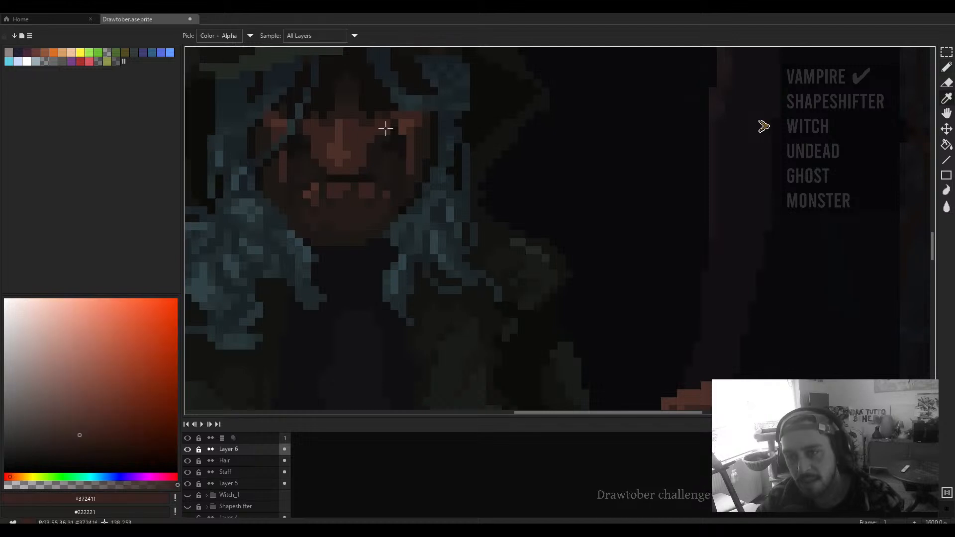
{"action": "scroll", "coordinate": [388, 132], "scroll_direction": "down", "scroll_amount": 2}
{"action": "scroll", "coordinate": [552, 264], "scroll_direction": "up", "scroll_amount": 4}
{"action": "left_click_drag", "start_coordinate": [434, 237], "coordinate": [850, 413]}
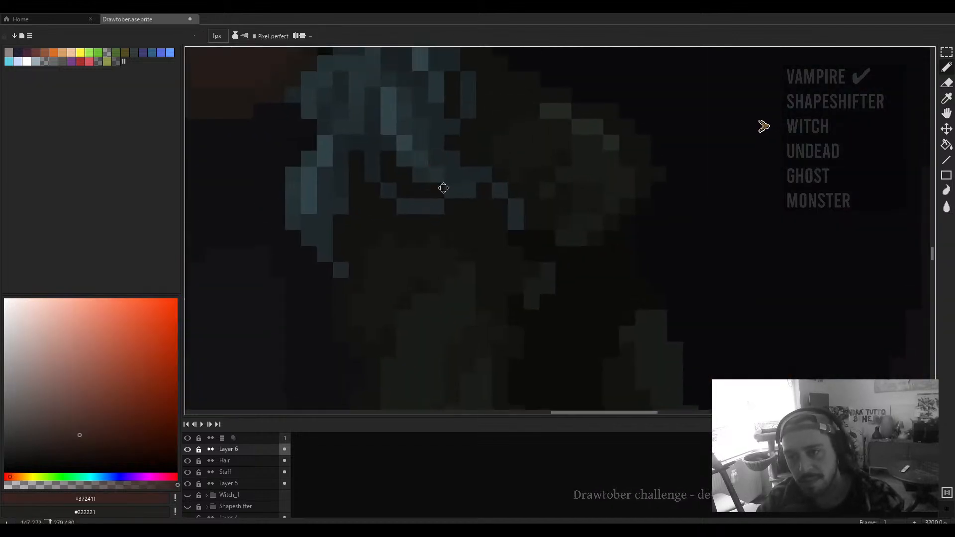
{"action": "left_click_drag", "start_coordinate": [443, 188], "coordinate": [490, 360]}
{"action": "left_click", "coordinate": [343, 171], "text": "alt"}
{"action": "left_click_drag", "start_coordinate": [704, 298], "coordinate": [332, 121]}
{"action": "mouse_move", "coordinate": [750, 371]}
{"action": "left_mouse_down"}
{"action": "mouse_move", "coordinate": [416, 271]}
{"action": "mouse_move", "coordinate": [431, 288]}
{"action": "left_mouse_up"}
Step: Draw 1 px #191513 lines between the fingers and down their ends beside the wrist
{"action": "mouse_move", "coordinate": [414, 241]}
{"action": "left_mouse_down"}
{"action": "mouse_move", "coordinate": [405, 238]}
{"action": "mouse_move", "coordinate": [462, 226]}
{"action": "left_mouse_up"}
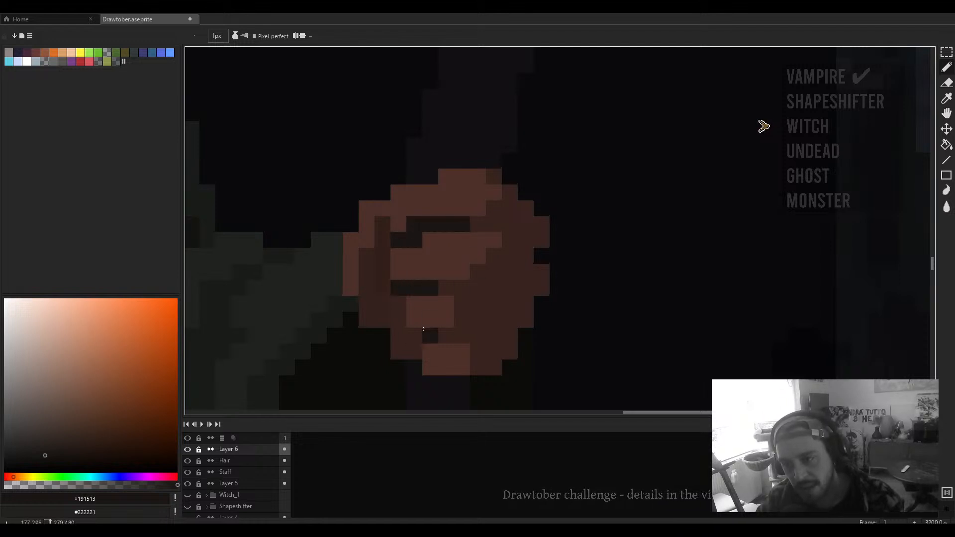
{"action": "mouse_move", "coordinate": [414, 335]}
{"action": "left_mouse_down"}
{"action": "mouse_move", "coordinate": [452, 333]}
{"action": "mouse_move", "coordinate": [399, 305]}
{"action": "mouse_move", "coordinate": [413, 341]}
{"action": "mouse_move", "coordinate": [401, 336]}
{"action": "mouse_move", "coordinate": [413, 303]}
{"action": "left_mouse_up"}
{"action": "scroll", "coordinate": [412, 304], "scroll_direction": "down", "scroll_amount": 5}
{"action": "scroll", "coordinate": [448, 293], "scroll_direction": "up", "scroll_amount": 5}
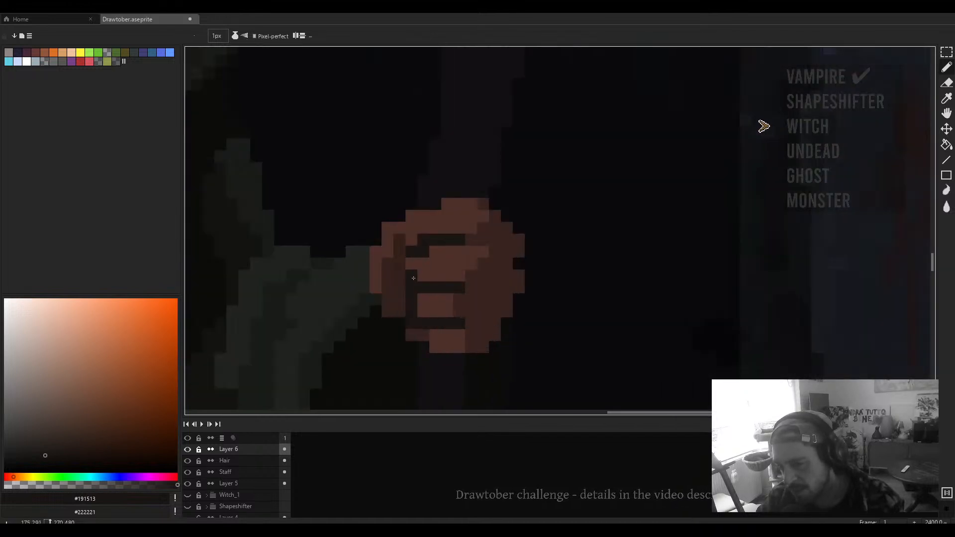
{"action": "scroll", "coordinate": [400, 264], "scroll_direction": "down", "scroll_amount": 4}
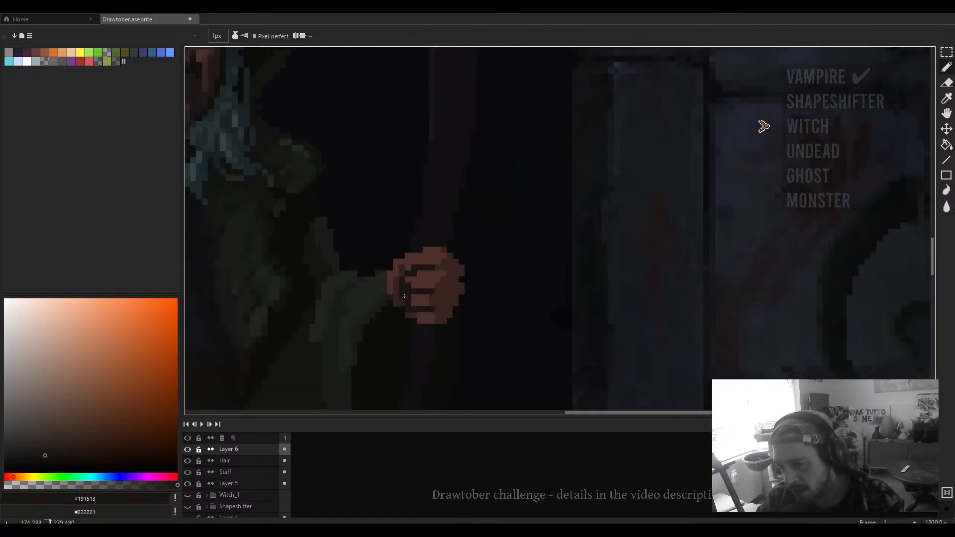
{"action": "scroll", "coordinate": [497, 299], "scroll_direction": "up", "scroll_amount": 3}
Step: Undo the most recent dark separator strokes on the hand
{"action": "key", "text": "ctrl+z"}
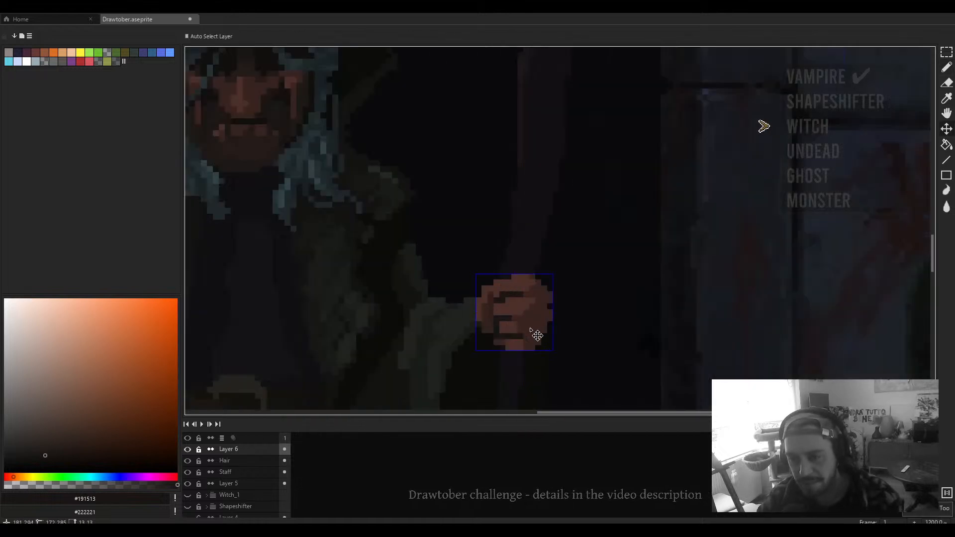
{"action": "key", "text": "ctrl+z"}
{"action": "key", "text": "ctrl+z"}
{"action": "key", "text": "ctrl+z"}
{"action": "key", "text": "ctrl+z"}
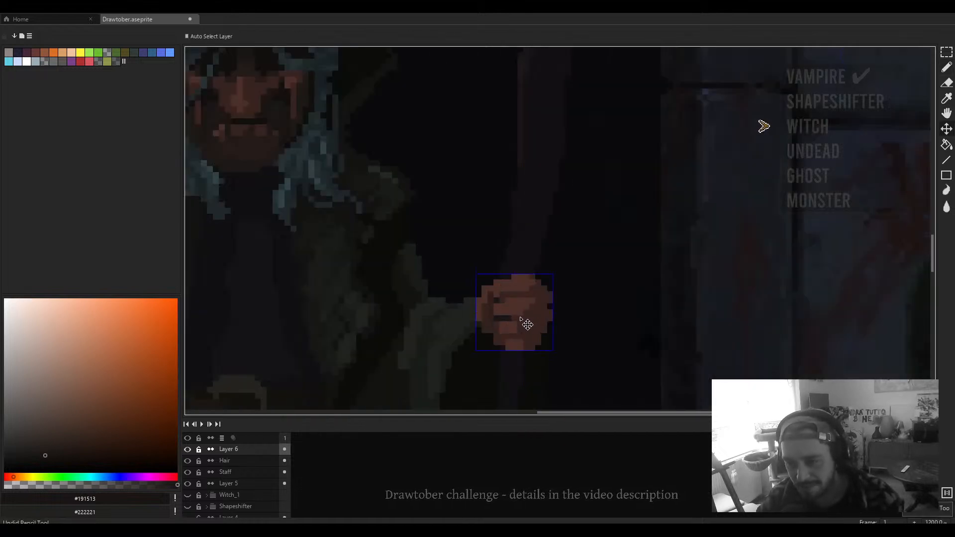
Step: Undo the remaining near-black stroke on the hand and mix a dark reddish brown (HSV 13, 54, 20) from the sampled skin shadow
{"action": "key", "text": "ctrl+z"}
{"action": "left_click_drag", "start_coordinate": [519, 318], "coordinate": [741, 392]}
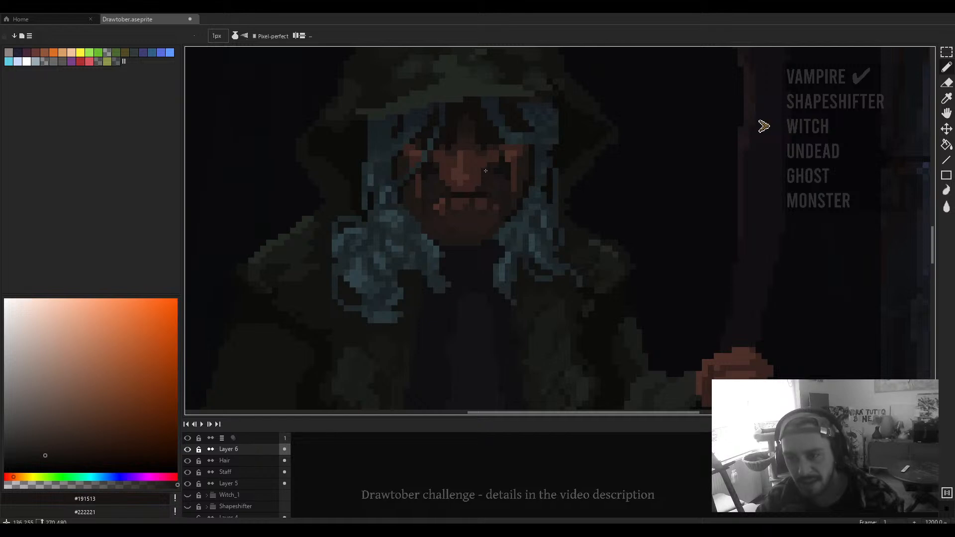
{"action": "scroll", "coordinate": [571, 205], "scroll_direction": "up", "scroll_amount": 6}
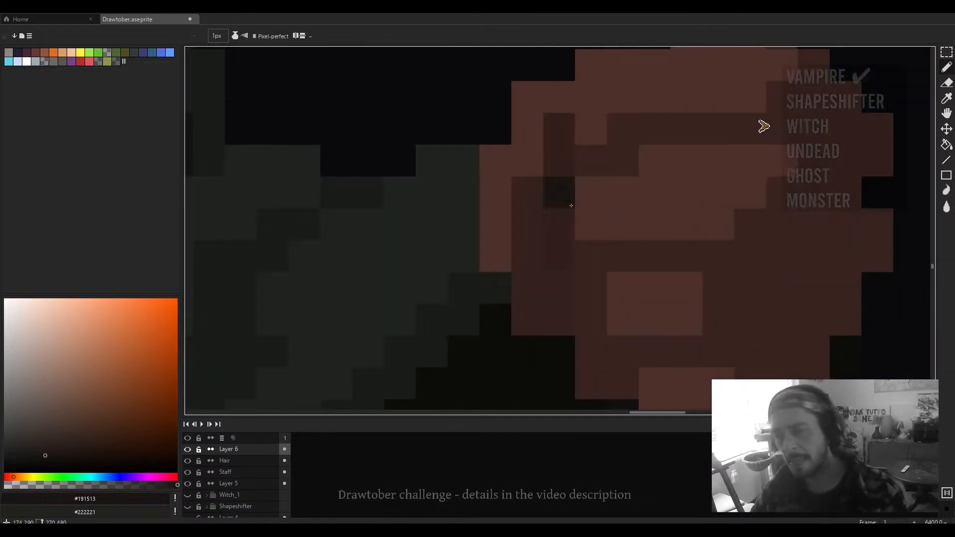
{"action": "left_click", "coordinate": [592, 166], "text": "alt"}
{"action": "left_click_drag", "start_coordinate": [610, 184], "coordinate": [539, 204]}
{"action": "left_click_drag", "start_coordinate": [89, 439], "coordinate": [99, 437]}
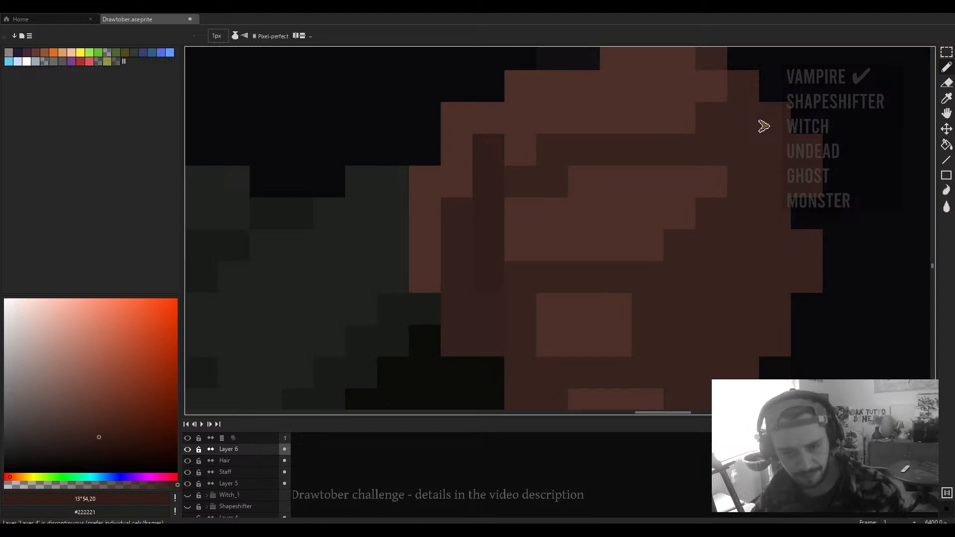
Step: Shade the outer side of the hand with the HSV 13, 54, 20 brown, outlining with the 1 px pencil and filling the area
{"action": "left_click_drag", "start_coordinate": [659, 247], "coordinate": [576, 299]}
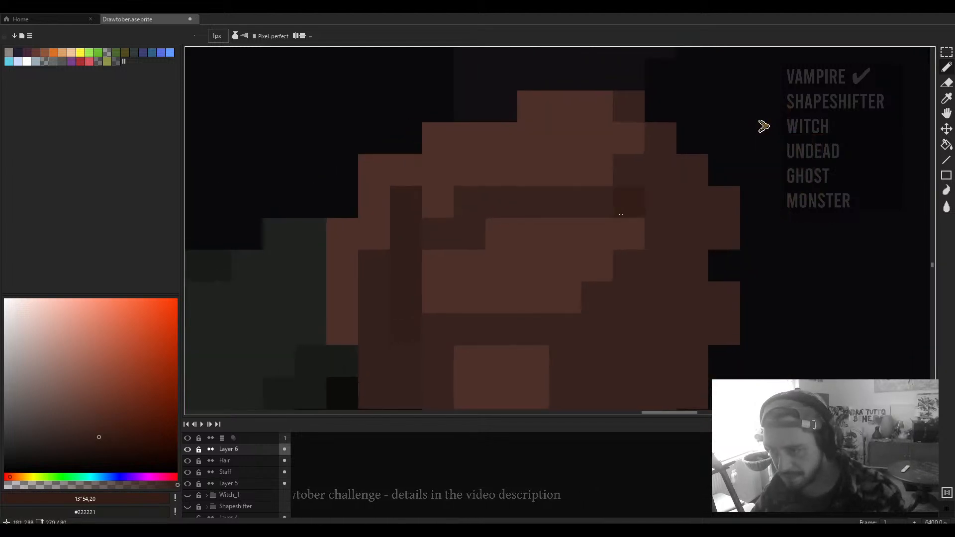
{"action": "scroll", "coordinate": [654, 235], "scroll_direction": "down", "scroll_amount": 5}
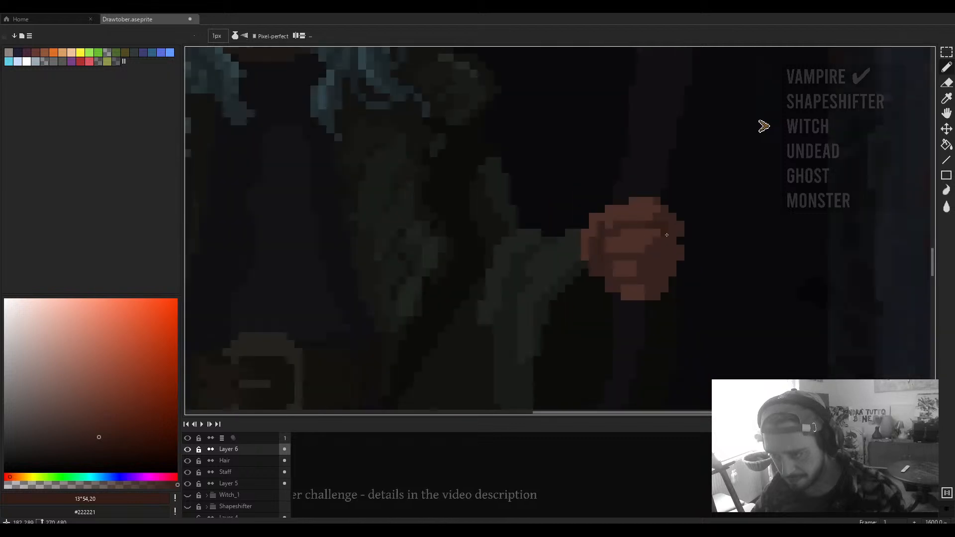
{"action": "left_click_drag", "start_coordinate": [650, 250], "coordinate": [558, 275]}
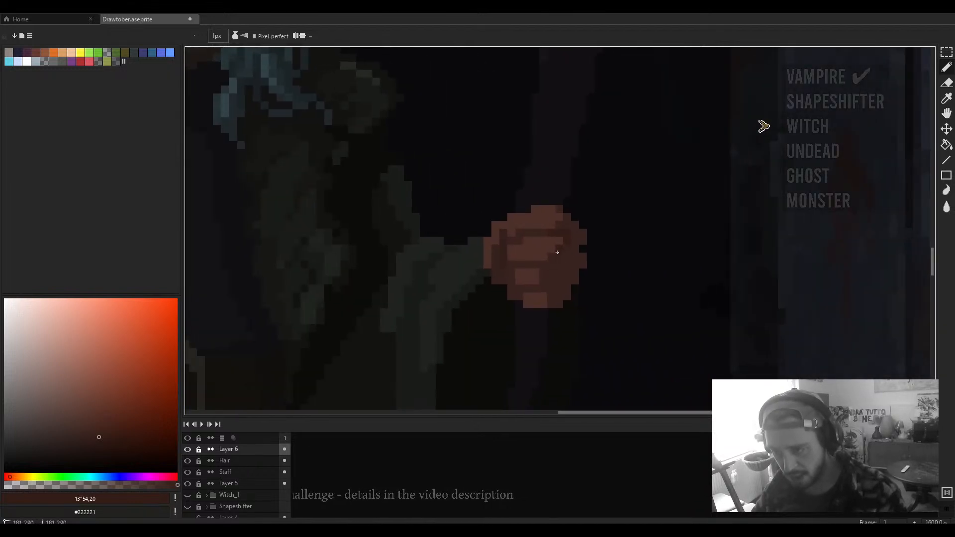
{"action": "scroll", "coordinate": [568, 232], "scroll_direction": "up", "scroll_amount": 1}
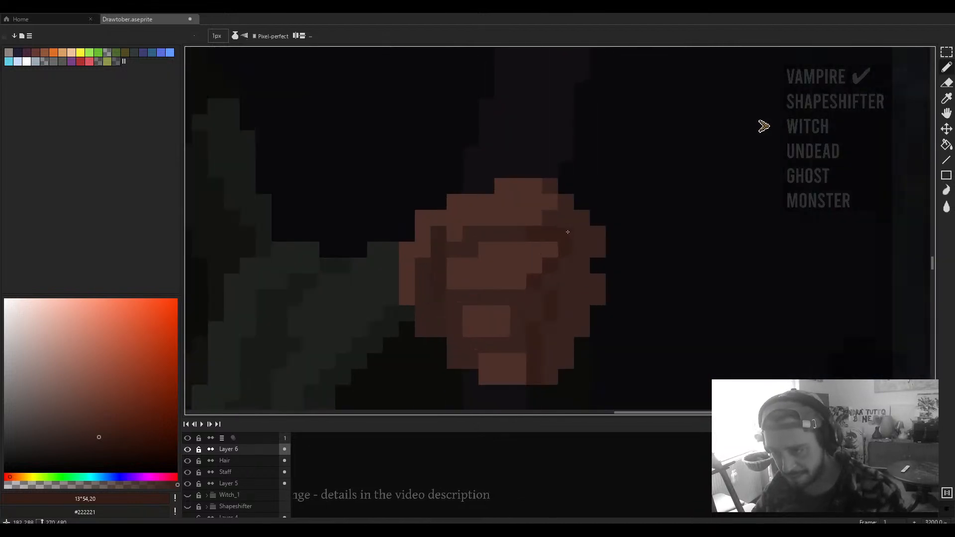
{"action": "key", "text": "g"}
{"action": "scroll", "coordinate": [577, 274], "scroll_direction": "down", "scroll_amount": 7}
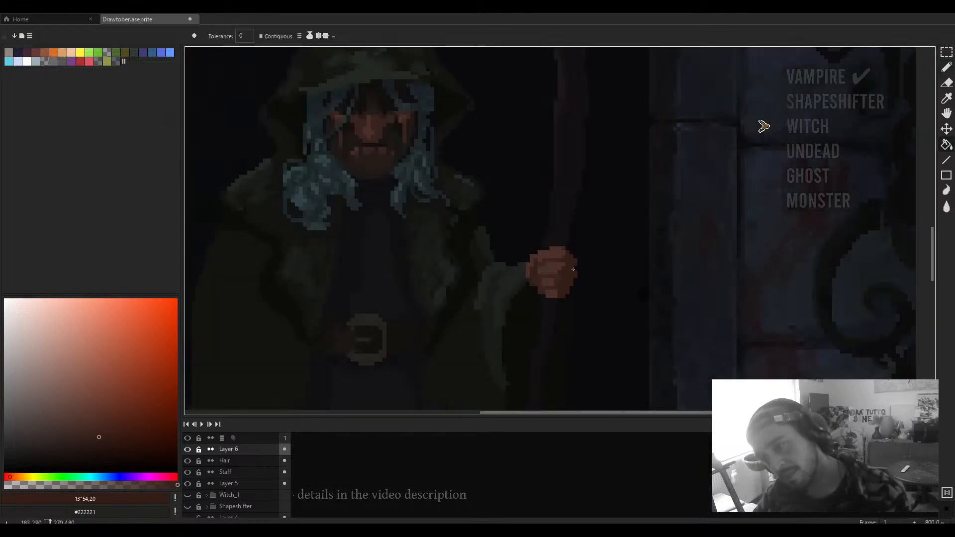
{"action": "scroll", "coordinate": [582, 268], "scroll_direction": "up", "scroll_amount": 8}
{"action": "key", "text": "b"}
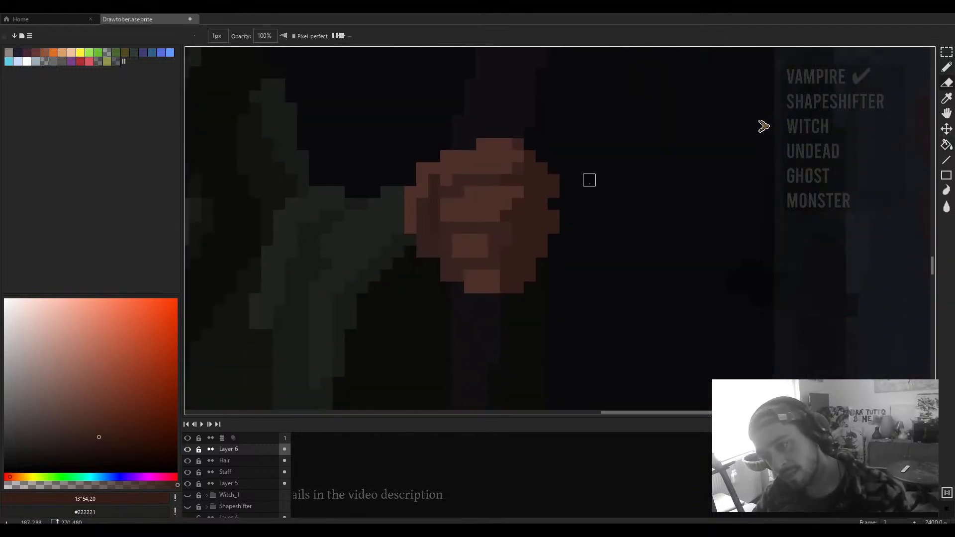
Step: Select the hand's outer edge, then its lower outer corner, and shift each one pixel inward toward the wrist
{"action": "key", "text": "m"}
{"action": "left_click_drag", "start_coordinate": [589, 168], "coordinate": [534, 319]}
{"action": "key", "text": "Left"}
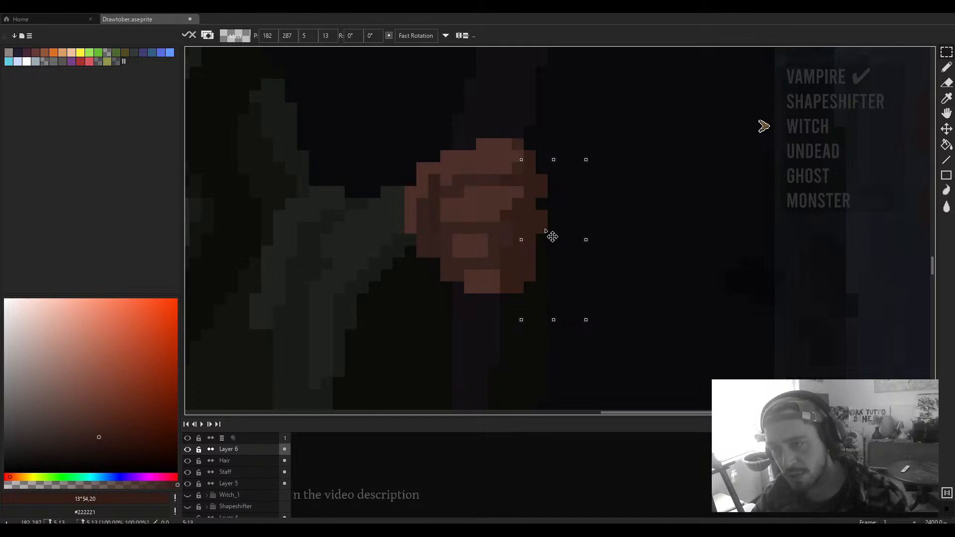
{"action": "scroll", "coordinate": [547, 229], "scroll_direction": "down", "scroll_amount": 6}
{"action": "scroll", "coordinate": [548, 229], "scroll_direction": "up", "scroll_amount": 6}
{"action": "mouse_move", "coordinate": [527, 238]}
{"action": "left_mouse_down"}
{"action": "mouse_move", "coordinate": [548, 213]}
{"action": "mouse_move", "coordinate": [518, 237]}
{"action": "mouse_move", "coordinate": [524, 227]}
{"action": "left_mouse_up"}
{"action": "left_click", "coordinate": [554, 211]}
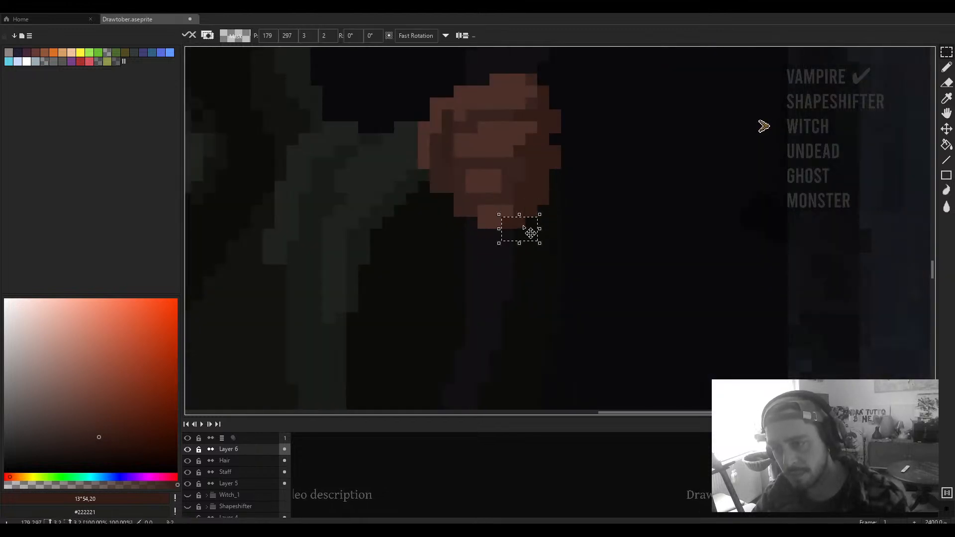
{"action": "left_click", "coordinate": [589, 209]}
Step: Sample skin tone #4d3029, lower its alpha to 76, and lighten the fingers along the hand's outer edge with the 1 px pencil
{"action": "scroll", "coordinate": [589, 209], "scroll_direction": "down", "scroll_amount": 4}
{"action": "scroll", "coordinate": [589, 209], "scroll_direction": "down", "scroll_amount": 3}
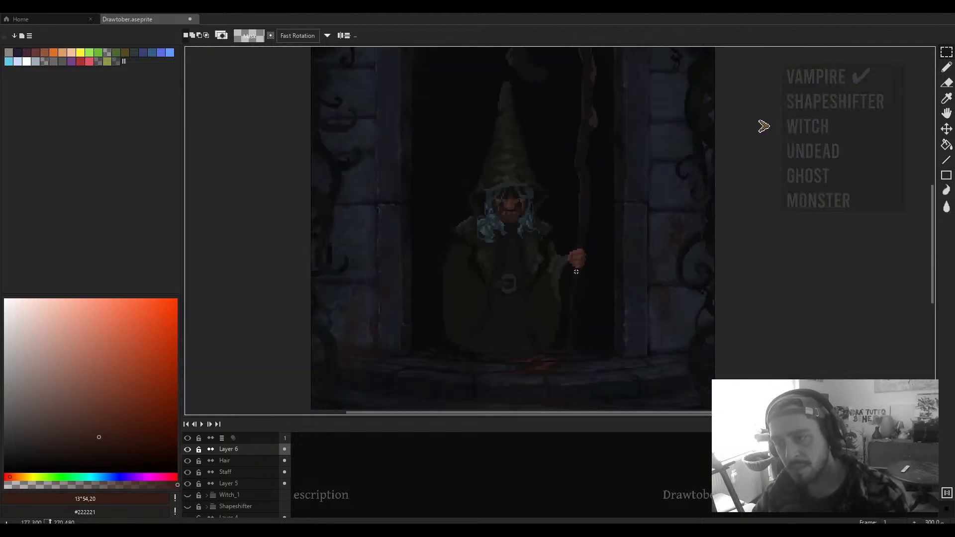
{"action": "scroll", "coordinate": [575, 269], "scroll_direction": "up", "scroll_amount": 1}
{"action": "scroll", "coordinate": [572, 266], "scroll_direction": "down", "scroll_amount": 1}
{"action": "scroll", "coordinate": [572, 248], "scroll_direction": "up", "scroll_amount": 4}
{"action": "left_click", "coordinate": [587, 234], "text": "alt"}
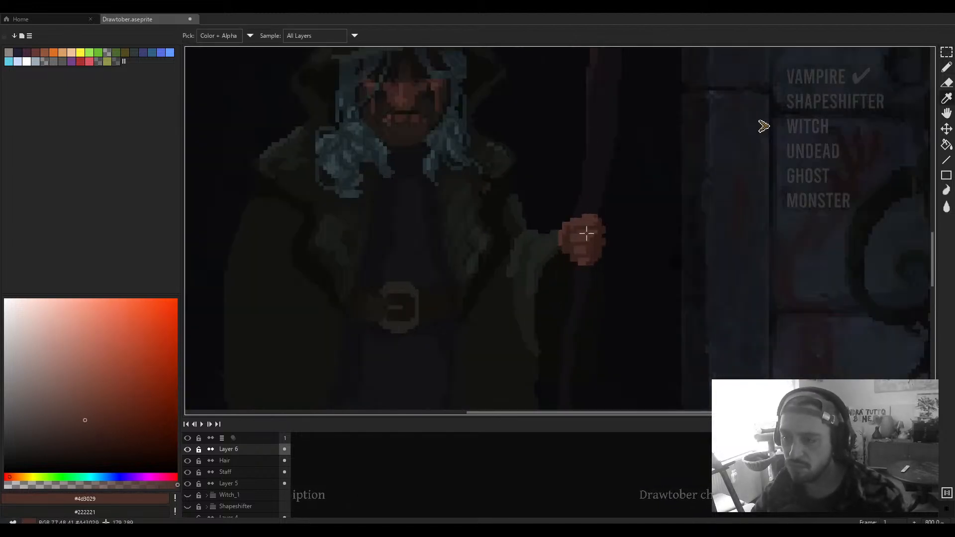
{"action": "scroll", "coordinate": [586, 233], "scroll_direction": "up", "scroll_amount": 4}
{"action": "left_click", "coordinate": [56, 485]}
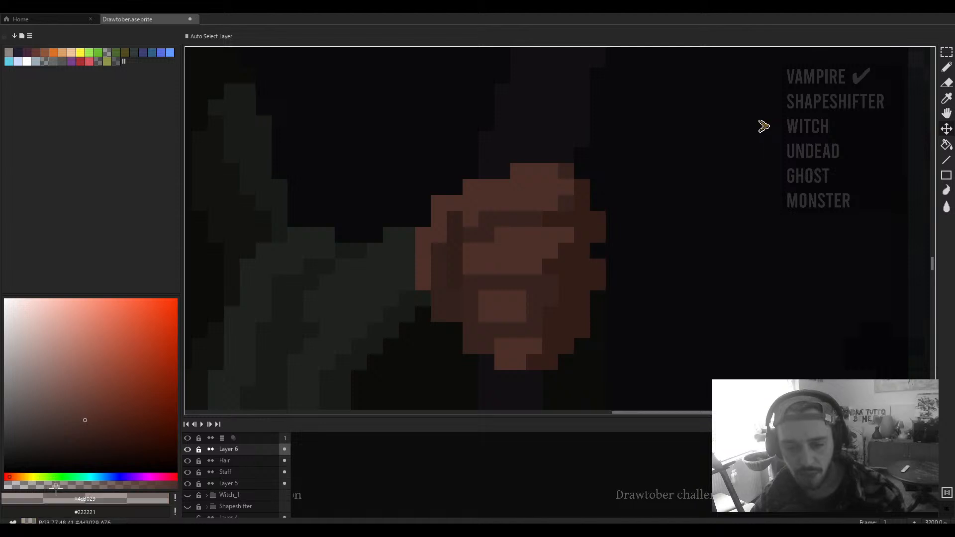
{"action": "key", "text": "b"}
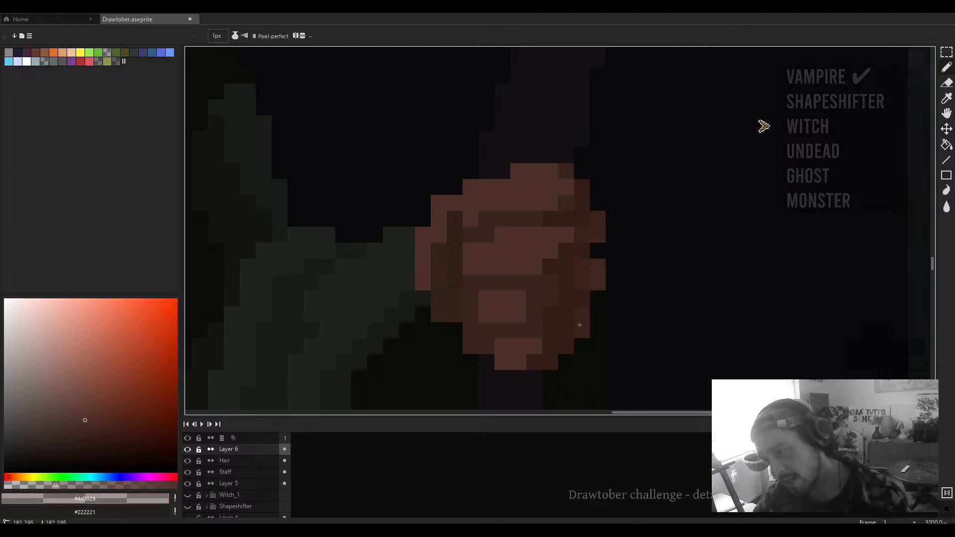
{"action": "scroll", "coordinate": [565, 305], "scroll_direction": "down", "scroll_amount": 3}
{"action": "scroll", "coordinate": [580, 325], "scroll_direction": "up", "scroll_amount": 3}
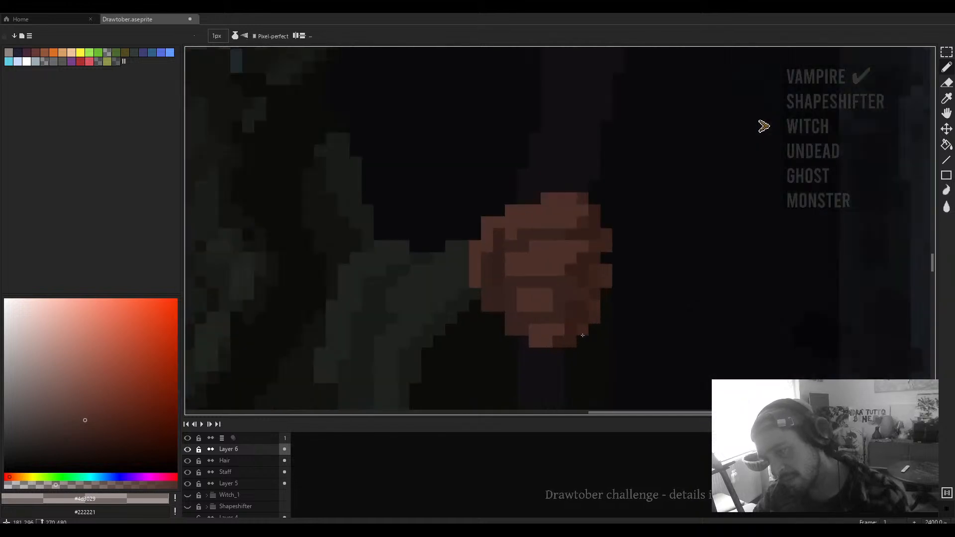
{"action": "scroll", "coordinate": [568, 339], "scroll_direction": "down", "scroll_amount": 1}
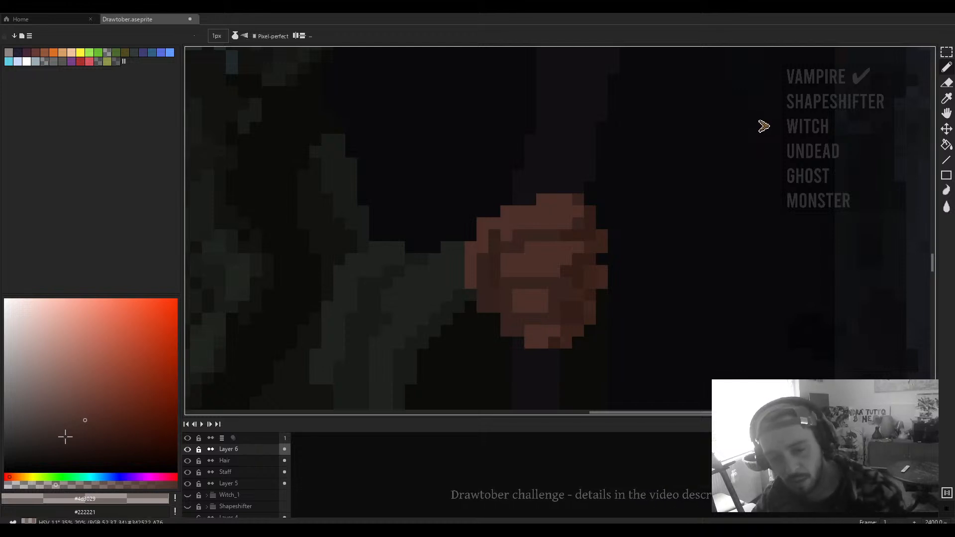
Step: Mix a brighter, low-opacity reddish skin tone and glaze highlights over the middle of the fingers with a 3 px brush
{"action": "left_click", "coordinate": [98, 387]}
{"action": "left_click", "coordinate": [102, 376]}
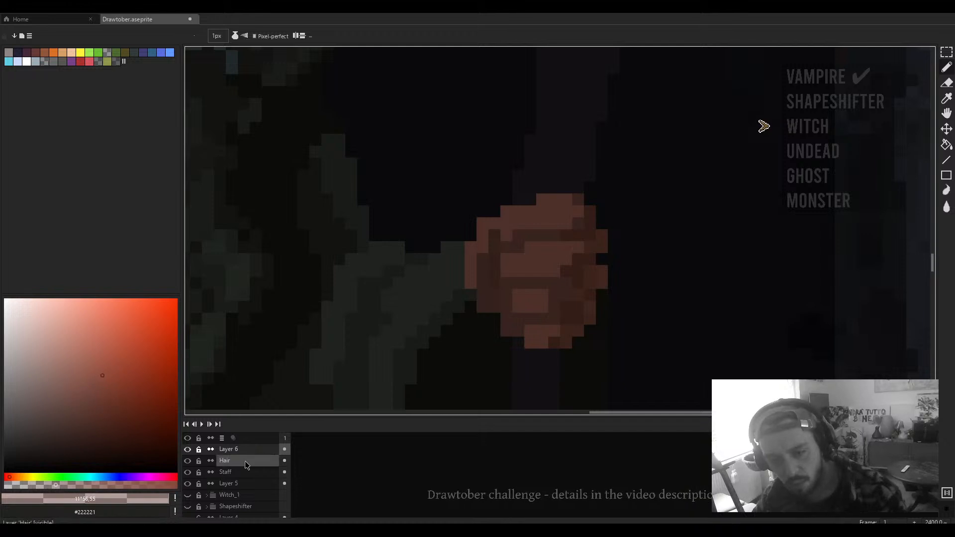
{"action": "scroll", "coordinate": [553, 217], "scroll_direction": "up", "scroll_amount": 1}
{"action": "scroll", "coordinate": [554, 217], "scroll_direction": "up", "scroll_amount": 1}
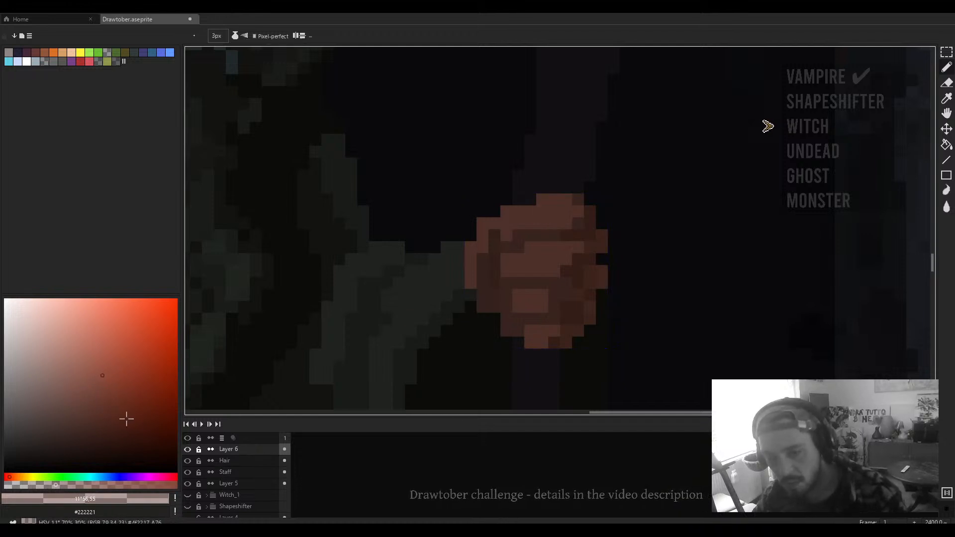
{"action": "left_click", "coordinate": [118, 374]}
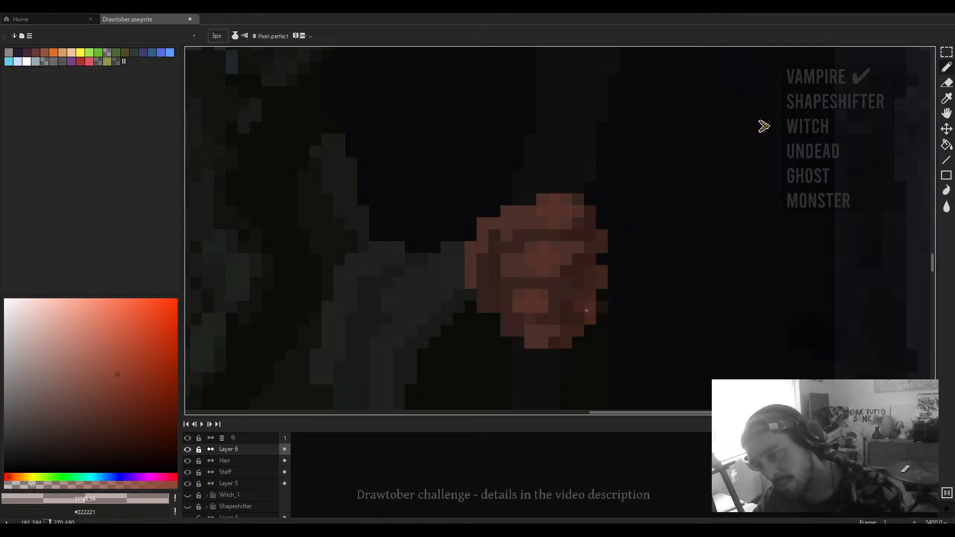
{"action": "scroll", "coordinate": [587, 311], "scroll_direction": "down", "scroll_amount": 6}
{"action": "scroll", "coordinate": [586, 314], "scroll_direction": "up", "scroll_amount": 6}
Step: Undo the last highlight on the lower fingers and repaint it in the translucent red with a 2 px brush
{"action": "key", "text": "ctrl+z"}
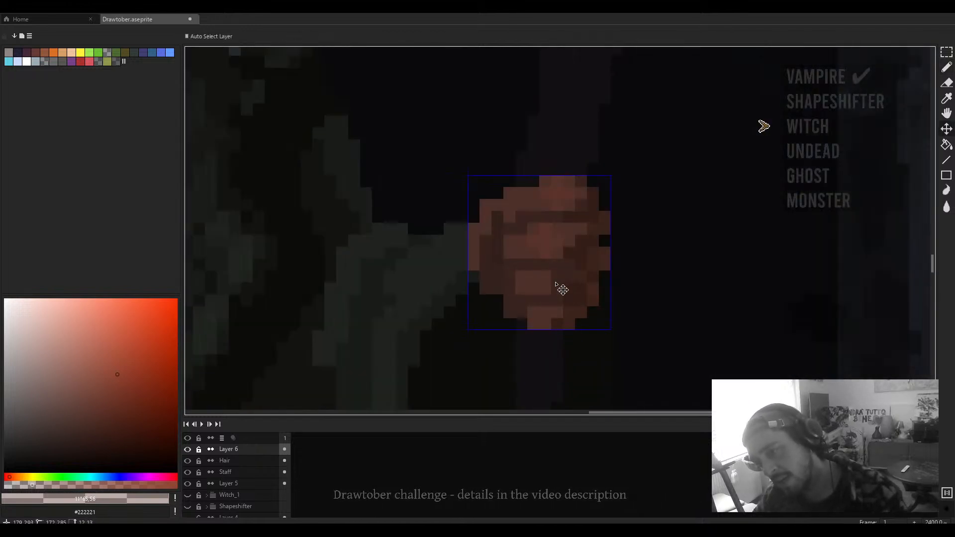
{"action": "scroll", "coordinate": [555, 318], "scroll_direction": "down", "scroll_amount": 6}
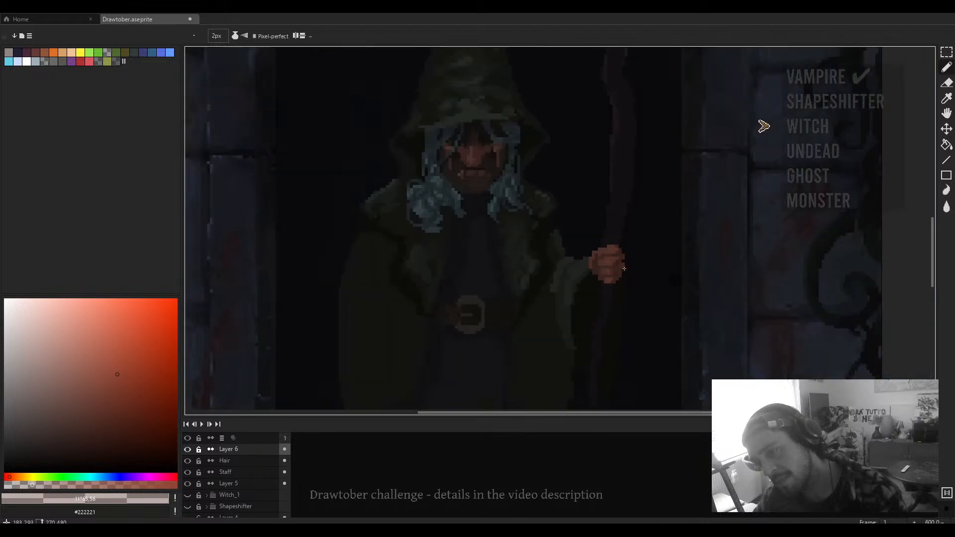
{"action": "scroll", "coordinate": [616, 256], "scroll_direction": "up", "scroll_amount": 5}
{"action": "scroll", "coordinate": [606, 231], "scroll_direction": "down", "scroll_amount": 5}
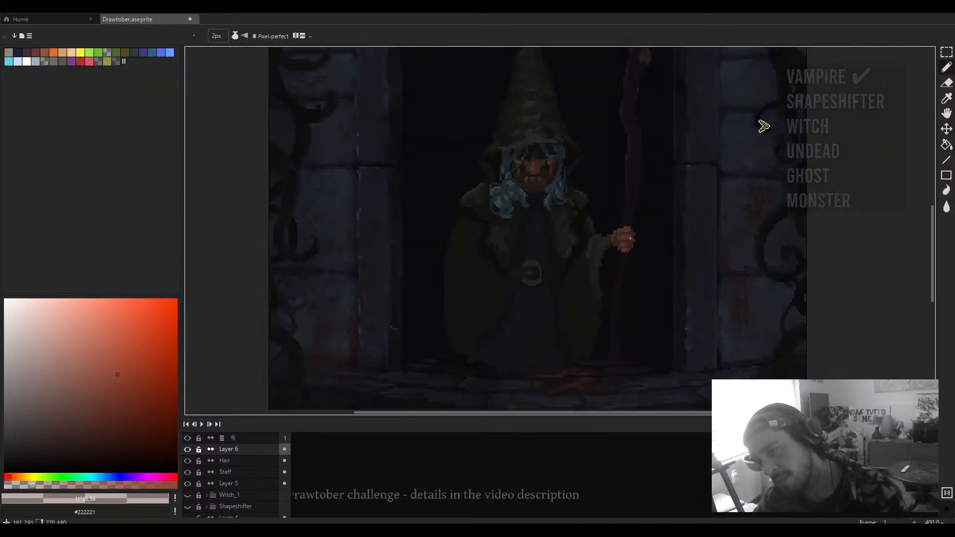
{"action": "scroll", "coordinate": [630, 238], "scroll_direction": "up", "scroll_amount": 4}
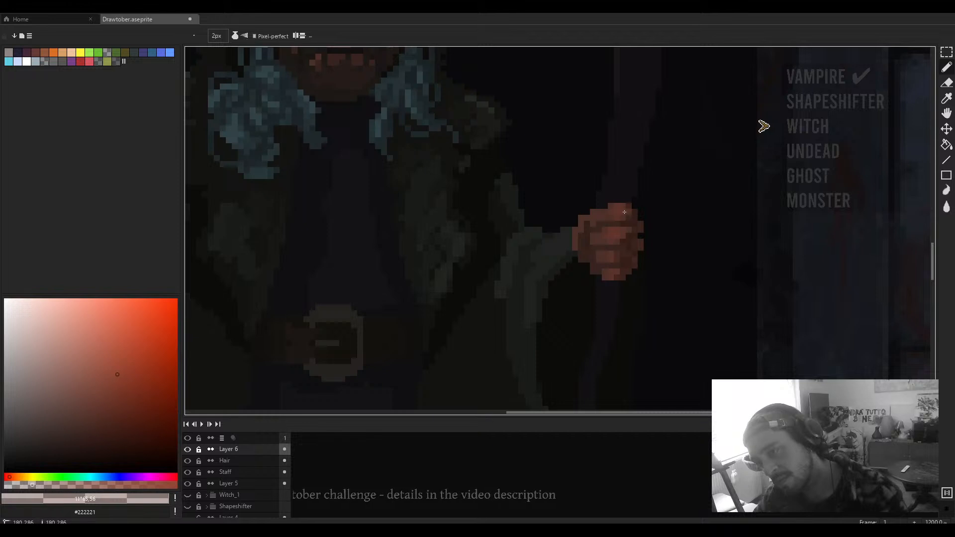
Step: Build up the translucent reddish highlights on the knuckles and lower fingers with a 1 px brush
{"action": "scroll", "coordinate": [625, 212], "scroll_direction": "down", "scroll_amount": 4}
{"action": "scroll", "coordinate": [630, 241], "scroll_direction": "up", "scroll_amount": 4}
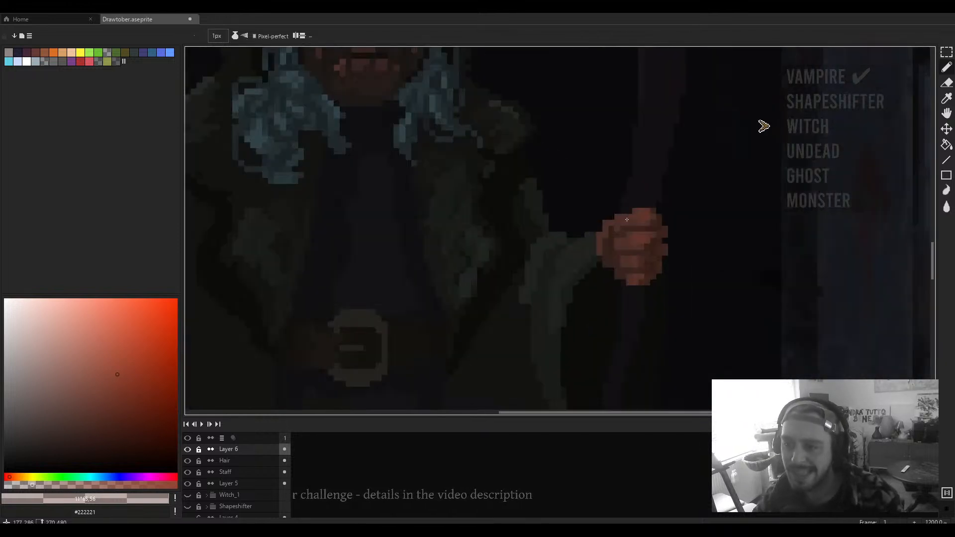
{"action": "scroll", "coordinate": [646, 218], "scroll_direction": "down", "scroll_amount": 4}
{"action": "scroll", "coordinate": [631, 230], "scroll_direction": "up", "scroll_amount": 5}
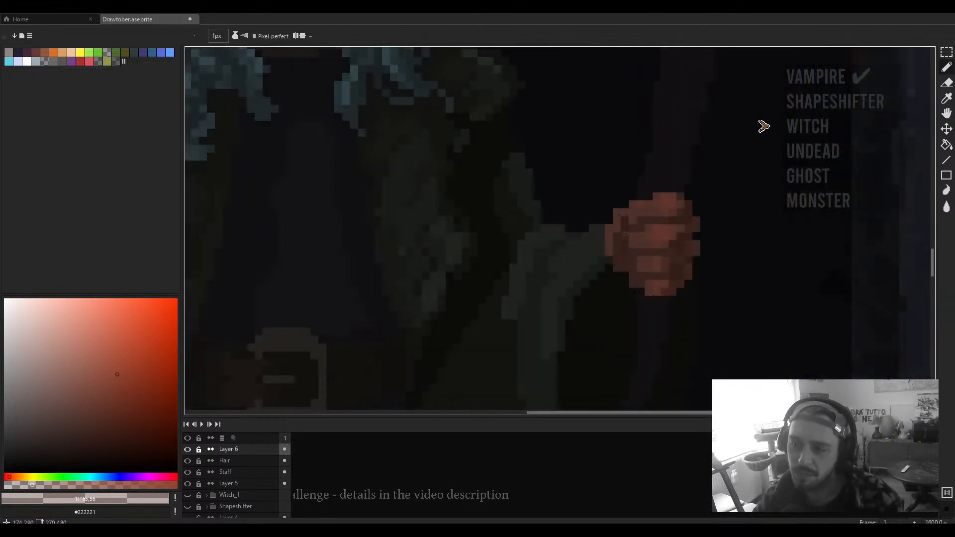
{"action": "scroll", "coordinate": [626, 233], "scroll_direction": "down", "scroll_amount": 4}
{"action": "scroll", "coordinate": [626, 233], "scroll_direction": "up", "scroll_amount": 6}
Step: Separate the thumb from the fingers with sampled #311f1a and erase one pixel from the hand's upper edge above the gap
{"action": "left_click", "coordinate": [613, 222], "text": "alt"}
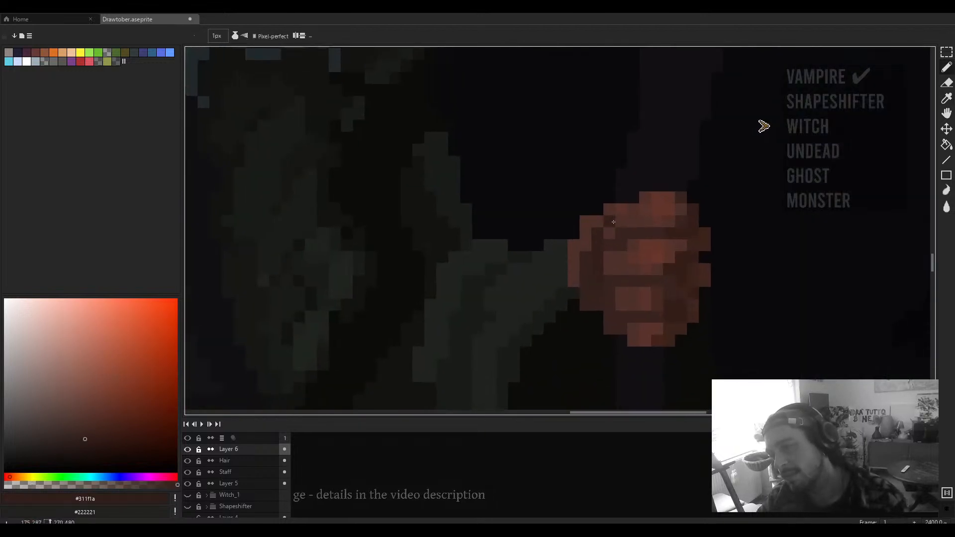
{"action": "scroll", "coordinate": [614, 215], "scroll_direction": "down", "scroll_amount": 4}
{"action": "scroll", "coordinate": [621, 230], "scroll_direction": "up", "scroll_amount": 4}
{"action": "key", "text": "e"}
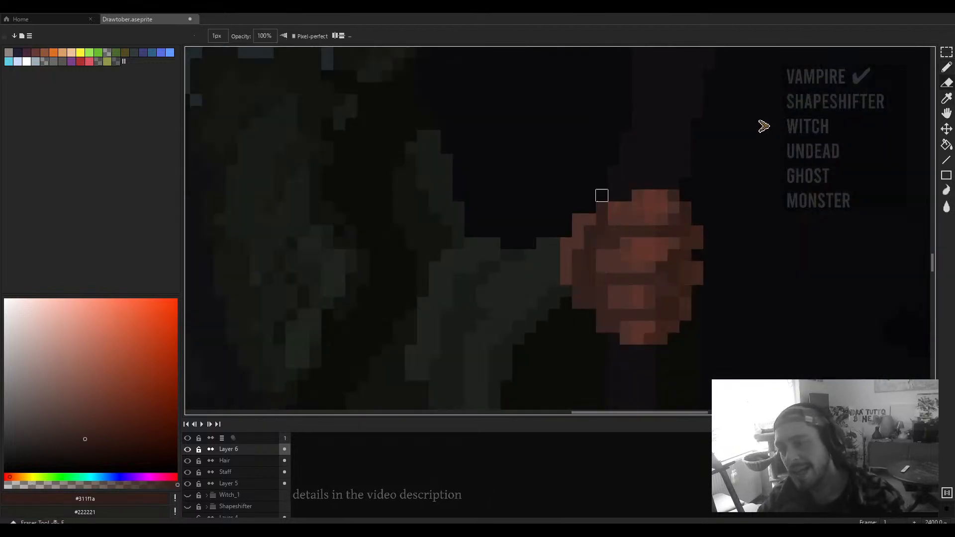
{"action": "key", "text": "b"}
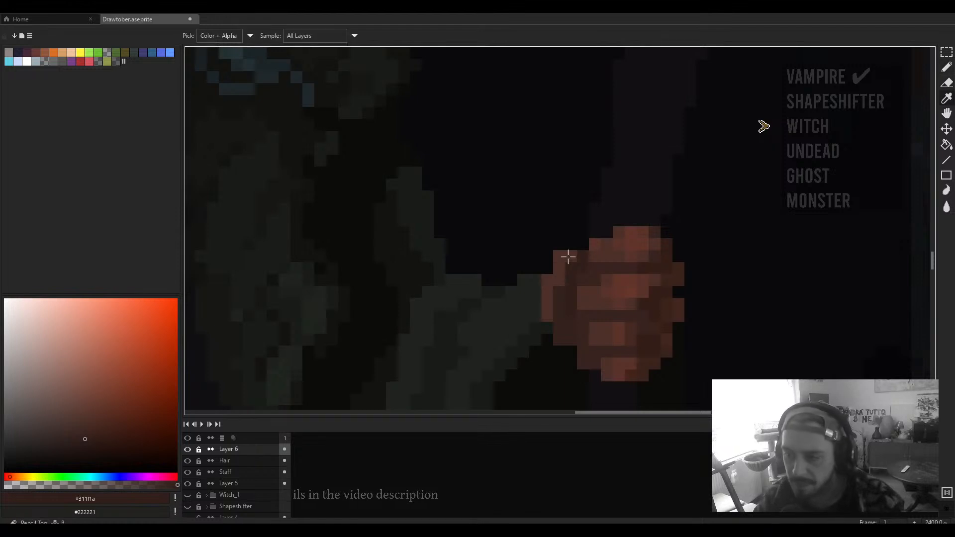
Step: Raise the thumb's upper edge with sampled #4d3029 using the 1 px pencil and sample the darker #34221d for its shading
{"action": "left_click", "coordinate": [568, 257], "text": "alt"}
{"action": "mouse_move", "coordinate": [547, 269]}
{"action": "left_mouse_down"}
{"action": "mouse_move", "coordinate": [548, 256]}
{"action": "mouse_move", "coordinate": [569, 245]}
{"action": "left_mouse_up"}
{"action": "scroll", "coordinate": [571, 248], "scroll_direction": "down", "scroll_amount": 5}
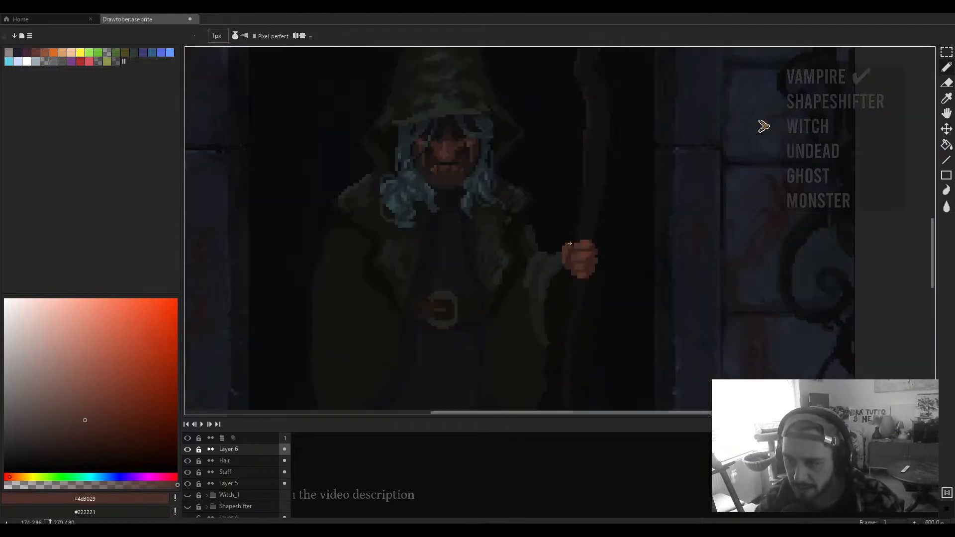
{"action": "scroll", "coordinate": [576, 251], "scroll_direction": "up", "scroll_amount": 4}
{"action": "scroll", "coordinate": [578, 253], "scroll_direction": "up", "scroll_amount": 1}
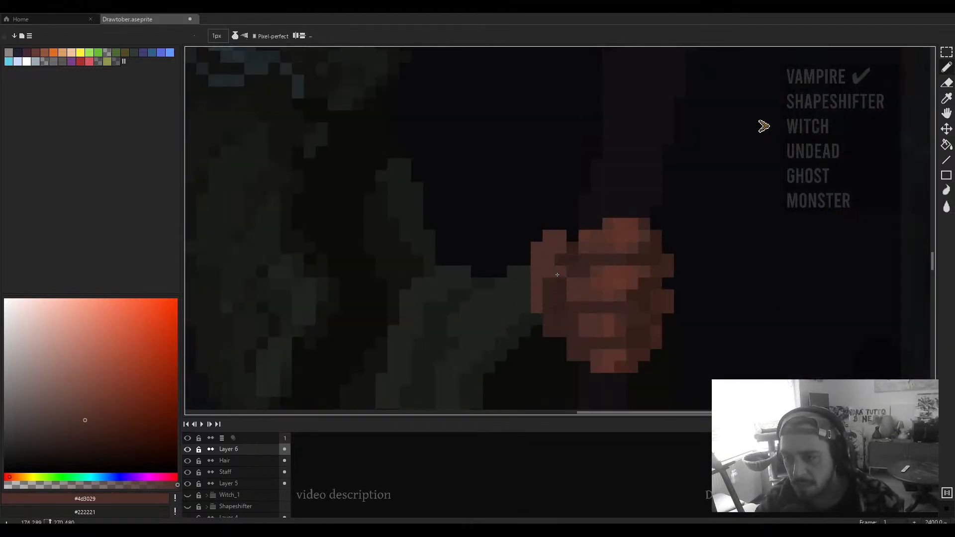
{"action": "mouse_move", "coordinate": [558, 280]}
{"action": "left_mouse_down"}
{"action": "mouse_move", "coordinate": [539, 204]}
{"action": "mouse_move", "coordinate": [518, 232]}
{"action": "left_mouse_up"}
{"action": "left_click", "coordinate": [538, 232], "text": "alt"}
{"action": "key", "text": "e"}
{"action": "scroll", "coordinate": [531, 229], "scroll_direction": "down", "scroll_amount": 4}
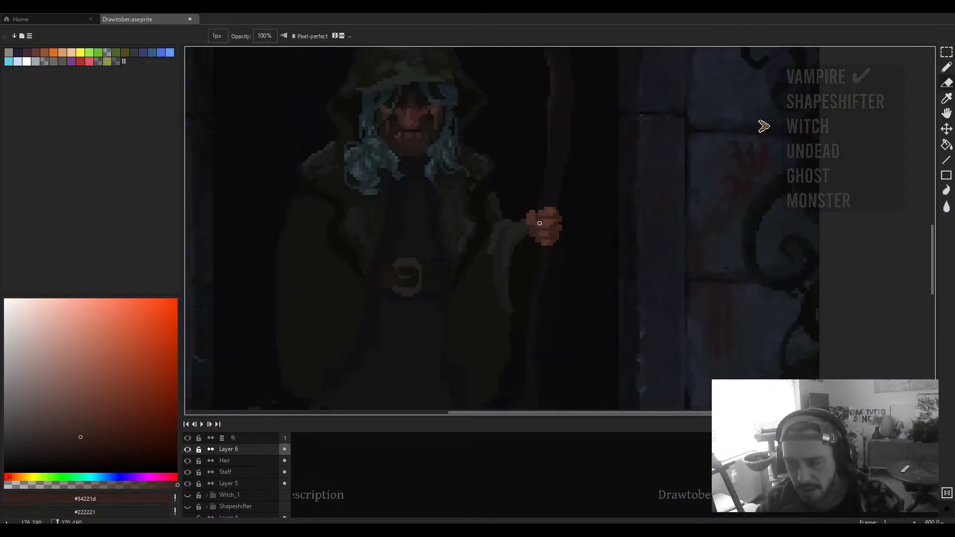
{"action": "key", "text": "b"}
{"action": "scroll", "coordinate": [530, 229], "scroll_direction": "up", "scroll_amount": 4}
Step: Paint a pale grey-brown fingernail on the tip of the witch's thumb with the 1 px pencil
{"action": "left_click_drag", "start_coordinate": [373, 155], "coordinate": [585, 291]}
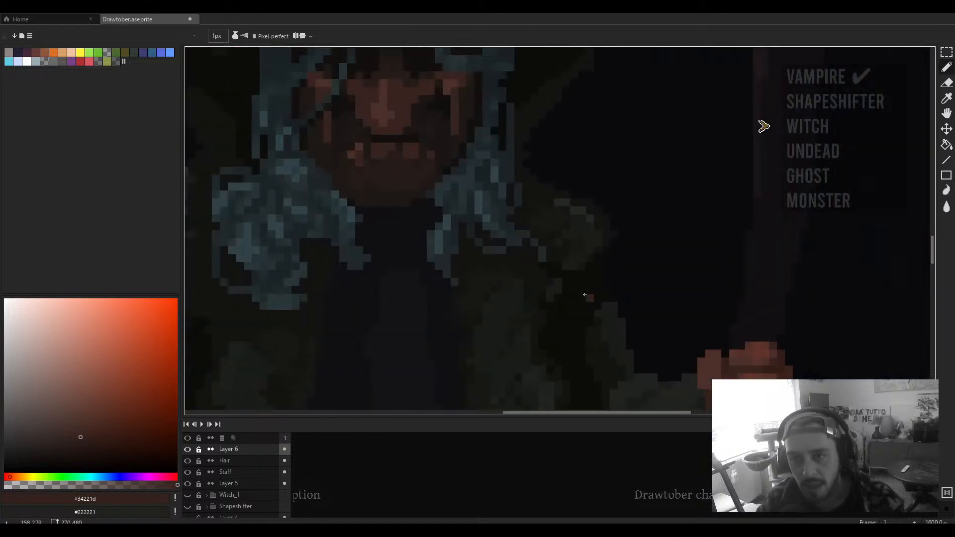
{"action": "scroll", "coordinate": [545, 264], "scroll_direction": "down", "scroll_amount": 1}
{"action": "left_click_drag", "start_coordinate": [48, 415], "coordinate": [30, 403]}
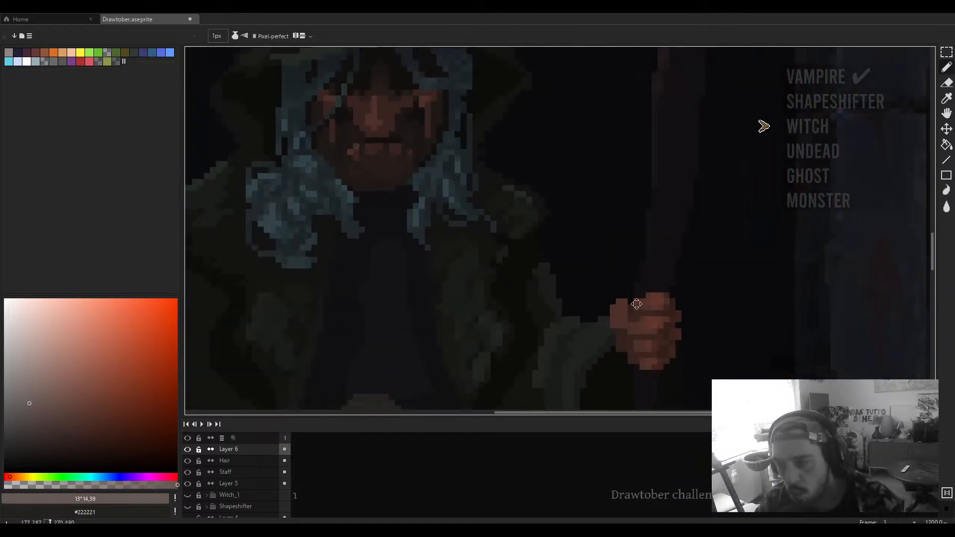
{"action": "scroll", "coordinate": [542, 273], "scroll_direction": "up", "scroll_amount": 3}
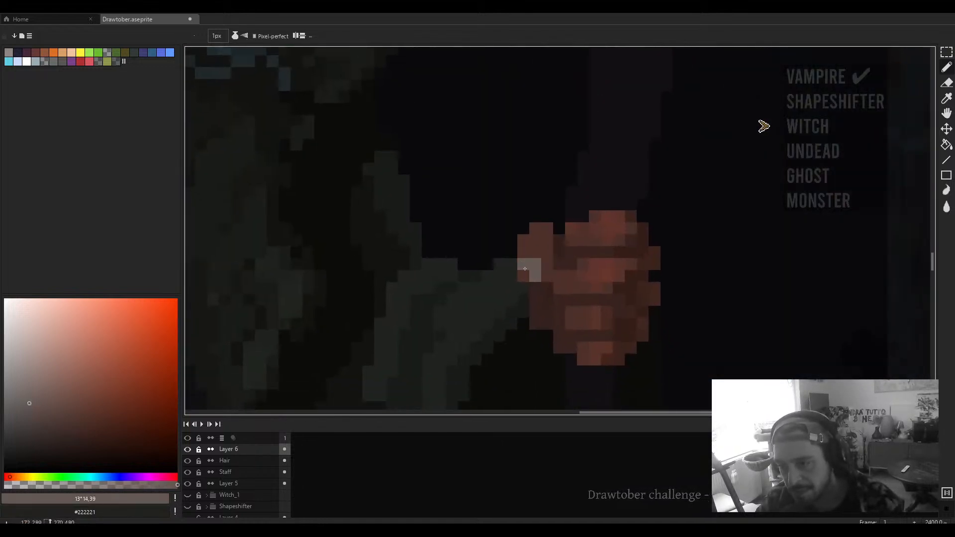
{"action": "scroll", "coordinate": [525, 280], "scroll_direction": "down", "scroll_amount": 8}
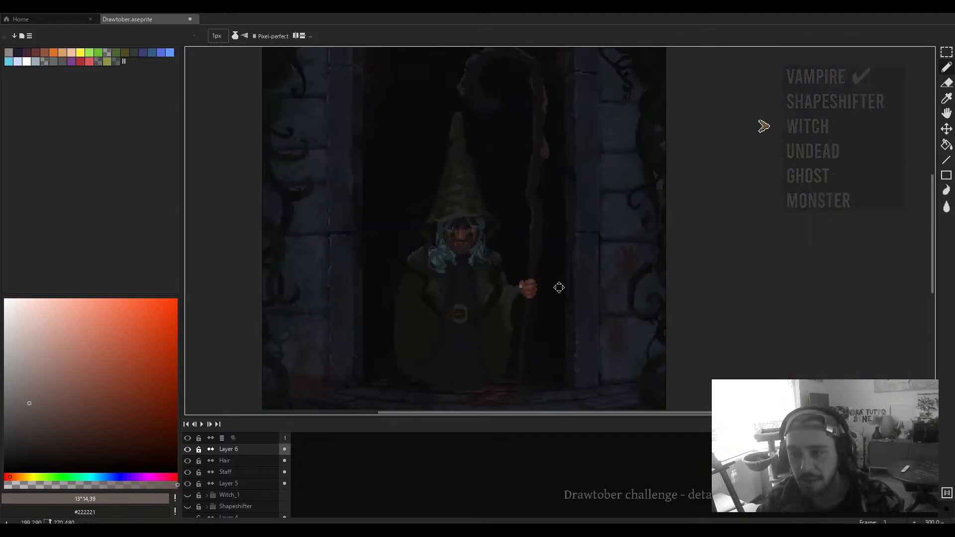
Step: View the scene full screen and paint muted reddish-brown highlights along the staff's edges around the knot below the hook
{"action": "key", "text": "ctrl+f"}
{"action": "left_click_drag", "start_coordinate": [544, 282], "coordinate": [625, 228]}
{"action": "key", "text": "ctrl+f"}
{"action": "scroll", "coordinate": [559, 225], "scroll_direction": "up", "scroll_amount": 2}
{"action": "left_click_drag", "start_coordinate": [564, 225], "coordinate": [591, 270]}
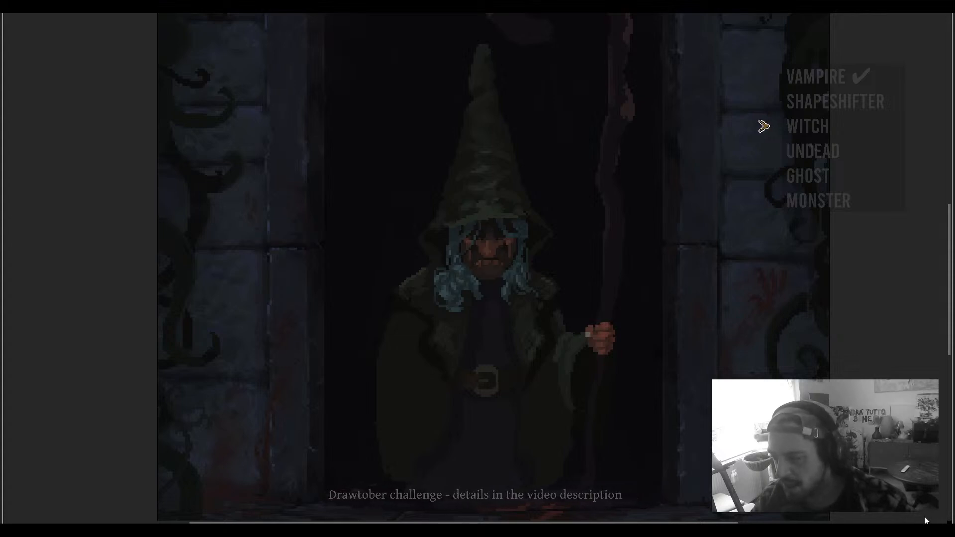
{"action": "scroll", "coordinate": [605, 379], "scroll_direction": "down", "scroll_amount": 3}
{"action": "left_click_drag", "start_coordinate": [609, 341], "coordinate": [552, 314]}
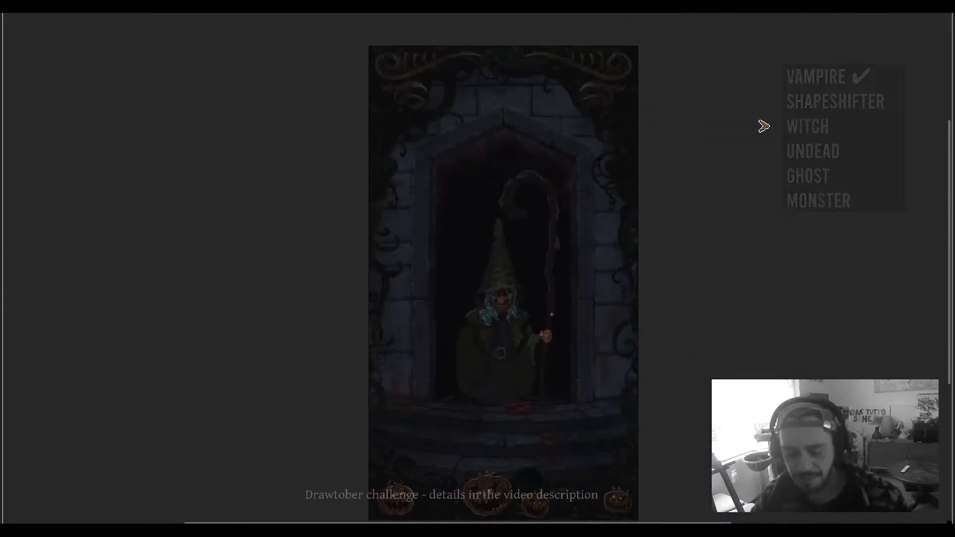
{"action": "scroll", "coordinate": [517, 258], "scroll_direction": "up", "scroll_amount": 4}
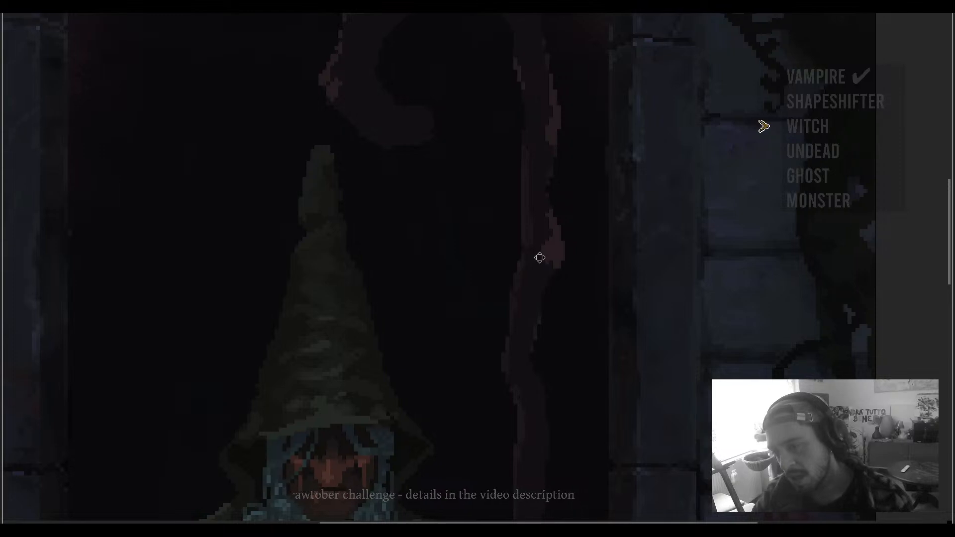
{"action": "scroll", "coordinate": [540, 257], "scroll_direction": "up", "scroll_amount": 2}
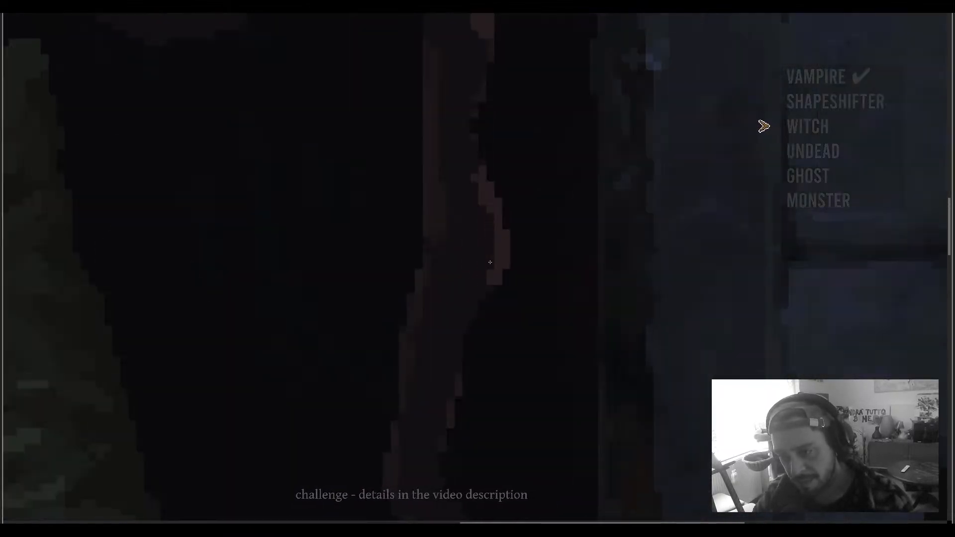
{"action": "left_click_drag", "start_coordinate": [470, 256], "coordinate": [476, 252]}
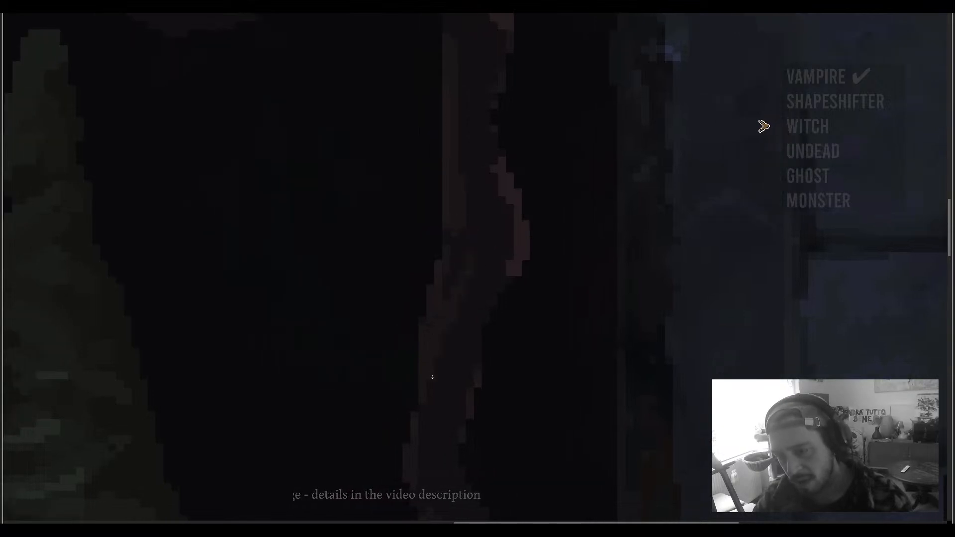
Step: Extend the thin reddish-brown edge highlights down both sides of the staff's shaft towards the hand
{"action": "scroll", "coordinate": [447, 364], "scroll_direction": "down", "scroll_amount": 3}
{"action": "left_click_drag", "start_coordinate": [457, 394], "coordinate": [450, 324]}
{"action": "scroll", "coordinate": [458, 299], "scroll_direction": "up", "scroll_amount": 2}
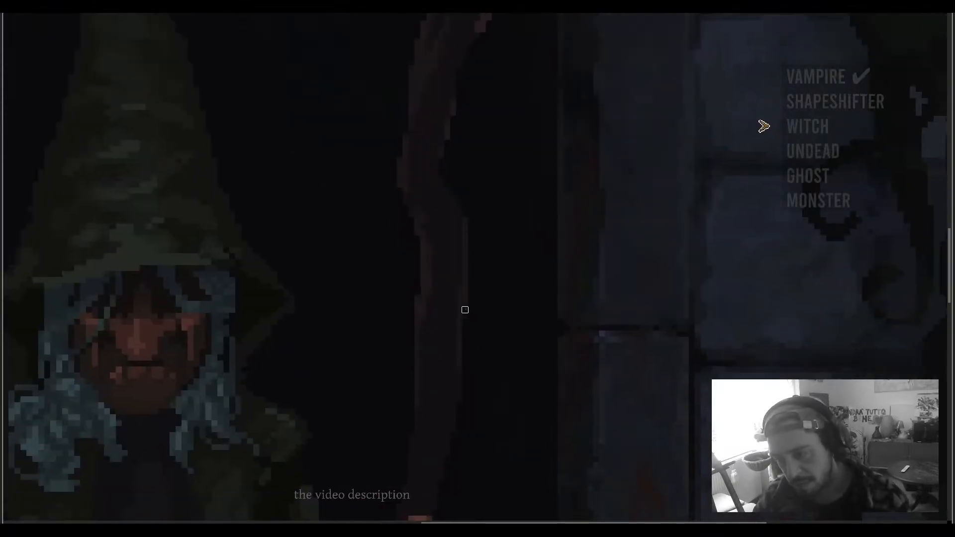
{"action": "scroll", "coordinate": [465, 310], "scroll_direction": "down", "scroll_amount": 3}
{"action": "scroll", "coordinate": [458, 323], "scroll_direction": "up", "scroll_amount": 3}
{"action": "left_click_drag", "start_coordinate": [458, 324], "coordinate": [465, 285]}
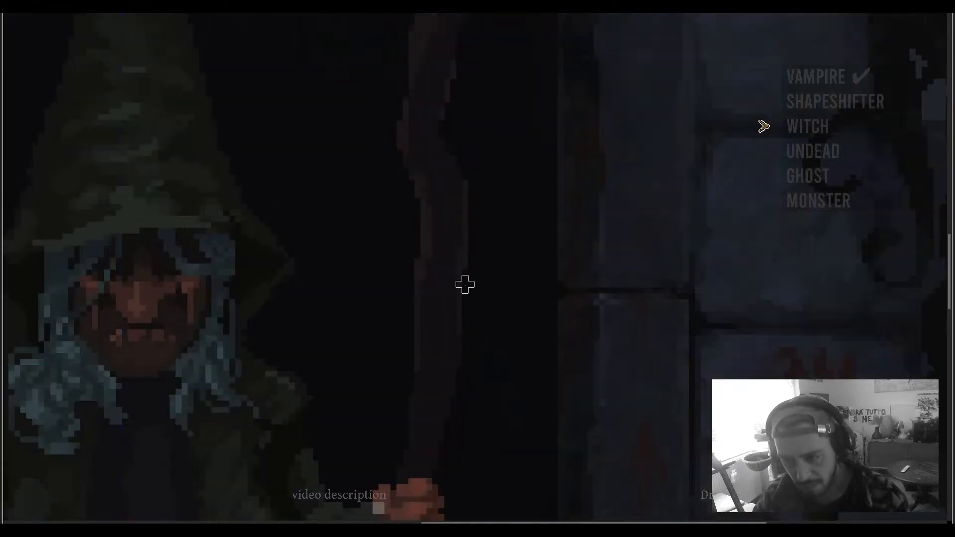
{"action": "scroll", "coordinate": [554, 277], "scroll_direction": "down", "scroll_amount": 2}
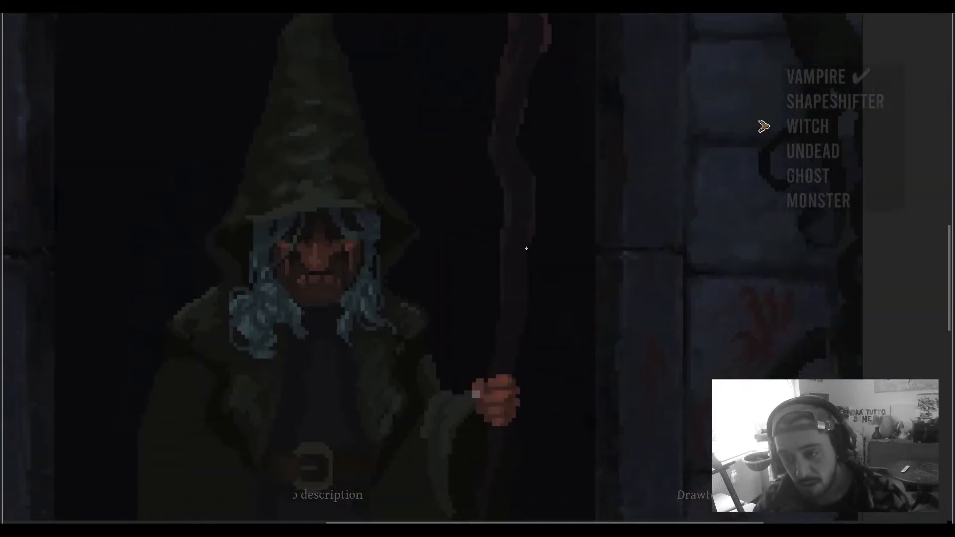
{"action": "scroll", "coordinate": [520, 267], "scroll_direction": "down", "scroll_amount": 2}
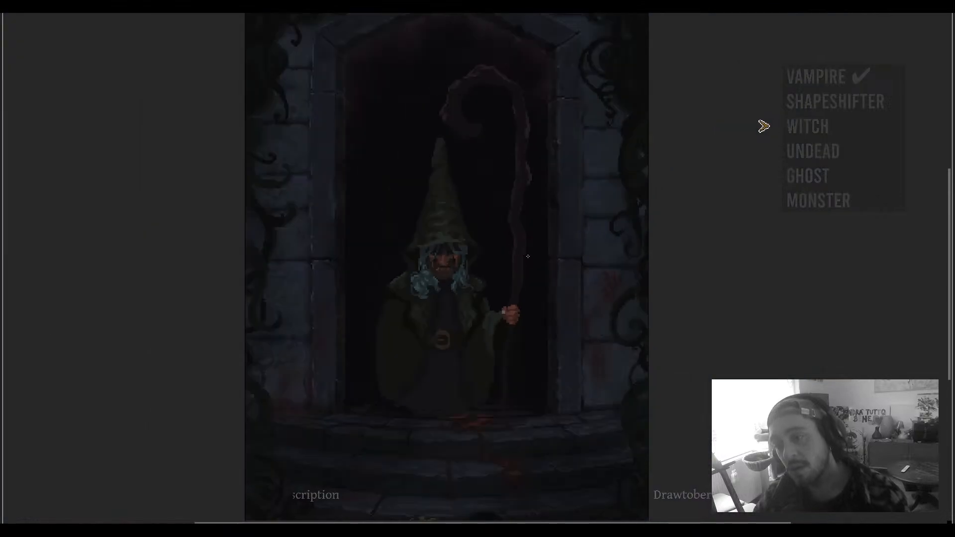
Step: Refine the edge highlights on the upper shaft, from the knot up to the inner bend of the staff's hook
{"action": "scroll", "coordinate": [519, 233], "scroll_direction": "up", "scroll_amount": 4}
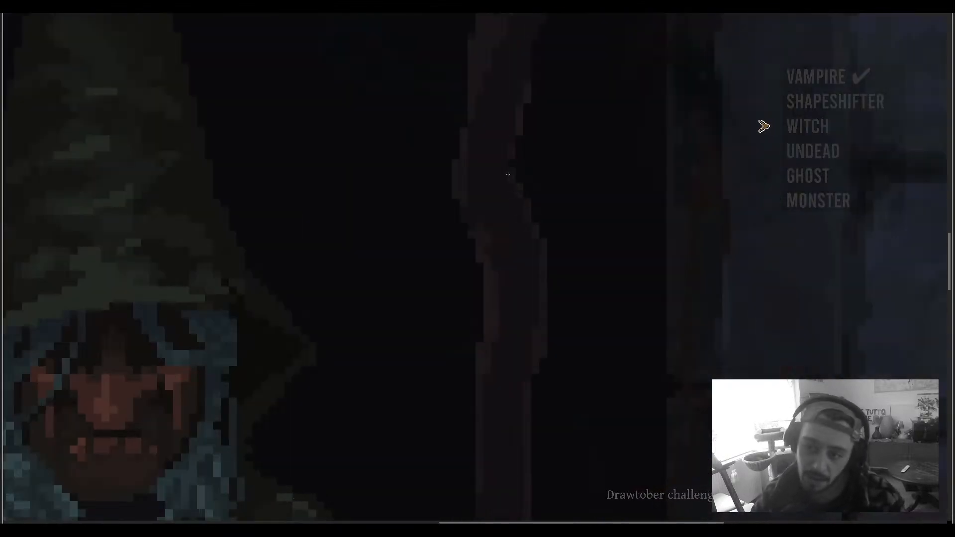
{"action": "scroll", "coordinate": [508, 175], "scroll_direction": "down", "scroll_amount": 3}
{"action": "scroll", "coordinate": [519, 170], "scroll_direction": "up", "scroll_amount": 3}
{"action": "scroll", "coordinate": [508, 163], "scroll_direction": "down", "scroll_amount": 3}
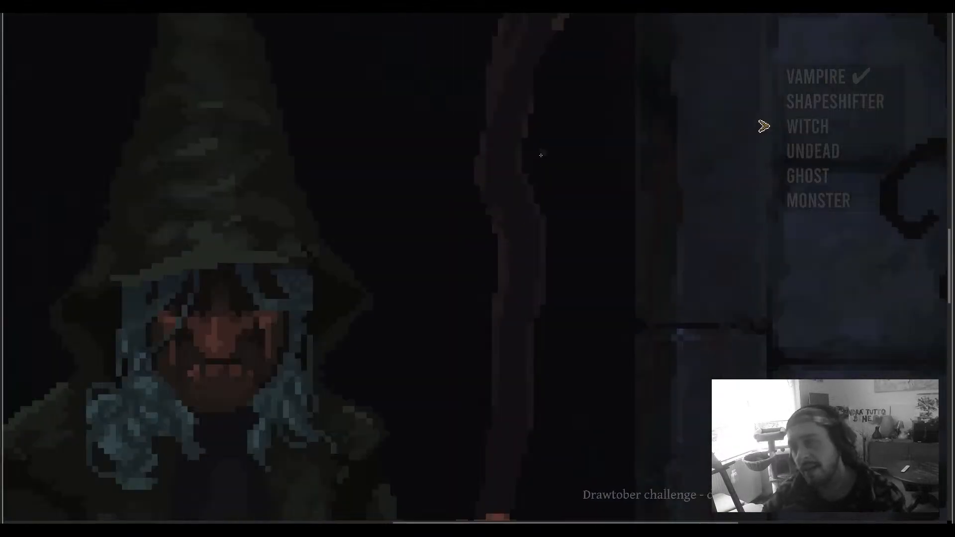
{"action": "scroll", "coordinate": [525, 237], "scroll_direction": "up", "scroll_amount": 3}
{"action": "scroll", "coordinate": [579, 176], "scroll_direction": "up", "scroll_amount": 3}
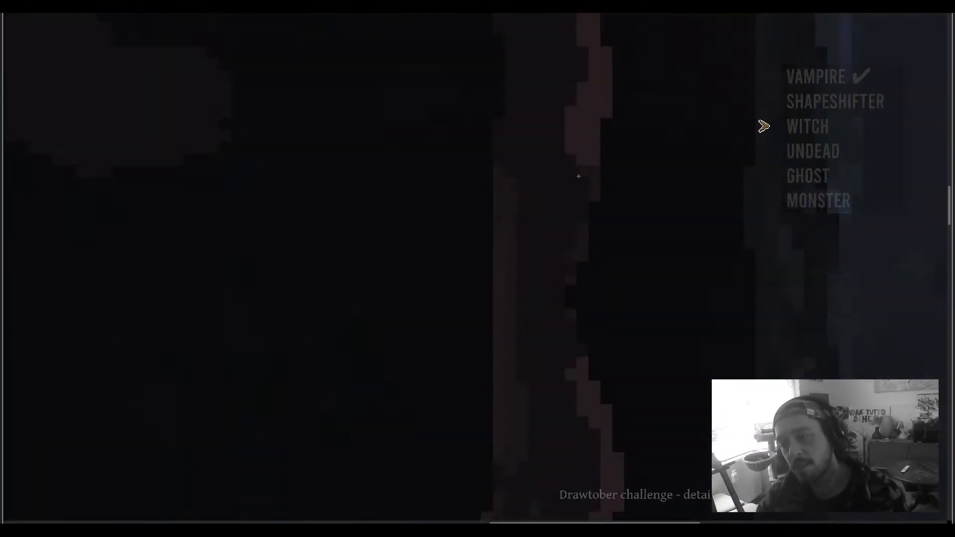
{"action": "left_click", "coordinate": [586, 89]}
{"action": "left_click_drag", "start_coordinate": [583, 127], "coordinate": [569, 291]}
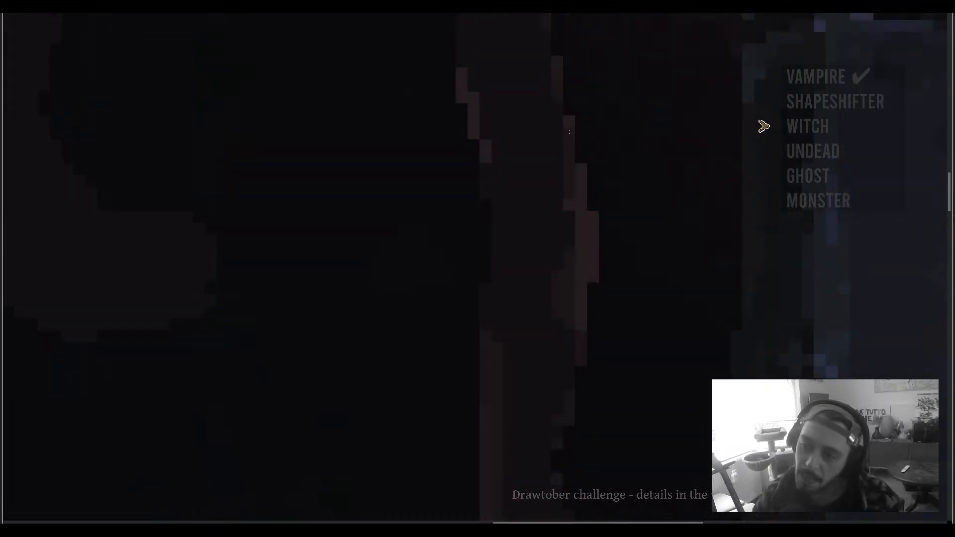
{"action": "scroll", "coordinate": [579, 286], "scroll_direction": "down", "scroll_amount": 3}
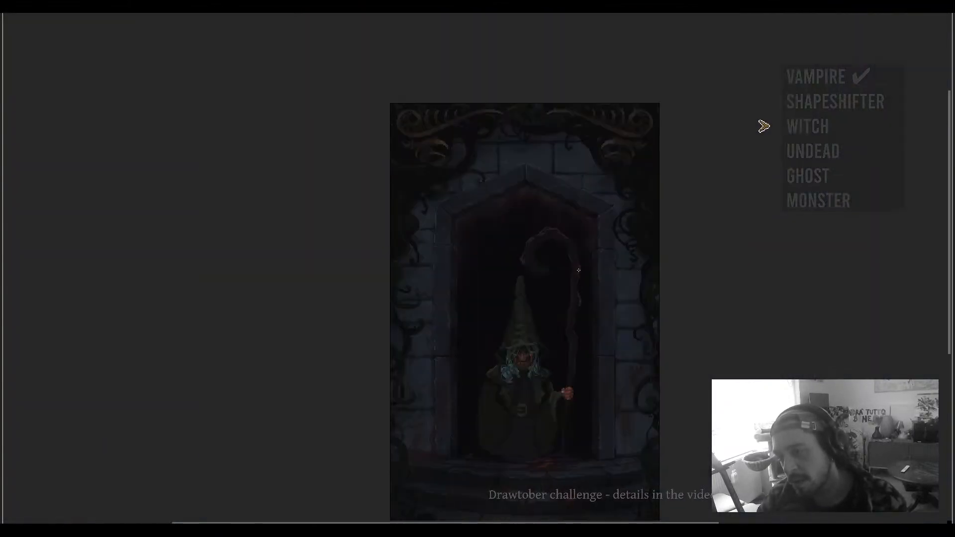
{"action": "scroll", "coordinate": [572, 264], "scroll_direction": "up", "scroll_amount": 3}
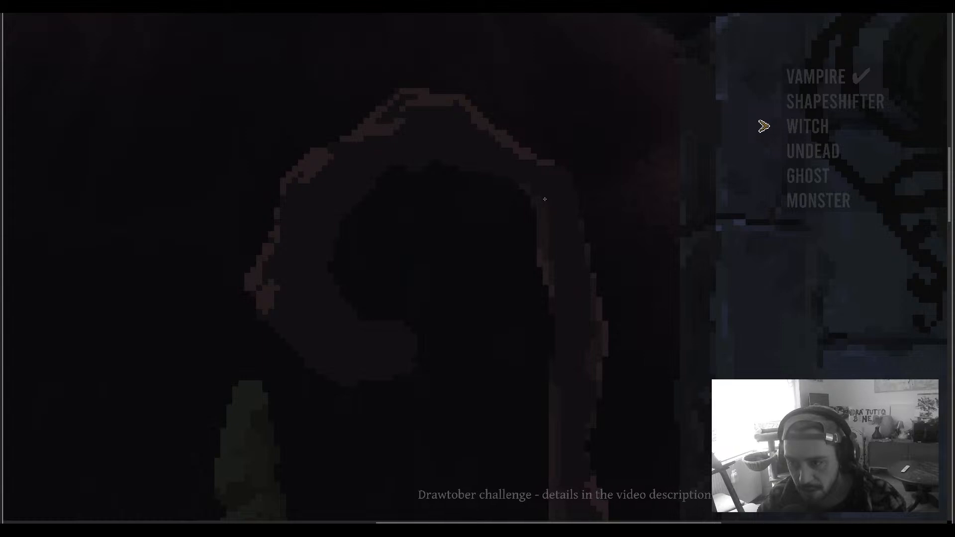
Step: Highlight the inner edge and upper tip of the staff's curled end in the muted reddish brown
{"action": "scroll", "coordinate": [530, 188], "scroll_direction": "down", "scroll_amount": 5}
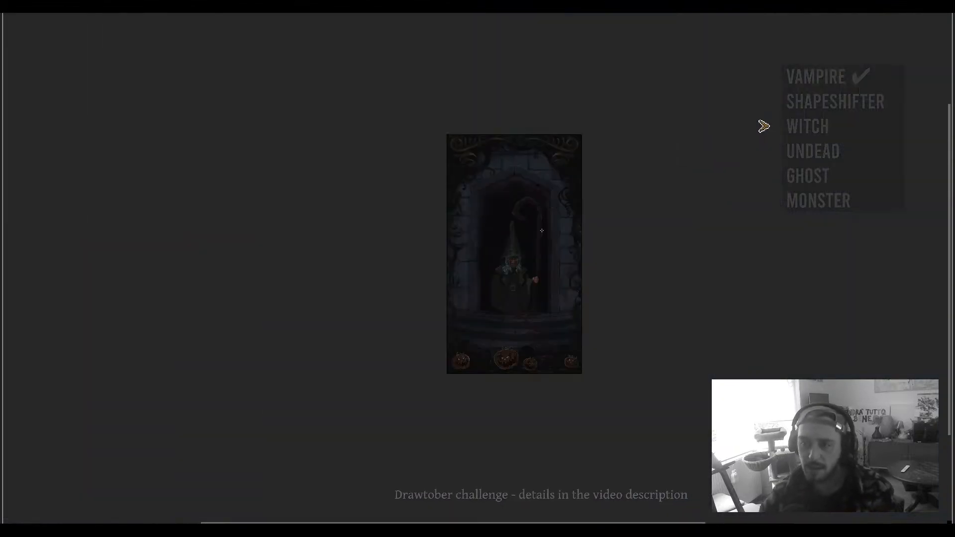
{"action": "scroll", "coordinate": [541, 263], "scroll_direction": "up", "scroll_amount": 5}
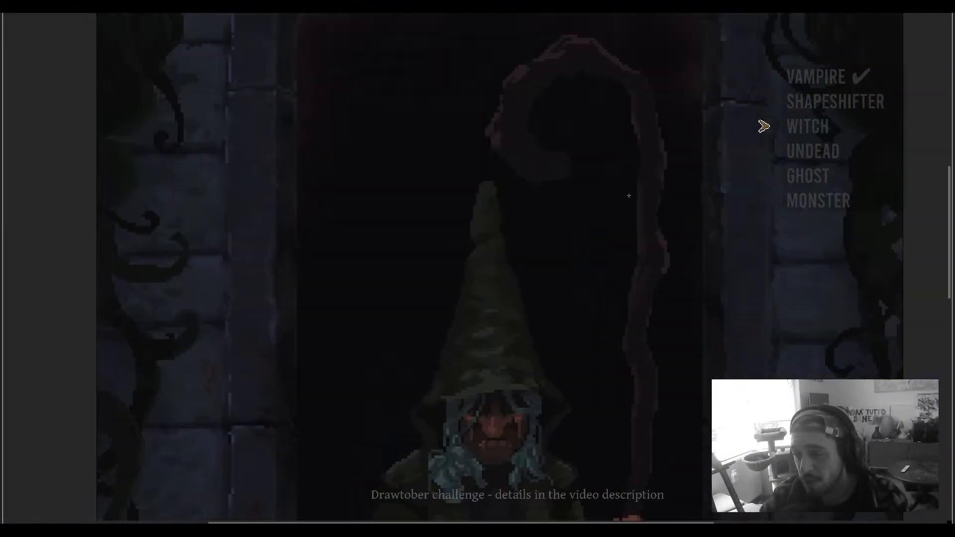
{"action": "scroll", "coordinate": [561, 221], "scroll_direction": "up", "scroll_amount": 3}
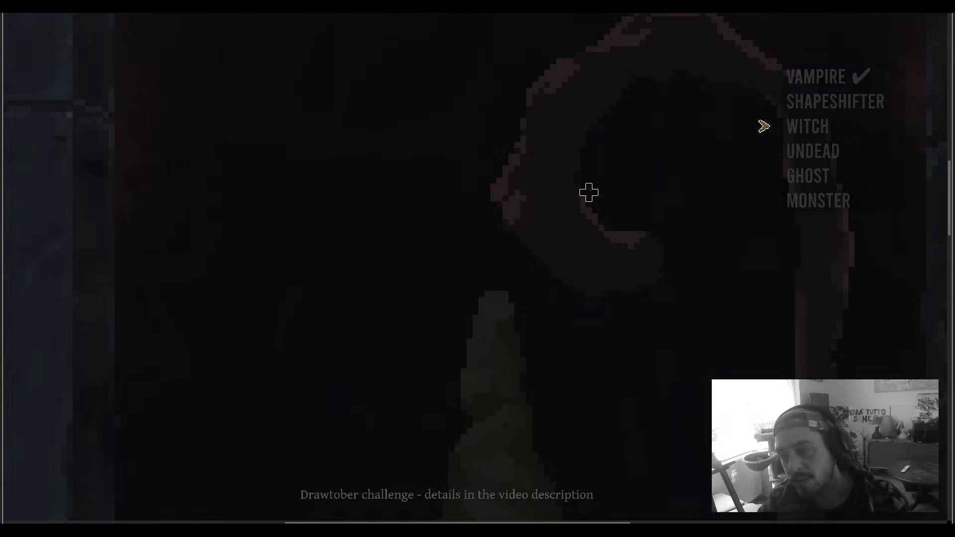
{"action": "left_click_drag", "start_coordinate": [613, 191], "coordinate": [592, 240]}
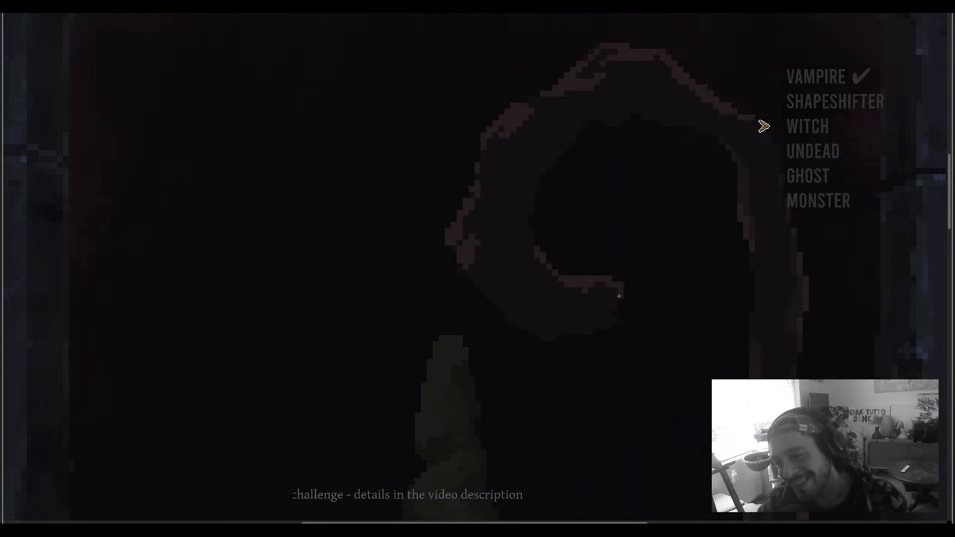
{"action": "scroll", "coordinate": [620, 297], "scroll_direction": "down", "scroll_amount": 5}
{"action": "left_click_drag", "start_coordinate": [596, 269], "coordinate": [485, 297]}
{"action": "scroll", "coordinate": [483, 298], "scroll_direction": "up", "scroll_amount": 5}
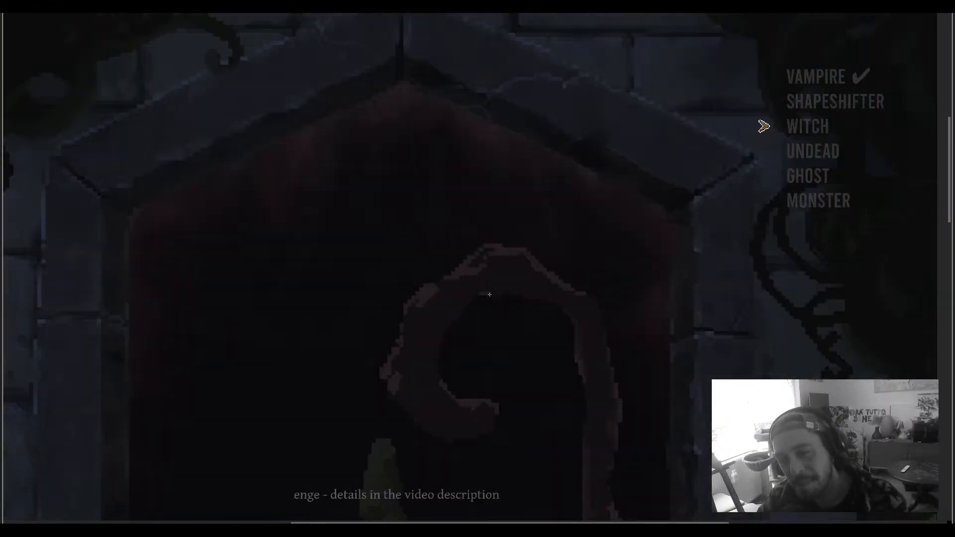
Step: Paint short, separated reddish-brown highlight strokes along the underside of the arch of the staff's hook
{"action": "key", "text": "ctrl+d"}
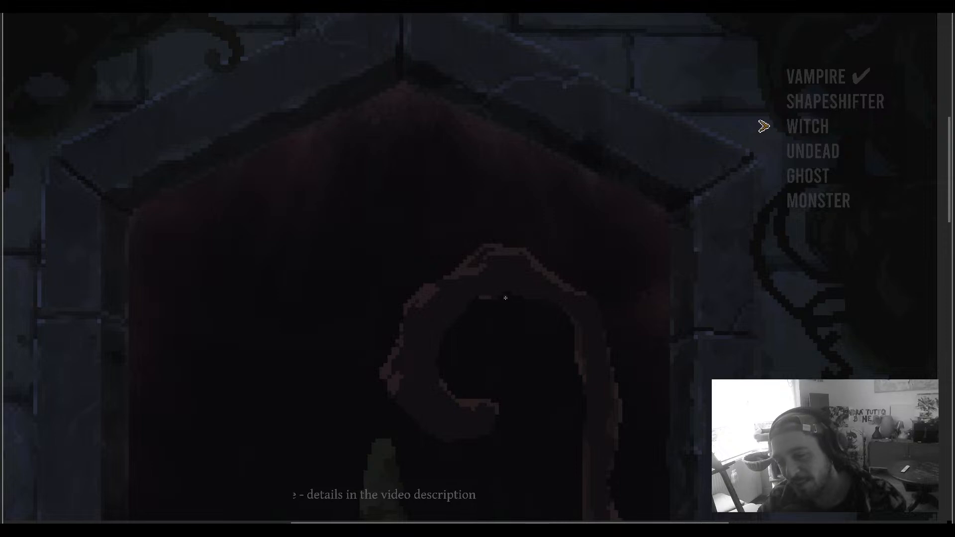
{"action": "scroll", "coordinate": [506, 297], "scroll_direction": "up", "scroll_amount": 2}
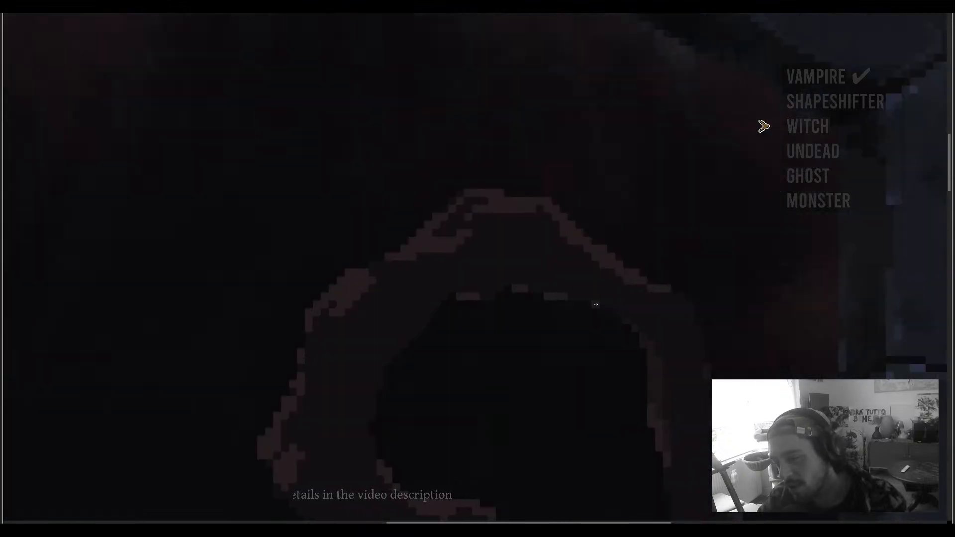
{"action": "scroll", "coordinate": [596, 305], "scroll_direction": "down", "scroll_amount": 5}
{"action": "scroll", "coordinate": [585, 247], "scroll_direction": "up", "scroll_amount": 5}
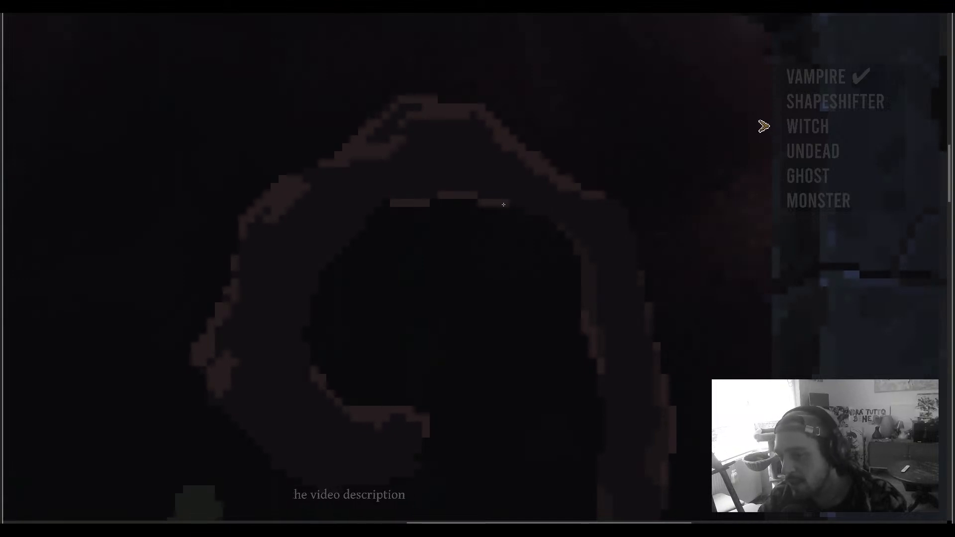
{"action": "scroll", "coordinate": [487, 209], "scroll_direction": "down", "scroll_amount": 4}
{"action": "scroll", "coordinate": [503, 205], "scroll_direction": "up", "scroll_amount": 4}
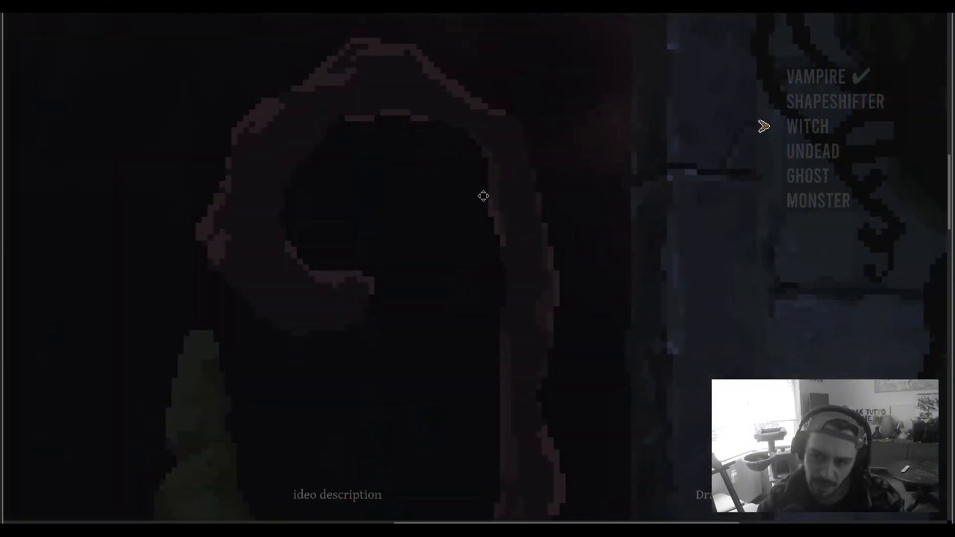
{"action": "scroll", "coordinate": [510, 260], "scroll_direction": "up", "scroll_amount": 2}
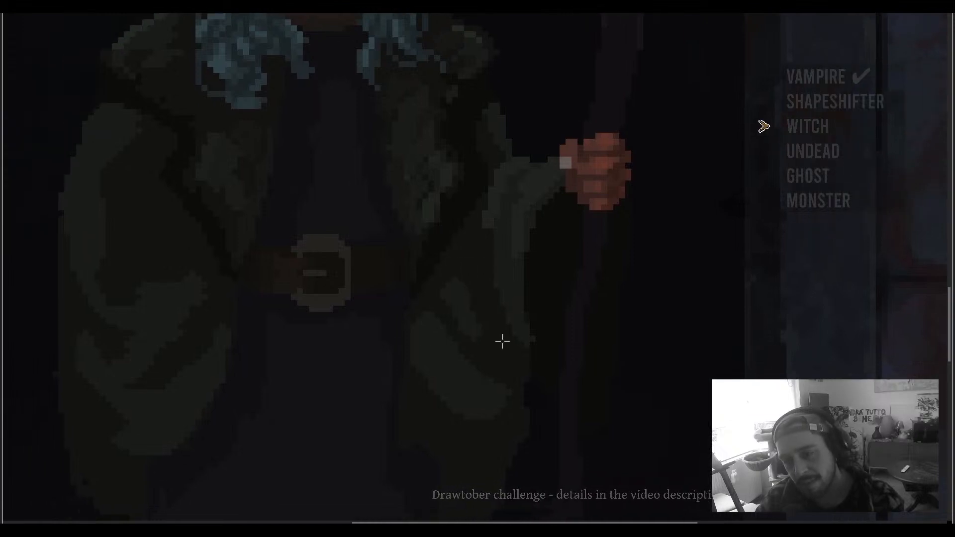
Step: Darken the light cloak folds beneath the staff hand by filling them with sampled #131312 at reduced opacity
{"action": "key", "text": "Tab"}
{"action": "left_click", "coordinate": [468, 350]}
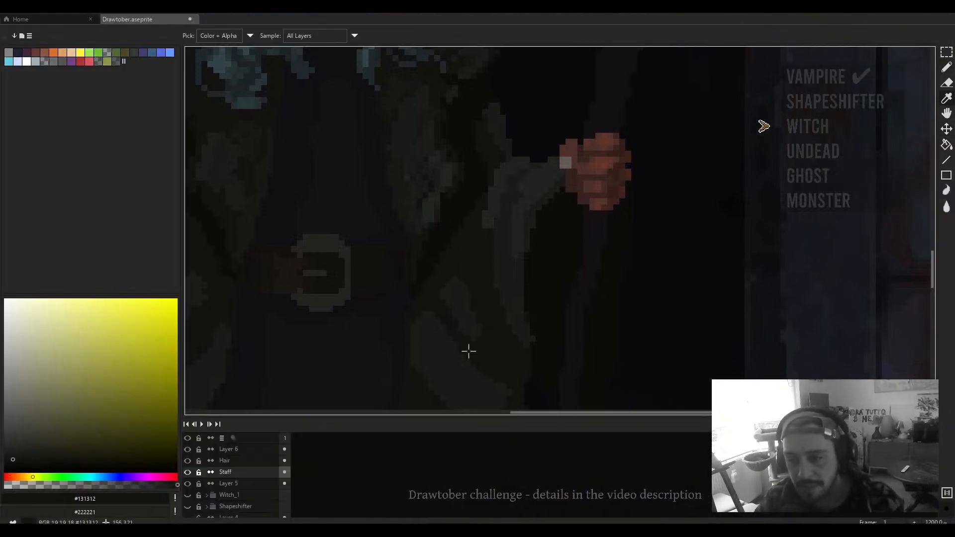
{"action": "left_click", "coordinate": [505, 297]}
{"action": "left_click", "coordinate": [488, 309], "text": "alt"}
{"action": "left_click", "coordinate": [74, 485]}
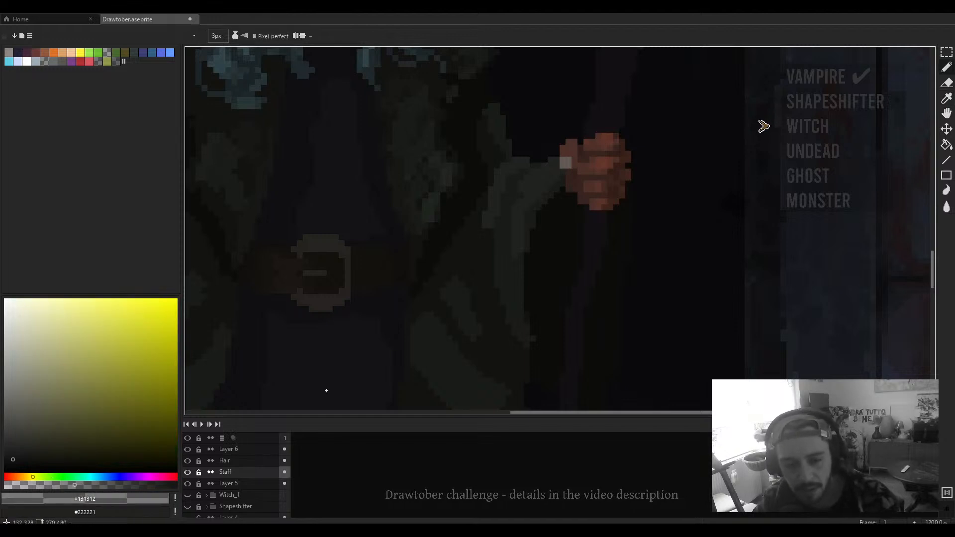
{"action": "left_click_drag", "start_coordinate": [451, 309], "coordinate": [465, 256]}
{"action": "key", "text": "g"}
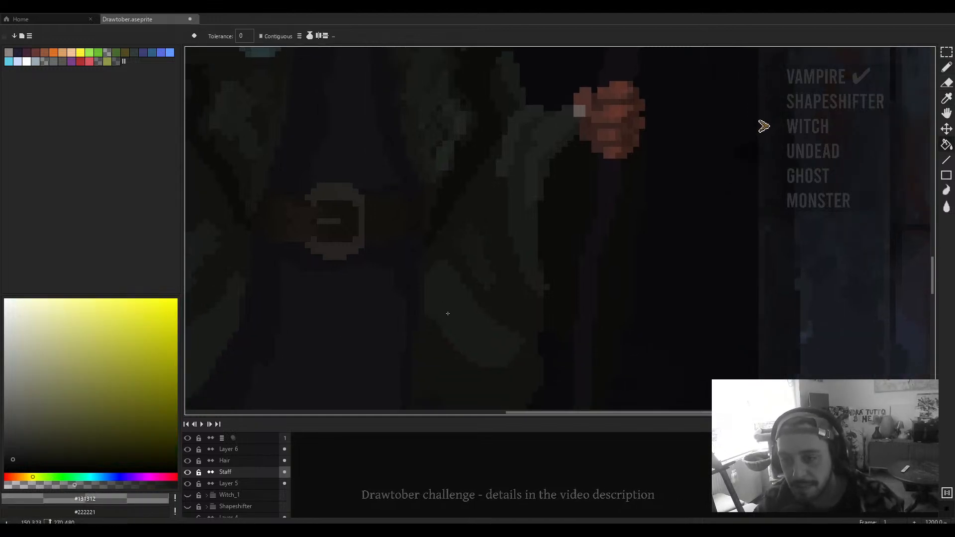
{"action": "scroll", "coordinate": [490, 301], "scroll_direction": "down", "scroll_amount": 6}
{"action": "scroll", "coordinate": [491, 301], "scroll_direction": "up", "scroll_amount": 5}
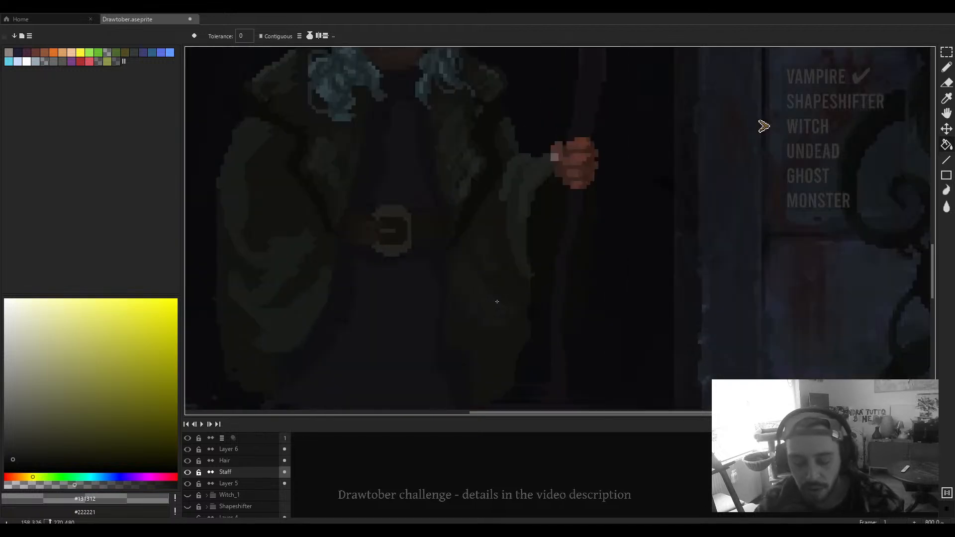
Step: Paint further folds on the lower part of the cloak beside the staff with sampled #161615 and a 3 px brush
{"action": "key", "text": "b"}
{"action": "left_click", "coordinate": [485, 309], "text": "alt"}
{"action": "left_click_drag", "start_coordinate": [485, 309], "coordinate": [486, 267]}
{"action": "scroll", "coordinate": [454, 245], "scroll_direction": "up", "scroll_amount": 3}
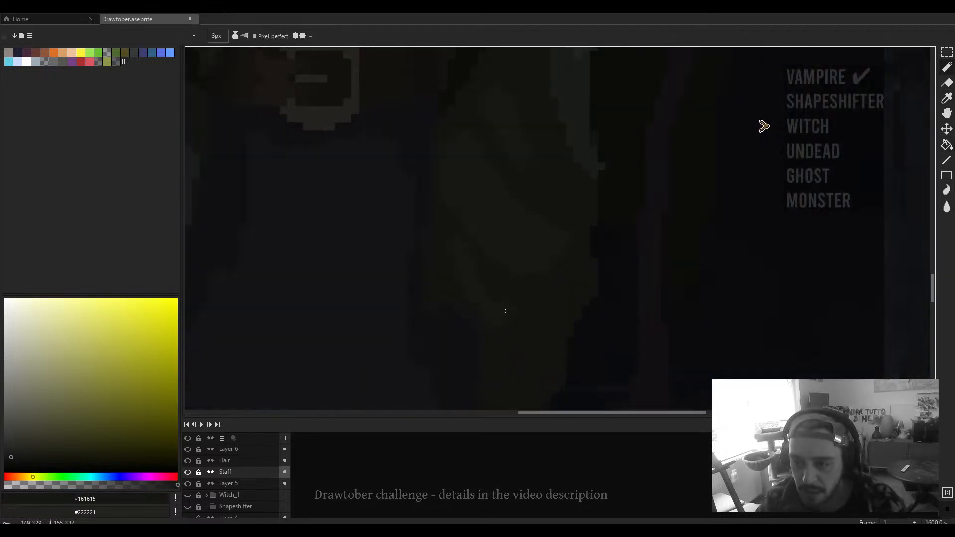
{"action": "mouse_move", "coordinate": [488, 324]}
{"action": "left_mouse_down"}
{"action": "mouse_move", "coordinate": [511, 339]}
{"action": "mouse_move", "coordinate": [495, 257]}
{"action": "left_mouse_up"}
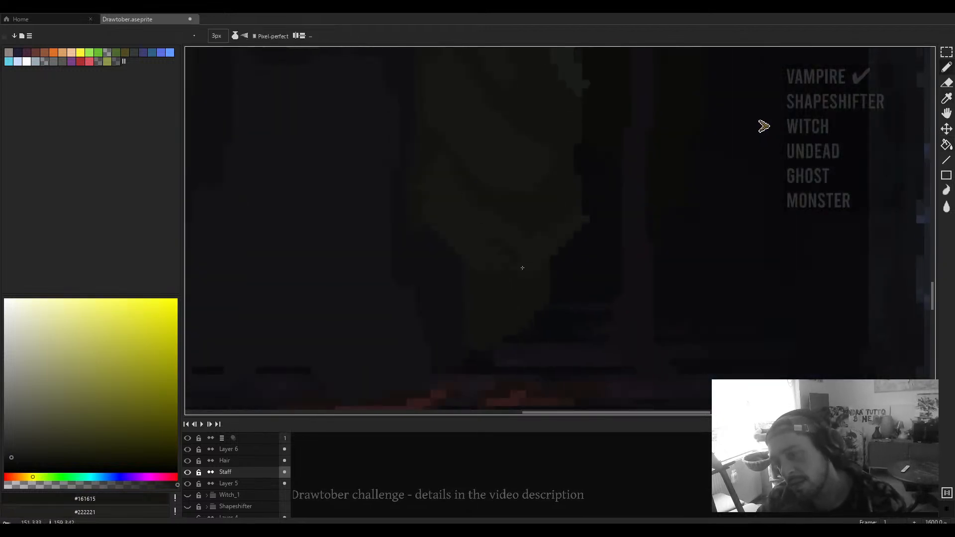
Step: Examine the folds on the lower cloak beside the staff, both up close and against the whole figure
{"action": "scroll", "coordinate": [492, 254], "scroll_direction": "down", "scroll_amount": 3}
{"action": "scroll", "coordinate": [527, 264], "scroll_direction": "up", "scroll_amount": 2}
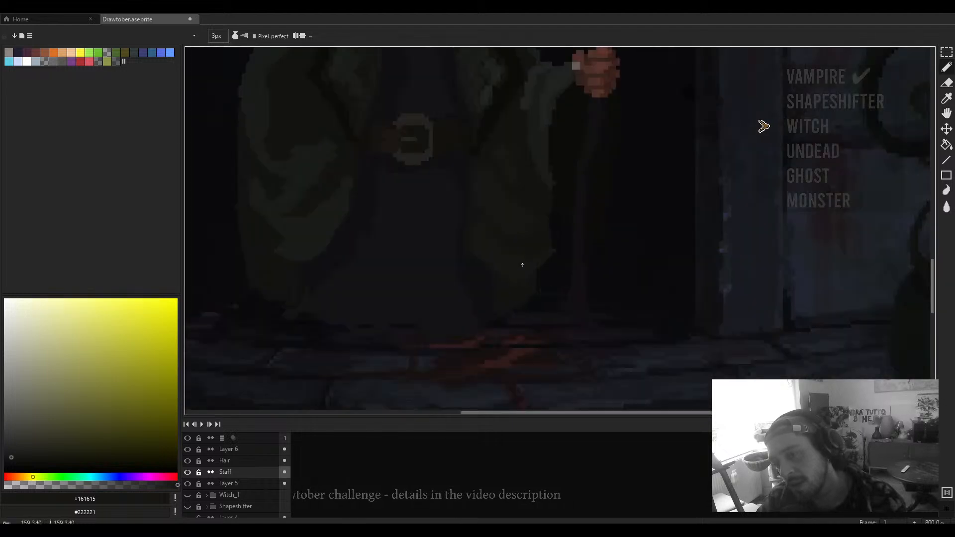
{"action": "scroll", "coordinate": [523, 265], "scroll_direction": "down", "scroll_amount": 3}
{"action": "scroll", "coordinate": [506, 233], "scroll_direction": "up", "scroll_amount": 3}
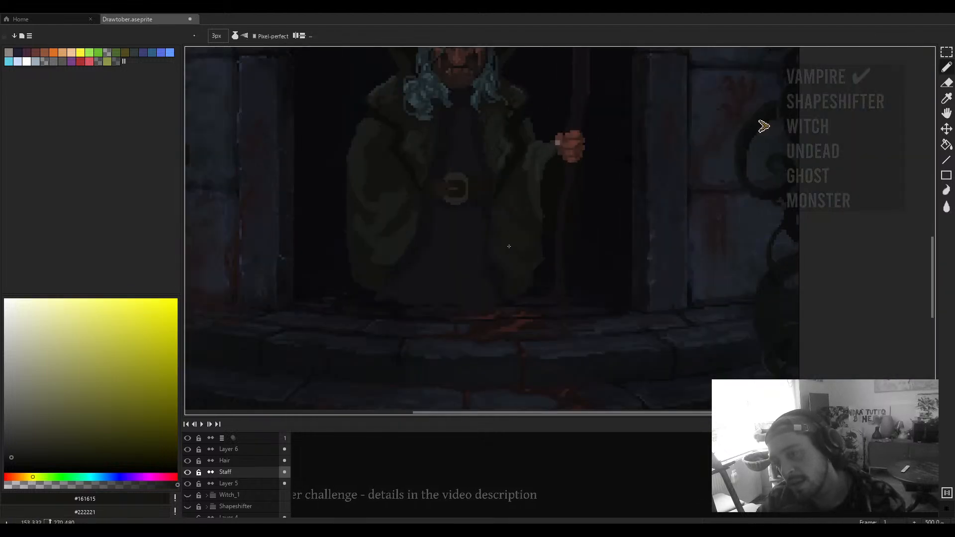
{"action": "scroll", "coordinate": [509, 247], "scroll_direction": "down", "scroll_amount": 3}
{"action": "scroll", "coordinate": [517, 239], "scroll_direction": "up", "scroll_amount": 3}
{"action": "scroll", "coordinate": [520, 236], "scroll_direction": "down", "scroll_amount": 3}
{"action": "scroll", "coordinate": [526, 228], "scroll_direction": "up", "scroll_amount": 3}
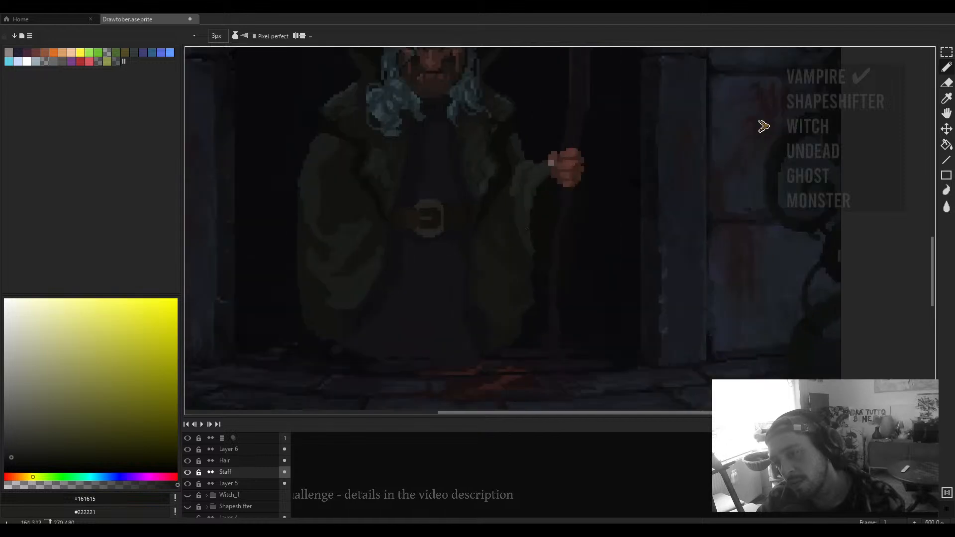
Step: Draw a thin dark crease along the inner edge of the staff arm's sleeve with sampled #0c0c0b and a 1 px brush
{"action": "key", "text": "alt"}
{"action": "left_click", "coordinate": [505, 157], "text": "alt"}
{"action": "scroll", "coordinate": [504, 157], "scroll_direction": "down", "scroll_amount": 3}
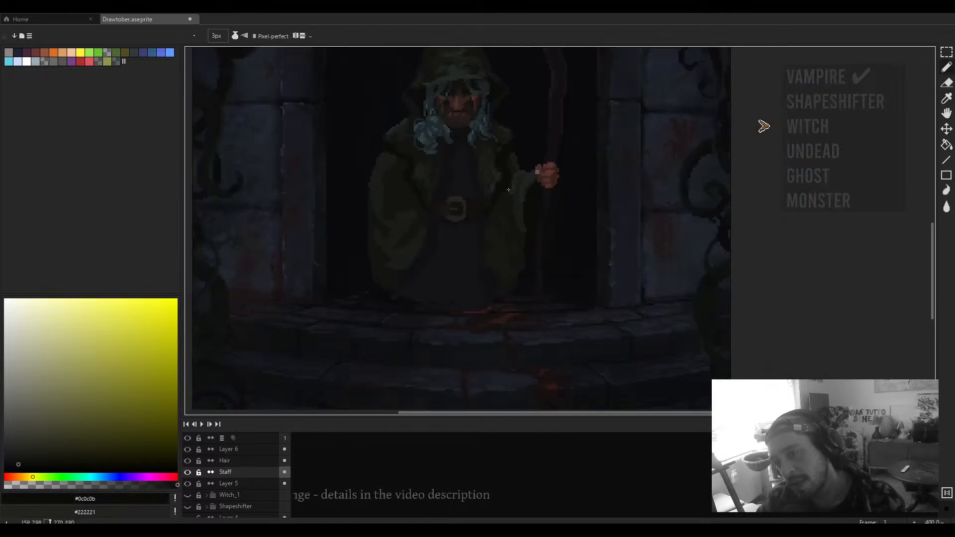
{"action": "scroll", "coordinate": [512, 180], "scroll_direction": "up", "scroll_amount": 3}
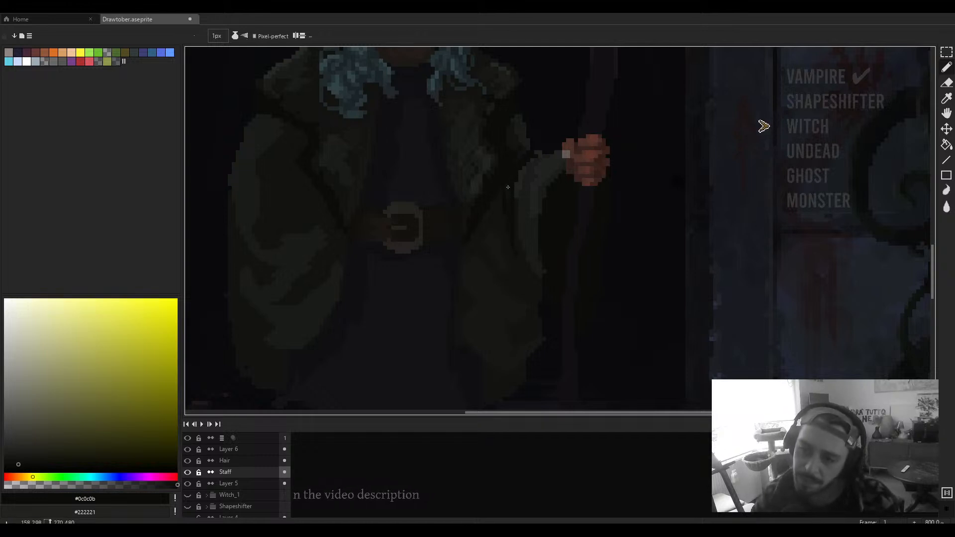
{"action": "scroll", "coordinate": [527, 287], "scroll_direction": "down", "scroll_amount": 3}
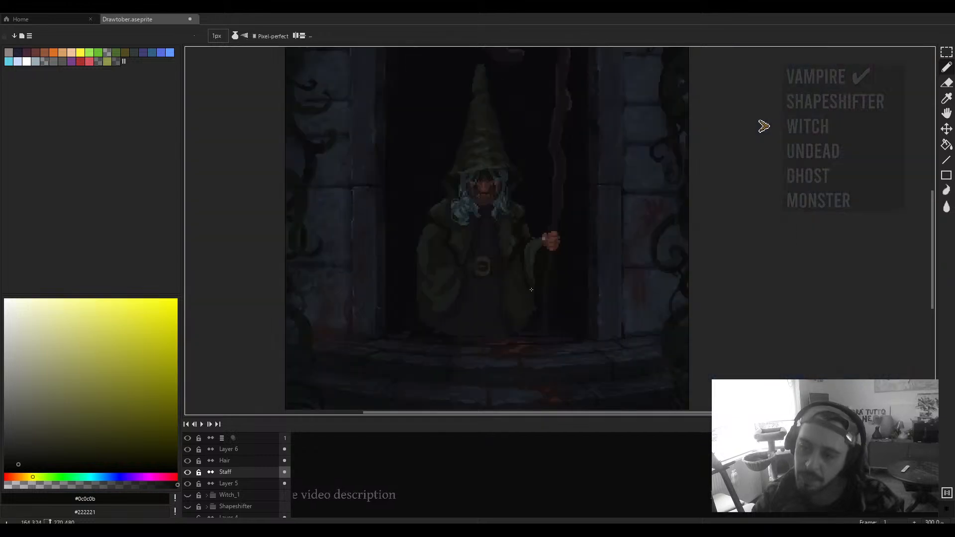
{"action": "scroll", "coordinate": [525, 281], "scroll_direction": "up", "scroll_amount": 2}
Step: Paint the light lower part of the staff arm's sleeve with sampled #191b18 and a 3 px brush
{"action": "left_click", "coordinate": [525, 279], "text": "alt"}
{"action": "left_click", "coordinate": [528, 255], "text": "alt"}
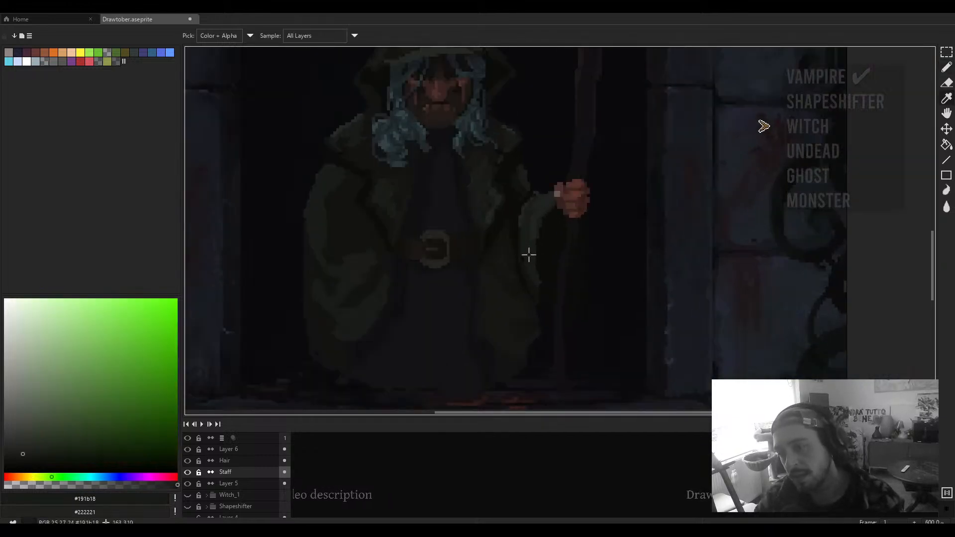
{"action": "scroll", "coordinate": [529, 256], "scroll_direction": "up", "scroll_amount": 4}
{"action": "left_click_drag", "start_coordinate": [495, 159], "coordinate": [504, 263]}
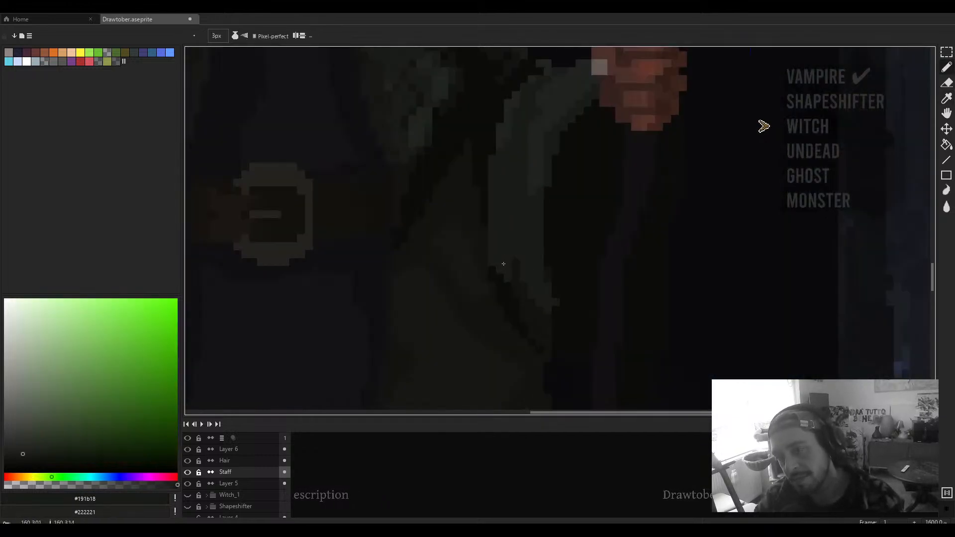
{"action": "scroll", "coordinate": [521, 283], "scroll_direction": "down", "scroll_amount": 4}
{"action": "scroll", "coordinate": [503, 286], "scroll_direction": "up", "scroll_amount": 3}
Step: Paint over the lower end of the dark crease beneath the staff arm's sleeve with sampled #131312
{"action": "left_click", "coordinate": [502, 286], "text": "alt"}
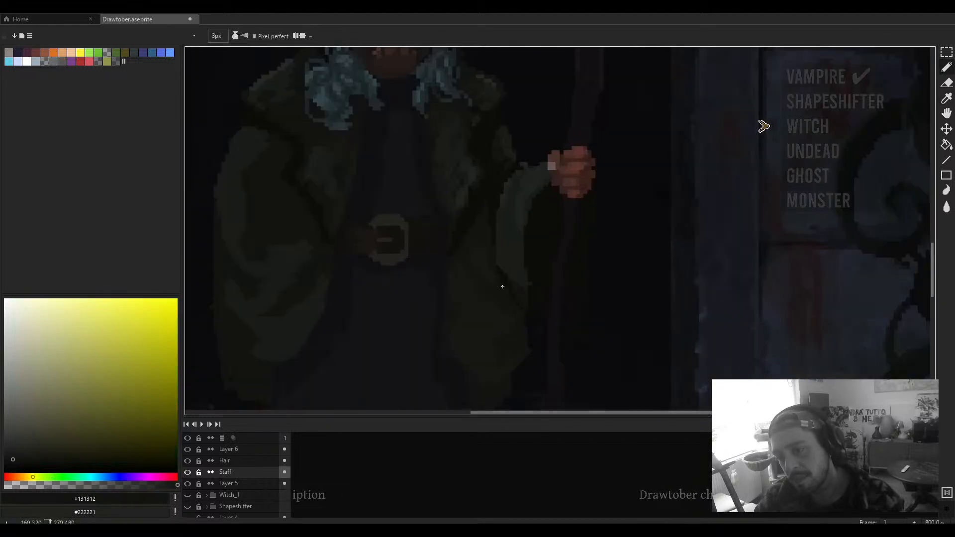
{"action": "scroll", "coordinate": [524, 311], "scroll_direction": "down", "scroll_amount": 3}
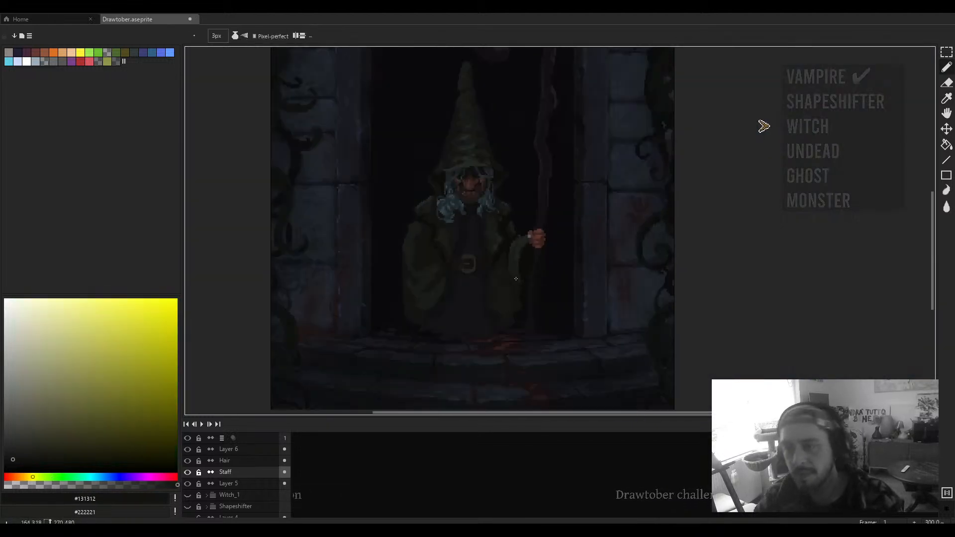
{"action": "scroll", "coordinate": [516, 281], "scroll_direction": "up", "scroll_amount": 1}
{"action": "scroll", "coordinate": [514, 240], "scroll_direction": "up", "scroll_amount": 4}
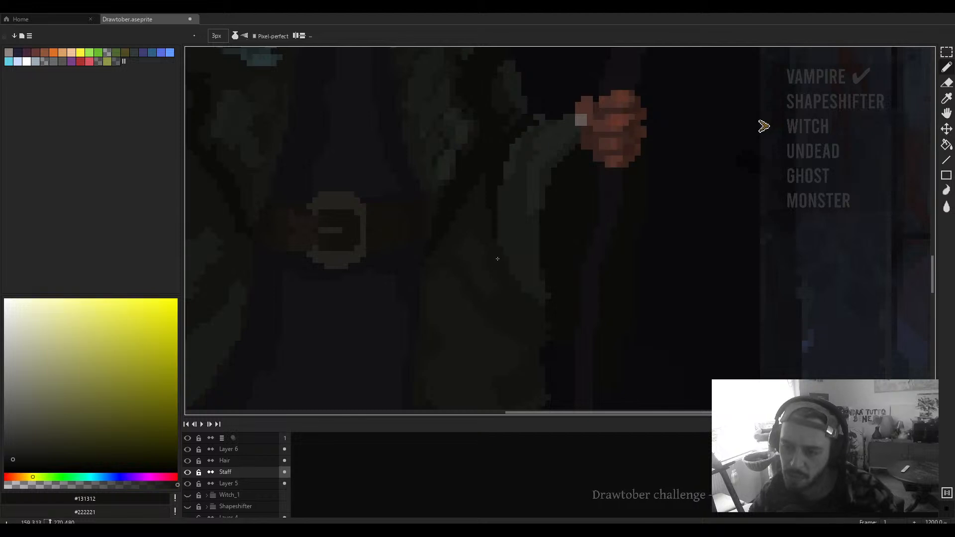
{"action": "scroll", "coordinate": [497, 259], "scroll_direction": "down", "scroll_amount": 3}
{"action": "scroll", "coordinate": [511, 207], "scroll_direction": "up", "scroll_amount": 3}
Step: Add thin dark creases to the cloak between the belt and the staff arm's sleeve with sampled #0c0c0b and a 1 px brush
{"action": "left_click", "coordinate": [511, 207], "text": "alt"}
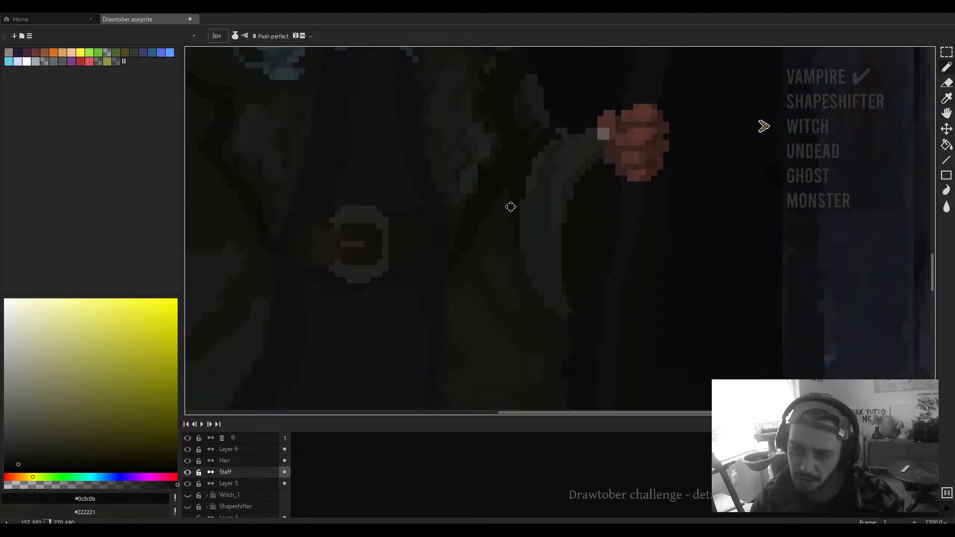
{"action": "left_click_drag", "start_coordinate": [511, 207], "coordinate": [527, 165]}
{"action": "scroll", "coordinate": [523, 170], "scroll_direction": "down", "scroll_amount": 2}
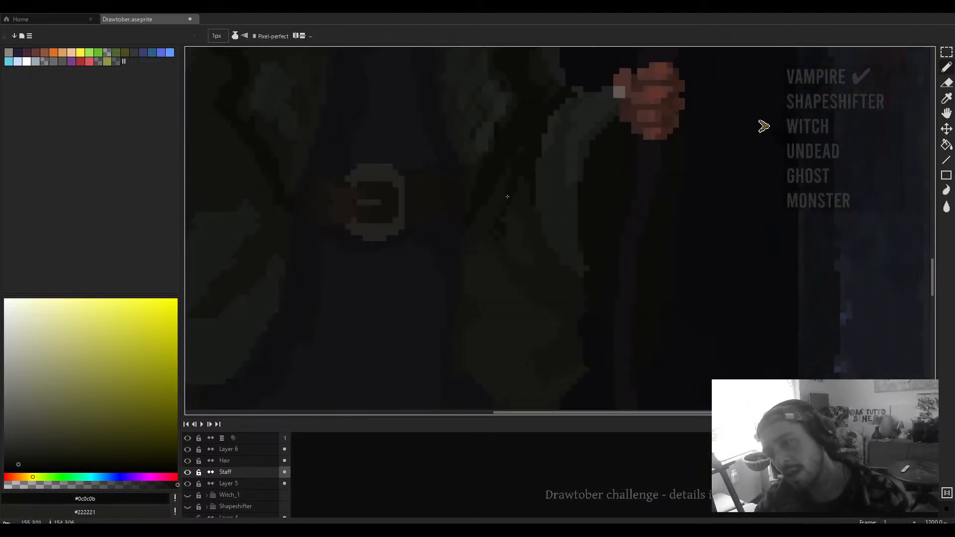
{"action": "scroll", "coordinate": [522, 281], "scroll_direction": "down", "scroll_amount": 3}
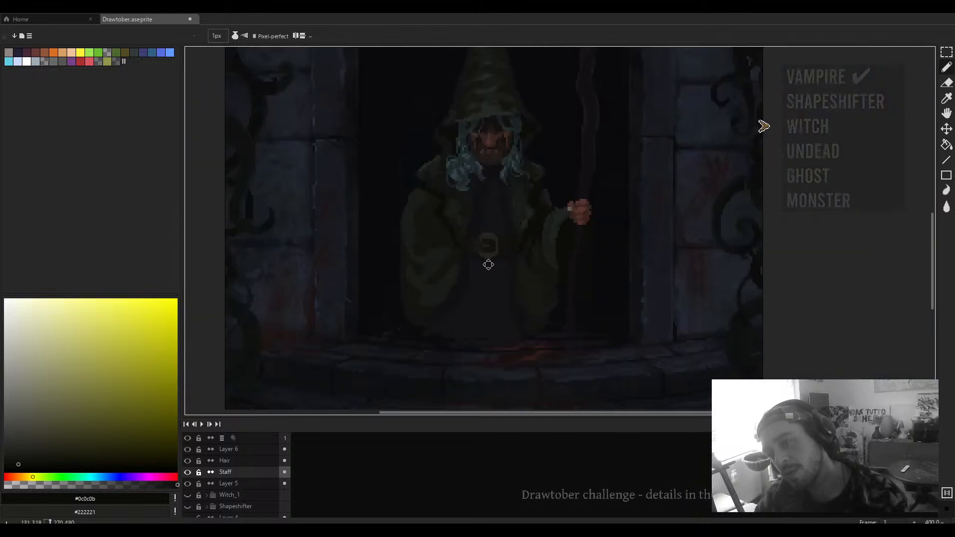
Step: Extend the dark crease down the inner edge of the sleeve on the side opposite the staff
{"action": "scroll", "coordinate": [546, 208], "scroll_direction": "up", "scroll_amount": 3}
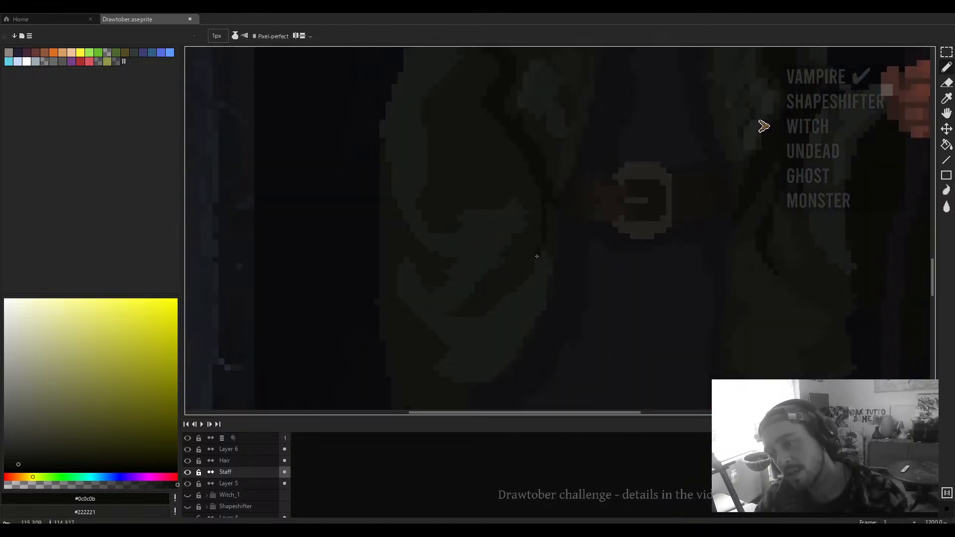
{"action": "scroll", "coordinate": [539, 178], "scroll_direction": "down", "scroll_amount": 3}
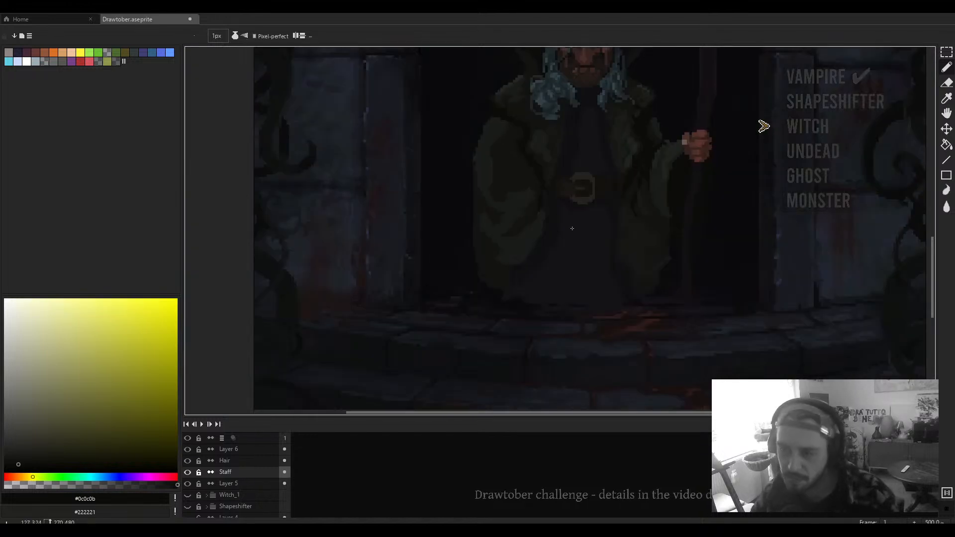
{"action": "scroll", "coordinate": [498, 198], "scroll_direction": "up", "scroll_amount": 4}
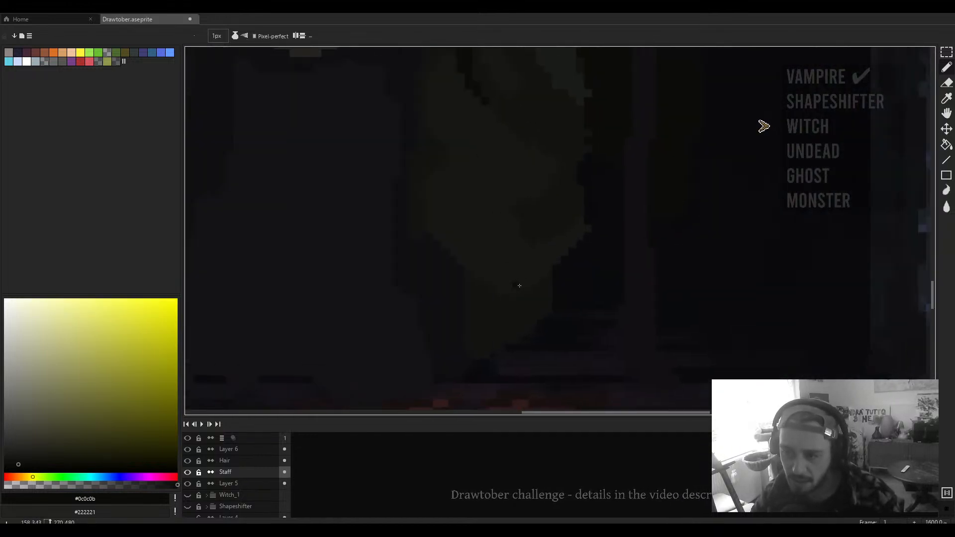
{"action": "scroll", "coordinate": [497, 239], "scroll_direction": "down", "scroll_amount": 2}
Step: Break up the light folds on the sleeve opposite the staff with sampled #131312 and a 3 px brush
{"action": "left_click", "coordinate": [479, 294], "text": "alt"}
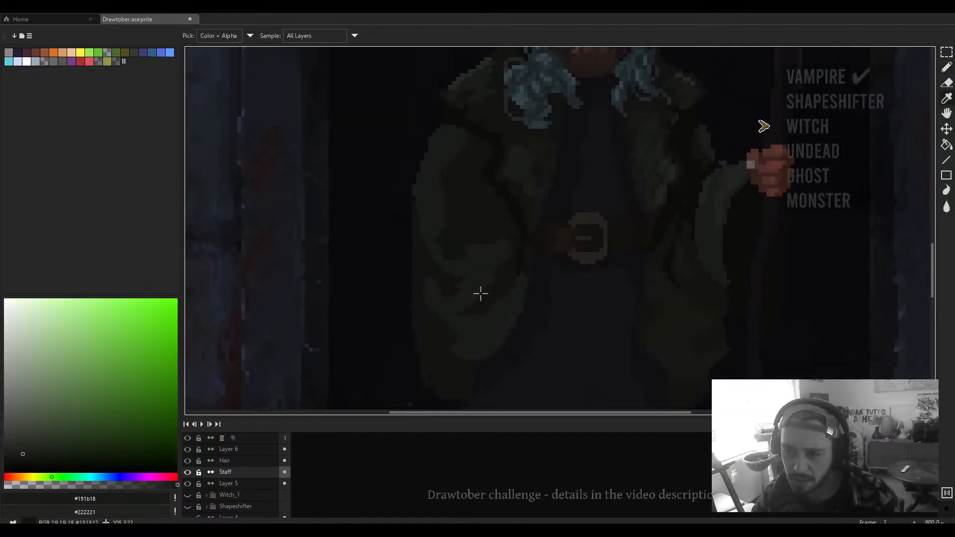
{"action": "left_click", "coordinate": [476, 299], "text": "alt"}
{"action": "key", "text": "plus"}
{"action": "key", "text": "plus"}
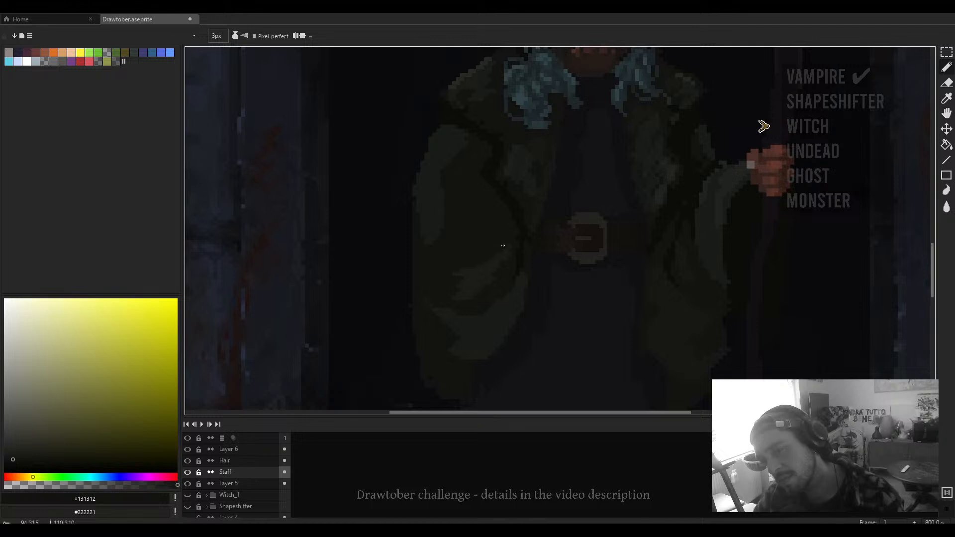
Step: Blend the upper sleeve opposite the staff with #191b18 at reduced opacity and sampled #151514, using a 6 px brush
{"action": "left_click", "coordinate": [490, 273], "text": "alt"}
{"action": "scroll", "coordinate": [498, 259], "scroll_direction": "up", "scroll_amount": 2}
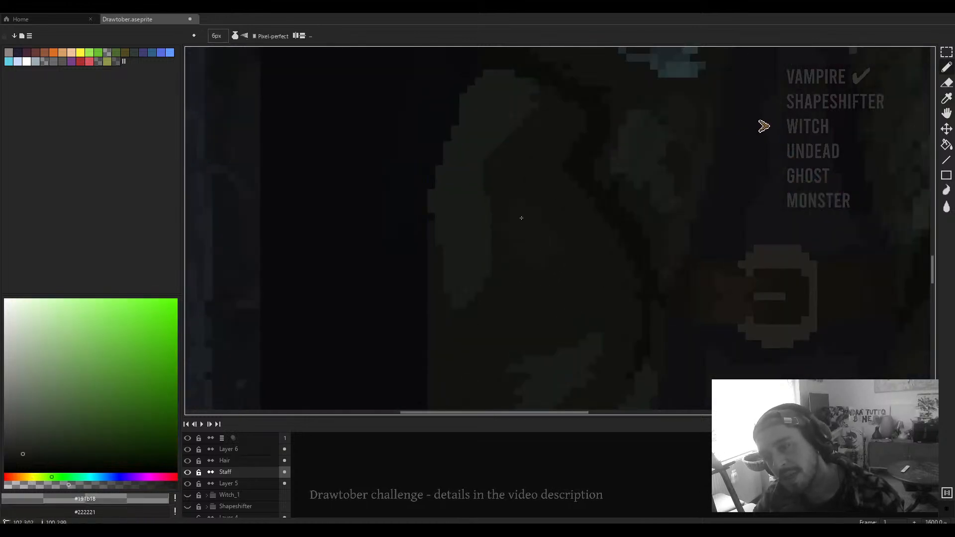
{"action": "left_click", "coordinate": [534, 226], "text": "alt"}
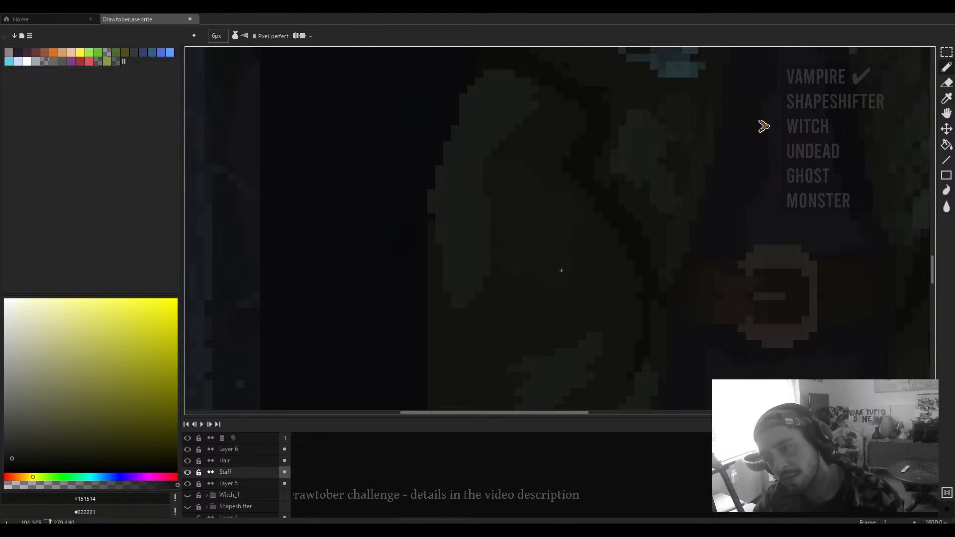
{"action": "scroll", "coordinate": [561, 270], "scroll_direction": "down", "scroll_amount": 3}
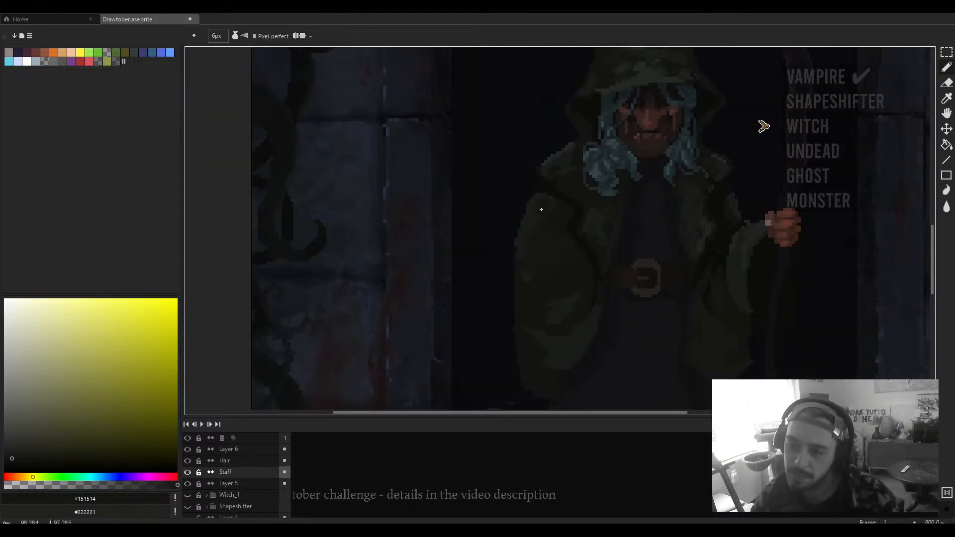
Step: Soften the remaining light folds on the sleeve opposite the staff with sampled #161715 and a 4 px brush
{"action": "left_click", "coordinate": [606, 222], "text": "alt"}
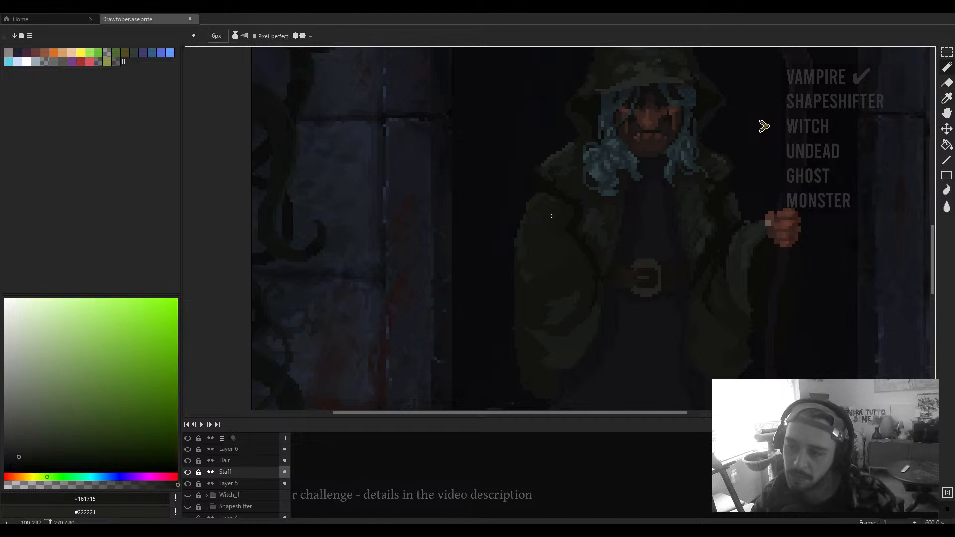
{"action": "scroll", "coordinate": [564, 234], "scroll_direction": "down", "scroll_amount": 1}
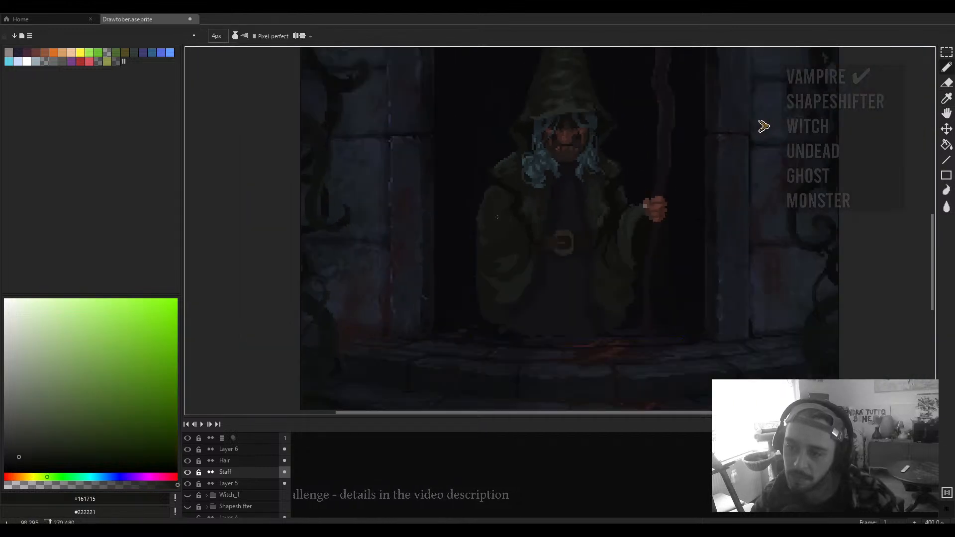
{"action": "scroll", "coordinate": [503, 216], "scroll_direction": "up", "scroll_amount": 1}
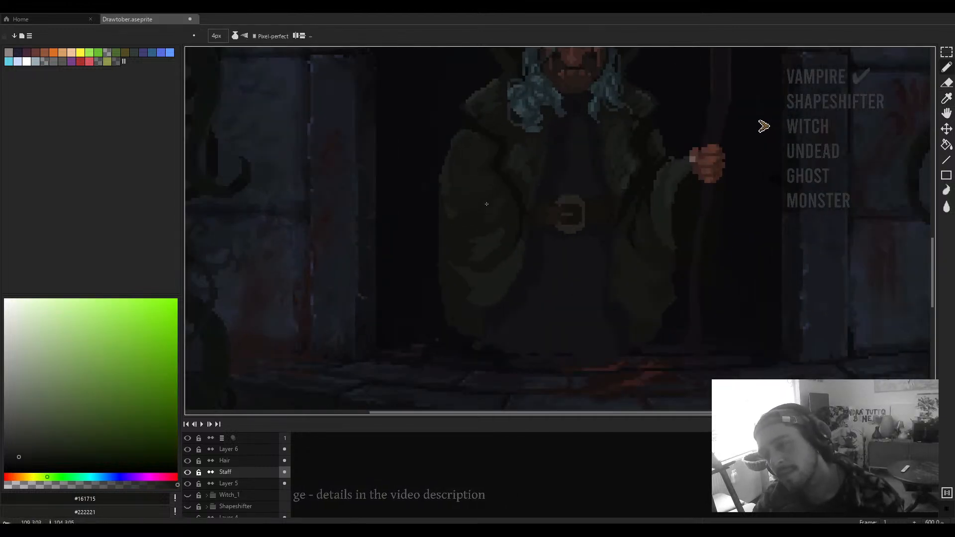
{"action": "scroll", "coordinate": [492, 229], "scroll_direction": "down", "scroll_amount": 5}
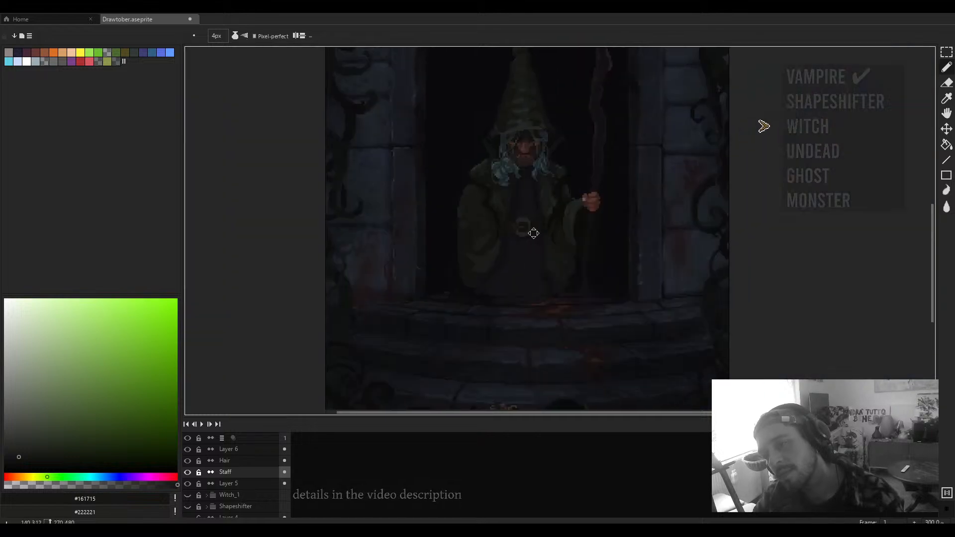
{"action": "scroll", "coordinate": [486, 240], "scroll_direction": "up", "scroll_amount": 4}
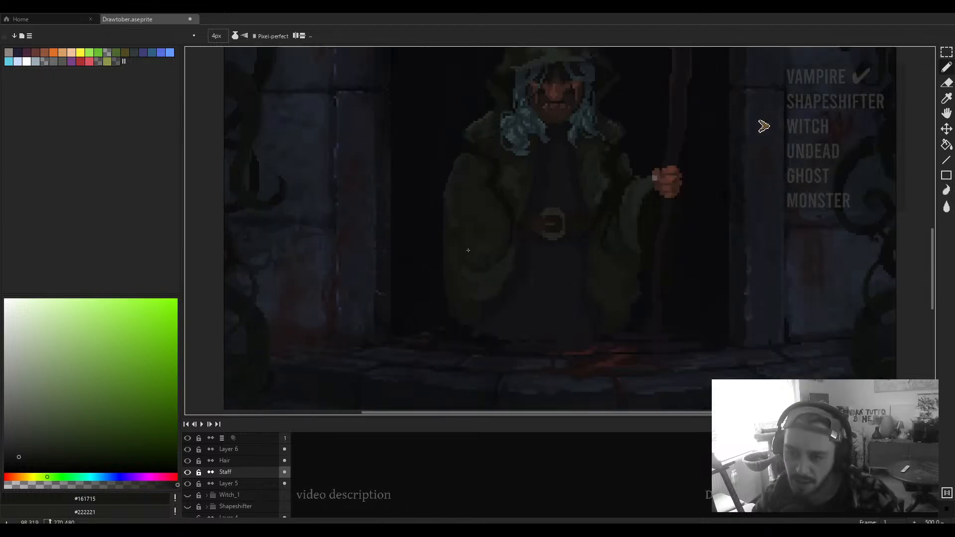
{"action": "scroll", "coordinate": [508, 224], "scroll_direction": "up", "scroll_amount": 1}
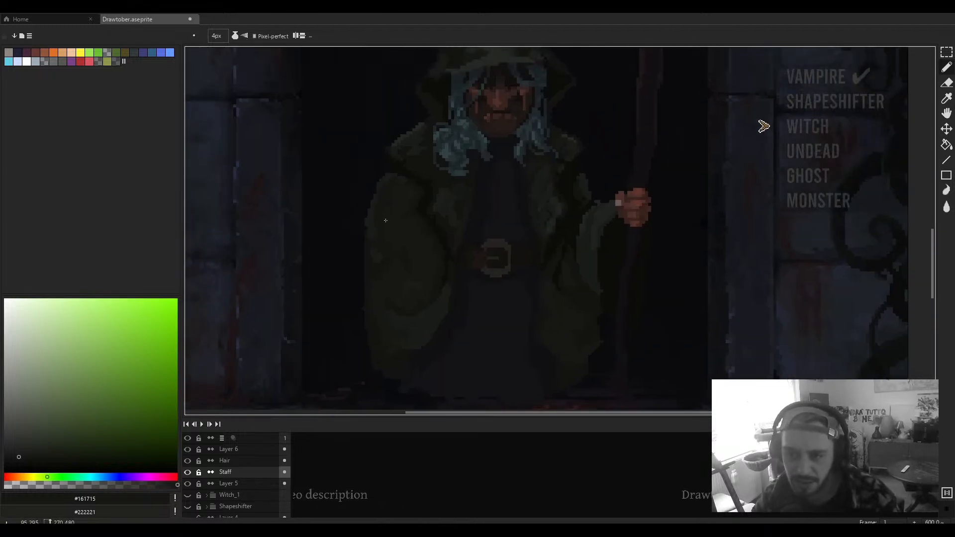
Step: Brush subtle highlights onto the sleeve opposite the staff with #191b18 at reduced opacity, and sample the lighter #1c1e1b from the collar
{"action": "left_click", "coordinate": [386, 178], "text": "alt"}
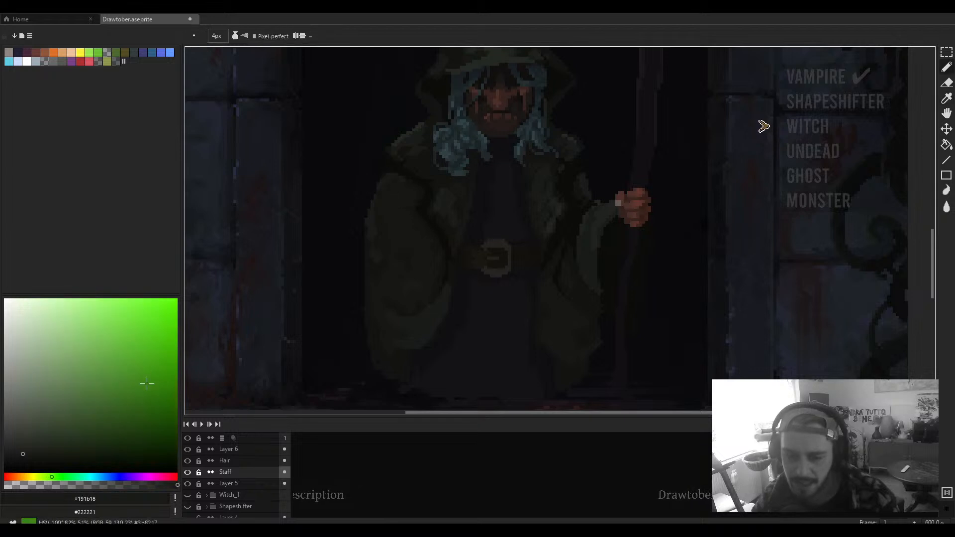
{"action": "left_click", "coordinate": [45, 485]}
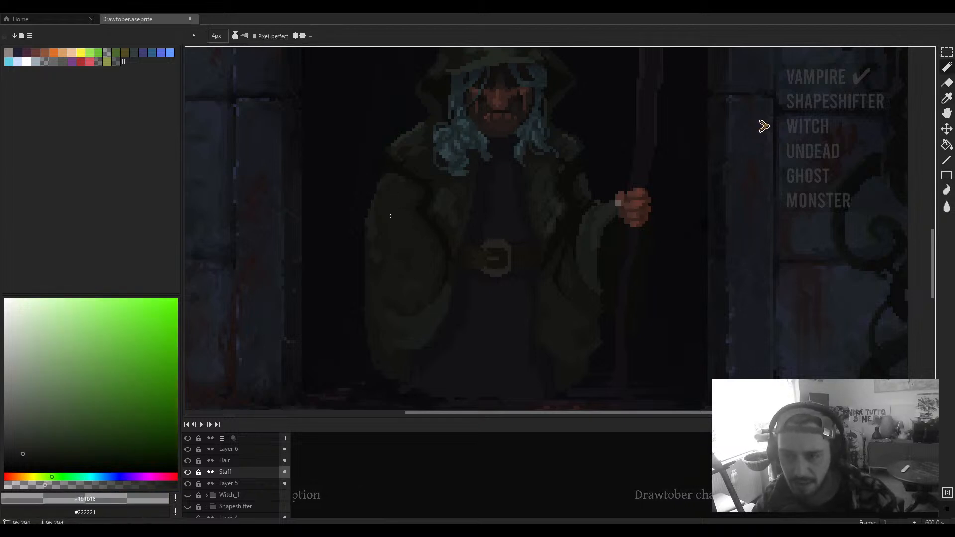
{"action": "scroll", "coordinate": [391, 216], "scroll_direction": "down", "scroll_amount": 1}
{"action": "scroll", "coordinate": [474, 197], "scroll_direction": "up", "scroll_amount": 4}
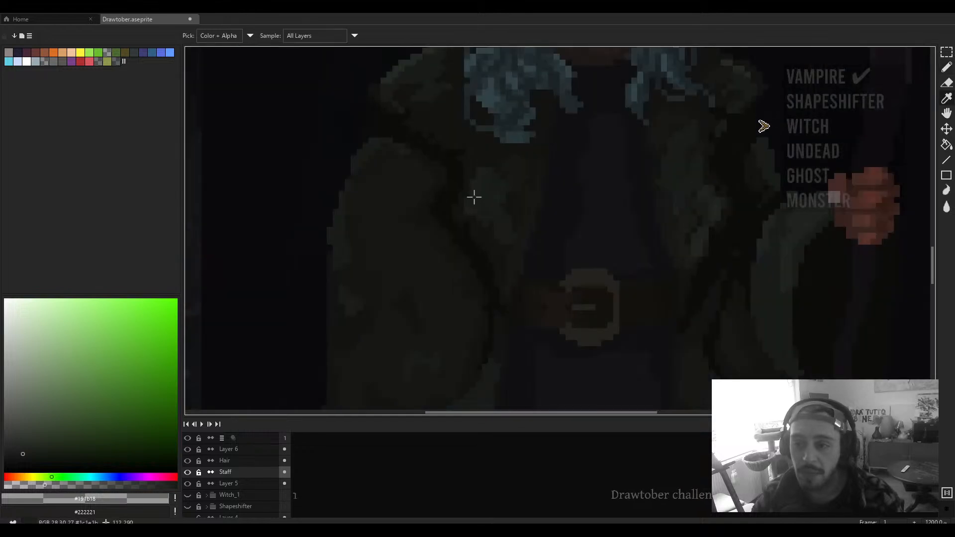
{"action": "left_click", "coordinate": [474, 198], "text": "alt"}
{"action": "scroll", "coordinate": [370, 187], "scroll_direction": "down", "scroll_amount": 4}
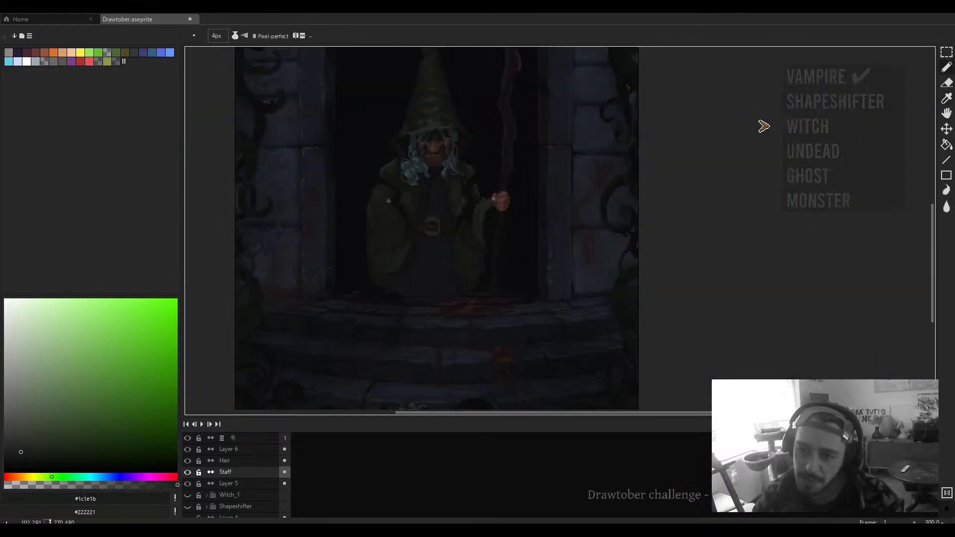
{"action": "scroll", "coordinate": [445, 203], "scroll_direction": "up", "scroll_amount": 3}
{"action": "key", "text": "e"}
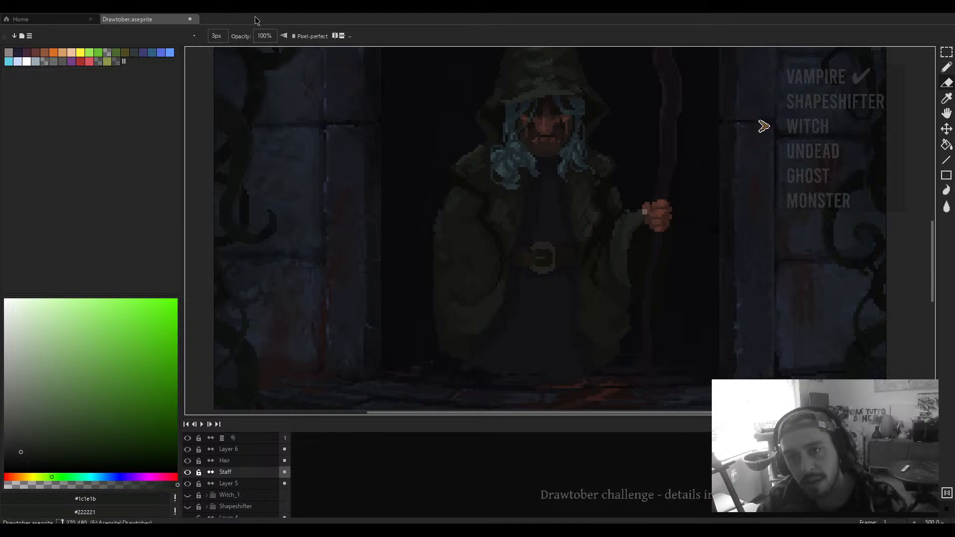
{"action": "left_click_drag", "start_coordinate": [469, 300], "coordinate": [411, 316]}
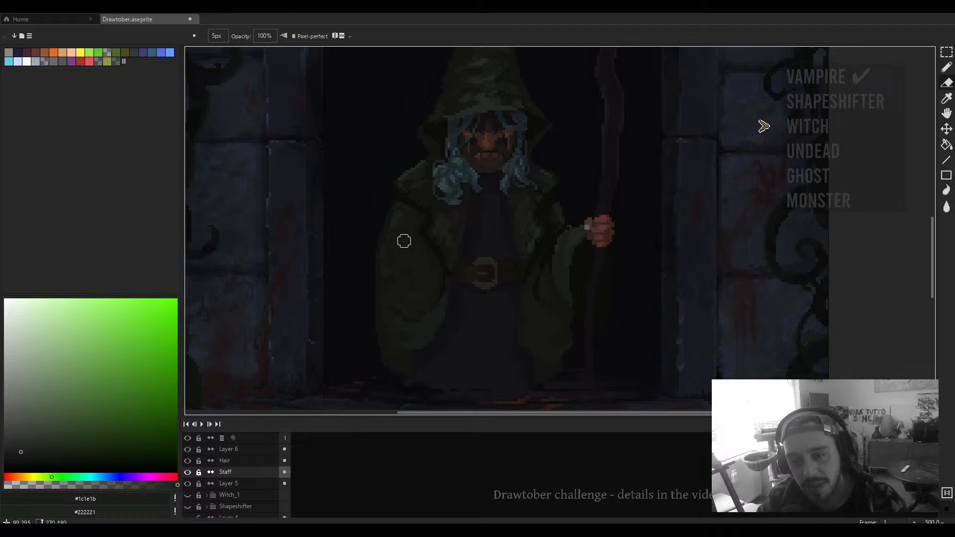
{"action": "key", "text": "ctrl"}
{"action": "left_click_drag", "start_coordinate": [466, 247], "coordinate": [437, 269]}
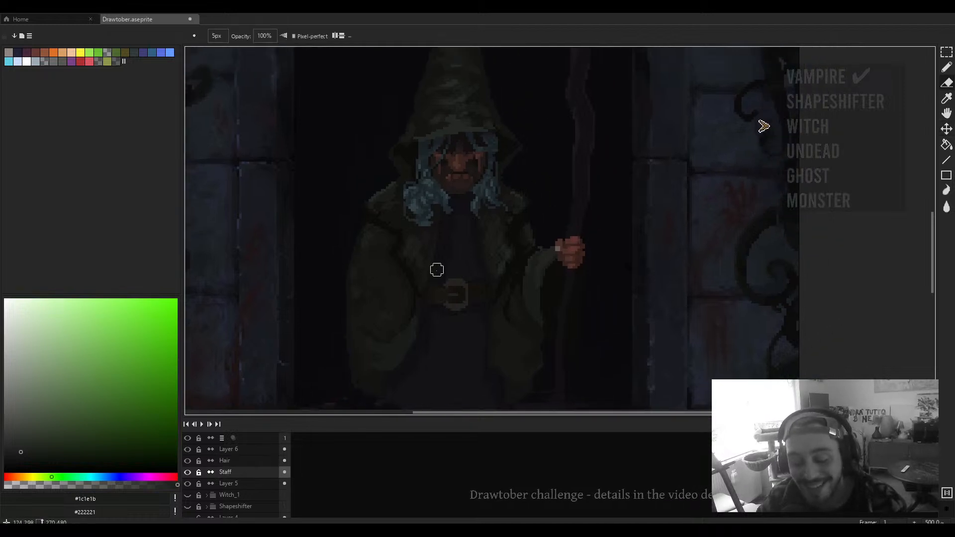
Step: Select the witch's cloak and body below the hat, excluding the gripping hand, and move that painting from the Staff layer to Layer 5
{"action": "key", "text": "m"}
{"action": "left_click_drag", "start_coordinate": [549, 153], "coordinate": [329, 404]}
{"action": "scroll", "coordinate": [412, 341], "scroll_direction": "down", "scroll_amount": 2}
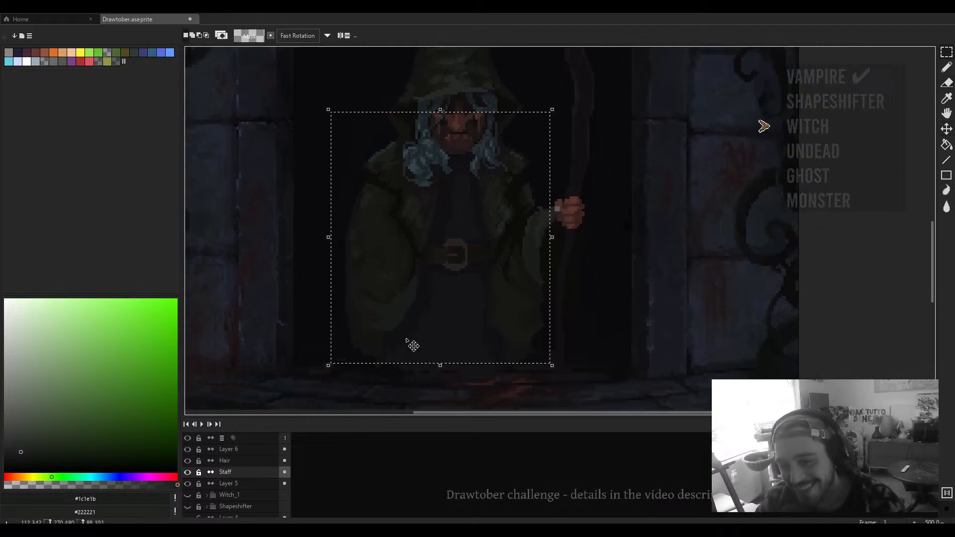
{"action": "left_click_drag", "start_coordinate": [574, 255], "coordinate": [336, 397]}
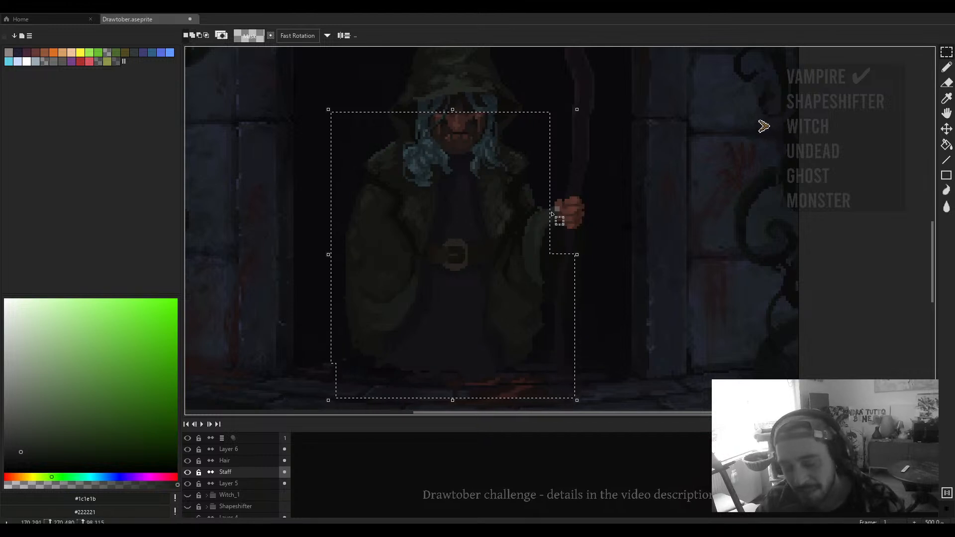
{"action": "left_click_drag", "start_coordinate": [558, 218], "coordinate": [548, 242]}
{"action": "key", "text": "Delete"}
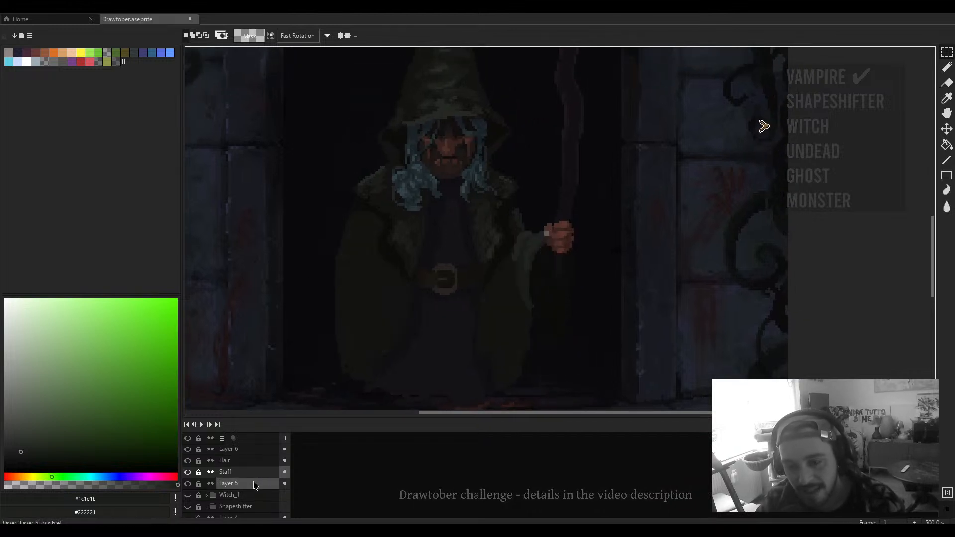
{"action": "left_click", "coordinate": [234, 483]}
{"action": "key", "text": "ctrl+v"}
{"action": "key", "text": "ctrl+d"}
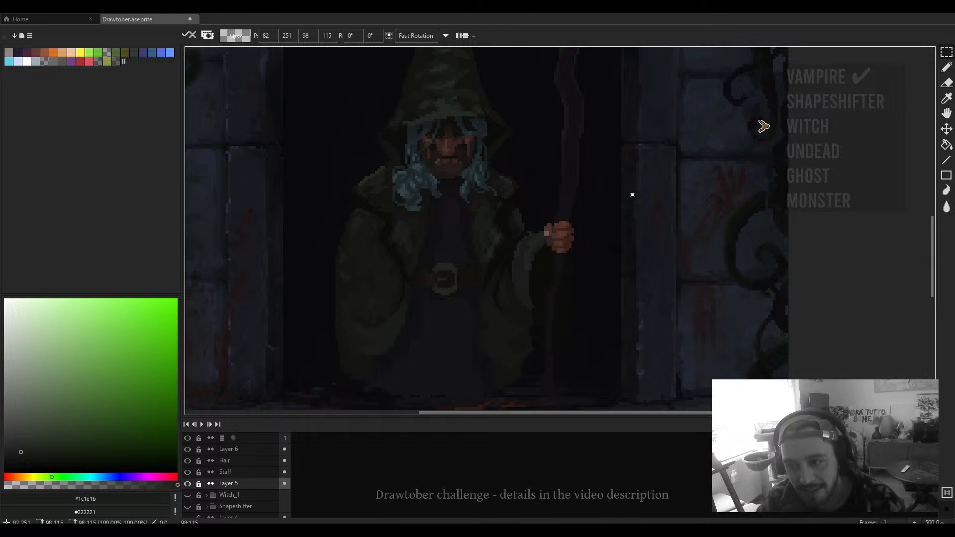
Step: Toggle the Staff layer's visibility to check which parts of the drawing it holds, leaving that layer active and shown
{"action": "left_click", "coordinate": [189, 474]}
{"action": "left_click", "coordinate": [190, 474]}
{"action": "left_click", "coordinate": [190, 475]}
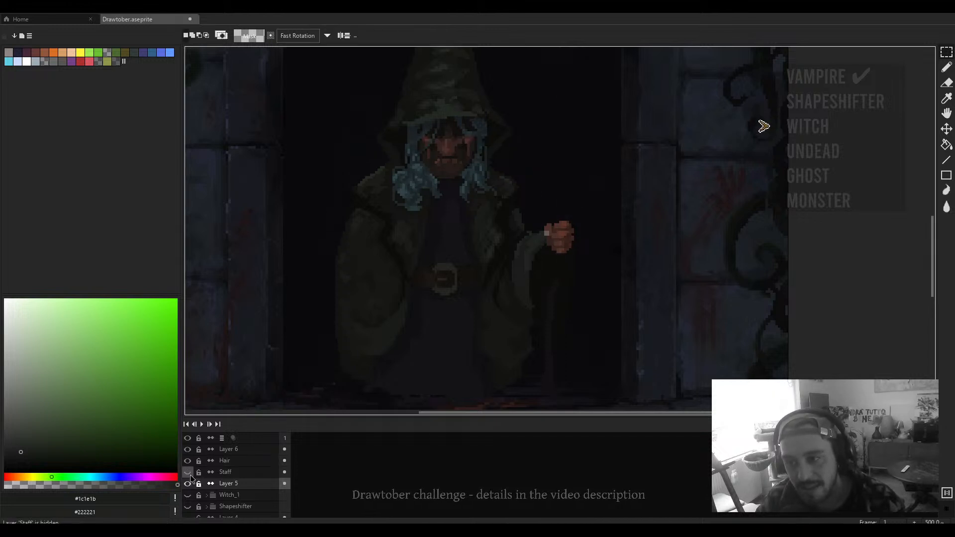
{"action": "left_click", "coordinate": [189, 474]}
{"action": "left_click", "coordinate": [189, 475]}
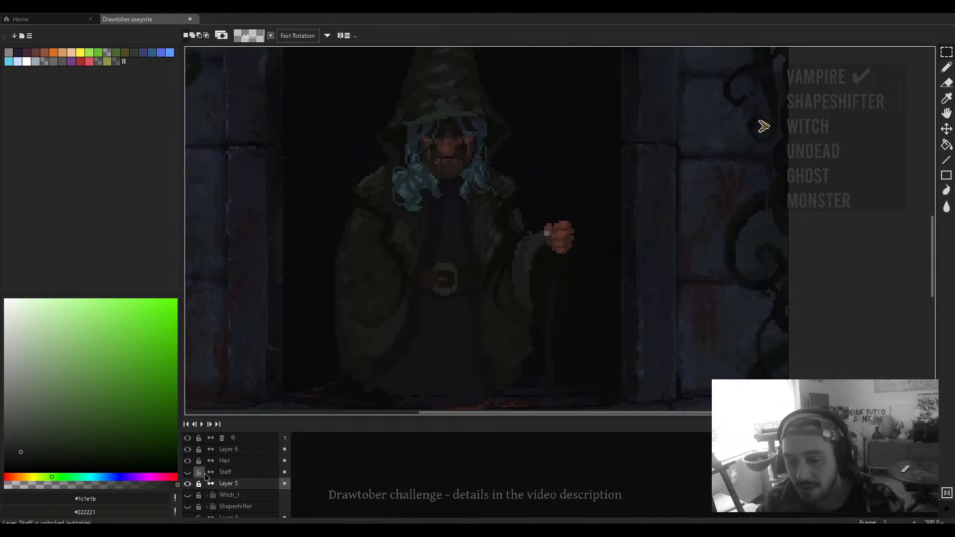
{"action": "left_click", "coordinate": [227, 472]}
{"action": "left_click", "coordinate": [187, 473]}
Step: Select the lower staff shaft on Layer 5 with the Magic Wand and move it to the Staff layer, finishing with no selection
{"action": "left_click_drag", "start_coordinate": [570, 329], "coordinate": [532, 296]}
{"action": "scroll", "coordinate": [532, 297], "scroll_direction": "up", "scroll_amount": 2}
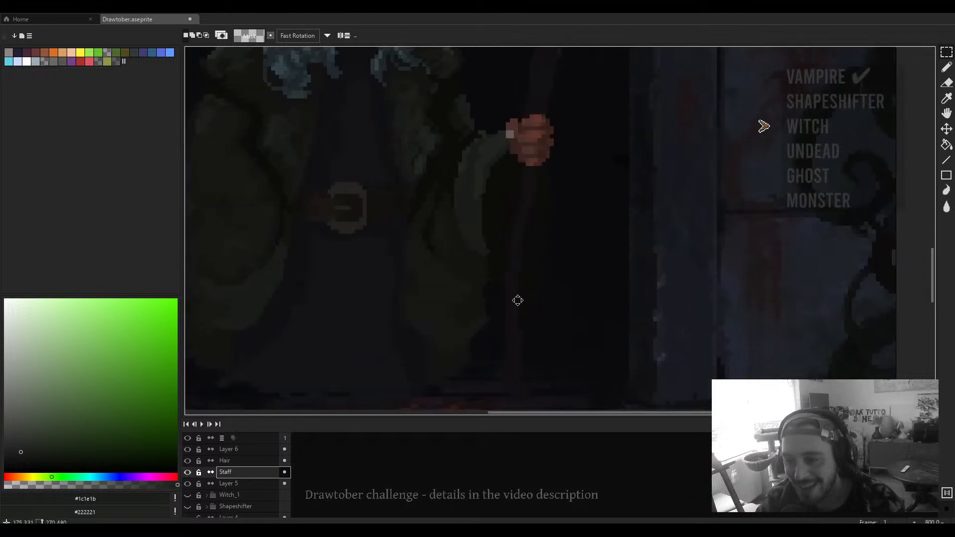
{"action": "key", "text": "w"}
{"action": "left_click", "coordinate": [518, 305]}
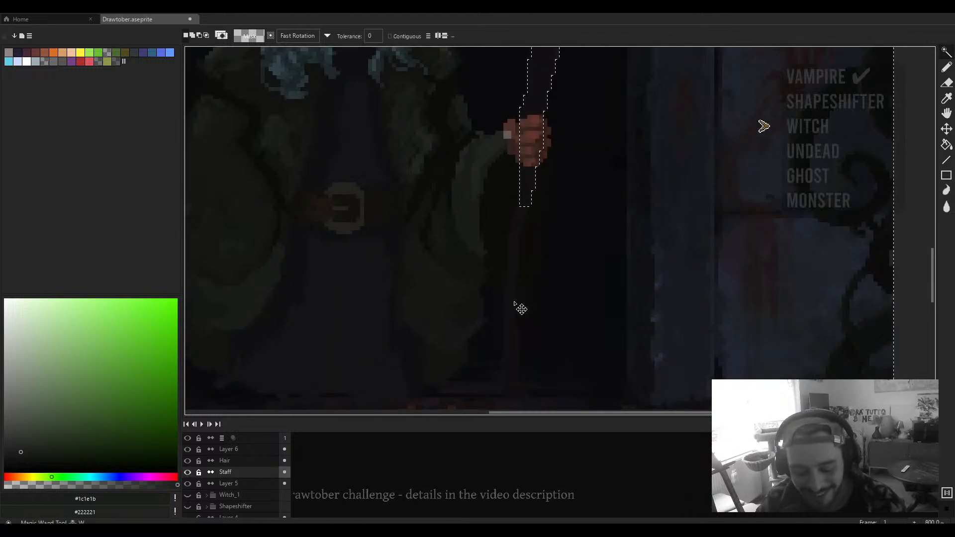
{"action": "key", "text": "b"}
{"action": "left_click", "coordinate": [513, 300], "text": "ctrl"}
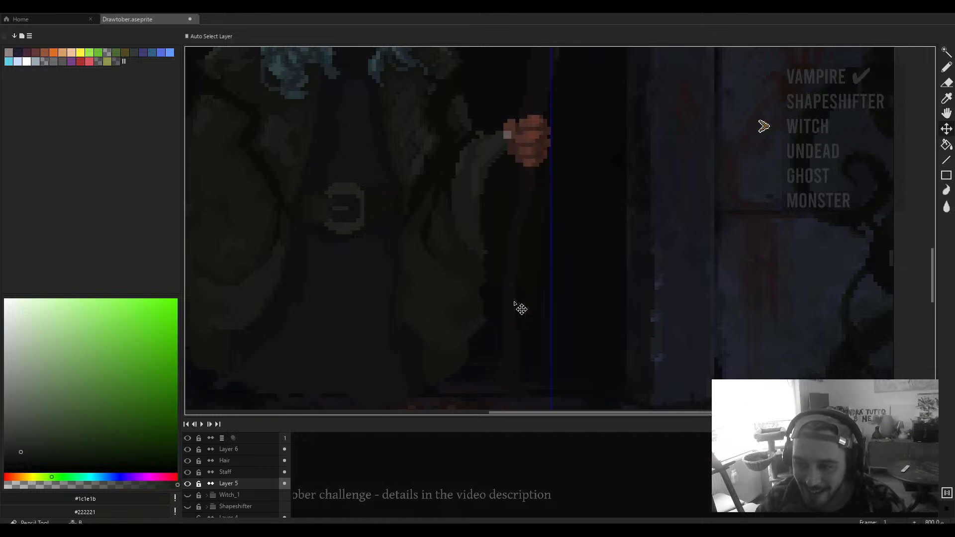
{"action": "key", "text": "w"}
{"action": "left_click", "coordinate": [514, 300]}
{"action": "scroll", "coordinate": [513, 300], "scroll_direction": "down", "scroll_amount": 2}
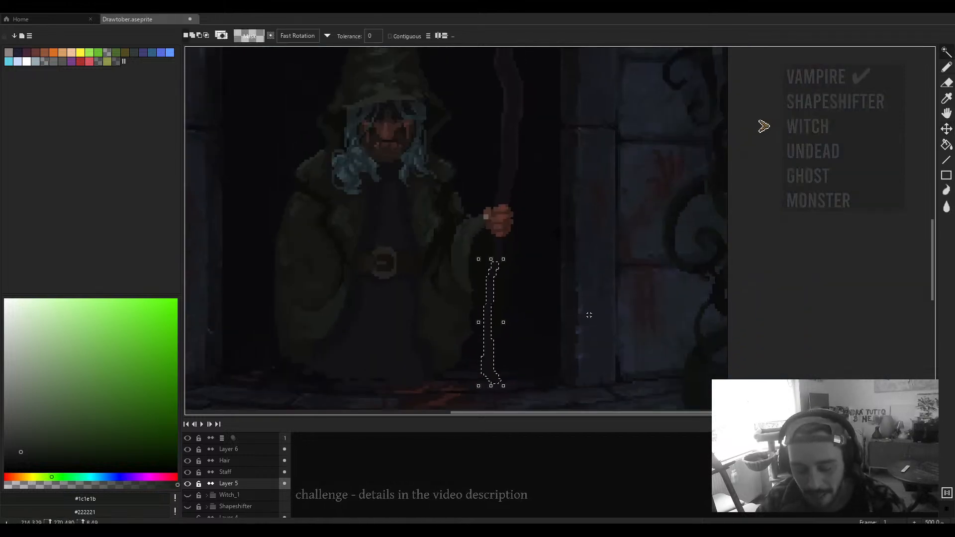
{"action": "left_click", "coordinate": [271, 472]}
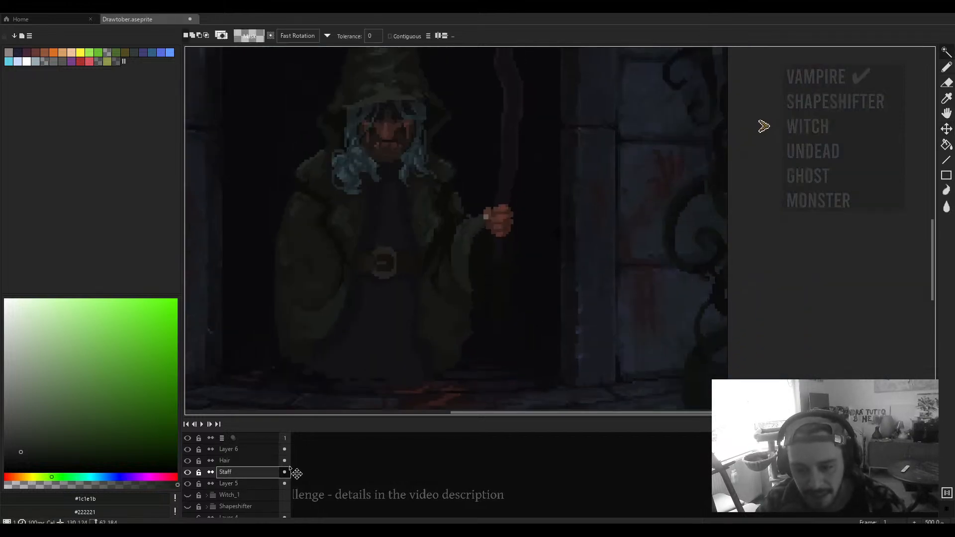
{"action": "key", "text": "ctrl+v"}
{"action": "left_click", "coordinate": [547, 310]}
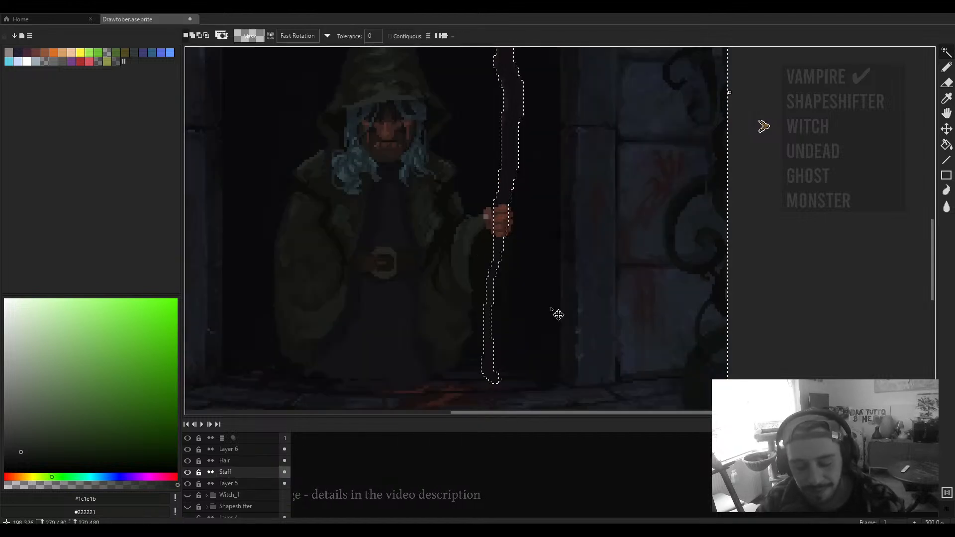
{"action": "key", "text": "ctrl+d"}
Step: Sample #0f0f11 from the inner robe, darken it to HSV 240°, 12, 4, and set the pencil to 1 px
{"action": "scroll", "coordinate": [547, 310], "scroll_direction": "down", "scroll_amount": 3}
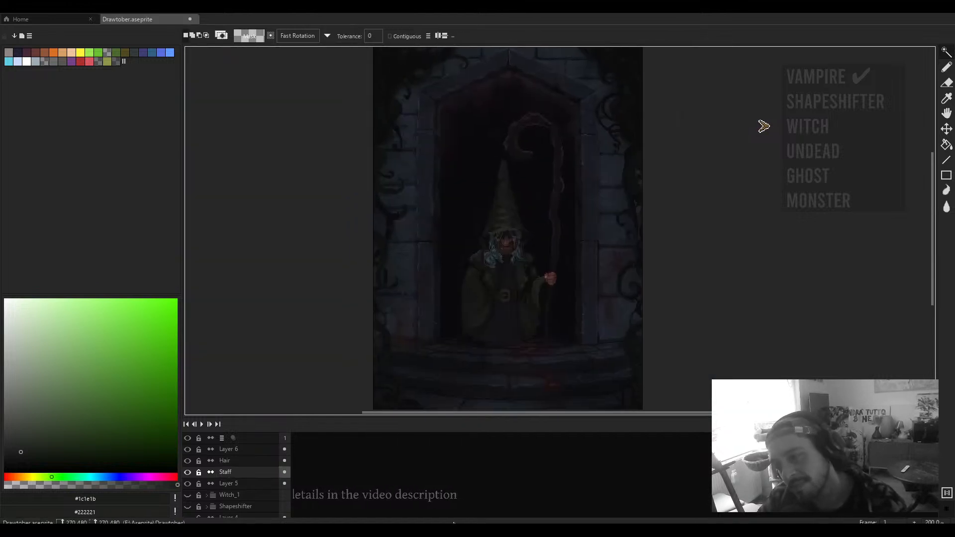
{"action": "key", "text": "b"}
{"action": "scroll", "coordinate": [498, 318], "scroll_direction": "up", "scroll_amount": 7}
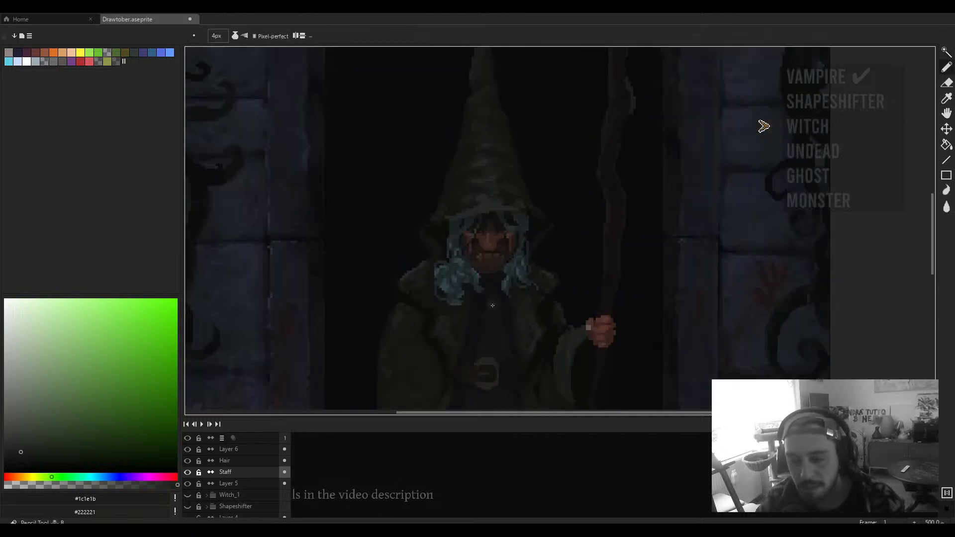
{"action": "left_click", "coordinate": [480, 320], "text": "alt"}
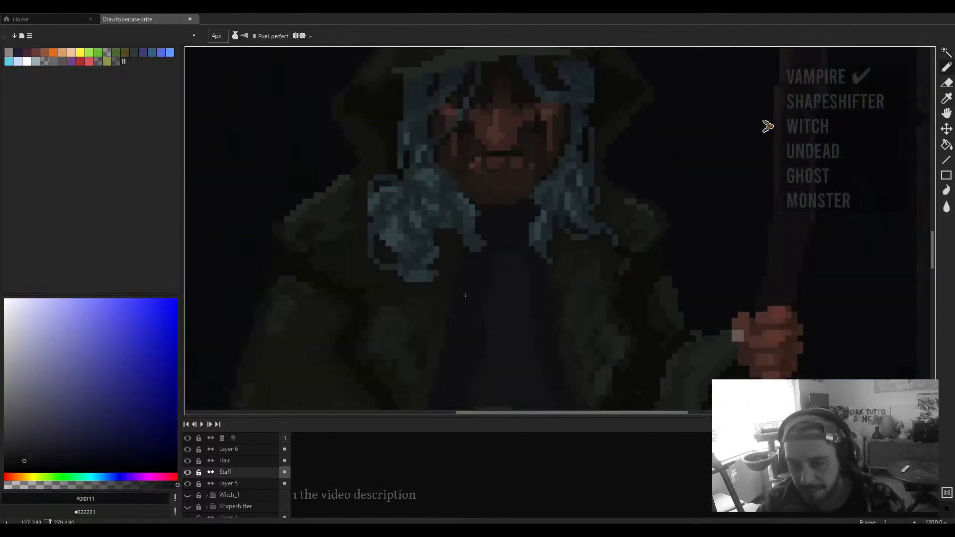
{"action": "left_click", "coordinate": [26, 464]}
{"action": "scroll", "coordinate": [444, 303], "scroll_direction": "down", "scroll_amount": 2}
{"action": "left_click_drag", "start_coordinate": [465, 295], "coordinate": [480, 242]}
{"action": "key", "text": "minus"}
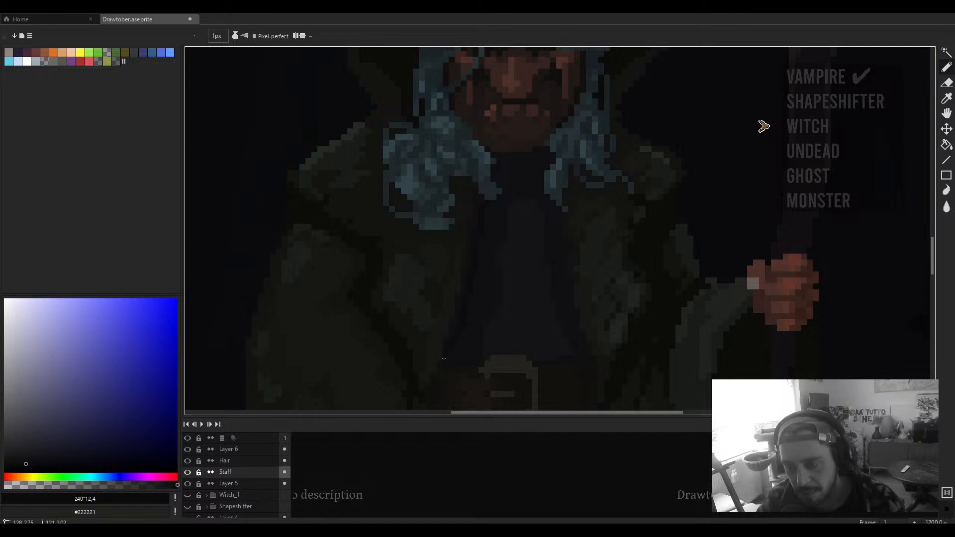
{"action": "key", "text": "g"}
{"action": "left_click", "coordinate": [453, 343]}
{"action": "key", "text": "ctrl+z"}
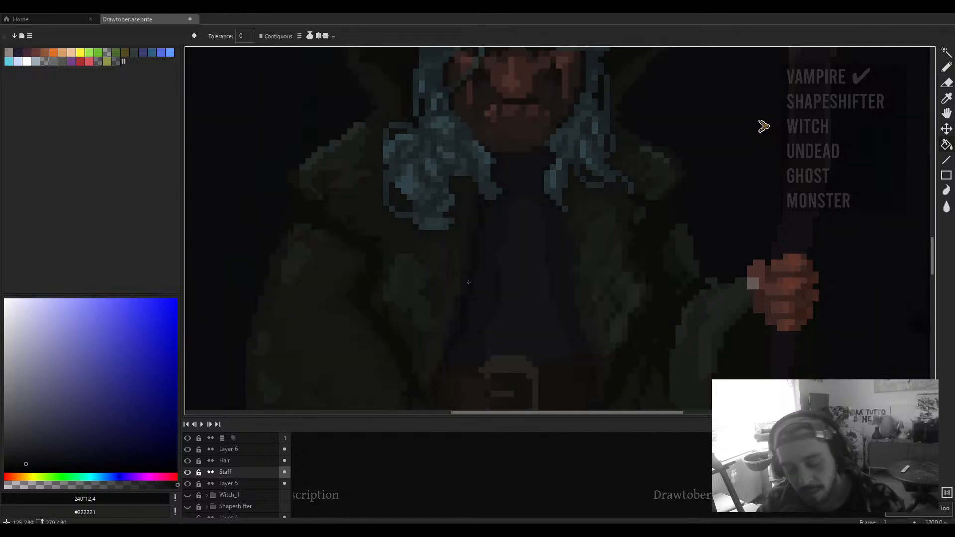
Step: Draw a dark 1 px shadow on Layer 5 along the inner robe's edge, beside the lapel opposite the staff
{"action": "key", "text": "b"}
{"action": "left_click_drag", "start_coordinate": [487, 300], "coordinate": [475, 277]}
{"action": "left_click", "coordinate": [476, 265], "text": "ctrl"}
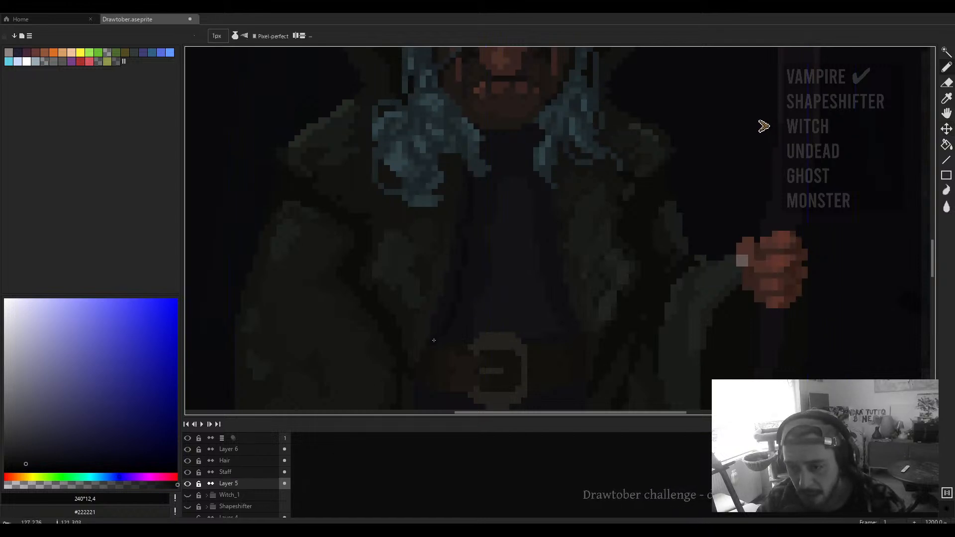
{"action": "key", "text": "g"}
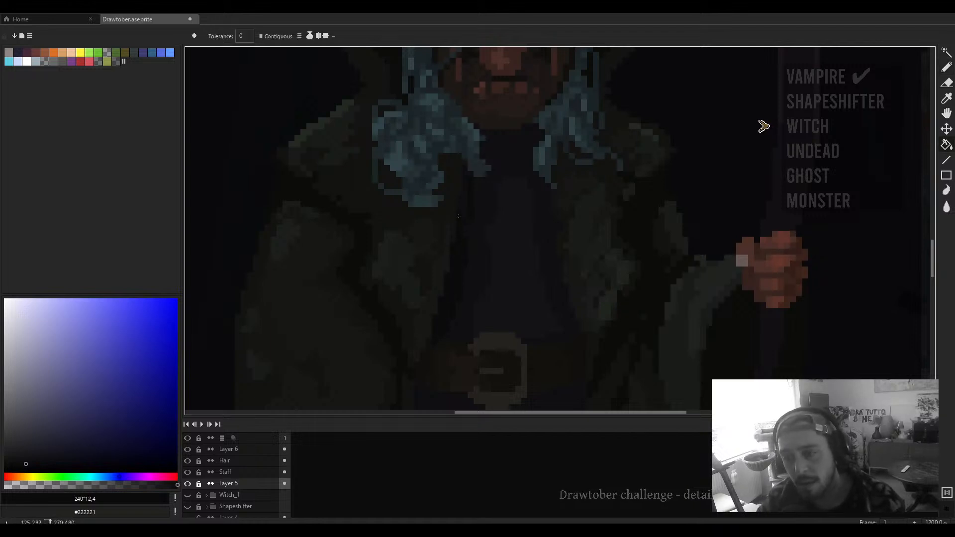
{"action": "scroll", "coordinate": [459, 216], "scroll_direction": "up", "scroll_amount": 4}
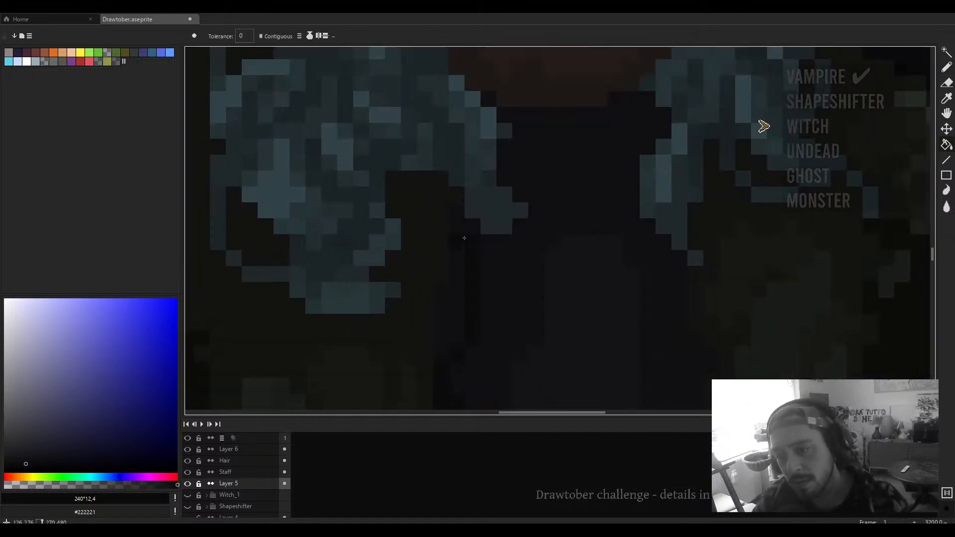
{"action": "key", "text": "b"}
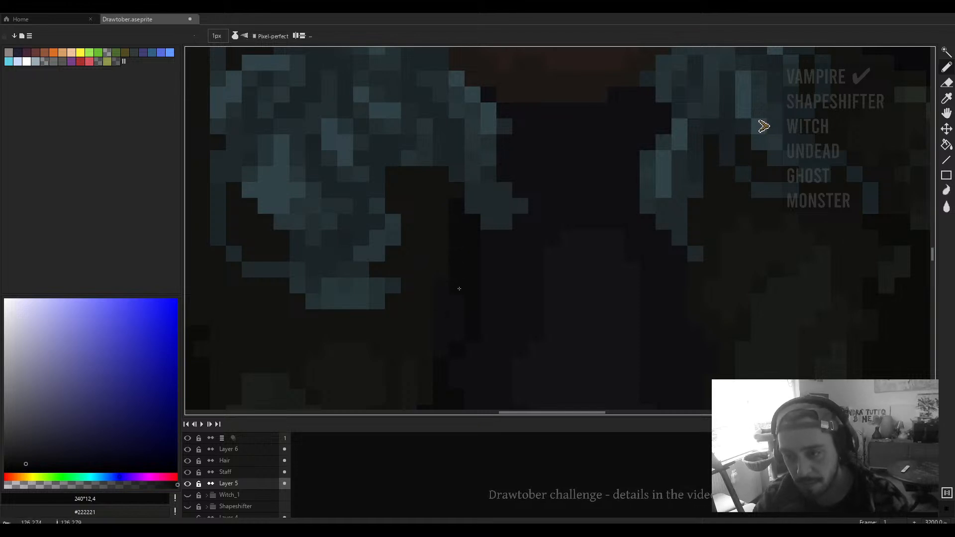
Step: Continue the dark 1 px shadow along the robe's staff-side edge and around the upper and lower edges of the belt
{"action": "scroll", "coordinate": [453, 330], "scroll_direction": "down", "scroll_amount": 4}
{"action": "scroll", "coordinate": [448, 154], "scroll_direction": "up", "scroll_amount": 3}
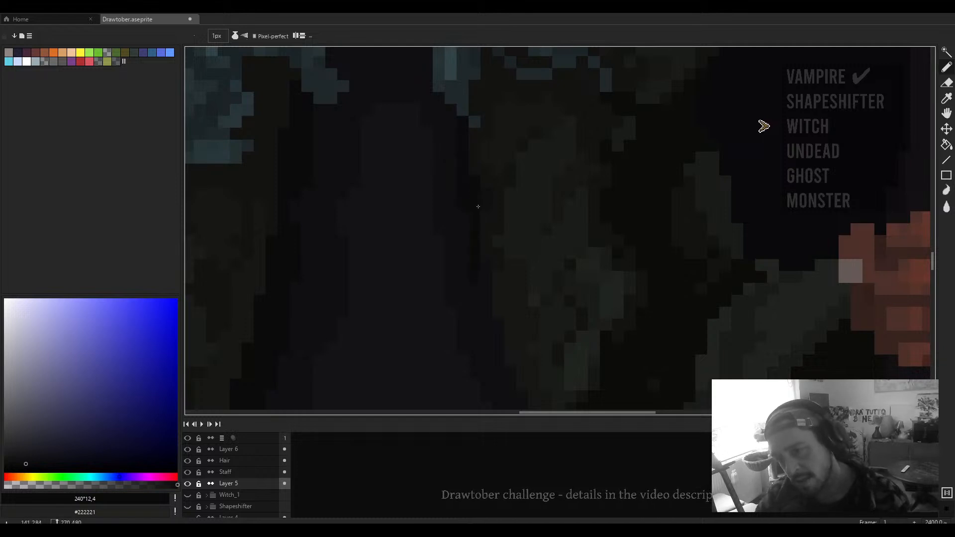
{"action": "scroll", "coordinate": [485, 204], "scroll_direction": "down", "scroll_amount": 3}
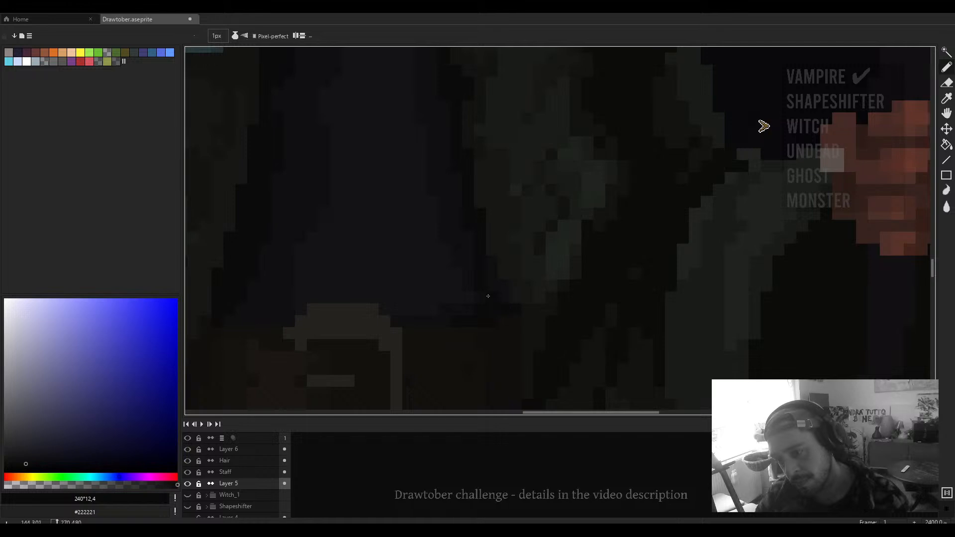
{"action": "scroll", "coordinate": [494, 265], "scroll_direction": "down", "scroll_amount": 4}
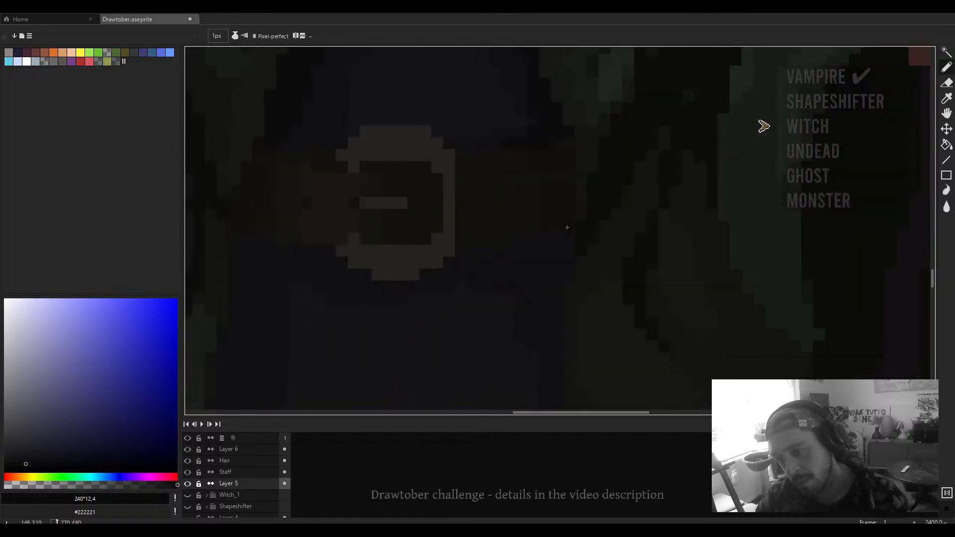
{"action": "scroll", "coordinate": [488, 251], "scroll_direction": "left", "scroll_amount": 4}
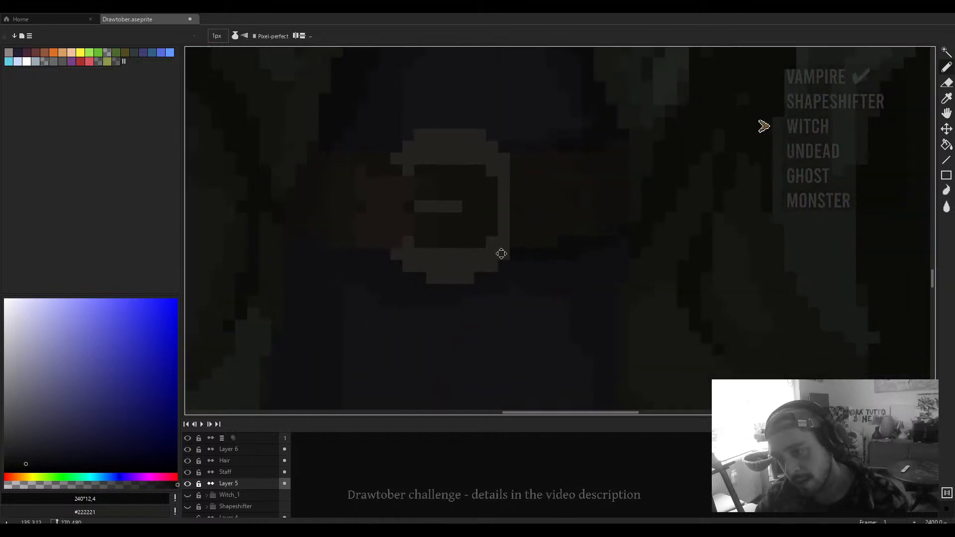
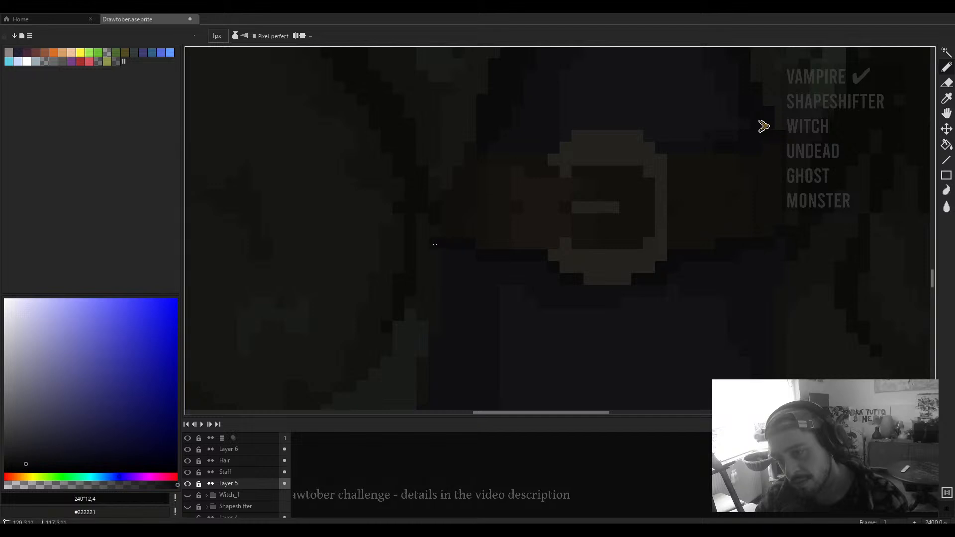
{"action": "left_click", "coordinate": [538, 235]}
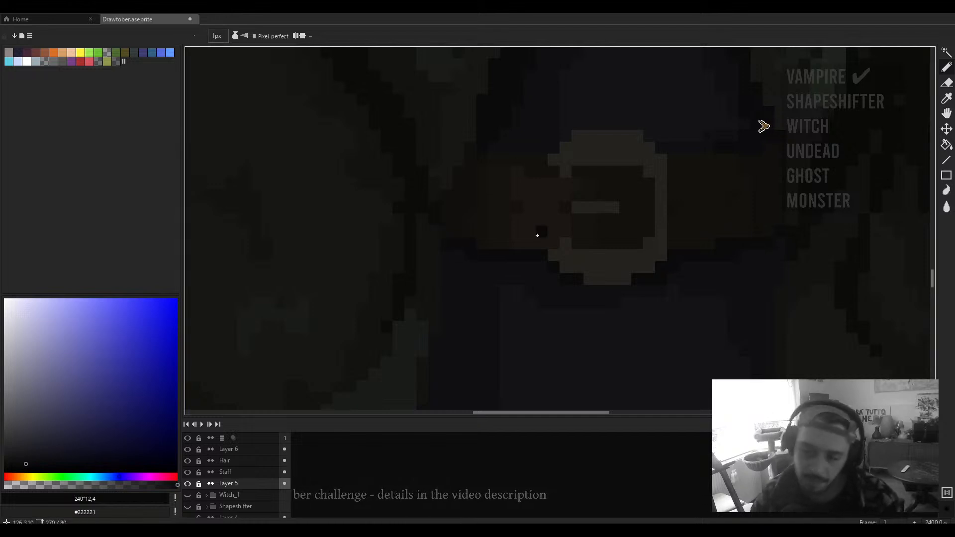
Step: Sample #25231e from the belt buckle, lighten it to HSV 42°, 22, 19, and highlight the buckle's upper and lower bars
{"action": "scroll", "coordinate": [538, 234], "scroll_direction": "down", "scroll_amount": 5}
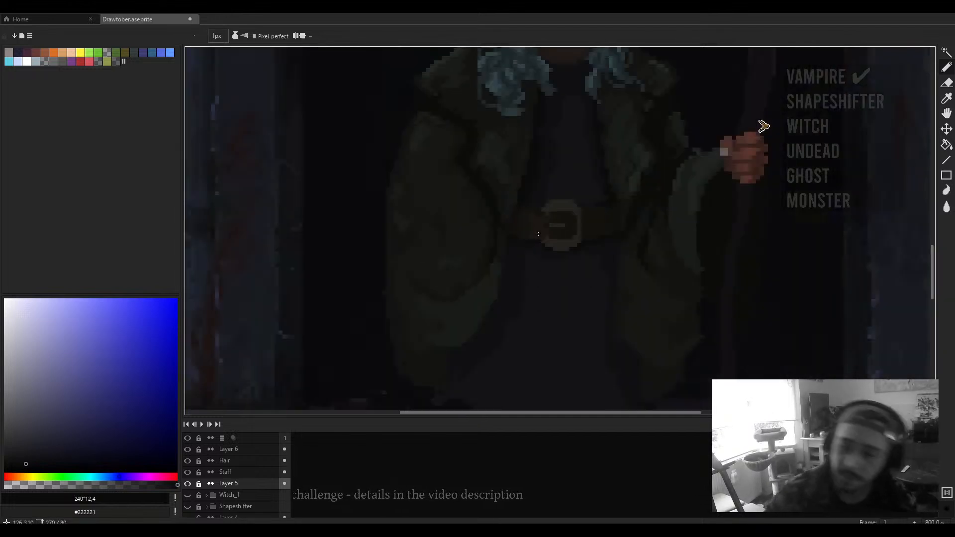
{"action": "scroll", "coordinate": [538, 234], "scroll_direction": "down", "scroll_amount": 3}
{"action": "scroll", "coordinate": [547, 239], "scroll_direction": "up", "scroll_amount": 4}
{"action": "left_click", "coordinate": [549, 240], "text": "alt"}
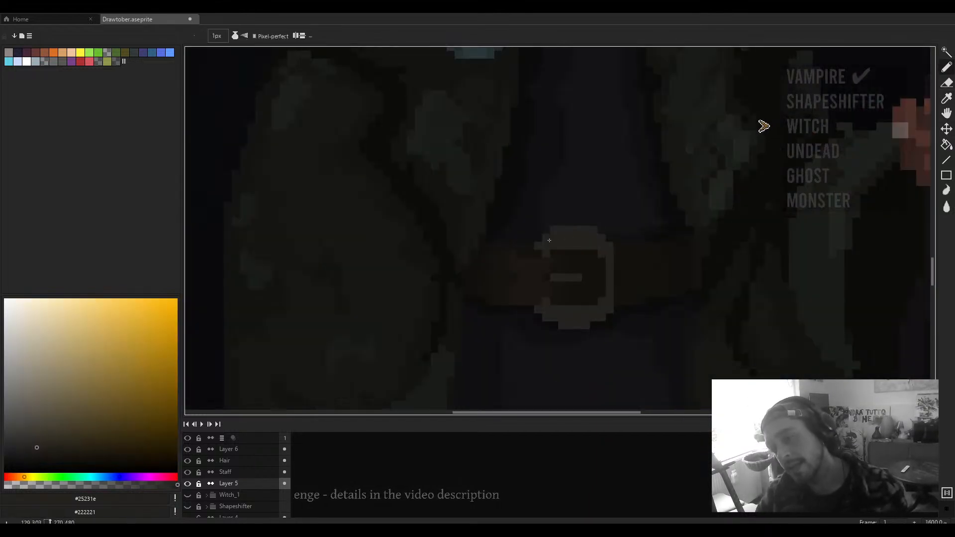
{"action": "left_click", "coordinate": [42, 439]}
{"action": "scroll", "coordinate": [556, 236], "scroll_direction": "up", "scroll_amount": 1}
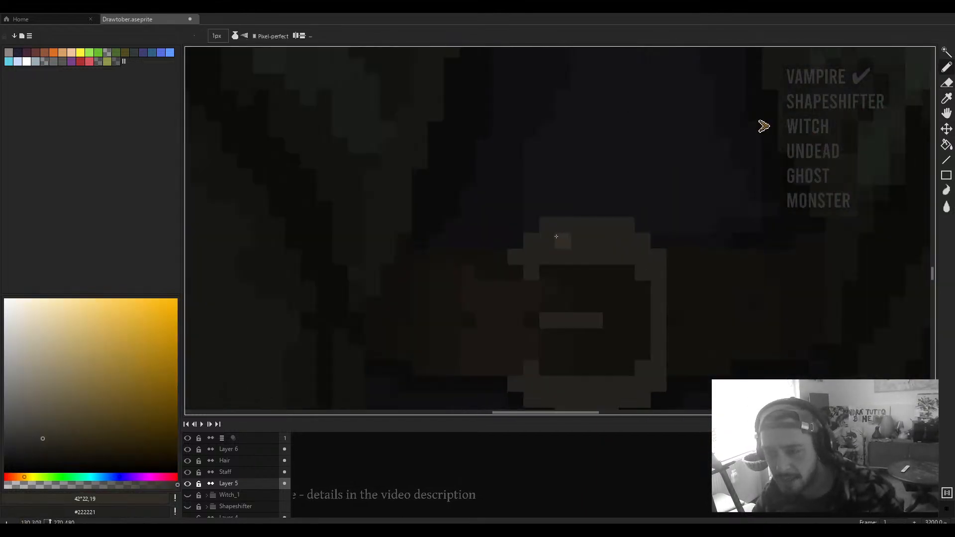
{"action": "left_click_drag", "start_coordinate": [556, 236], "coordinate": [616, 242]}
{"action": "left_click_drag", "start_coordinate": [636, 286], "coordinate": [616, 205]}
Step: Highlight the middle pixels of the buckle's prong with the lightened HSV 42°, 22, 19 color
{"action": "mouse_move", "coordinate": [543, 318]}
{"action": "left_mouse_down"}
{"action": "mouse_move", "coordinate": [597, 311]}
{"action": "mouse_move", "coordinate": [615, 293]}
{"action": "mouse_move", "coordinate": [603, 332]}
{"action": "mouse_move", "coordinate": [544, 322]}
{"action": "left_mouse_up"}
{"action": "key", "text": "ctrl+z"}
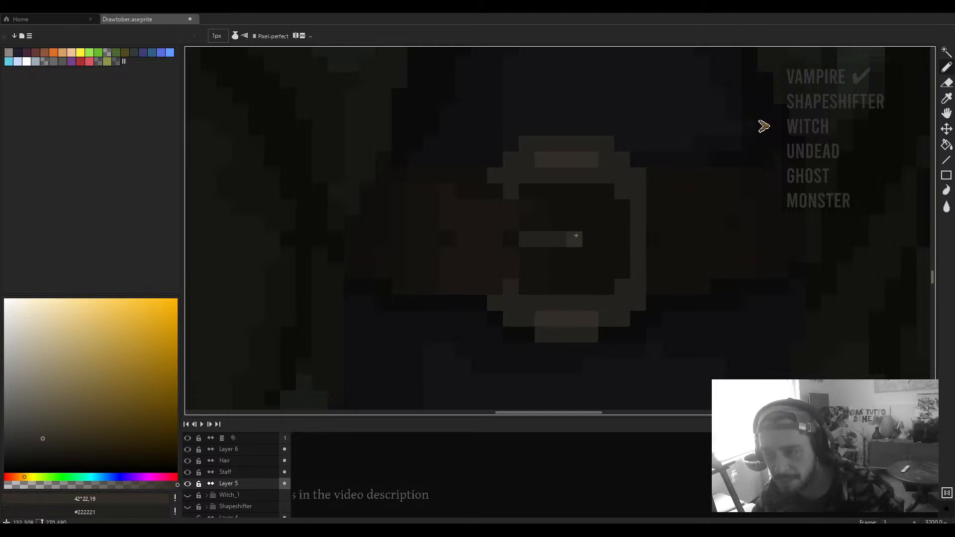
{"action": "left_click", "coordinate": [556, 237]}
{"action": "left_click", "coordinate": [542, 242]}
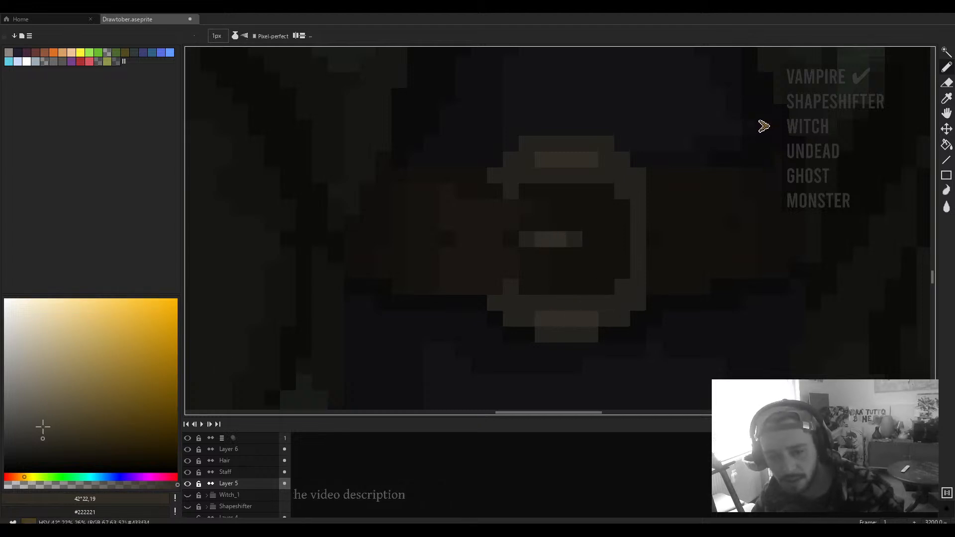
Step: Lighten the color to HSV 42°, 22, 26 and add brighter highlight pixels to the buckle's prong and its upper and lower bars
{"action": "left_click", "coordinate": [43, 427]}
{"action": "left_click", "coordinate": [559, 157]}
{"action": "left_click", "coordinate": [572, 157]}
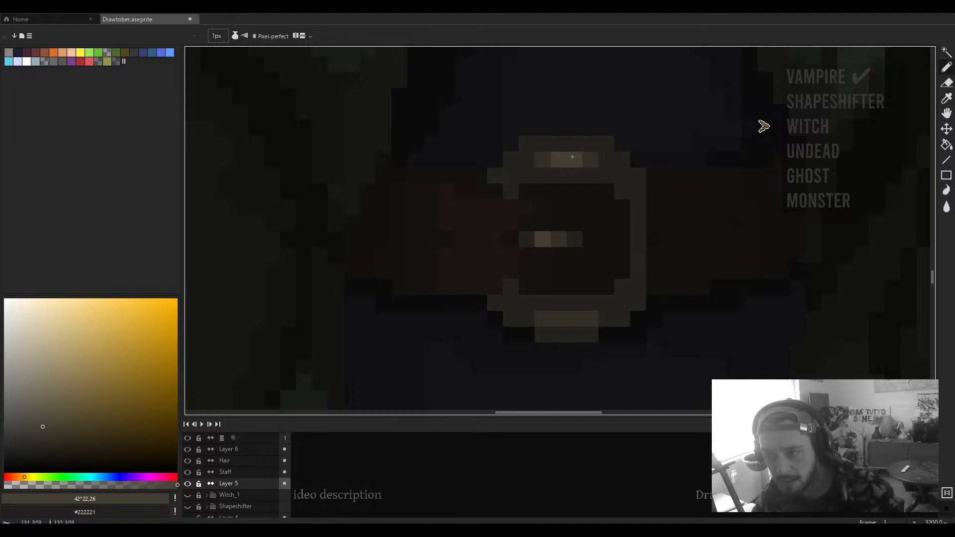
{"action": "scroll", "coordinate": [599, 295], "scroll_direction": "down", "scroll_amount": 6}
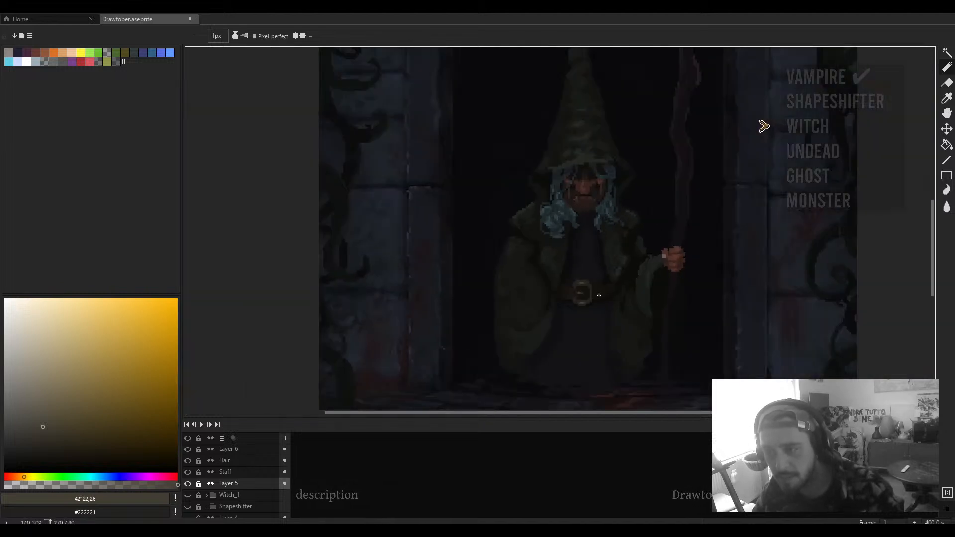
{"action": "scroll", "coordinate": [592, 293], "scroll_direction": "up", "scroll_amount": 6}
Step: Sample #322e26 from the buckle and extend that mid-tone highlight along its upper bar and out to the upper corners
{"action": "key", "text": "alt"}
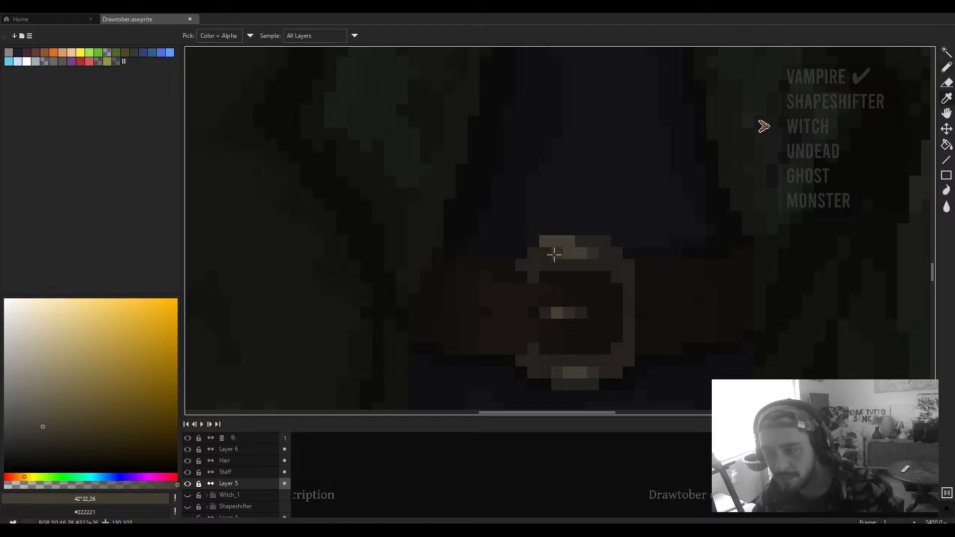
{"action": "left_click", "coordinate": [554, 254], "text": "alt"}
{"action": "mouse_move", "coordinate": [569, 253]}
{"action": "left_mouse_down"}
{"action": "mouse_move", "coordinate": [586, 244]}
{"action": "mouse_move", "coordinate": [595, 251]}
{"action": "mouse_move", "coordinate": [560, 254]}
{"action": "mouse_move", "coordinate": [579, 314]}
{"action": "mouse_move", "coordinate": [571, 312]}
{"action": "mouse_move", "coordinate": [579, 243]}
{"action": "mouse_move", "coordinate": [597, 243]}
{"action": "mouse_move", "coordinate": [526, 264]}
{"action": "left_mouse_up"}
{"action": "left_click", "coordinate": [600, 253], "text": "alt"}
{"action": "left_click", "coordinate": [569, 313], "text": "alt"}
{"action": "scroll", "coordinate": [620, 259], "scroll_direction": "down", "scroll_amount": 2}
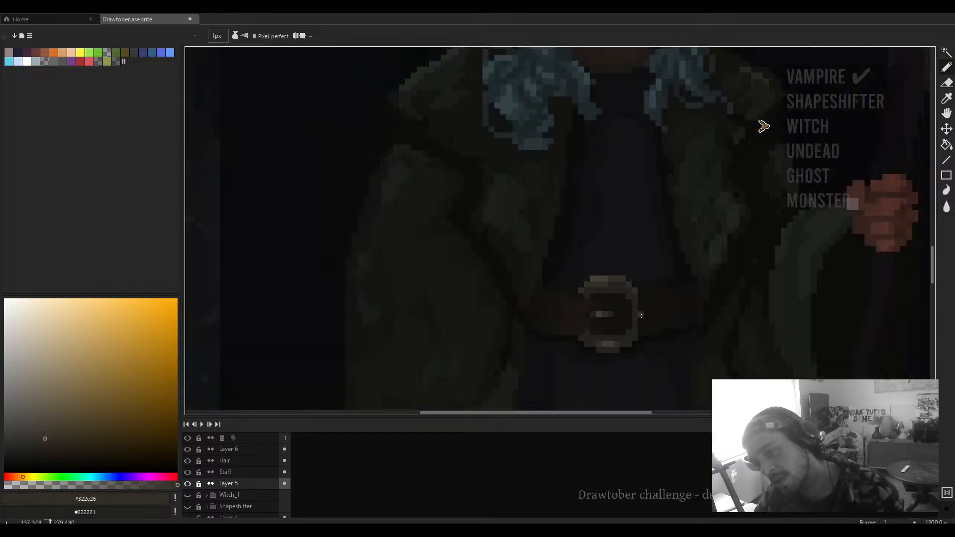
{"action": "scroll", "coordinate": [634, 273], "scroll_direction": "up", "scroll_amount": 3}
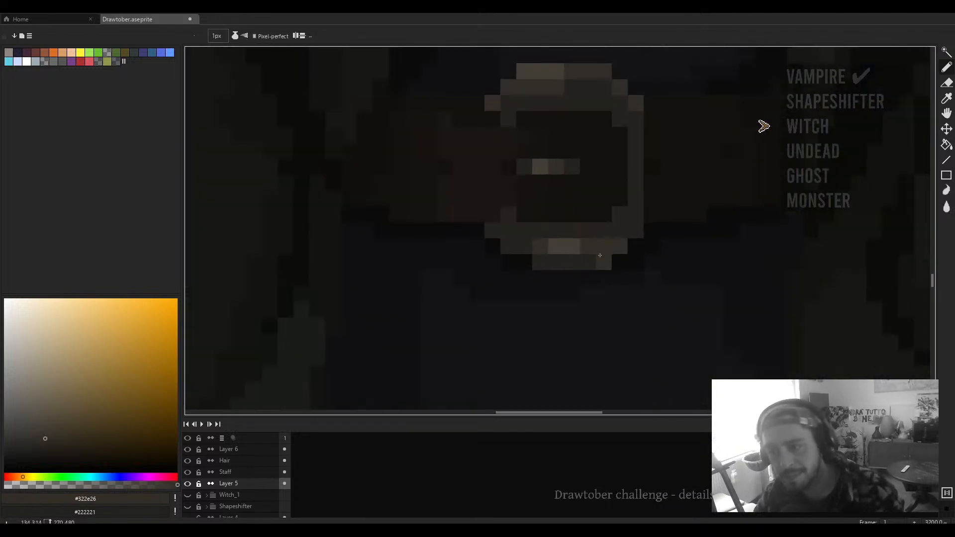
Step: Extend the #322e26 mid-tone along the buckle's lower bar, then sample #433f34 for its bright central pixels
{"action": "left_click_drag", "start_coordinate": [572, 263], "coordinate": [507, 246]}
{"action": "key", "text": "alt"}
{"action": "left_click", "coordinate": [549, 245], "text": "alt"}
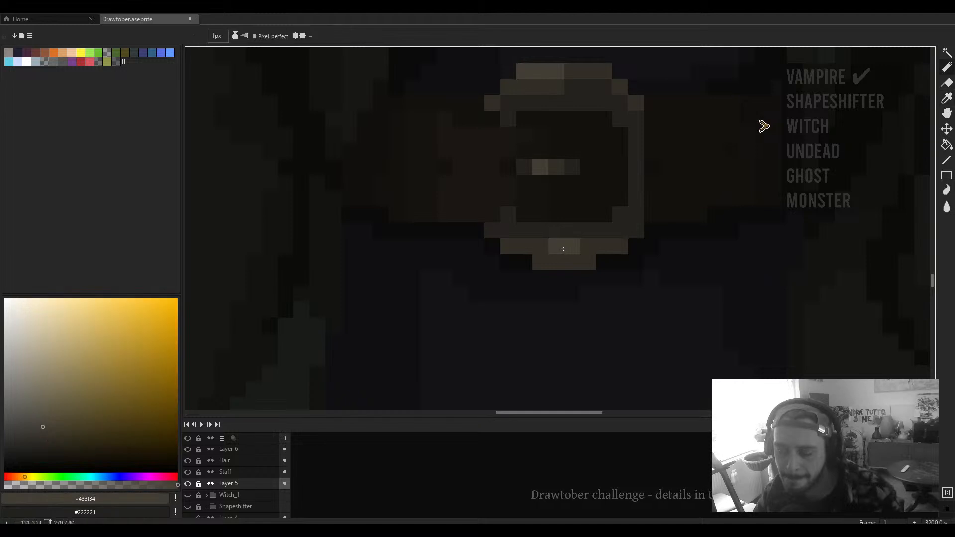
{"action": "scroll", "coordinate": [567, 253], "scroll_direction": "down", "scroll_amount": 4}
{"action": "scroll", "coordinate": [595, 227], "scroll_direction": "down", "scroll_amount": 3}
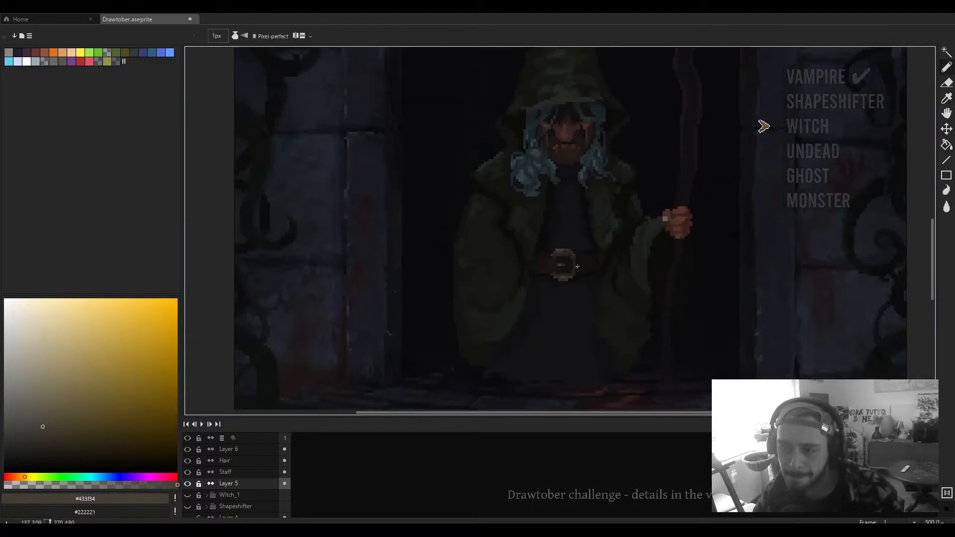
{"action": "scroll", "coordinate": [564, 265], "scroll_direction": "up", "scroll_amount": 5}
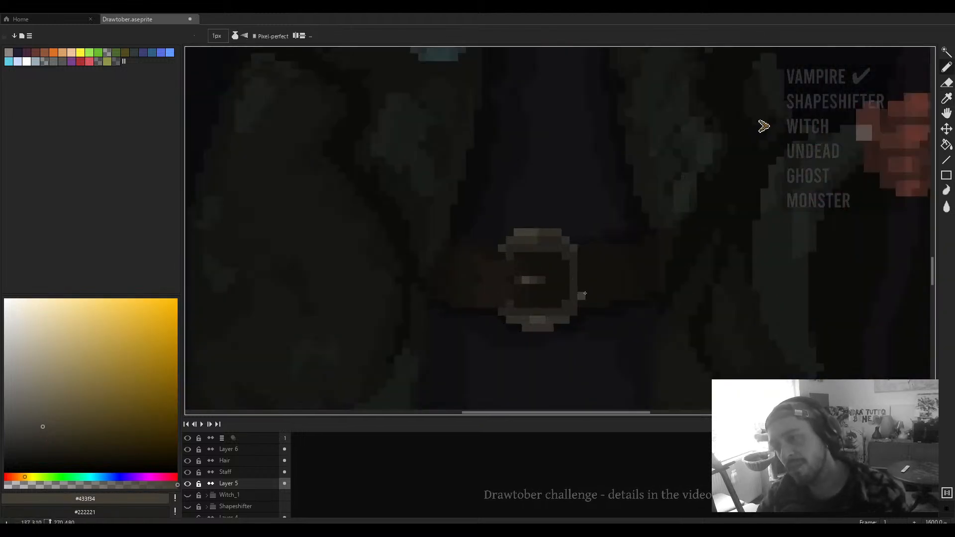
Step: Sample #100f0c from the belt and shade the strip just inside the buckle's upper bar
{"action": "left_click", "coordinate": [642, 277], "text": "alt"}
{"action": "scroll", "coordinate": [580, 264], "scroll_direction": "up", "scroll_amount": 5}
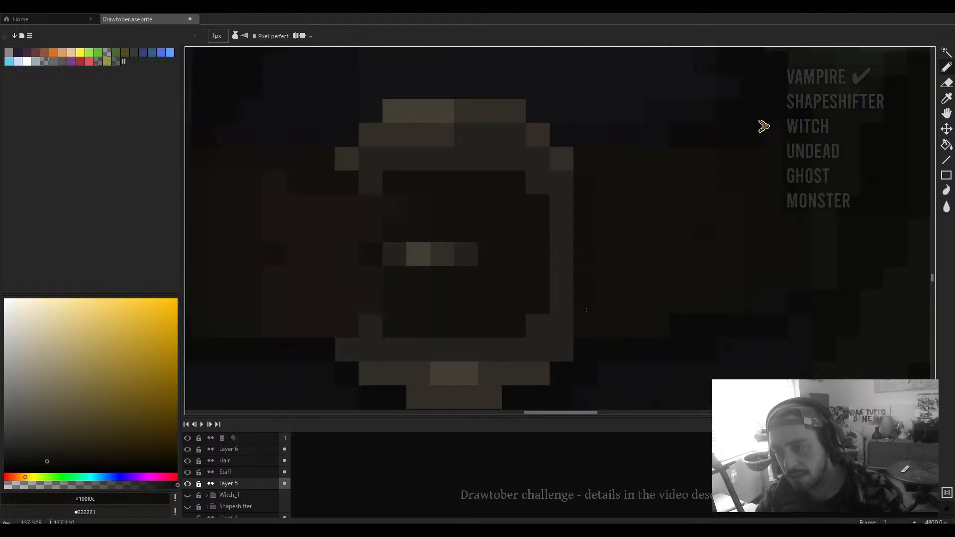
{"action": "scroll", "coordinate": [625, 223], "scroll_direction": "down", "scroll_amount": 1}
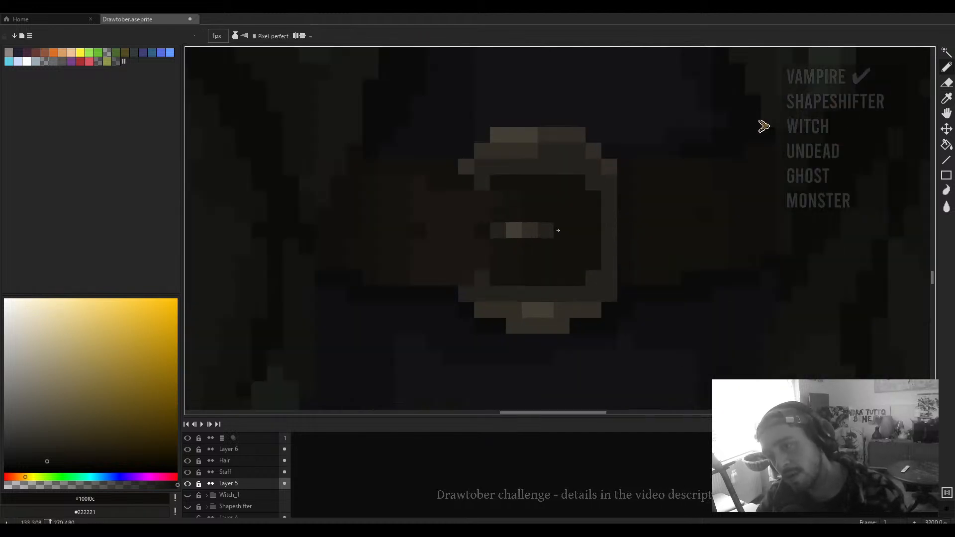
{"action": "scroll", "coordinate": [582, 239], "scroll_direction": "down", "scroll_amount": 5}
{"action": "scroll", "coordinate": [530, 209], "scroll_direction": "up", "scroll_amount": 5}
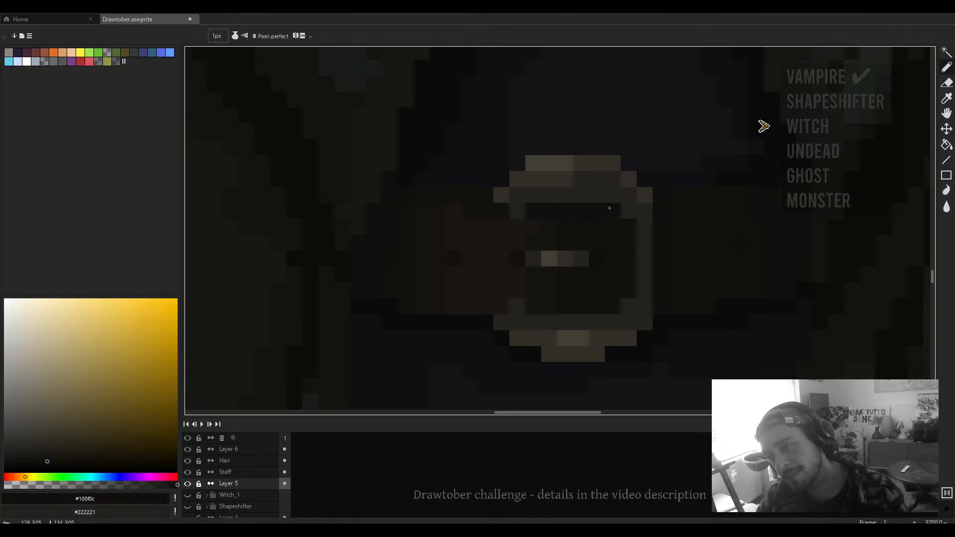
{"action": "scroll", "coordinate": [629, 229], "scroll_direction": "down", "scroll_amount": 5}
{"action": "scroll", "coordinate": [710, 230], "scroll_direction": "up", "scroll_amount": 5}
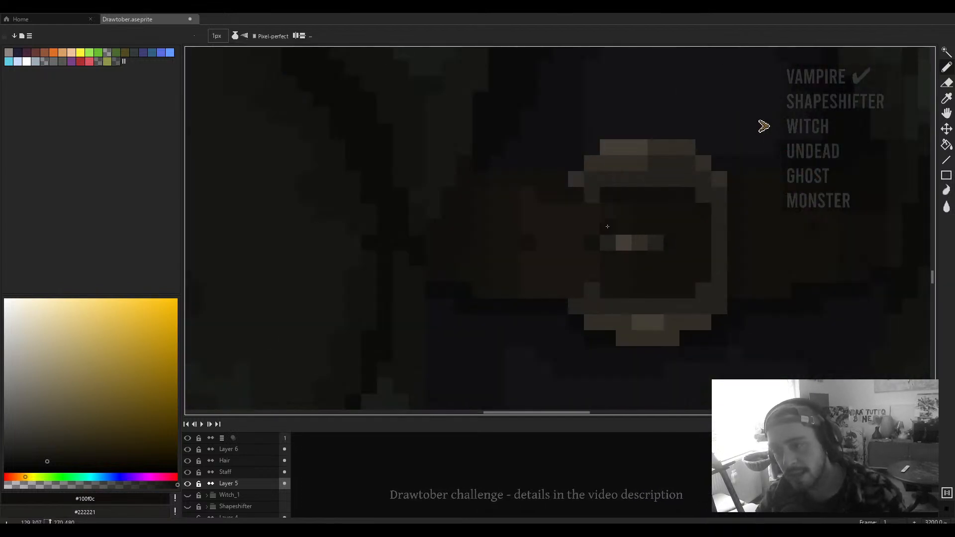
{"action": "scroll", "coordinate": [712, 248], "scroll_direction": "down", "scroll_amount": 3}
{"action": "scroll", "coordinate": [522, 234], "scroll_direction": "up", "scroll_amount": 2}
{"action": "scroll", "coordinate": [610, 272], "scroll_direction": "down", "scroll_amount": 3}
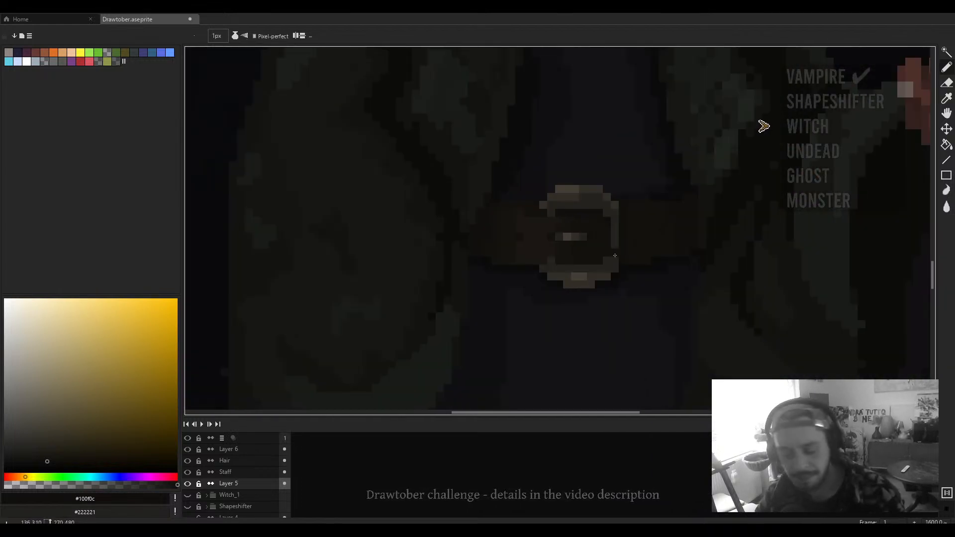
Step: Preview the canvas full screen and examine the whole witch within the doorway scene
{"action": "scroll", "coordinate": [609, 273], "scroll_direction": "down", "scroll_amount": 2}
{"action": "key", "text": "ctrl+f"}
{"action": "key", "text": "ctrl+f"}
{"action": "scroll", "coordinate": [655, 254], "scroll_direction": "down", "scroll_amount": 3}
{"action": "left_click_drag", "start_coordinate": [655, 253], "coordinate": [502, 341]}
{"action": "scroll", "coordinate": [573, 282], "scroll_direction": "up", "scroll_amount": 2}
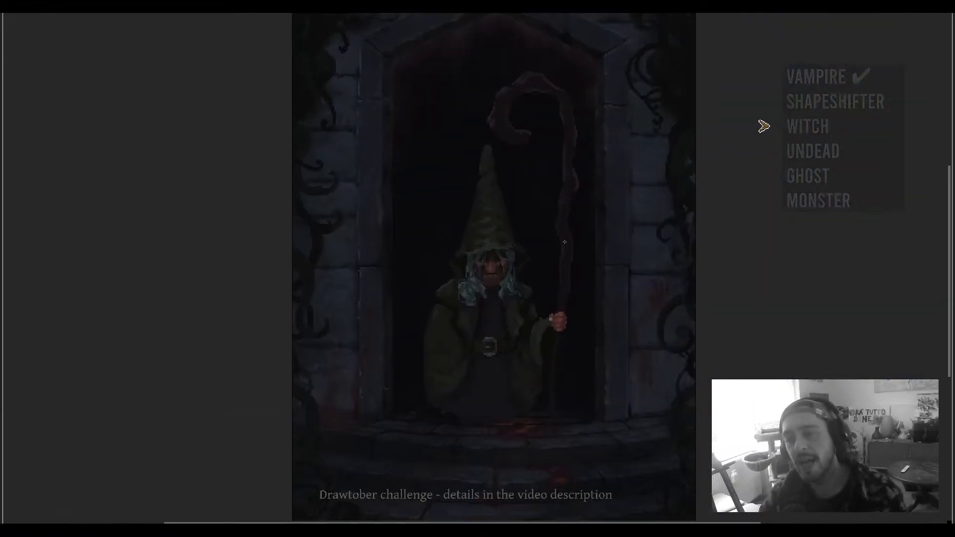